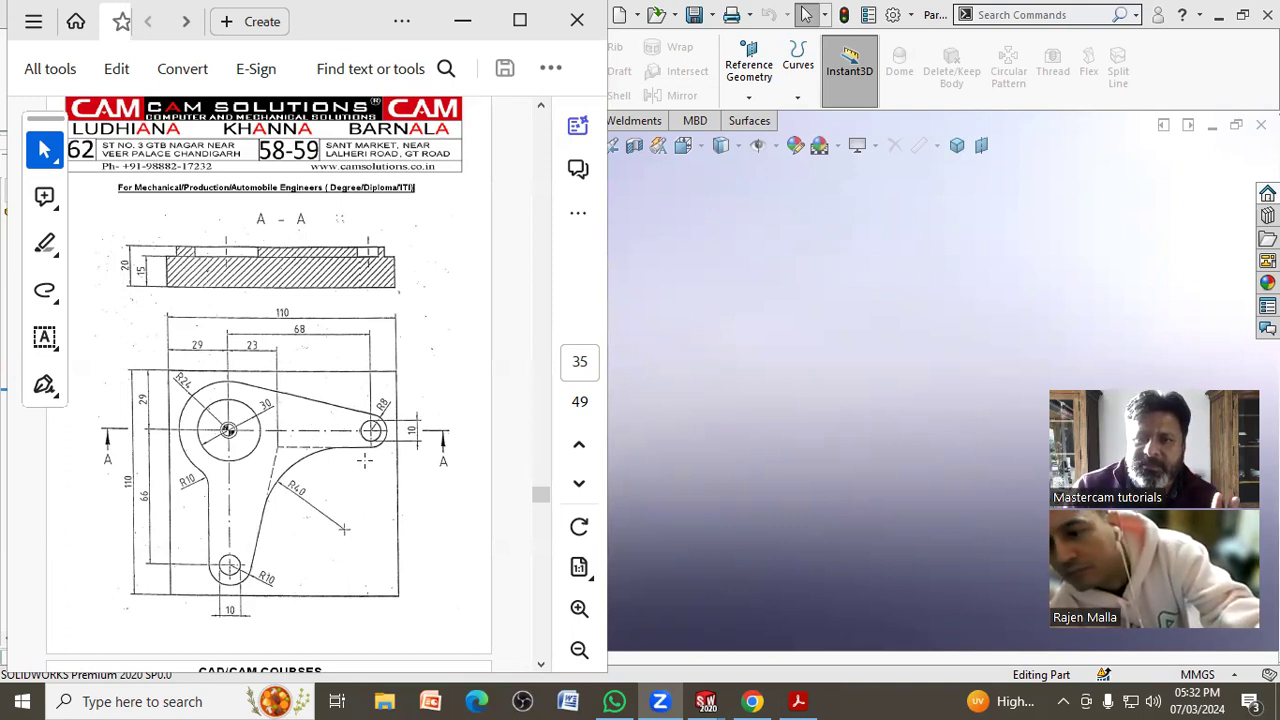
- Close Part1 without saving and create a new part document
{"action": "left_click", "coordinate": [630, 302]}
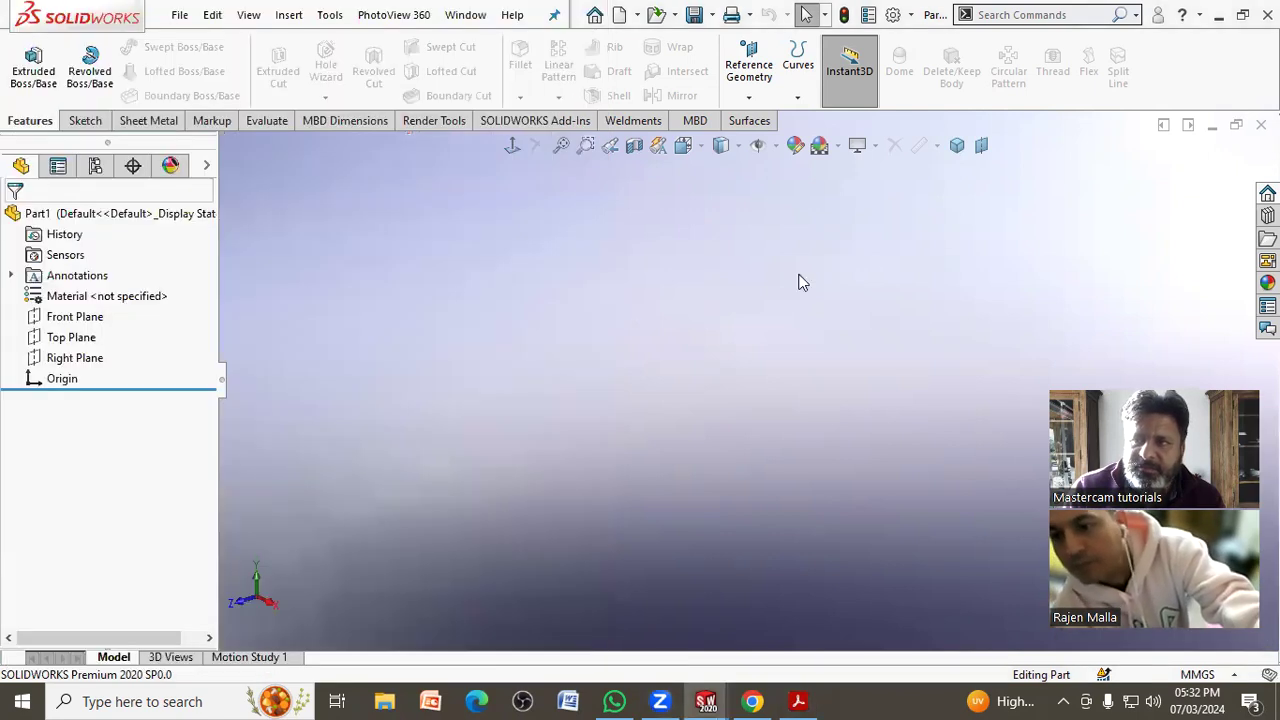
{"action": "left_click", "coordinate": [1261, 124]}
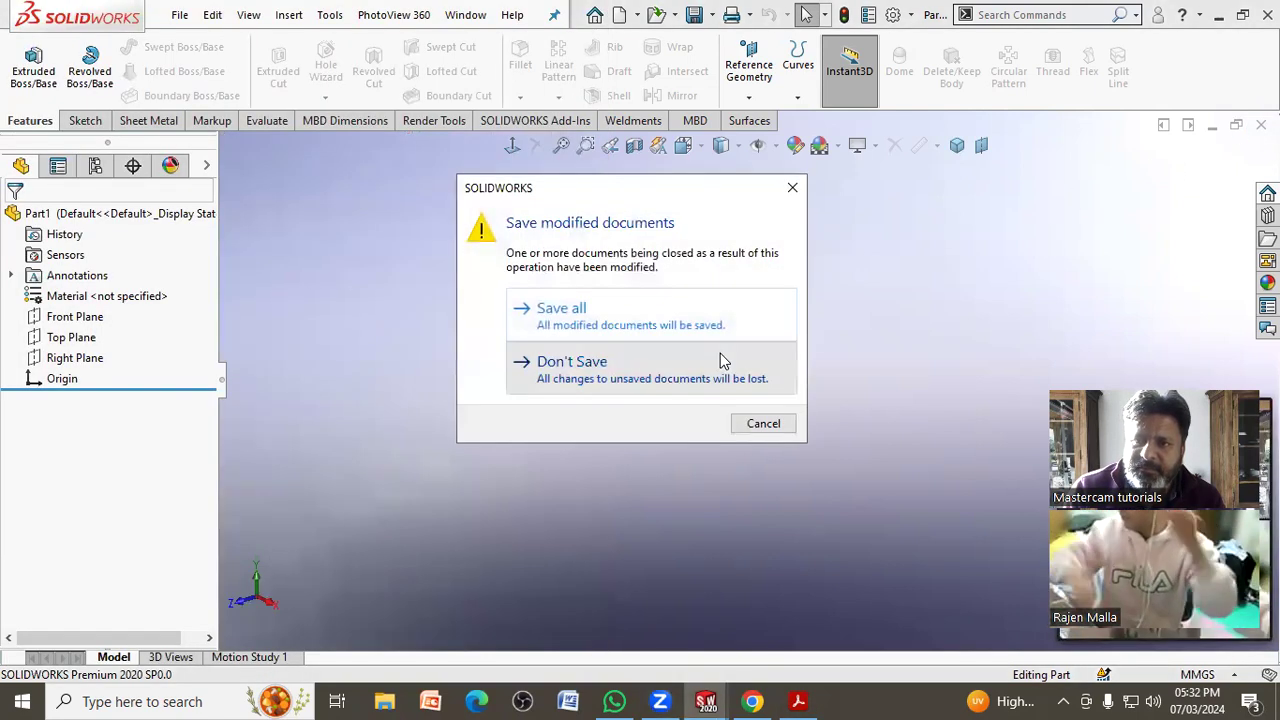
{"action": "left_click", "coordinate": [720, 353]}
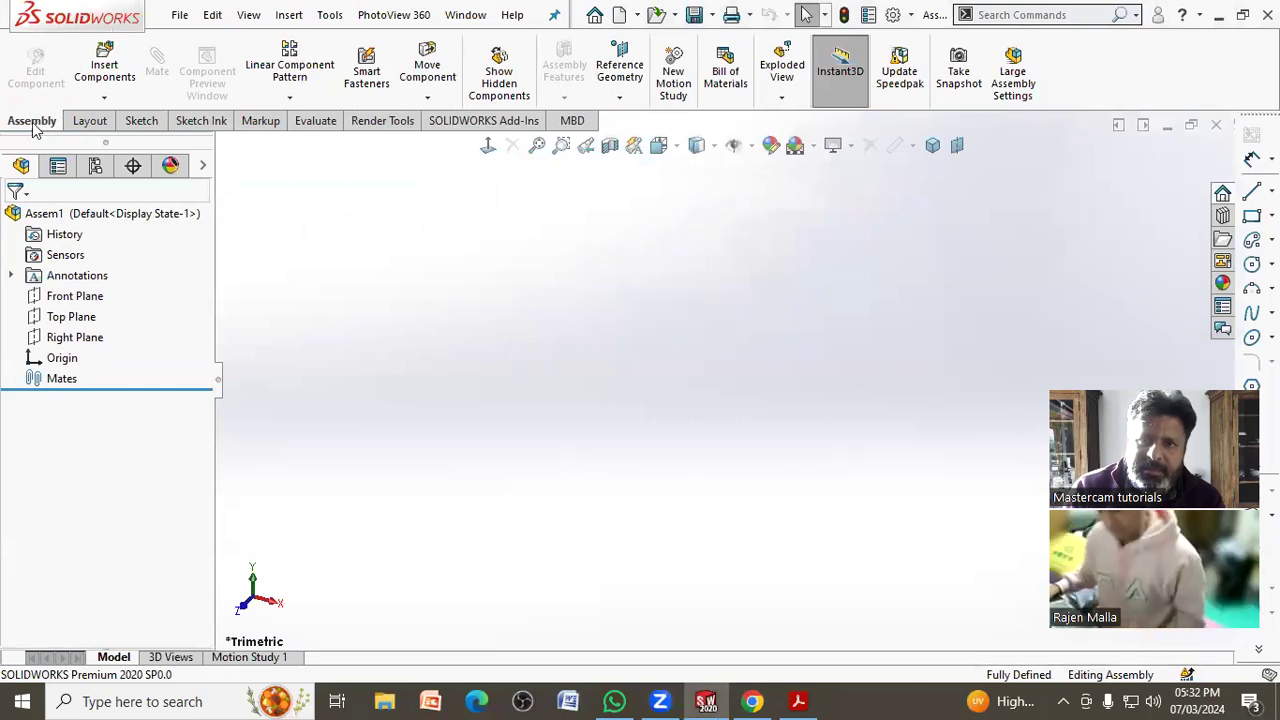
{"action": "left_click", "coordinate": [179, 14]}
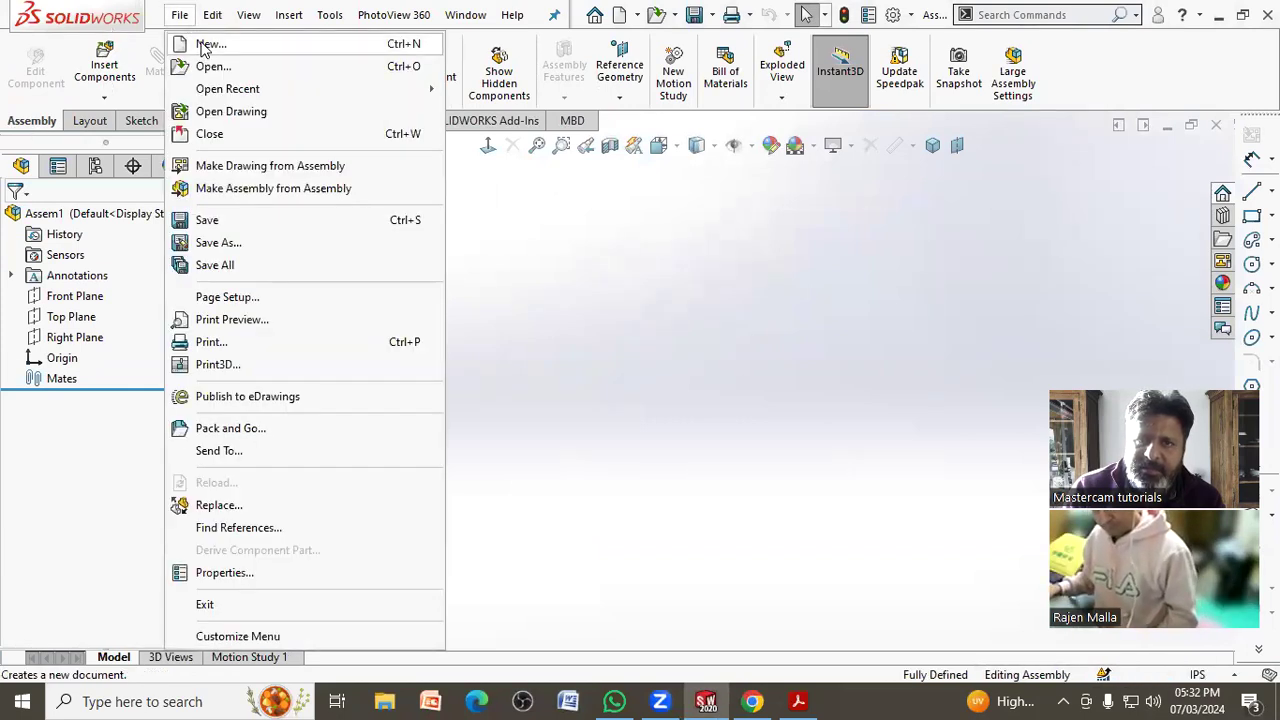
{"action": "left_click", "coordinate": [203, 45]}
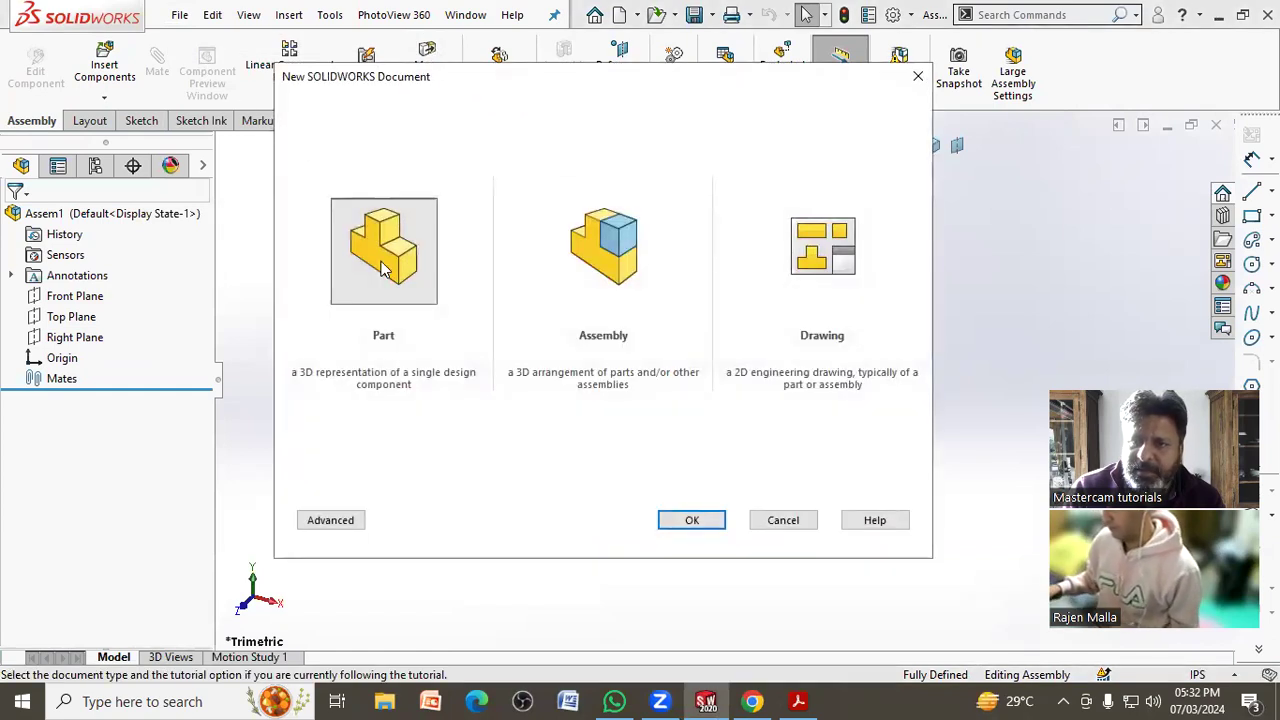
{"action": "left_click", "coordinate": [383, 268]}
{"action": "left_click", "coordinate": [693, 519]}
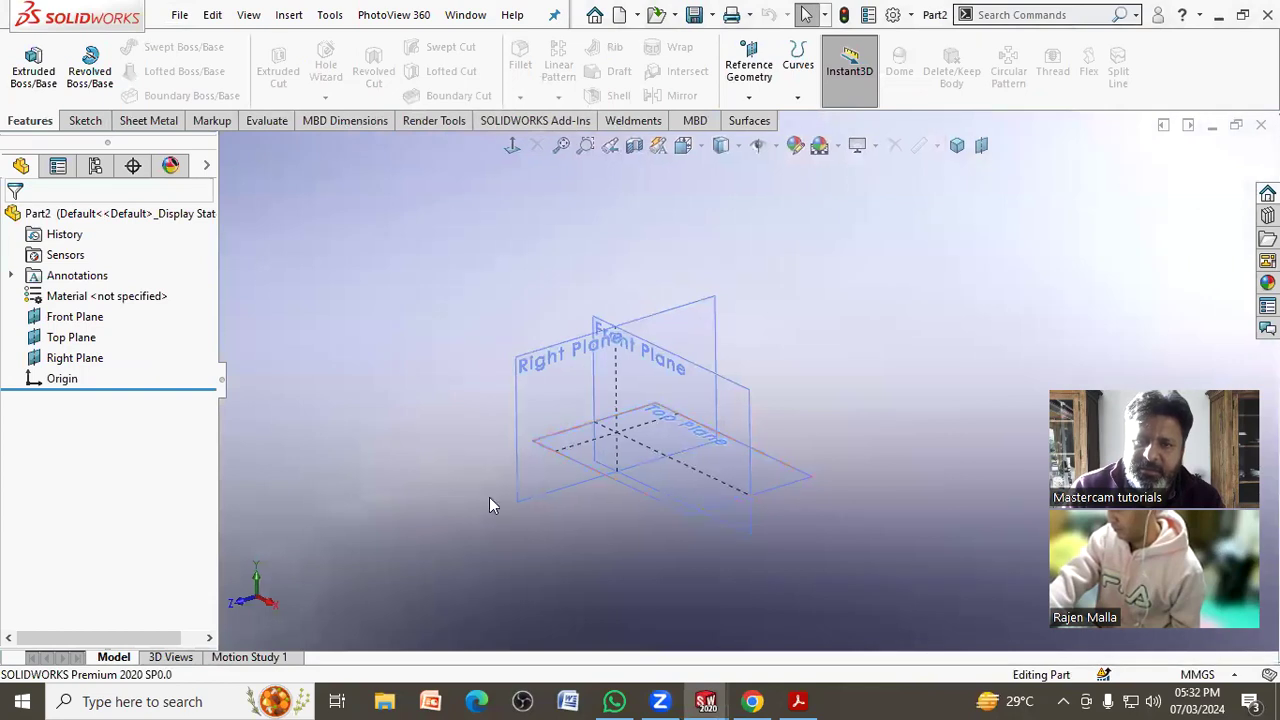
- Hide the Right, Top and Front reference planes in Part2
{"action": "left_click", "coordinate": [45, 360]}
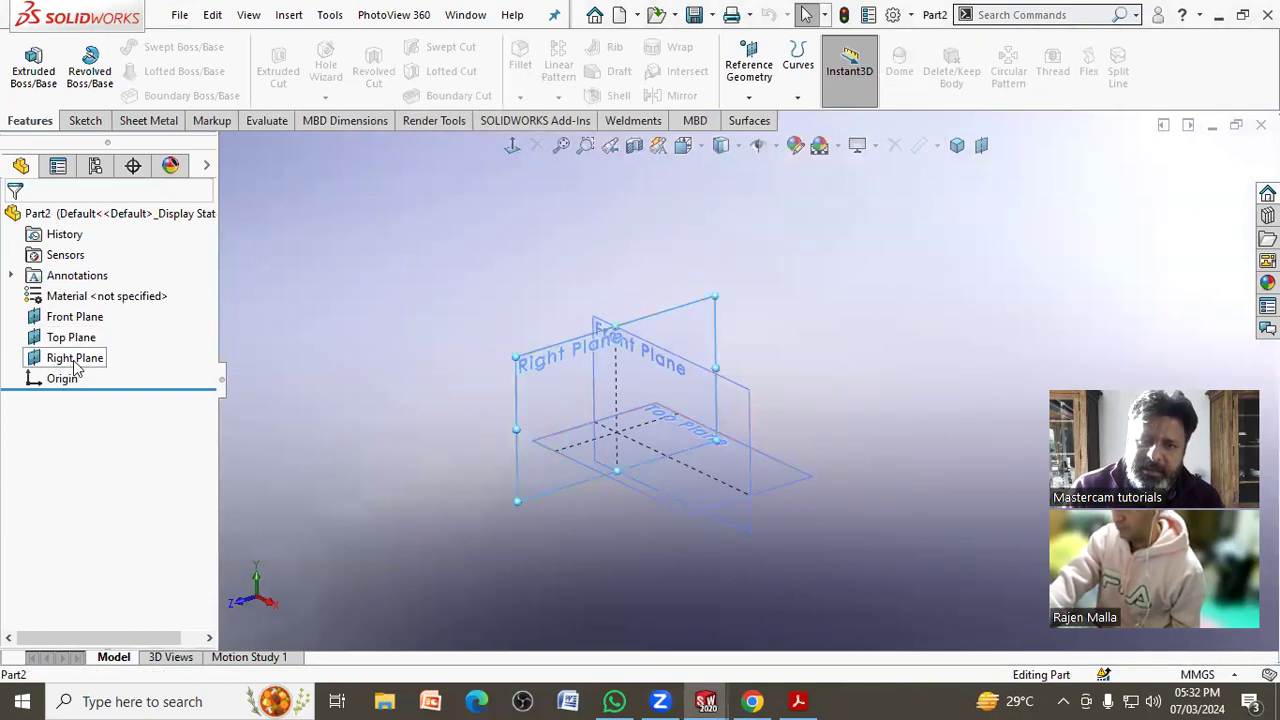
{"action": "left_click", "coordinate": [90, 338]}
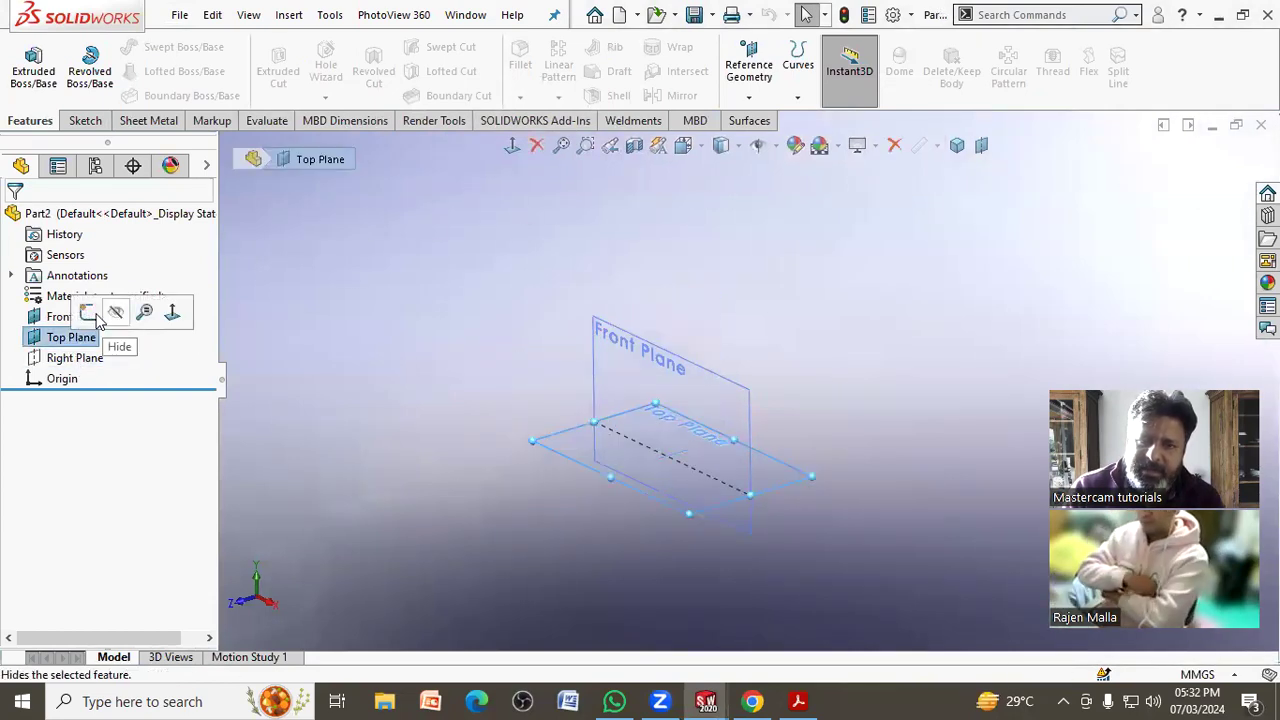
{"action": "left_click", "coordinate": [115, 312]}
{"action": "left_click", "coordinate": [70, 317]}
{"action": "left_click", "coordinate": [116, 292]}
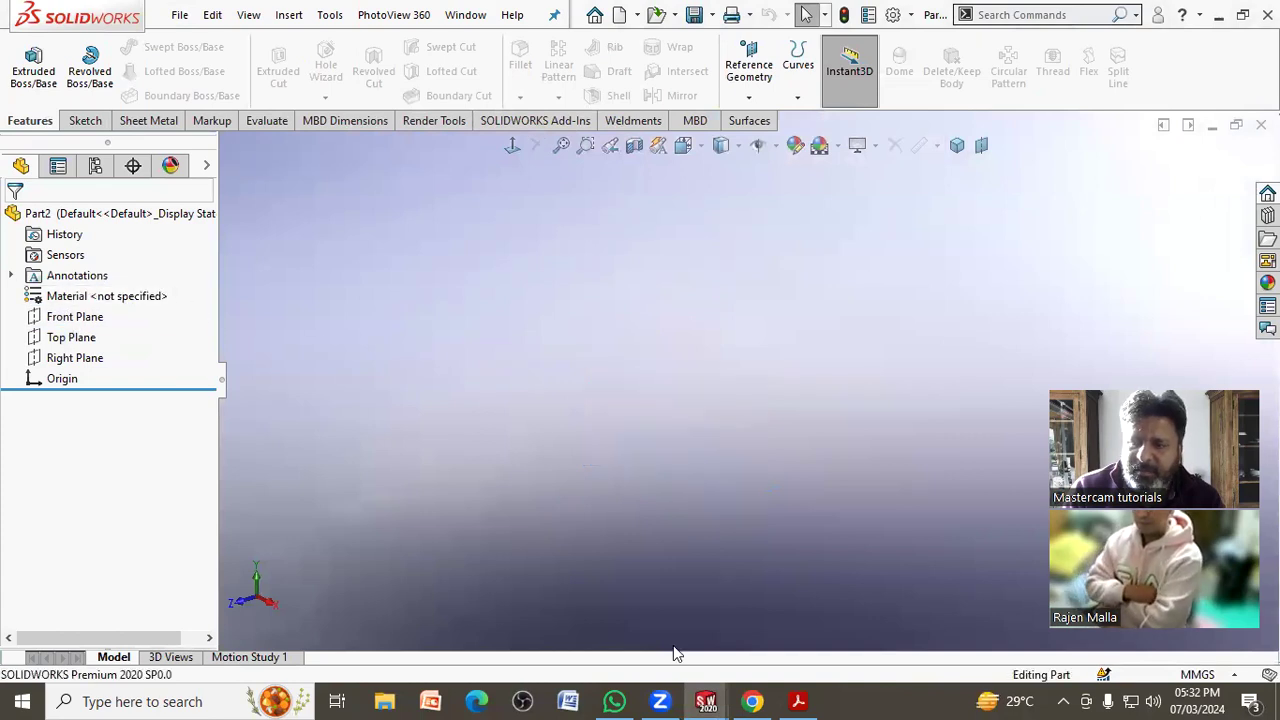
{"action": "left_click", "coordinate": [798, 701]}
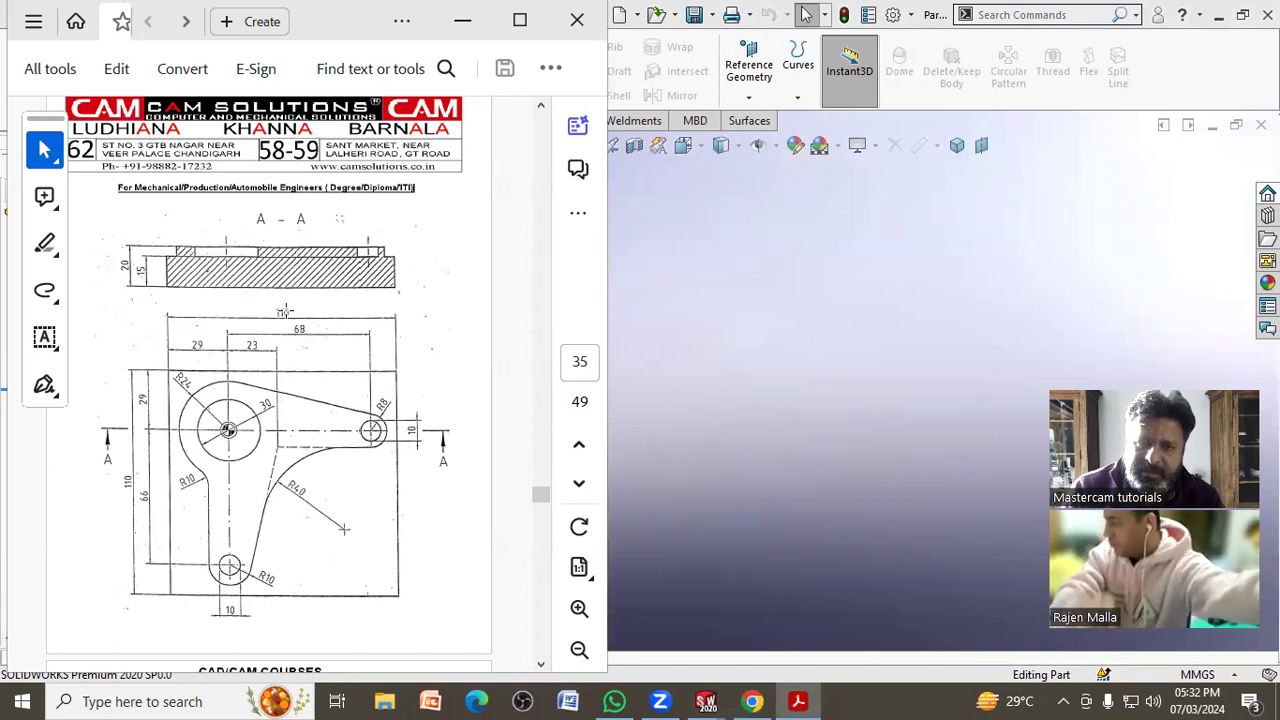
- Sketch a 110 × 110 corner rectangle on the Front Plane
{"action": "left_click", "coordinate": [982, 372]}
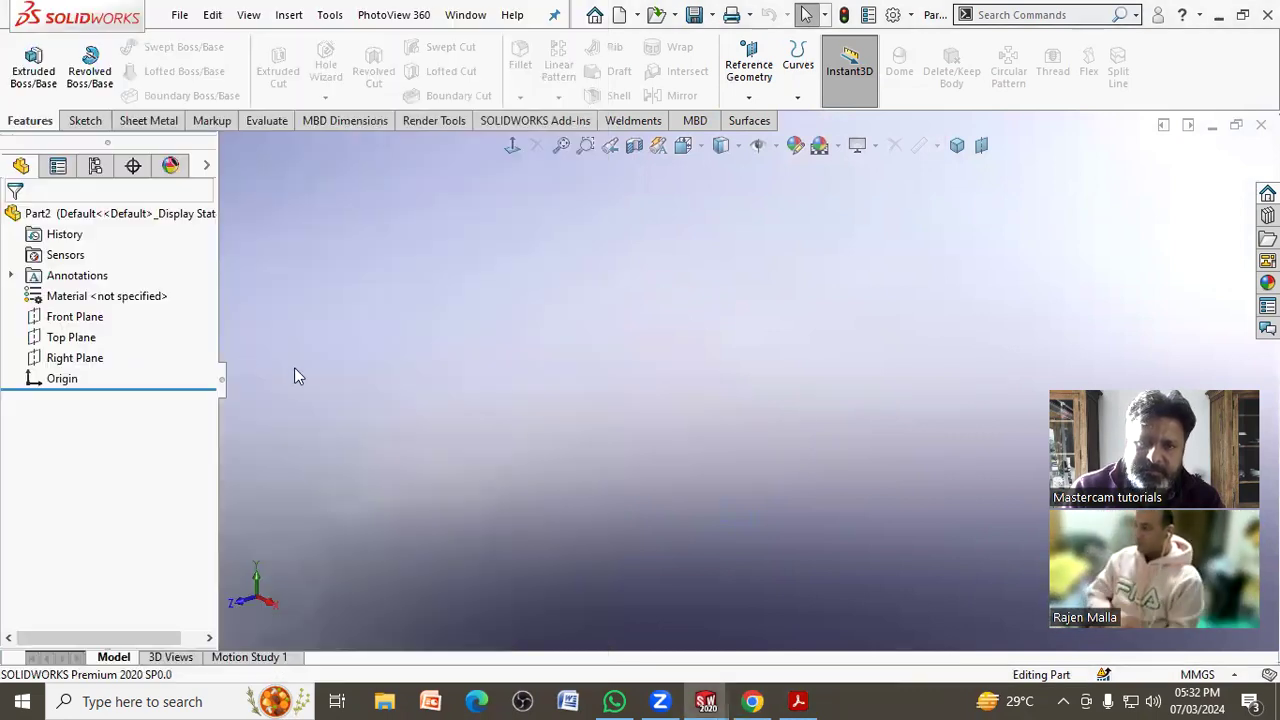
{"action": "left_click", "coordinate": [84, 320]}
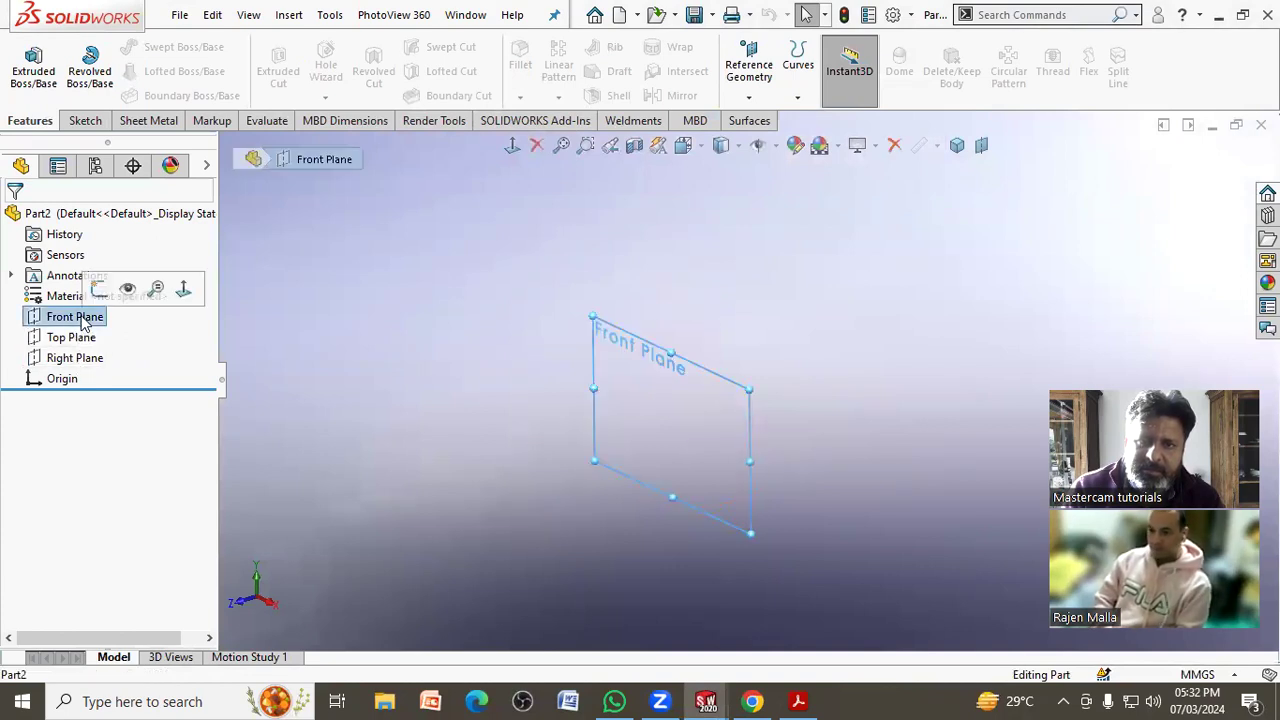
{"action": "left_click", "coordinate": [98, 289]}
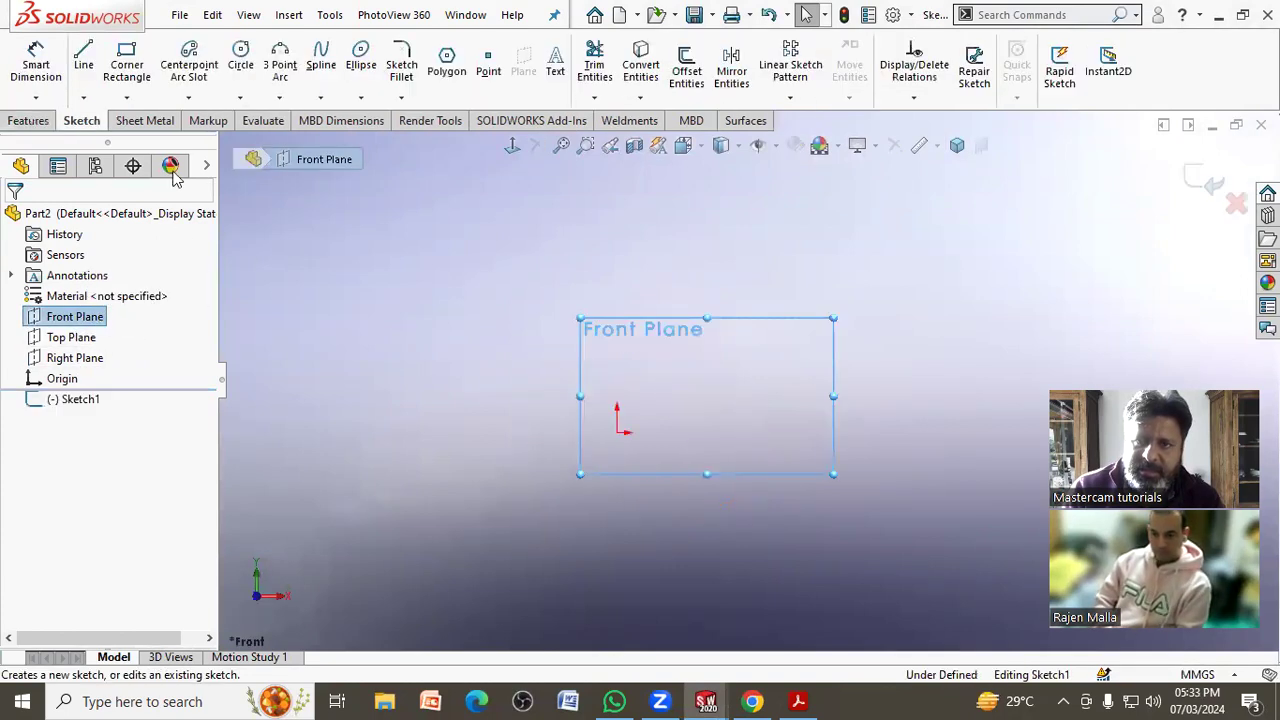
{"action": "left_click", "coordinate": [127, 65]}
{"action": "left_click", "coordinate": [517, 312]}
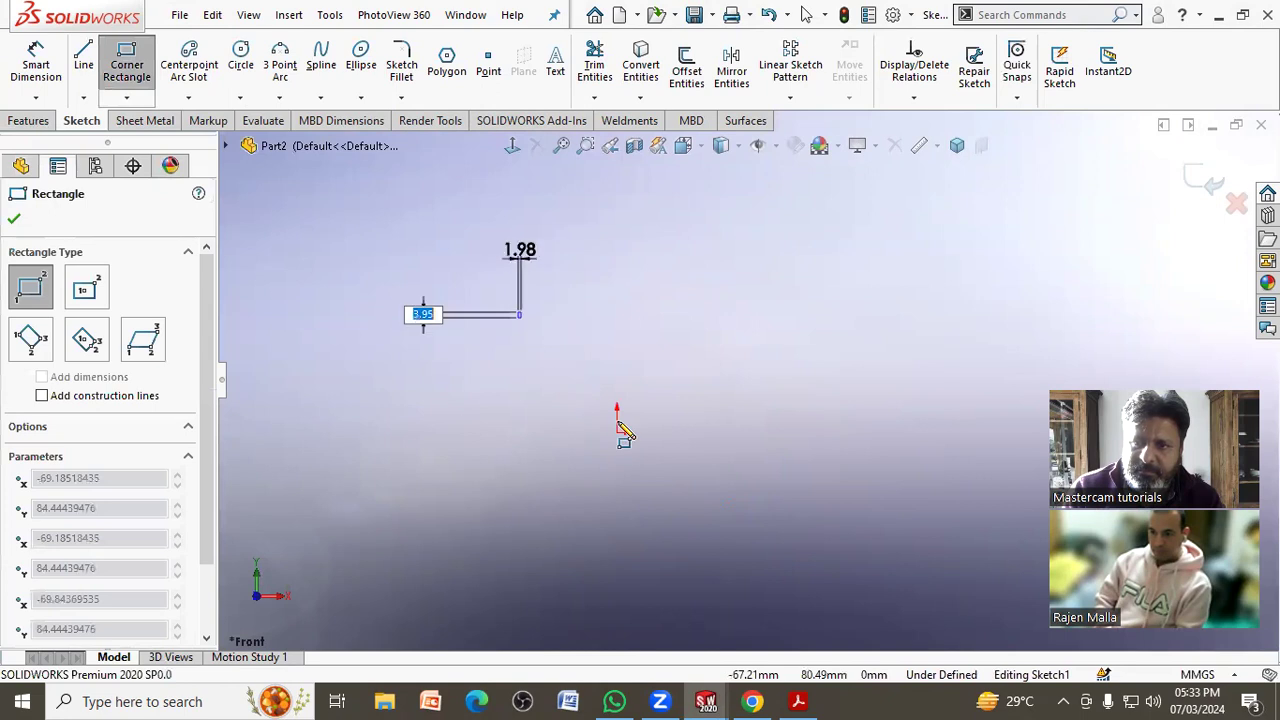
{"action": "type", "text": "110"}
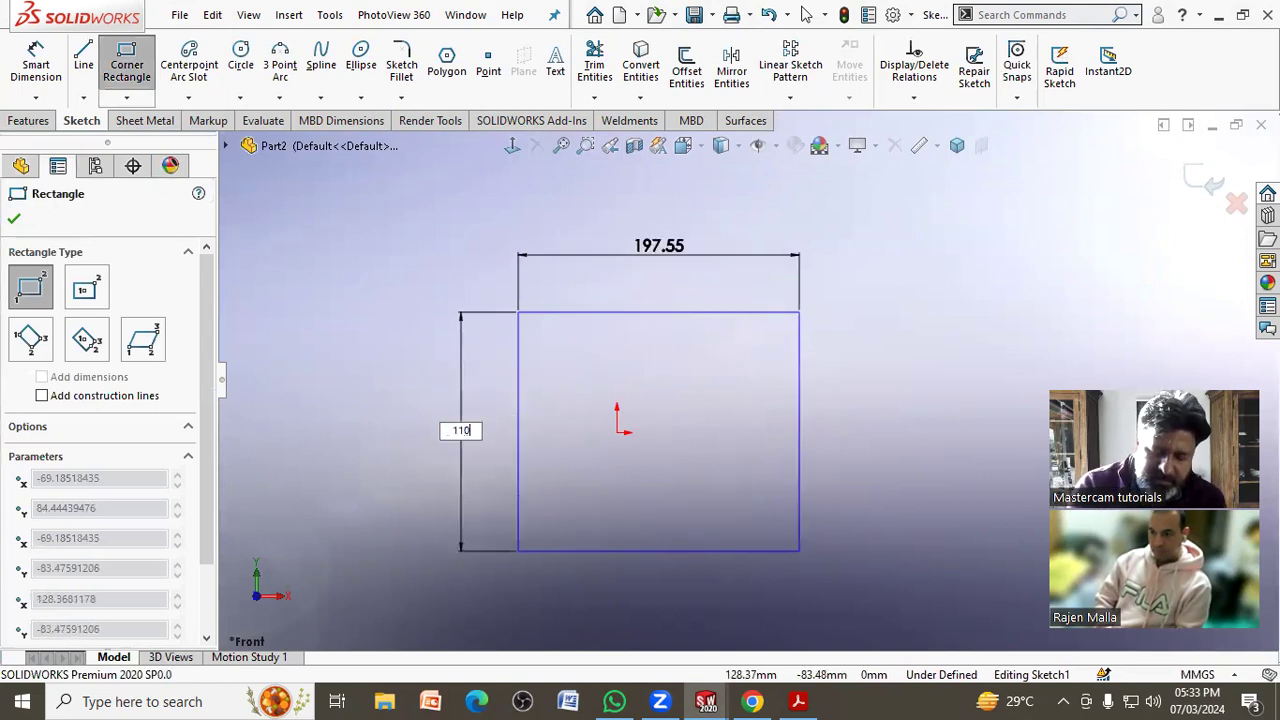
{"action": "key", "text": "Tab"}
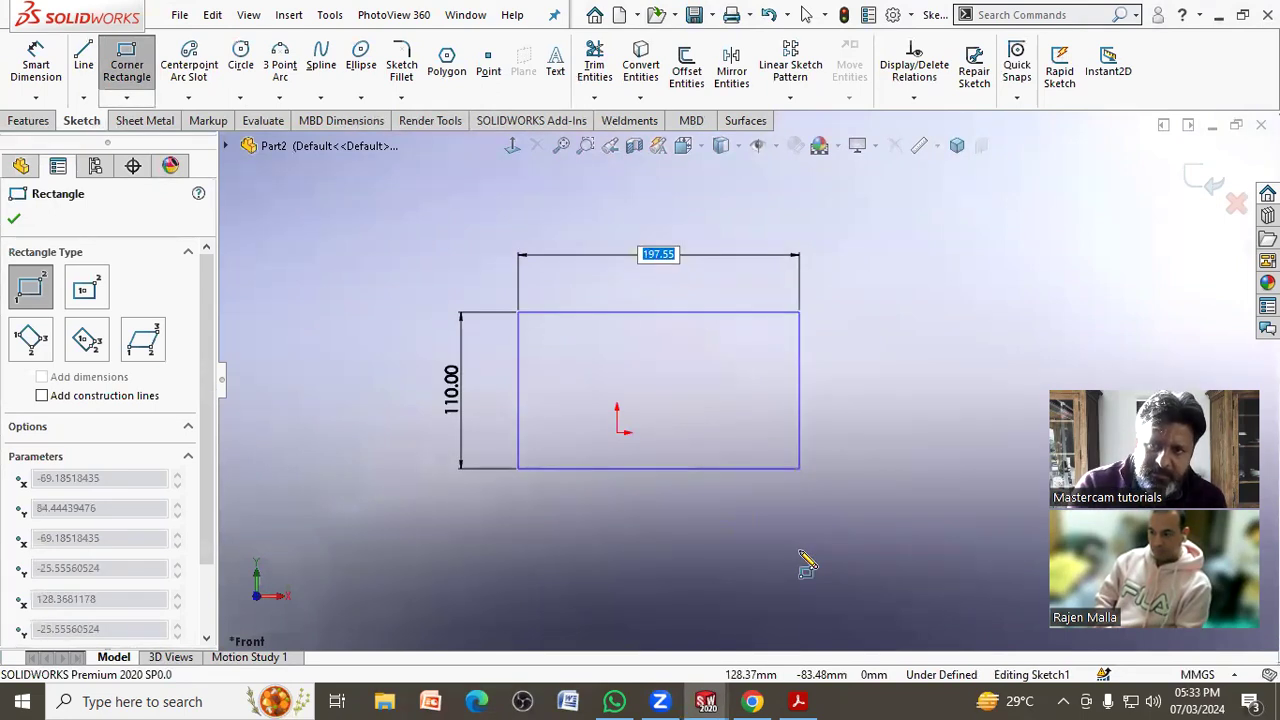
{"action": "type", "text": "110"}
{"action": "key", "text": "Return"}
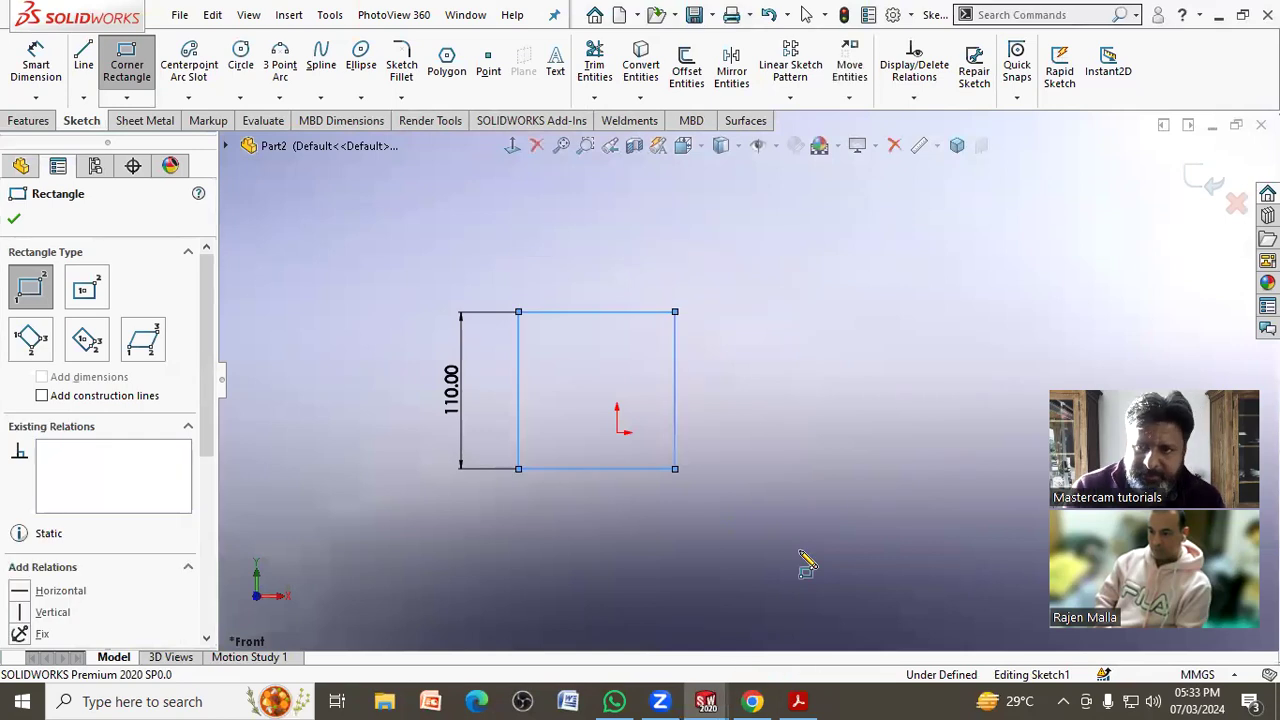
{"action": "key", "text": "Escape"}
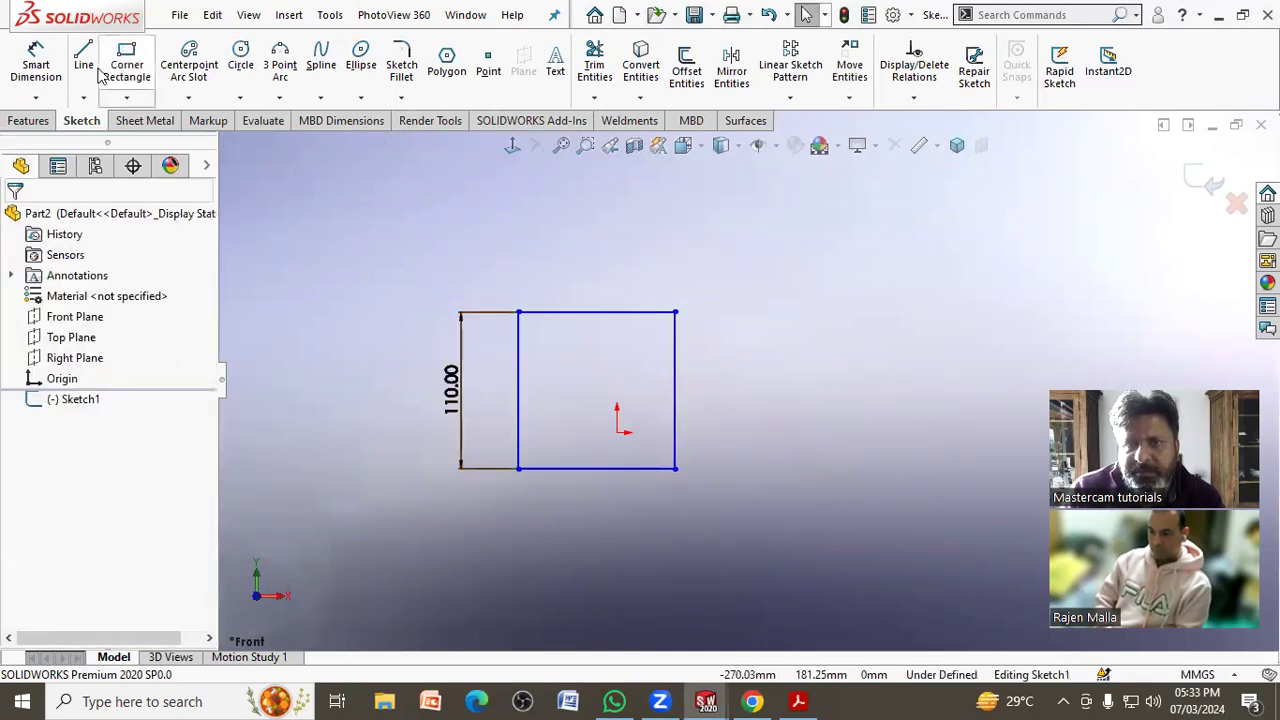
- Dimension the origin 29 mm from the rectangle's left edge and 29 mm from its top edge
{"action": "left_click", "coordinate": [36, 65]}
{"action": "left_click", "coordinate": [617, 432]}
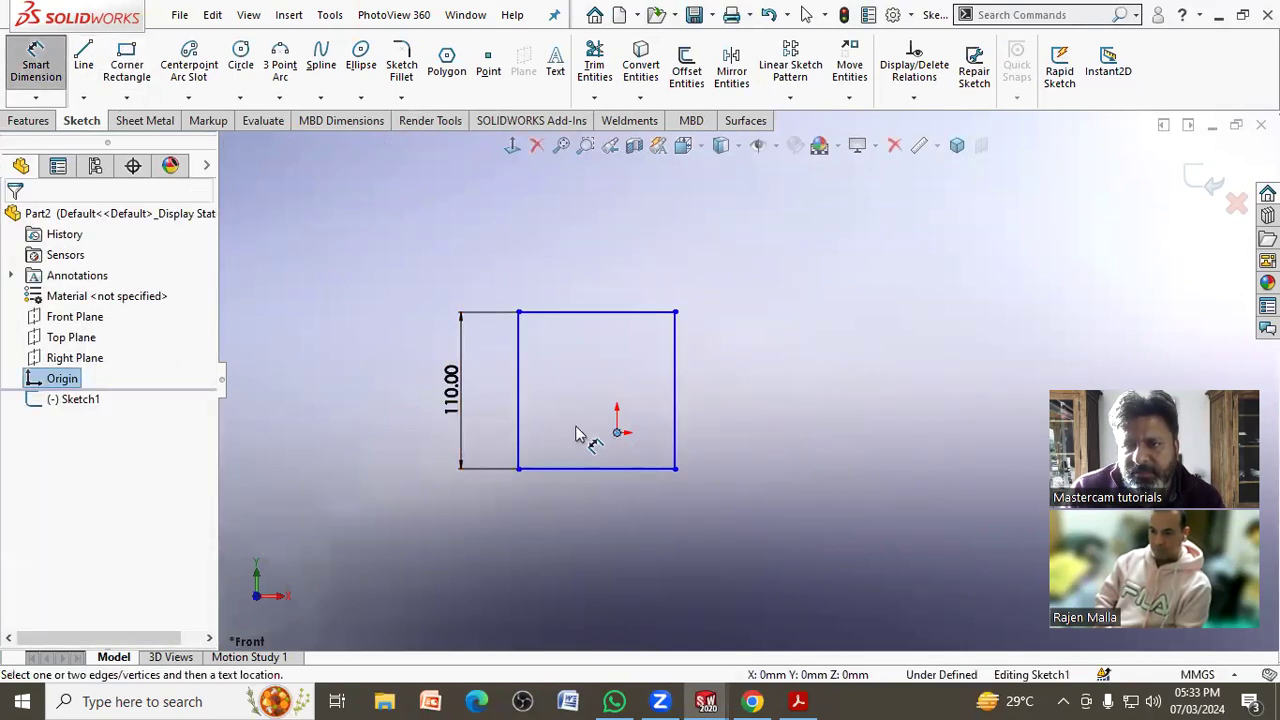
{"action": "left_click", "coordinate": [520, 407]}
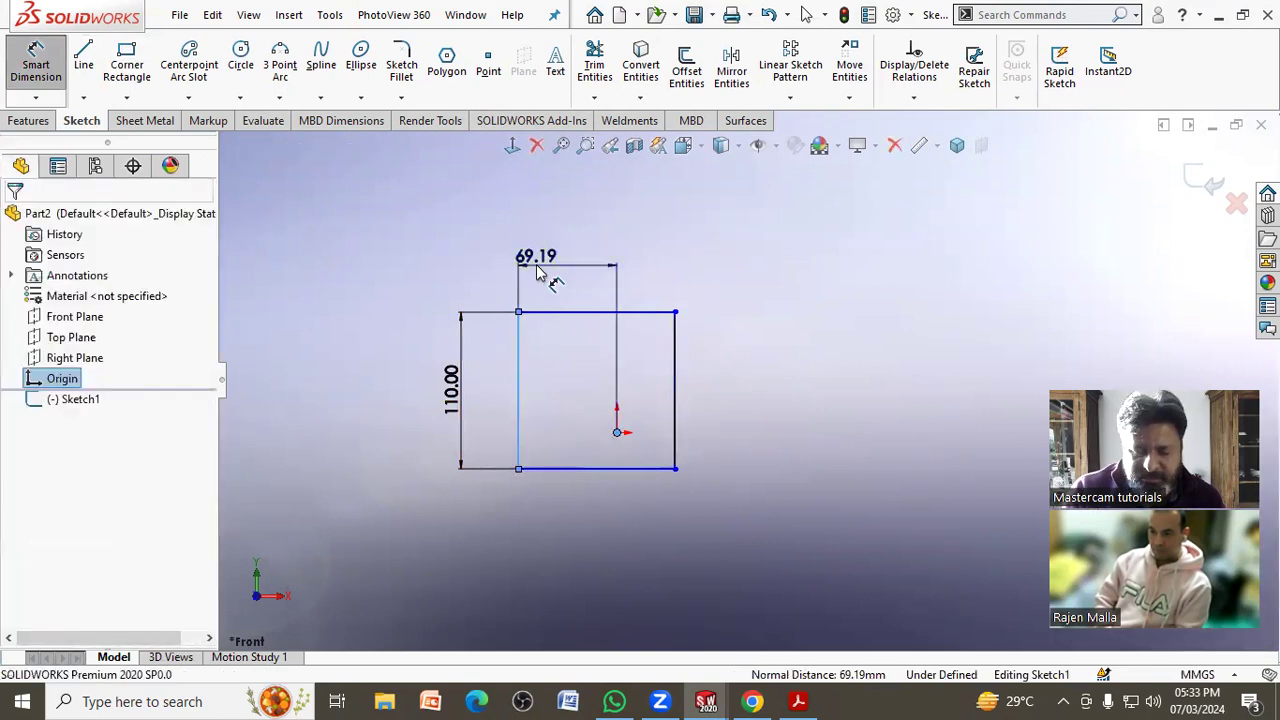
{"action": "left_click", "coordinate": [537, 272]}
{"action": "type", "text": "29"}
{"action": "key", "text": "Return"}
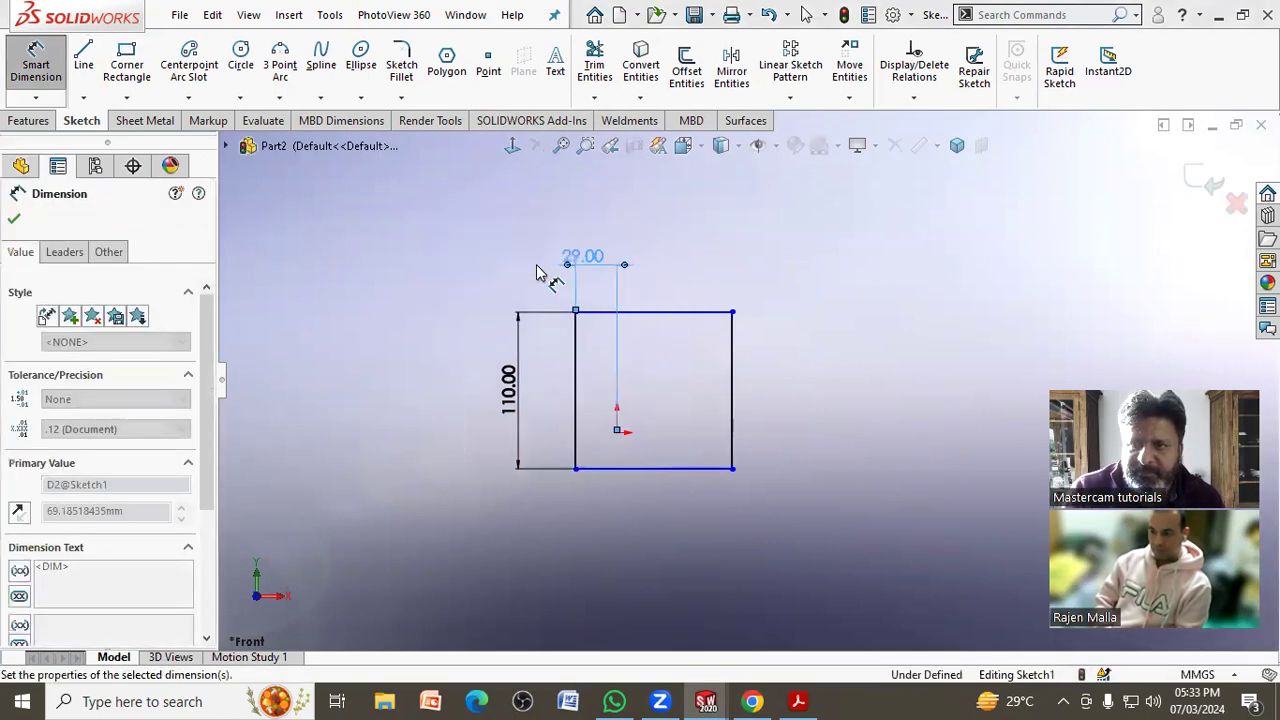
{"action": "left_click", "coordinate": [660, 313]}
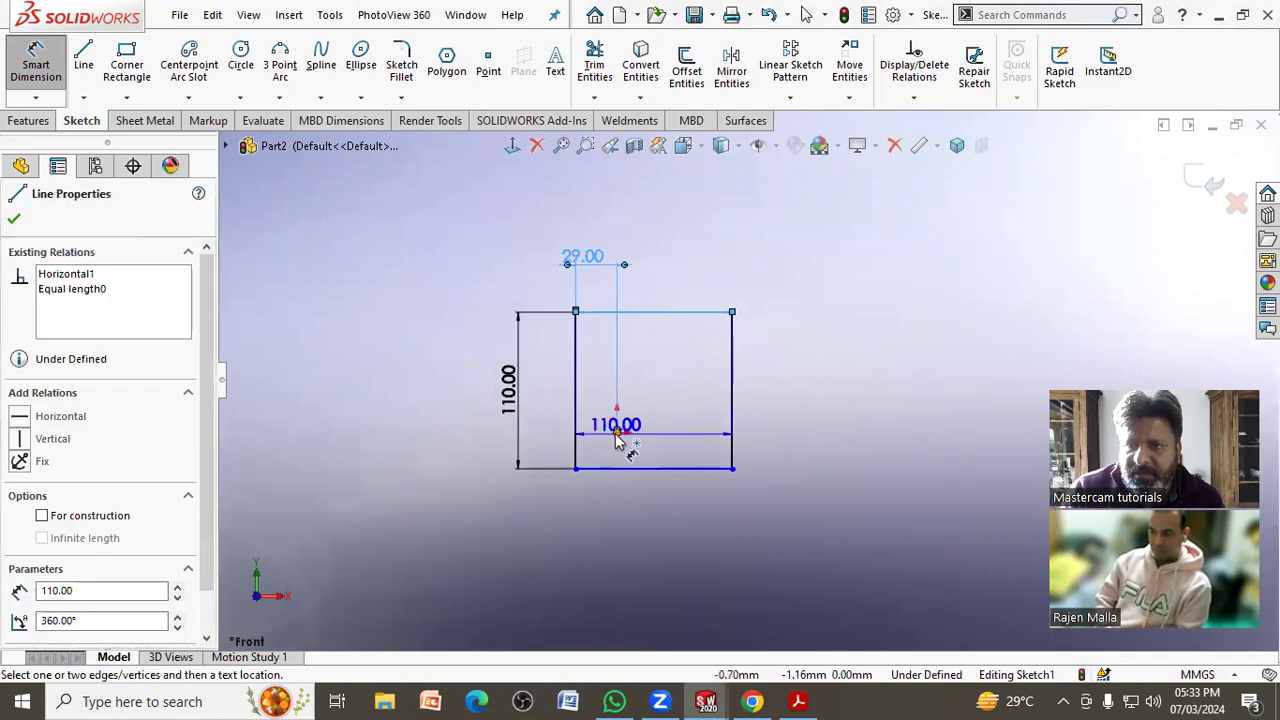
{"action": "left_click", "coordinate": [617, 432]}
{"action": "left_click", "coordinate": [550, 396]}
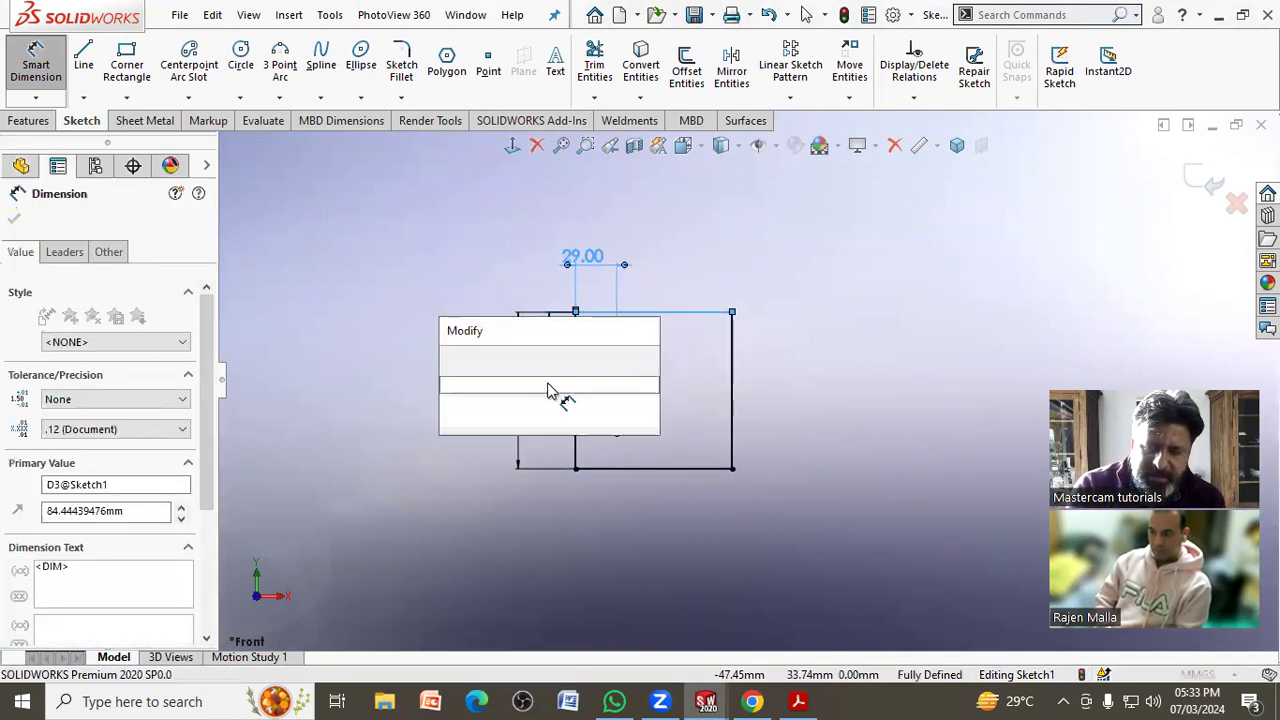
{"action": "type", "text": "29"}
{"action": "key", "text": "Return"}
{"action": "key", "text": "Escape"}
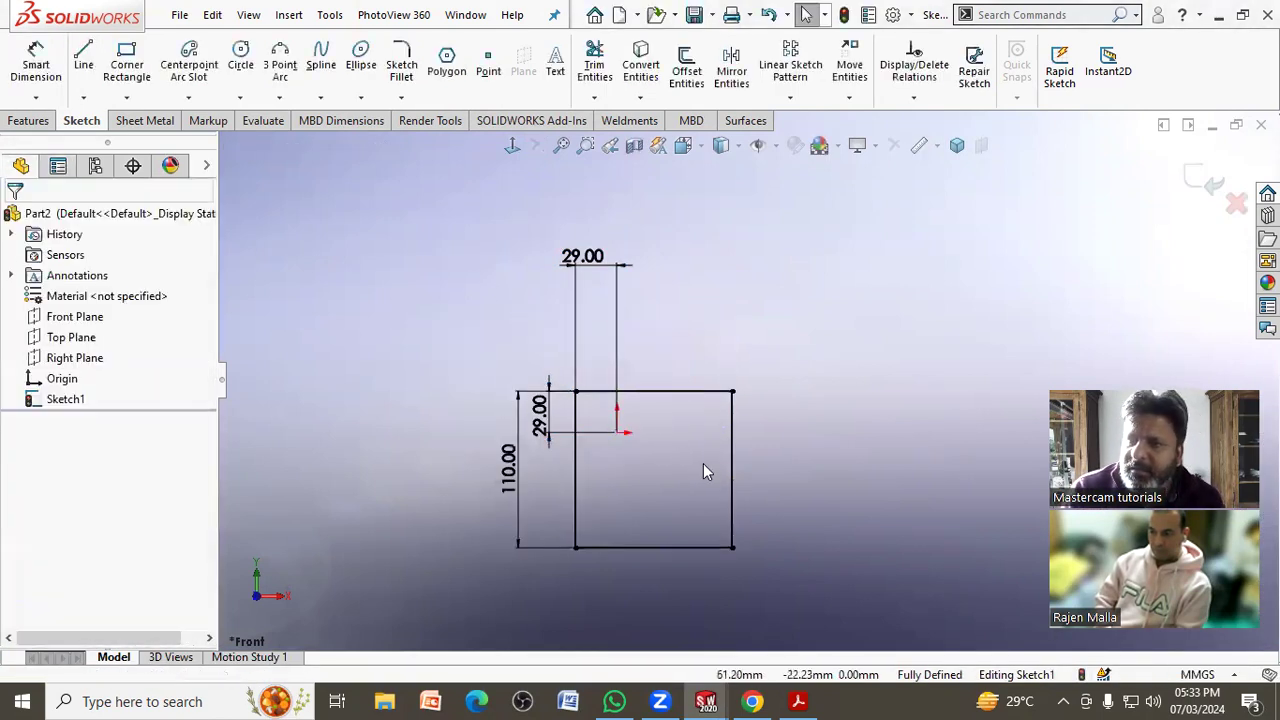
{"action": "scroll", "coordinate": [697, 548], "scroll_direction": "down", "scroll_amount": 2}
{"action": "scroll", "coordinate": [688, 527], "scroll_direction": "up", "scroll_amount": 1}
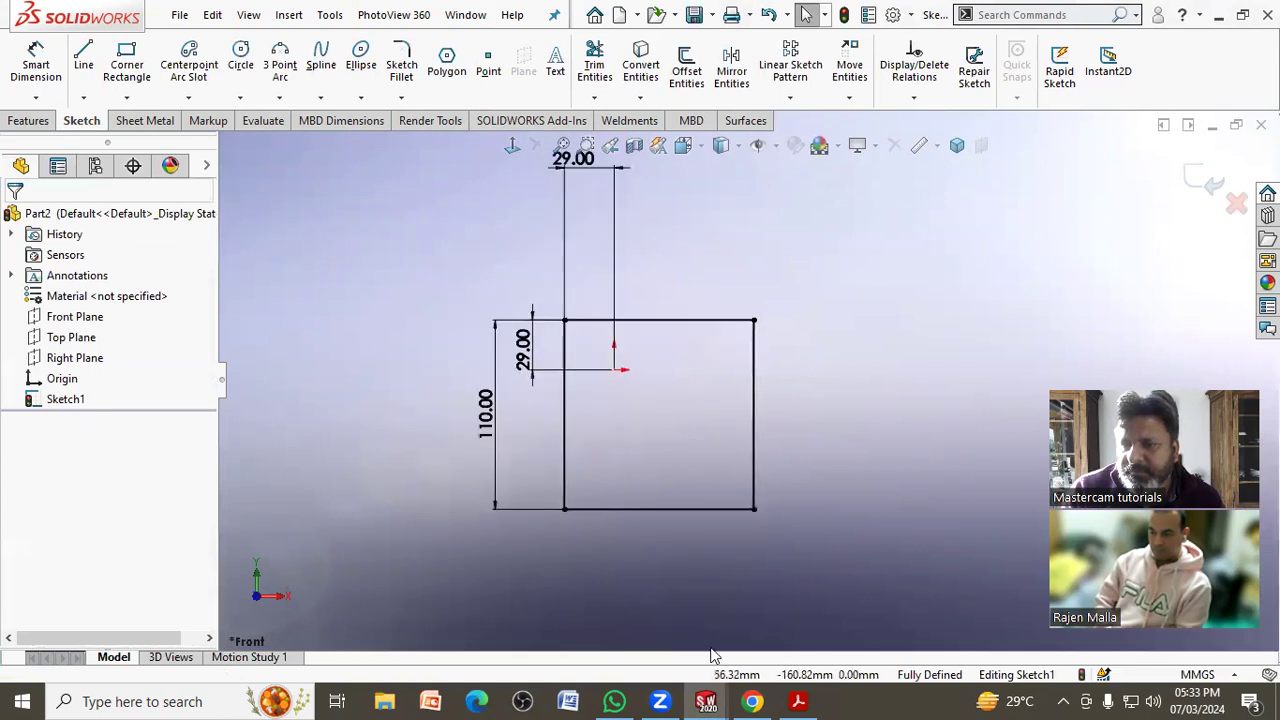
- Check the sketch against the reference PDF drawing
{"action": "left_click", "coordinate": [801, 700]}
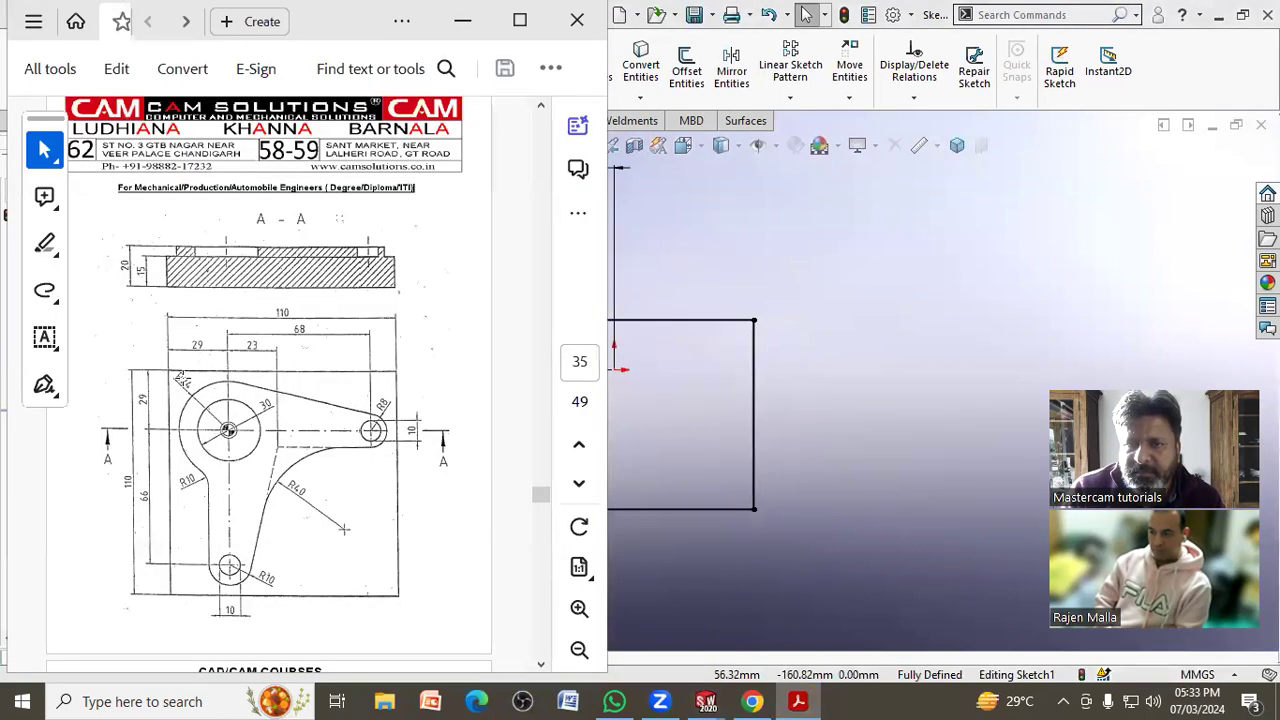
{"action": "left_click_drag", "start_coordinate": [137, 386], "coordinate": [148, 428]}
{"action": "left_click", "coordinate": [399, 522]}
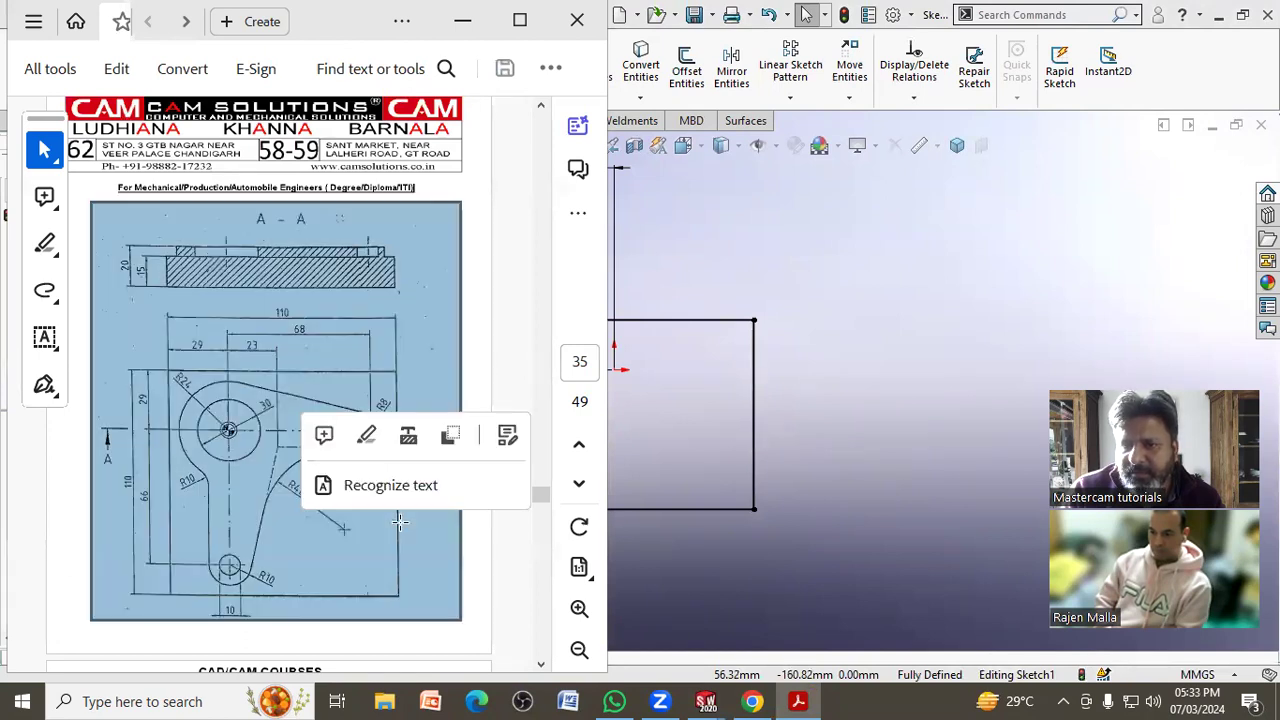
{"action": "left_click", "coordinate": [299, 527]}
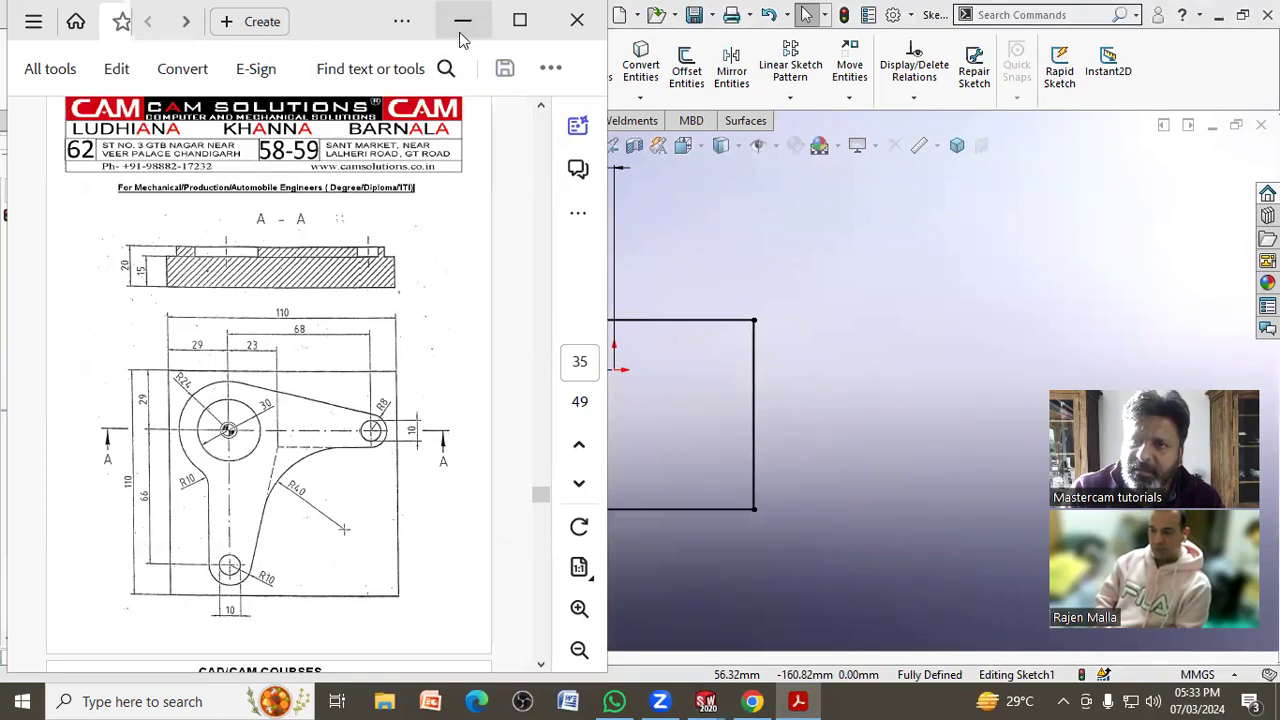
{"action": "left_click", "coordinate": [462, 21]}
- Start a Boss-Extrude of the sketch with a 15 mm blind depth
{"action": "left_click", "coordinate": [45, 121]}
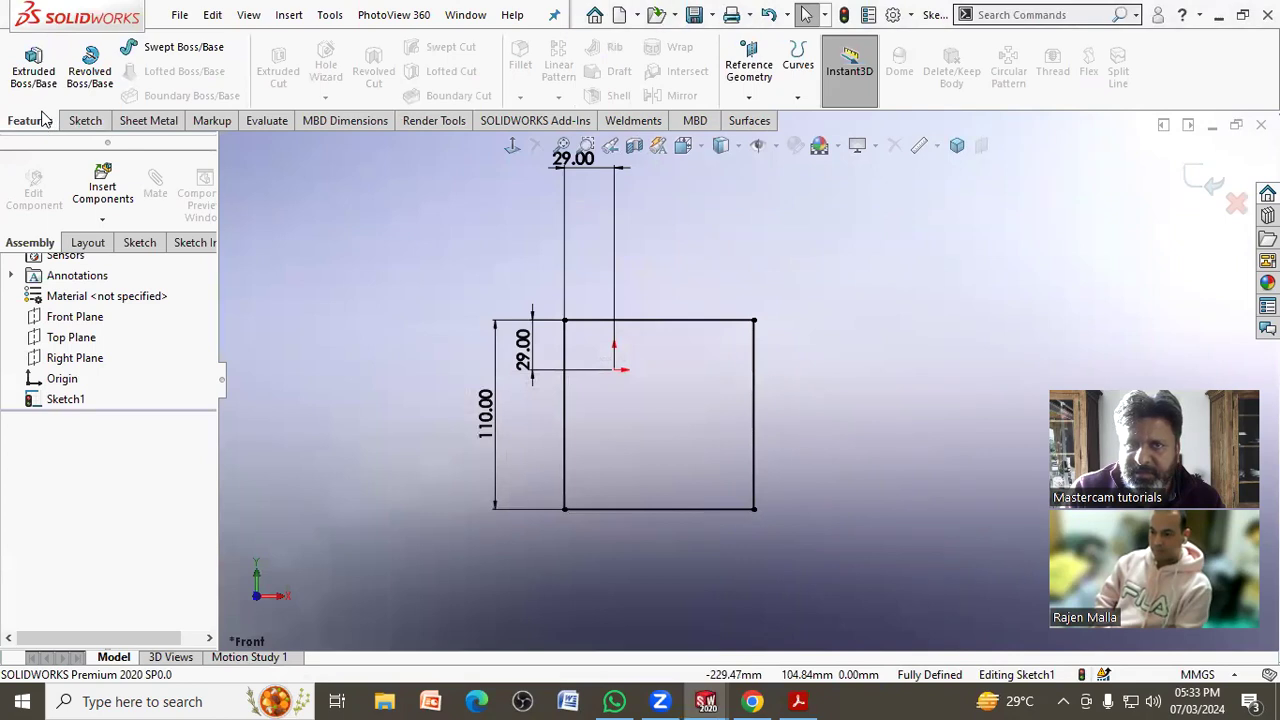
{"action": "left_click", "coordinate": [38, 86]}
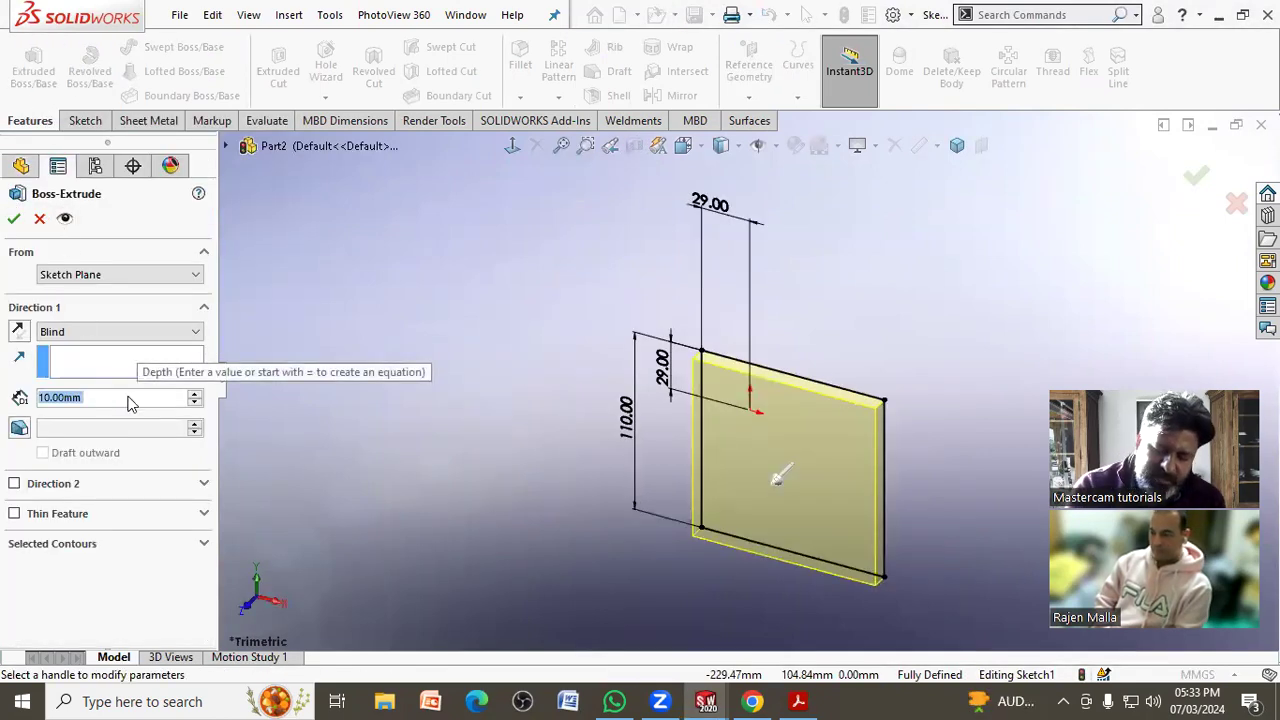
{"action": "type", "text": "15"}
{"action": "key", "text": "Return"}
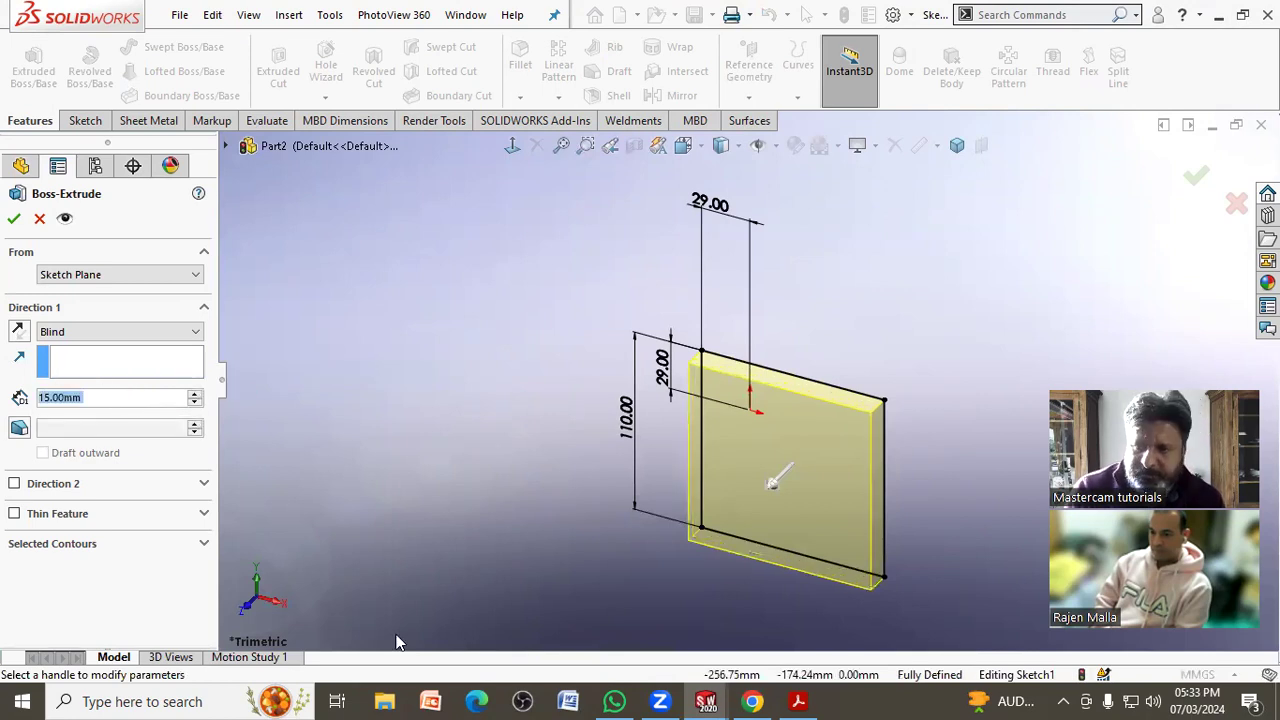
- Set the 15 mm extrusion to grow downward and accept the plate
{"action": "left_click", "coordinate": [786, 697]}
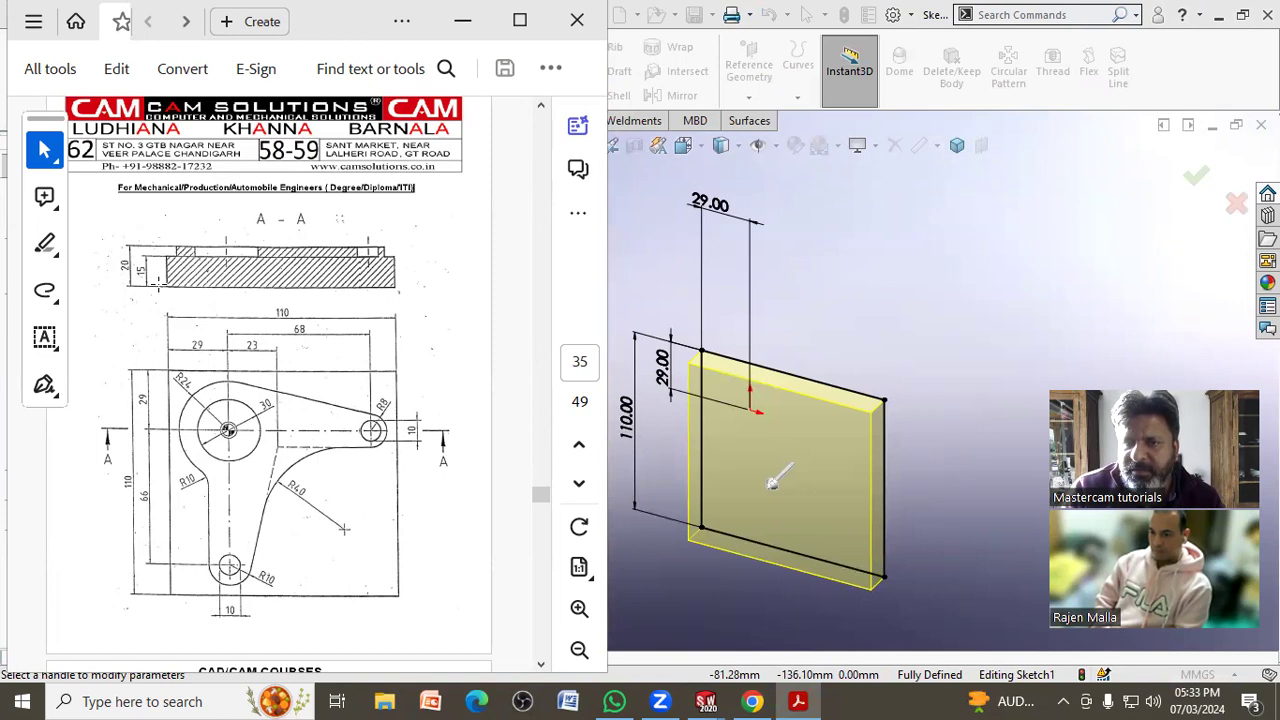
{"action": "left_click", "coordinate": [800, 510]}
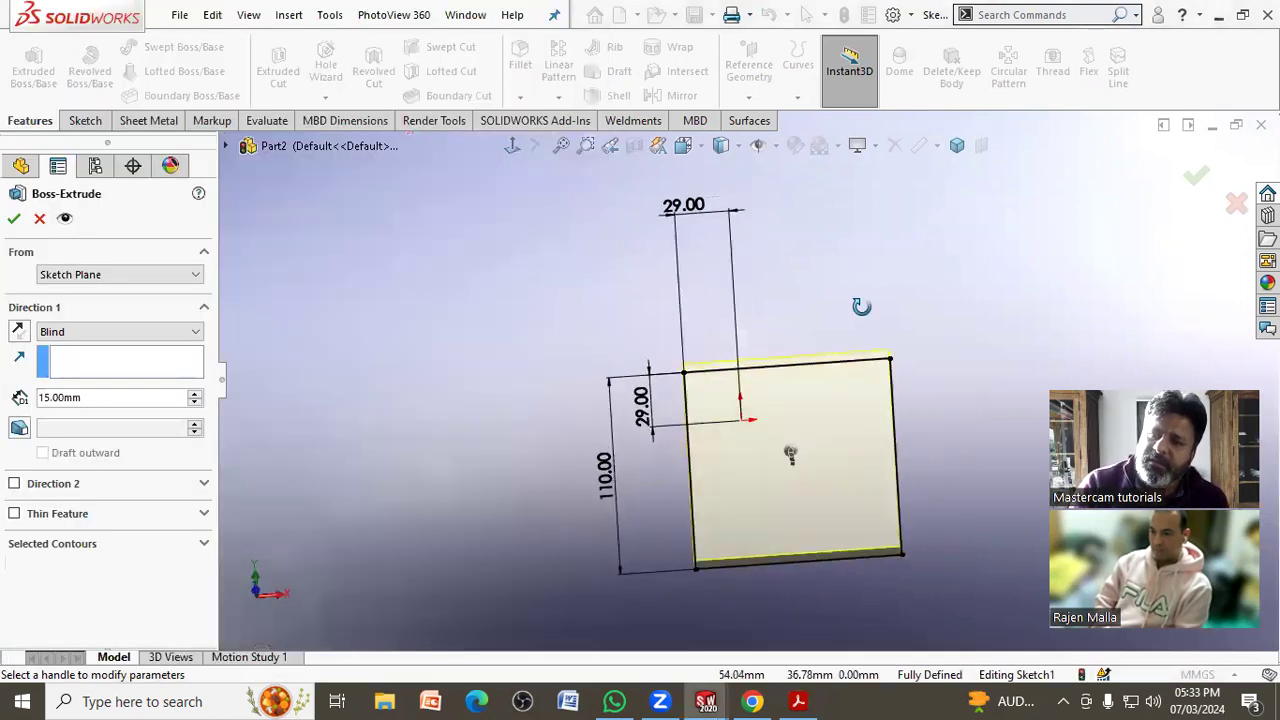
{"action": "middle_click_drag", "start_coordinate": [800, 510], "coordinate": [949, 413]}
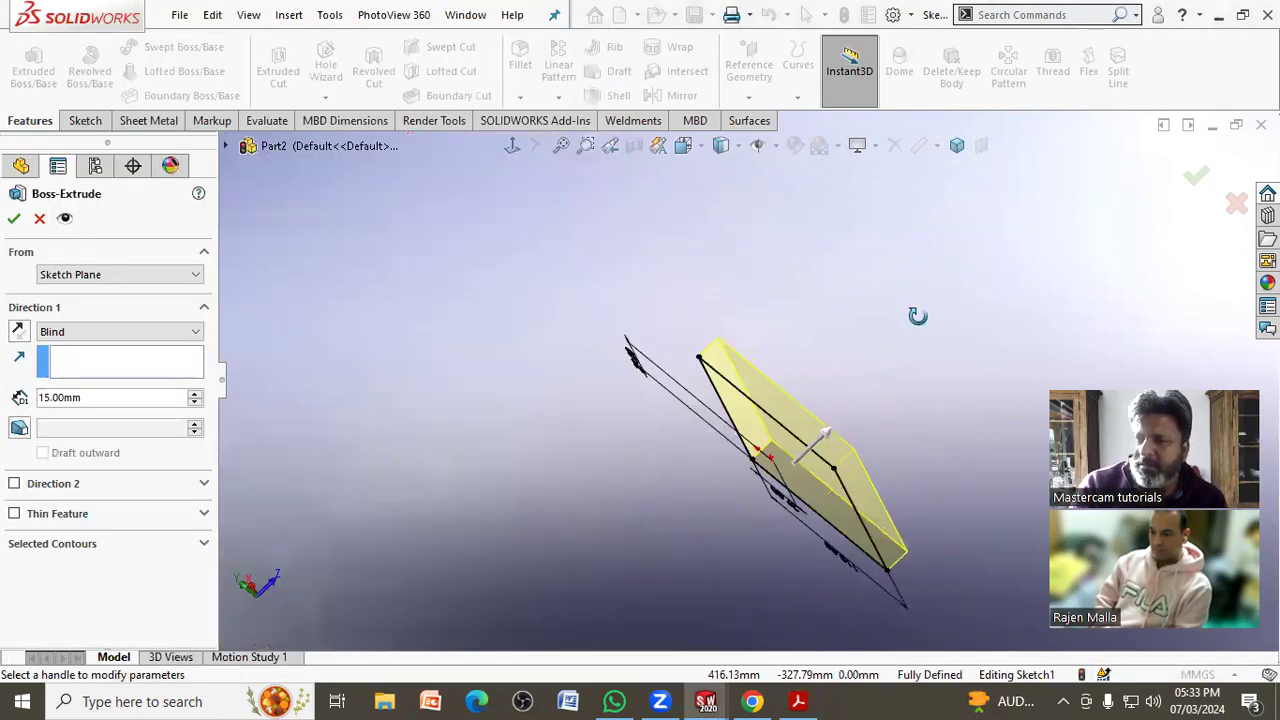
{"action": "middle_click_drag", "start_coordinate": [917, 316], "coordinate": [815, 380]}
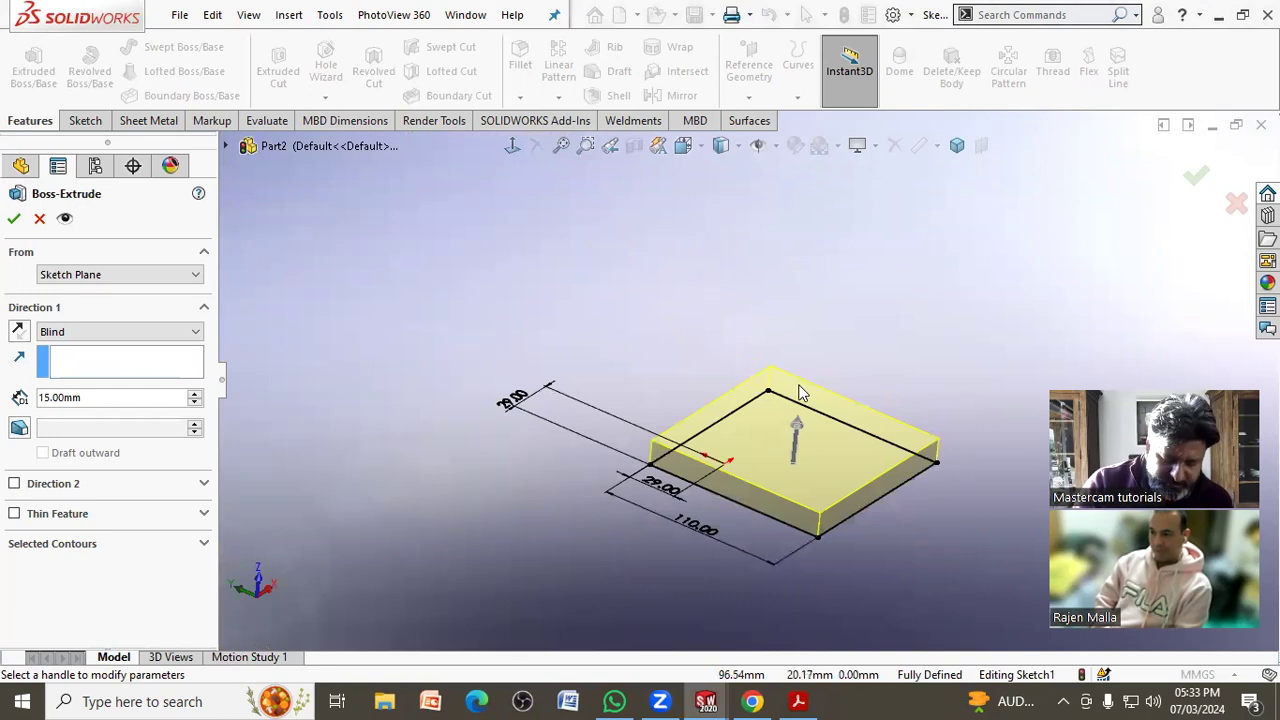
{"action": "left_click", "coordinate": [18, 334]}
{"action": "left_click", "coordinate": [18, 333]}
{"action": "left_click", "coordinate": [18, 333]}
{"action": "left_click", "coordinate": [18, 334]}
{"action": "left_click", "coordinate": [18, 334]}
{"action": "left_click", "coordinate": [18, 334]}
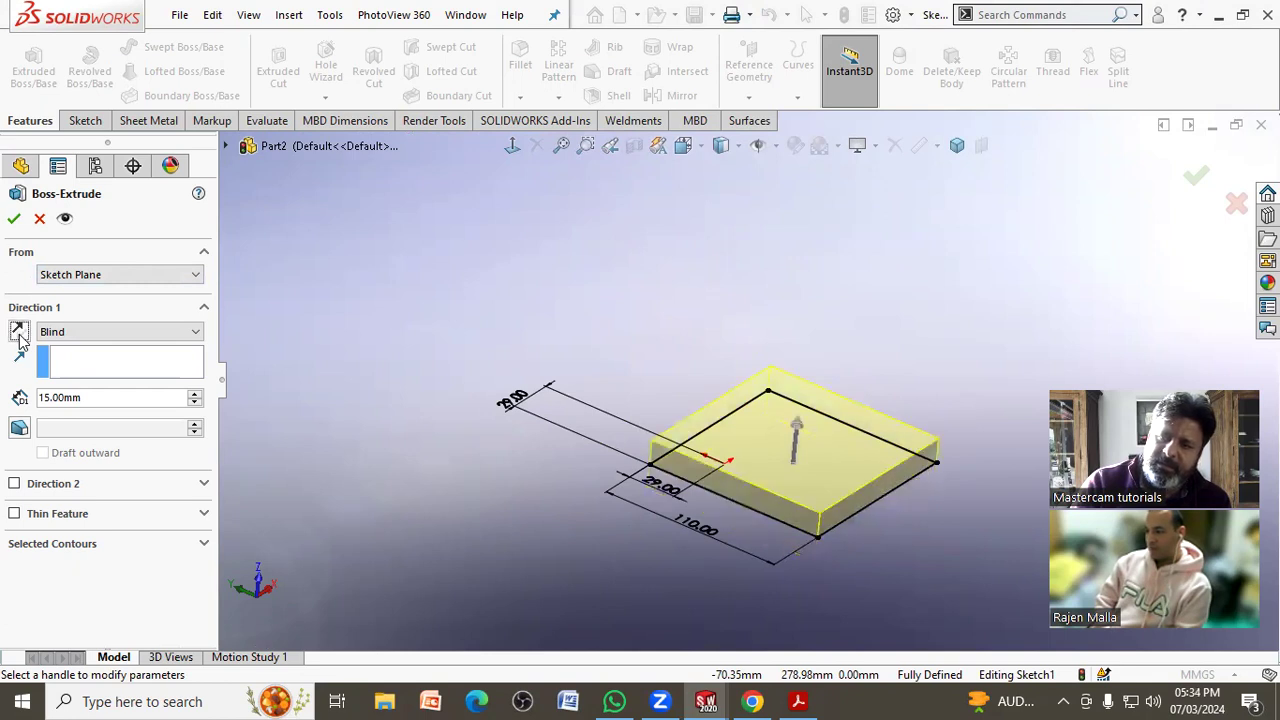
{"action": "left_click", "coordinate": [18, 336]}
{"action": "left_click", "coordinate": [17, 220]}
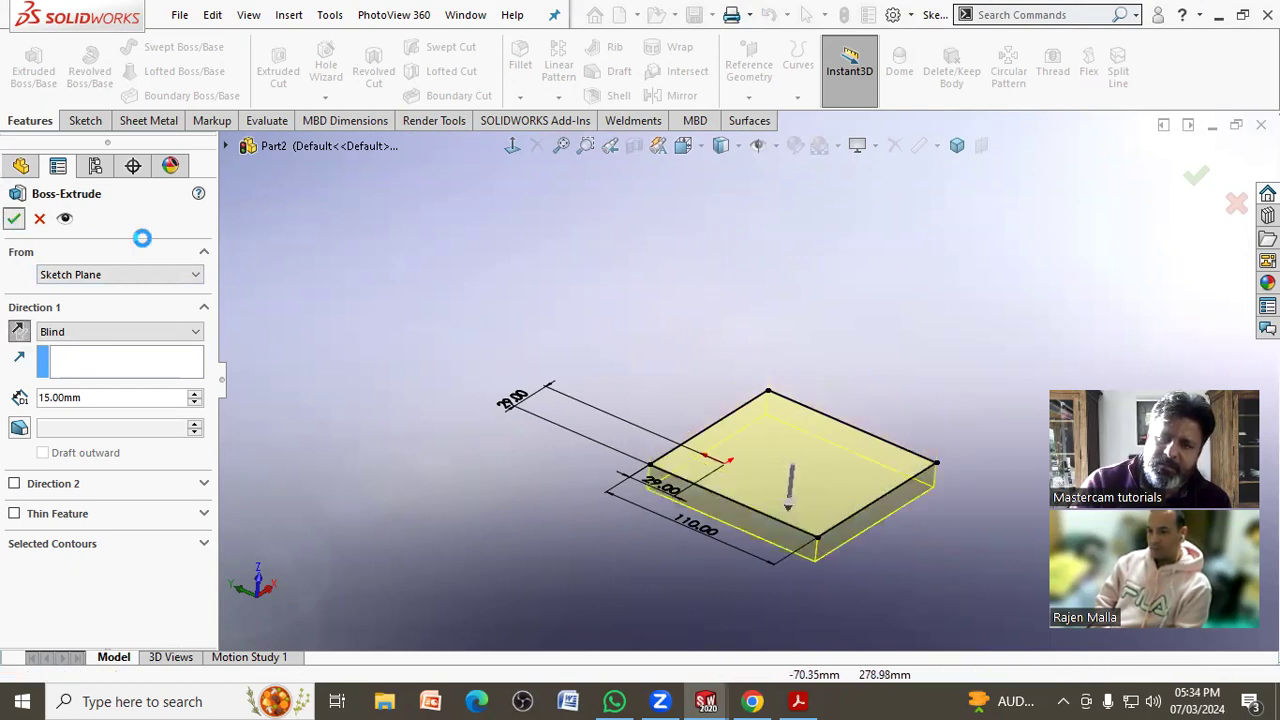
- Return the plate model to an isometric view
{"action": "scroll", "coordinate": [745, 370], "scroll_direction": "up", "scroll_amount": 3}
{"action": "scroll", "coordinate": [776, 375], "scroll_direction": "down", "scroll_amount": 2}
{"action": "scroll", "coordinate": [862, 525], "scroll_direction": "down", "scroll_amount": 2}
{"action": "scroll", "coordinate": [812, 320], "scroll_direction": "down", "scroll_amount": 2}
{"action": "key", "text": "ctrl+7"}
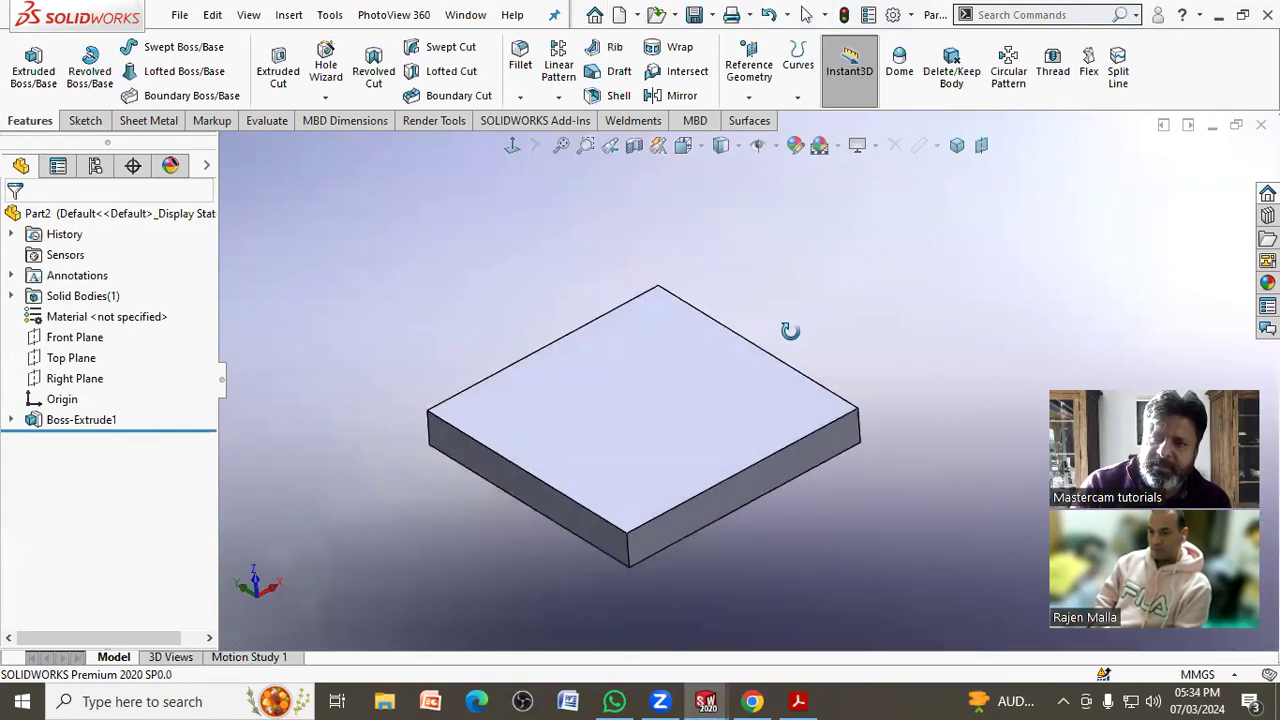
{"action": "left_click", "coordinate": [12, 420]}
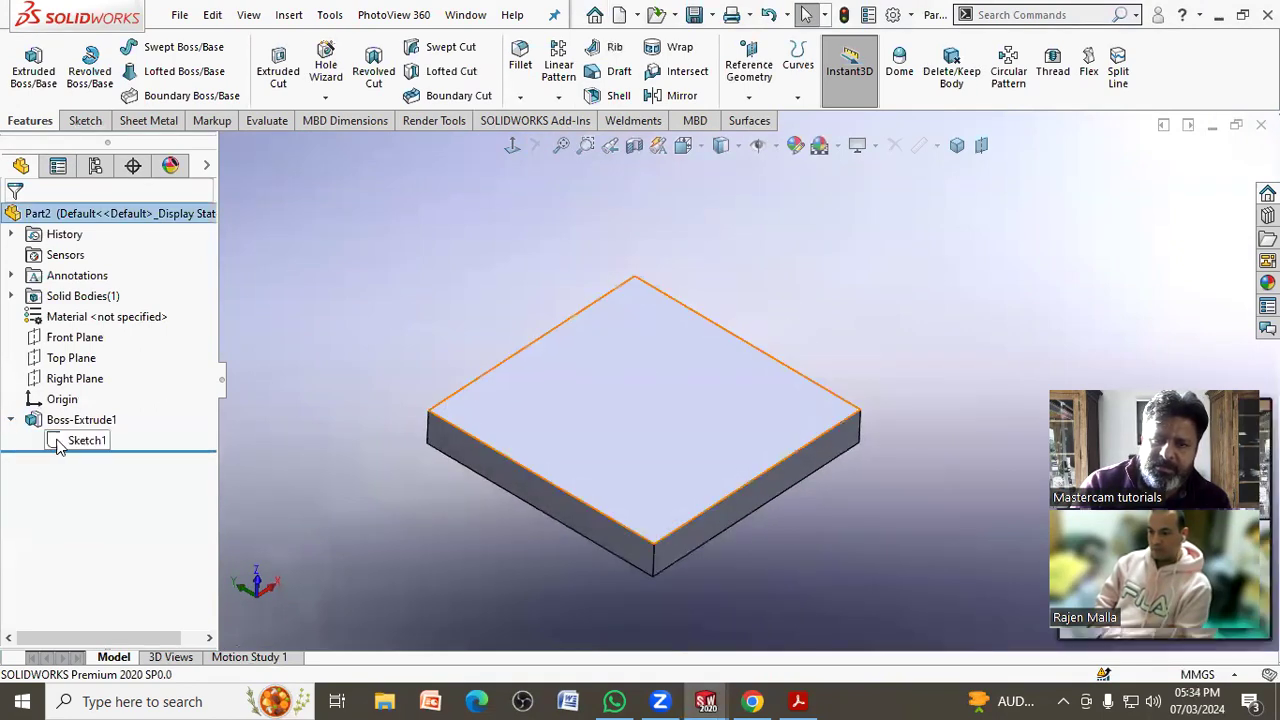
{"action": "left_click", "coordinate": [62, 442]}
{"action": "left_click", "coordinate": [73, 387]}
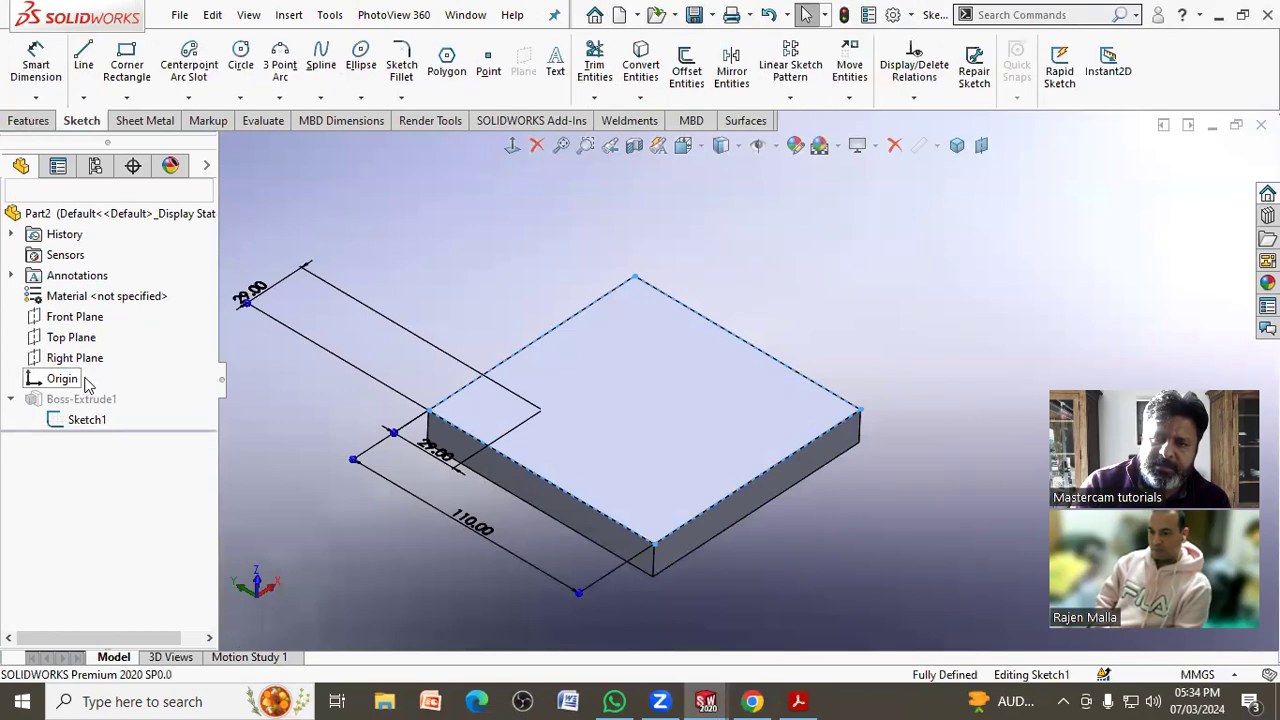
{"action": "left_click_drag", "start_coordinate": [447, 345], "coordinate": [428, 380]}
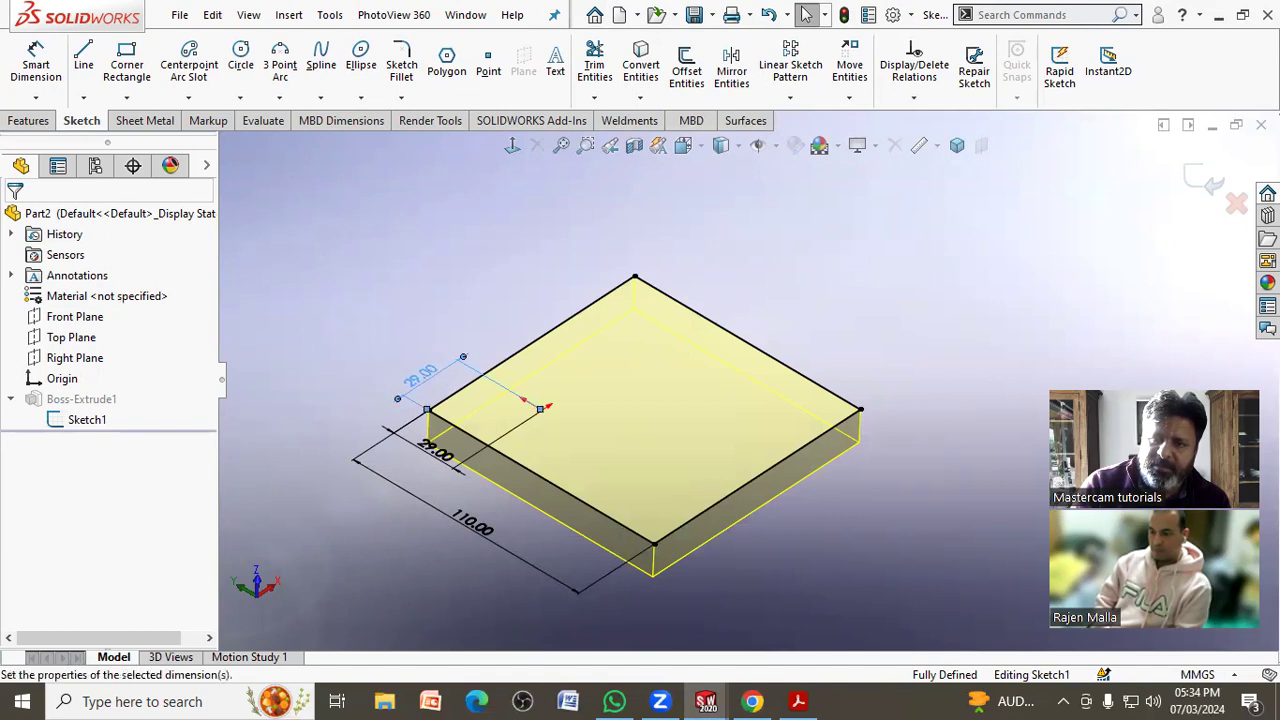
{"action": "left_click", "coordinate": [347, 491]}
{"action": "left_click", "coordinate": [1192, 181]}
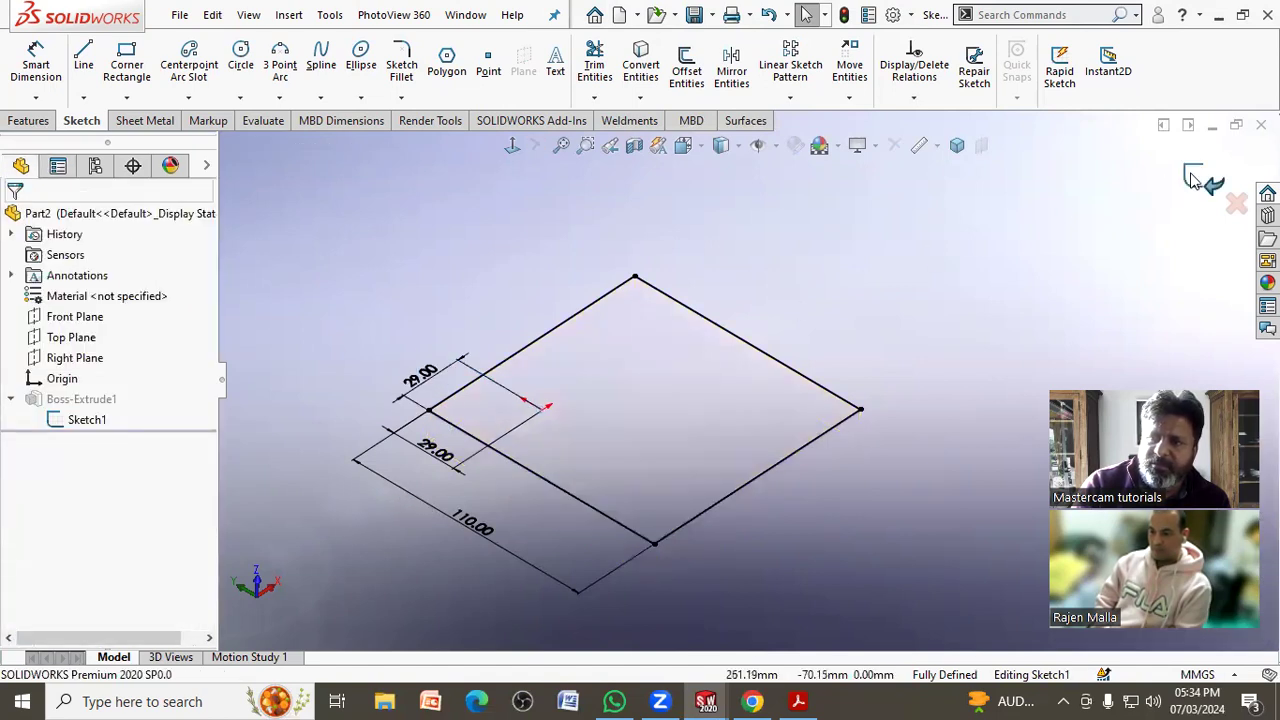
{"action": "middle_click_drag", "start_coordinate": [786, 302], "coordinate": [770, 332]}
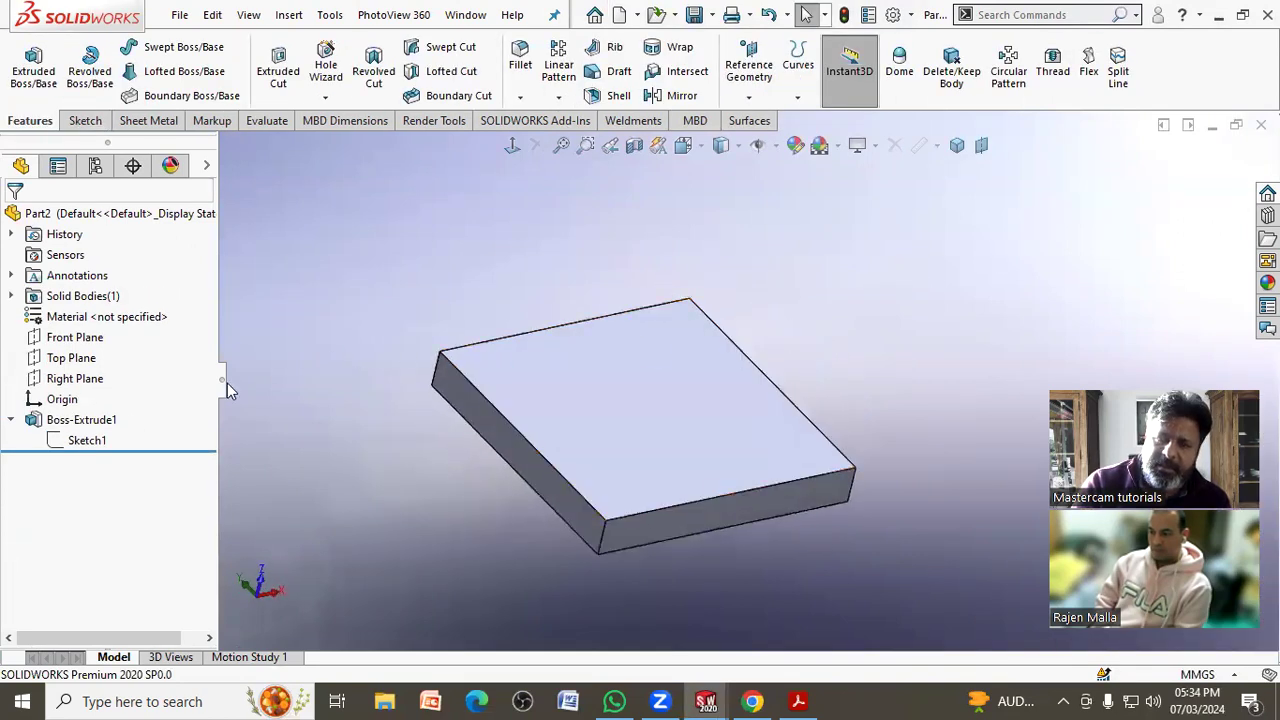
{"action": "left_click", "coordinate": [105, 443]}
{"action": "left_click", "coordinate": [165, 410]}
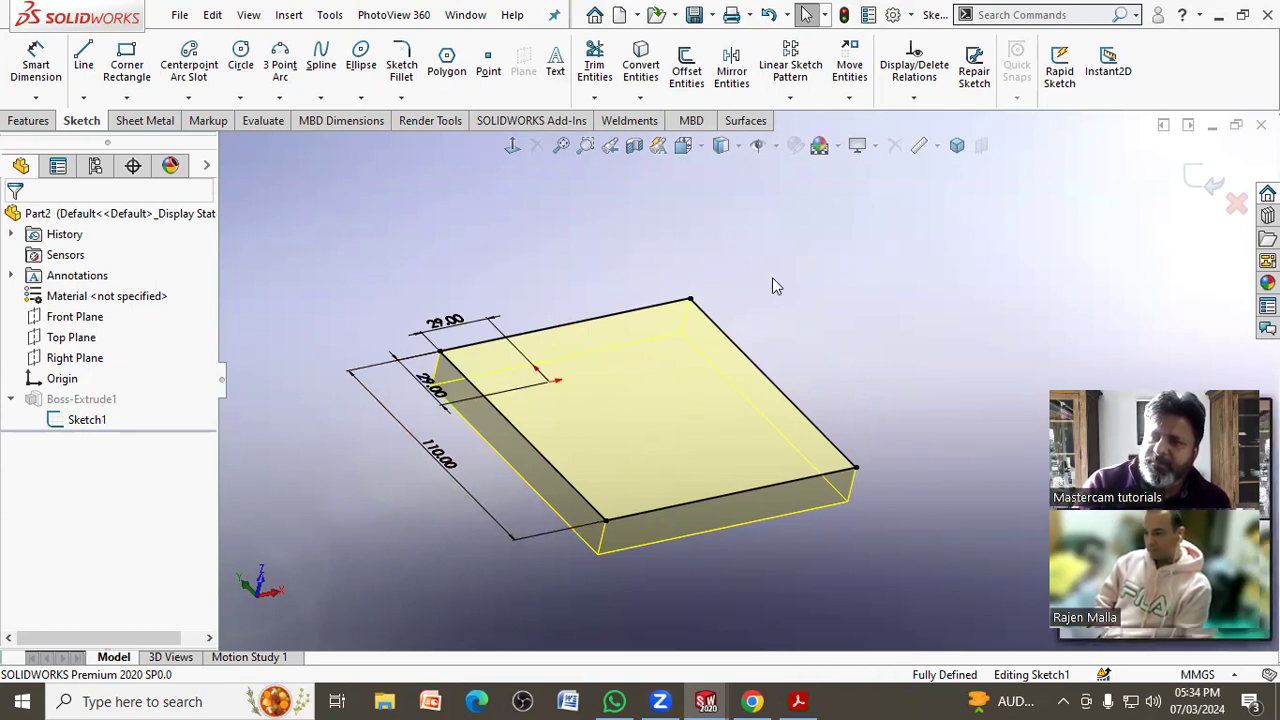
{"action": "left_click", "coordinate": [778, 150]}
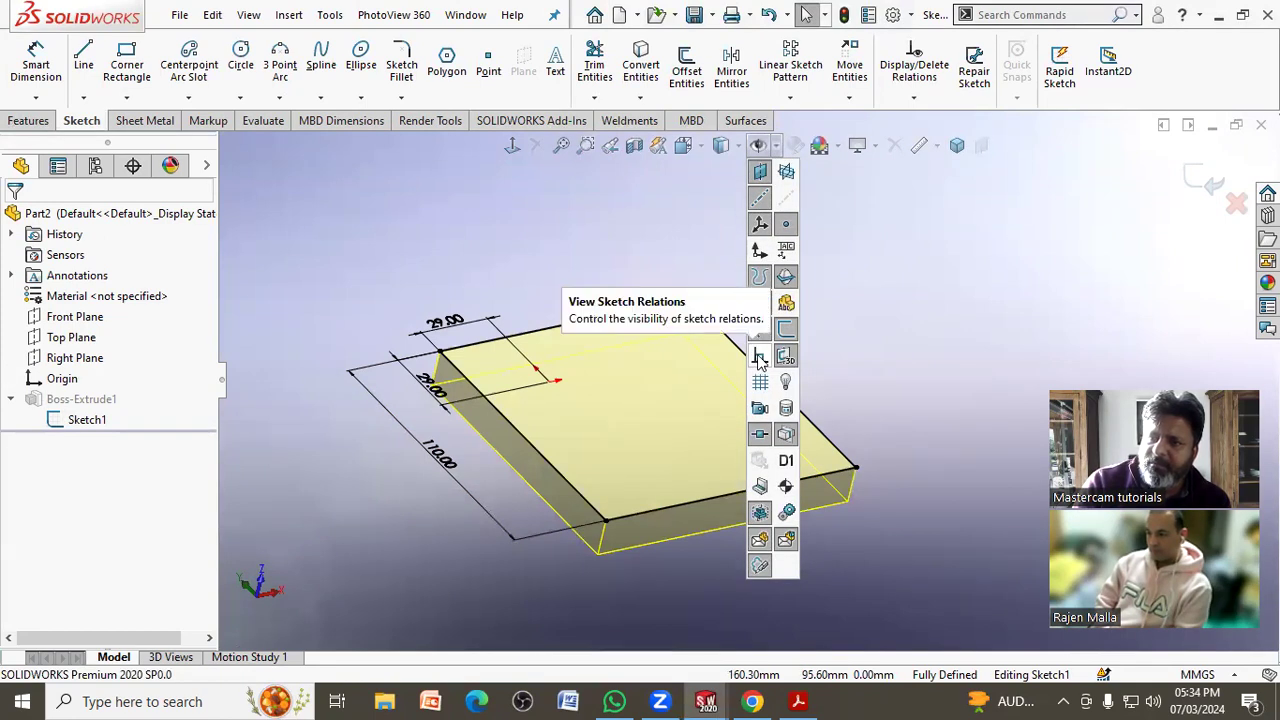
{"action": "left_click", "coordinate": [759, 358]}
{"action": "middle_click_drag", "start_coordinate": [851, 314], "coordinate": [836, 360]}
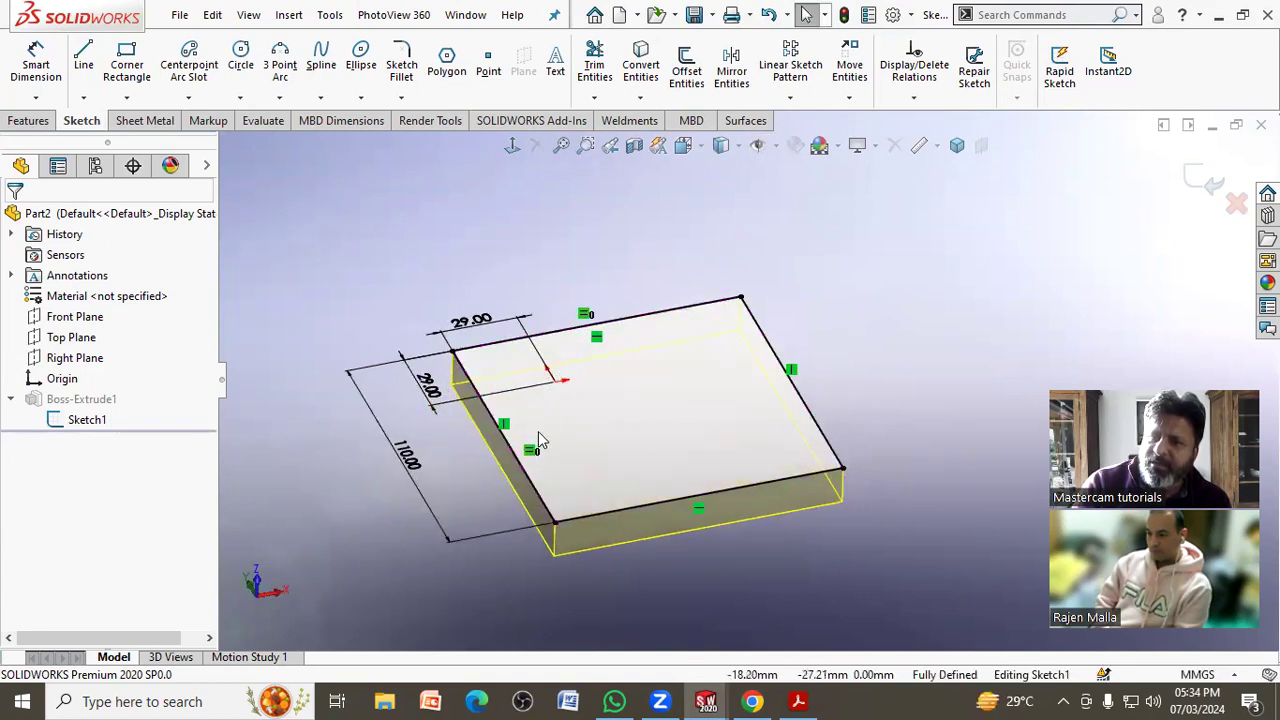
{"action": "left_click", "coordinate": [512, 145]}
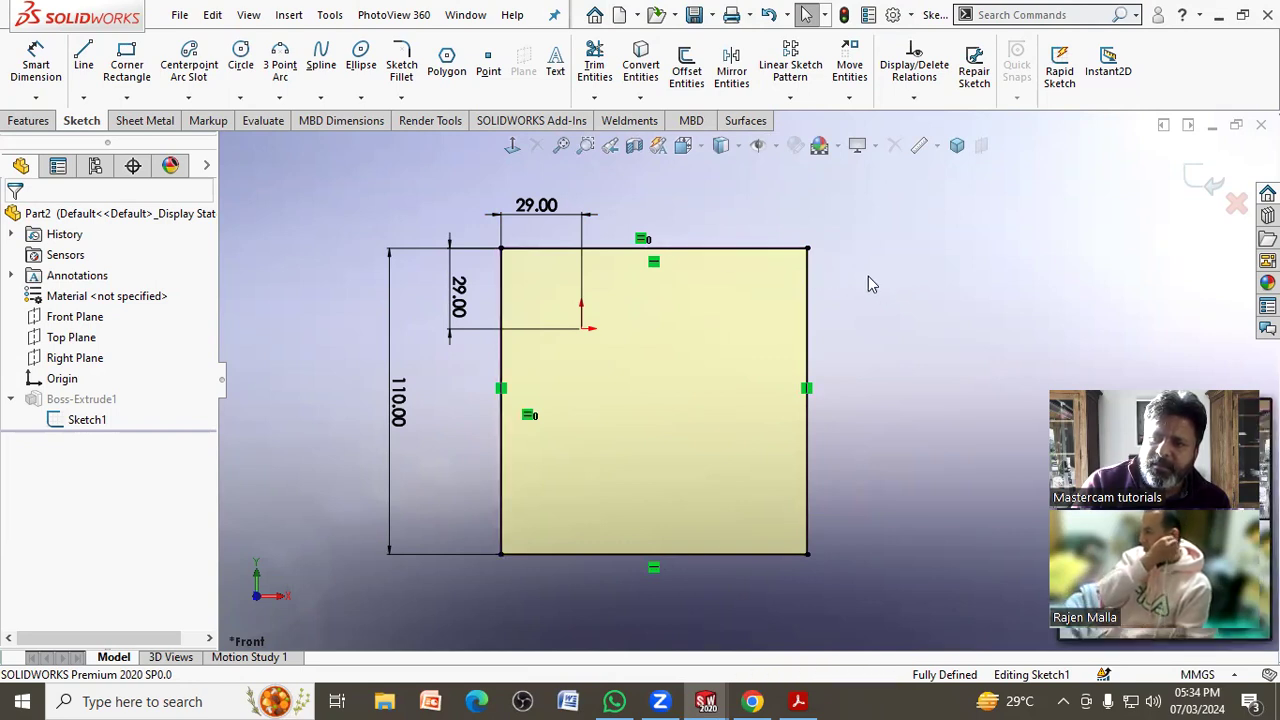
{"action": "left_click", "coordinate": [758, 146]}
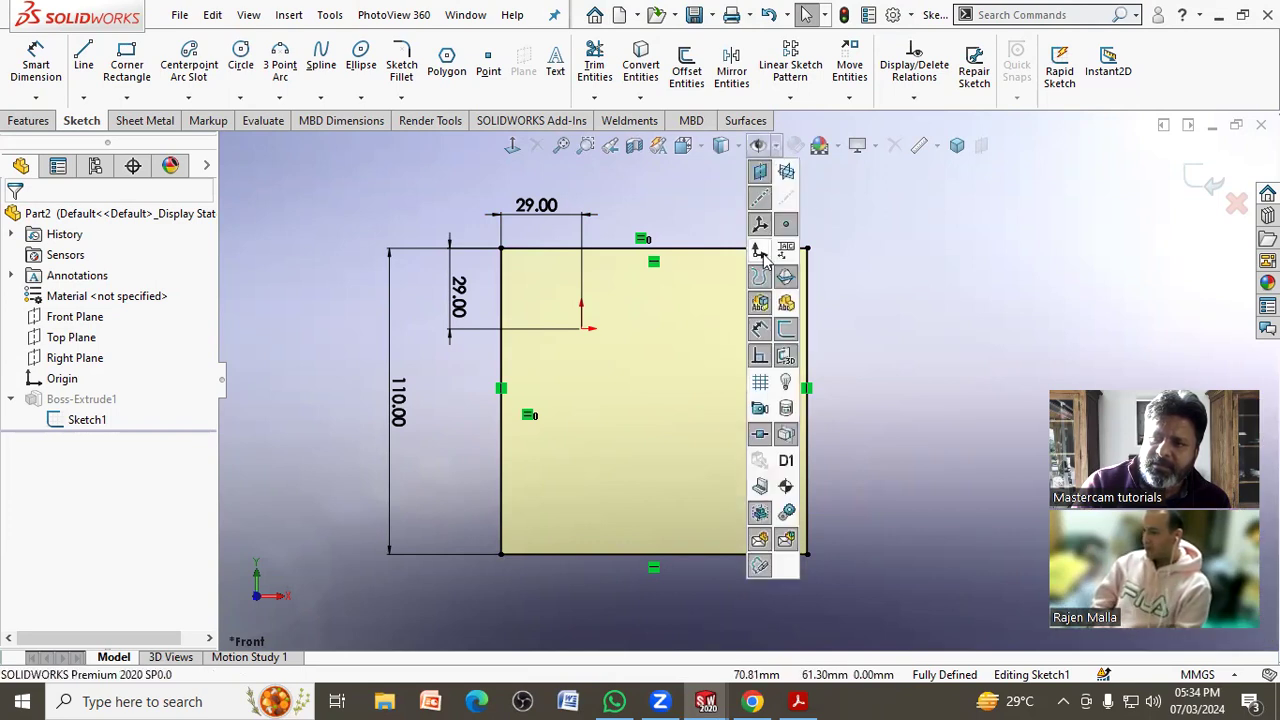
{"action": "left_click", "coordinate": [758, 360]}
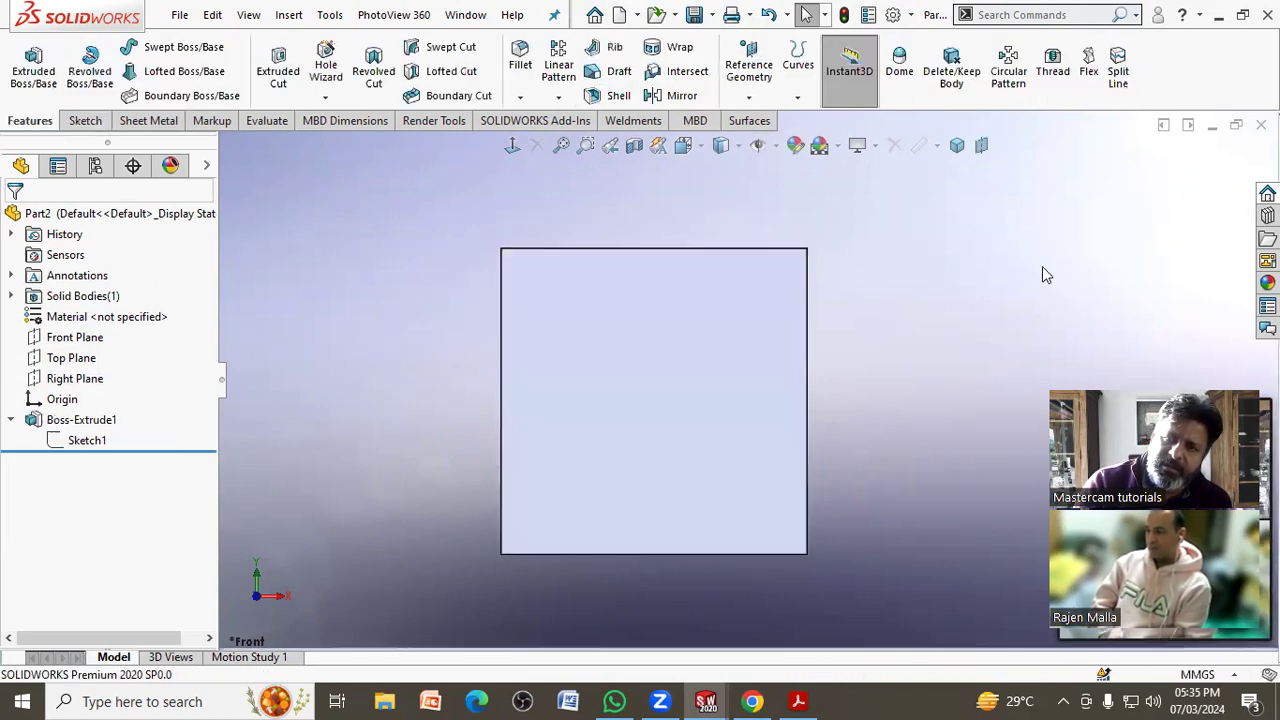
{"action": "mouse_move", "coordinate": [920, 486]}
{"action": "middle_mouse_down"}
{"action": "mouse_move", "coordinate": [872, 398]}
{"action": "mouse_move", "coordinate": [977, 260]}
{"action": "mouse_move", "coordinate": [908, 299]}
{"action": "mouse_move", "coordinate": [920, 291]}
{"action": "mouse_move", "coordinate": [909, 312]}
{"action": "middle_mouse_up"}
{"action": "mouse_move", "coordinate": [848, 273]}
{"action": "middle_mouse_down"}
{"action": "mouse_move", "coordinate": [871, 289]}
{"action": "mouse_move", "coordinate": [854, 277]}
{"action": "middle_mouse_up"}
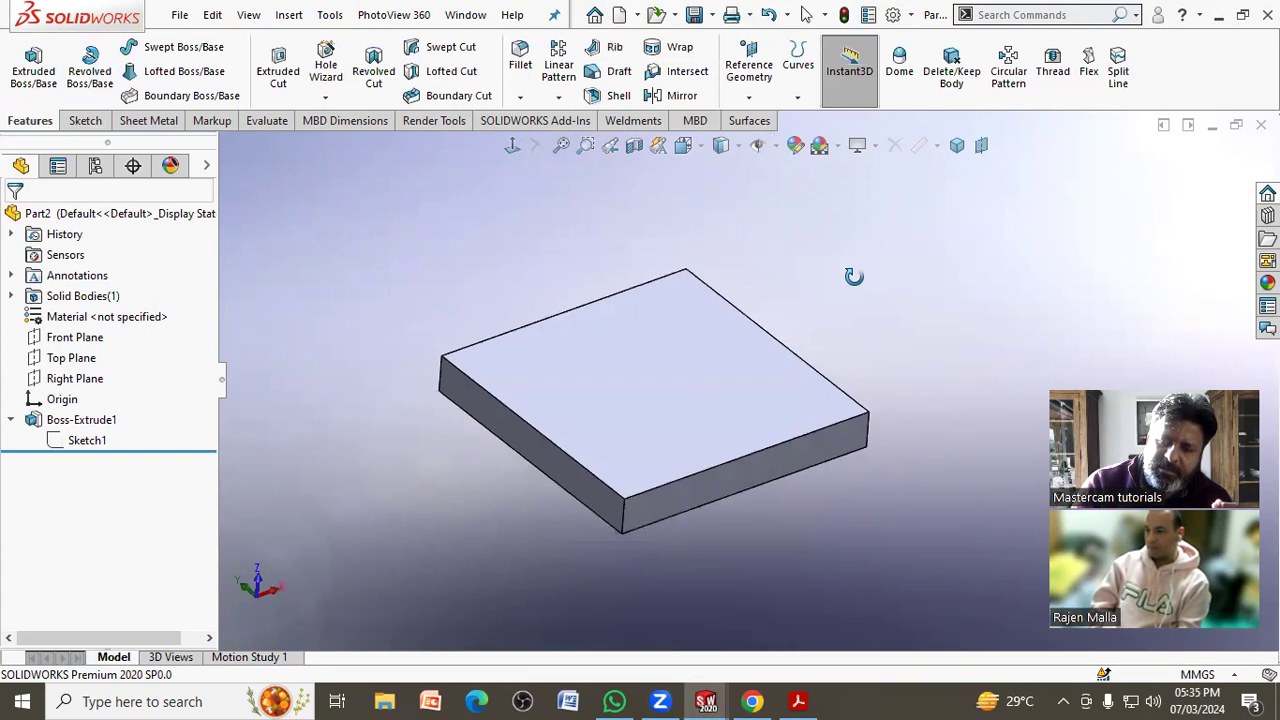
- Start Sketch2 on the 15 mm plate's top face and view it normal to
{"action": "left_click", "coordinate": [798, 701]}
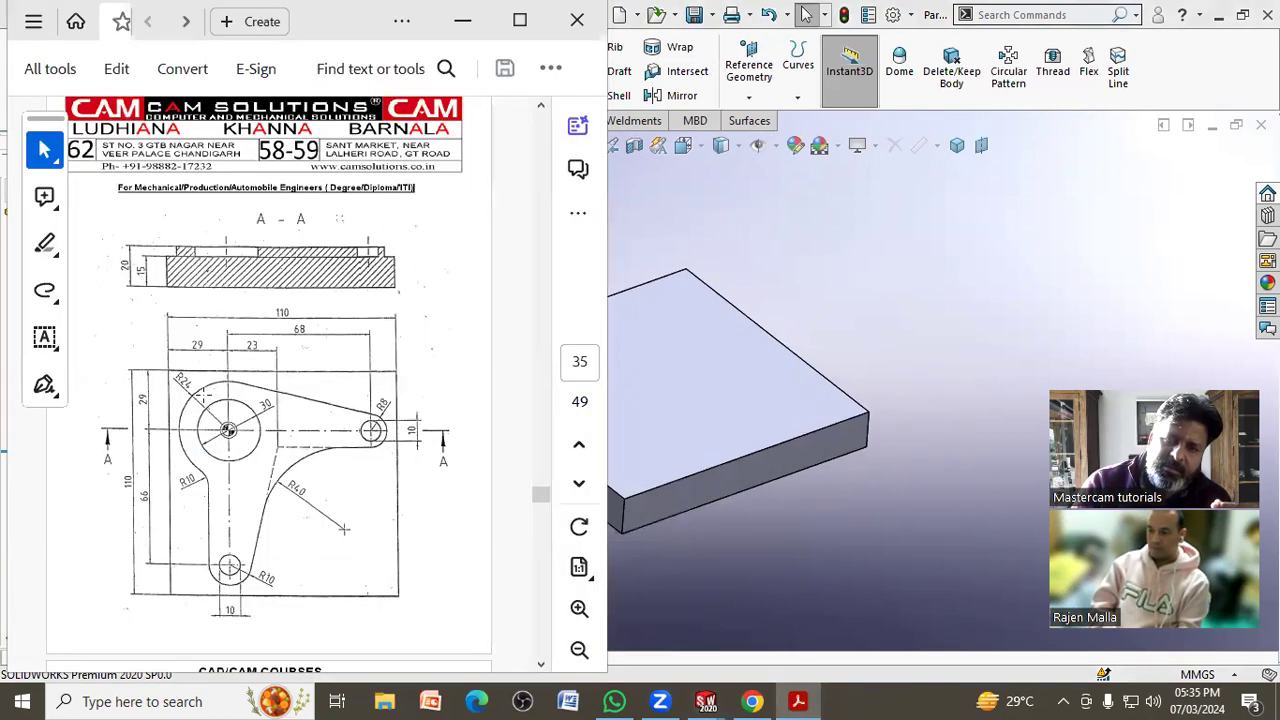
{"action": "left_click", "coordinate": [830, 310]}
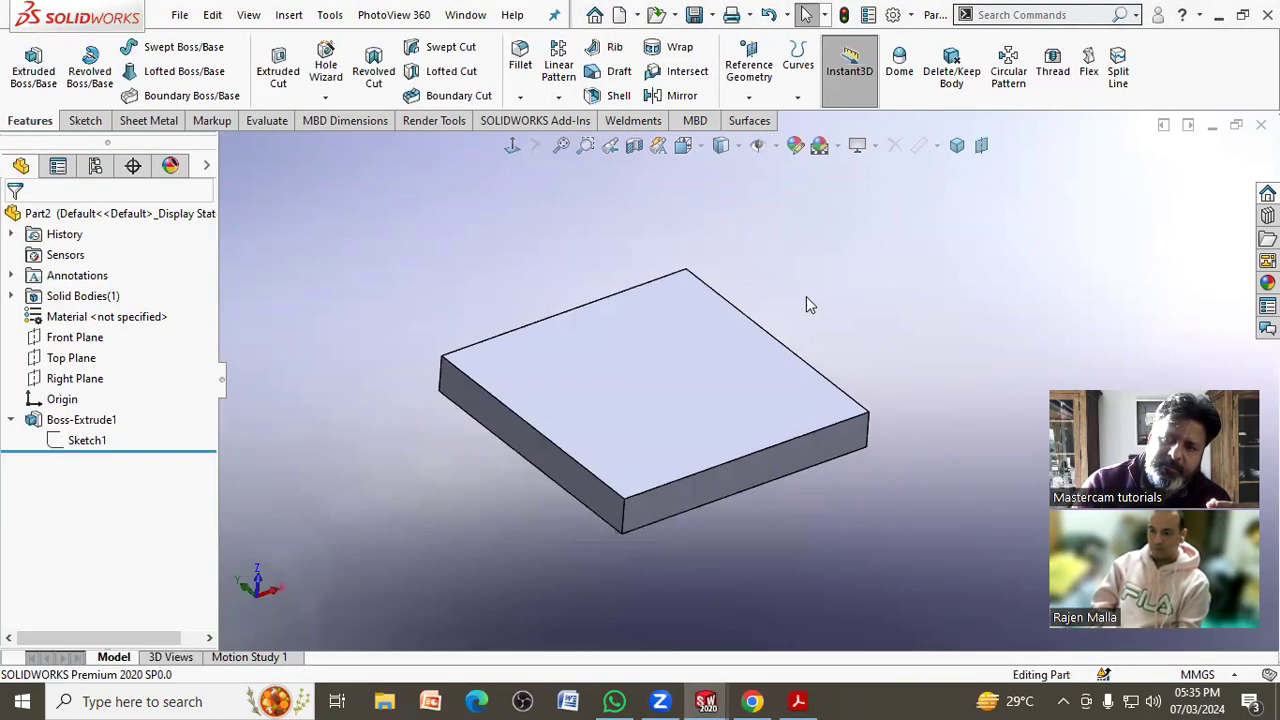
{"action": "left_click", "coordinate": [577, 362]}
{"action": "left_click", "coordinate": [914, 334]}
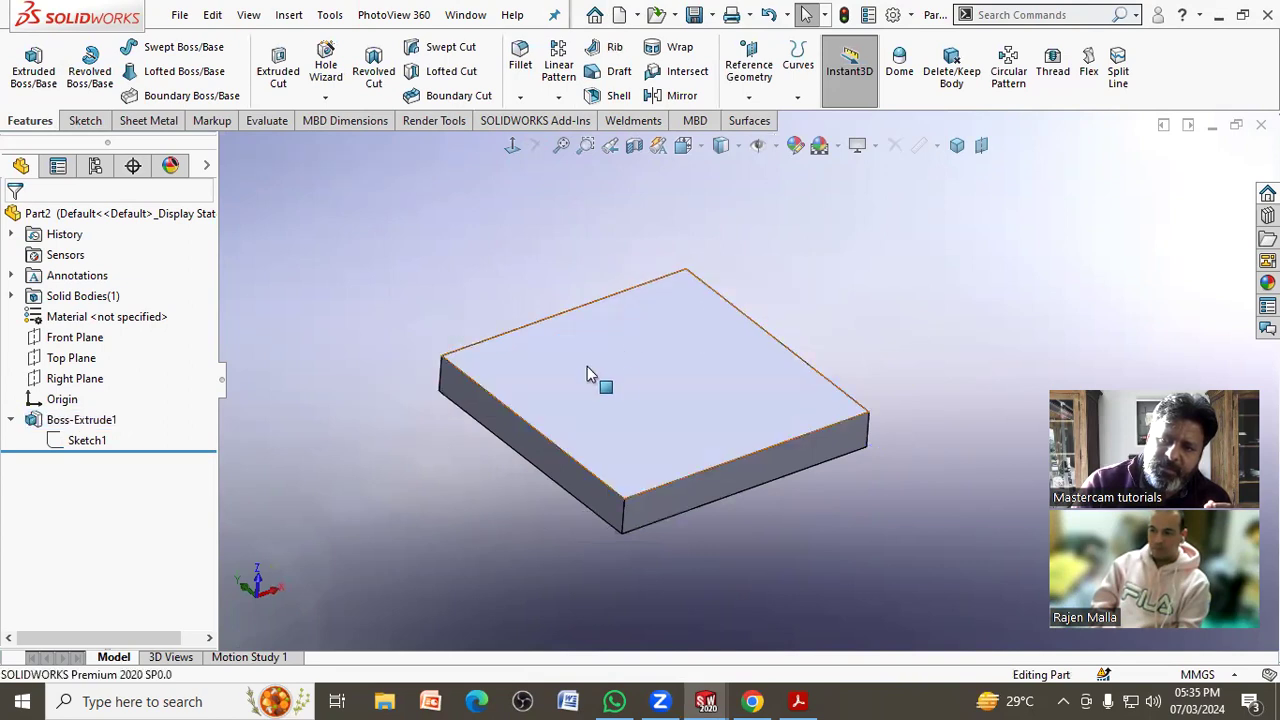
{"action": "left_click", "coordinate": [587, 366]}
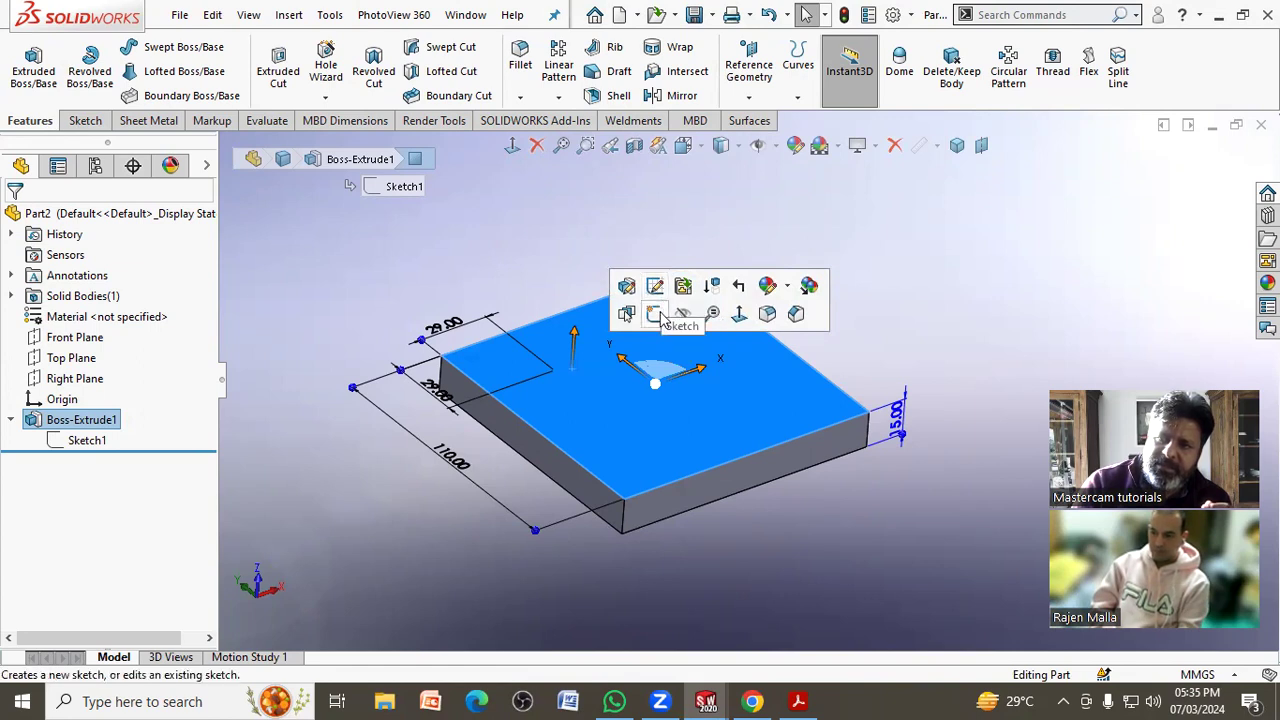
{"action": "left_click", "coordinate": [652, 314]}
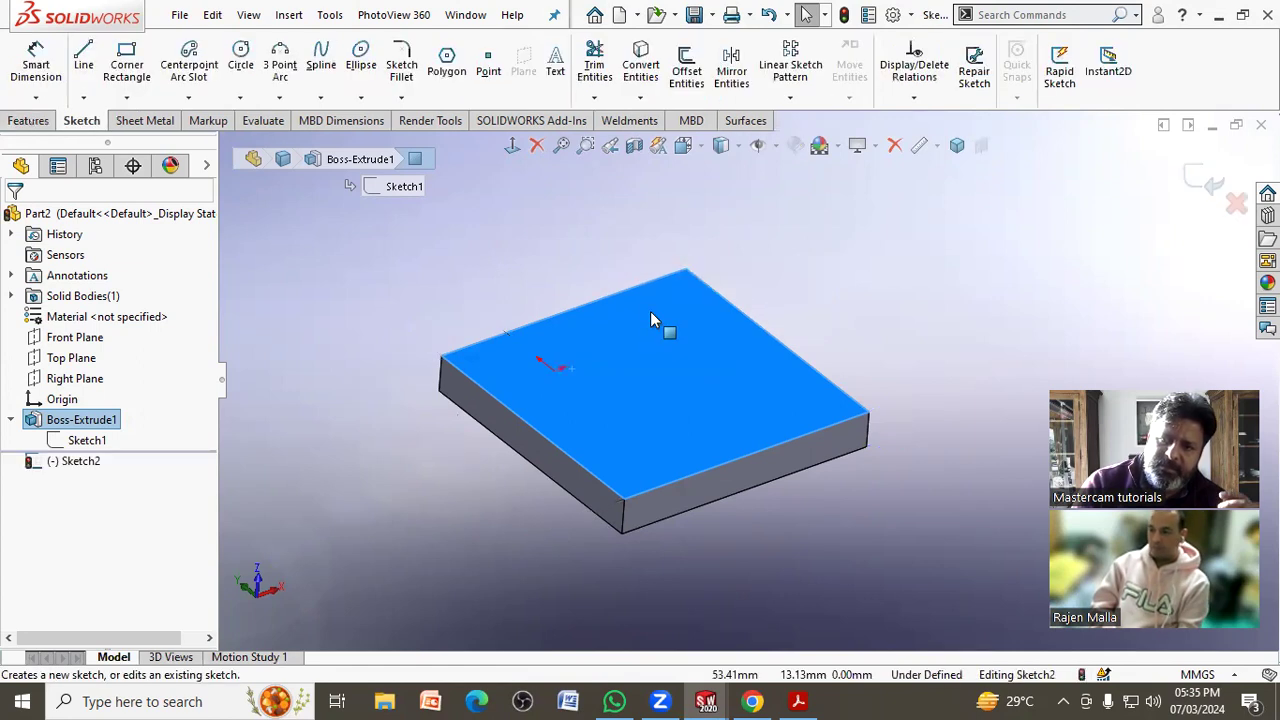
{"action": "left_click", "coordinate": [513, 147]}
{"action": "scroll", "coordinate": [930, 298], "scroll_direction": "down", "scroll_amount": 1}
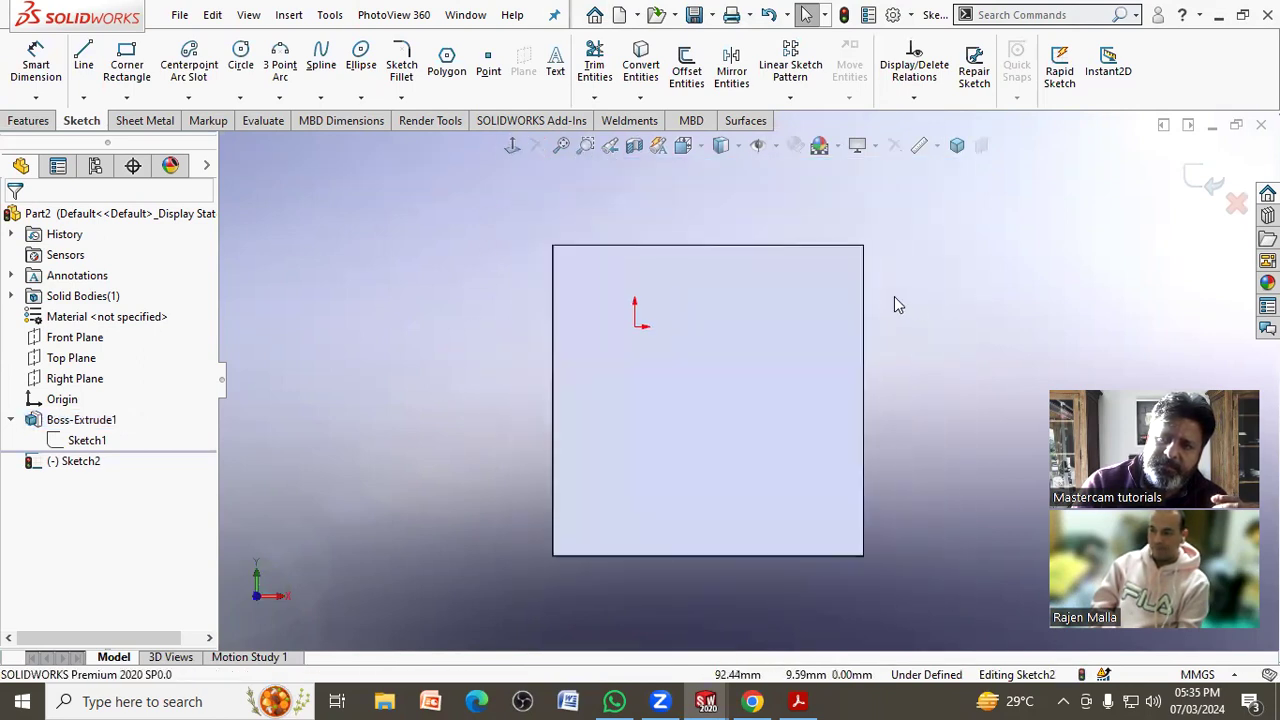
{"action": "scroll", "coordinate": [894, 296], "scroll_direction": "down", "scroll_amount": 1}
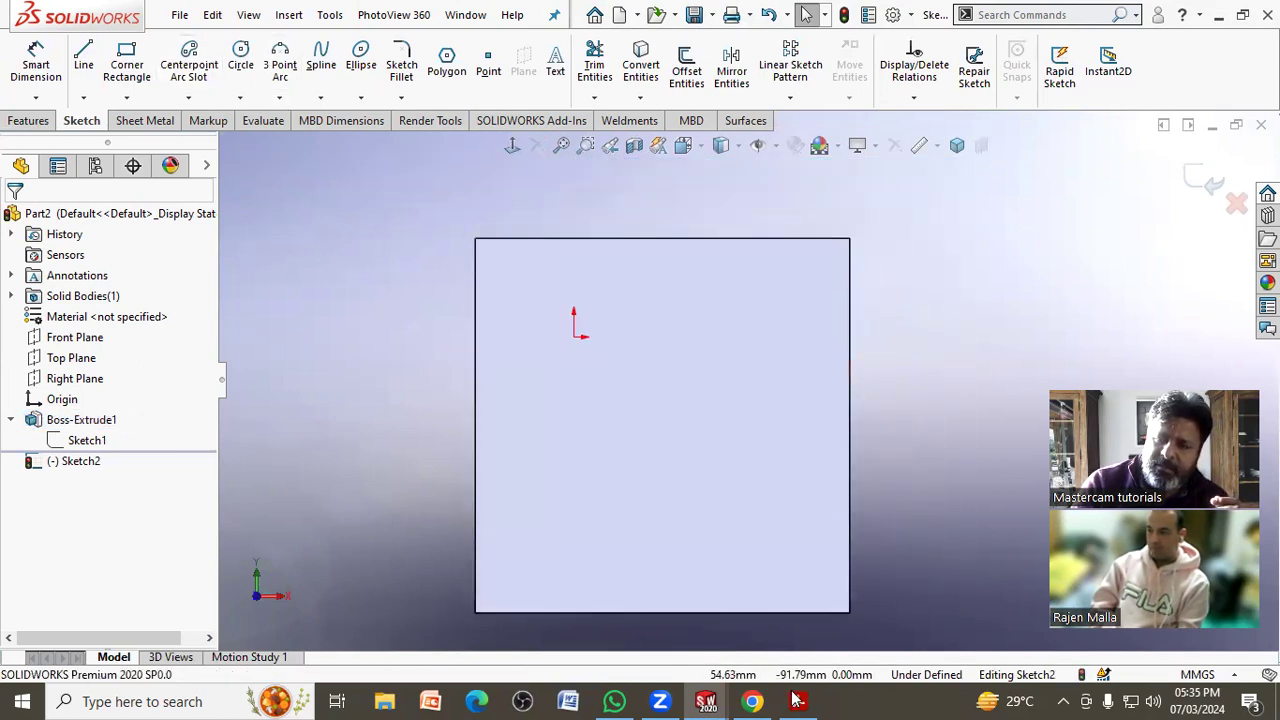
{"action": "left_click", "coordinate": [797, 701]}
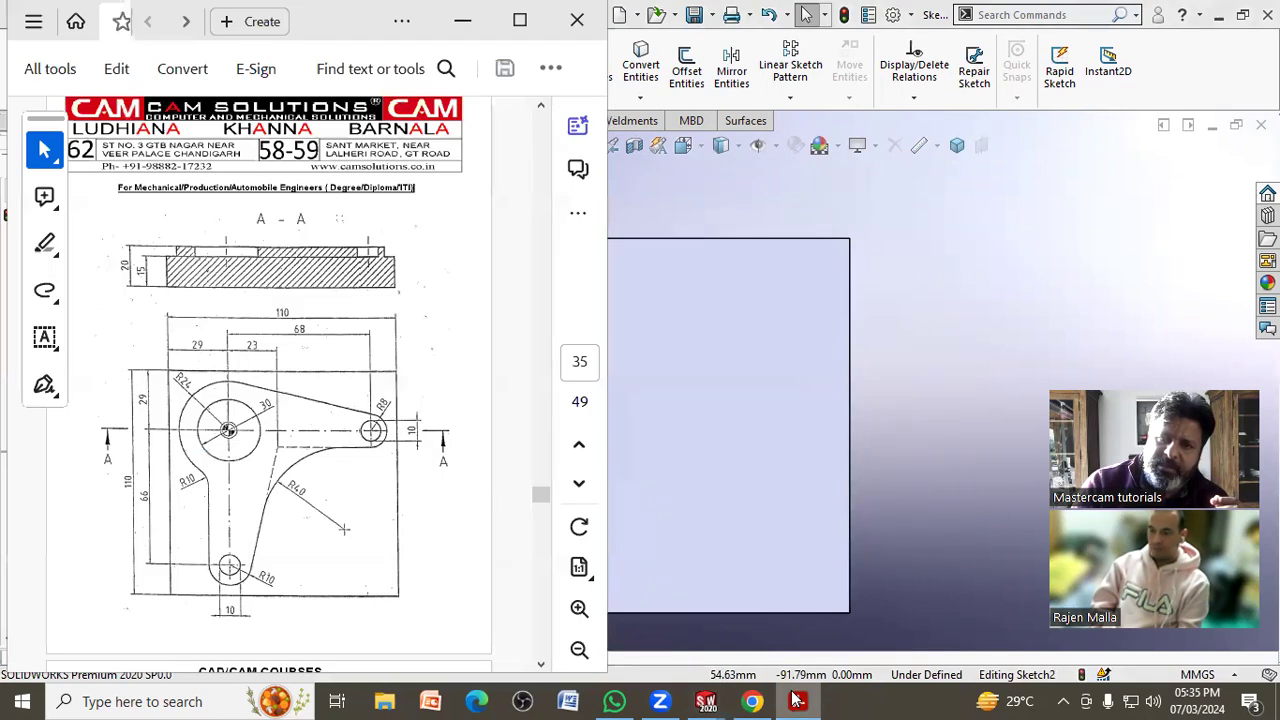
{"action": "left_click", "coordinate": [797, 701]}
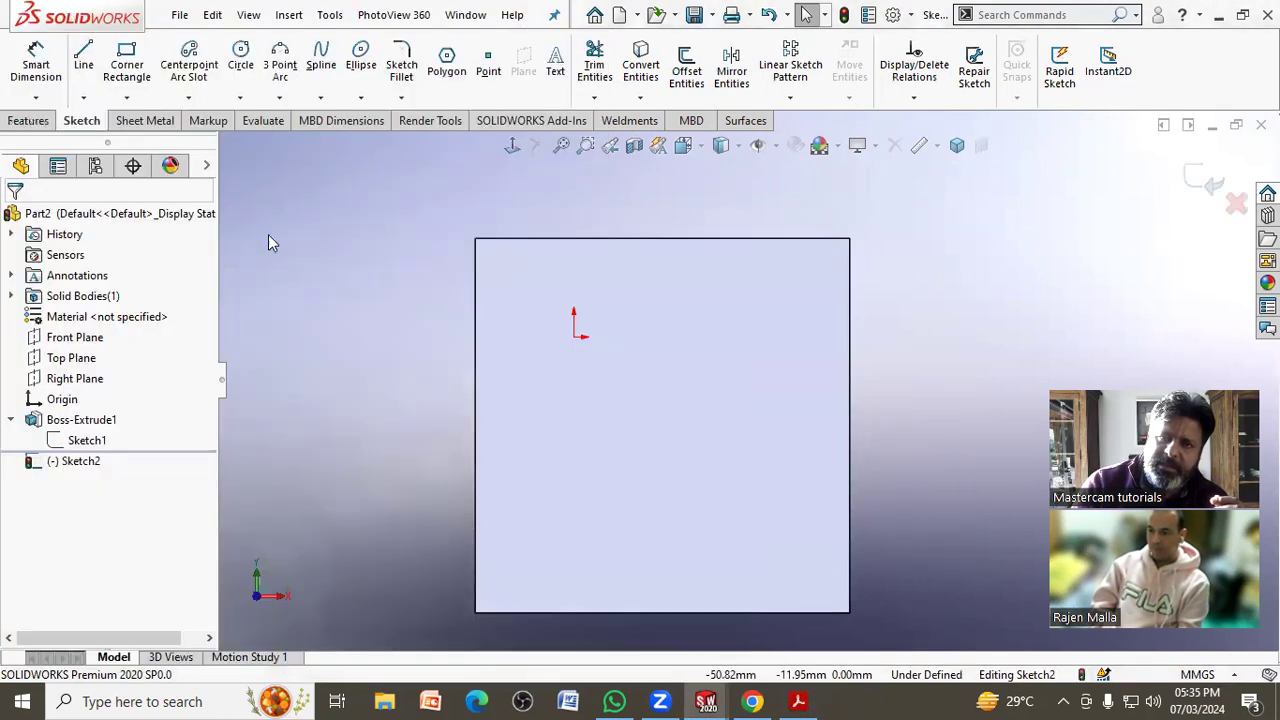
- Draw Ø30 and Ø48 circles centred on the origin
{"action": "left_click", "coordinate": [240, 60]}
{"action": "left_click_drag", "start_coordinate": [573, 337], "coordinate": [591, 362]}
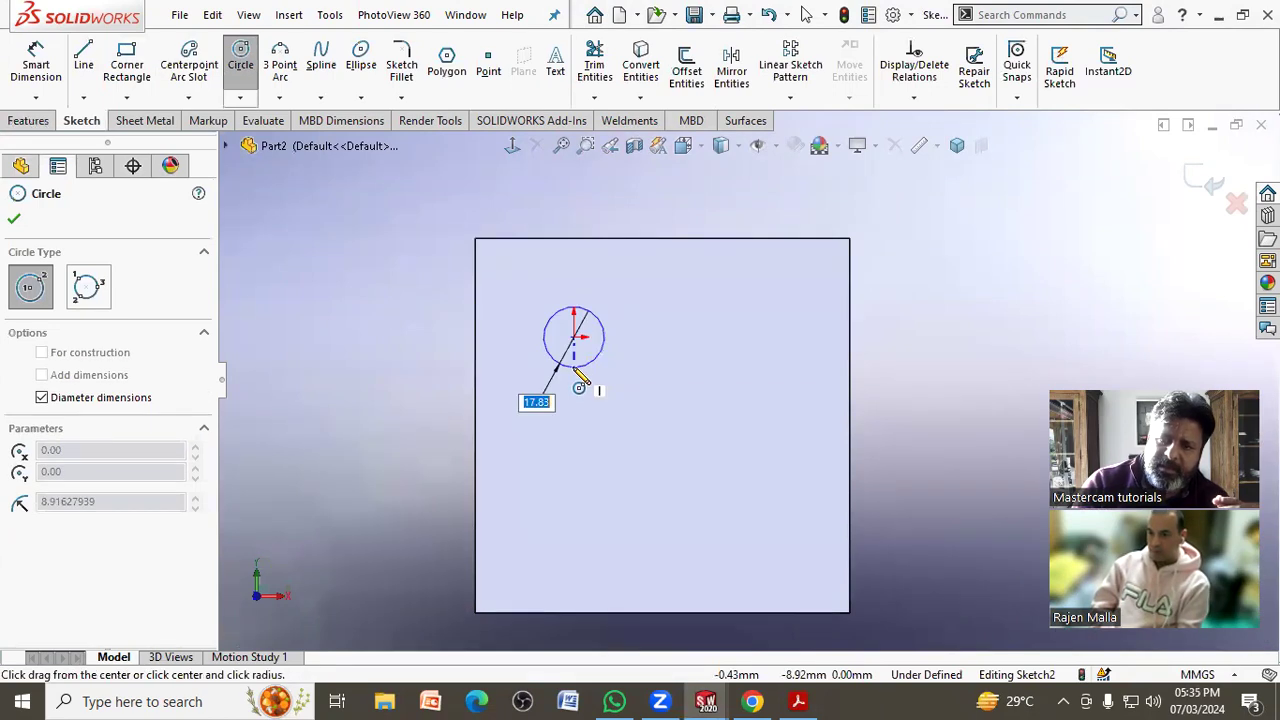
{"action": "type", "text": "30"}
{"action": "key", "text": "Return"}
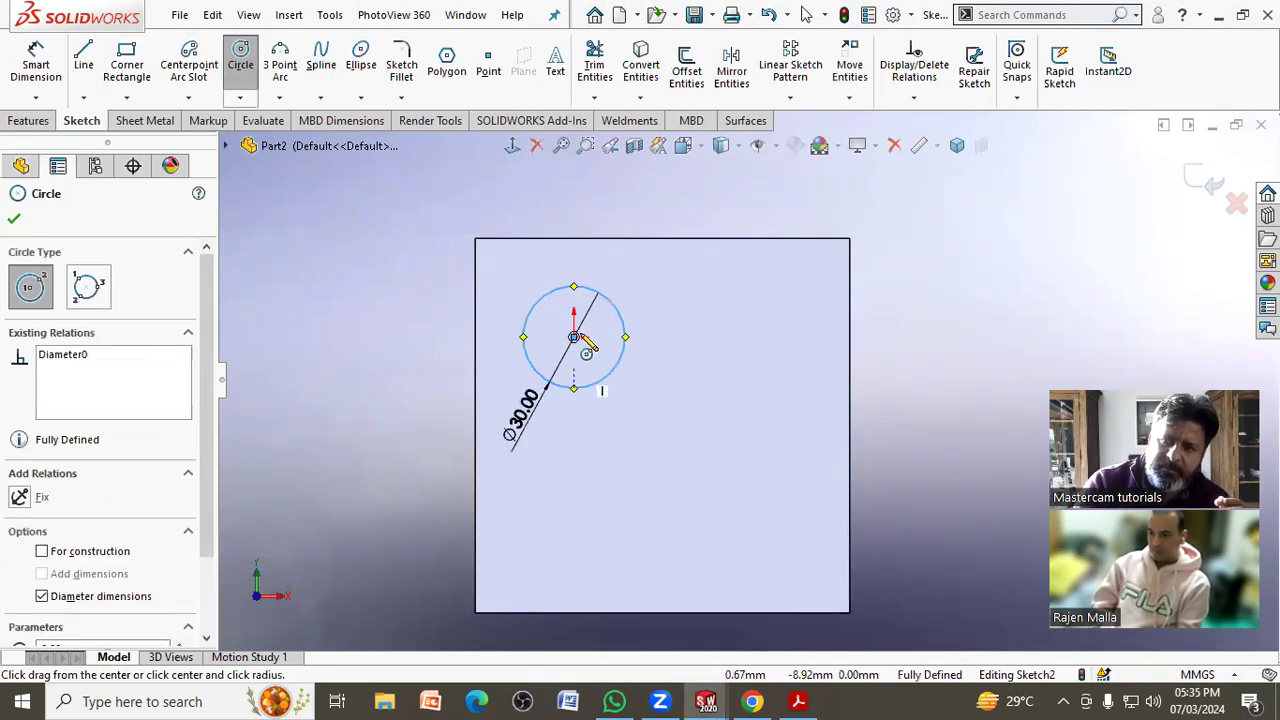
{"action": "left_click_drag", "start_coordinate": [573, 337], "coordinate": [652, 388]}
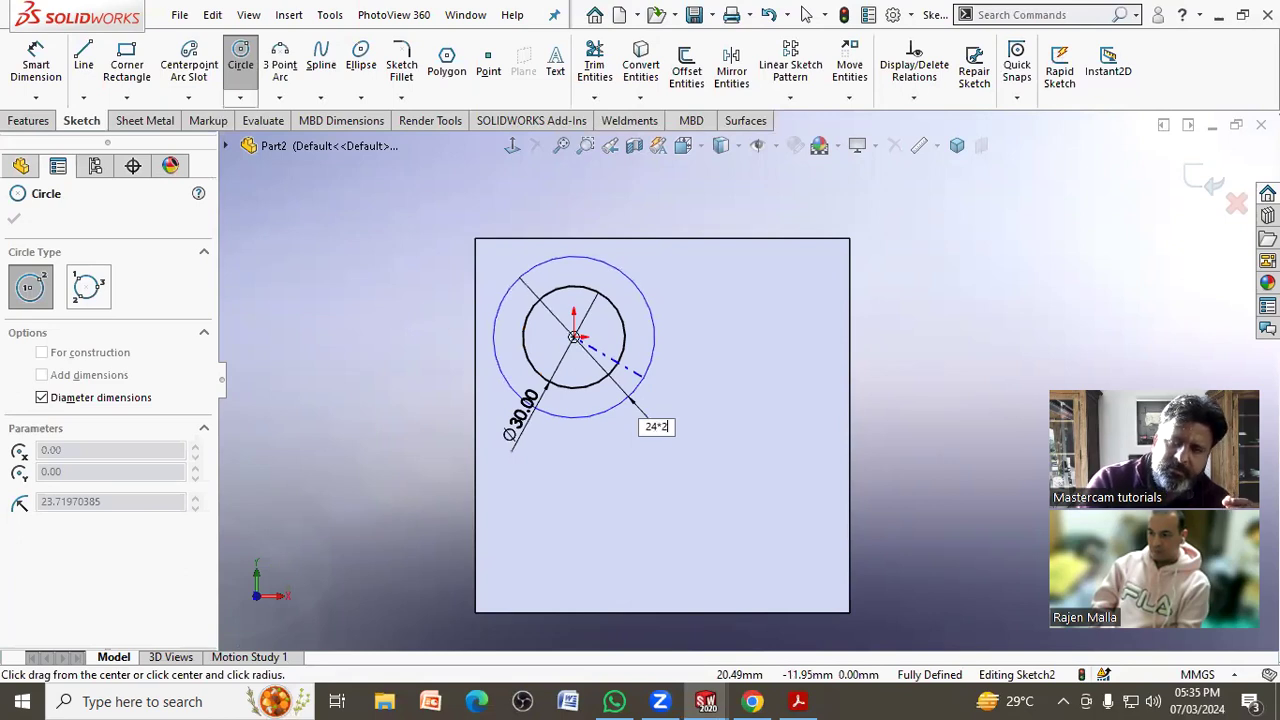
{"action": "key", "text": "Return"}
{"action": "key", "text": "Escape"}
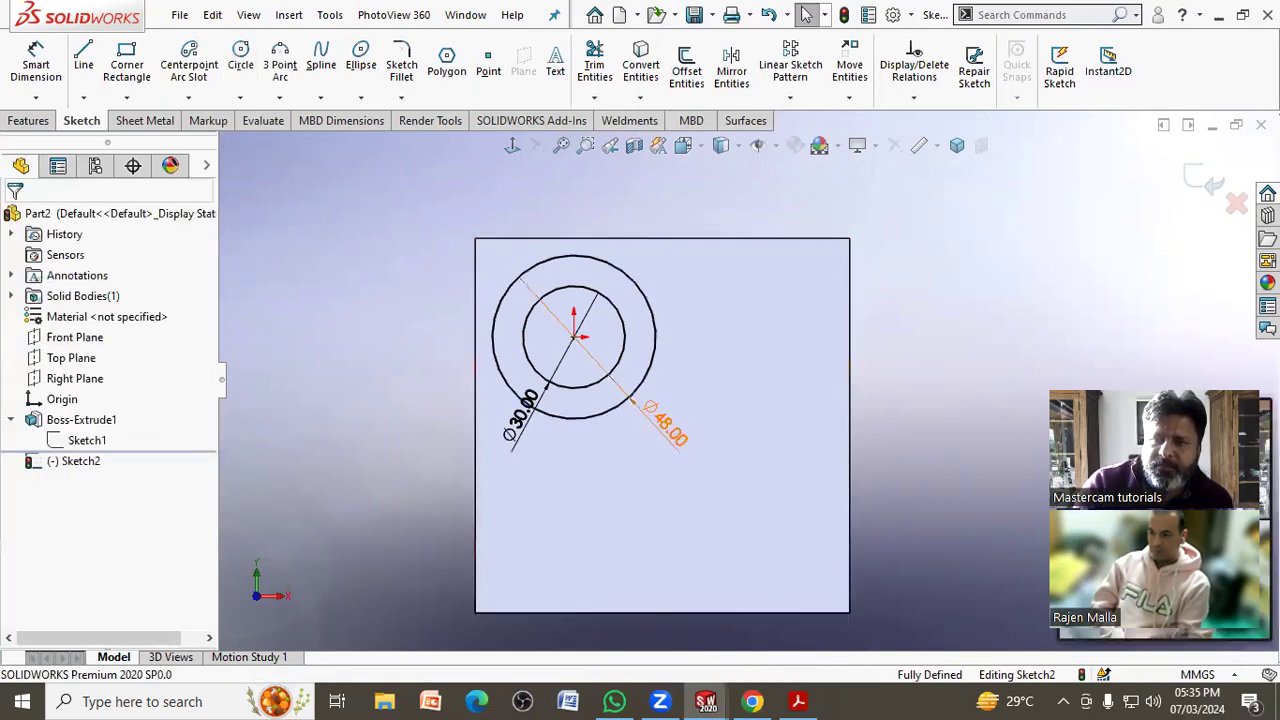
- Show the Ø48 dimension as R24.00 and move both dimensions clear of the circles
{"action": "left_click", "coordinate": [665, 425]}
{"action": "left_click", "coordinate": [64, 252]}
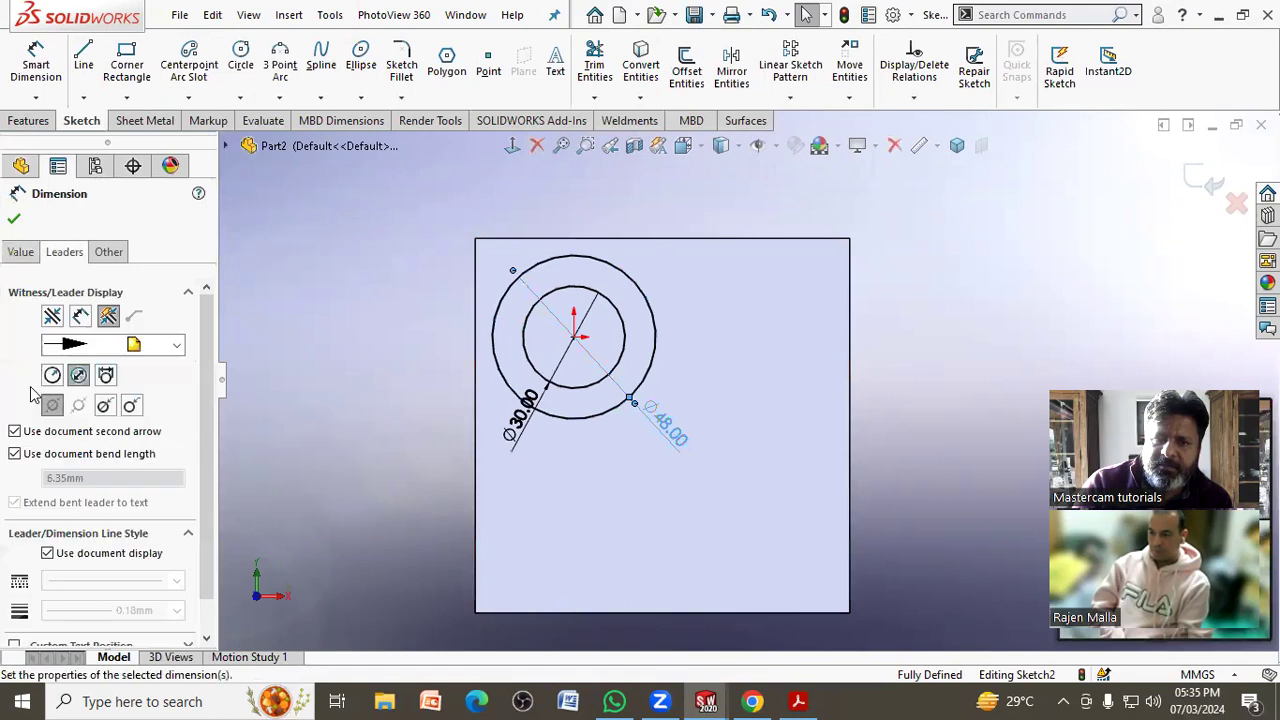
{"action": "left_click", "coordinate": [52, 376]}
{"action": "key", "text": "Escape"}
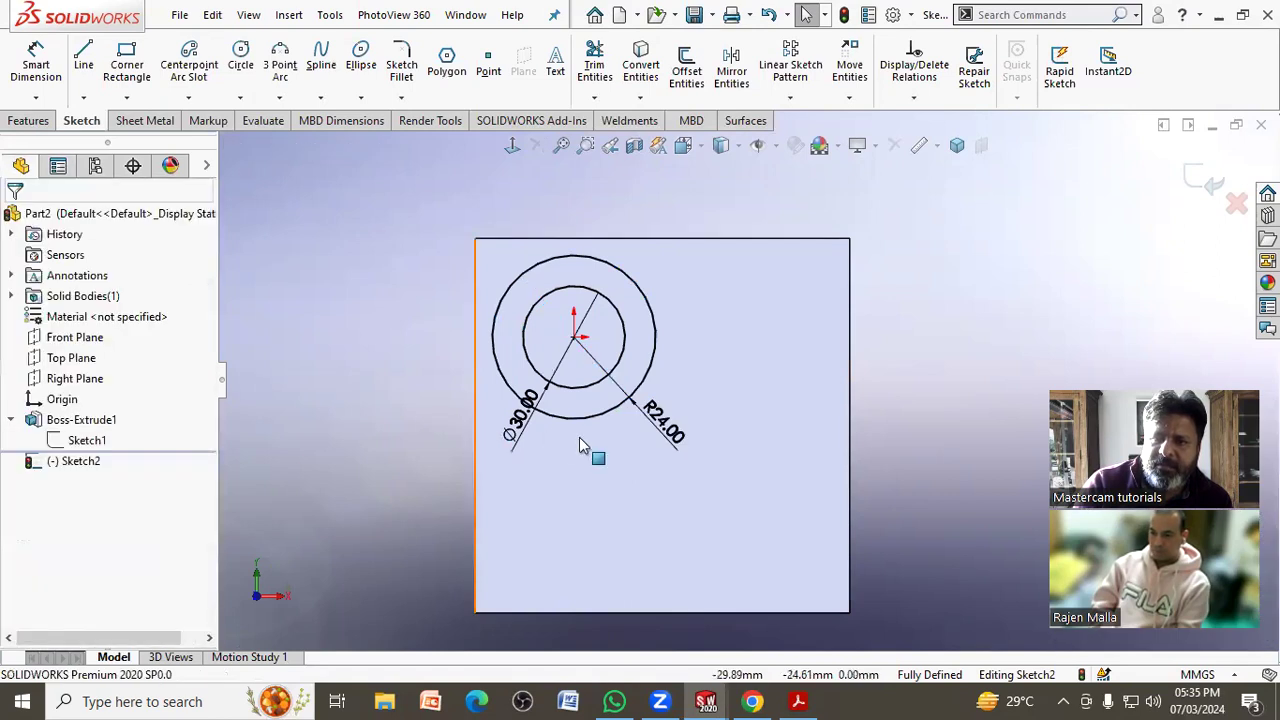
{"action": "left_click_drag", "start_coordinate": [520, 422], "coordinate": [447, 440]}
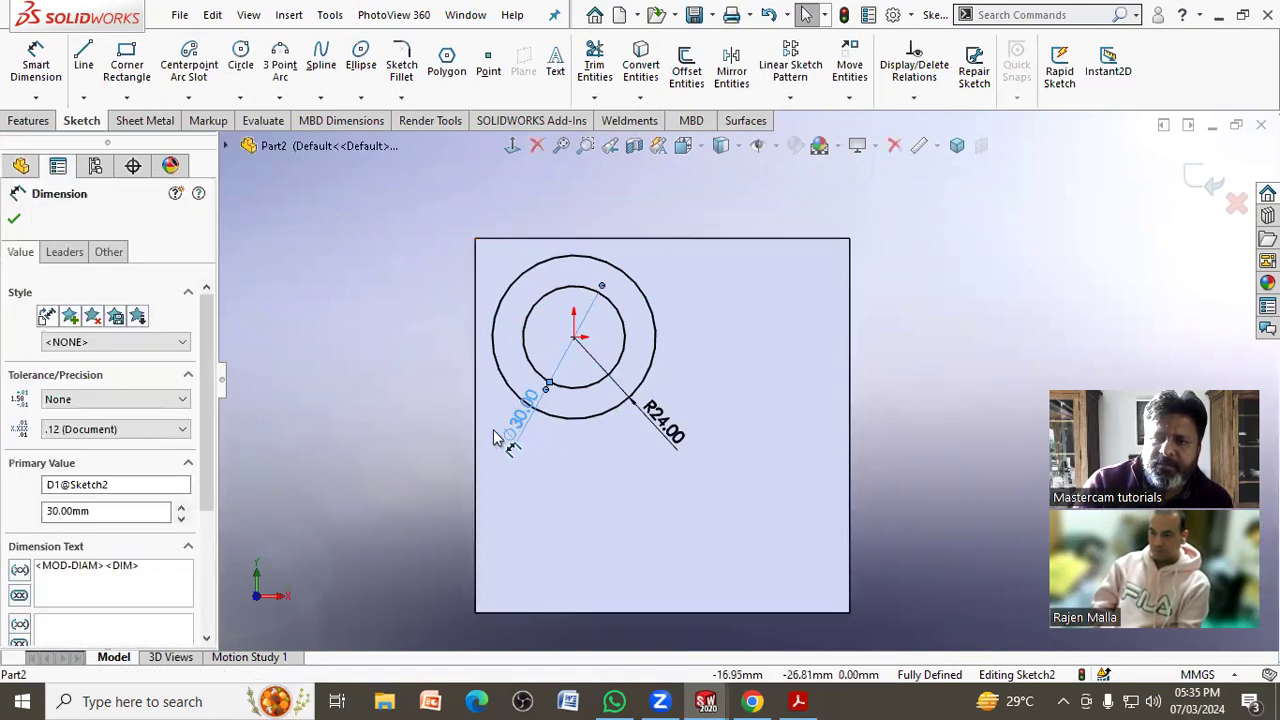
{"action": "mouse_move", "coordinate": [660, 422]}
{"action": "left_mouse_down"}
{"action": "mouse_move", "coordinate": [500, 275]}
{"action": "mouse_move", "coordinate": [628, 478]}
{"action": "mouse_move", "coordinate": [508, 474]}
{"action": "mouse_move", "coordinate": [513, 441]}
{"action": "mouse_move", "coordinate": [671, 287]}
{"action": "mouse_move", "coordinate": [672, 213]}
{"action": "left_mouse_up"}
{"action": "left_click_drag", "start_coordinate": [463, 420], "coordinate": [440, 412]}
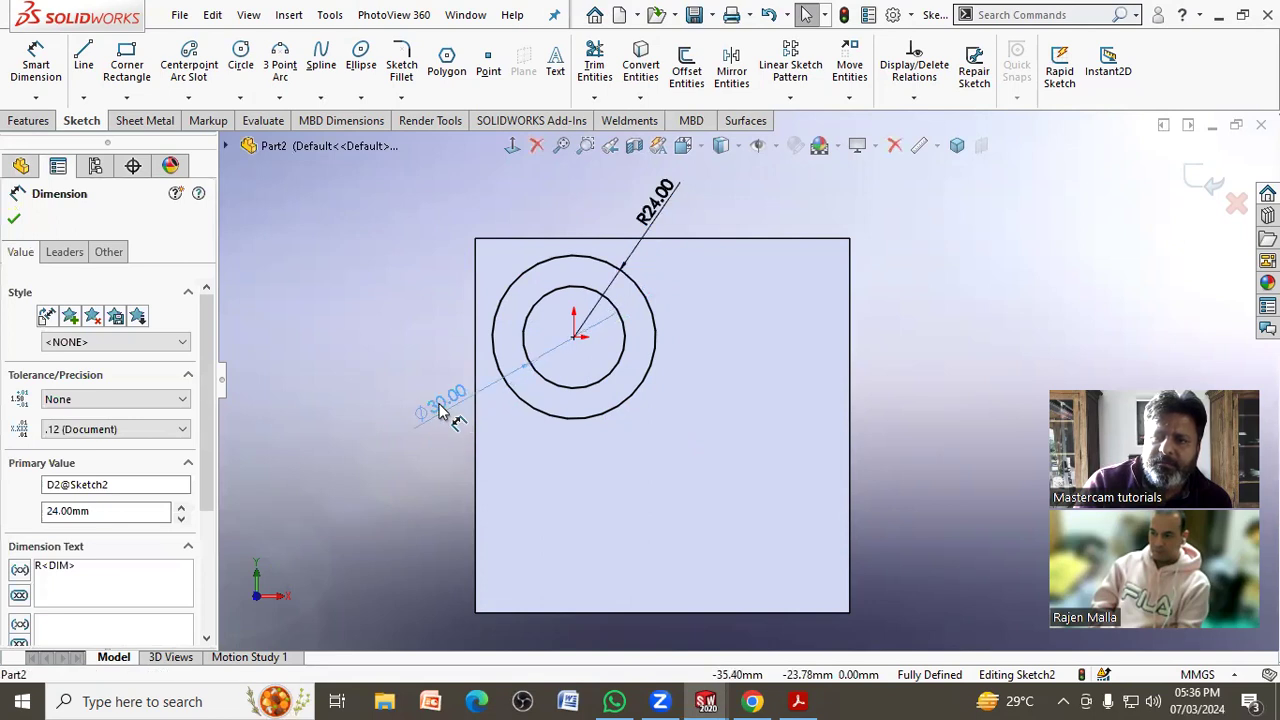
{"action": "left_click", "coordinate": [749, 403]}
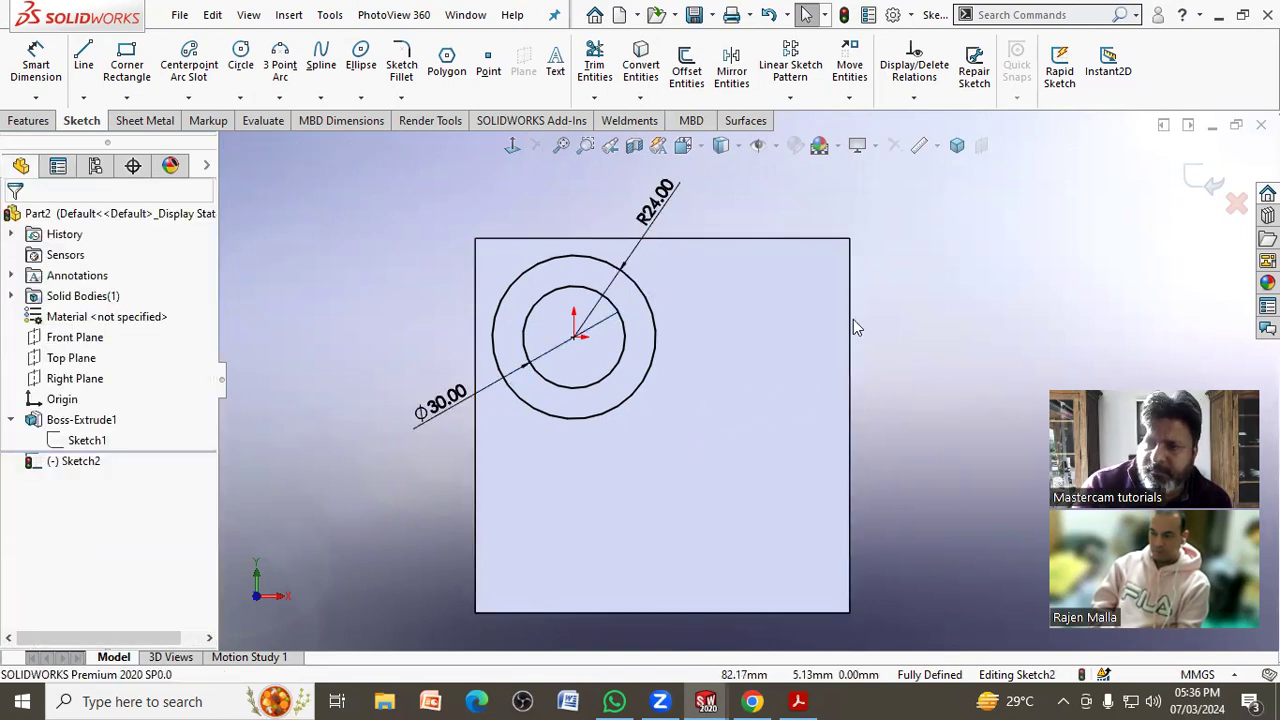
- Draw a Ø10 circle and a concentric Ø16 circle to the right of the origin
{"action": "left_click", "coordinate": [798, 701]}
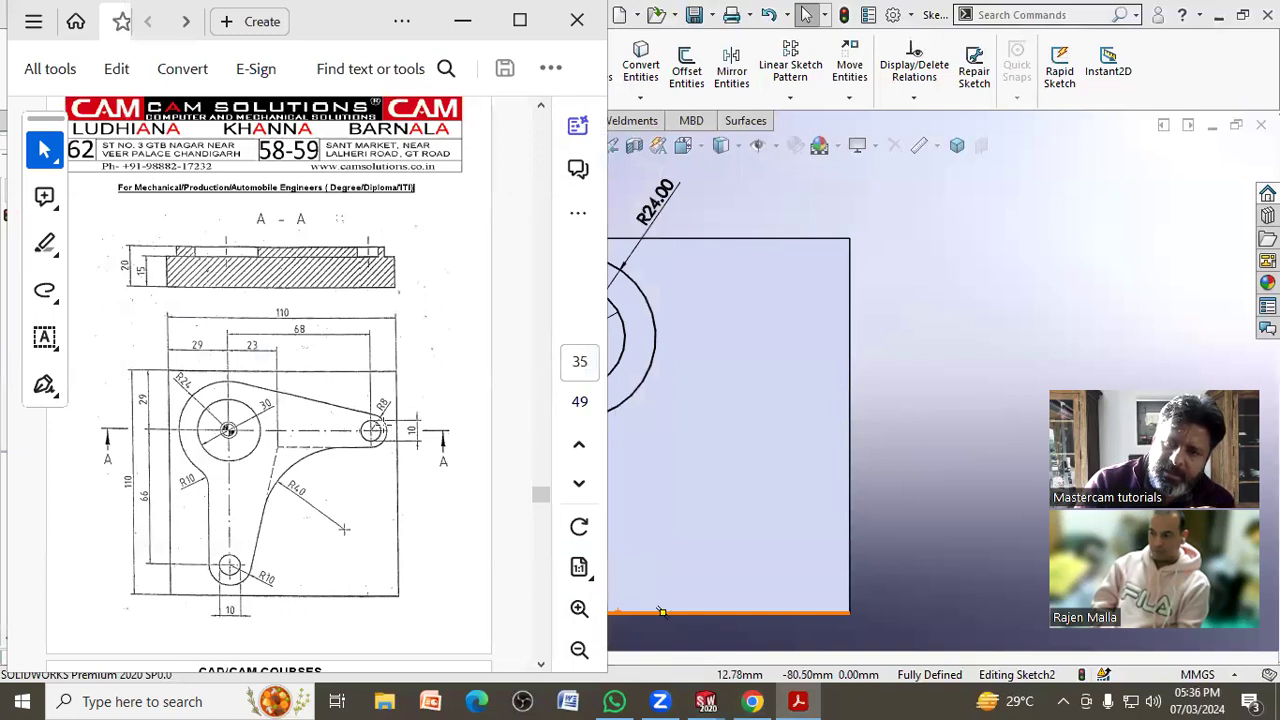
{"action": "left_click", "coordinate": [640, 411]}
{"action": "left_click", "coordinate": [240, 64]}
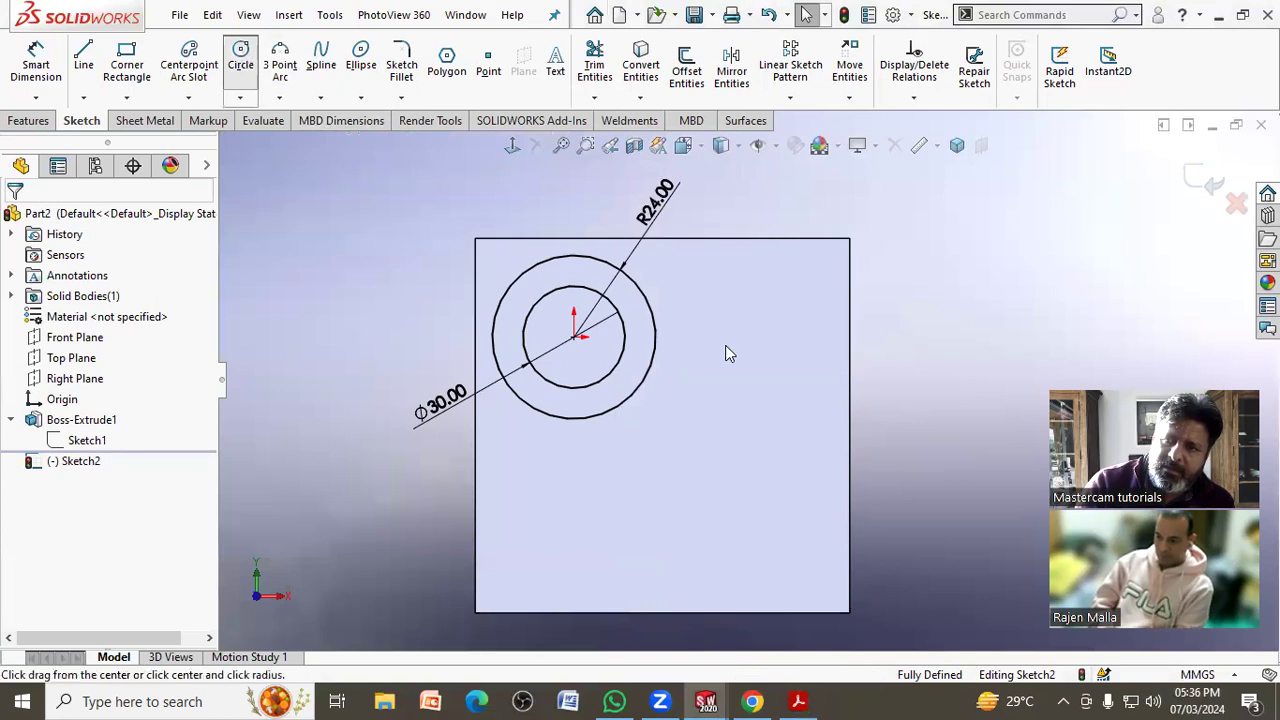
{"action": "left_click", "coordinate": [781, 337]}
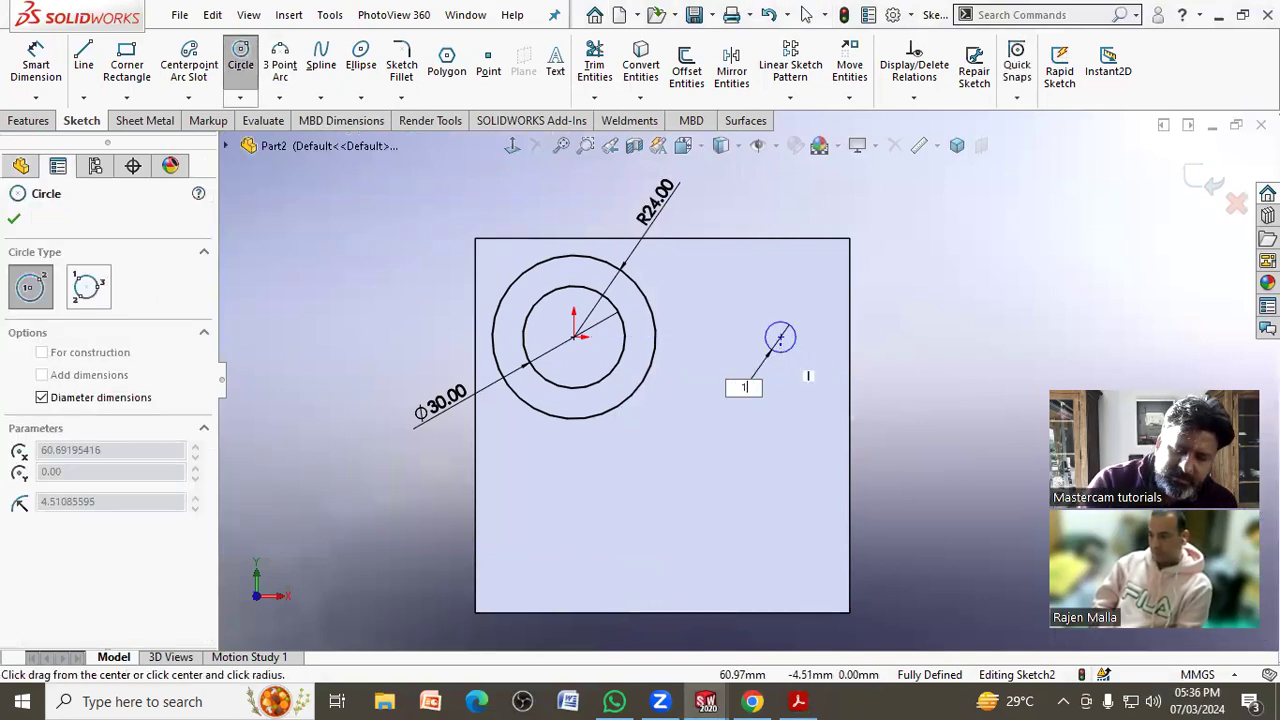
{"action": "type", "text": "0"}
{"action": "key", "text": "Return"}
{"action": "left_click", "coordinate": [781, 337]}
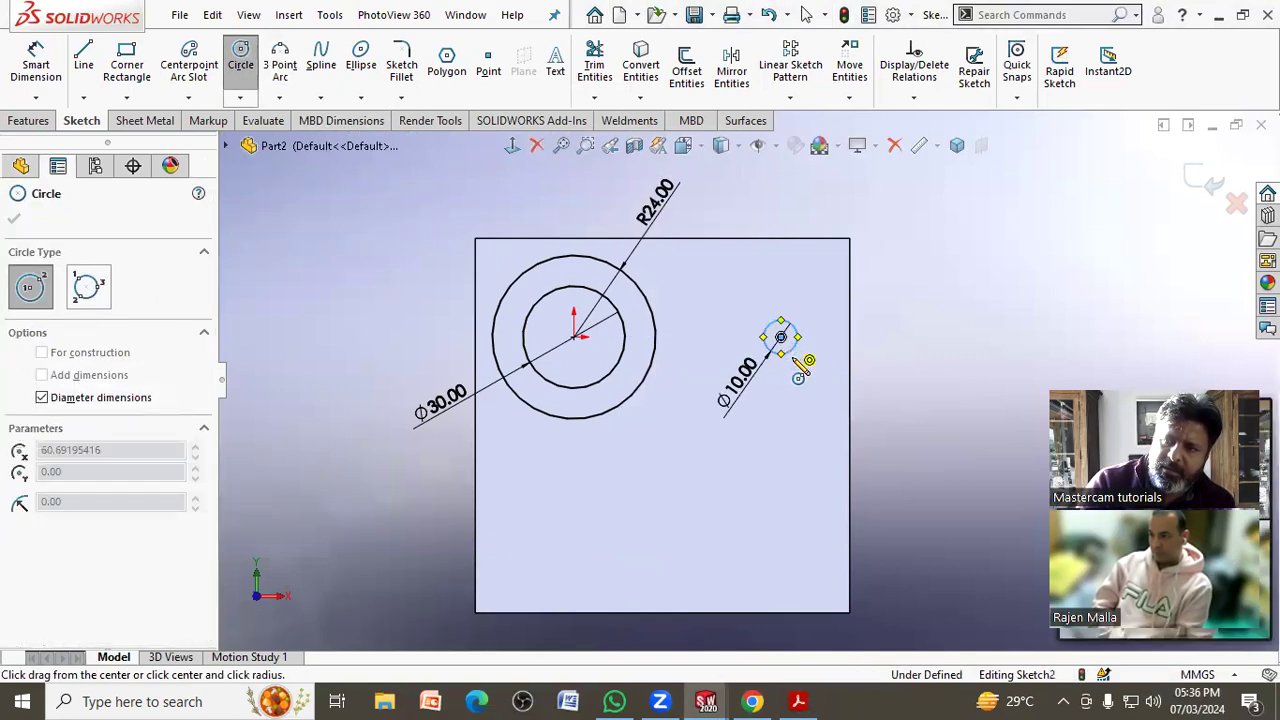
{"action": "type", "text": "16"}
{"action": "key", "text": "Return"}
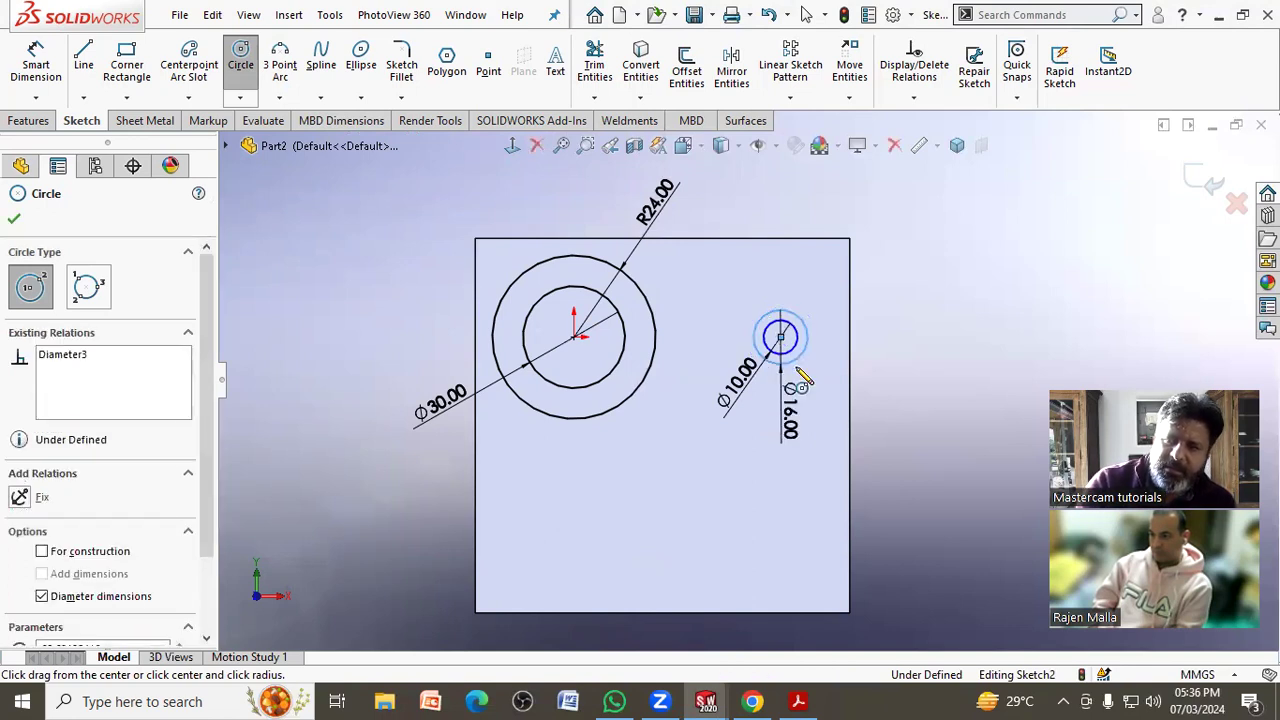
{"action": "key", "text": "Escape"}
{"action": "left_click", "coordinate": [798, 701]}
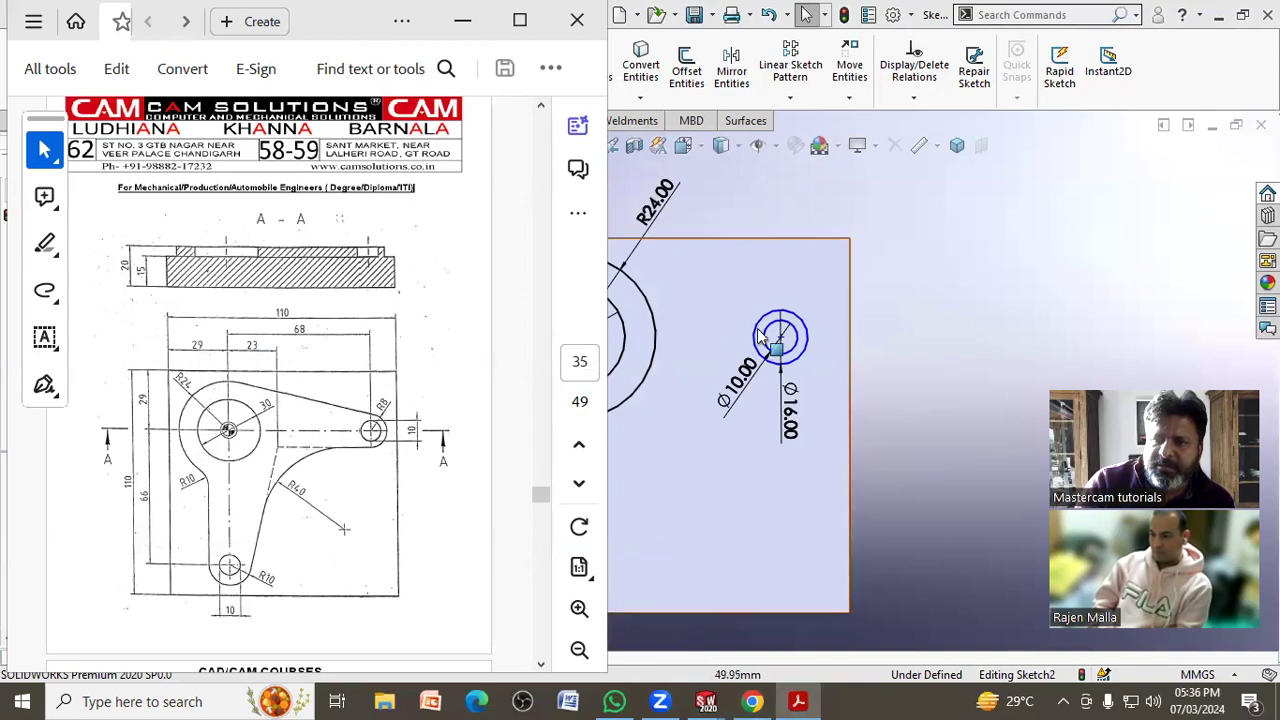
{"action": "left_click", "coordinate": [462, 20]}
- Dimension the small circles' centre 68 mm from the origin
{"action": "left_click", "coordinate": [36, 62]}
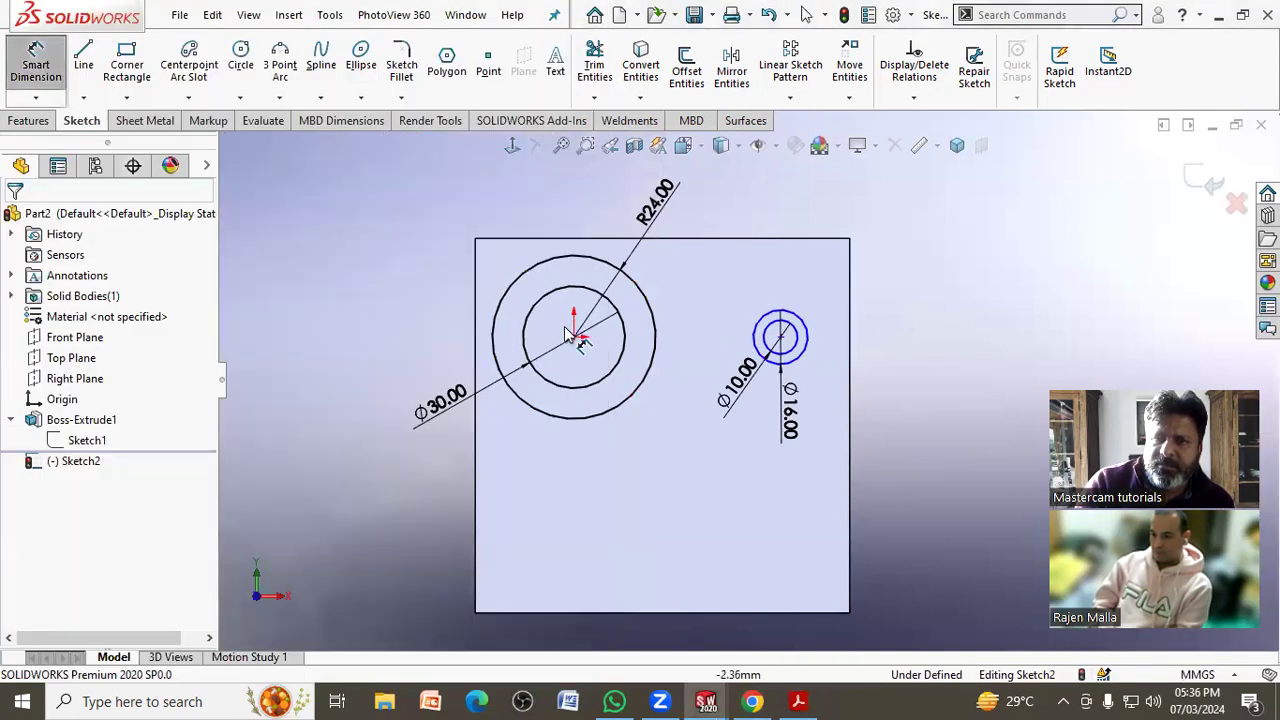
{"action": "left_click", "coordinate": [573, 336]}
{"action": "left_click", "coordinate": [781, 338]}
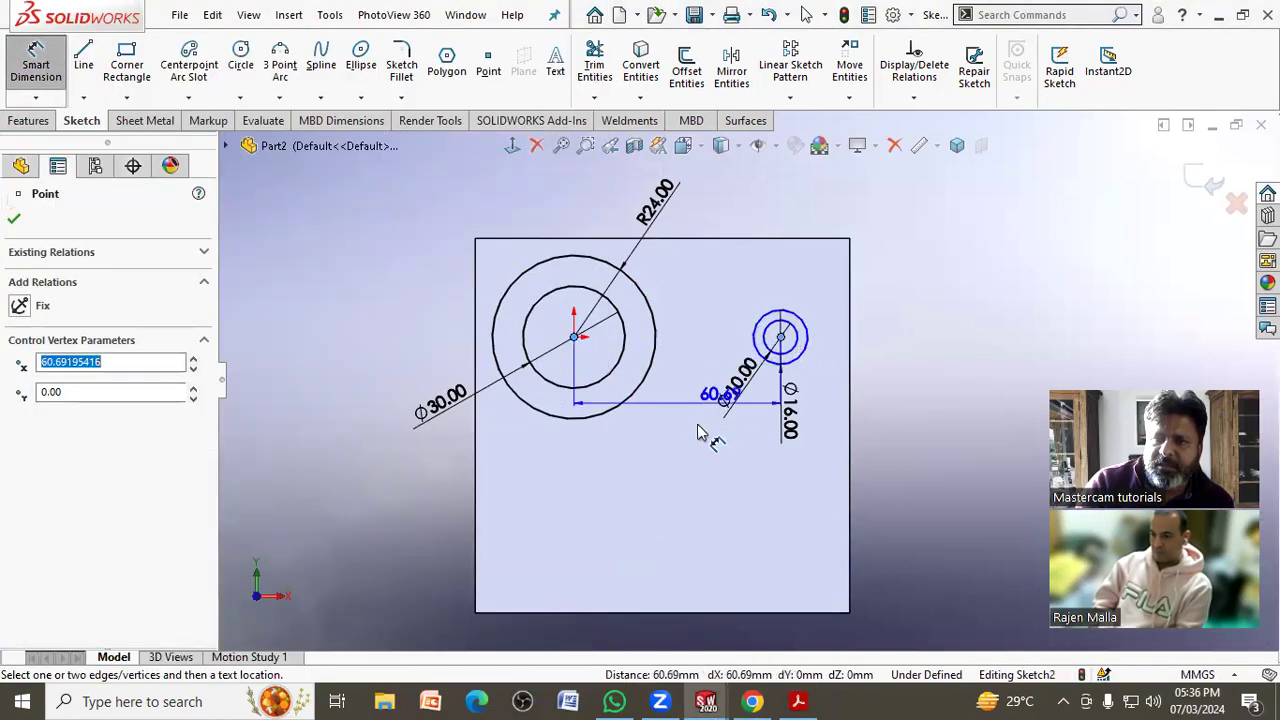
{"action": "left_click", "coordinate": [690, 183]}
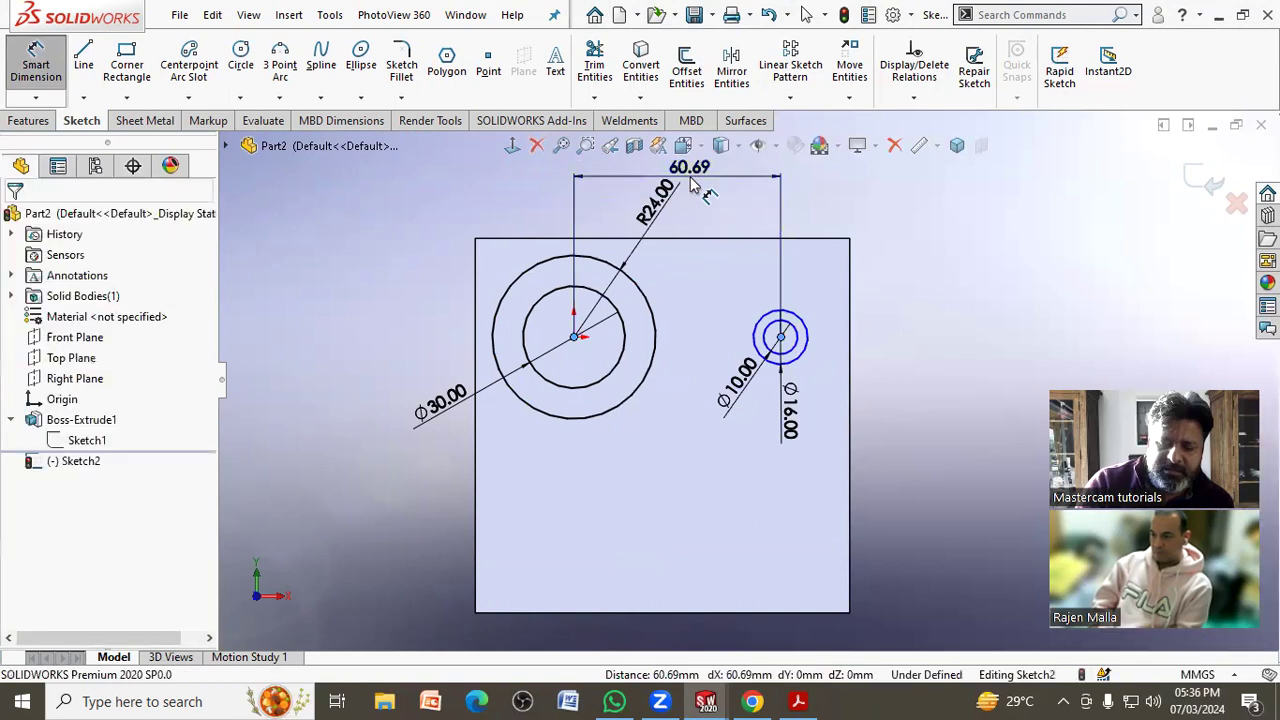
{"action": "type", "text": "68"}
{"action": "key", "text": "Return"}
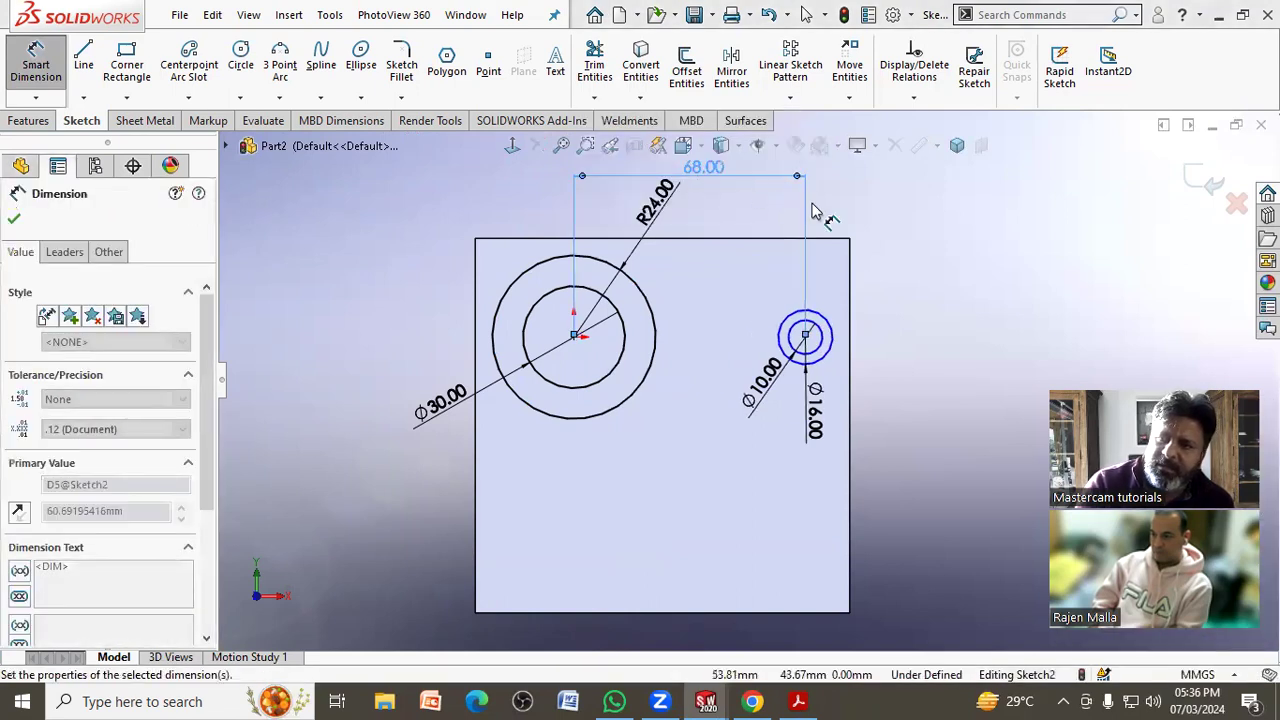
{"action": "key", "text": "Escape"}
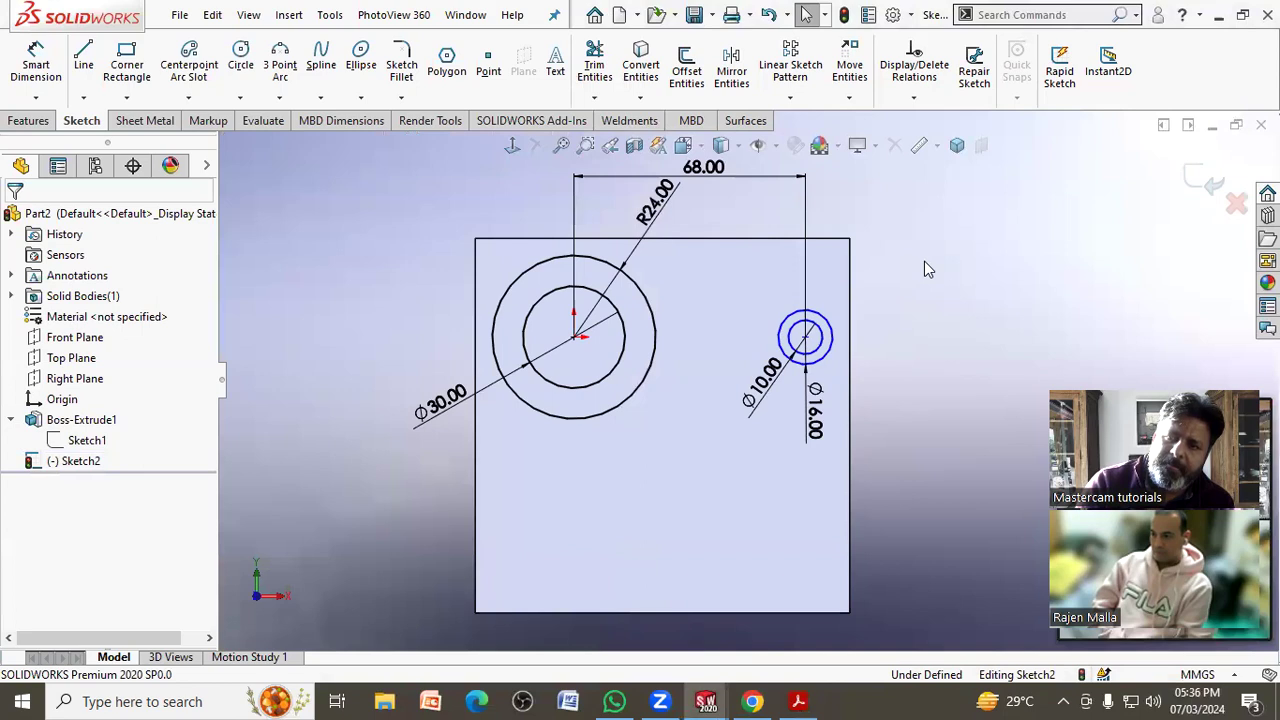
- Add a Horizontal relation between the origin and the small circles' centre
{"action": "left_click", "coordinate": [798, 701]}
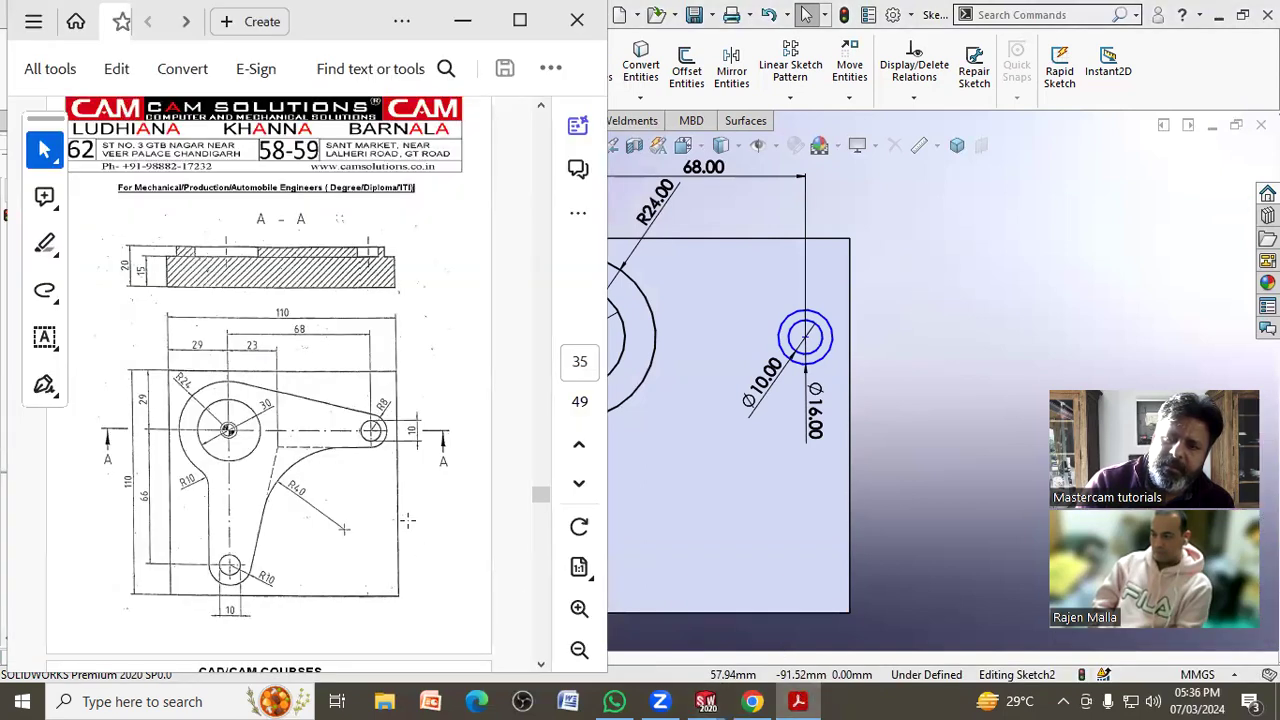
{"action": "left_click", "coordinate": [898, 345]}
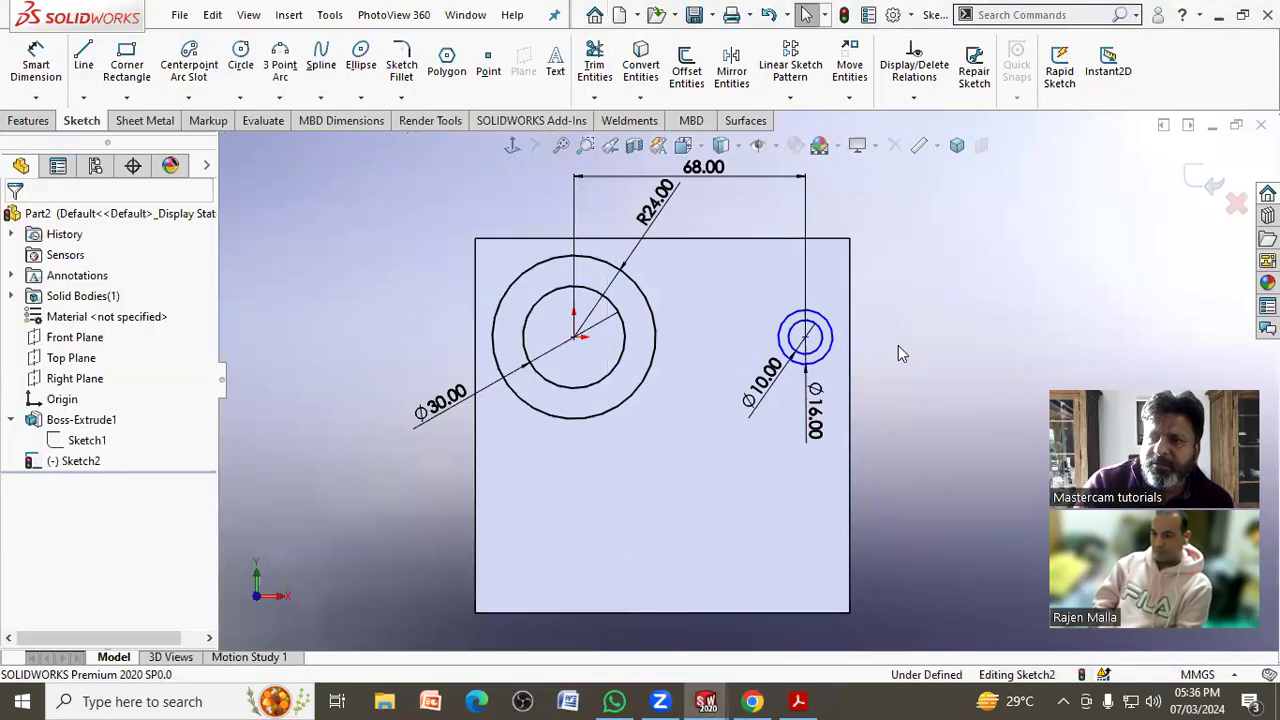
{"action": "left_click", "coordinate": [575, 338]}
{"action": "left_click", "coordinate": [805, 338]}
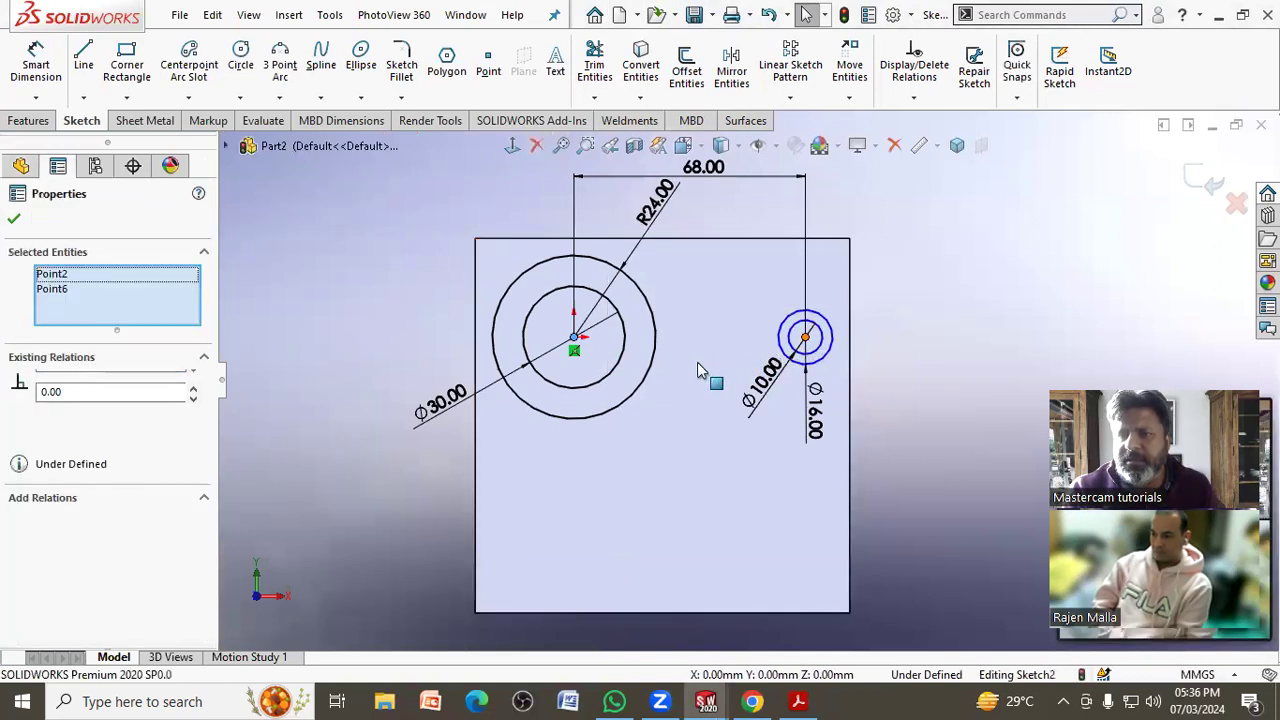
{"action": "left_click", "coordinate": [19, 522]}
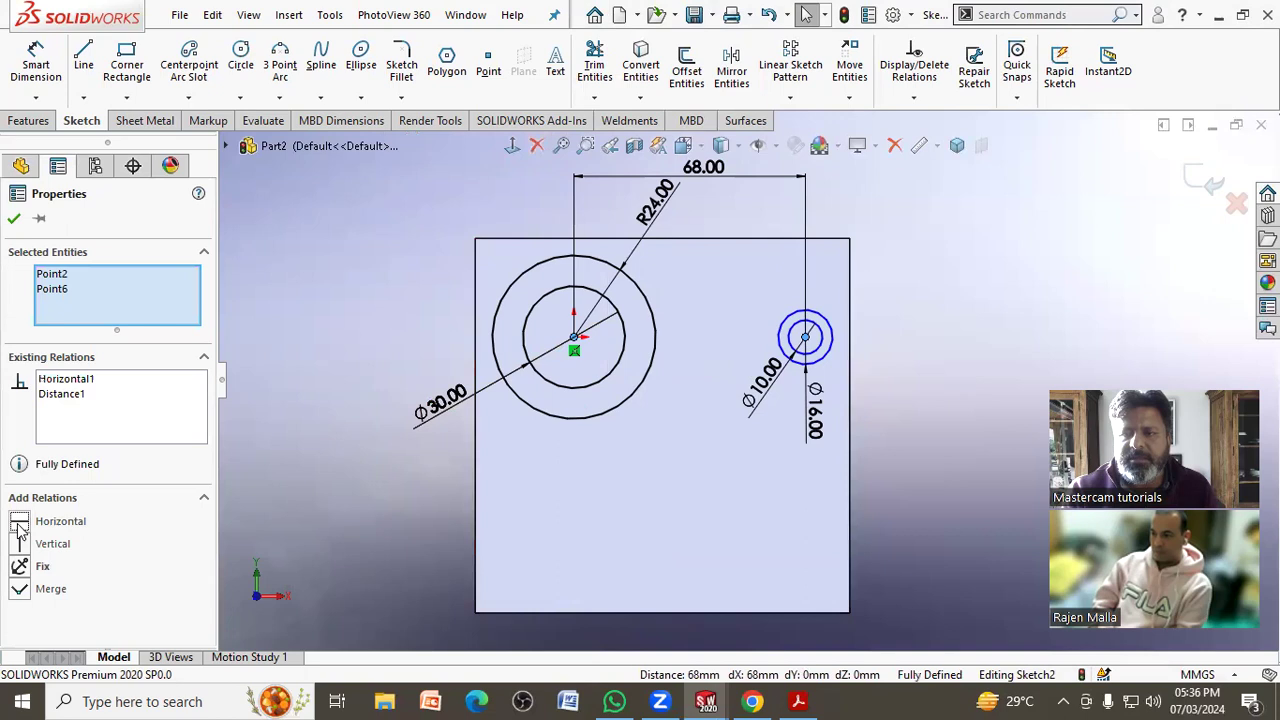
{"action": "left_click", "coordinate": [264, 509]}
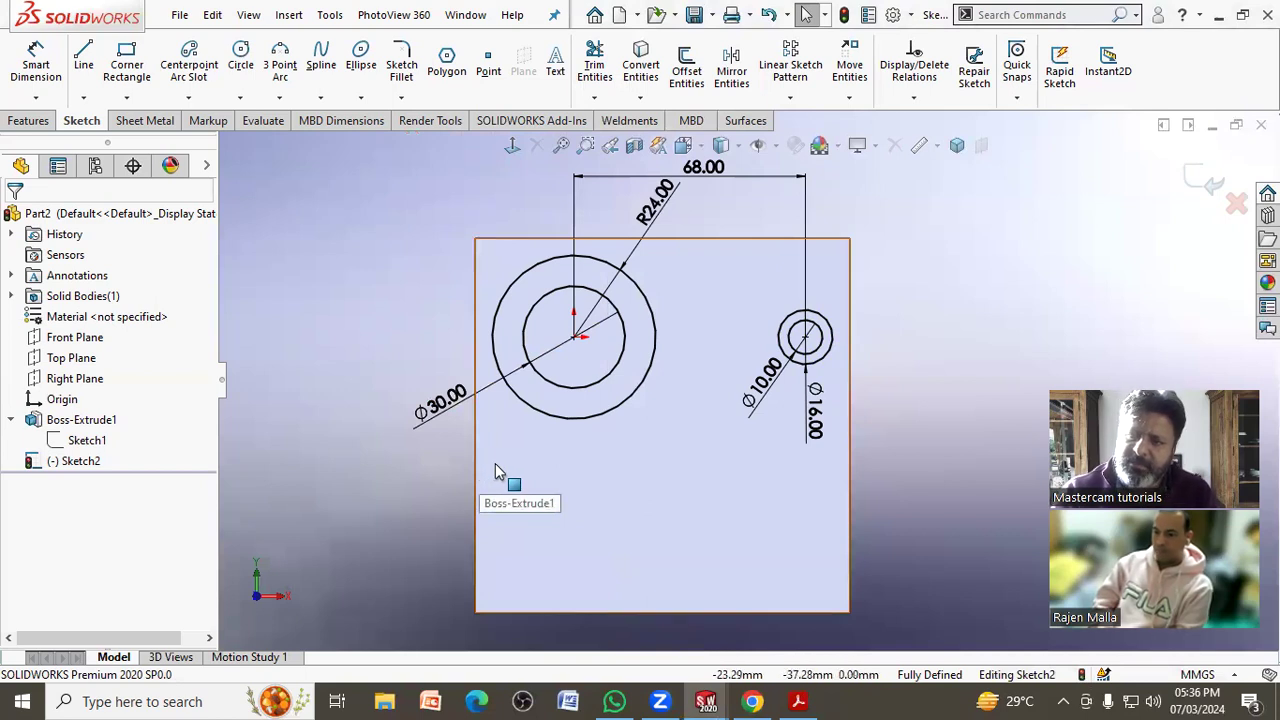
- Draw concentric Ø10 and Ø20 circles below the origin near the plate's bottom edge
{"action": "left_click", "coordinate": [798, 701]}
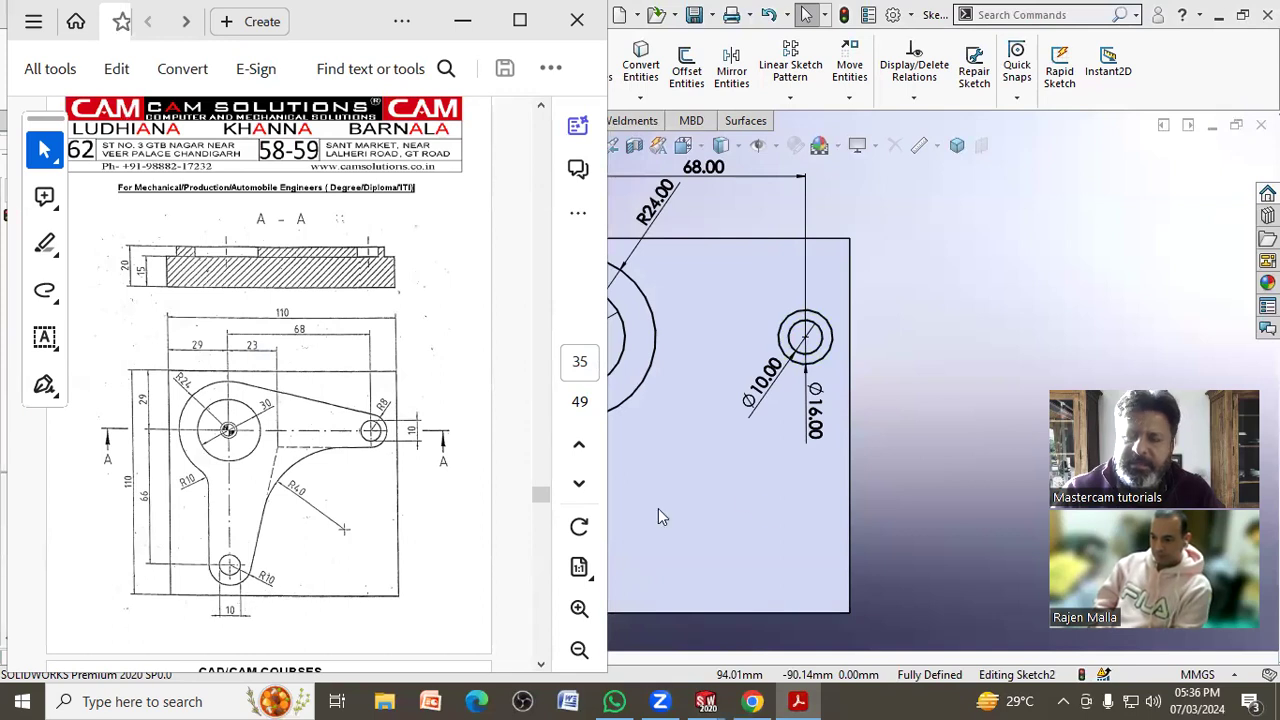
{"action": "left_click", "coordinate": [774, 486]}
{"action": "left_click", "coordinate": [774, 486]}
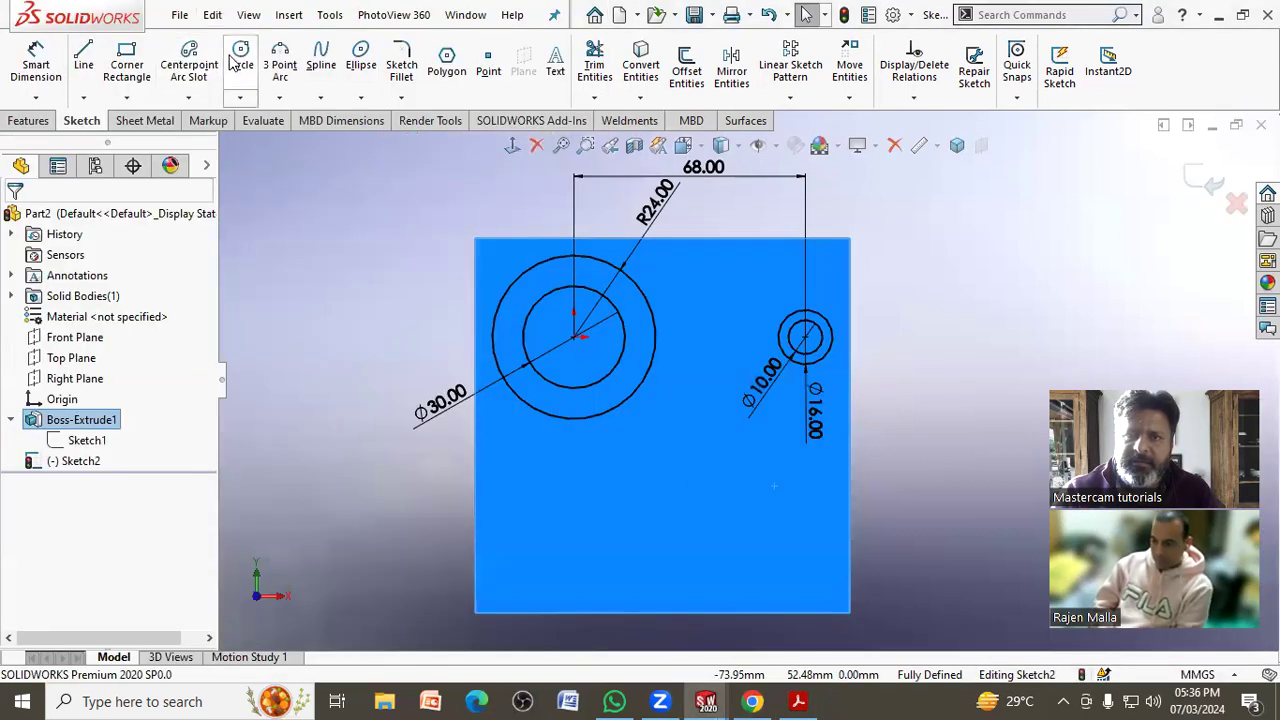
{"action": "left_click", "coordinate": [574, 553]}
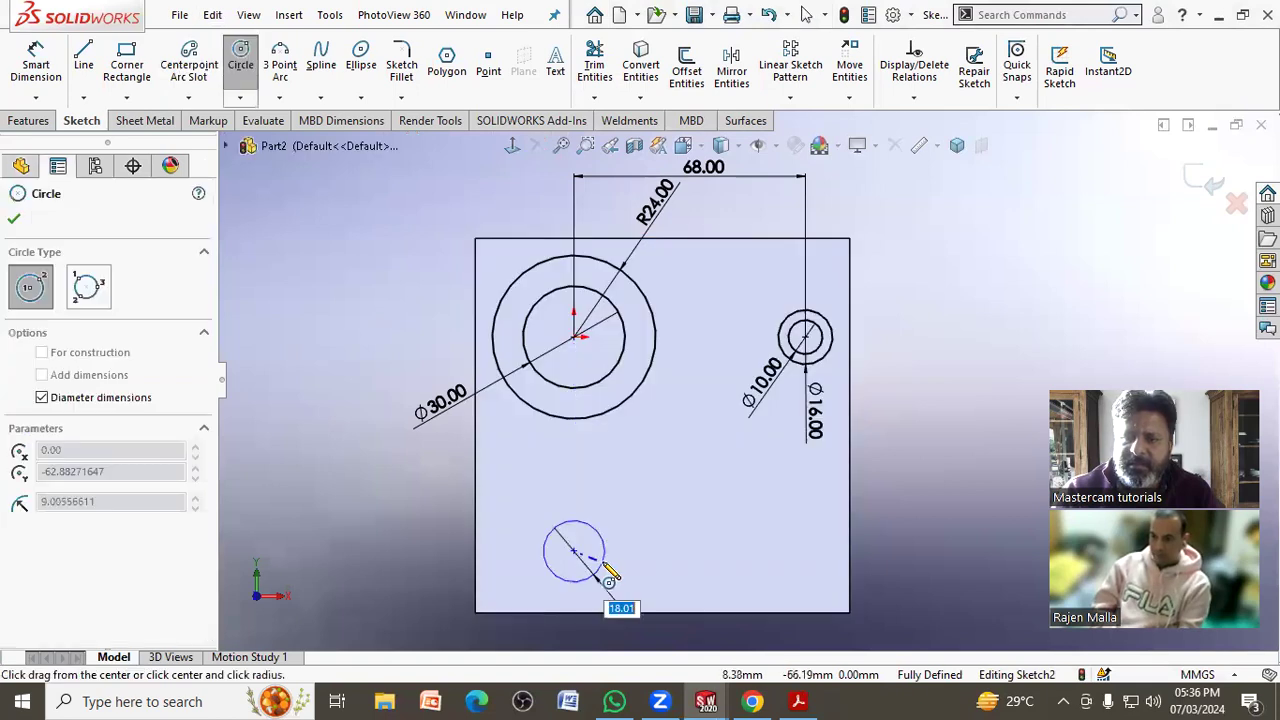
{"action": "type", "text": "10"}
{"action": "key", "text": "Return"}
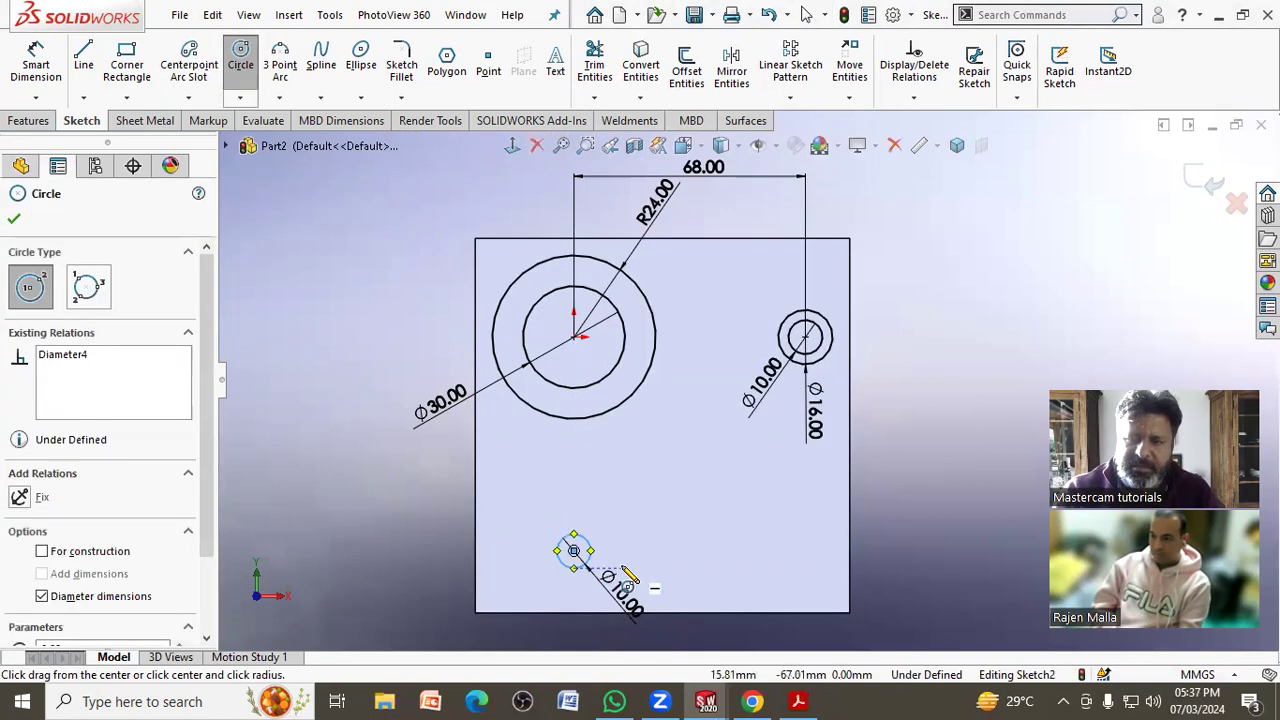
{"action": "left_click", "coordinate": [575, 552]}
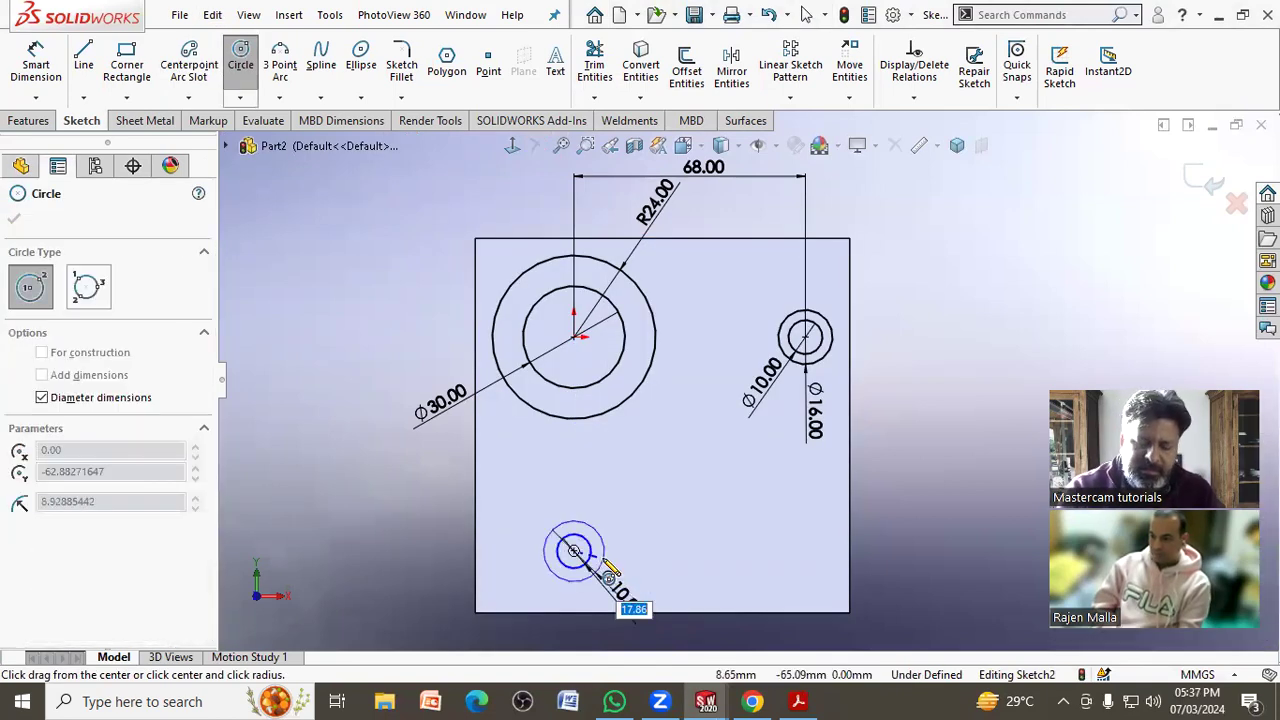
{"action": "type", "text": "0"}
{"action": "key", "text": "Return"}
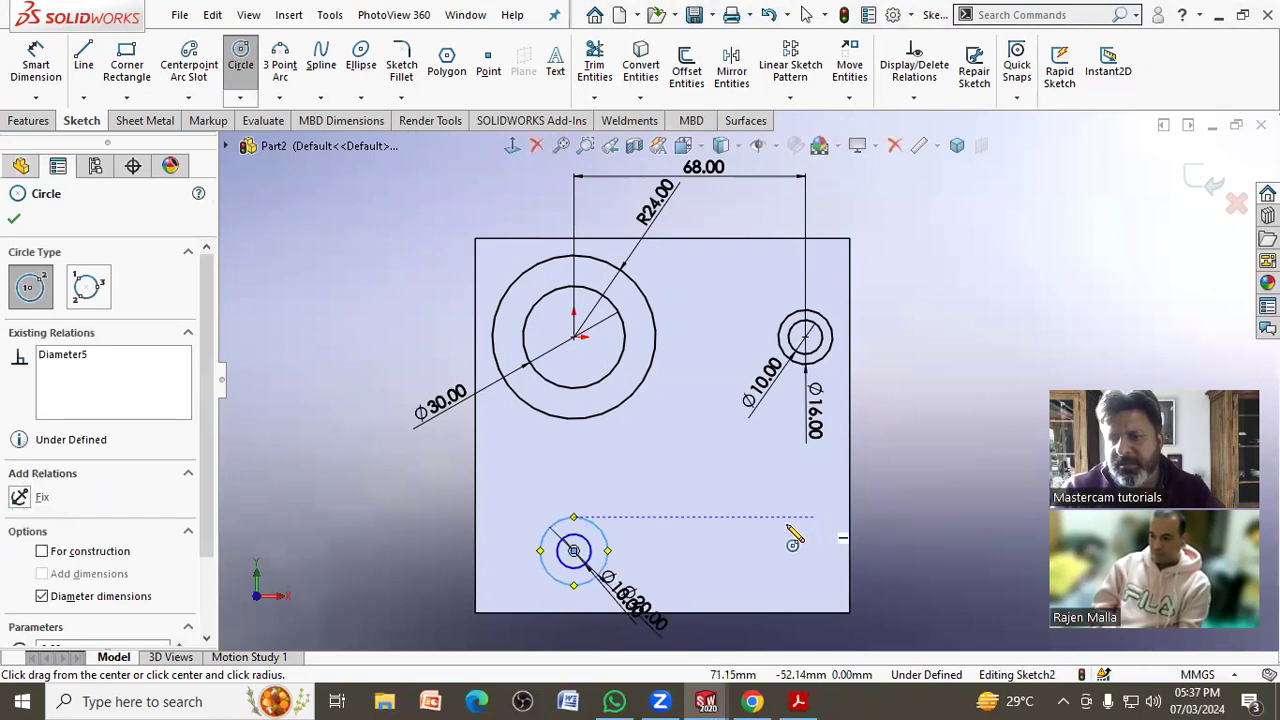
{"action": "key", "text": "Escape"}
{"action": "left_click_drag", "start_coordinate": [617, 630], "coordinate": [645, 565]}
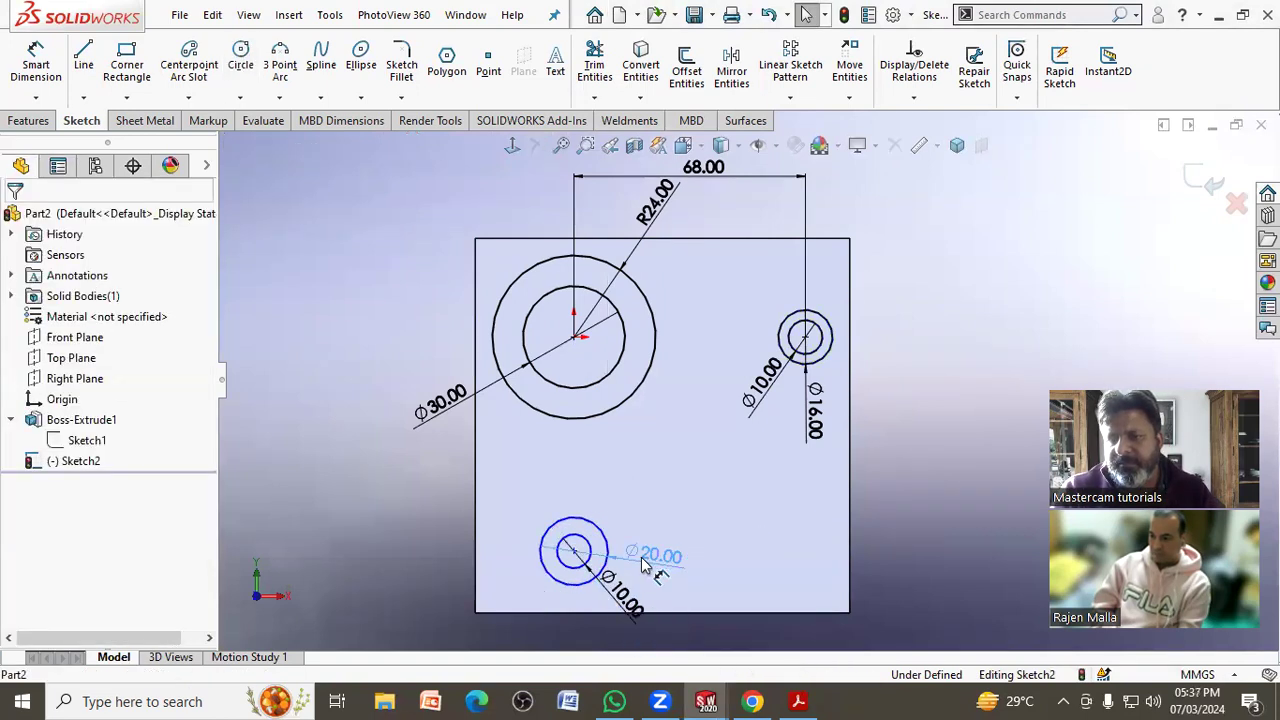
- Display the Ø20 dimension as R10.00 and the Ø16 dimension as R8.00
{"action": "left_click", "coordinate": [76, 253]}
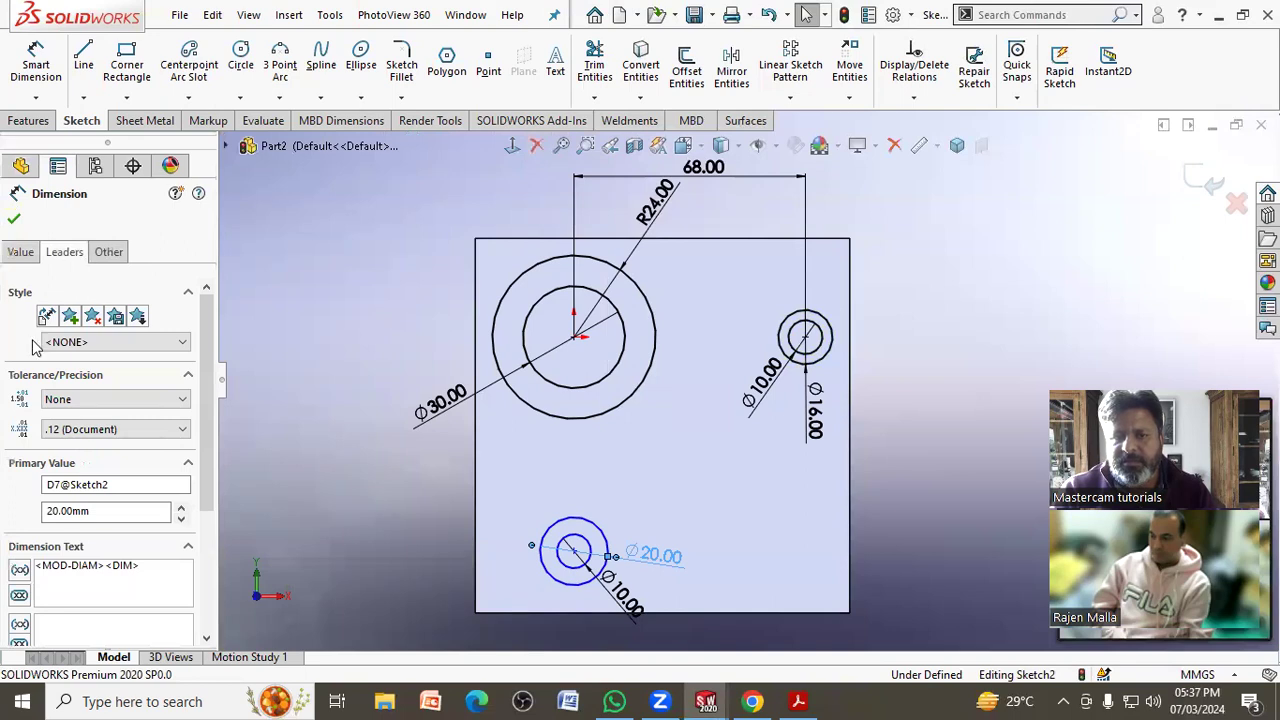
{"action": "left_click", "coordinate": [52, 375]}
{"action": "left_click", "coordinate": [877, 403]}
{"action": "mouse_move", "coordinate": [815, 410]}
{"action": "left_mouse_down"}
{"action": "mouse_move", "coordinate": [887, 404]}
{"action": "mouse_move", "coordinate": [908, 362]}
{"action": "left_mouse_up"}
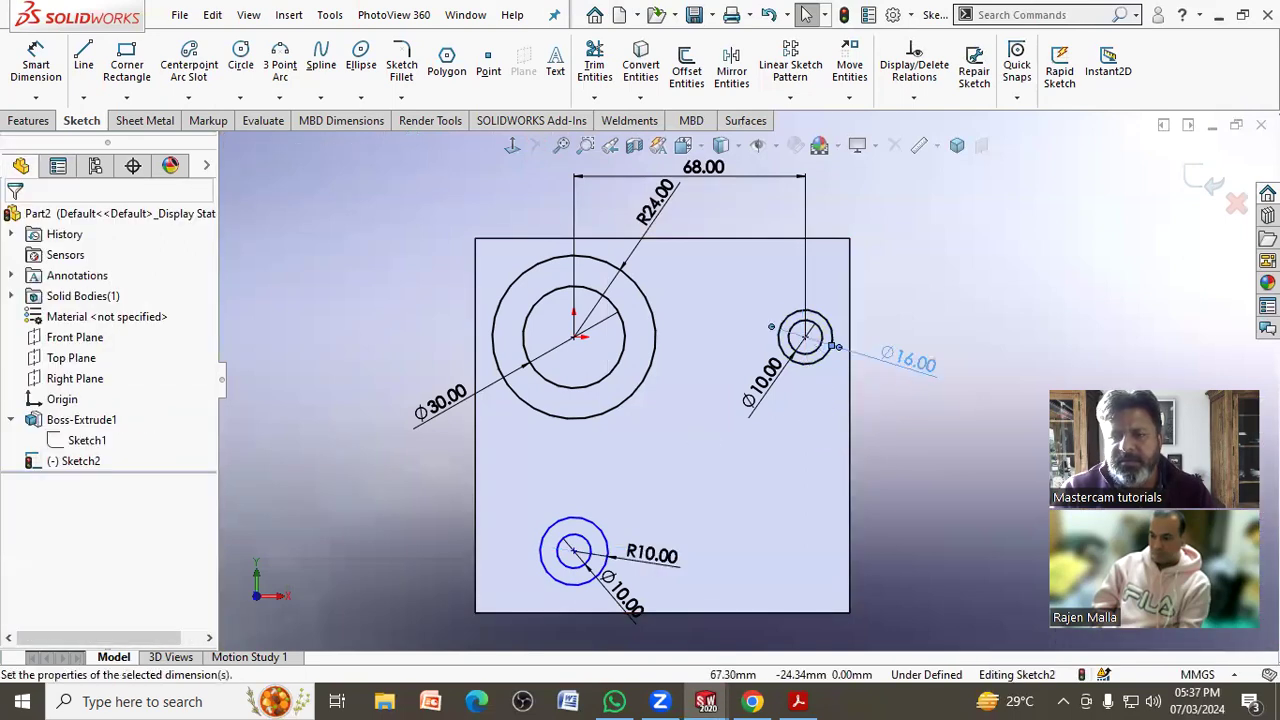
{"action": "left_click", "coordinate": [70, 256]}
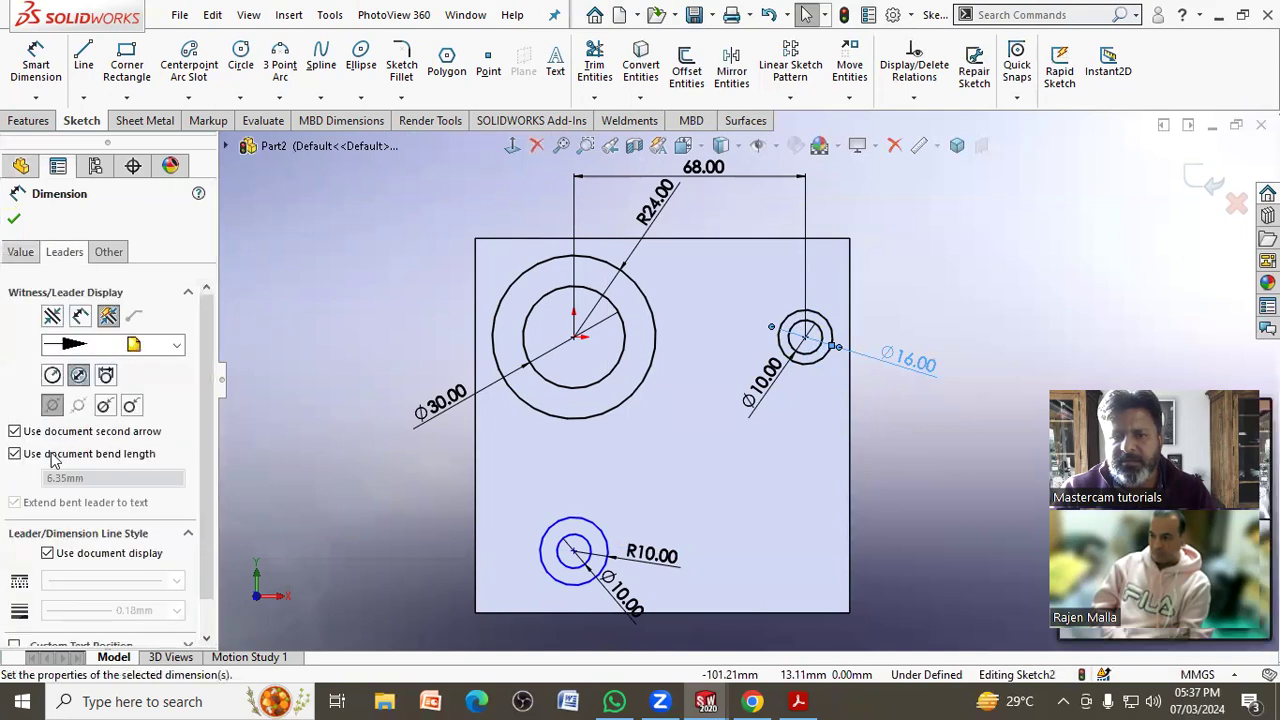
{"action": "left_click", "coordinate": [53, 376]}
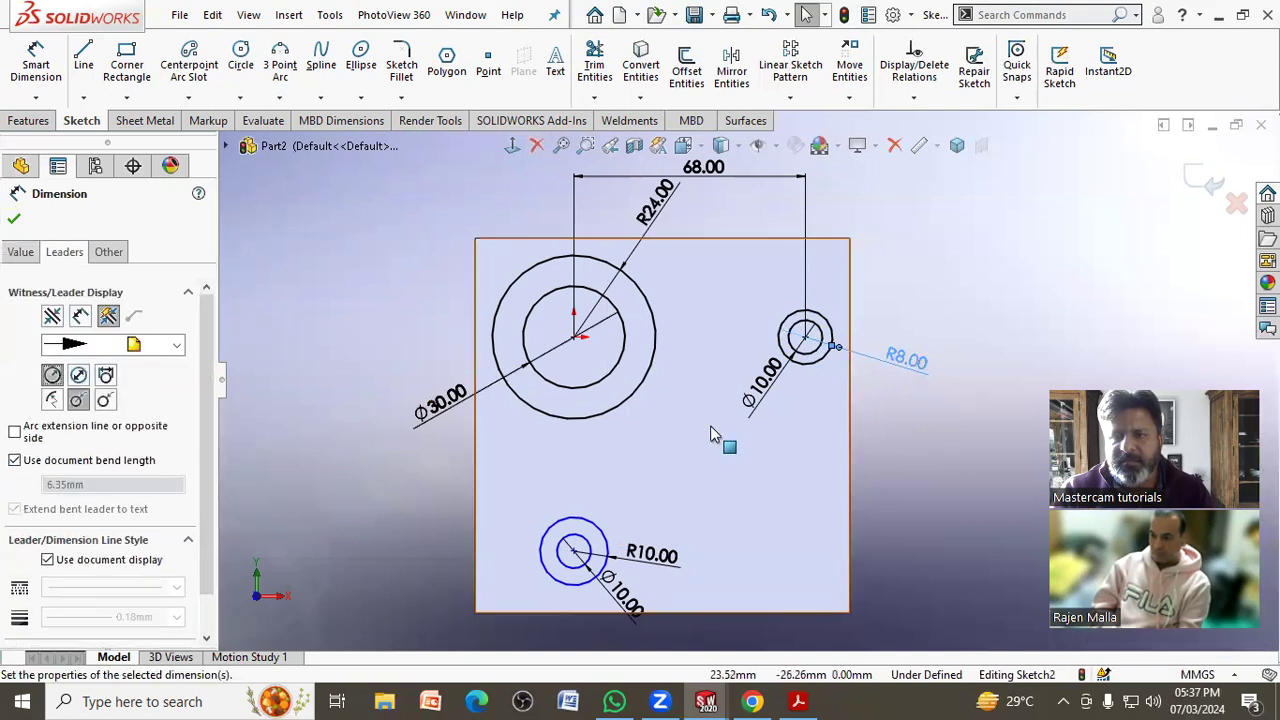
{"action": "left_click", "coordinate": [948, 425]}
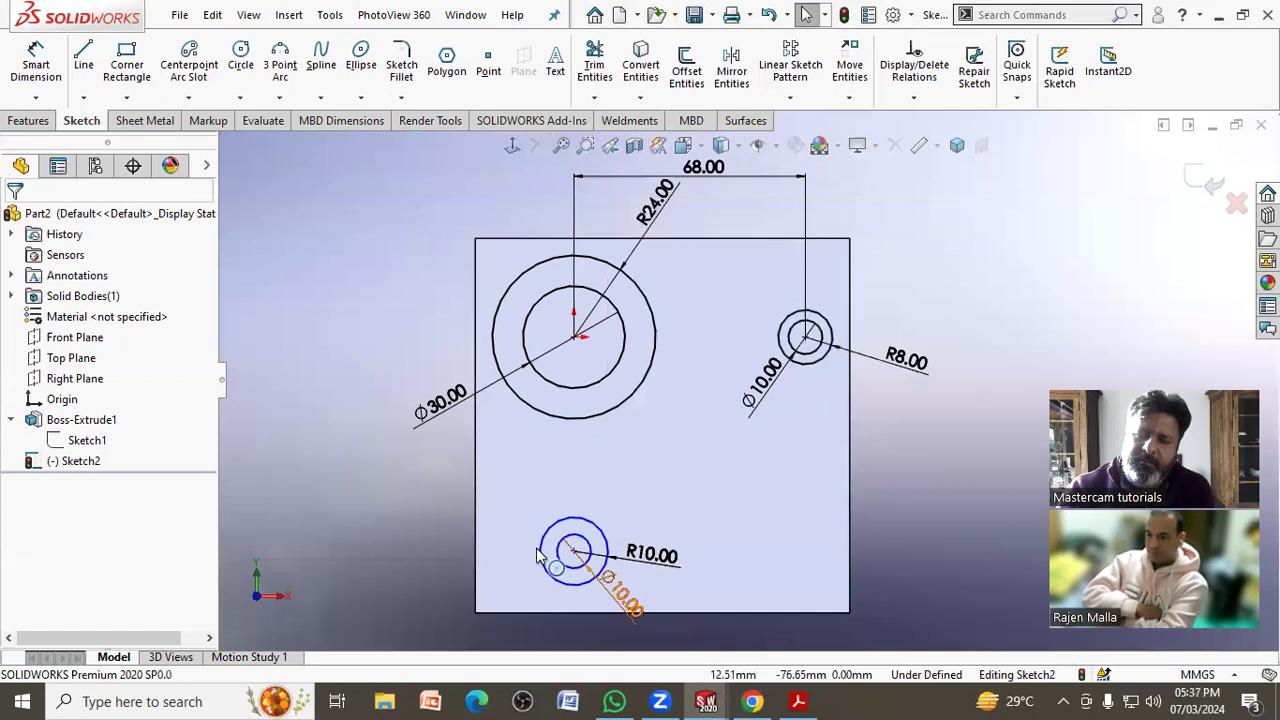
- Add a 66 mm vertical dimension from the origin to the lower circles' centre
{"action": "left_click", "coordinate": [574, 339]}
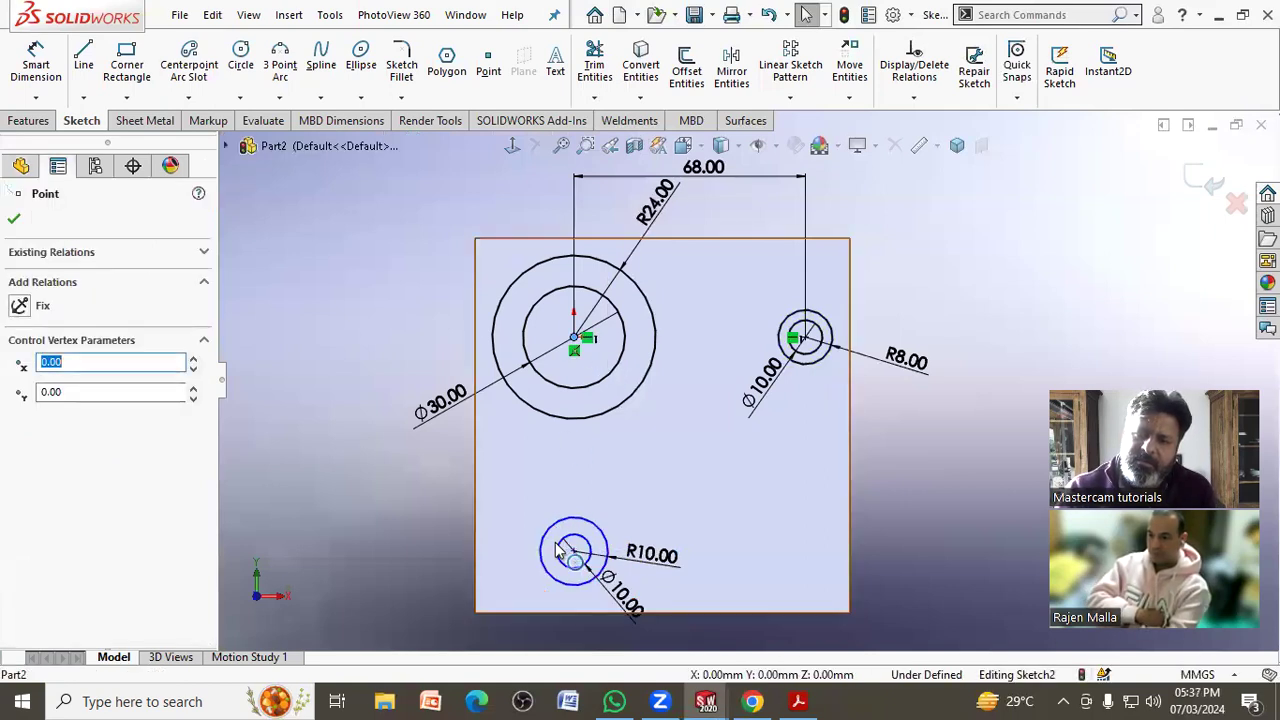
{"action": "left_click", "coordinate": [572, 553], "text": "ctrl"}
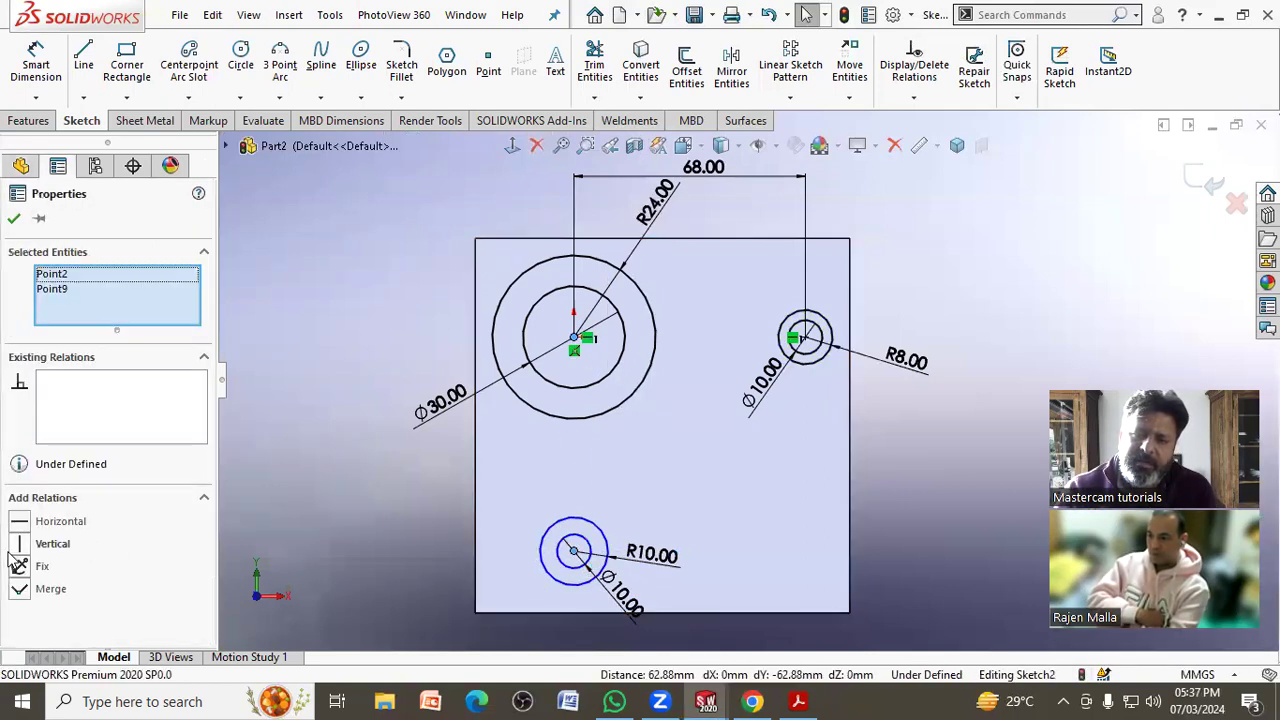
{"action": "left_click", "coordinate": [339, 467]}
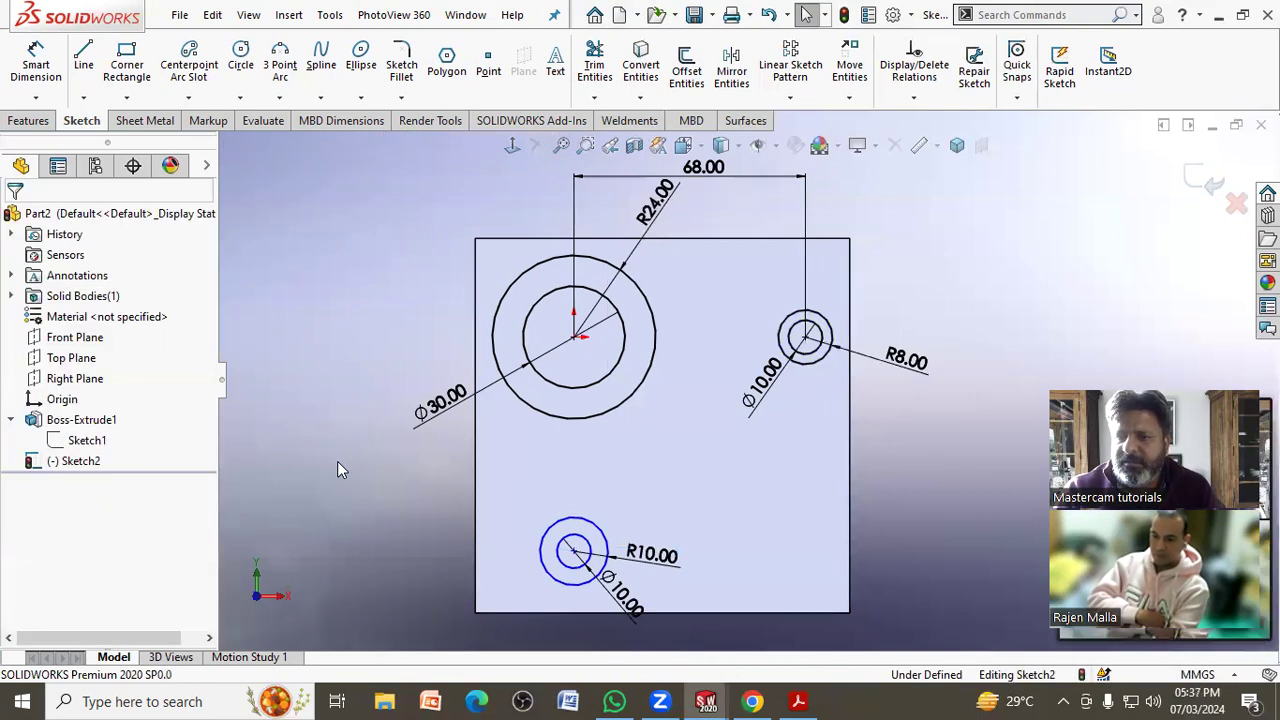
{"action": "left_click", "coordinate": [800, 701]}
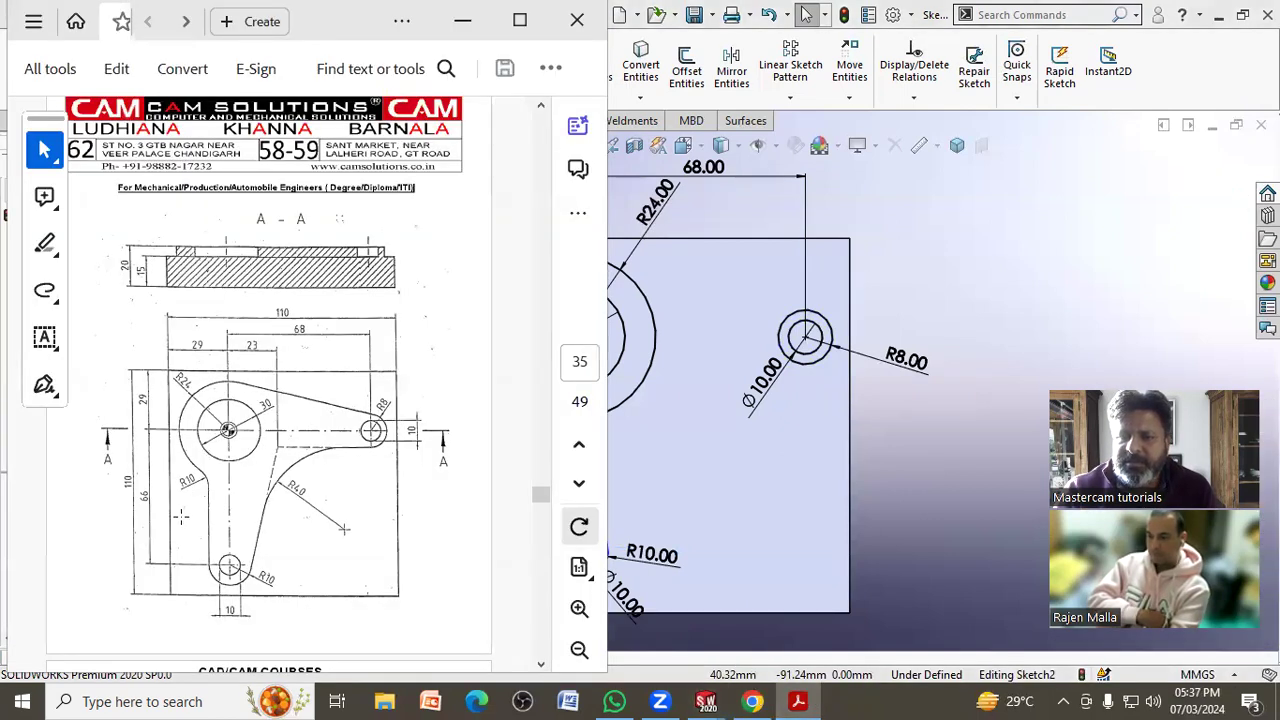
{"action": "left_click", "coordinate": [903, 455]}
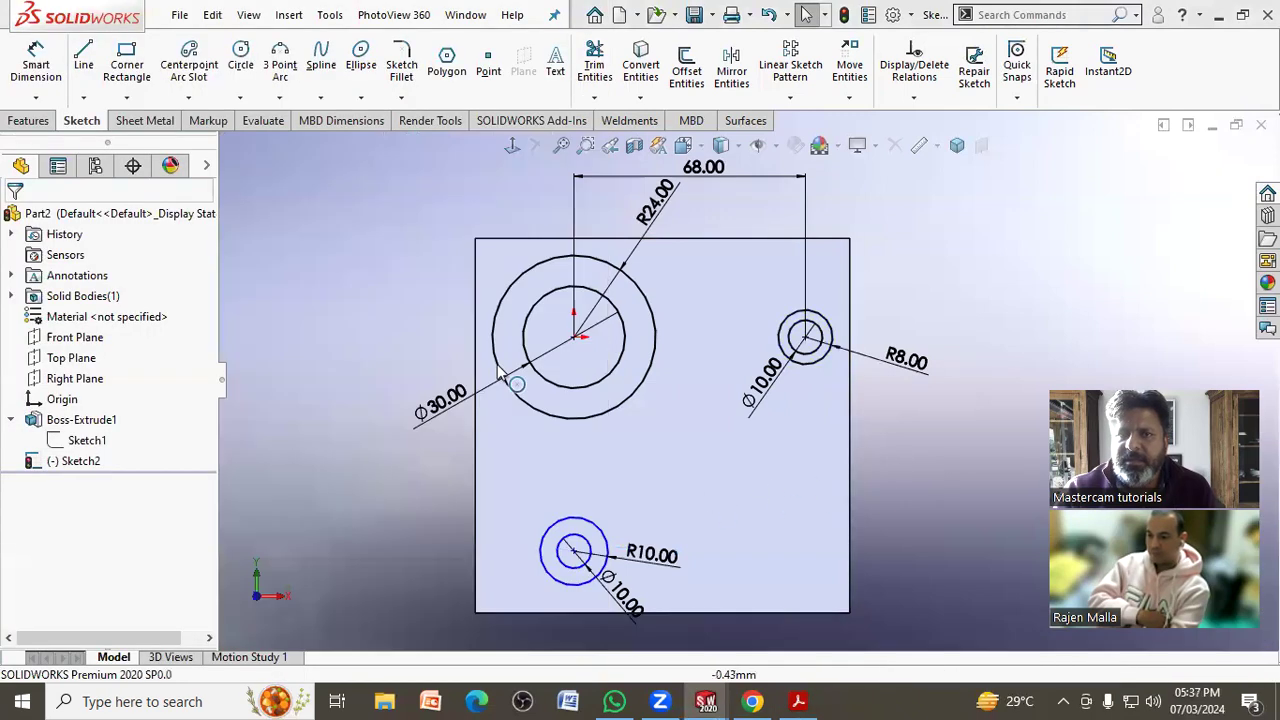
{"action": "left_click", "coordinate": [44, 67]}
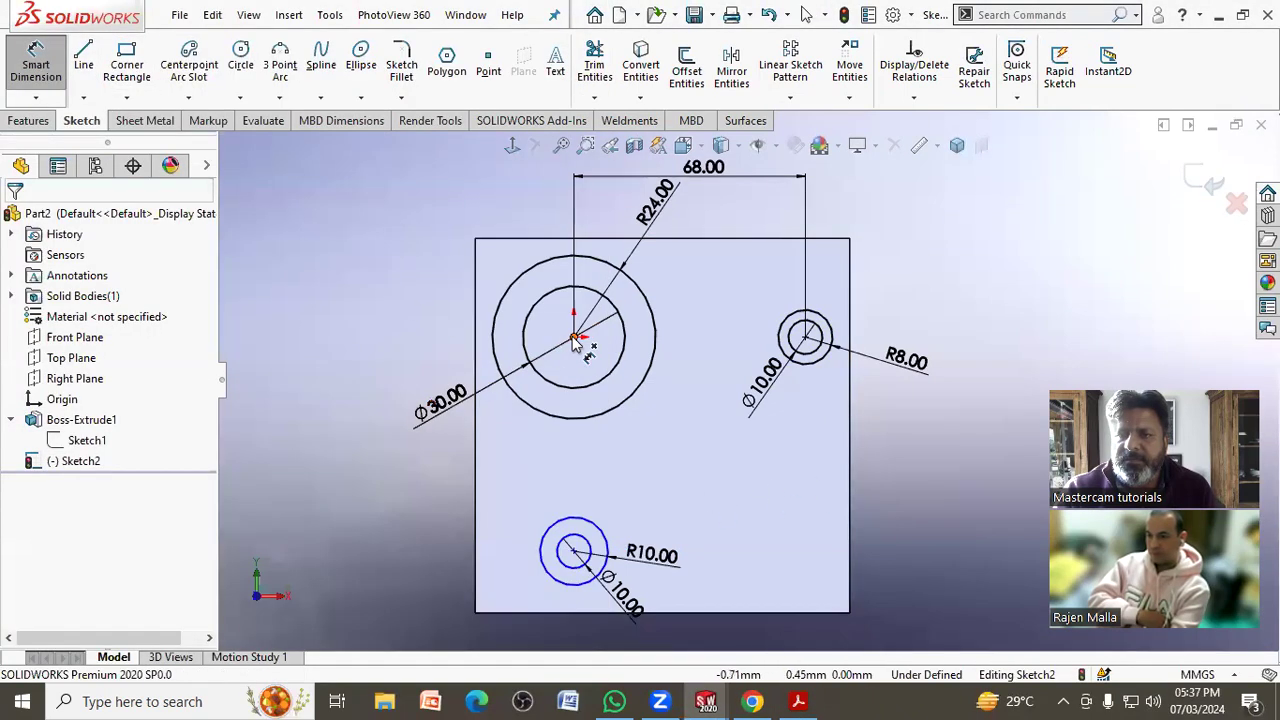
{"action": "left_click", "coordinate": [573, 551]}
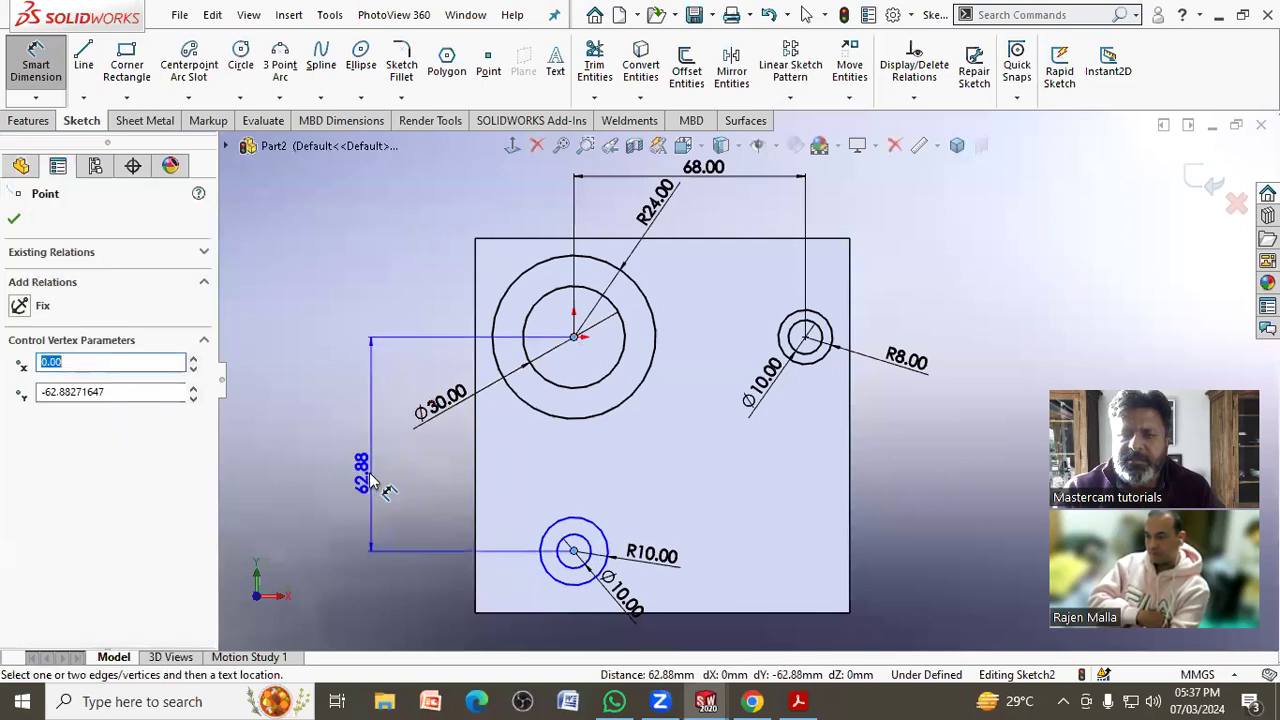
{"action": "left_click", "coordinate": [366, 479]}
{"action": "type", "text": "66"}
{"action": "key", "text": "Return"}
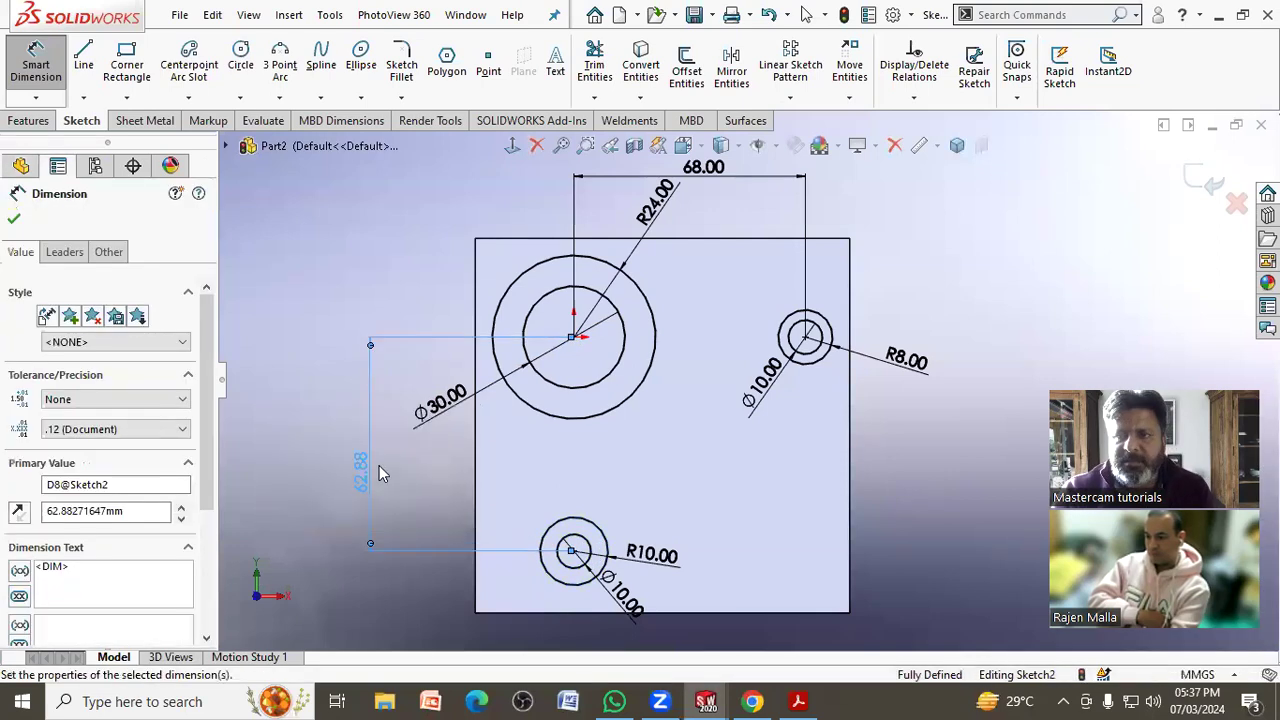
{"action": "key", "text": "Escape"}
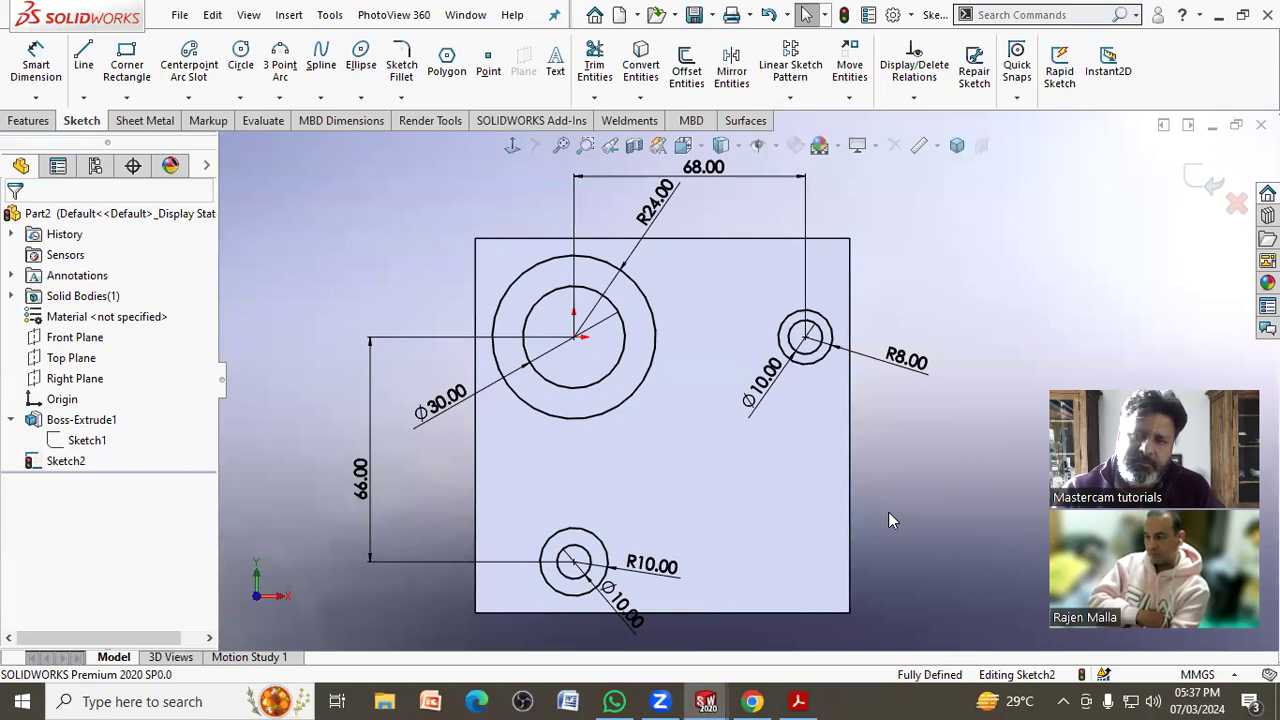
- After checking the reference PDF, draw a slanted line from above the large circle past the R8 circle
{"action": "left_click", "coordinate": [798, 701]}
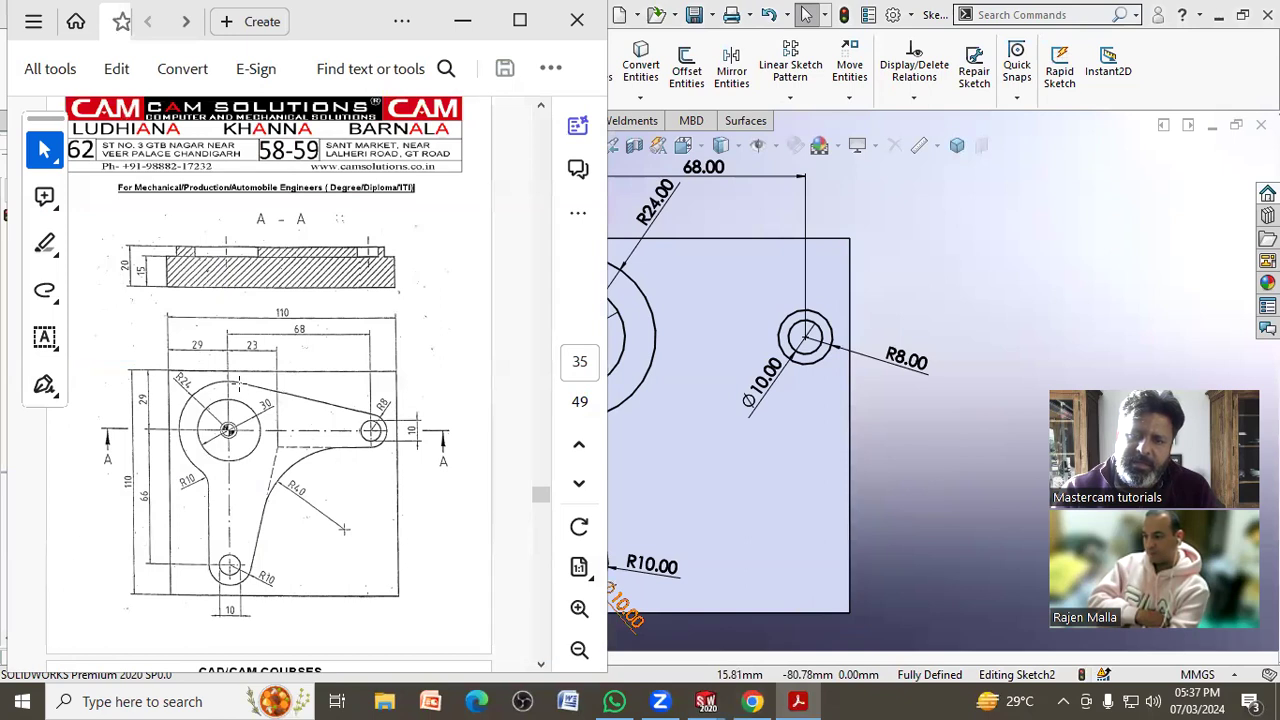
{"action": "left_click", "coordinate": [879, 444]}
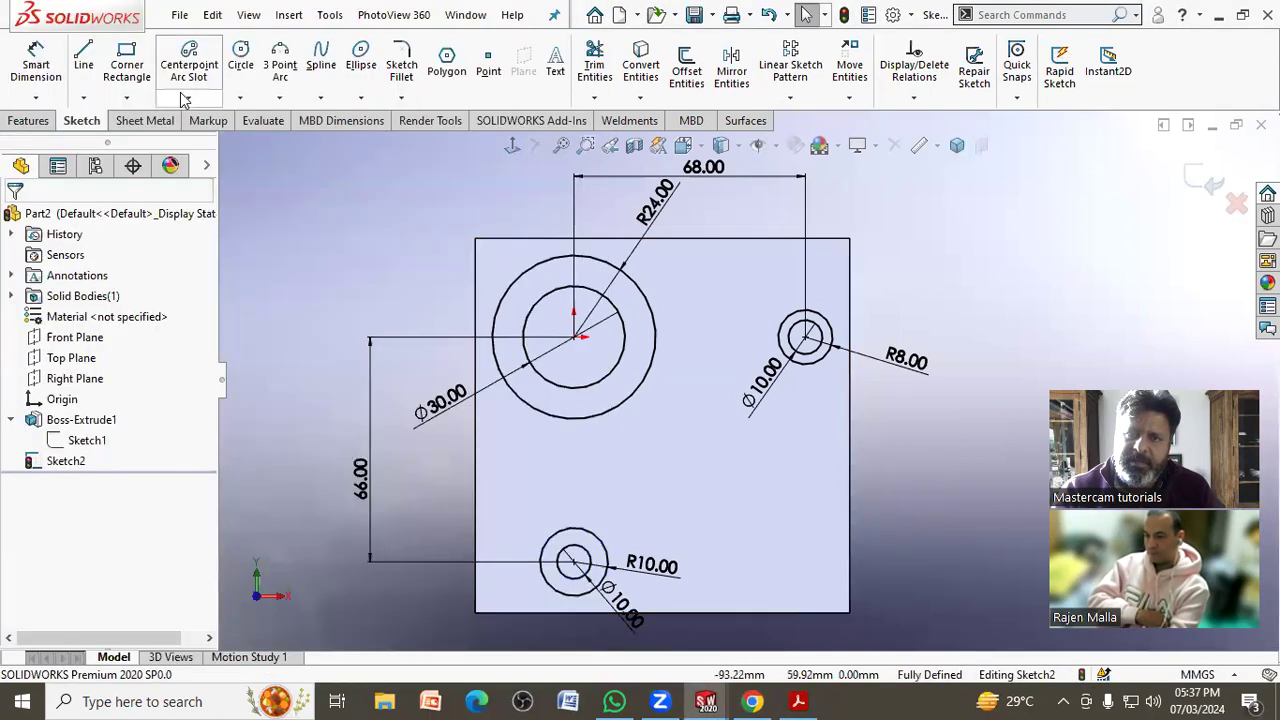
{"action": "left_click", "coordinate": [85, 50]}
{"action": "left_click", "coordinate": [480, 202]}
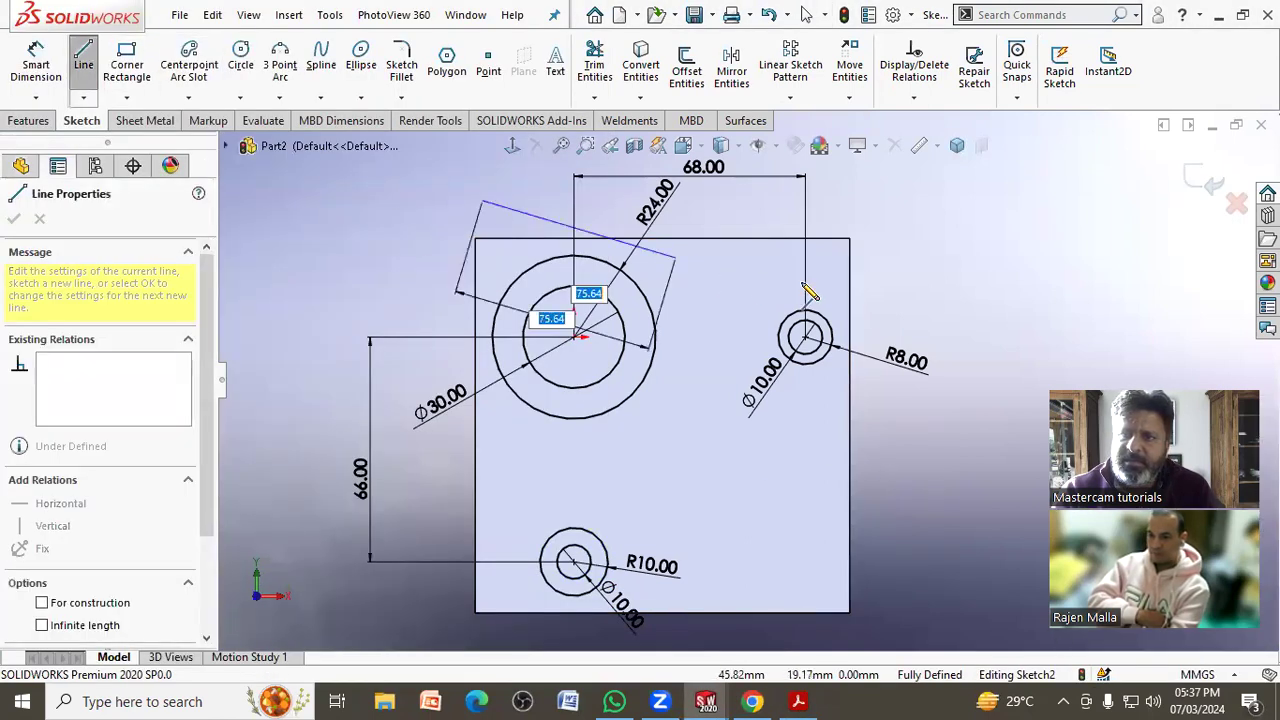
{"action": "left_click", "coordinate": [899, 317]}
{"action": "key", "text": "Escape"}
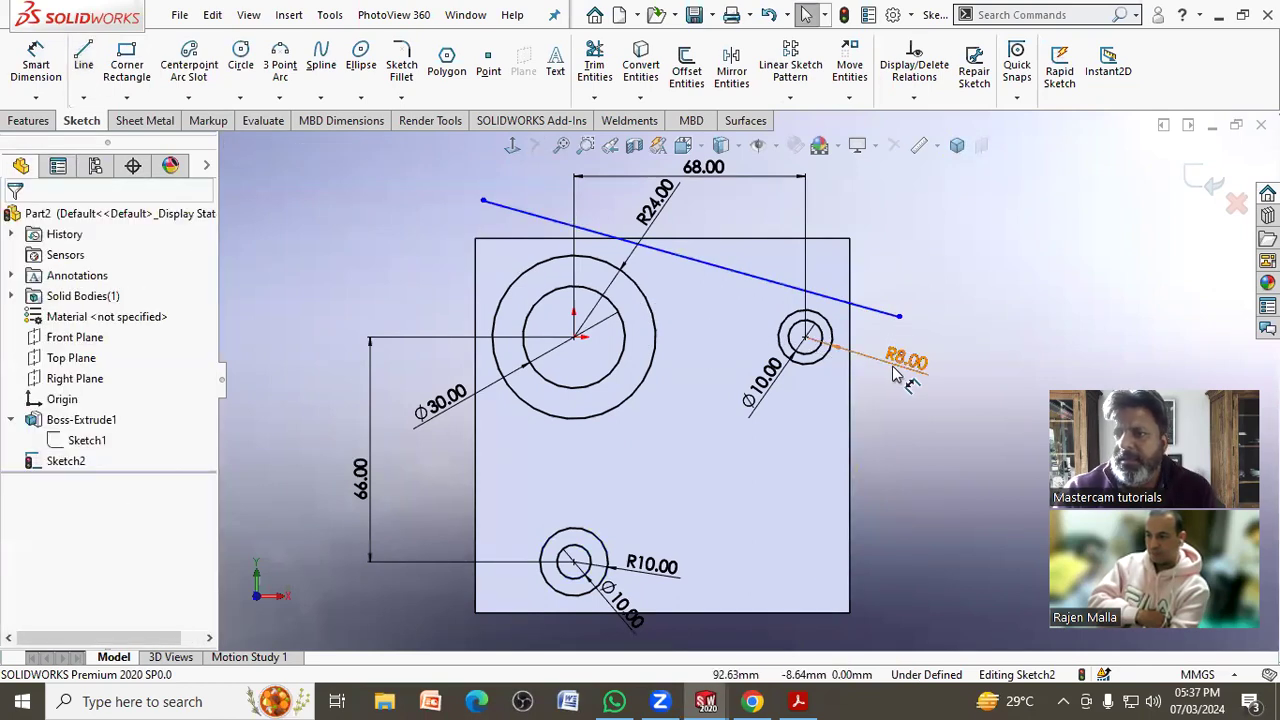
- Make the slanted line tangent to both the R8 circle and the large R24 circle
{"action": "left_click", "coordinate": [838, 301]}
{"action": "left_click", "coordinate": [781, 338]}
{"action": "left_click", "coordinate": [20, 524]}
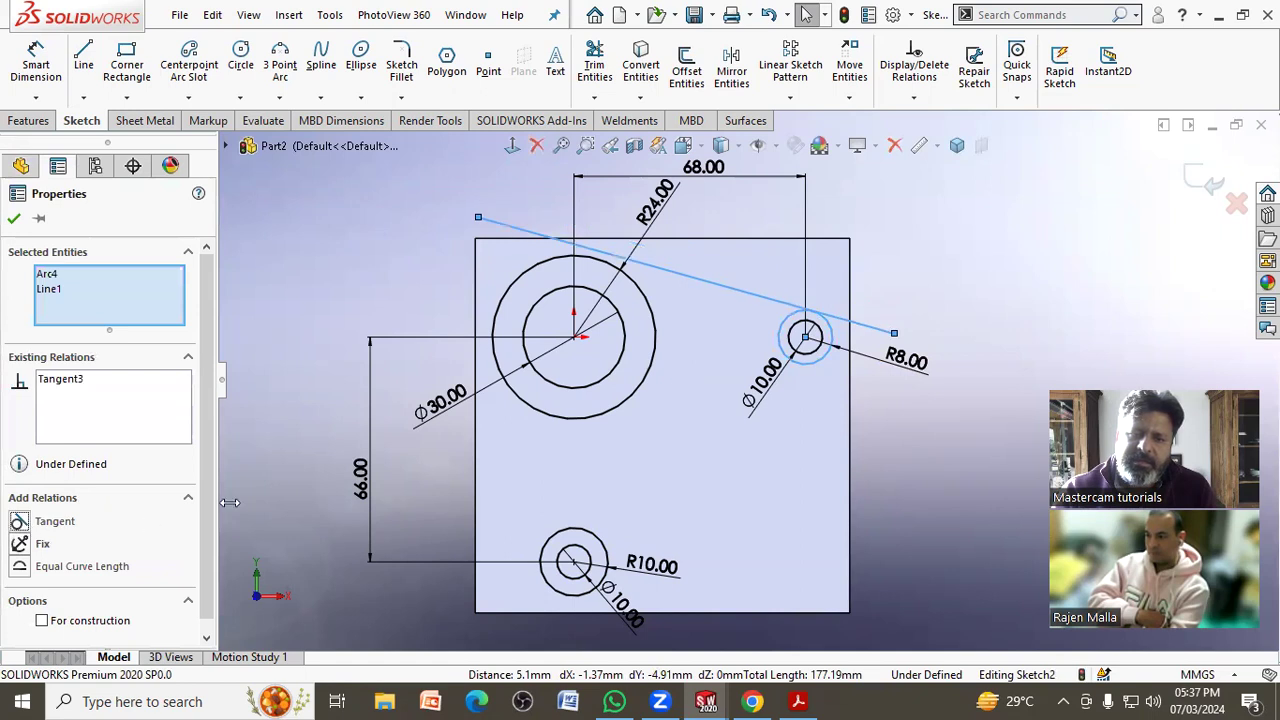
{"action": "left_click", "coordinate": [379, 439]}
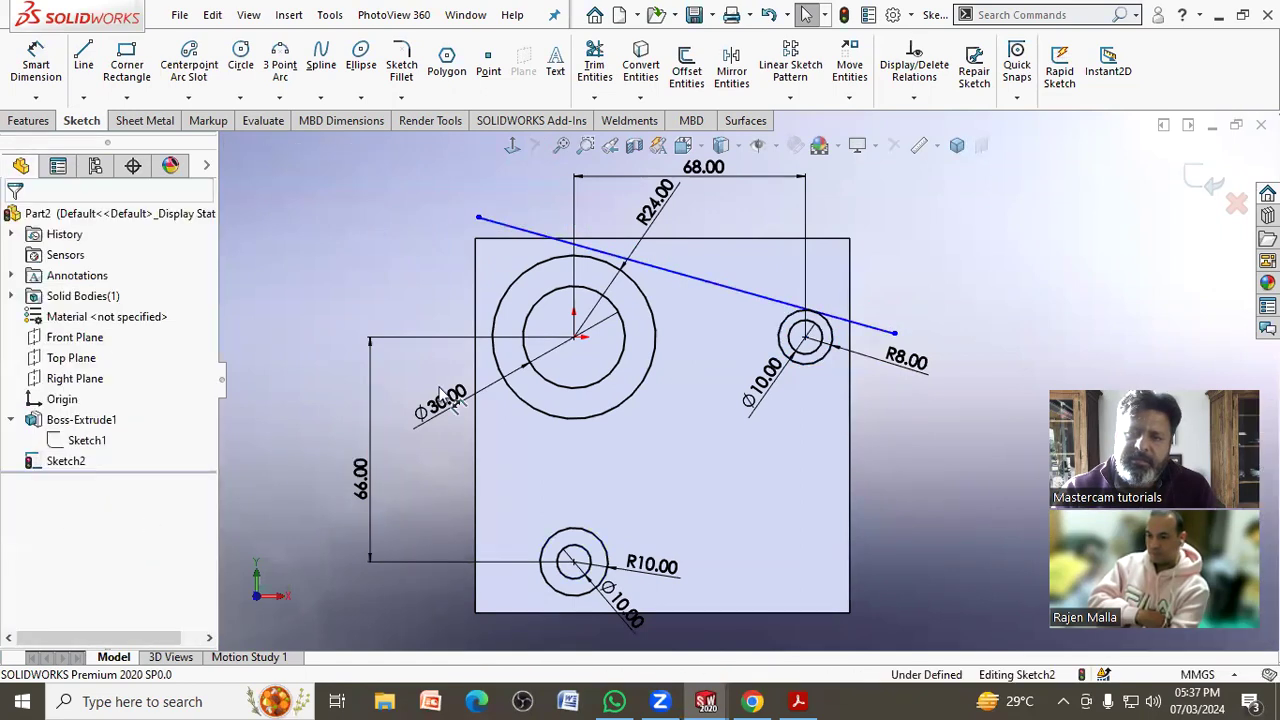
{"action": "left_click", "coordinate": [528, 233]}
{"action": "left_click", "coordinate": [533, 273], "text": "ctrl"}
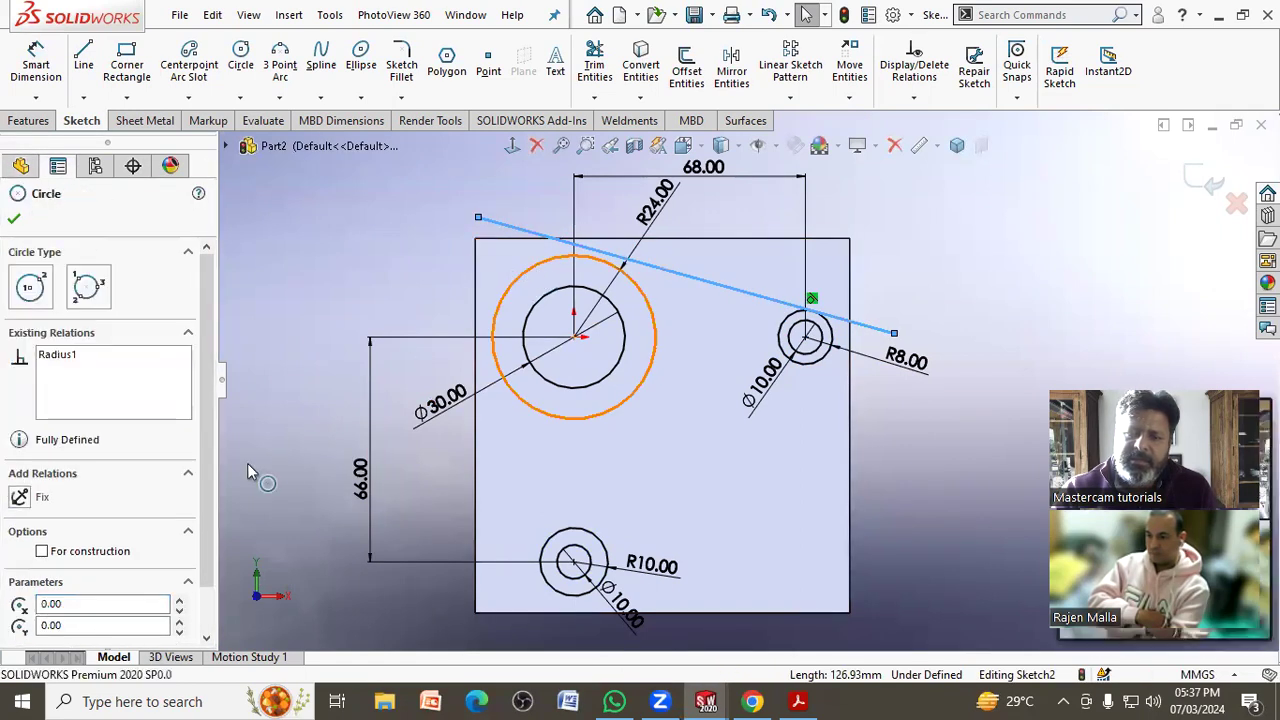
{"action": "left_click", "coordinate": [20, 524]}
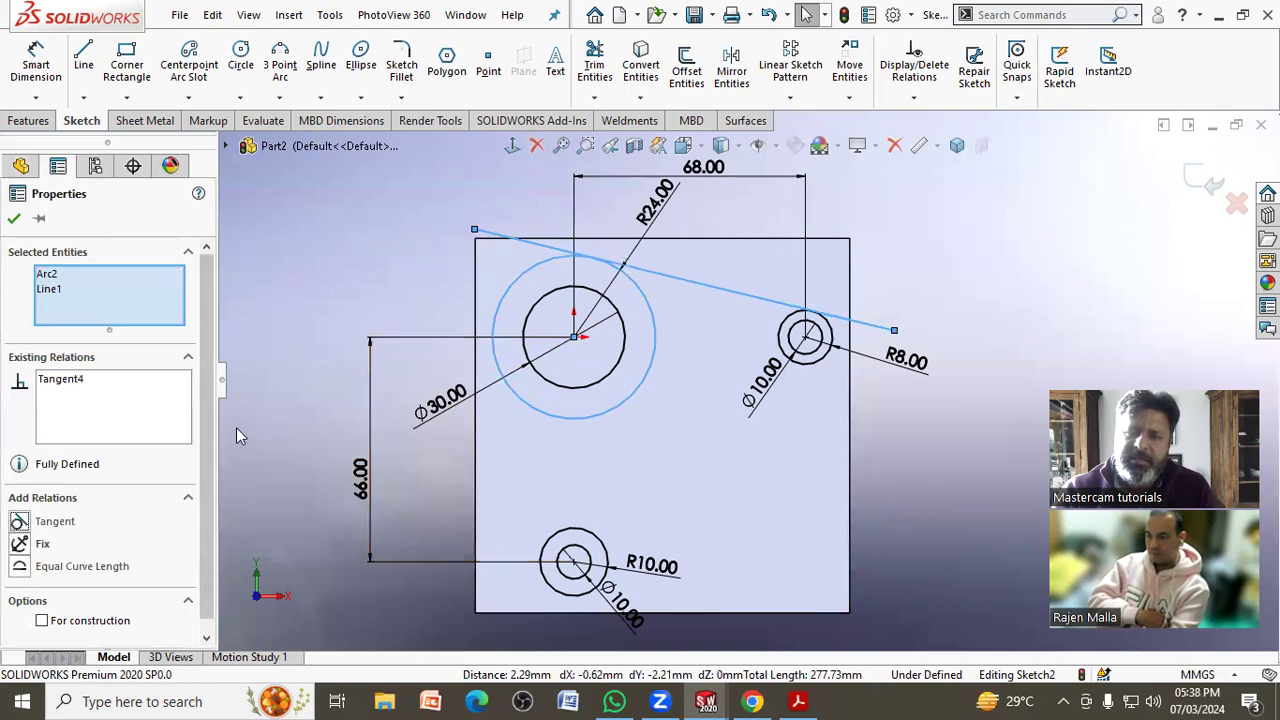
{"action": "left_click", "coordinate": [264, 395]}
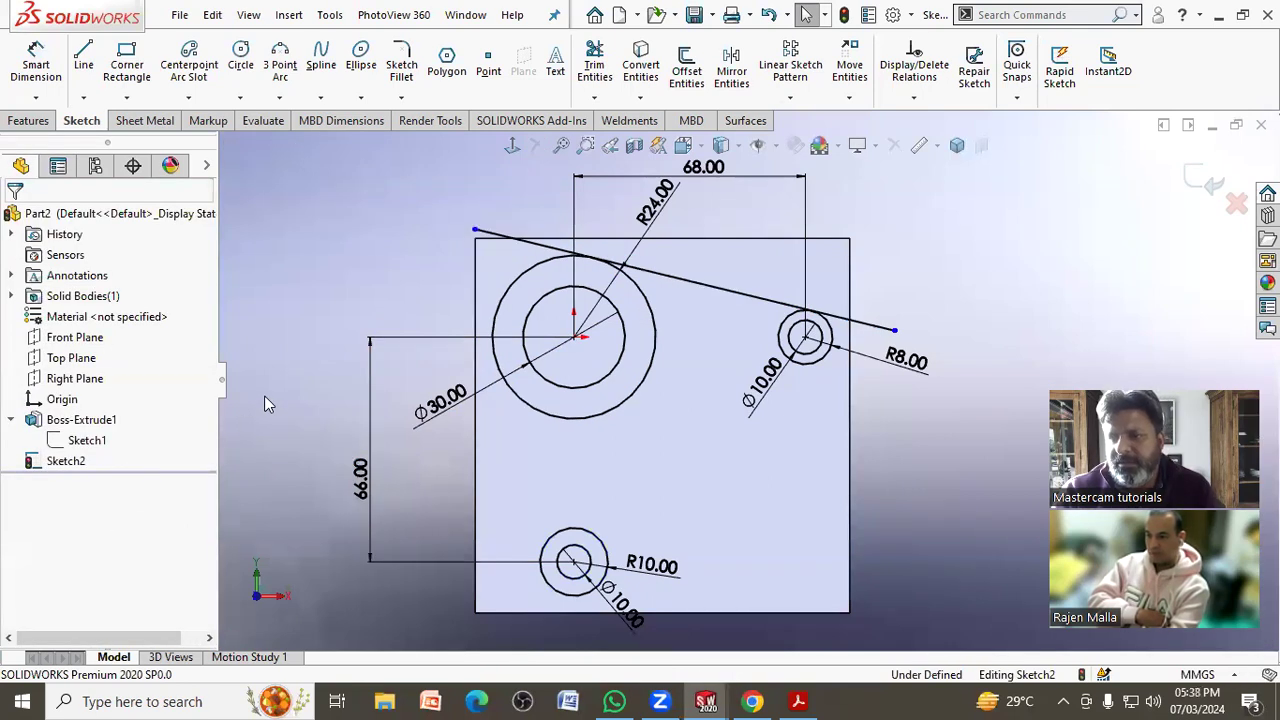
- Trim the tangent line's overhanging ends beyond the two circles
{"action": "left_click", "coordinate": [600, 74]}
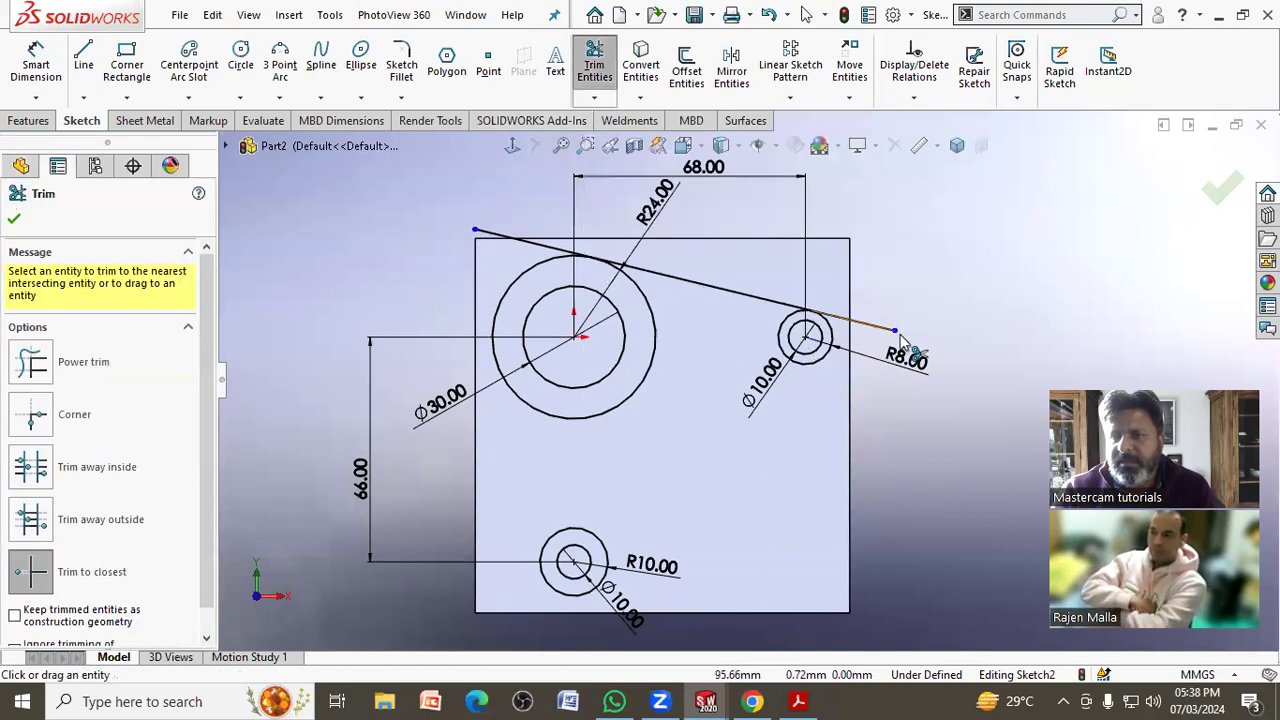
{"action": "left_click", "coordinate": [510, 239]}
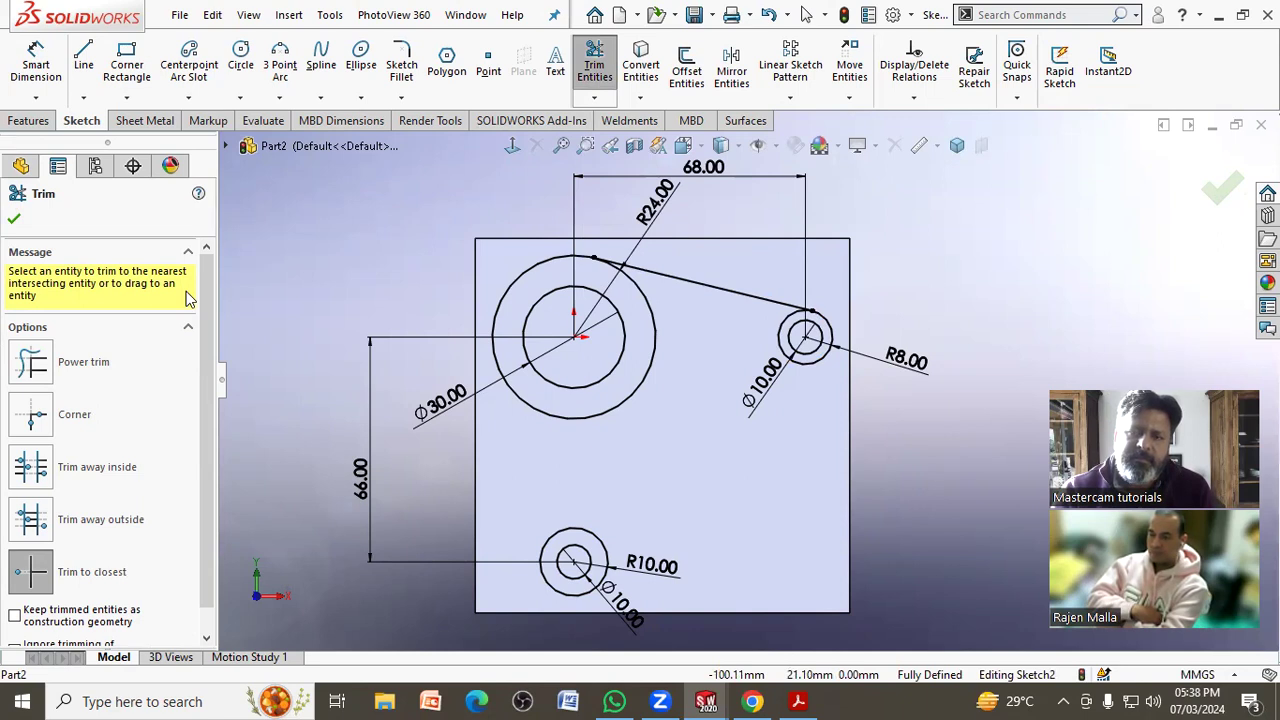
{"action": "left_click", "coordinate": [20, 218]}
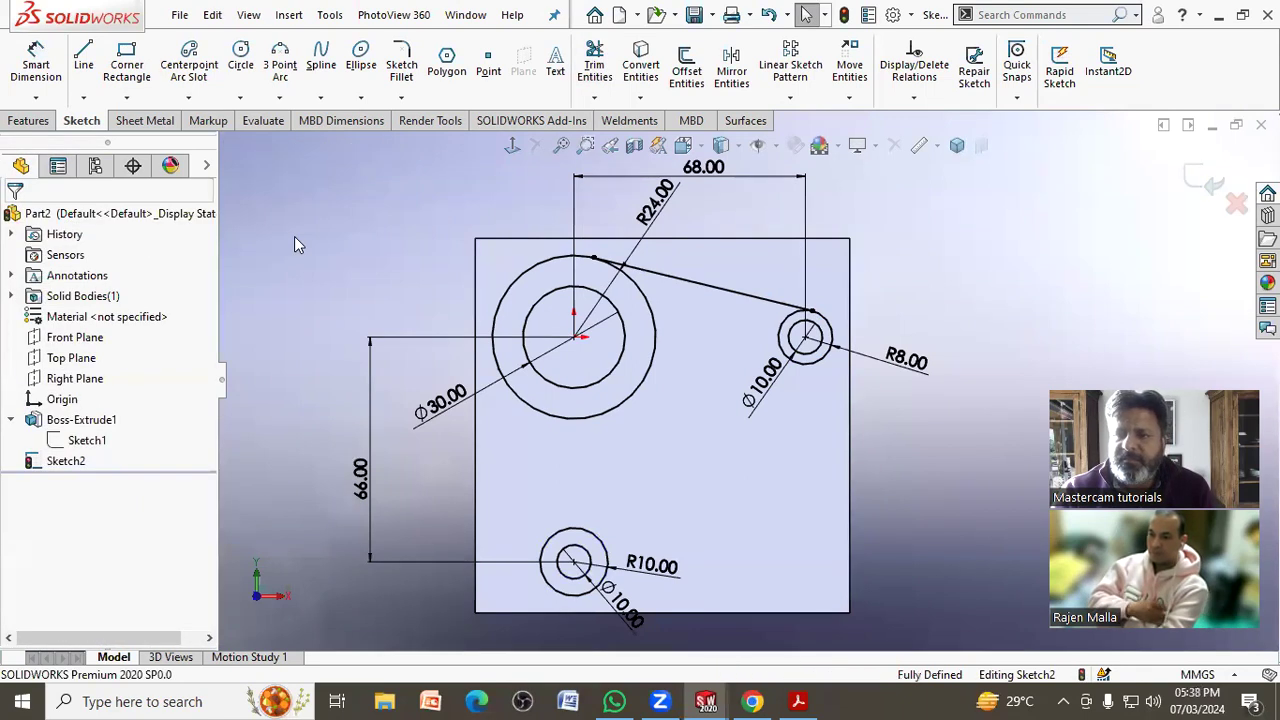
- Draw a vertical line from the large R24 circle down to the bottom R10 circle
{"action": "left_click", "coordinate": [798, 701]}
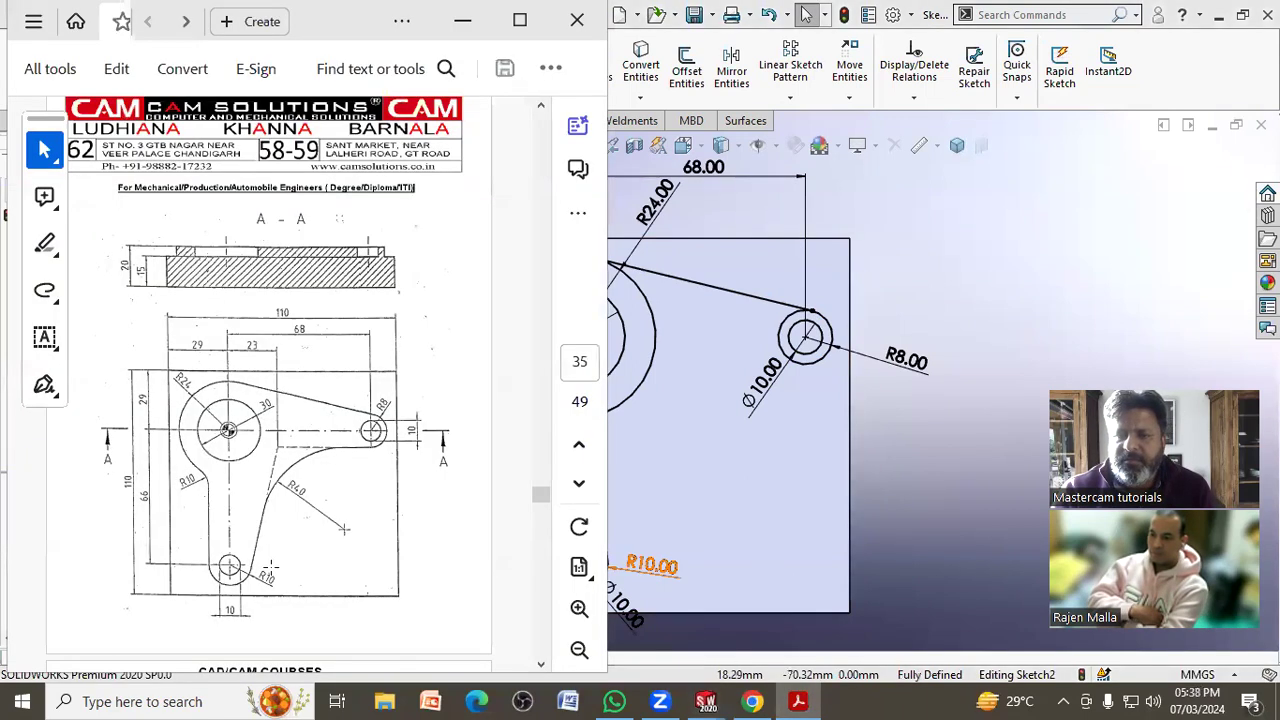
{"action": "left_click", "coordinate": [879, 460]}
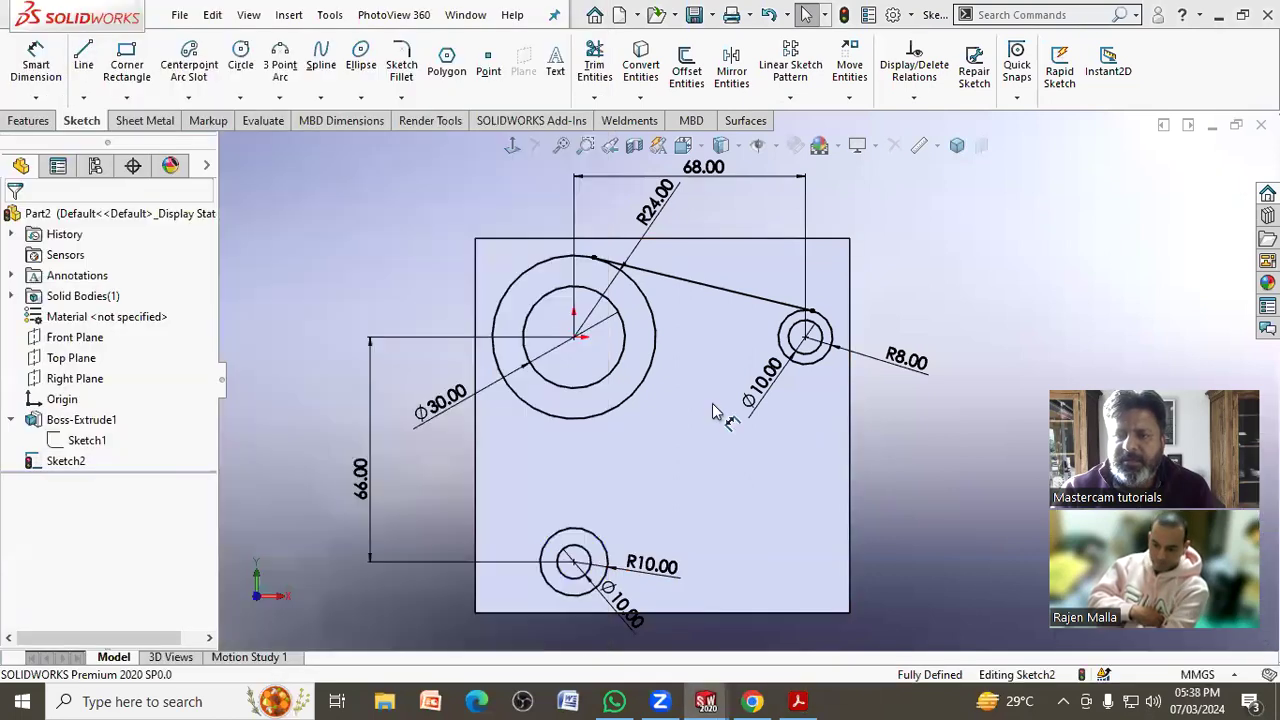
{"action": "left_click", "coordinate": [571, 586]}
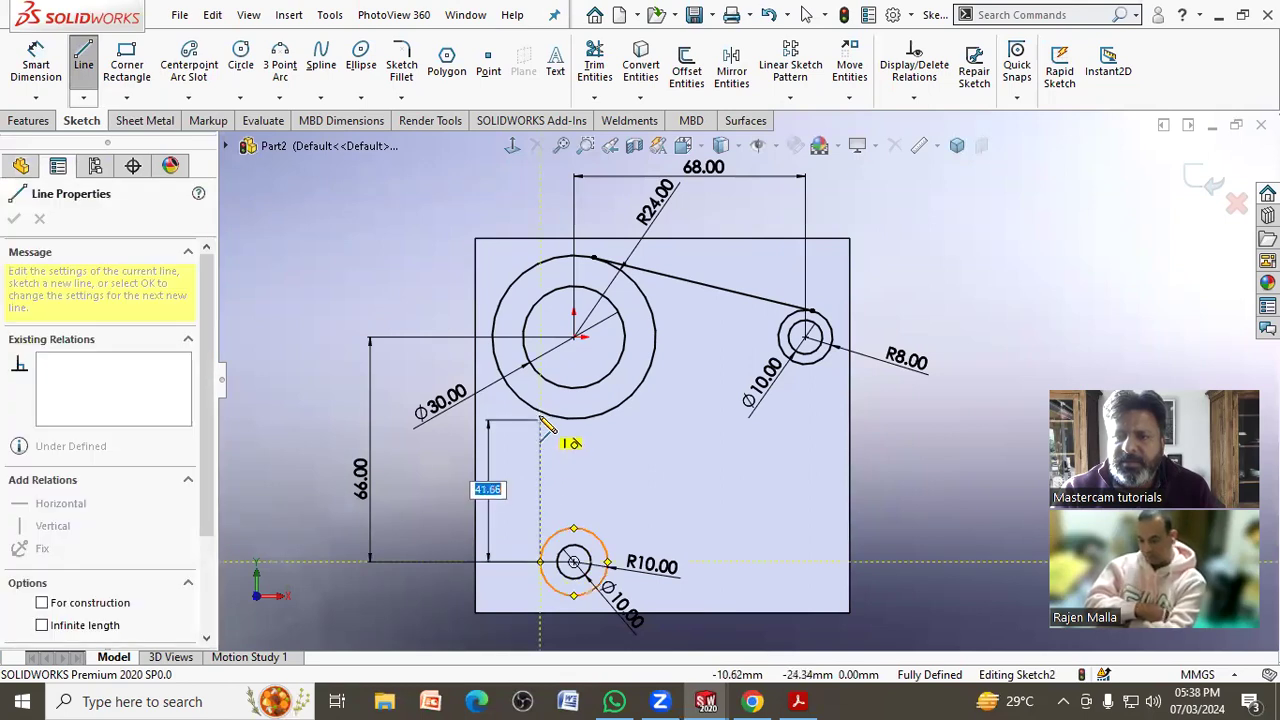
{"action": "left_click", "coordinate": [540, 415]}
{"action": "right_click", "coordinate": [540, 412]}
{"action": "left_click", "coordinate": [546, 423]}
{"action": "key", "text": "Escape"}
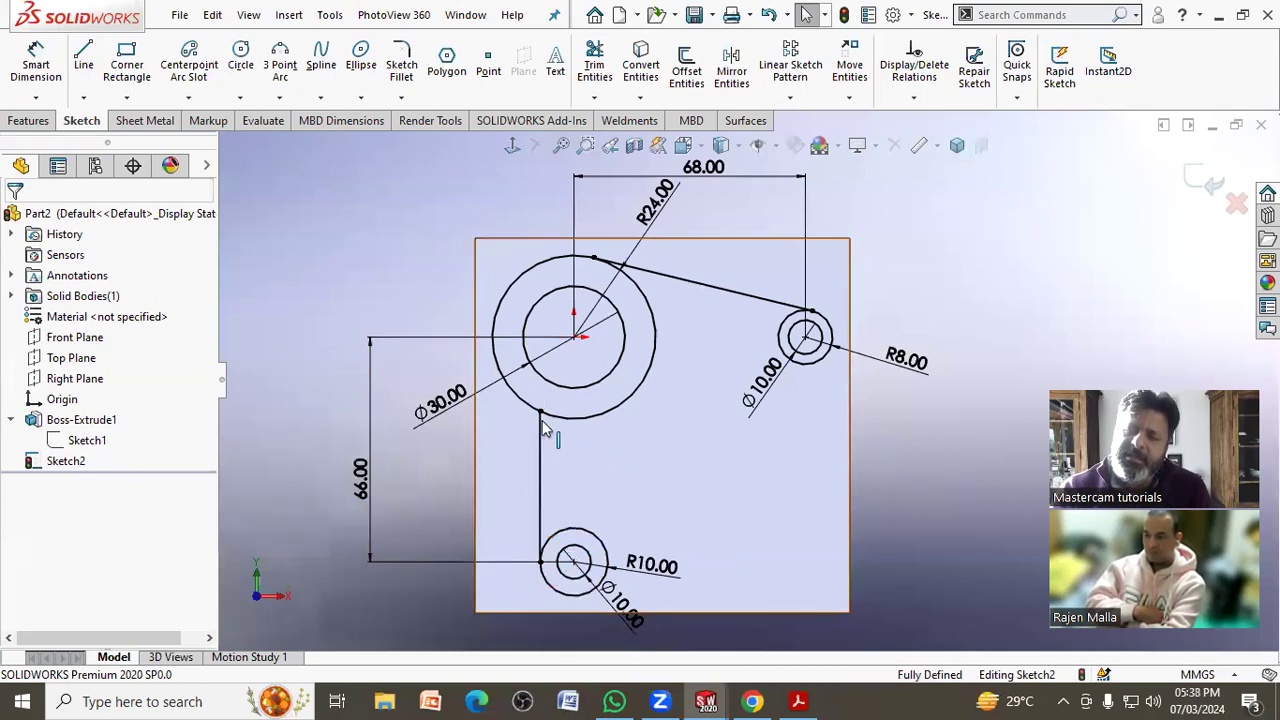
- Draw a horizontal line running left from the small R8 circle, then check the reference PDF
{"action": "scroll", "coordinate": [600, 448], "scroll_direction": "up", "scroll_amount": 3}
{"action": "scroll", "coordinate": [712, 435], "scroll_direction": "down", "scroll_amount": 3}
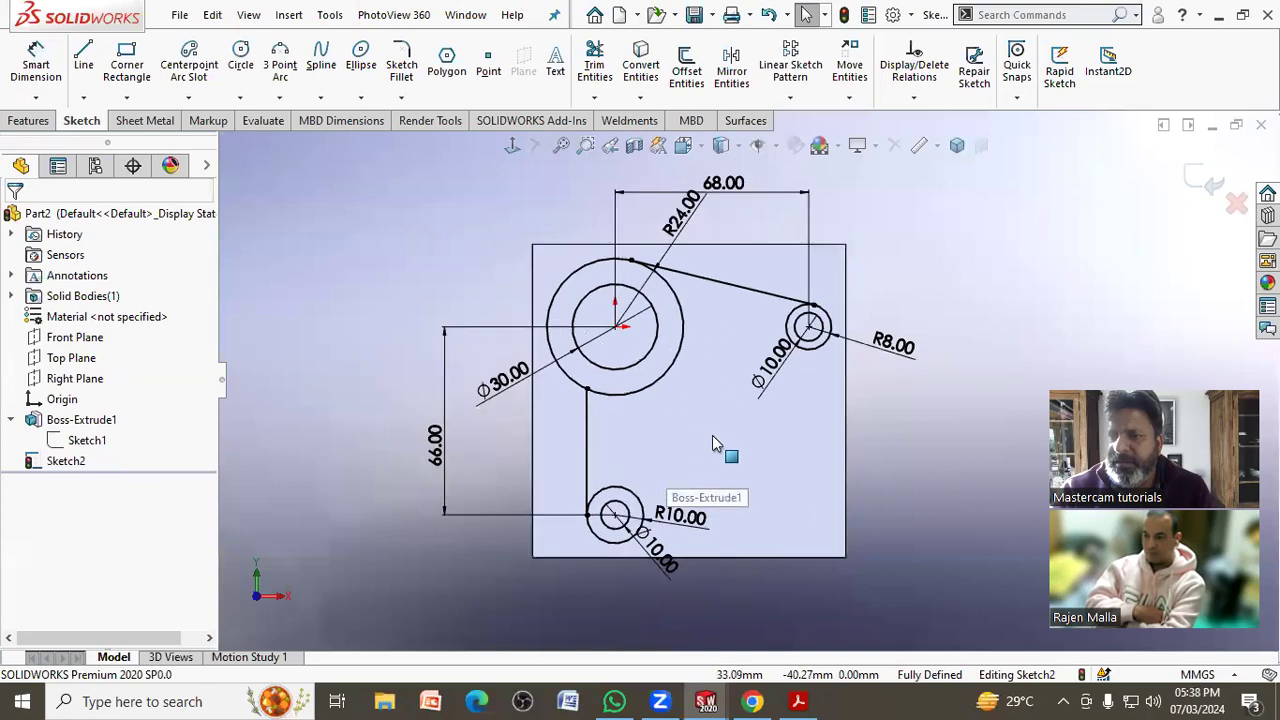
{"action": "left_click", "coordinate": [83, 57]}
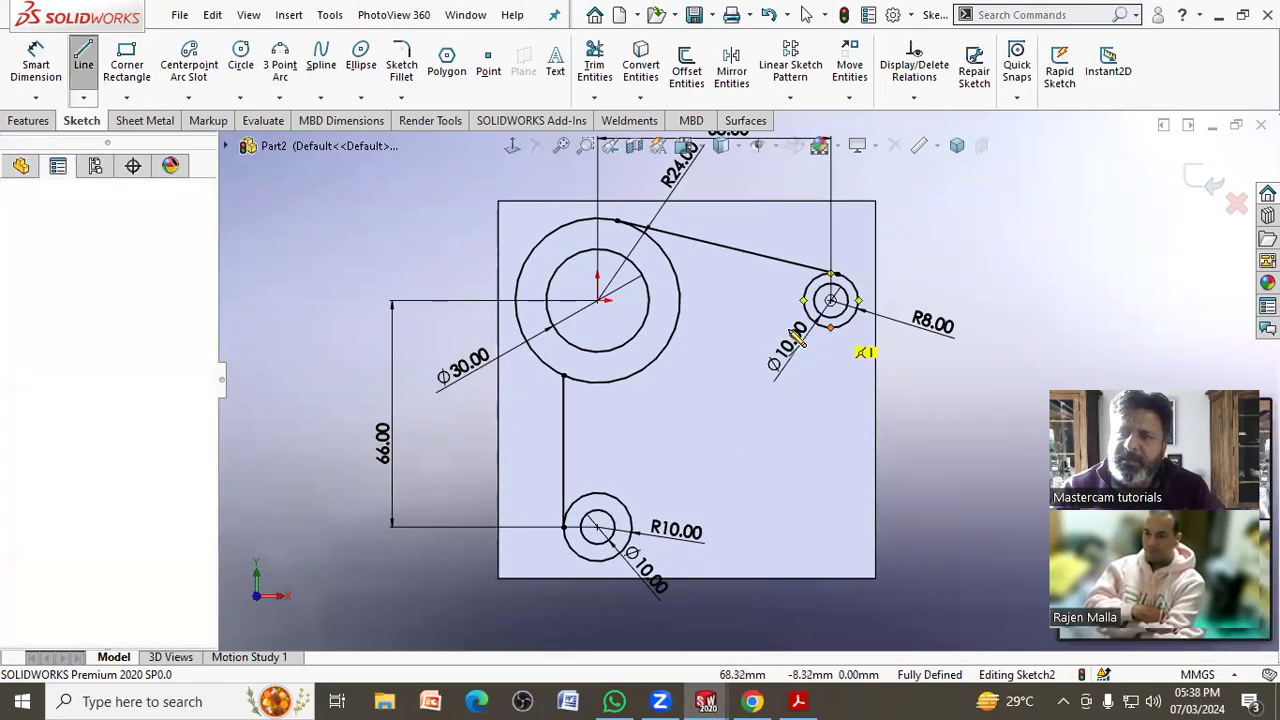
{"action": "left_click", "coordinate": [830, 300]}
{"action": "left_click", "coordinate": [702, 327]}
{"action": "right_click", "coordinate": [702, 327]}
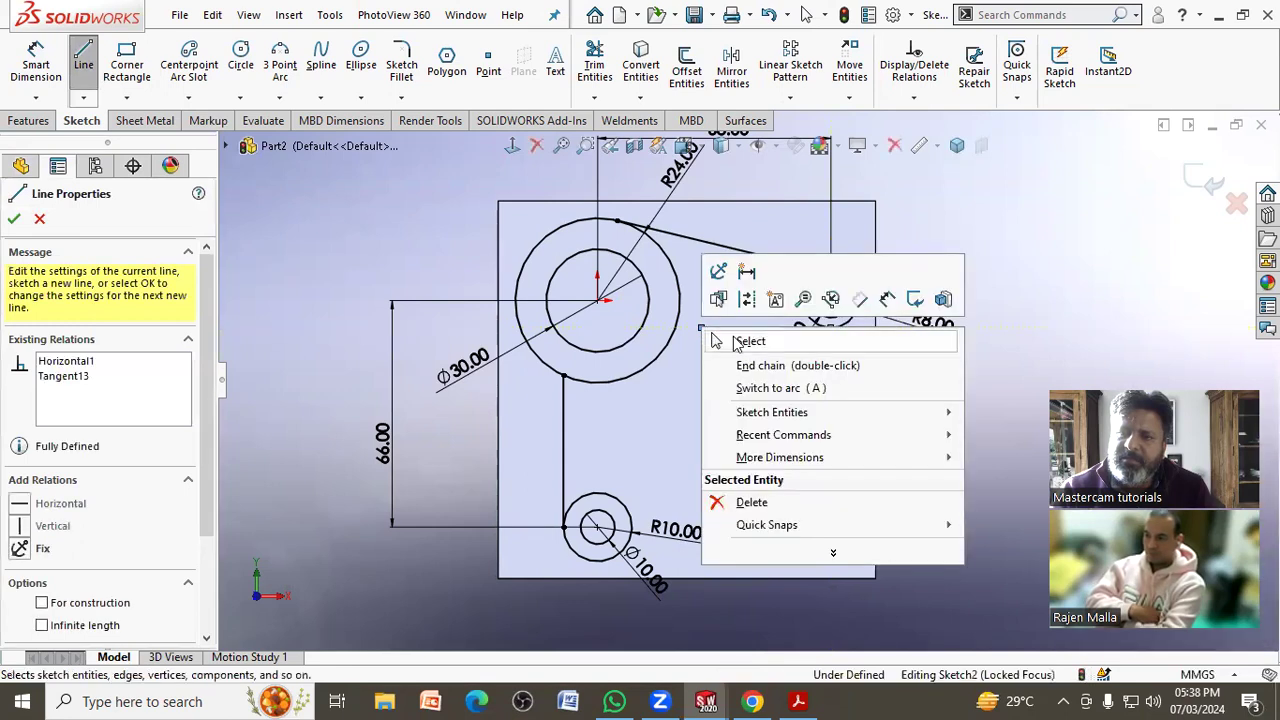
{"action": "left_click", "coordinate": [712, 340]}
{"action": "left_click", "coordinate": [806, 699]}
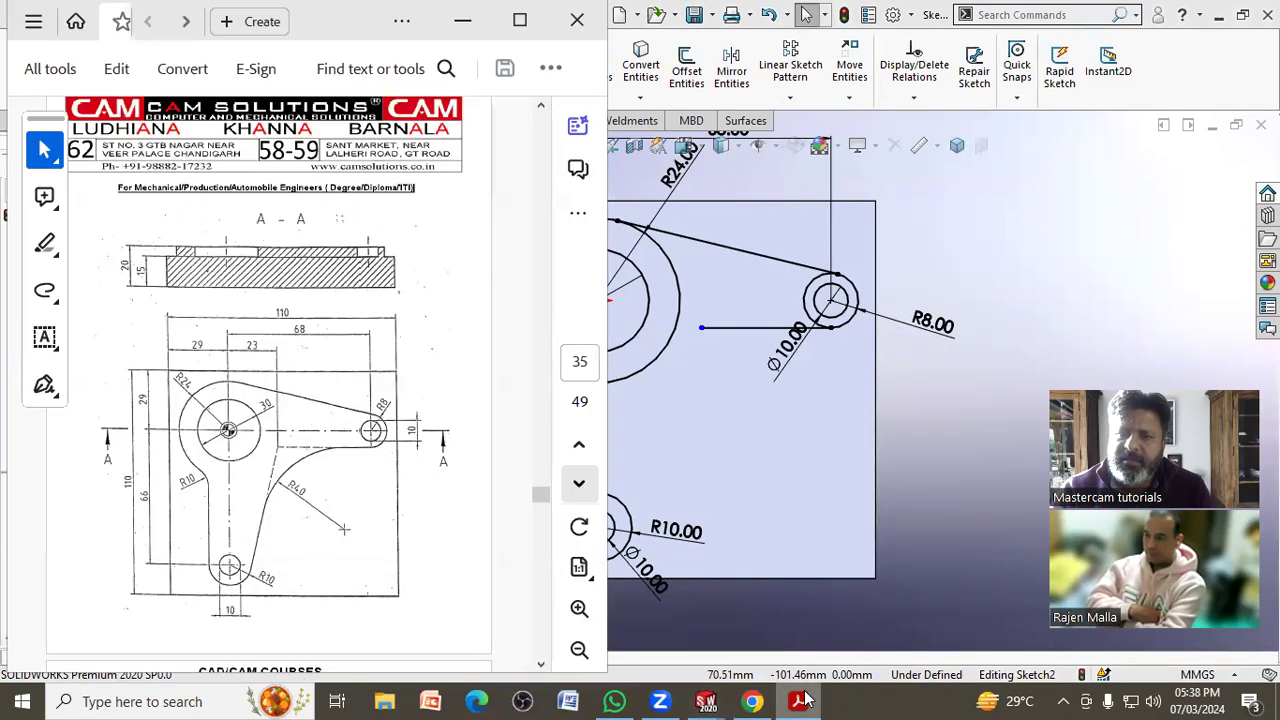
{"action": "left_click", "coordinate": [806, 699]}
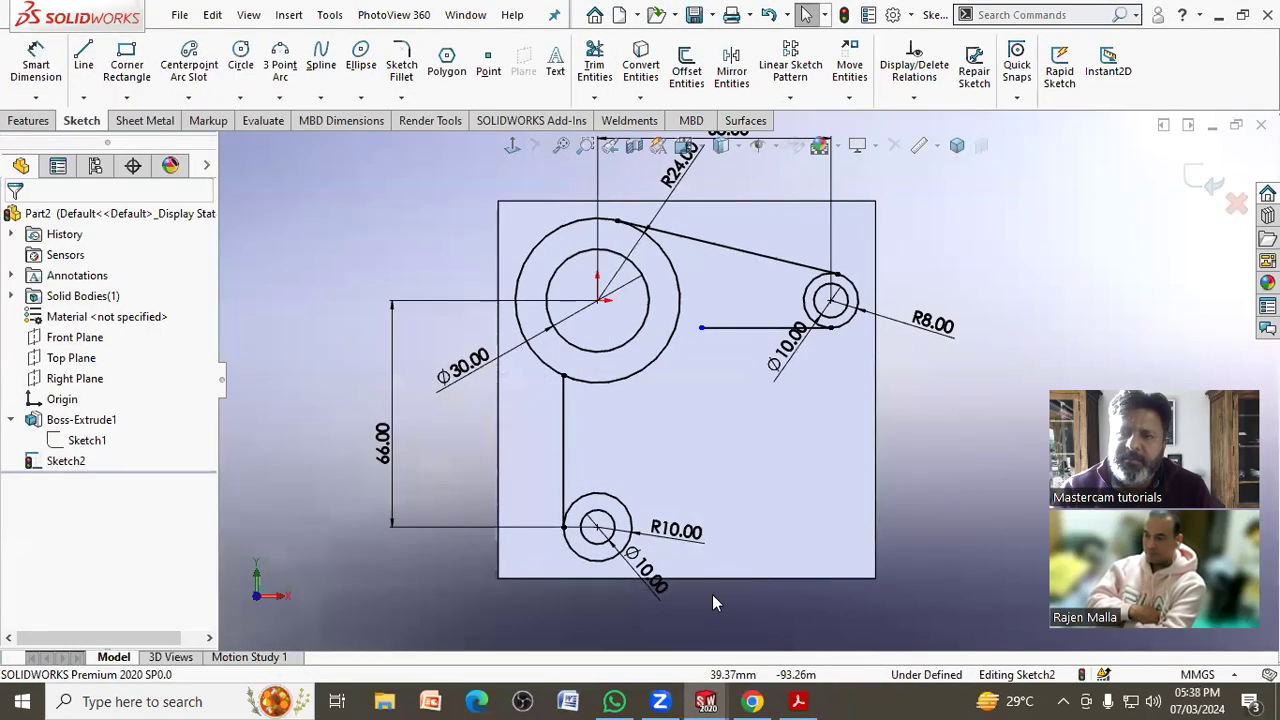
- Dimension the horizontal line's left end 23.00 mm from the large circle's centre
{"action": "left_click", "coordinate": [57, 86]}
{"action": "left_click", "coordinate": [598, 300]}
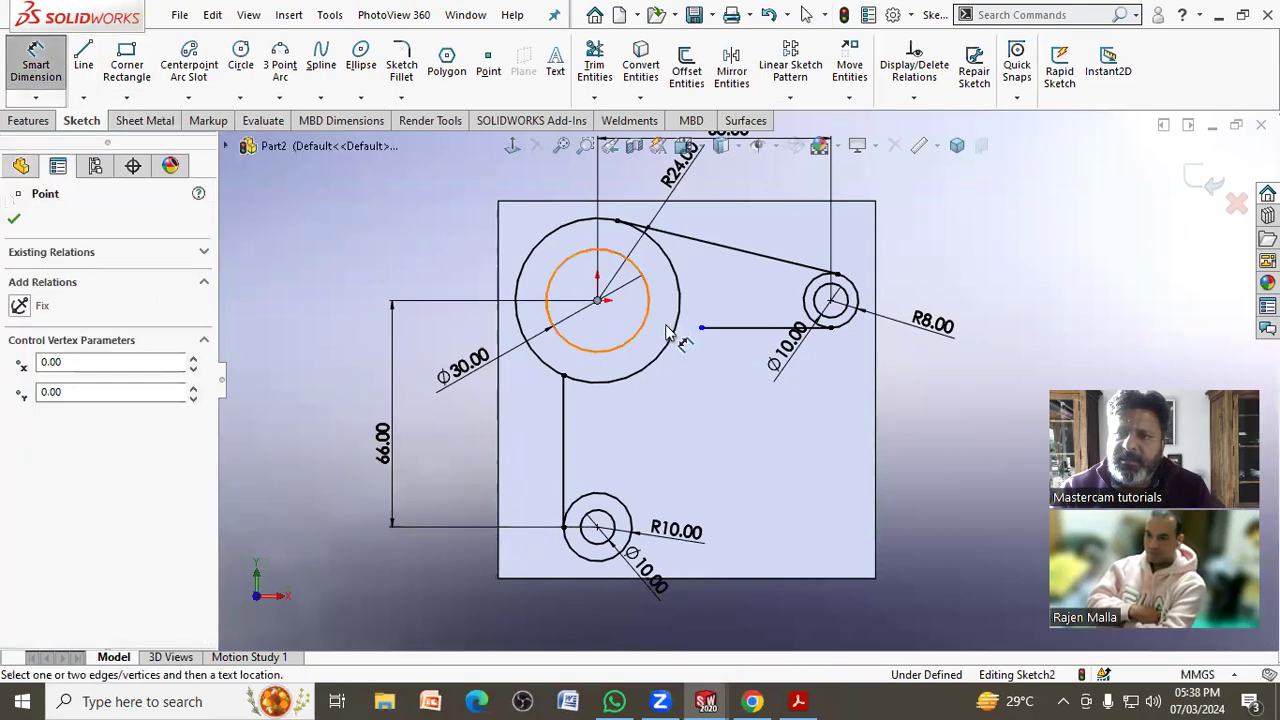
{"action": "left_click", "coordinate": [701, 328]}
{"action": "left_click", "coordinate": [666, 416]}
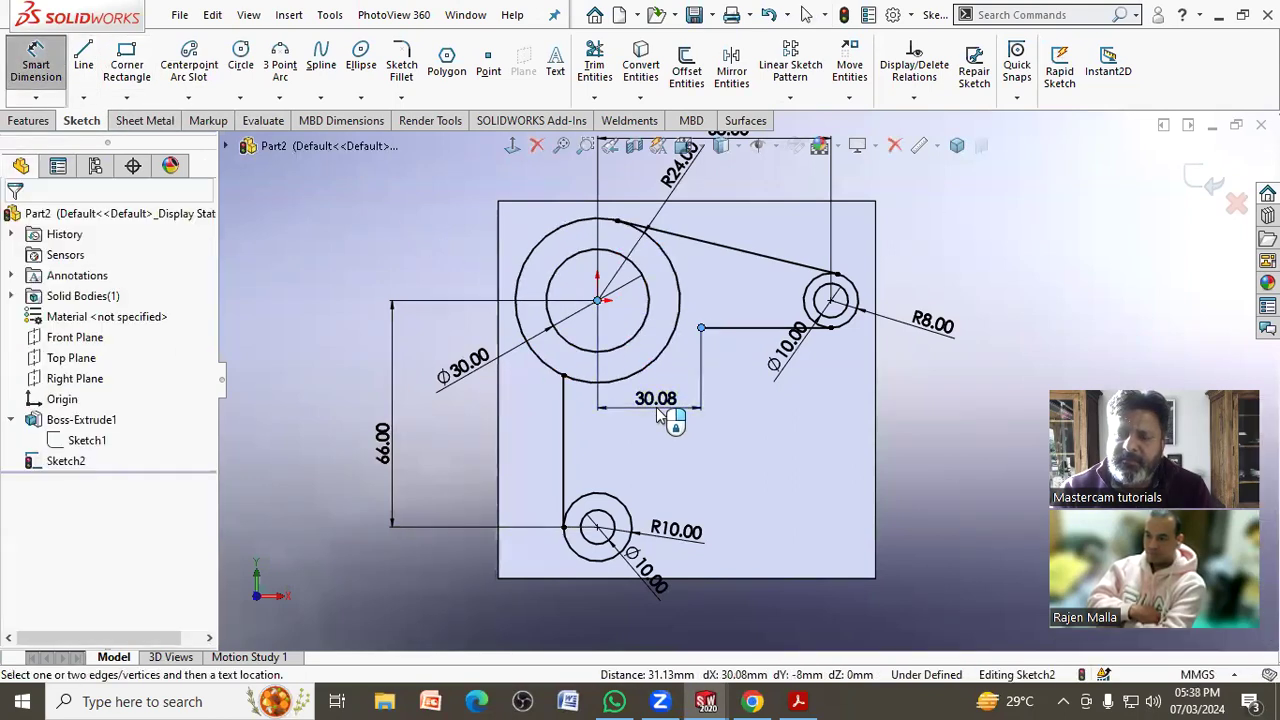
{"action": "left_click", "coordinate": [660, 416]}
{"action": "key", "text": "Return"}
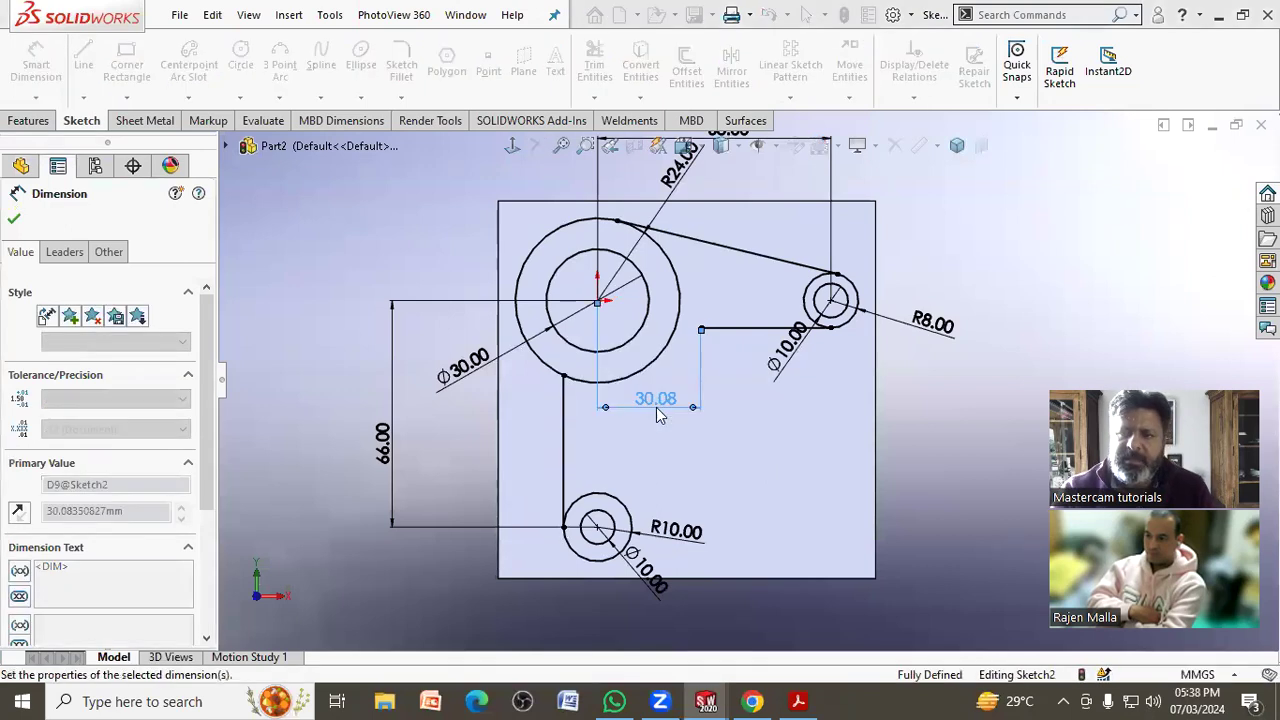
{"action": "left_click", "coordinate": [903, 444]}
{"action": "key", "text": "Escape"}
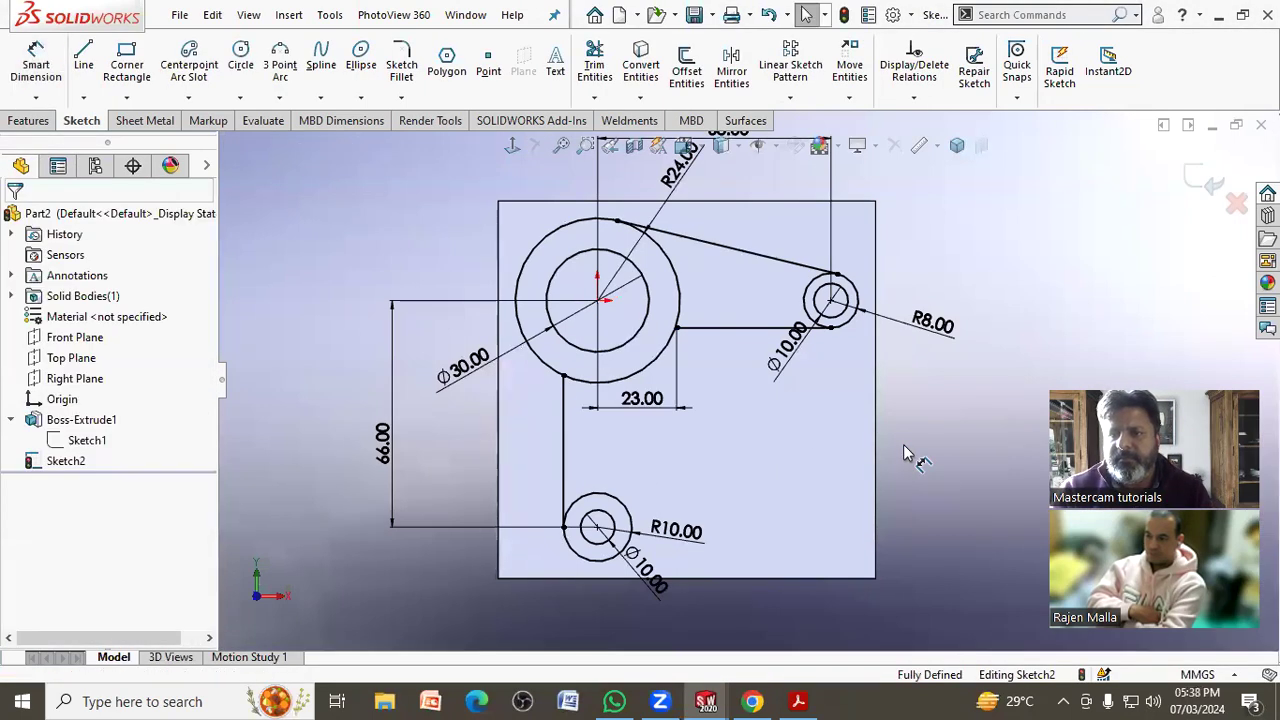
- Draw a line down from the horizontal line's end, tangent to the bottom R10 circle
{"action": "left_click", "coordinate": [84, 64]}
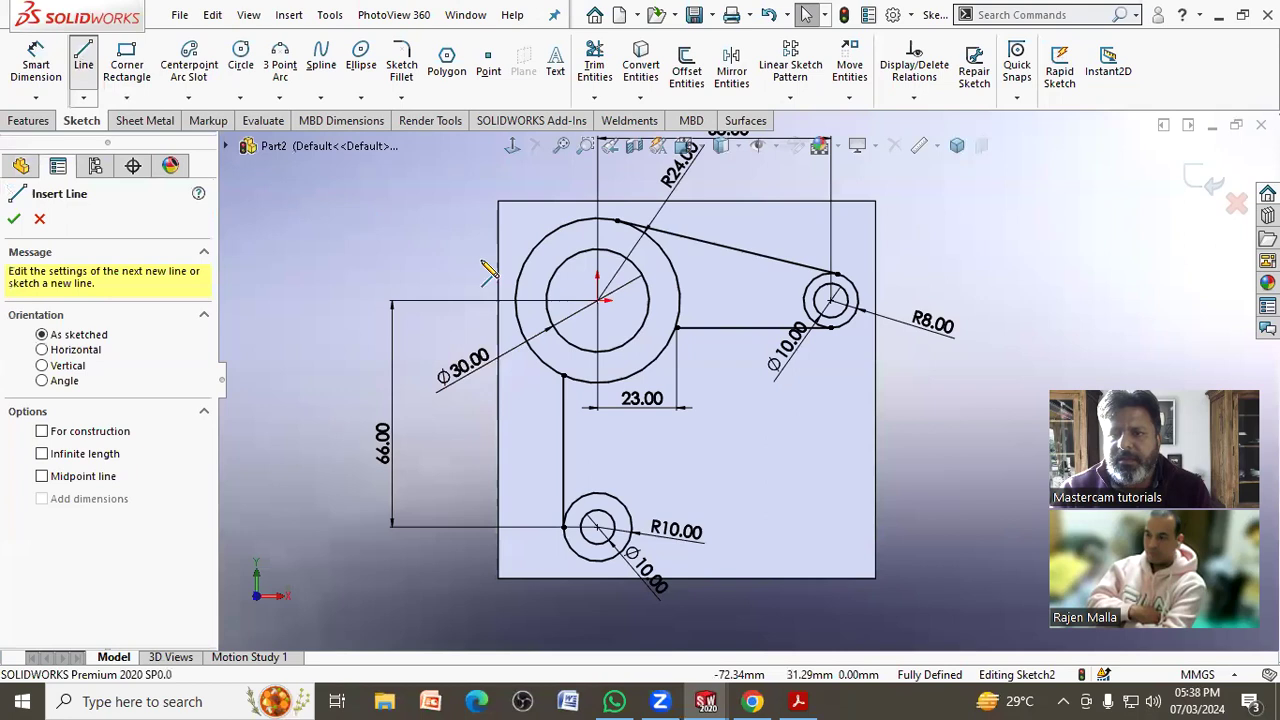
{"action": "left_click", "coordinate": [677, 329]}
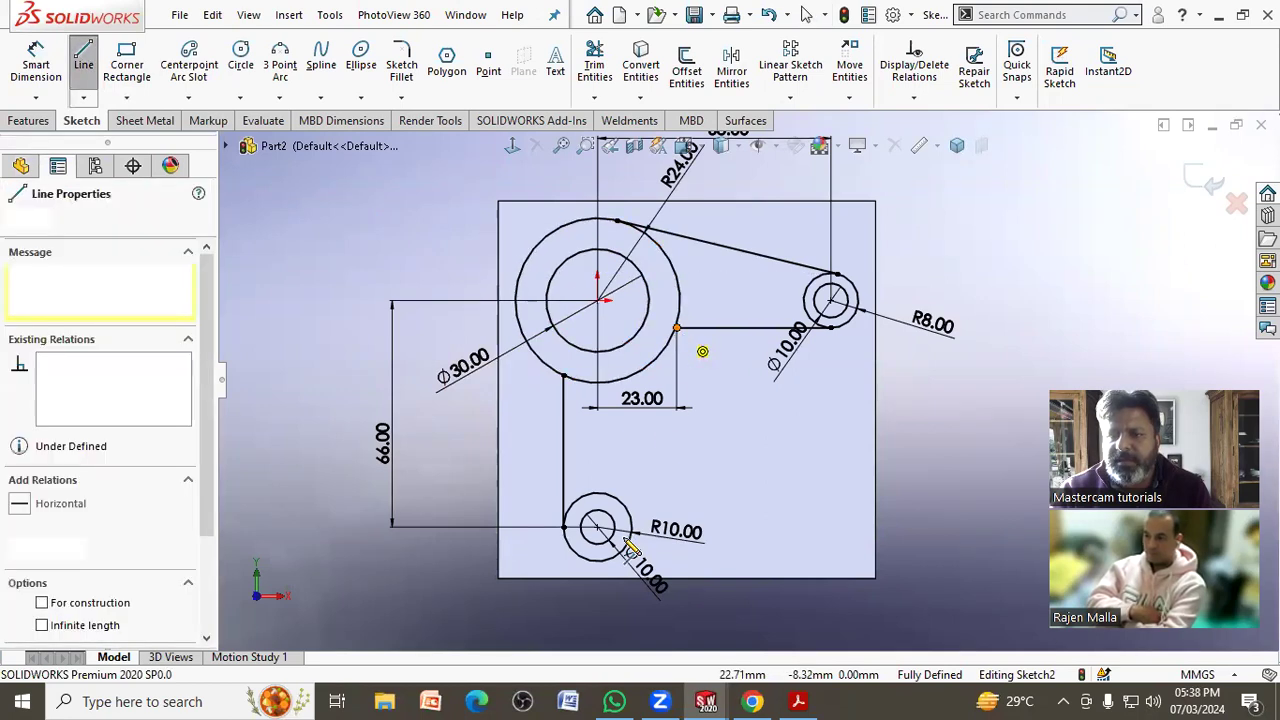
{"action": "left_click", "coordinate": [617, 622]}
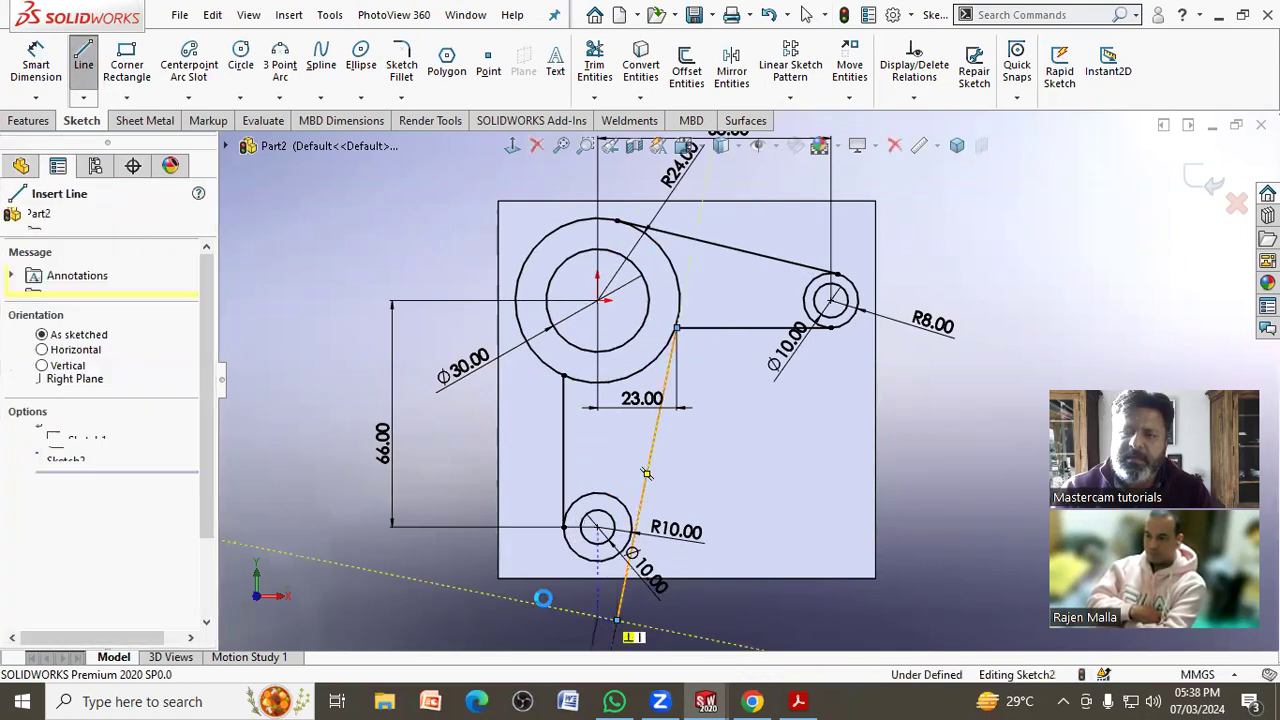
{"action": "key", "text": "Escape"}
{"action": "scroll", "coordinate": [602, 625], "scroll_direction": "down", "scroll_amount": 3}
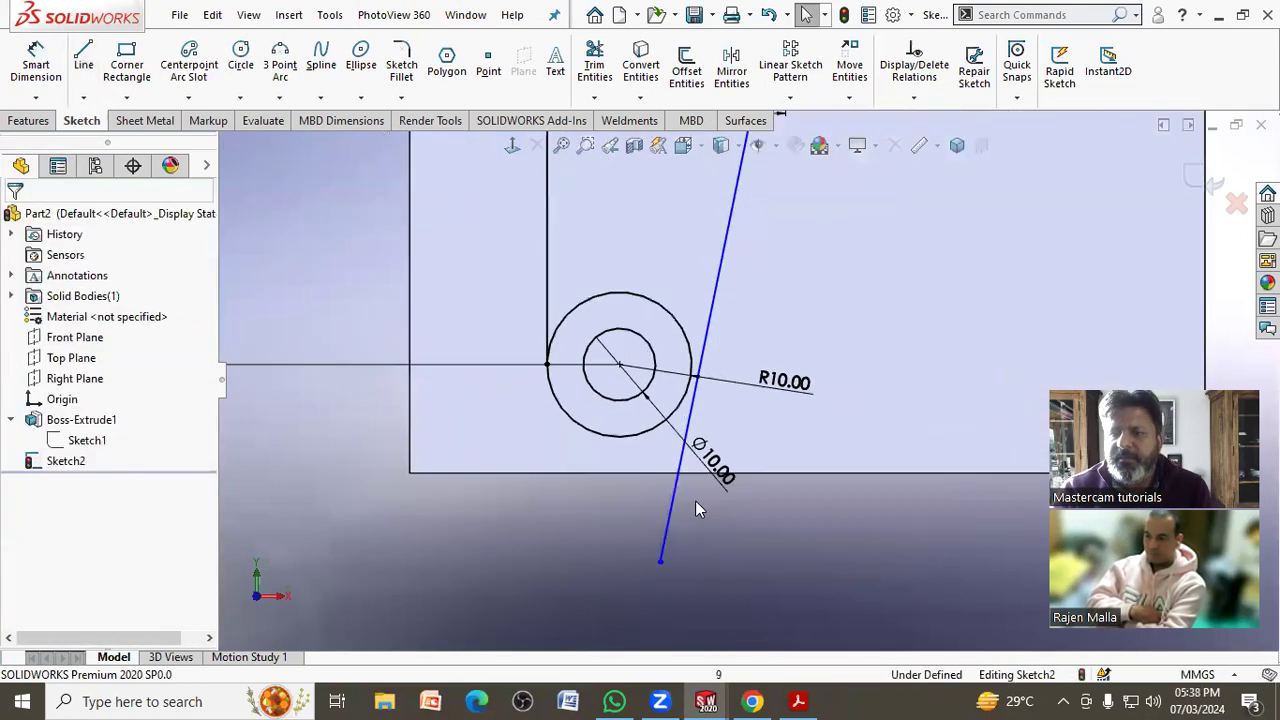
{"action": "left_click", "coordinate": [696, 345]}
{"action": "left_click", "coordinate": [685, 335], "text": "ctrl"}
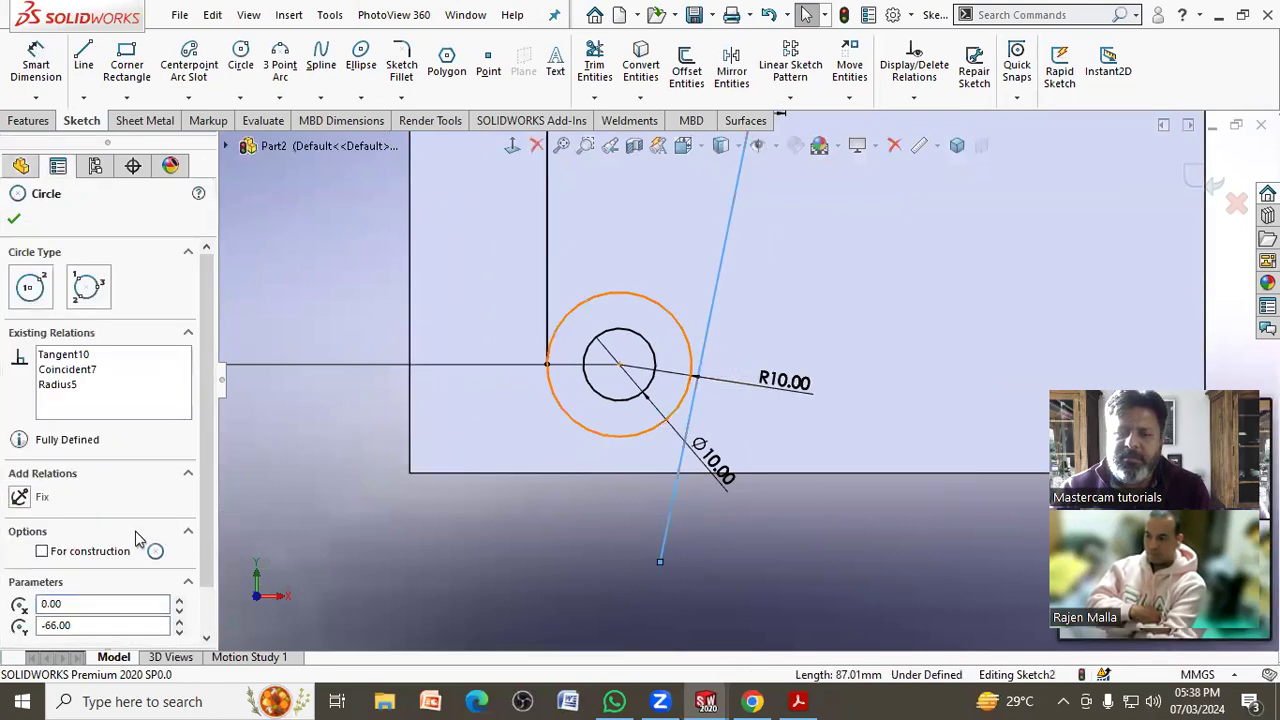
{"action": "left_click", "coordinate": [19, 523]}
{"action": "left_click", "coordinate": [446, 547]}
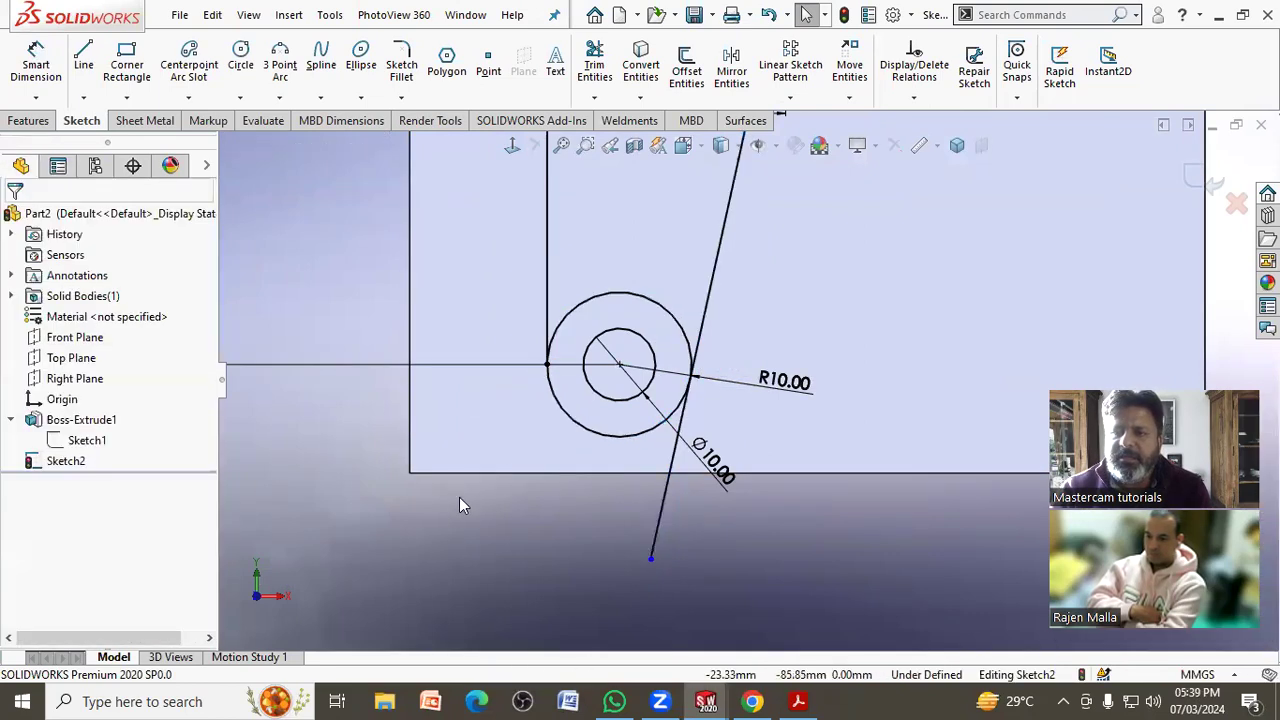
{"action": "left_click", "coordinate": [596, 68]}
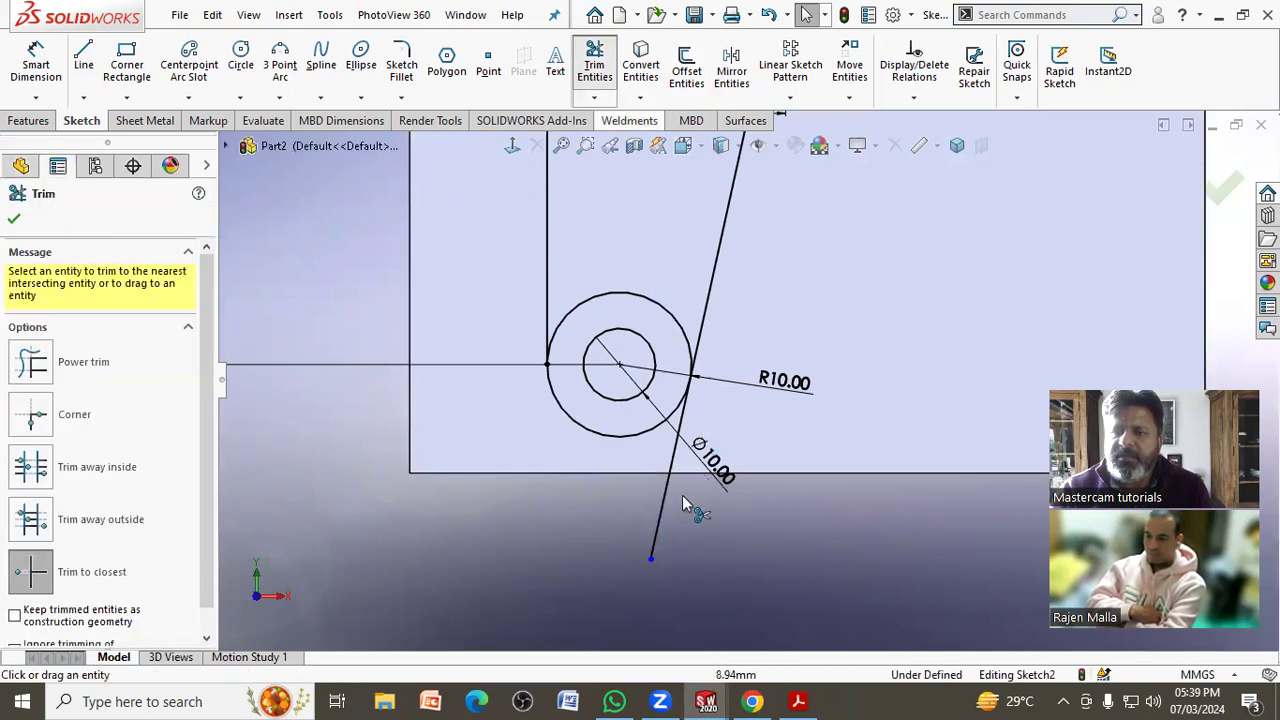
- Trim the slanted line's tail, the R24 circle's right arc and the R10 circle's upper arc
{"action": "left_click", "coordinate": [659, 528]}
{"action": "scroll", "coordinate": [678, 506], "scroll_direction": "up", "scroll_amount": 3}
{"action": "scroll", "coordinate": [716, 478], "scroll_direction": "up", "scroll_amount": 2}
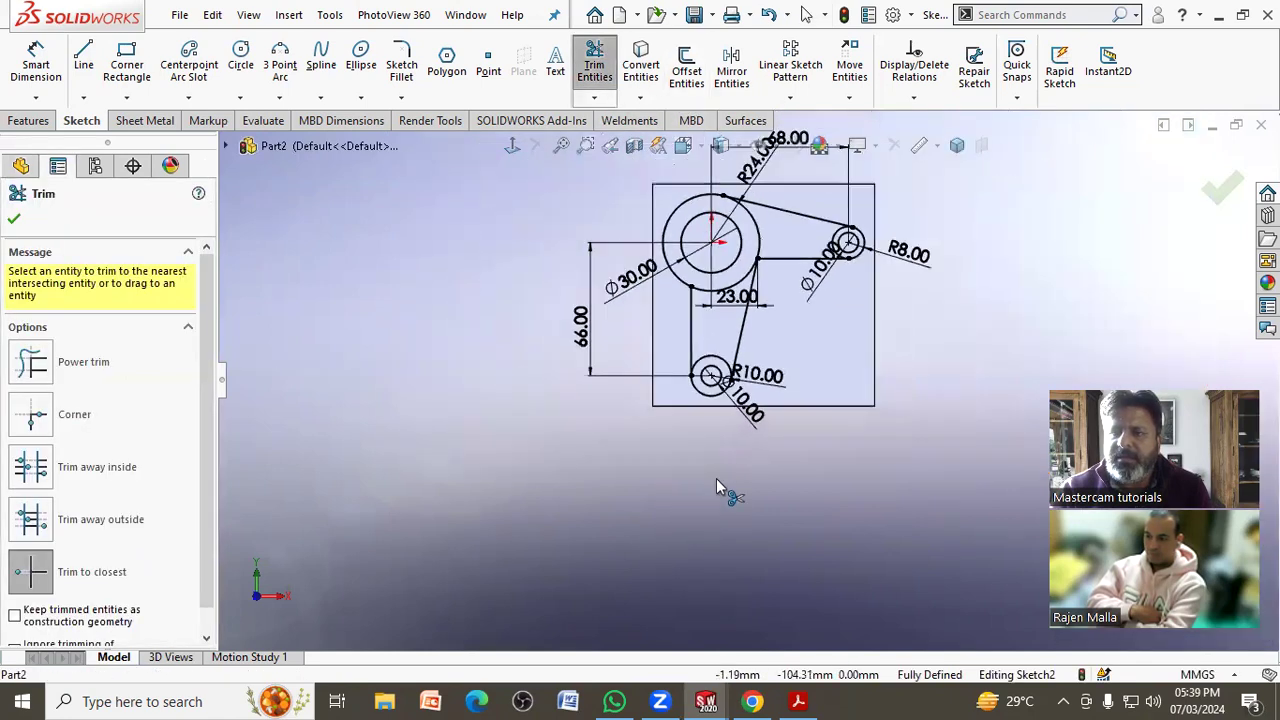
{"action": "scroll", "coordinate": [676, 282], "scroll_direction": "down", "scroll_amount": 3}
{"action": "left_click", "coordinate": [633, 272]}
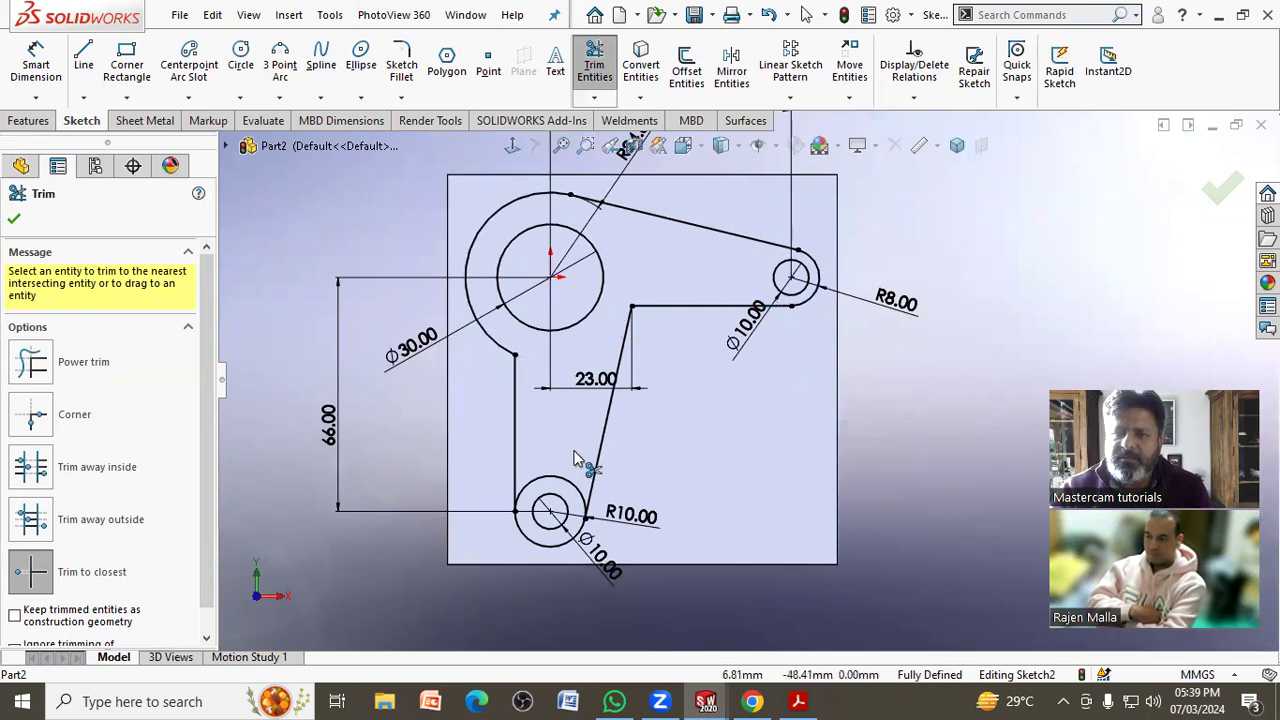
{"action": "left_click", "coordinate": [565, 485]}
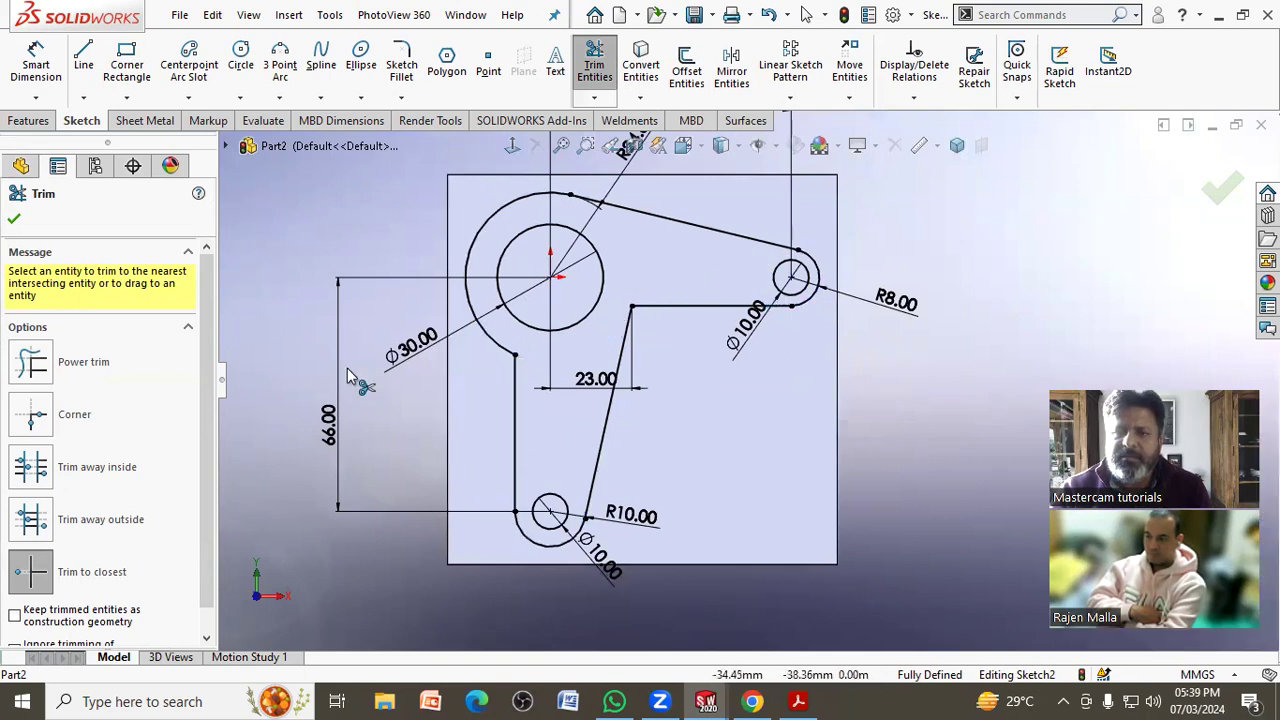
{"action": "left_click", "coordinate": [14, 221]}
{"action": "left_click", "coordinate": [792, 701]}
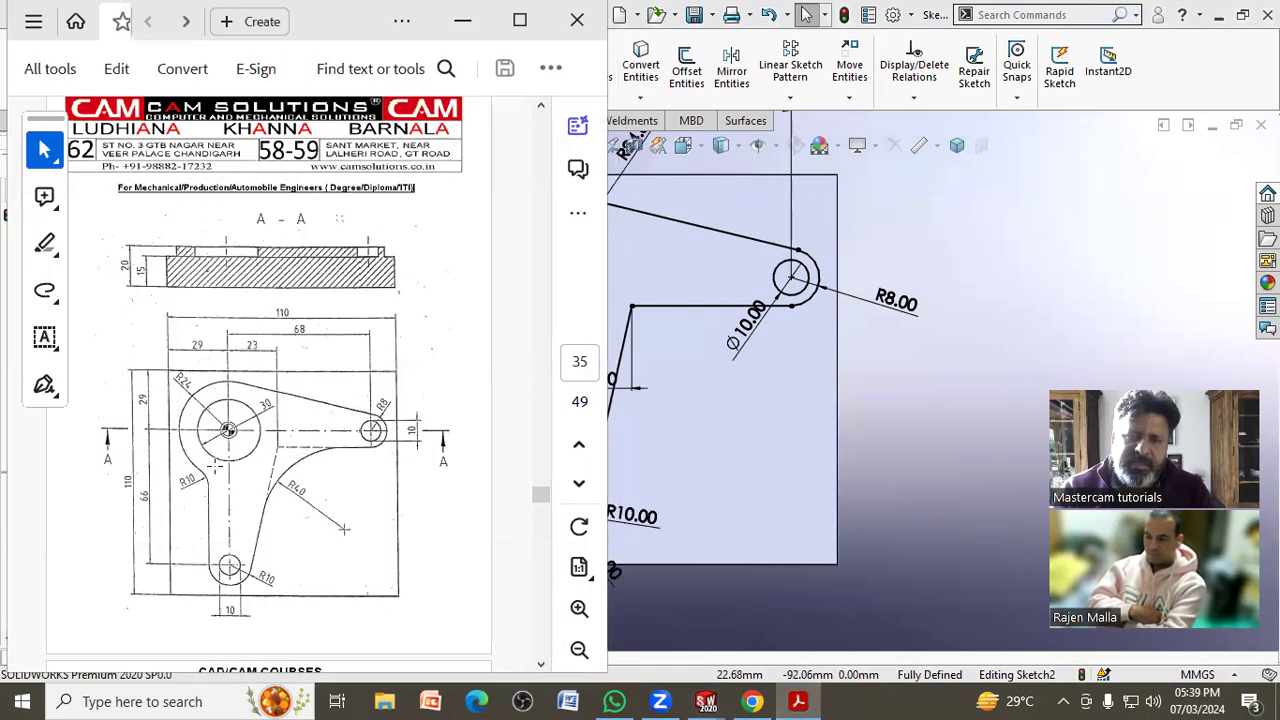
{"action": "left_click", "coordinate": [909, 398]}
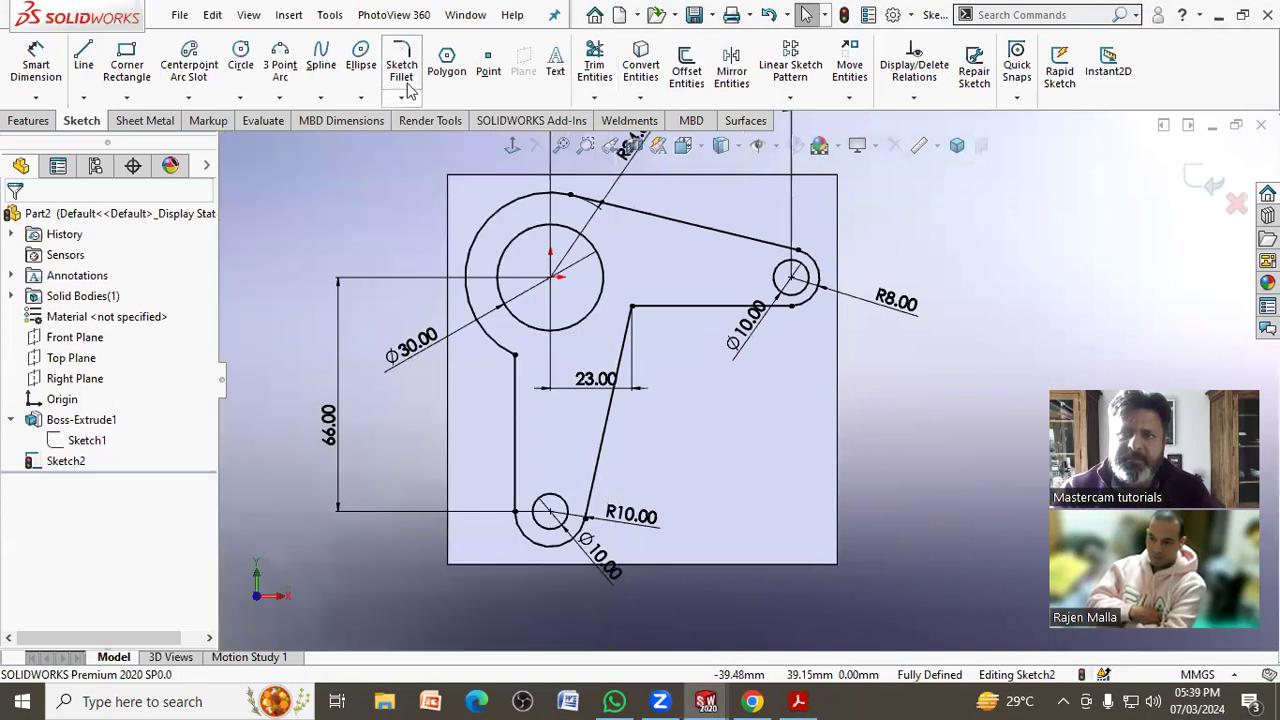
- Fillet the corner below the large circle at R10 and the inner corner between the lines at R40
{"action": "left_click", "coordinate": [410, 65]}
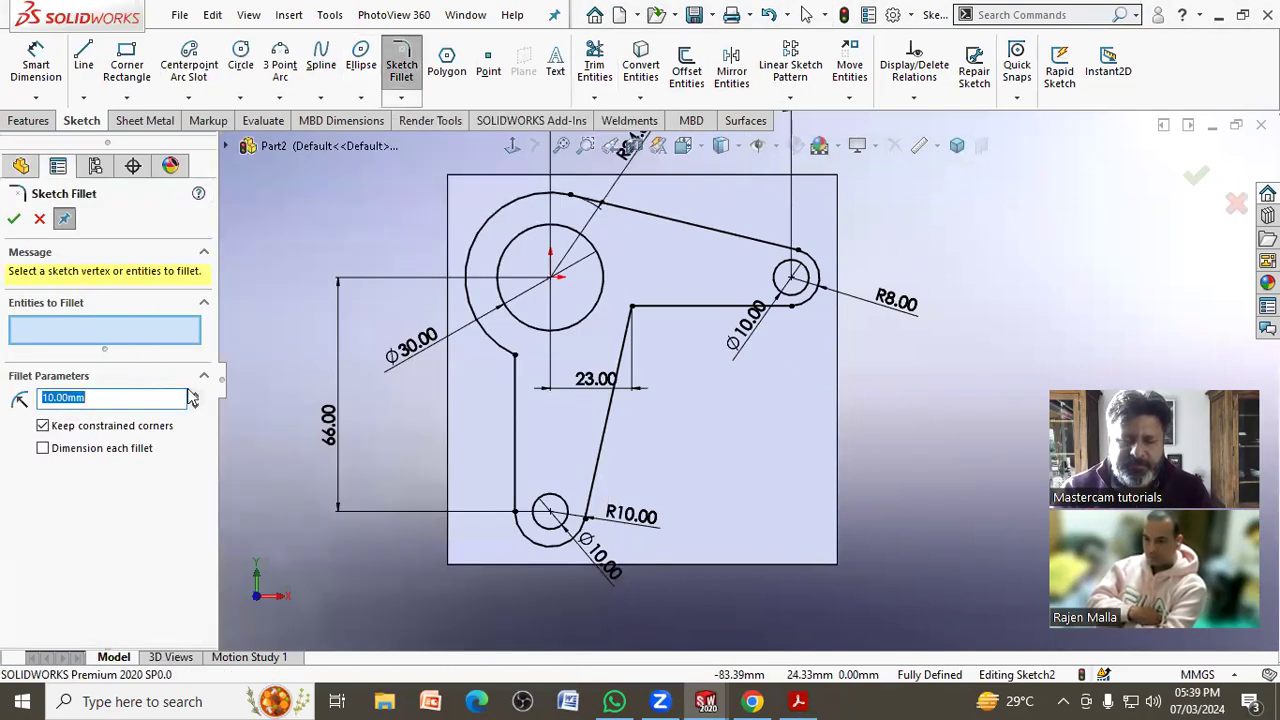
{"action": "left_click", "coordinate": [514, 357]}
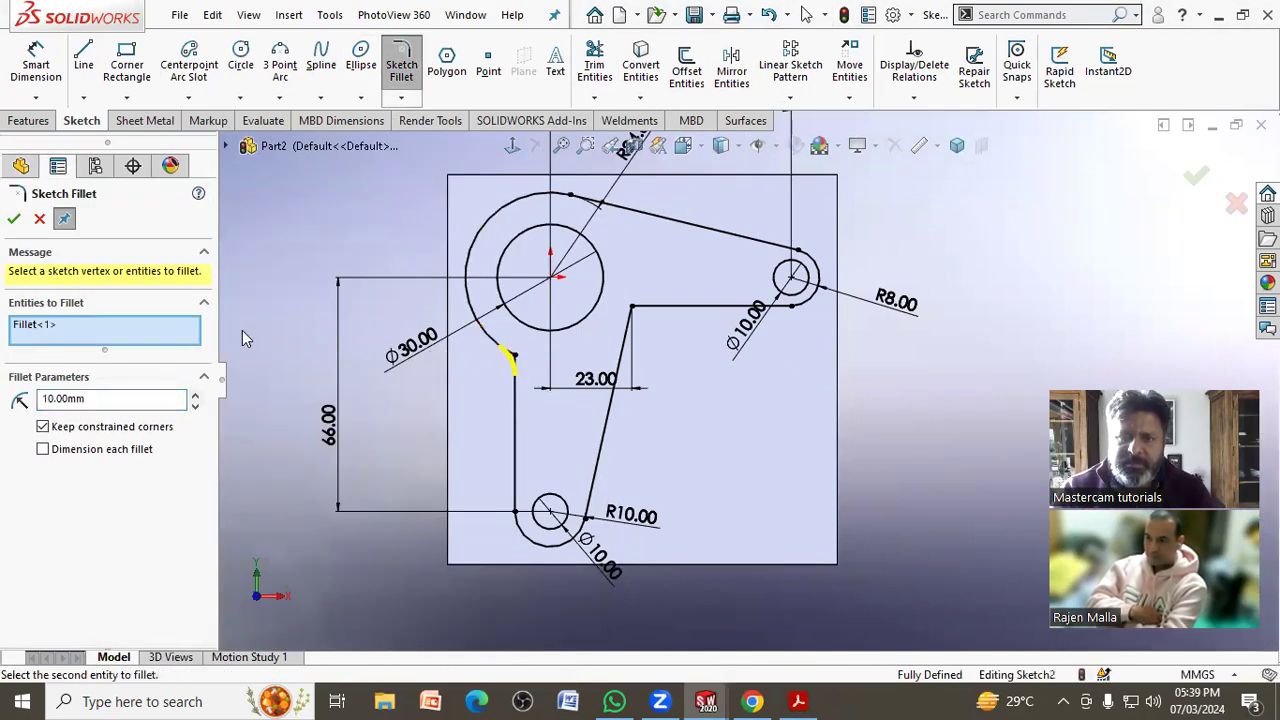
{"action": "left_click", "coordinate": [14, 218]}
{"action": "type", "text": "40"}
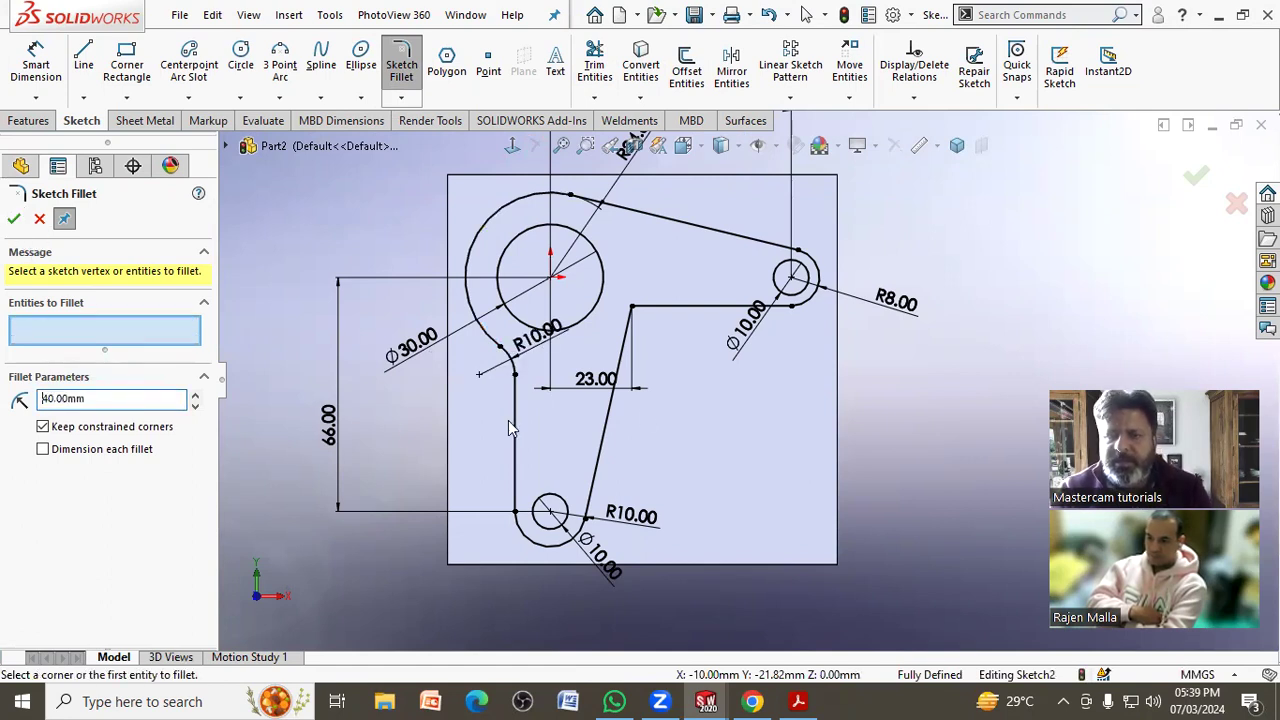
{"action": "left_click", "coordinate": [632, 309]}
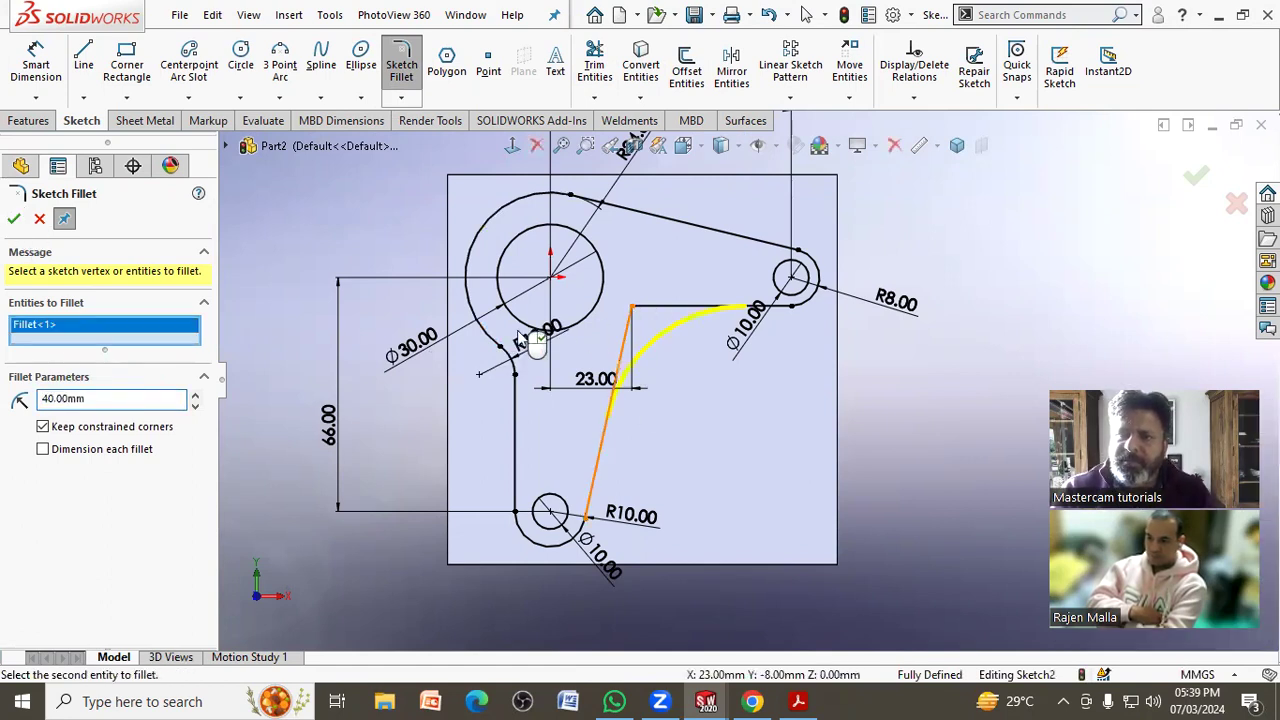
{"action": "left_click", "coordinate": [14, 219]}
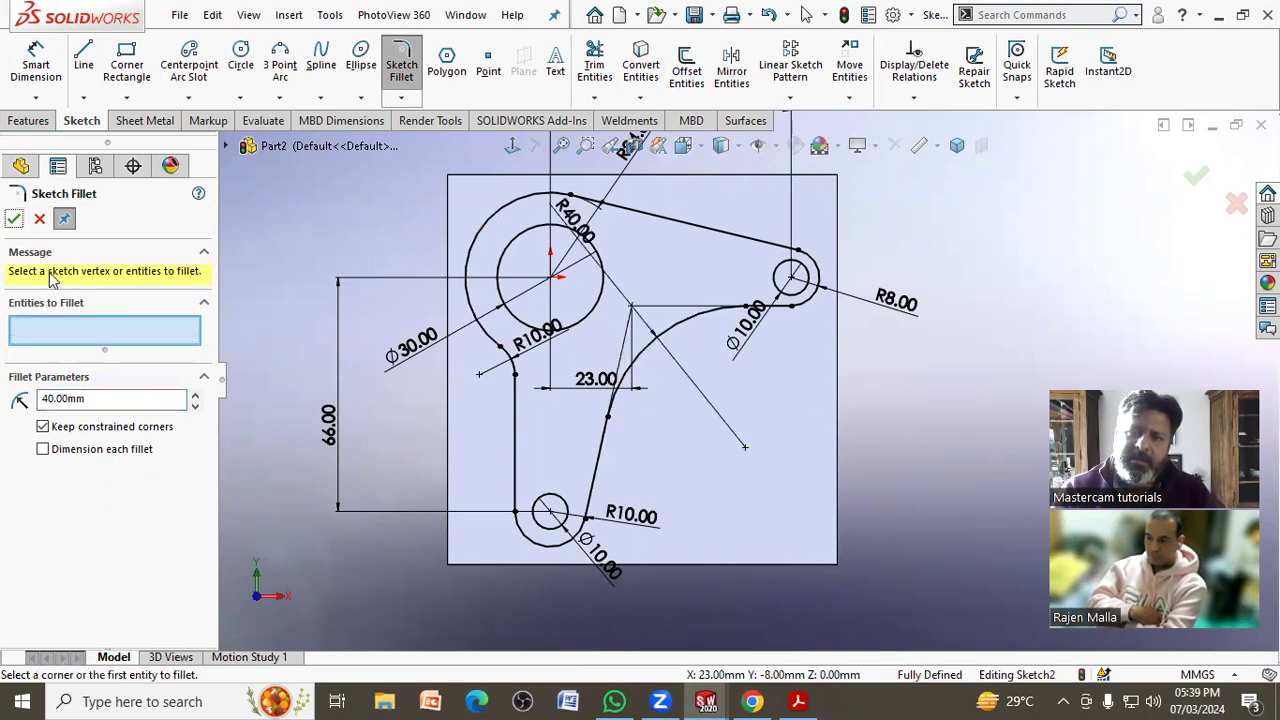
{"action": "left_click", "coordinate": [14, 219]}
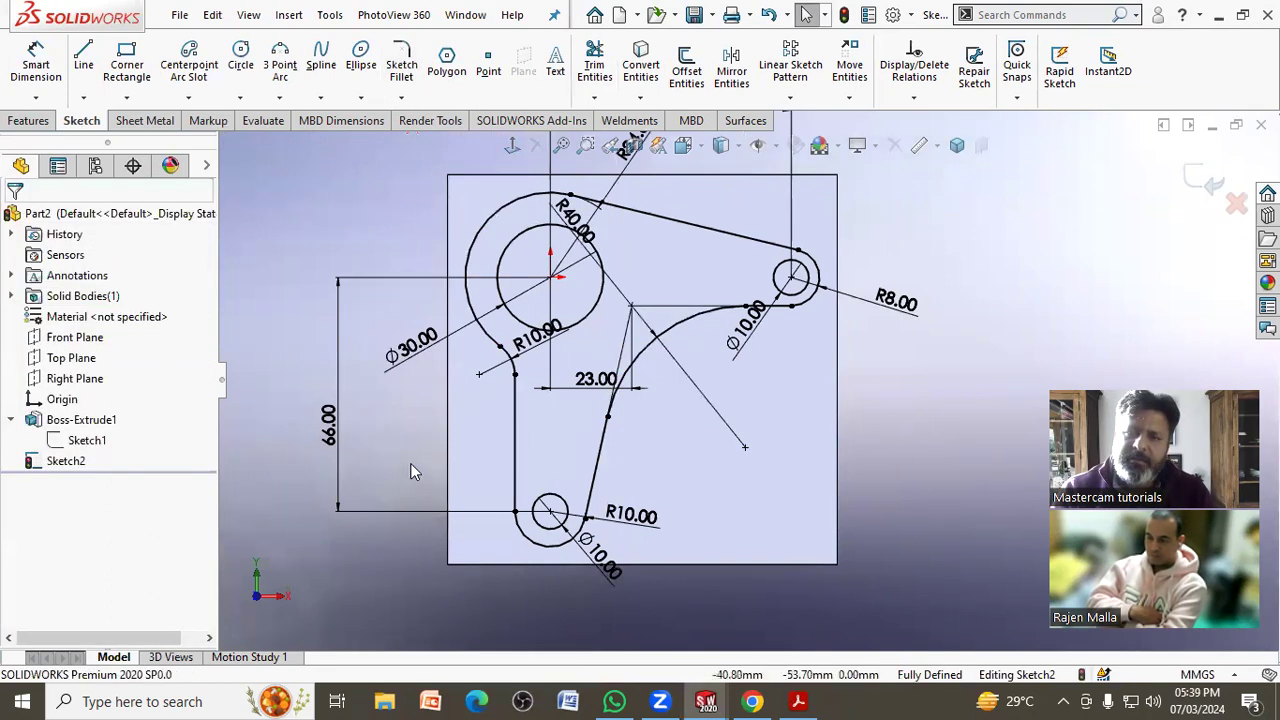
- Move the R40, 23.00, 68.00 and Ø10.00 dimensions to clear spots around the profile
{"action": "left_click_drag", "start_coordinate": [578, 228], "coordinate": [705, 385]}
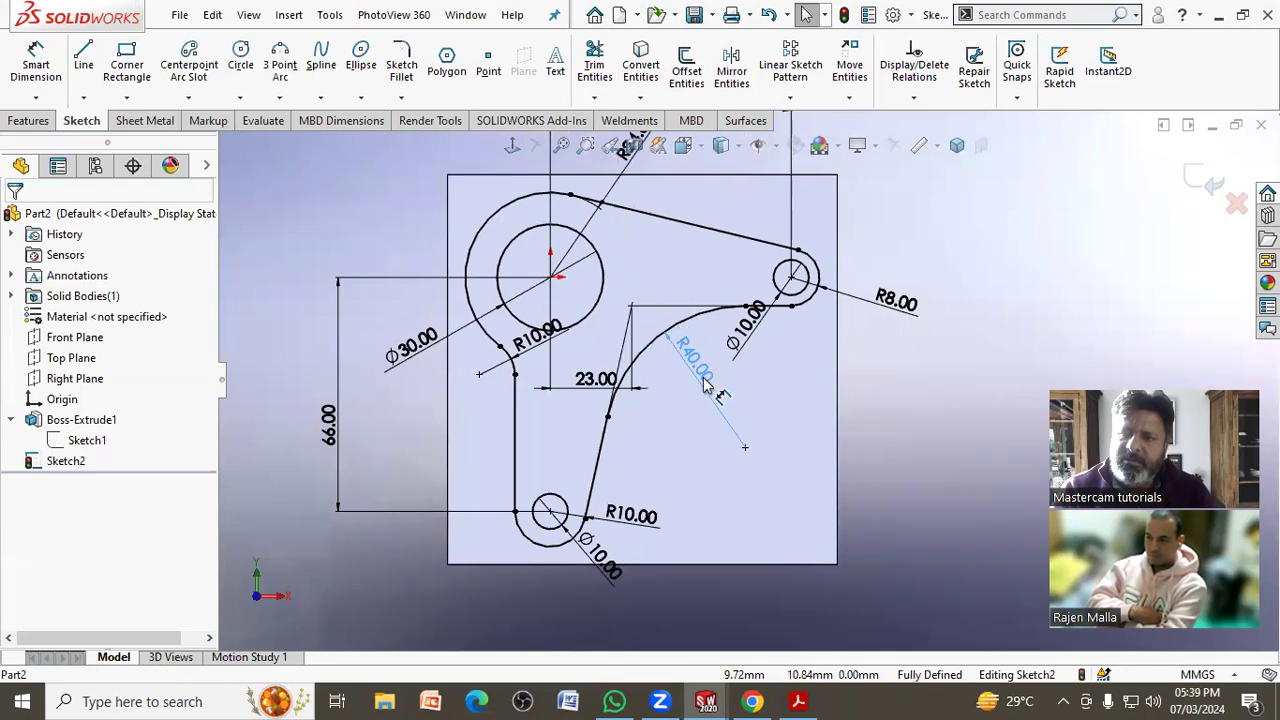
{"action": "scroll", "coordinate": [747, 379], "scroll_direction": "up", "scroll_amount": 2}
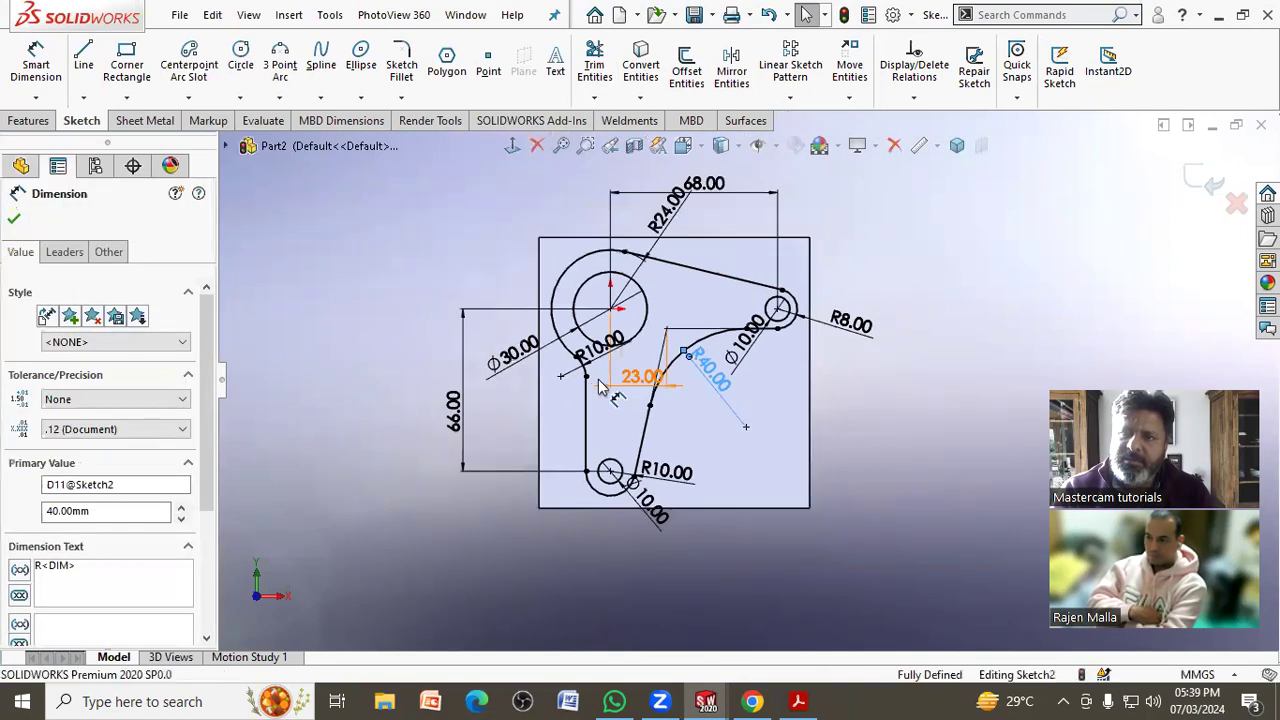
{"action": "left_click_drag", "start_coordinate": [640, 383], "coordinate": [638, 177]}
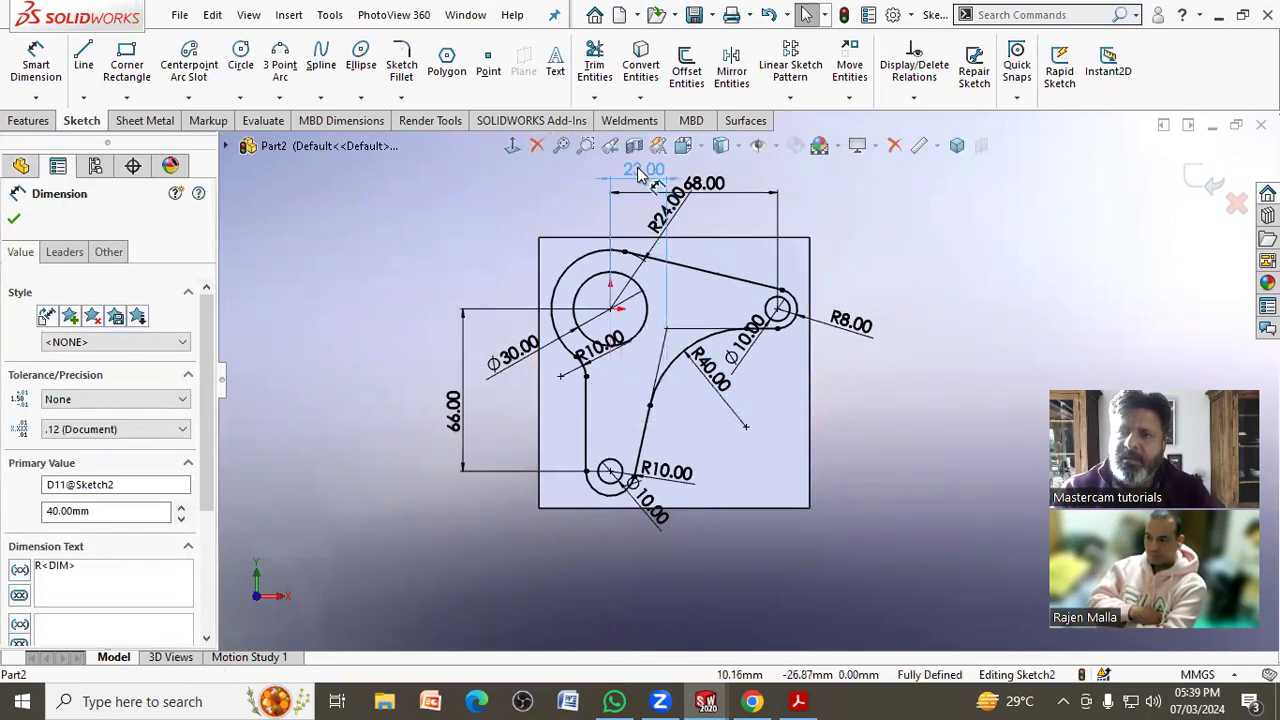
{"action": "scroll", "coordinate": [701, 340], "scroll_direction": "up", "scroll_amount": 3}
{"action": "scroll", "coordinate": [730, 280], "scroll_direction": "down", "scroll_amount": 2}
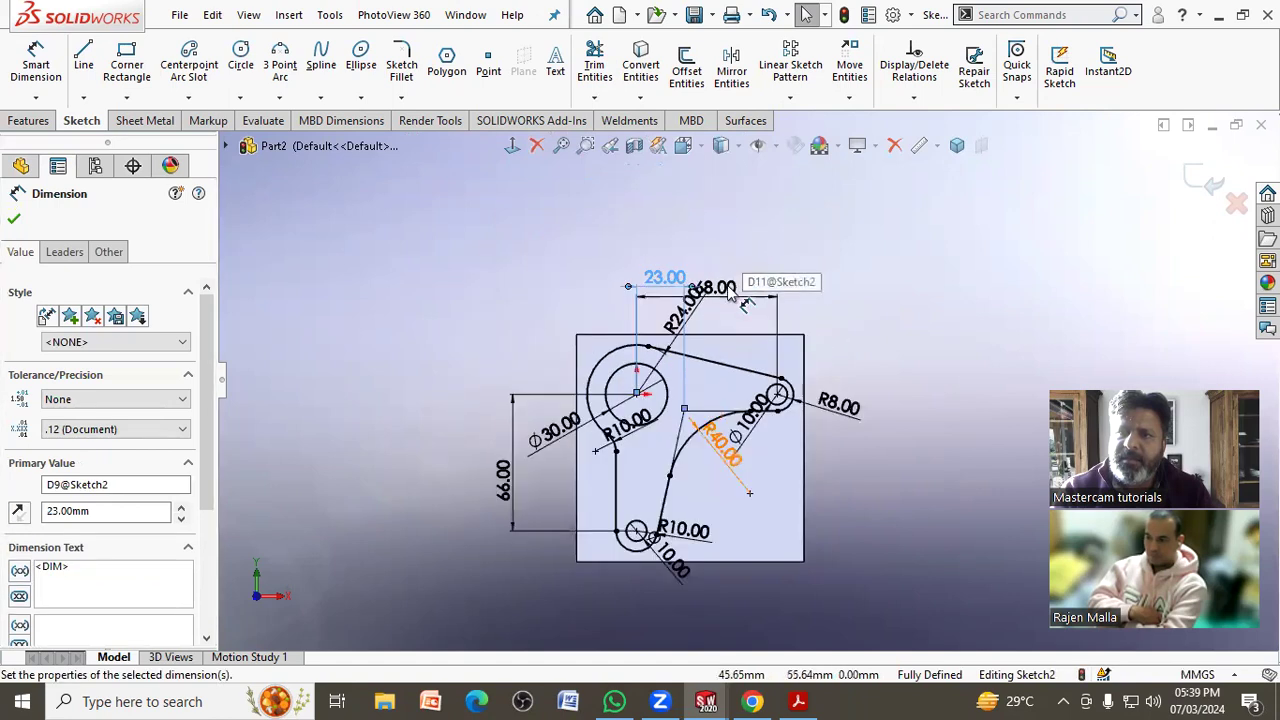
{"action": "left_click_drag", "start_coordinate": [725, 275], "coordinate": [731, 260]}
{"action": "mouse_move", "coordinate": [757, 410]}
{"action": "left_mouse_down"}
{"action": "mouse_move", "coordinate": [840, 477]}
{"action": "mouse_move", "coordinate": [830, 445]}
{"action": "left_mouse_up"}
{"action": "scroll", "coordinate": [640, 430], "scroll_direction": "down", "scroll_amount": 3}
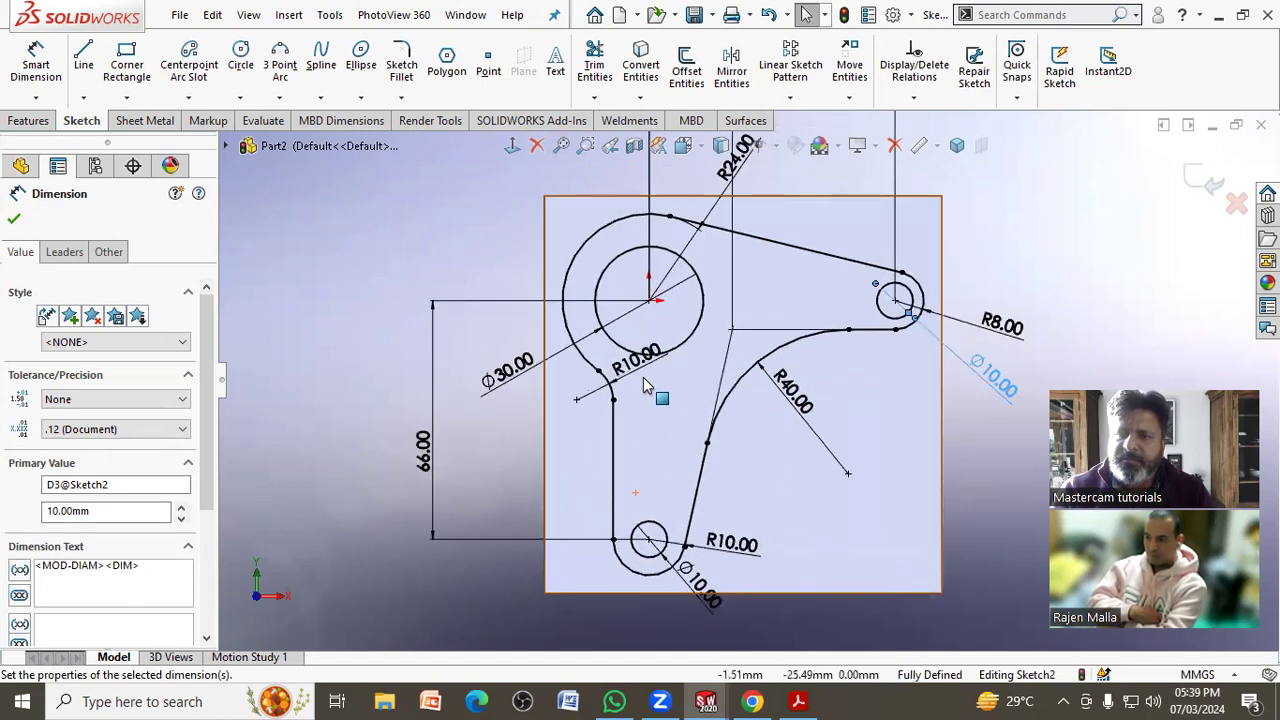
- Reposition the R10.00 and R24.00 dimensions clear of the outline and exit the sketch
{"action": "left_click", "coordinate": [645, 387]}
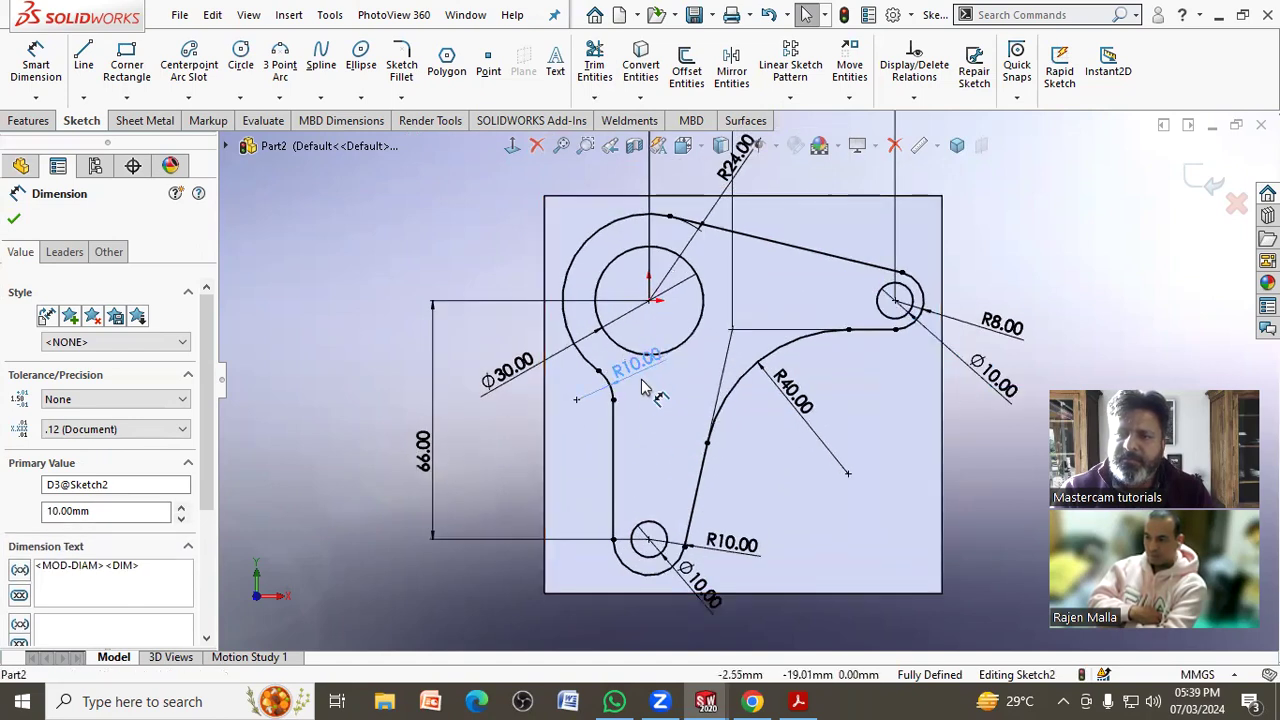
{"action": "left_click", "coordinate": [703, 600]}
{"action": "left_click_drag", "start_coordinate": [733, 543], "coordinate": [593, 628]}
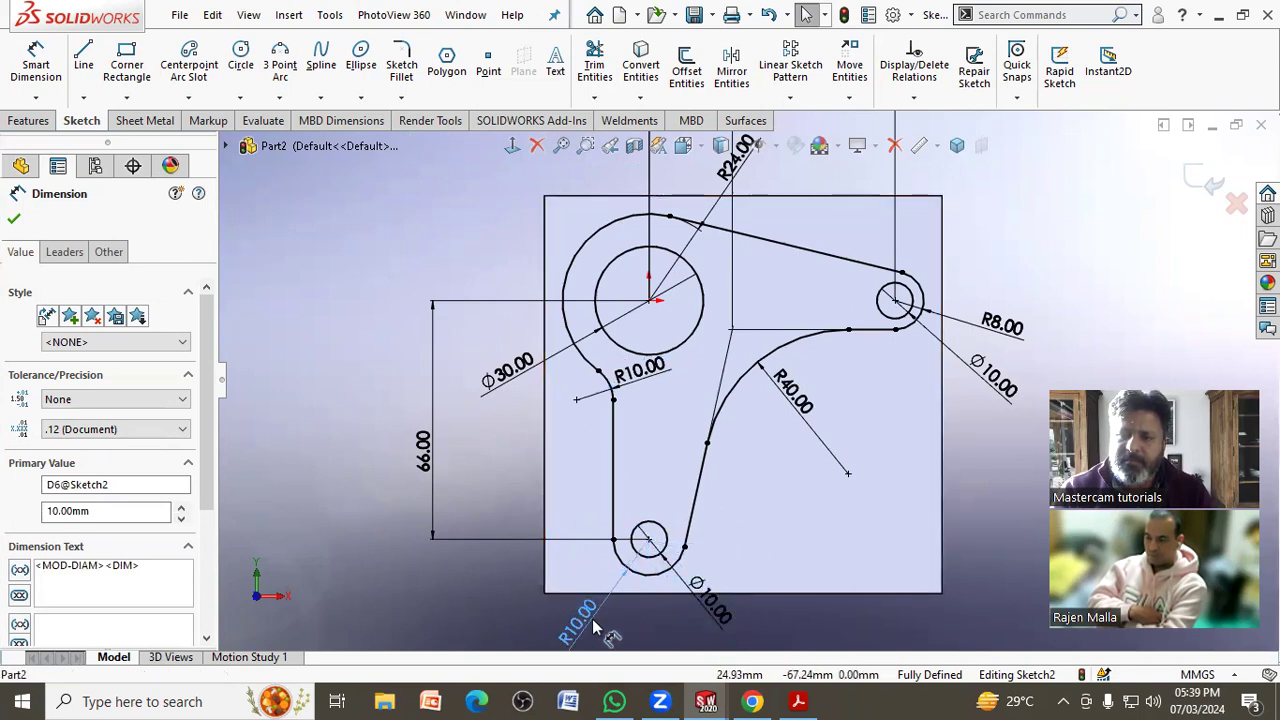
{"action": "left_click", "coordinate": [1005, 437]}
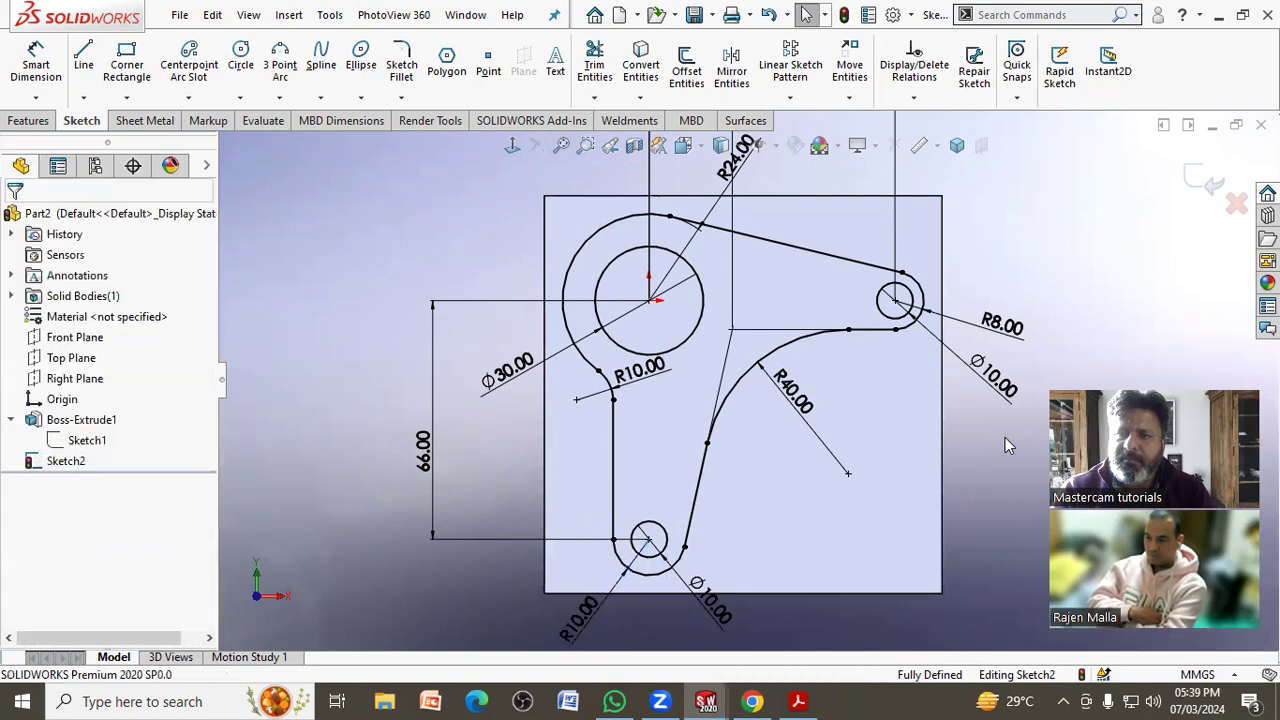
{"action": "scroll", "coordinate": [1020, 370], "scroll_direction": "up", "scroll_amount": 2}
{"action": "scroll", "coordinate": [1100, 260], "scroll_direction": "down", "scroll_amount": 1}
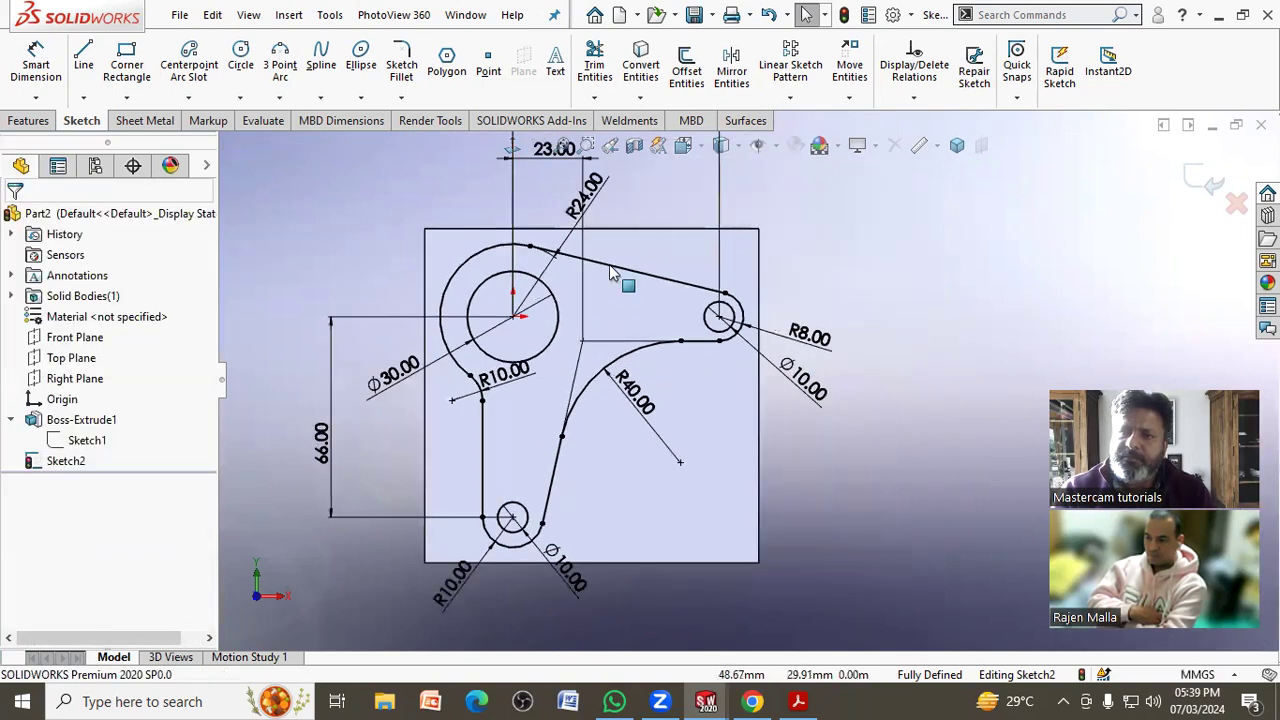
{"action": "scroll", "coordinate": [613, 272], "scroll_direction": "up", "scroll_amount": 1}
{"action": "mouse_move", "coordinate": [590, 210]}
{"action": "left_mouse_down"}
{"action": "mouse_move", "coordinate": [476, 262]}
{"action": "mouse_move", "coordinate": [380, 188]}
{"action": "mouse_move", "coordinate": [412, 192]}
{"action": "left_mouse_up"}
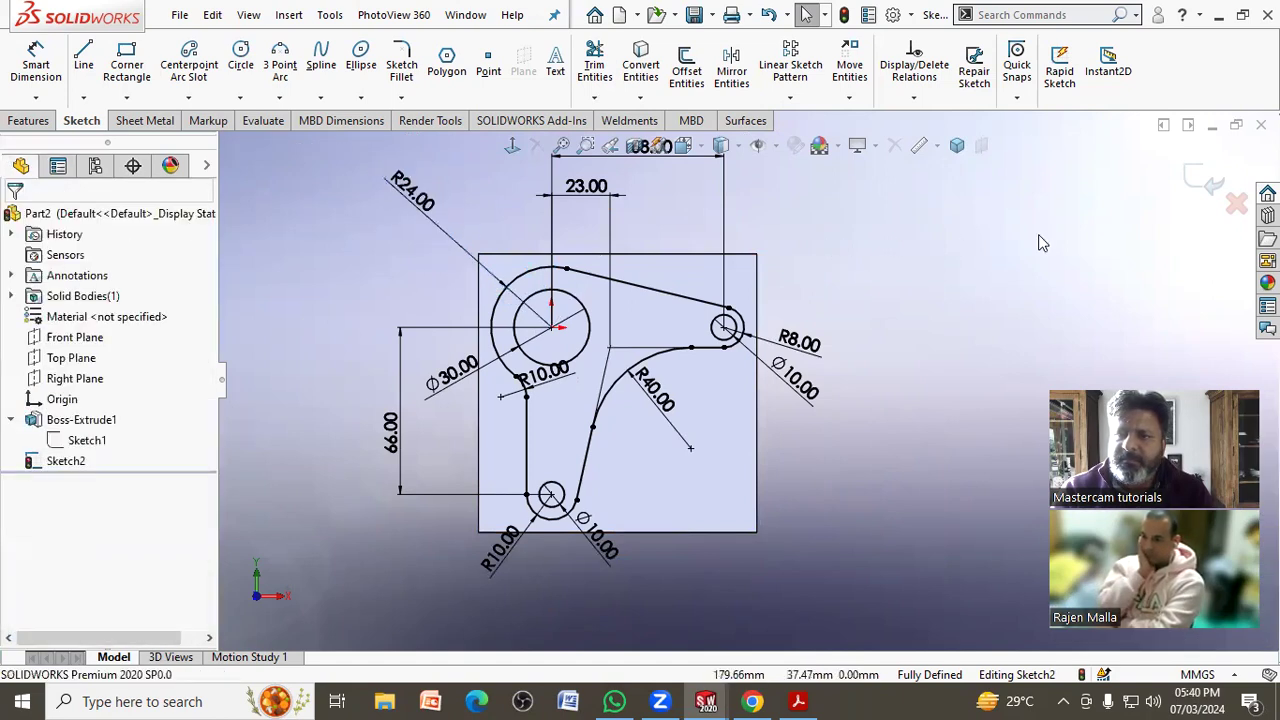
{"action": "left_click", "coordinate": [1210, 183]}
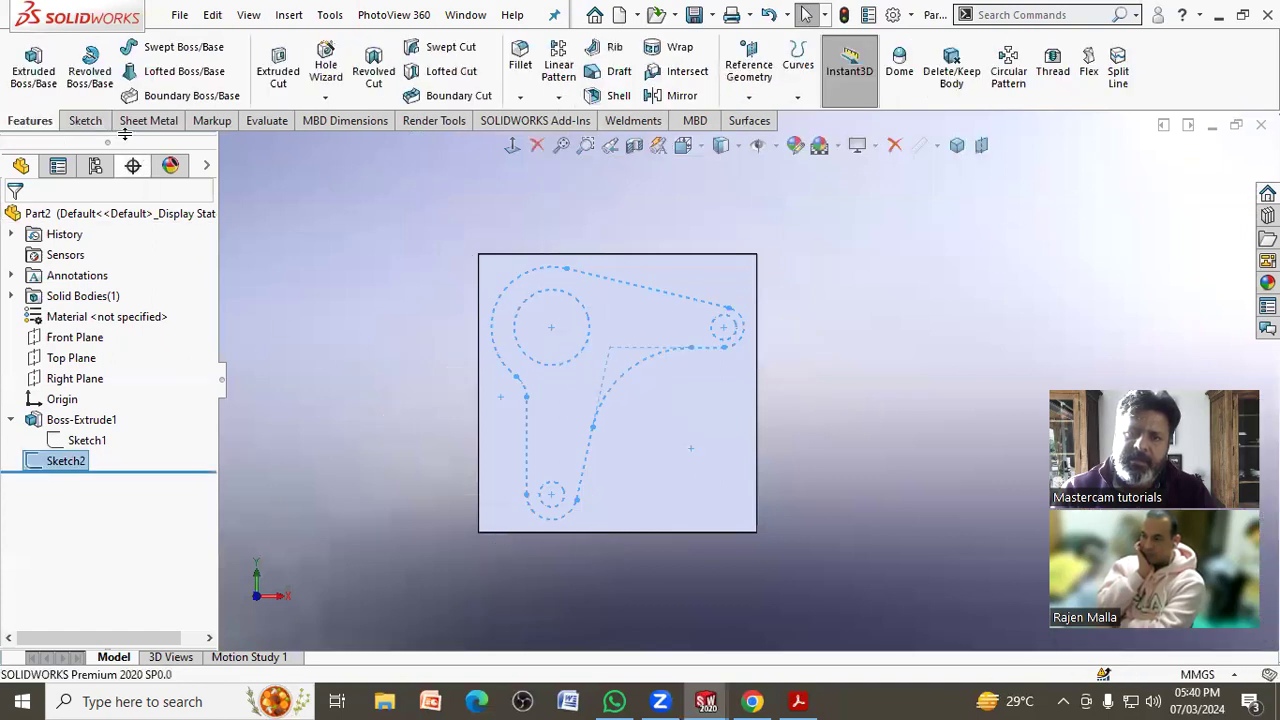
- Extrude the bracket sketch 5 mm up from the plate and orbit to inspect it
{"action": "left_click", "coordinate": [36, 80]}
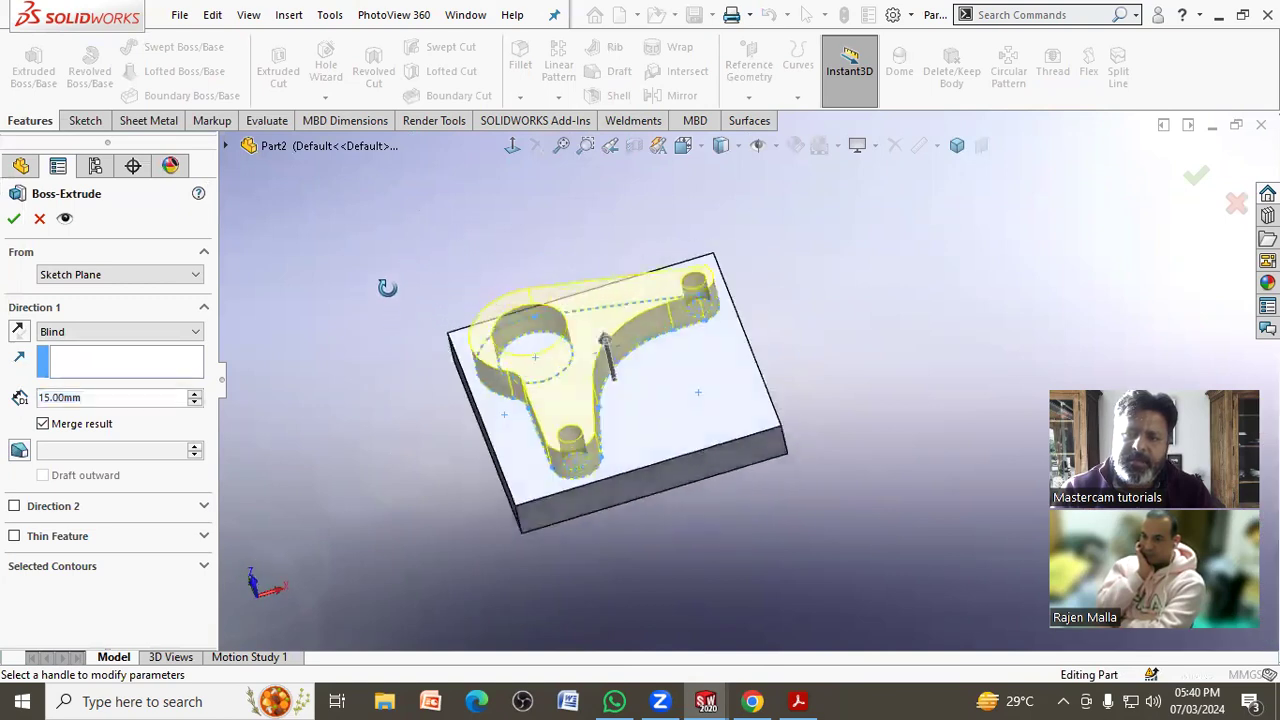
{"action": "left_click", "coordinate": [810, 700]}
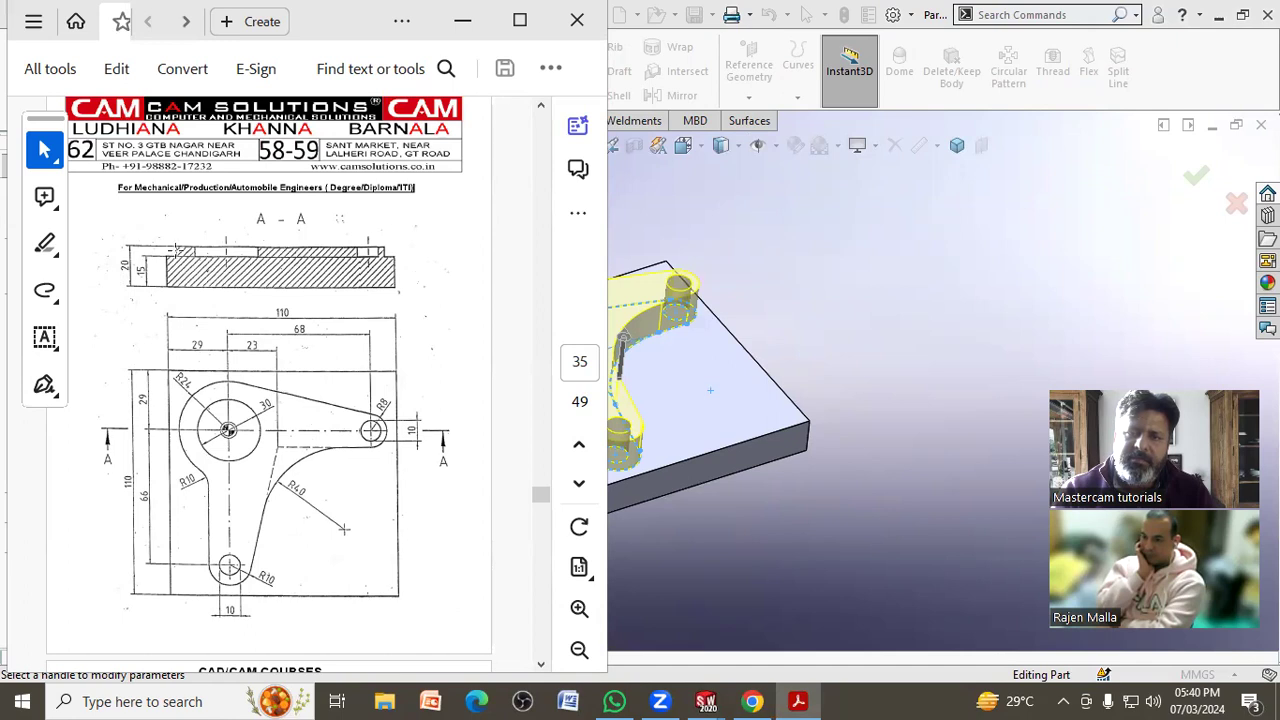
{"action": "left_click", "coordinate": [462, 21]}
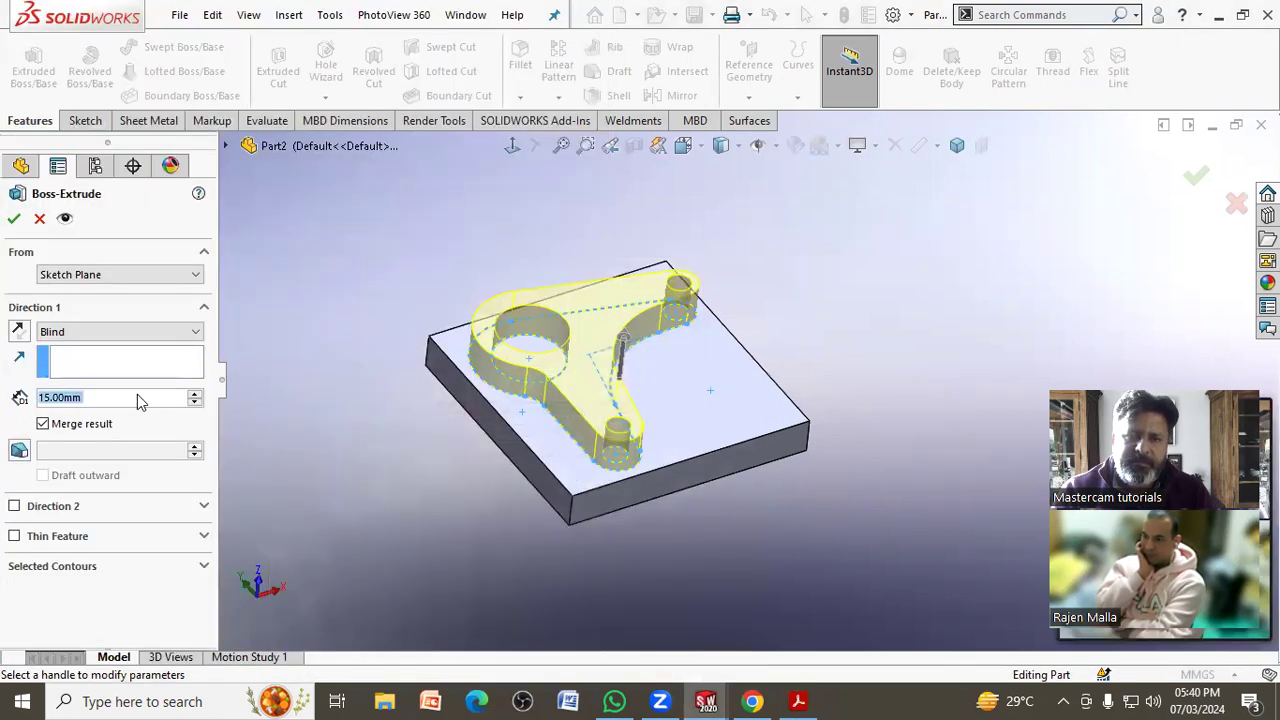
{"action": "double_click", "coordinate": [138, 395]}
{"action": "type", "text": "5"}
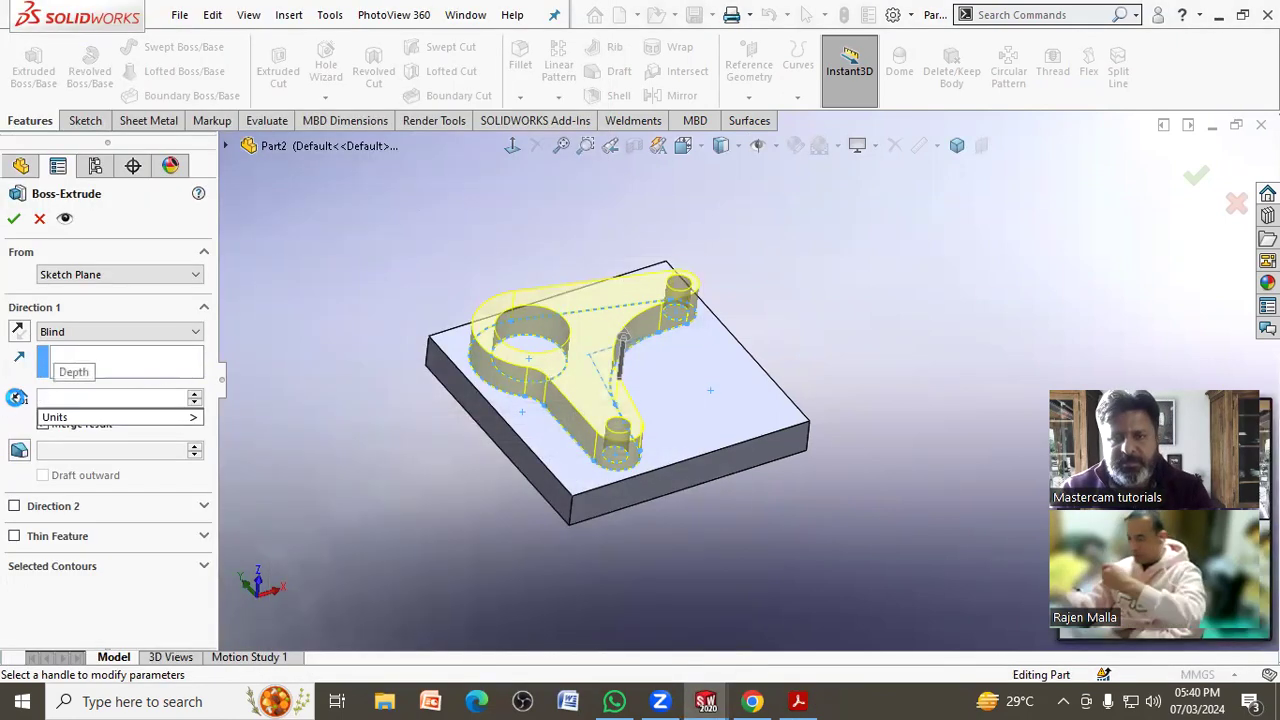
{"action": "key", "text": "Return"}
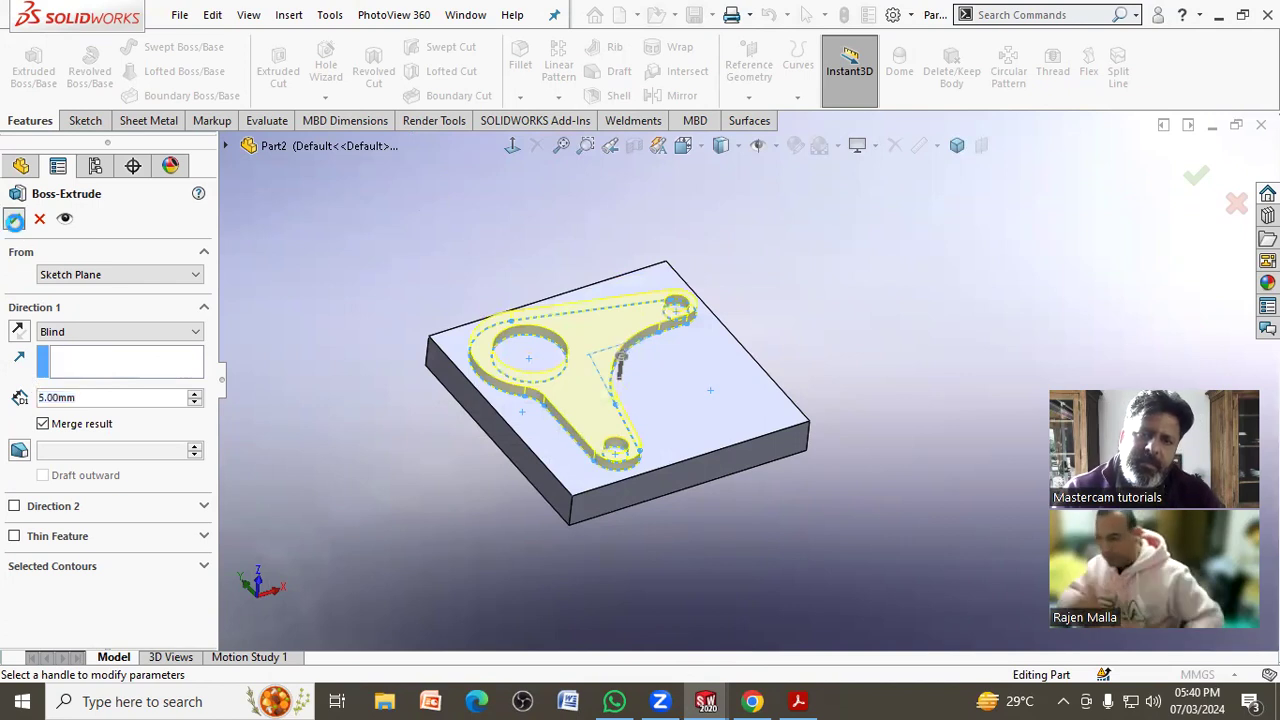
{"action": "key", "text": "Return"}
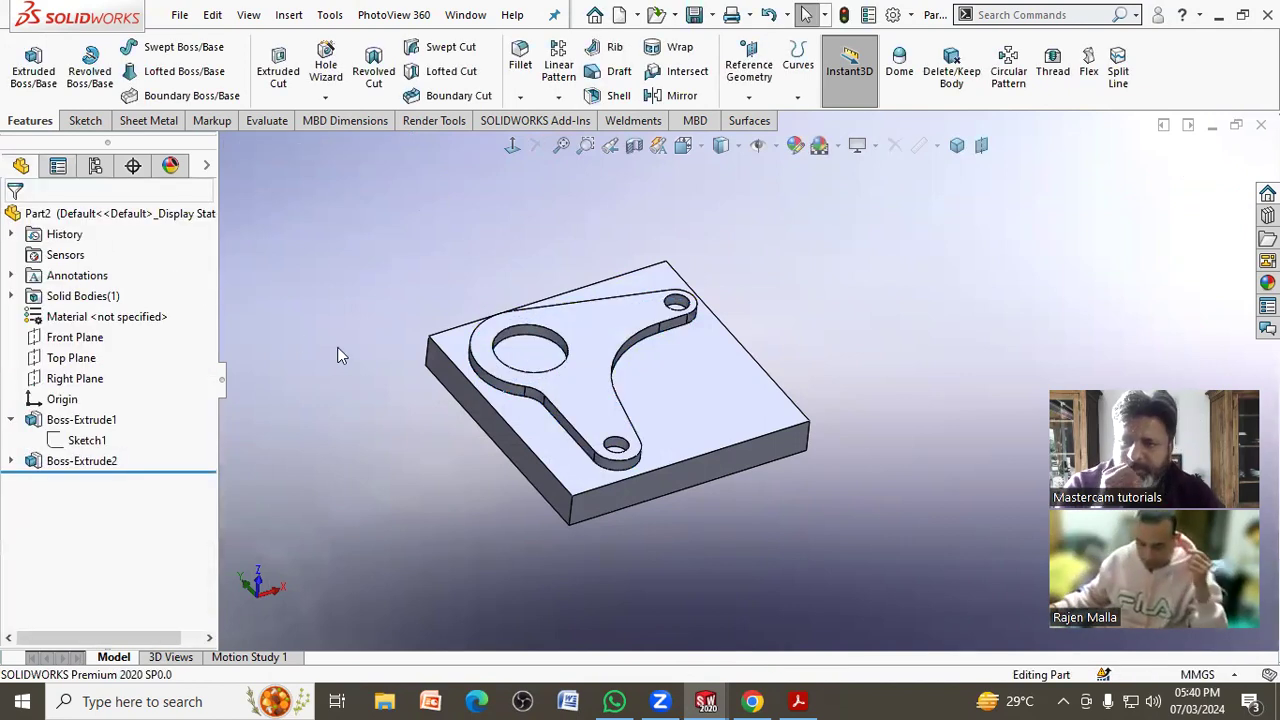
{"action": "mouse_move", "coordinate": [969, 456]}
{"action": "middle_mouse_down"}
{"action": "mouse_move", "coordinate": [863, 411]}
{"action": "mouse_move", "coordinate": [846, 250]}
{"action": "middle_mouse_up"}
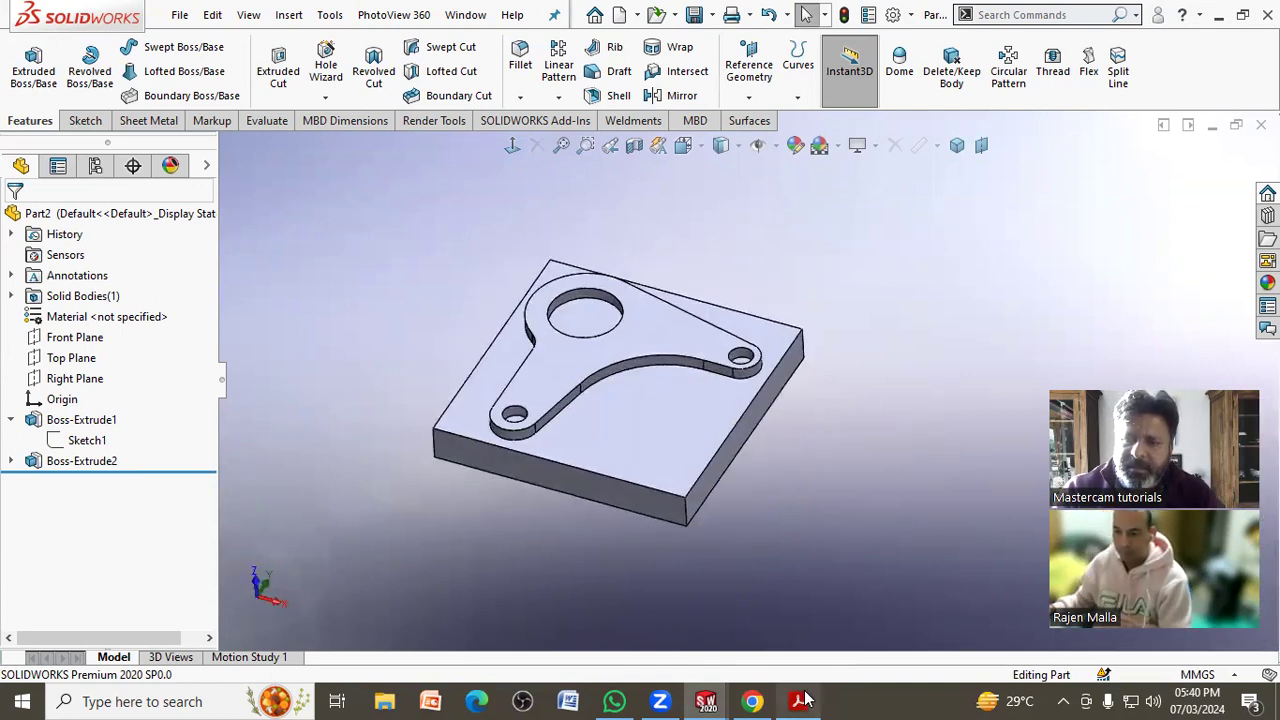
{"action": "left_click", "coordinate": [795, 700]}
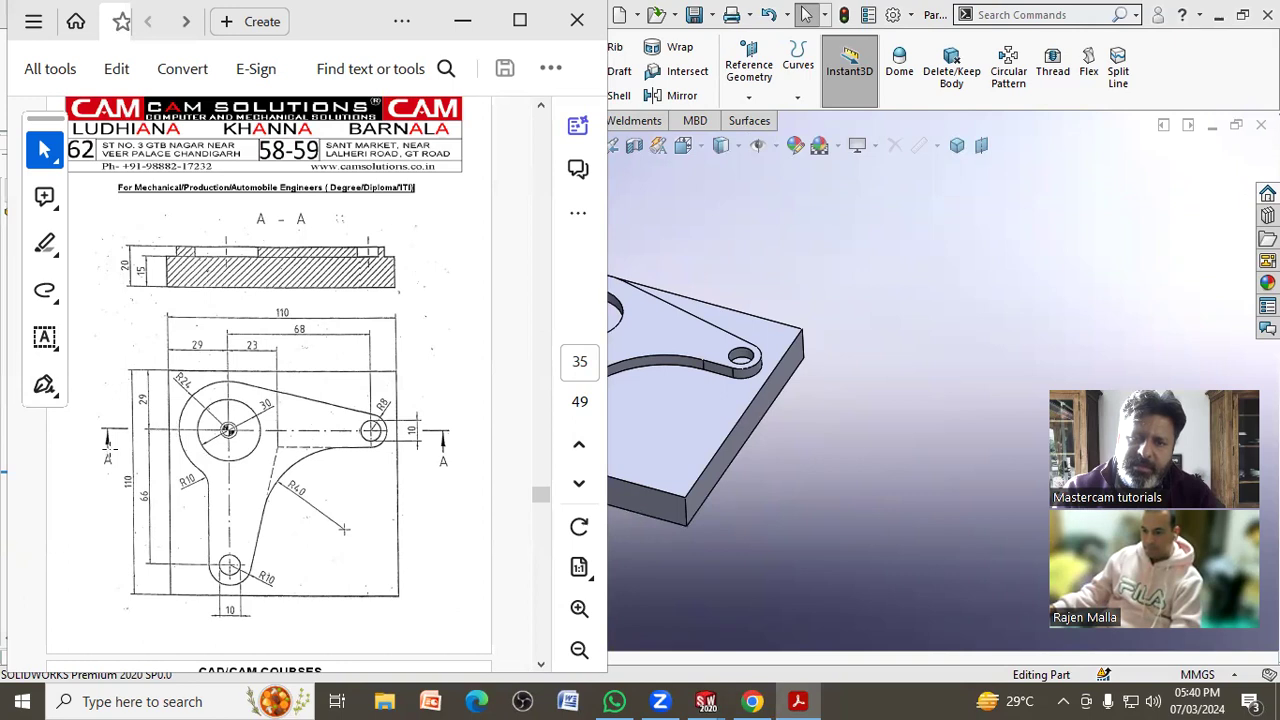
- Create a section view along the Top Plane with reversed direction and the orange cap colour kept
{"action": "mouse_move", "coordinate": [896, 445]}
{"action": "middle_mouse_down"}
{"action": "mouse_move", "coordinate": [794, 471]}
{"action": "mouse_move", "coordinate": [920, 463]}
{"action": "mouse_move", "coordinate": [858, 486]}
{"action": "middle_mouse_up"}
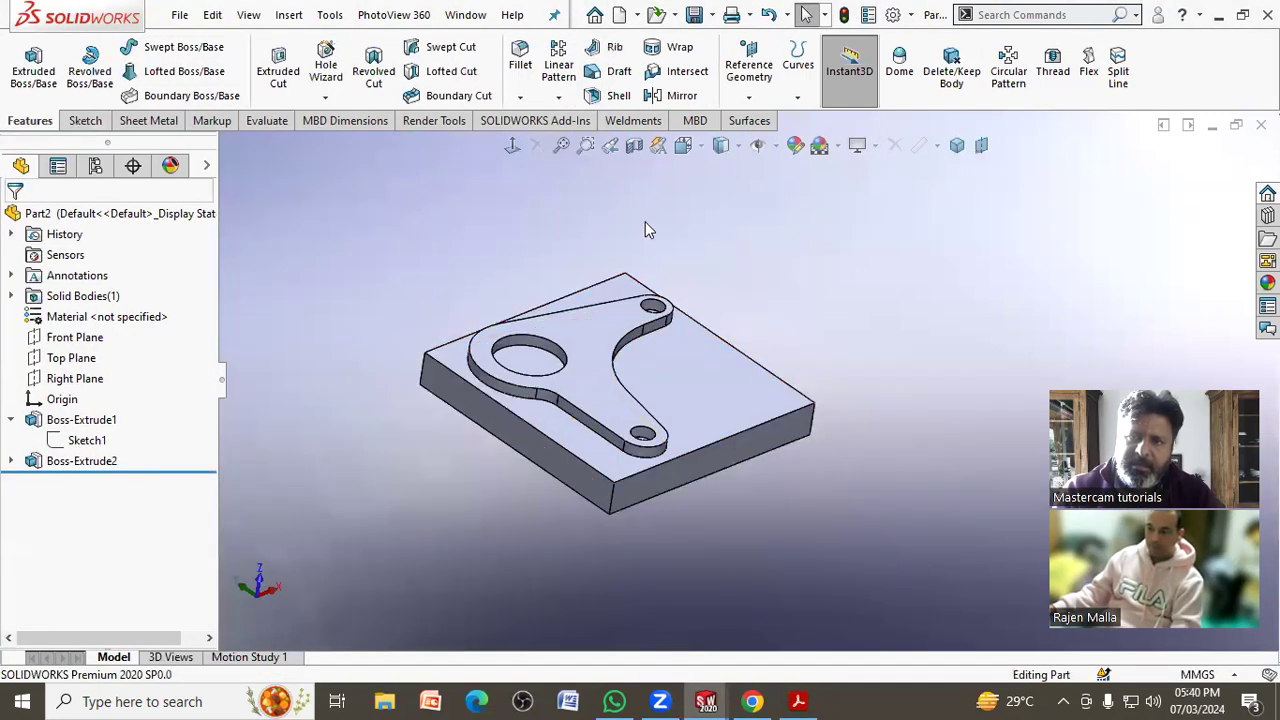
{"action": "left_click", "coordinate": [634, 145]}
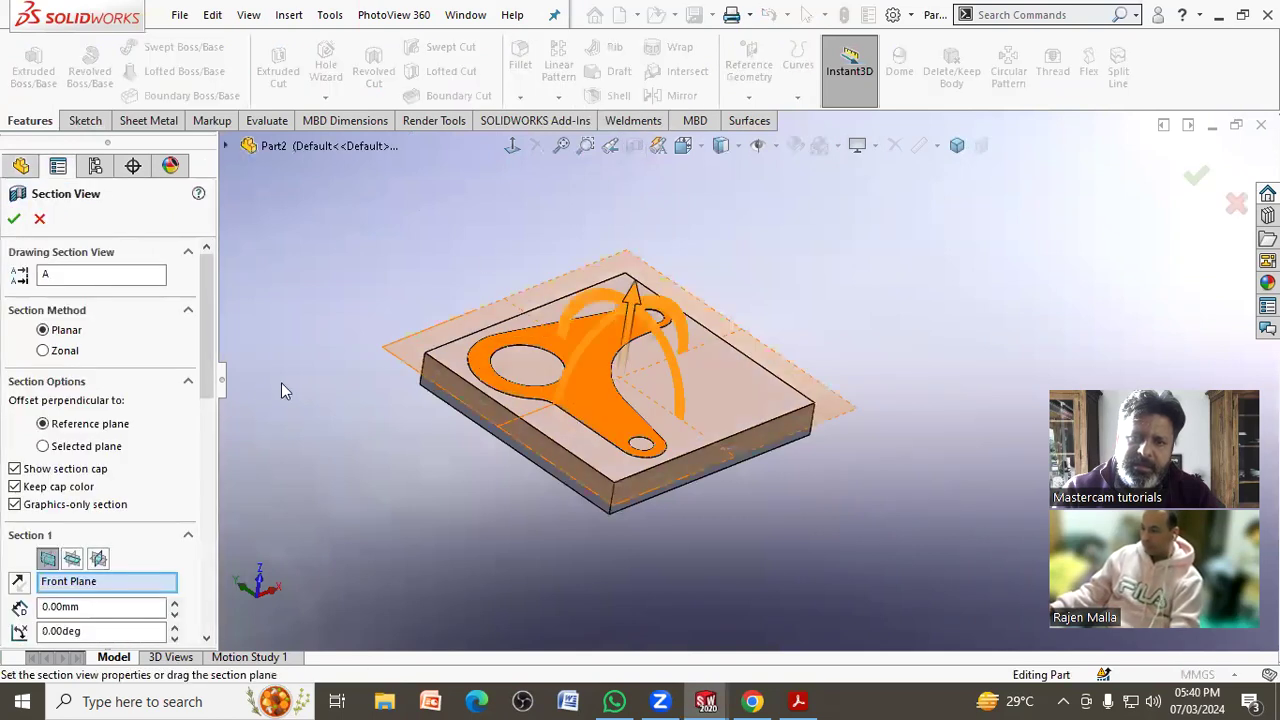
{"action": "left_click", "coordinate": [99, 560]}
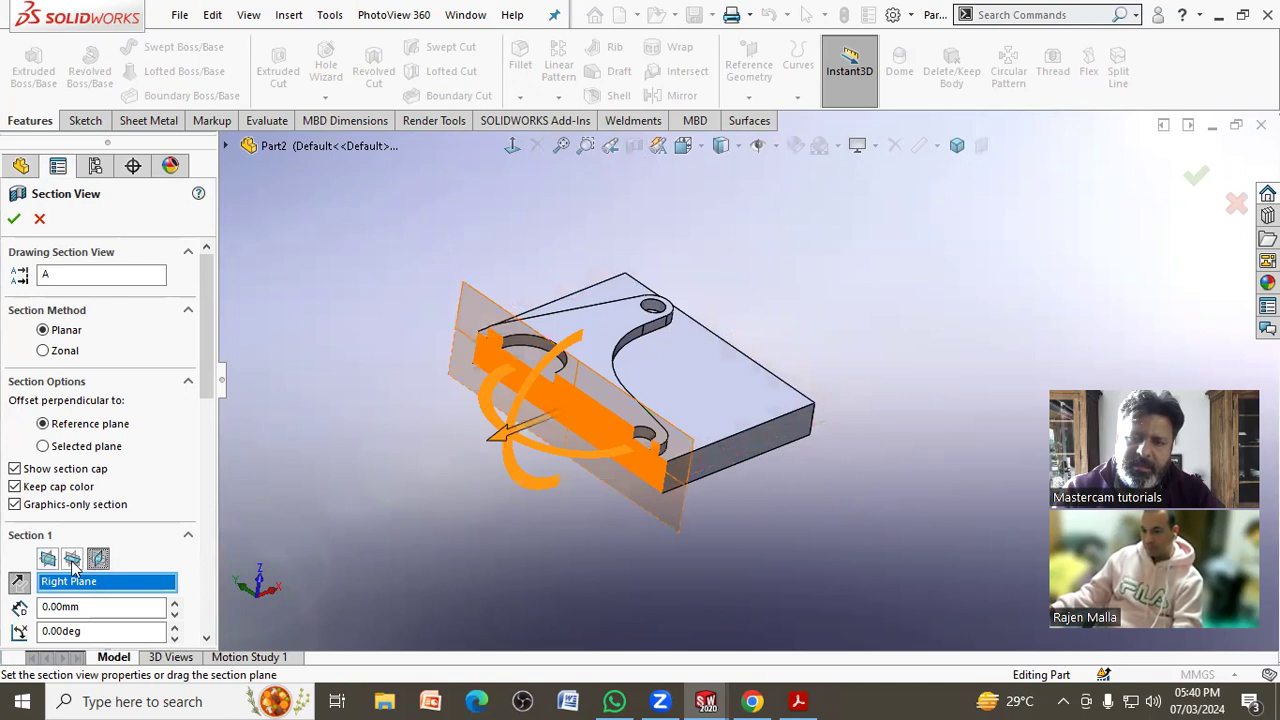
{"action": "left_click", "coordinate": [72, 566]}
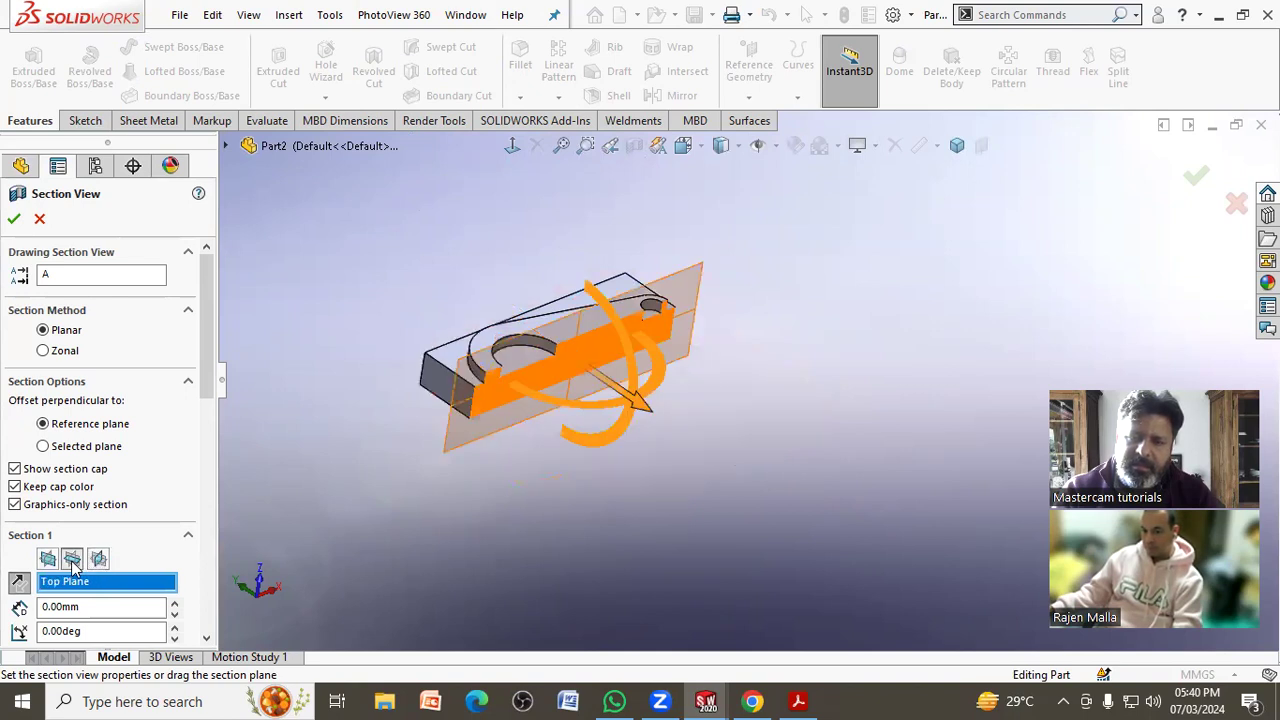
{"action": "left_click", "coordinate": [20, 585]}
{"action": "mouse_move", "coordinate": [300, 540]}
{"action": "middle_mouse_down"}
{"action": "mouse_move", "coordinate": [528, 443]}
{"action": "mouse_move", "coordinate": [580, 537]}
{"action": "mouse_move", "coordinate": [529, 617]}
{"action": "middle_mouse_up"}
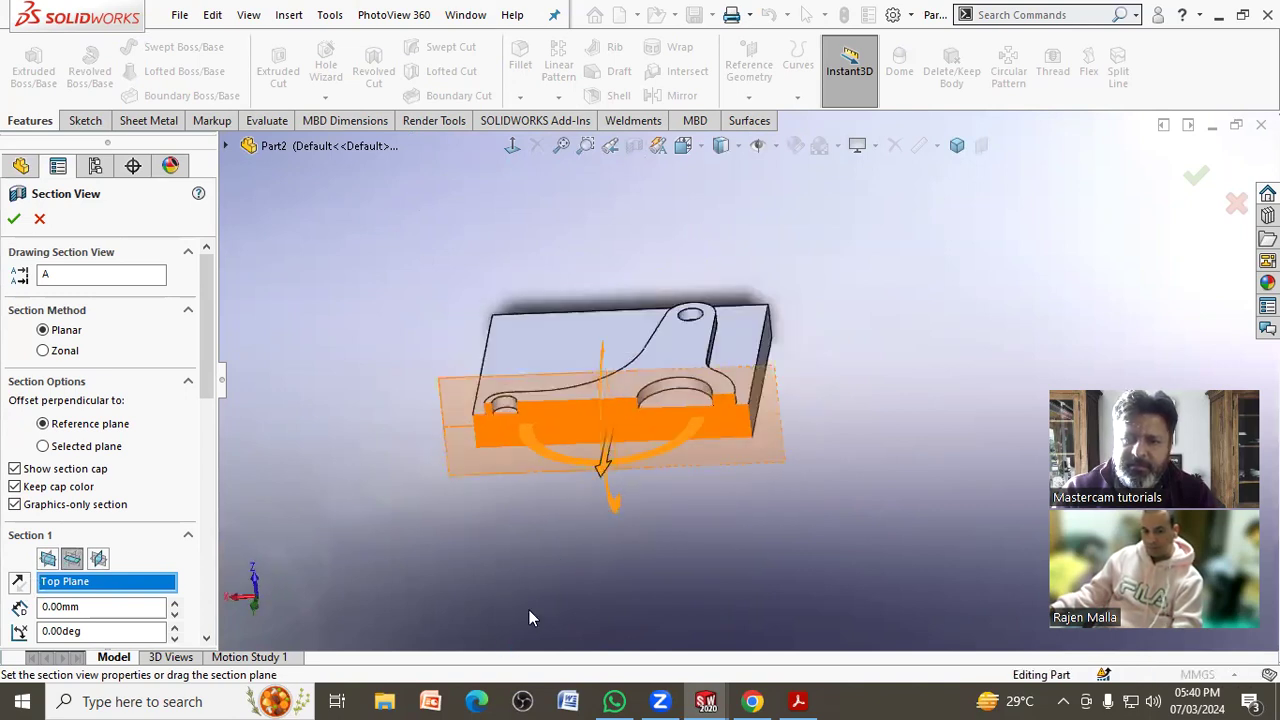
{"action": "middle_click_drag", "start_coordinate": [843, 417], "coordinate": [255, 457]}
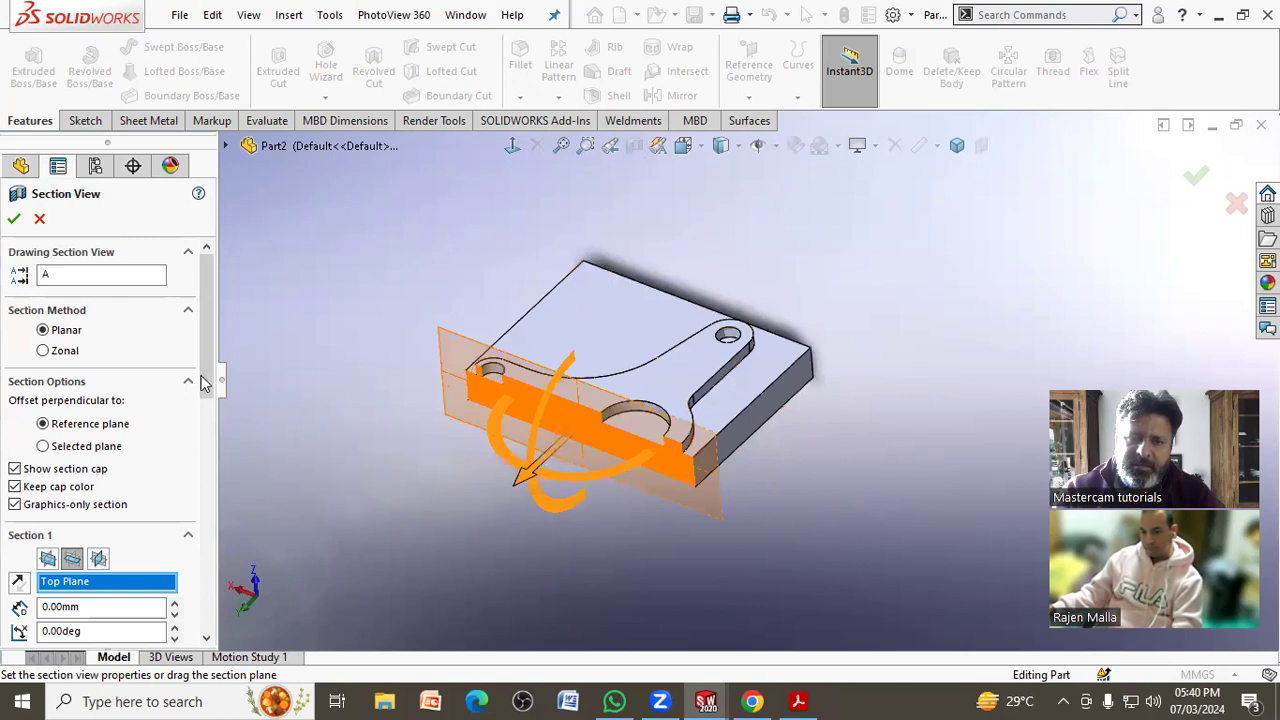
{"action": "scroll", "coordinate": [204, 390], "scroll_direction": "down", "scroll_amount": 1}
{"action": "scroll", "coordinate": [204, 390], "scroll_direction": "down", "scroll_amount": 2}
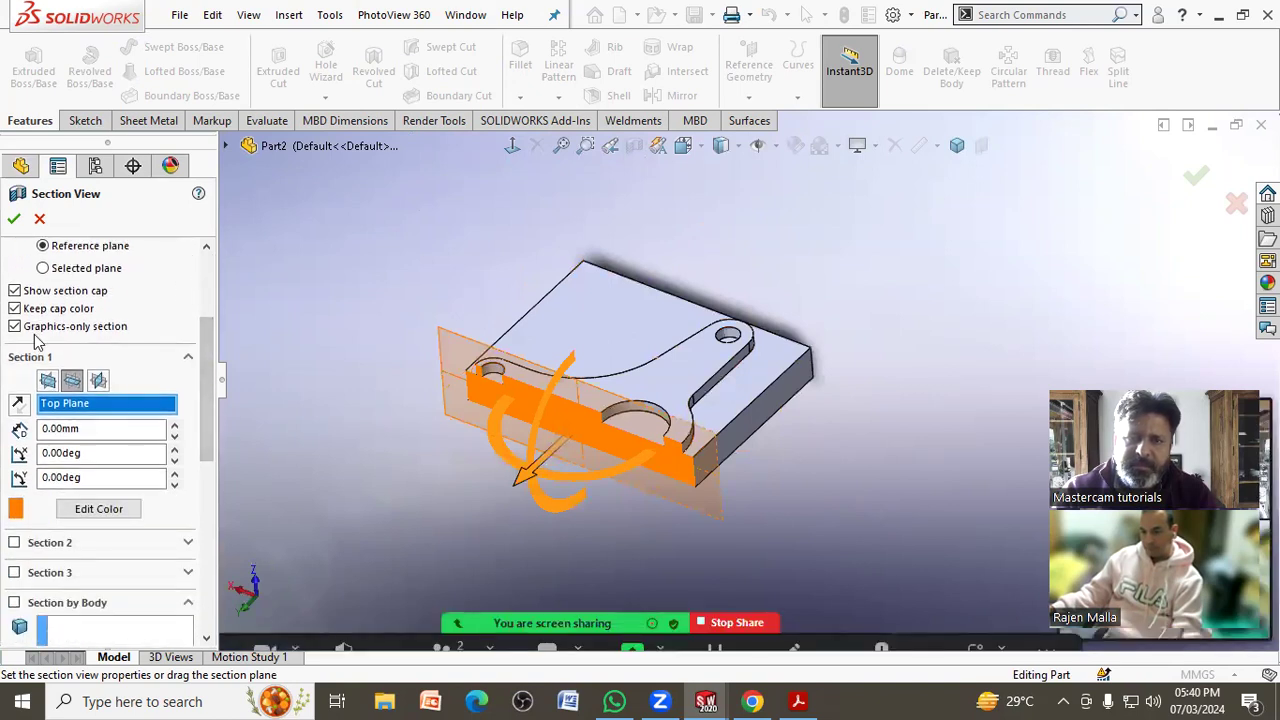
{"action": "left_click", "coordinate": [15, 309]}
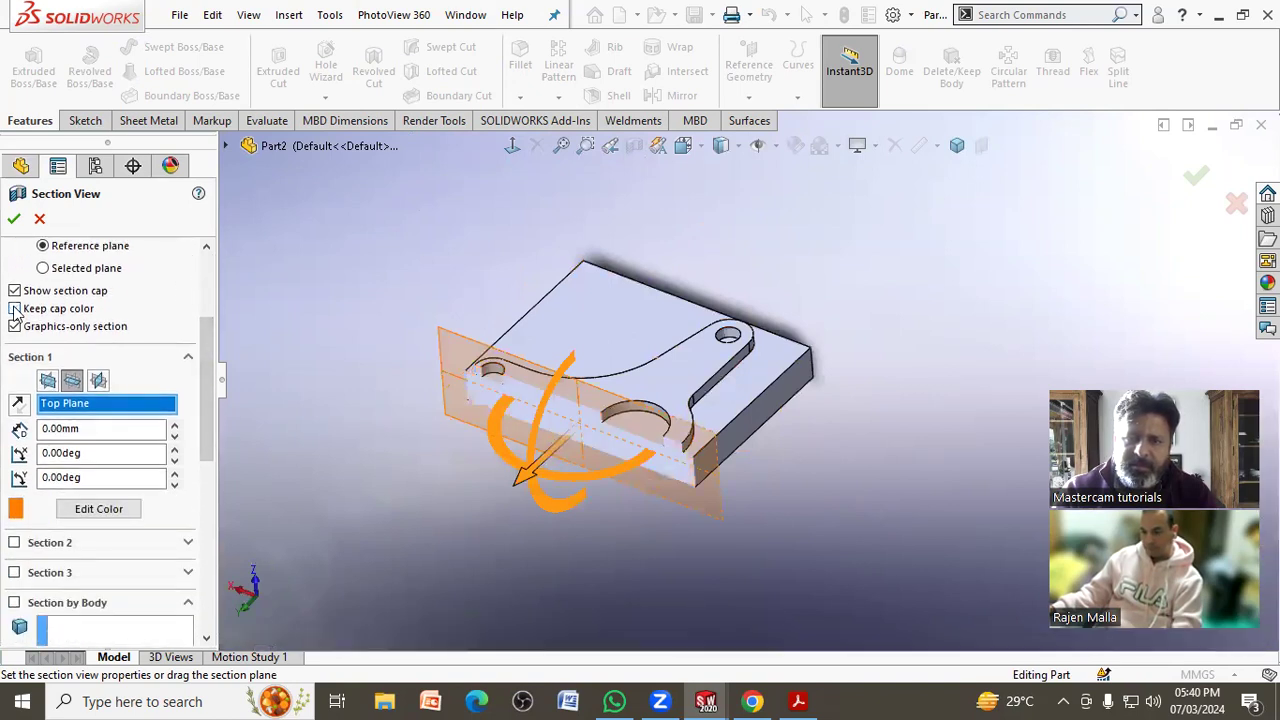
{"action": "left_click", "coordinate": [15, 309]}
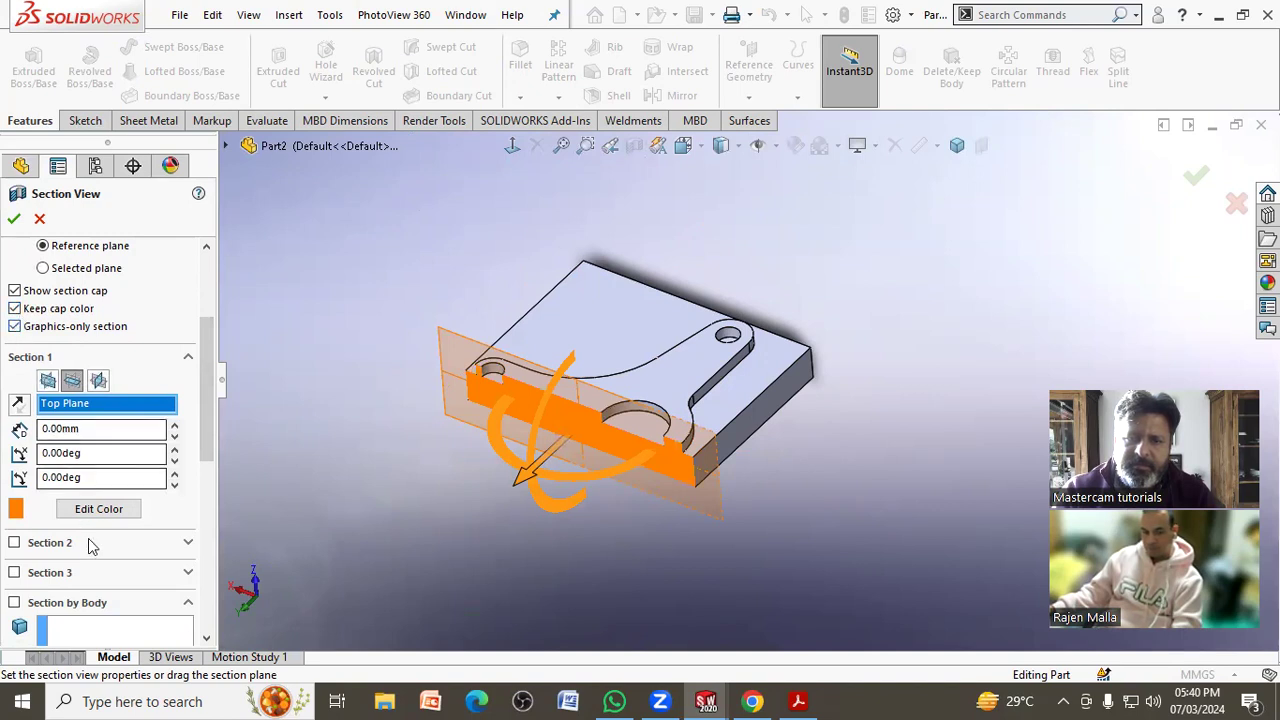
- Change the section cap colour to green
{"action": "left_click", "coordinate": [108, 513]}
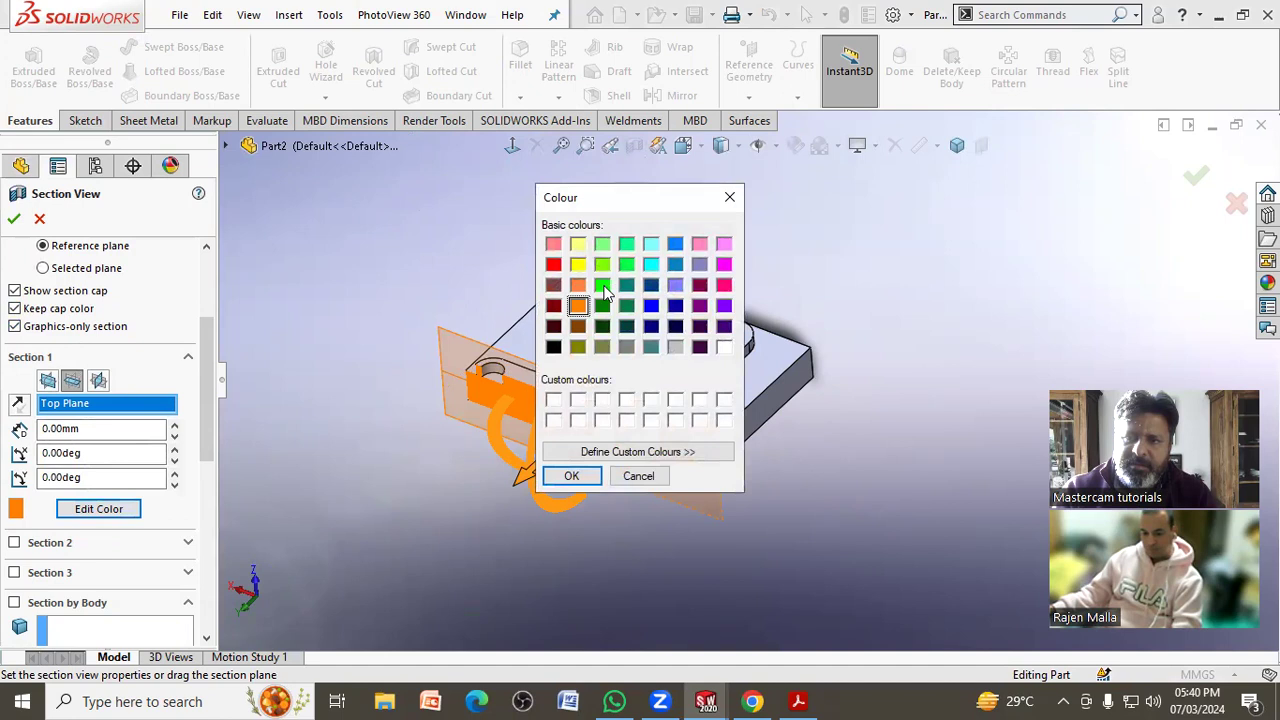
{"action": "left_click", "coordinate": [574, 478]}
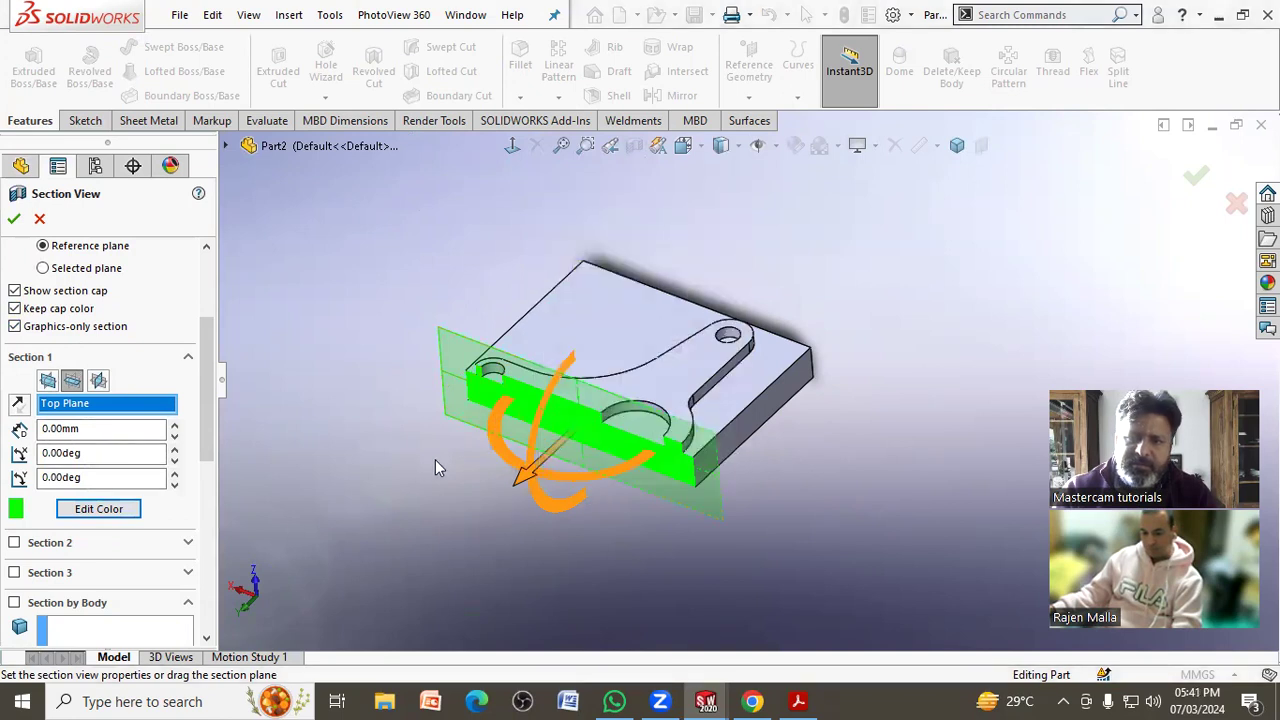
{"action": "middle_click_drag", "start_coordinate": [435, 461], "coordinate": [408, 420]}
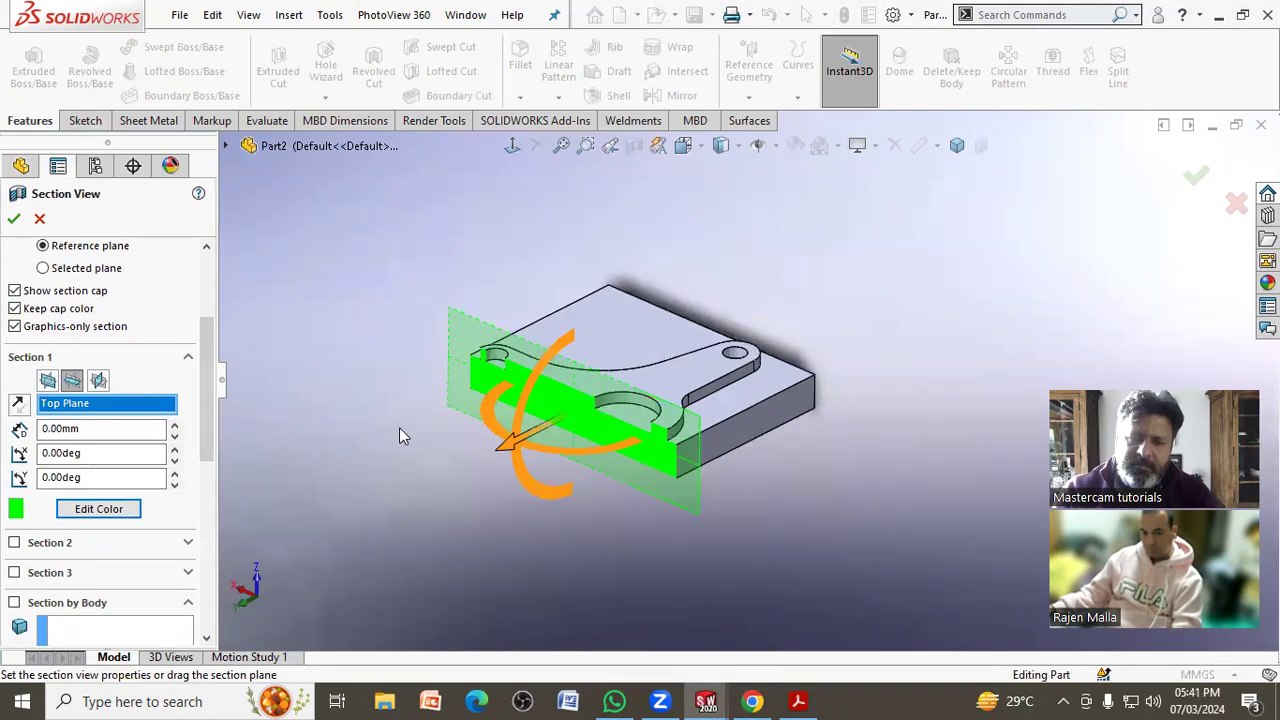
{"action": "left_click_drag", "start_coordinate": [212, 358], "coordinate": [218, 570]}
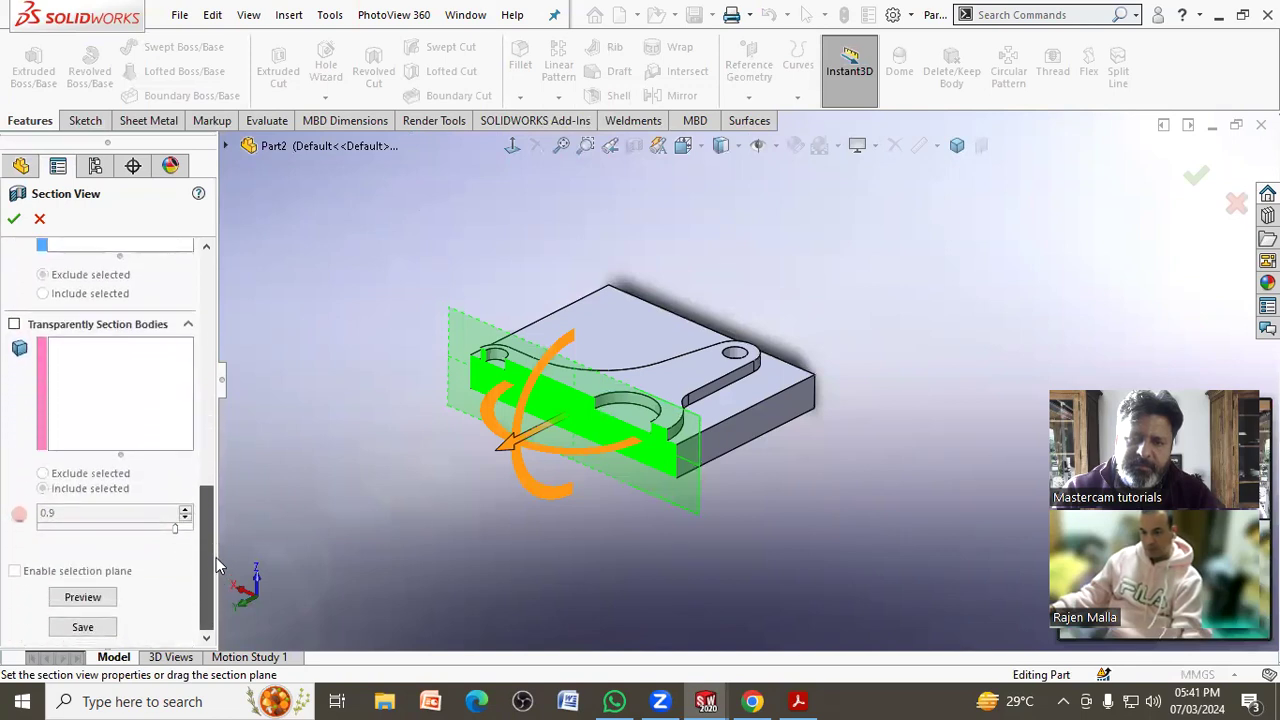
- Save the section cut as the named view SectionView
{"action": "left_click", "coordinate": [106, 599]}
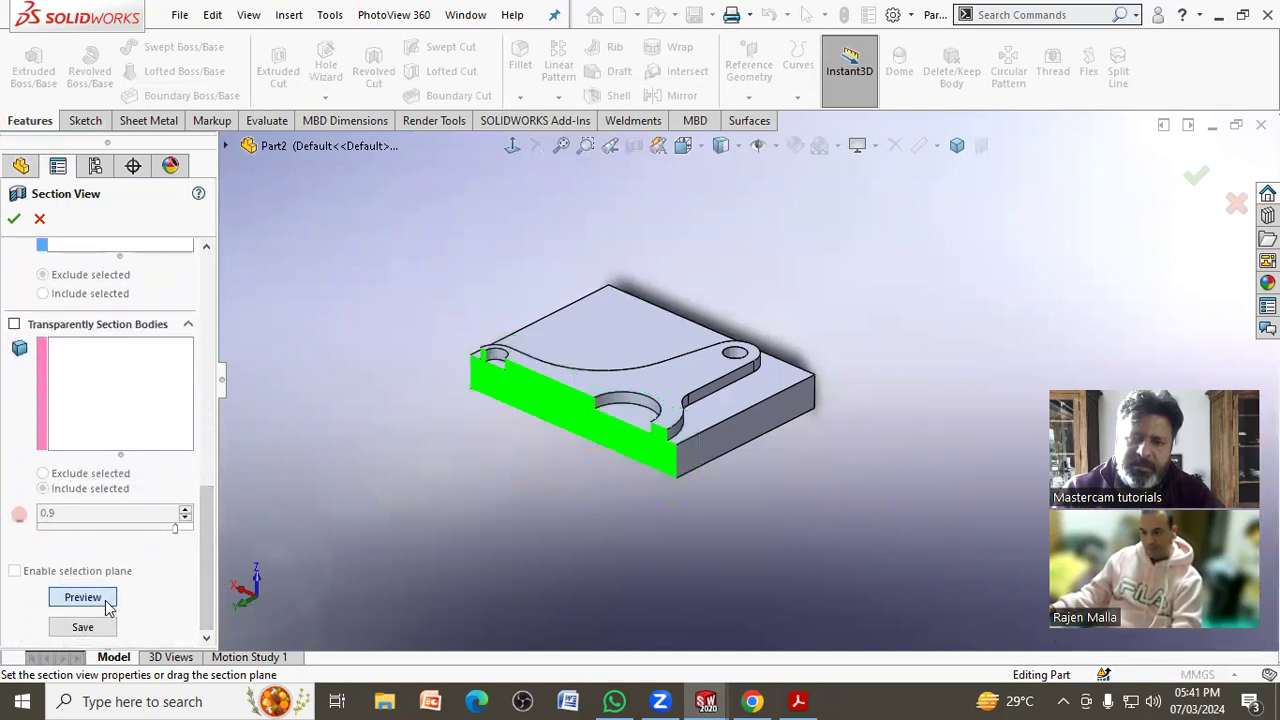
{"action": "left_click", "coordinate": [108, 607]}
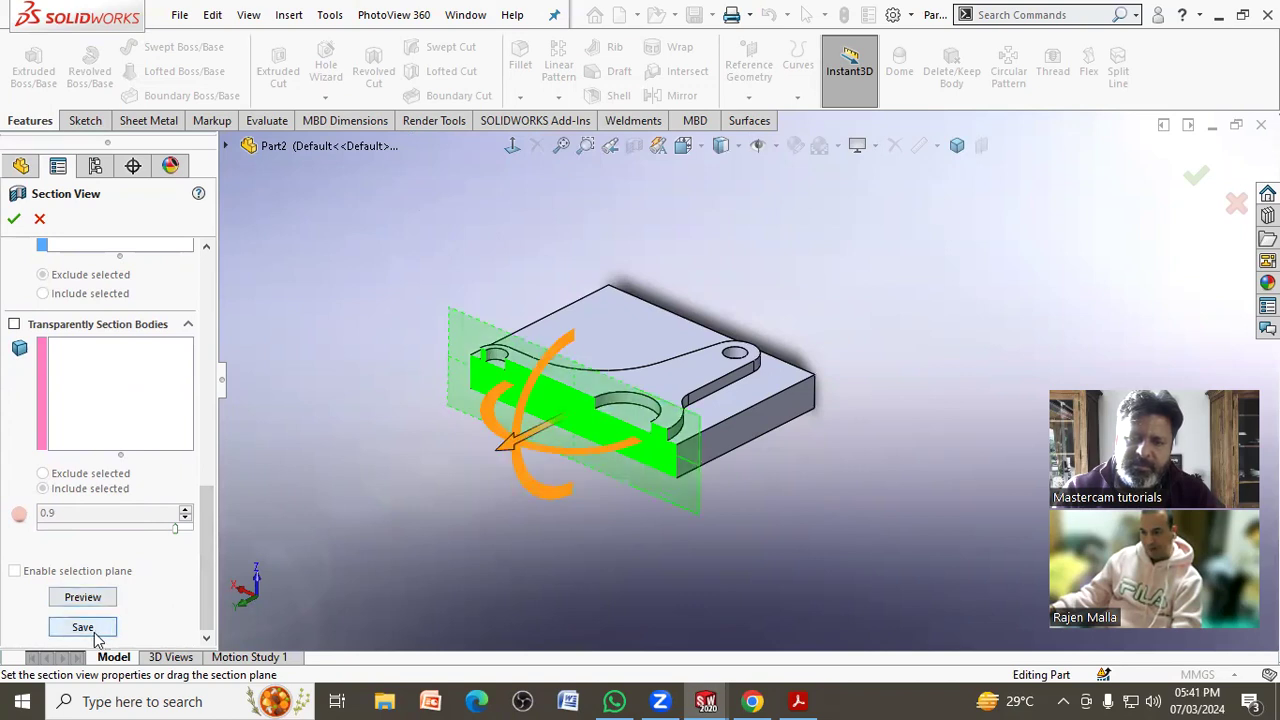
{"action": "left_click", "coordinate": [97, 630]}
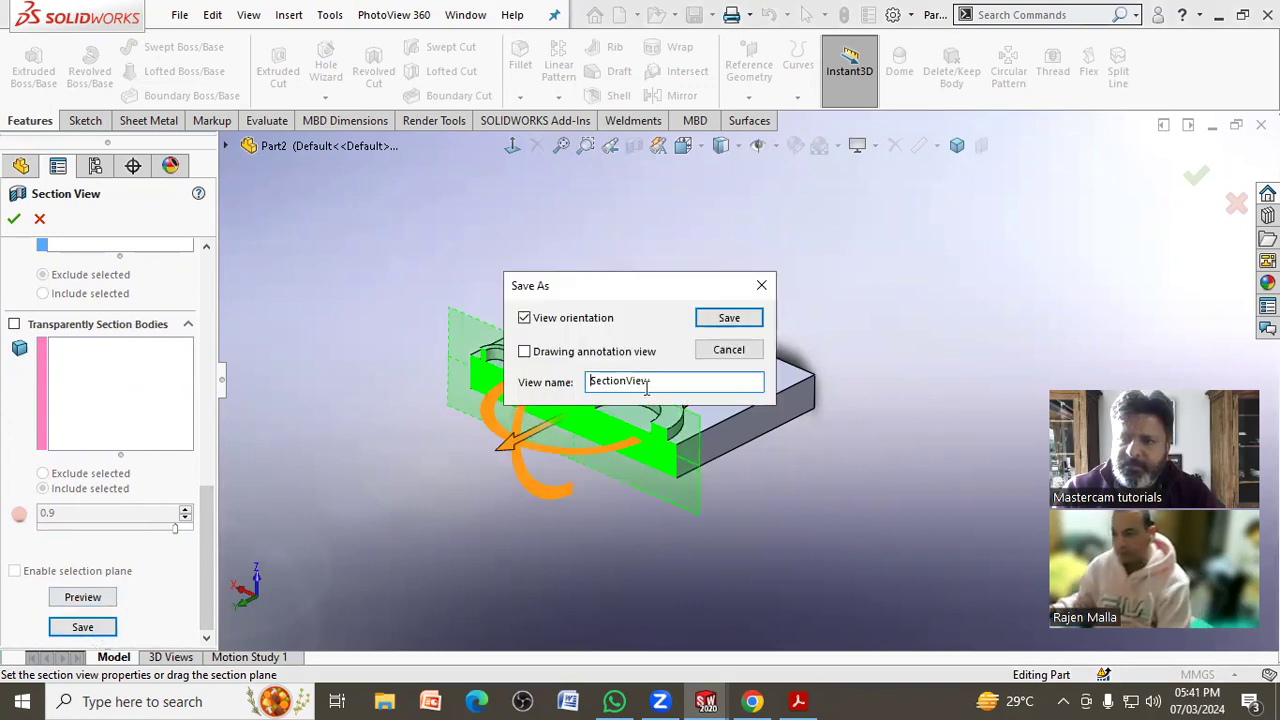
{"action": "double_click", "coordinate": [647, 388]}
{"action": "left_click", "coordinate": [728, 320]}
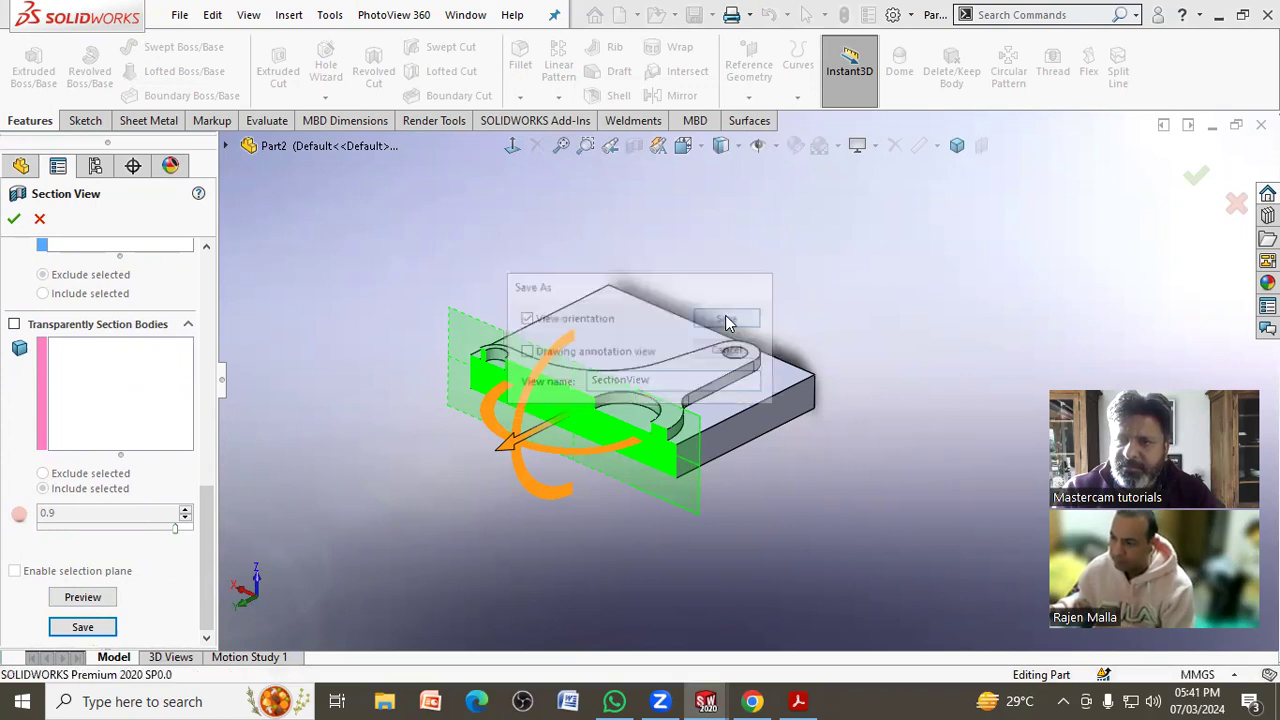
{"action": "middle_click_drag", "start_coordinate": [825, 332], "coordinate": [702, 366]}
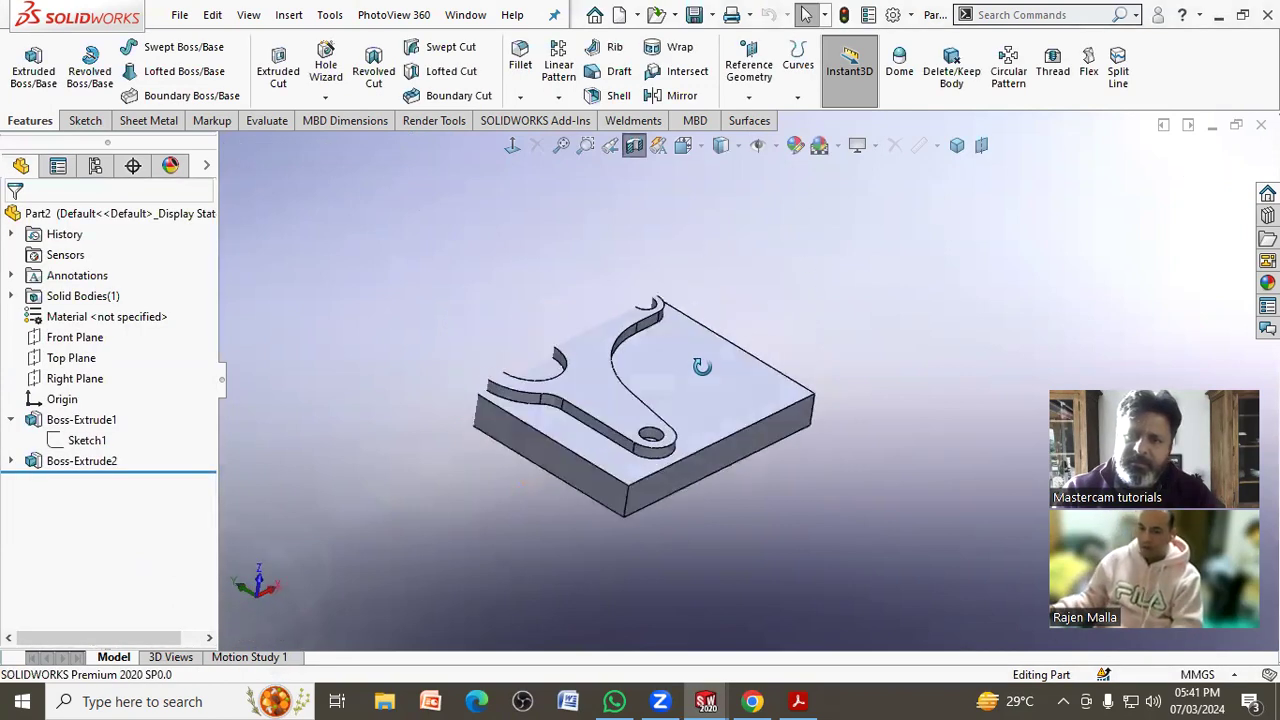
{"action": "left_click", "coordinate": [634, 145]}
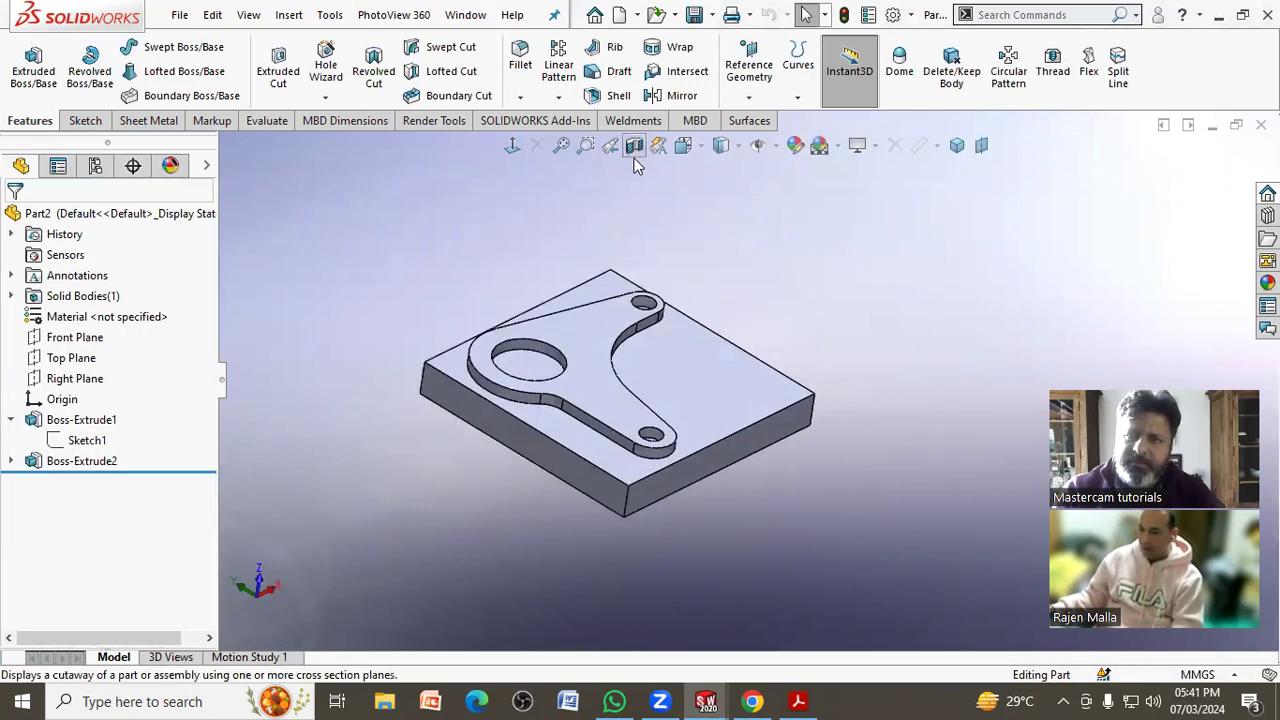
{"action": "left_click", "coordinate": [700, 147]}
{"action": "left_click", "coordinate": [740, 284]}
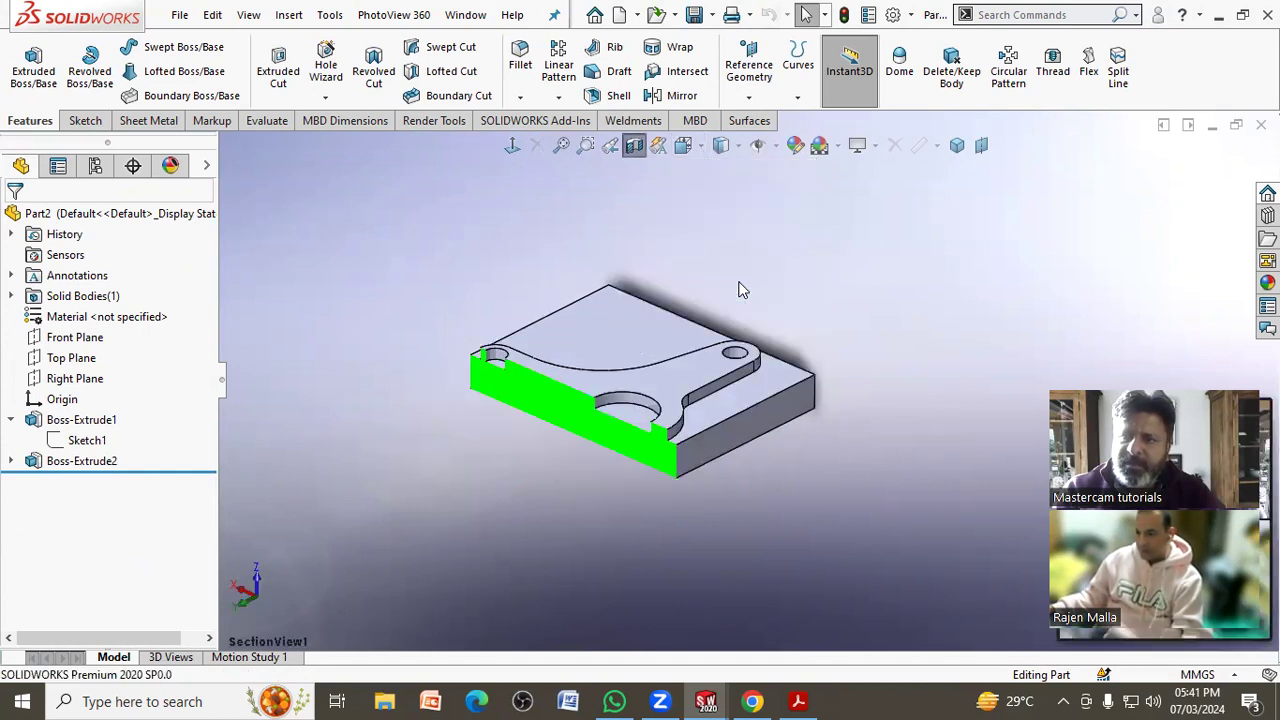
{"action": "left_click", "coordinate": [702, 150]}
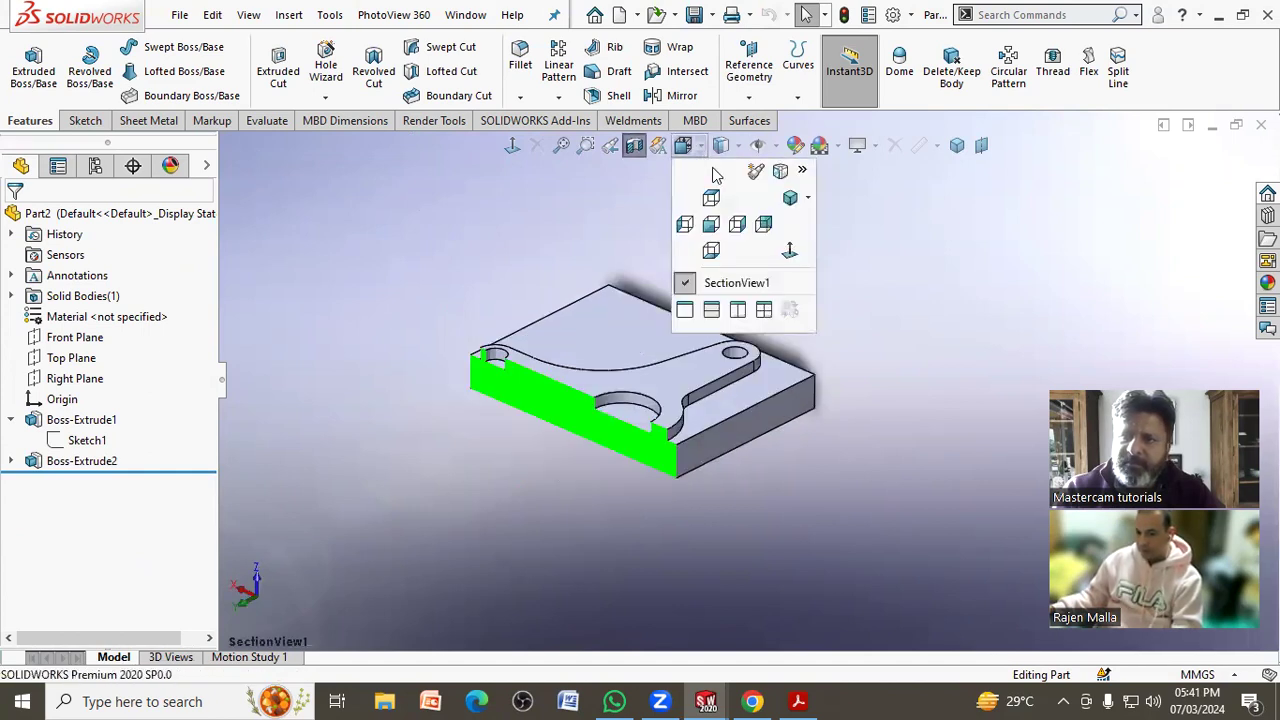
{"action": "left_click", "coordinate": [718, 282]}
{"action": "left_click", "coordinate": [634, 145]}
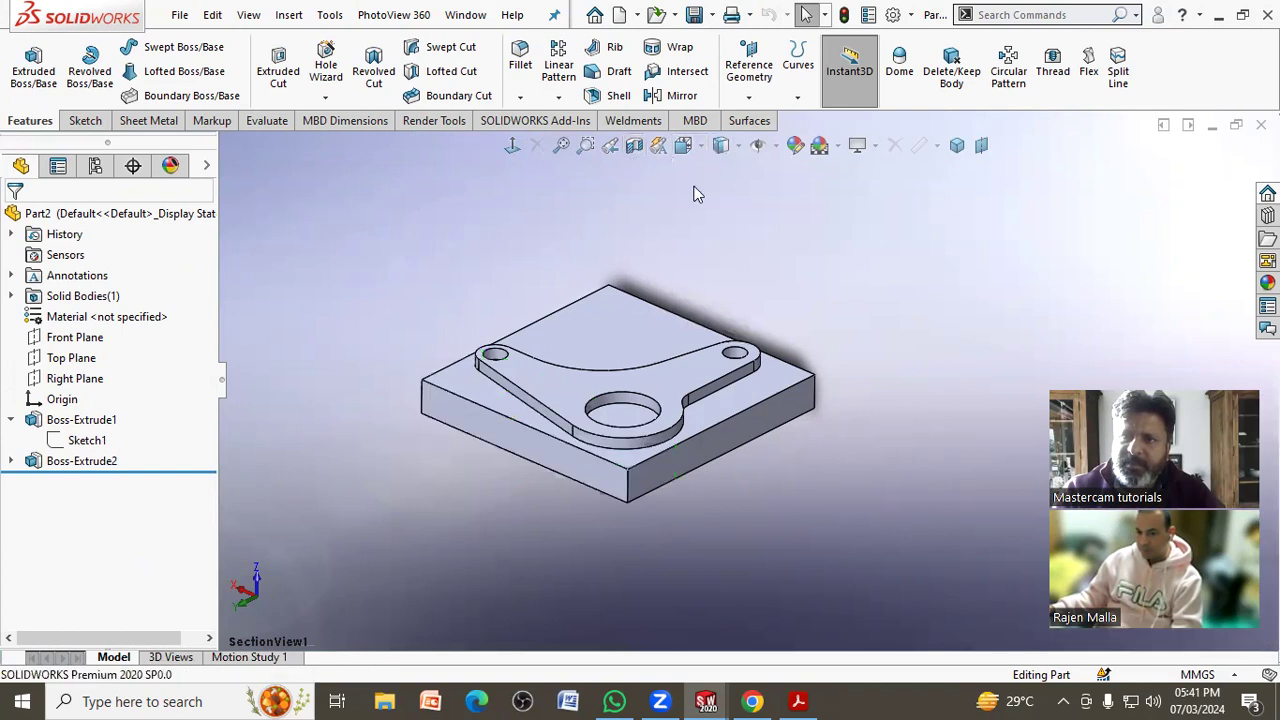
{"action": "middle_click_drag", "start_coordinate": [697, 200], "coordinate": [702, 479]}
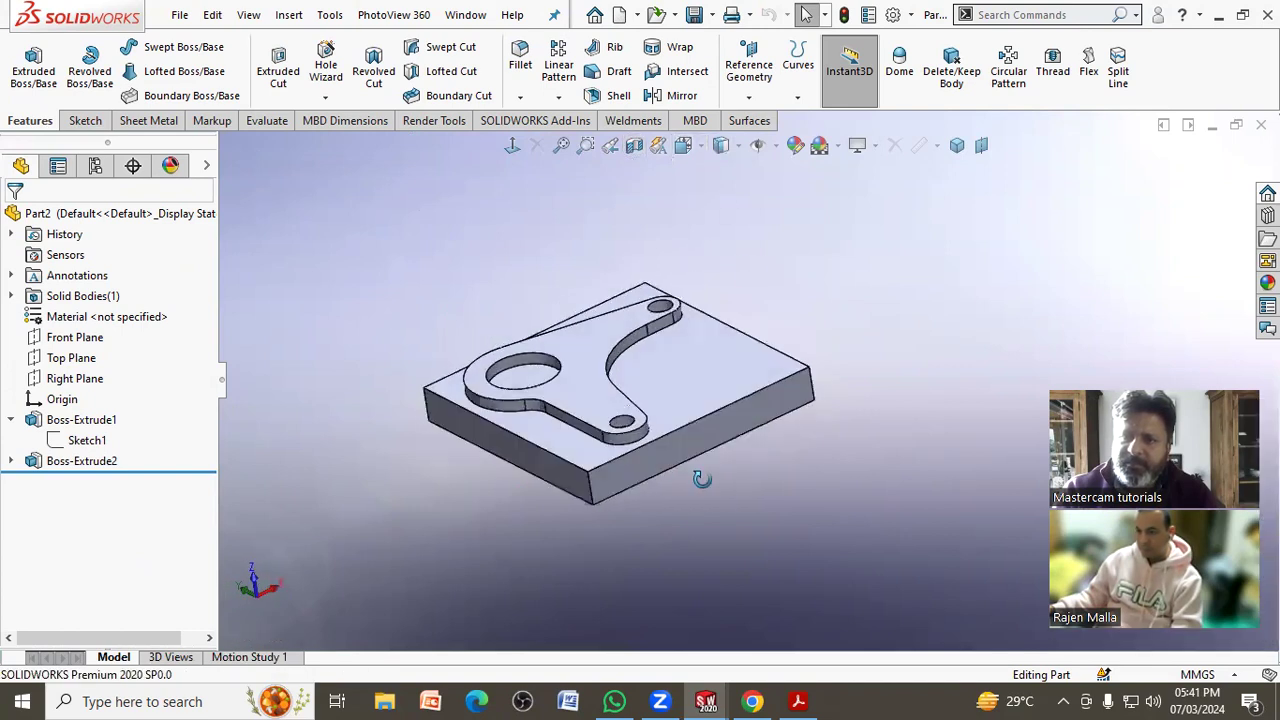
{"action": "left_click", "coordinate": [702, 150]}
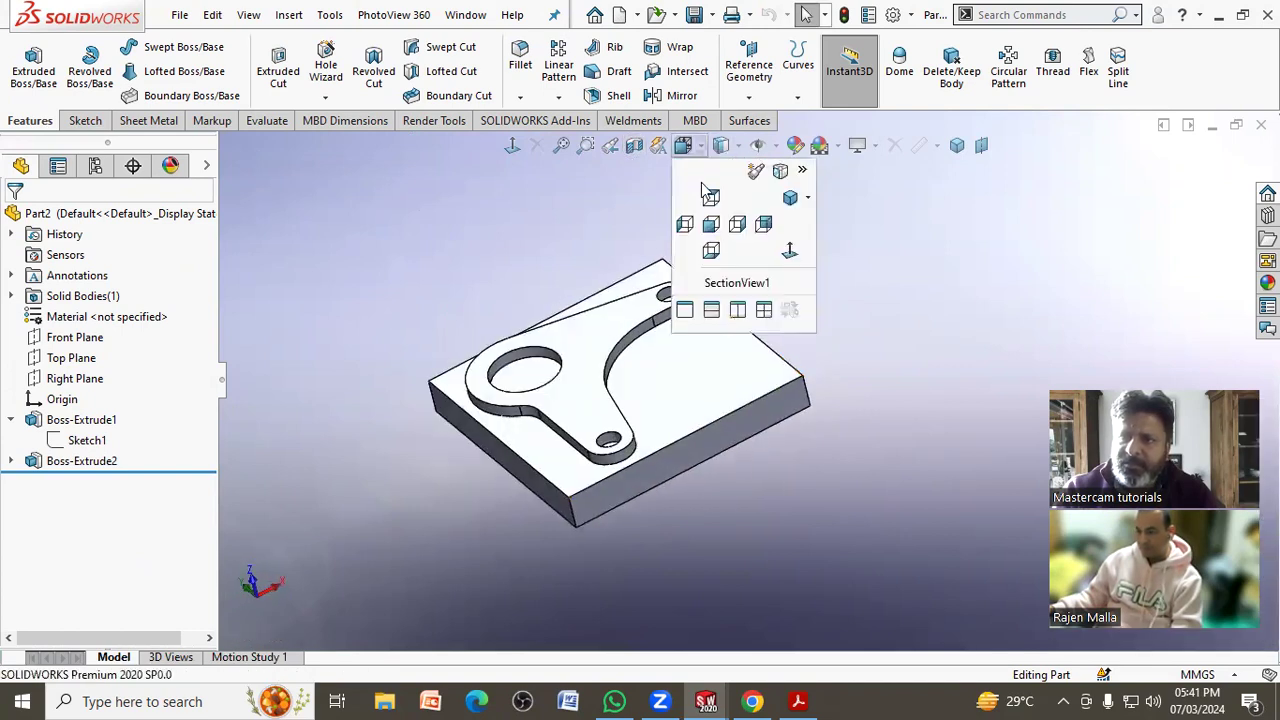
{"action": "left_click", "coordinate": [745, 286]}
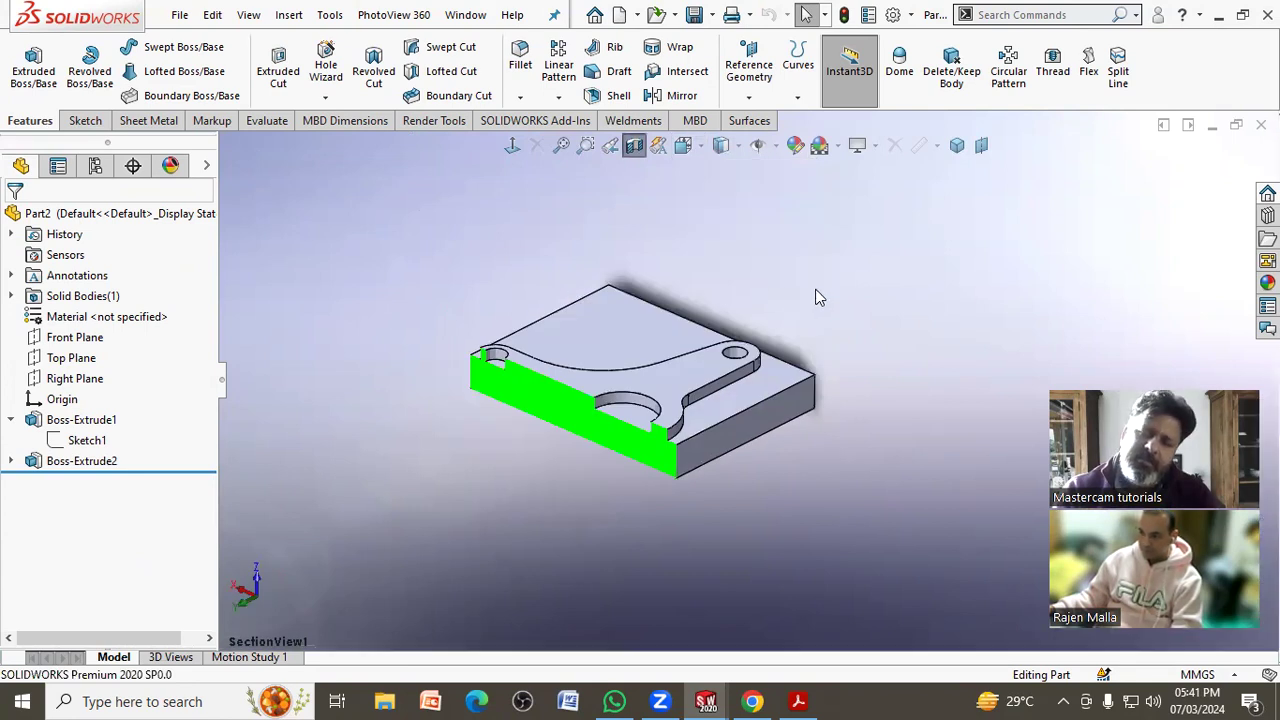
{"action": "left_click", "coordinate": [712, 158]}
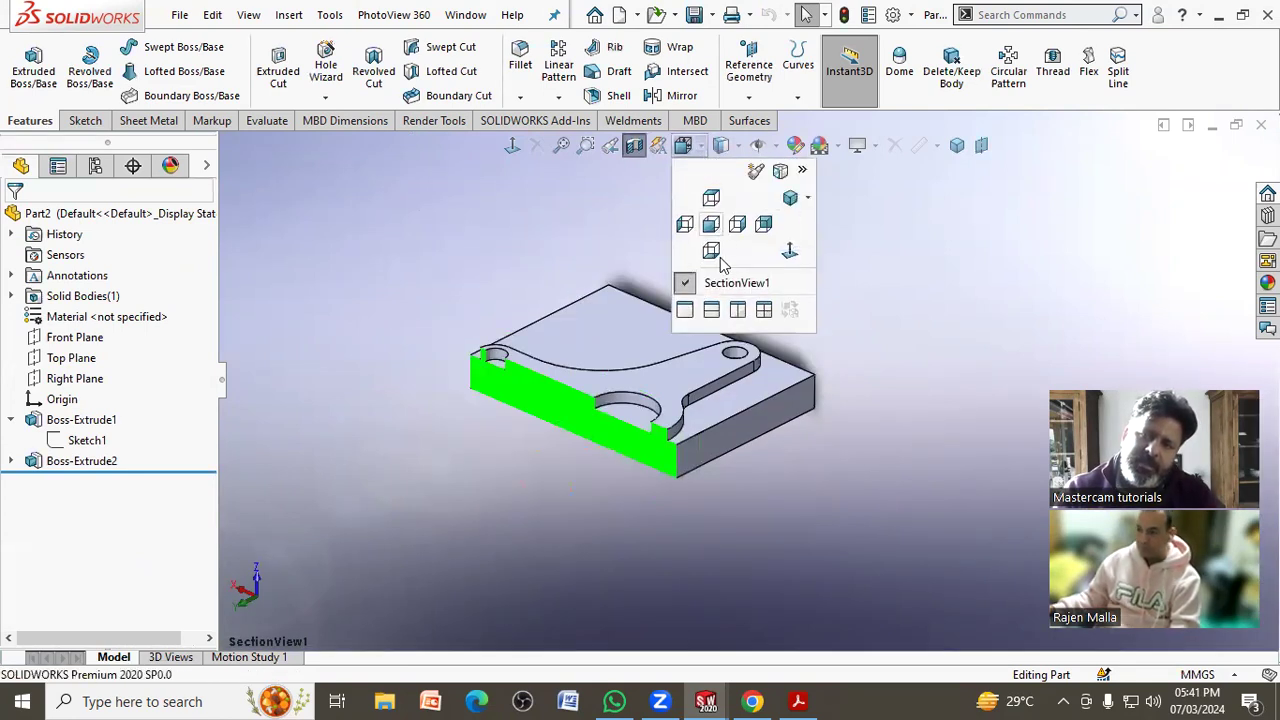
{"action": "left_click", "coordinate": [692, 272]}
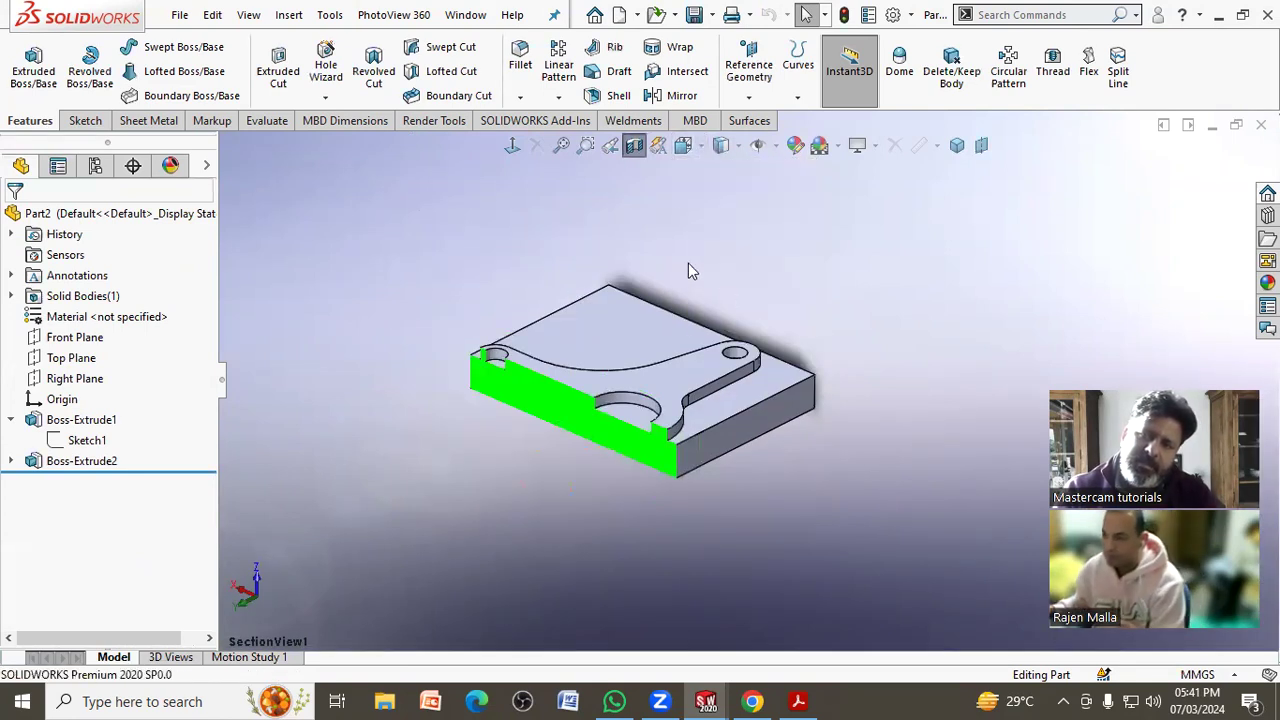
{"action": "left_click", "coordinate": [634, 146]}
{"action": "mouse_move", "coordinate": [827, 358]}
{"action": "middle_mouse_down"}
{"action": "mouse_move", "coordinate": [689, 274]}
{"action": "mouse_move", "coordinate": [686, 423]}
{"action": "mouse_move", "coordinate": [709, 457]}
{"action": "mouse_move", "coordinate": [677, 463]}
{"action": "mouse_move", "coordinate": [718, 281]}
{"action": "mouse_move", "coordinate": [737, 294]}
{"action": "mouse_move", "coordinate": [781, 256]}
{"action": "mouse_move", "coordinate": [746, 286]}
{"action": "middle_mouse_up"}
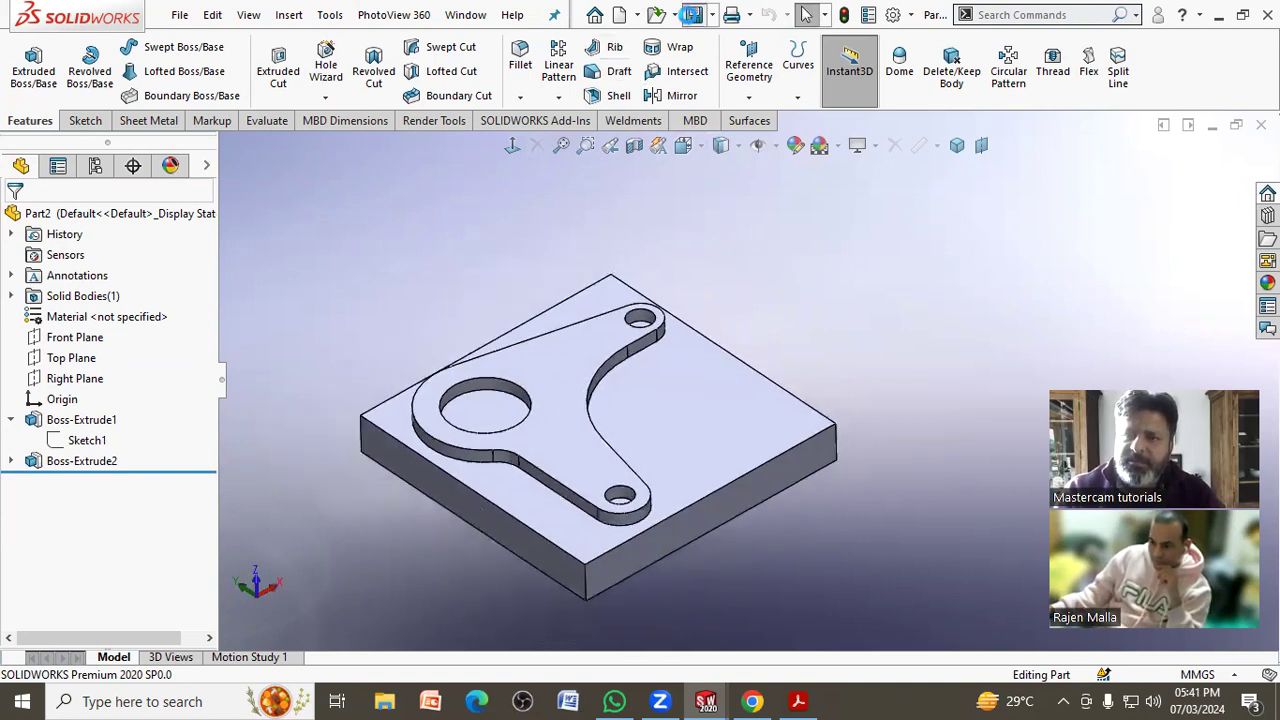
- Save the part as drg35
{"action": "left_click", "coordinate": [692, 14]}
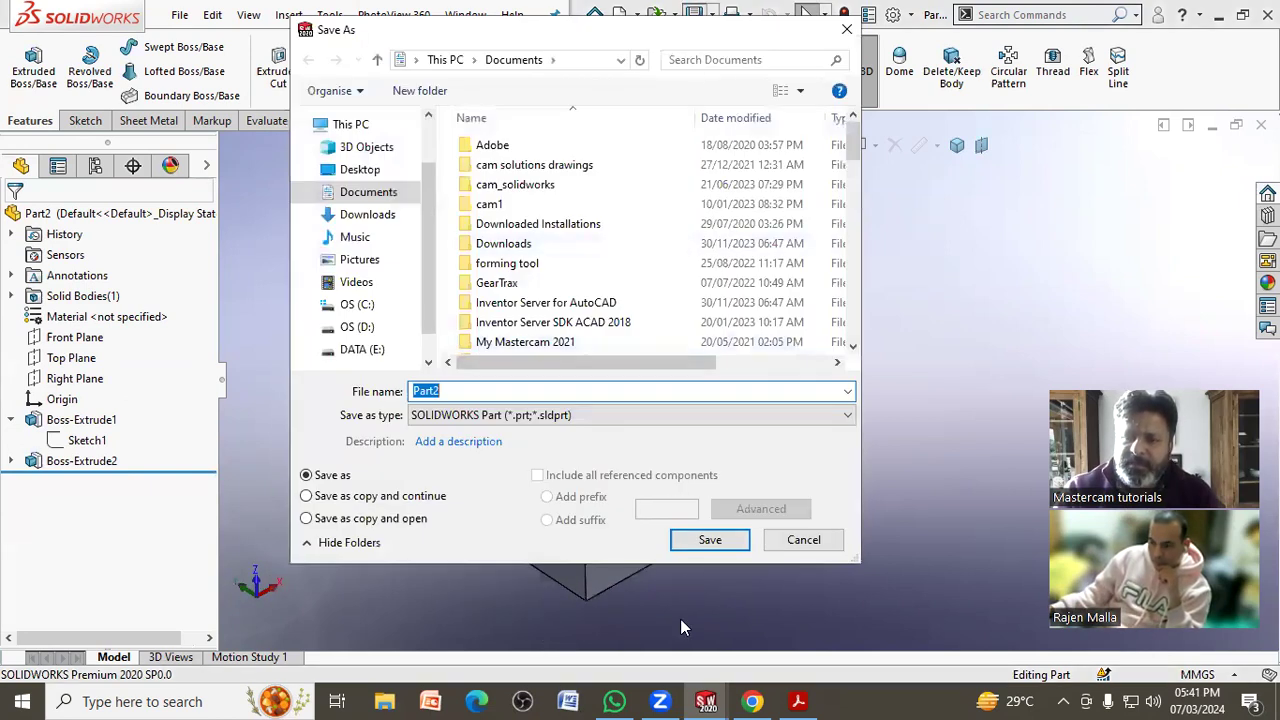
{"action": "left_click", "coordinate": [798, 700]}
{"action": "left_click", "coordinate": [798, 700]}
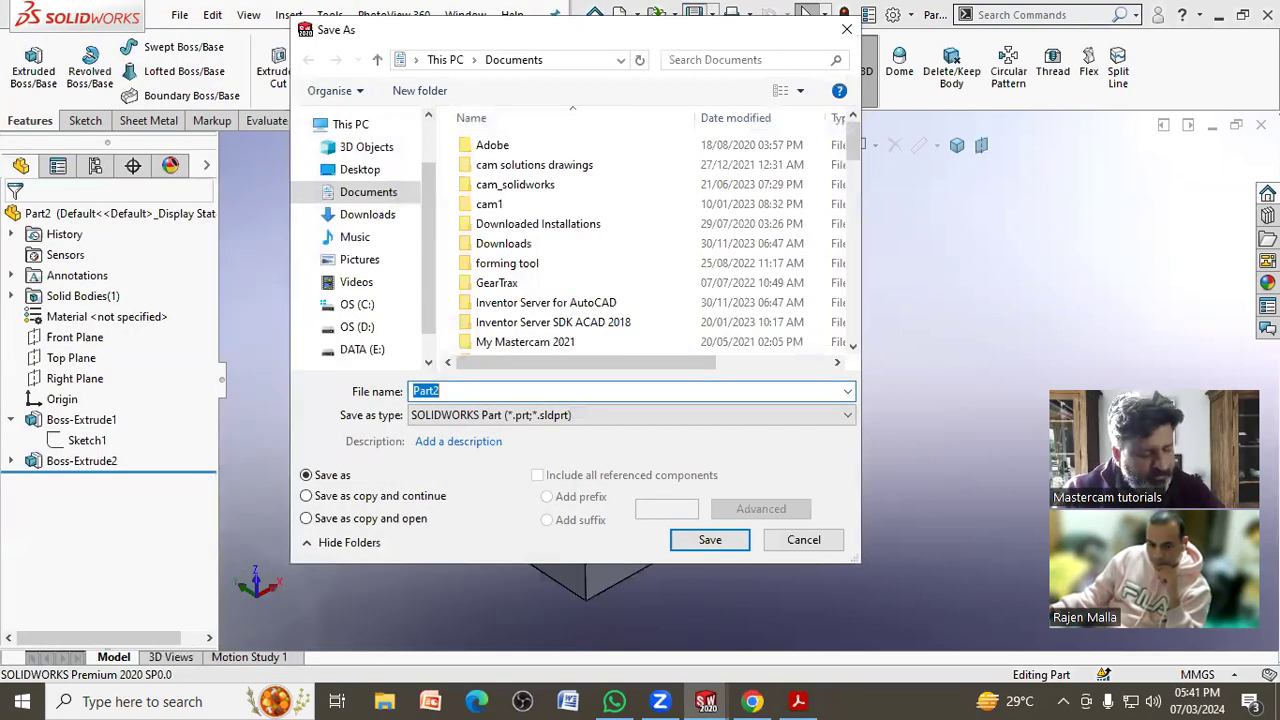
{"action": "left_click", "coordinate": [703, 538]}
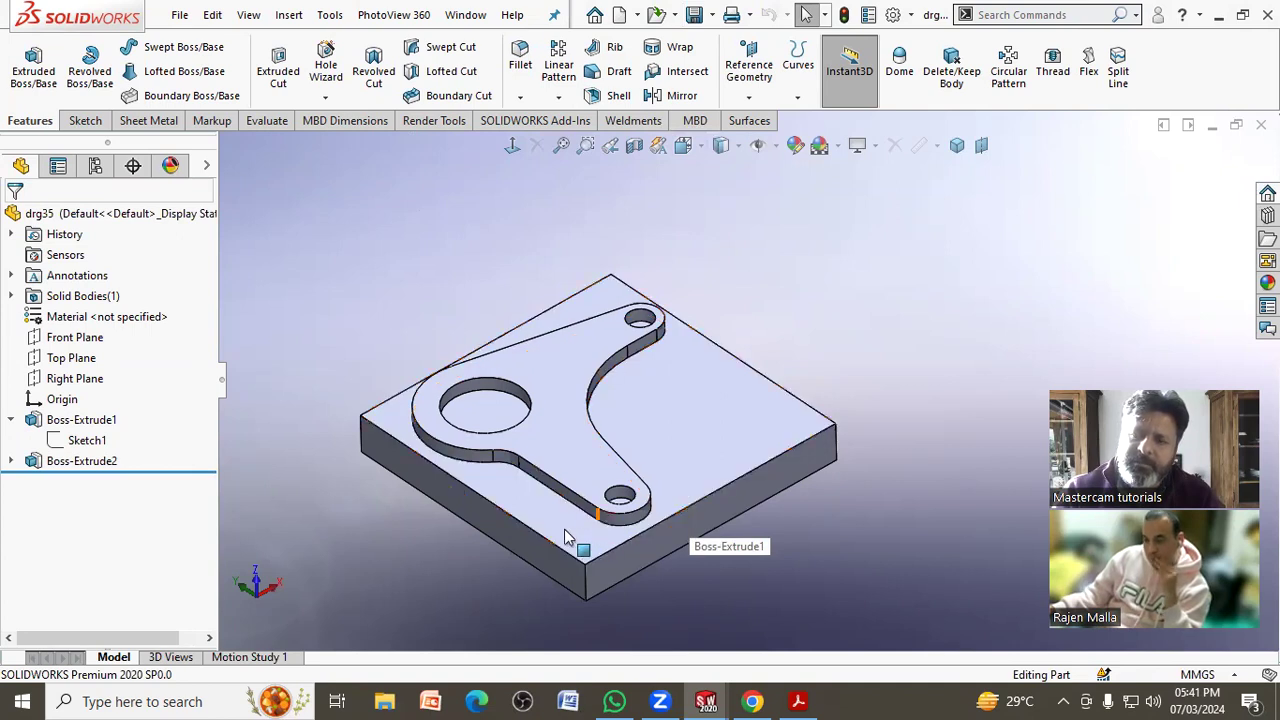
- Fit the whole part in the view and show the File menu
{"action": "left_click", "coordinate": [563, 146]}
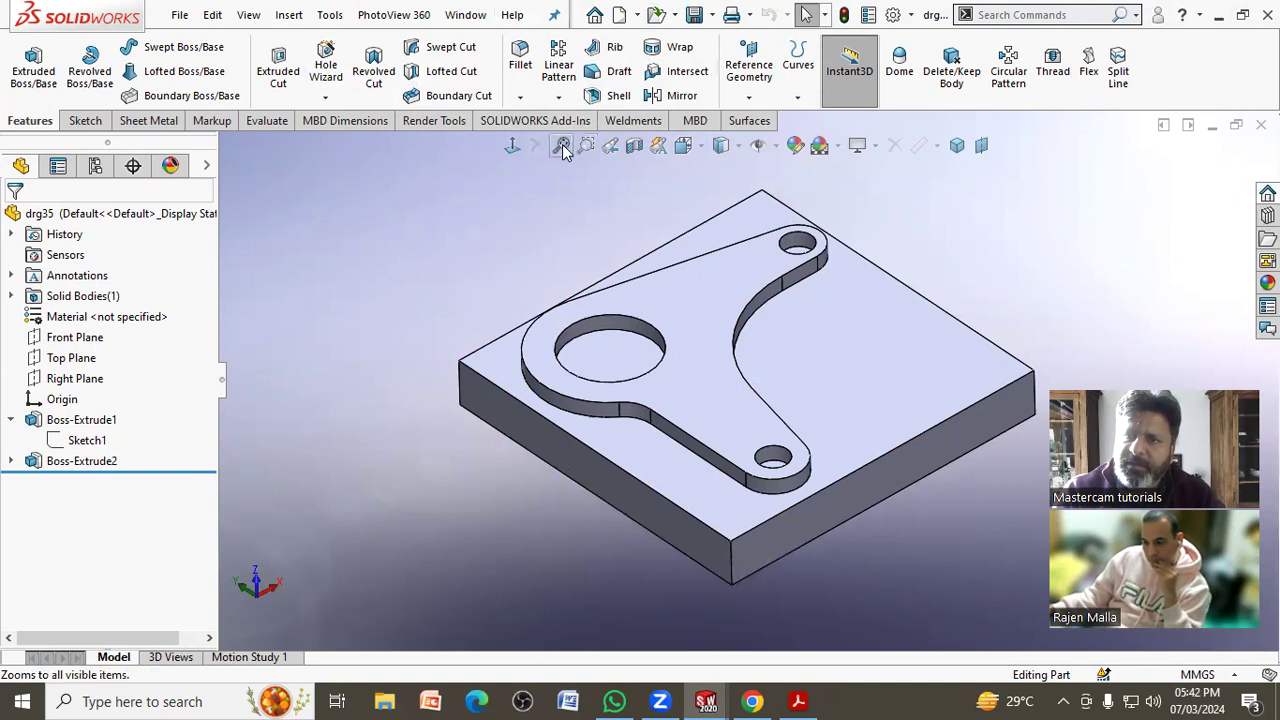
{"action": "key", "text": "z"}
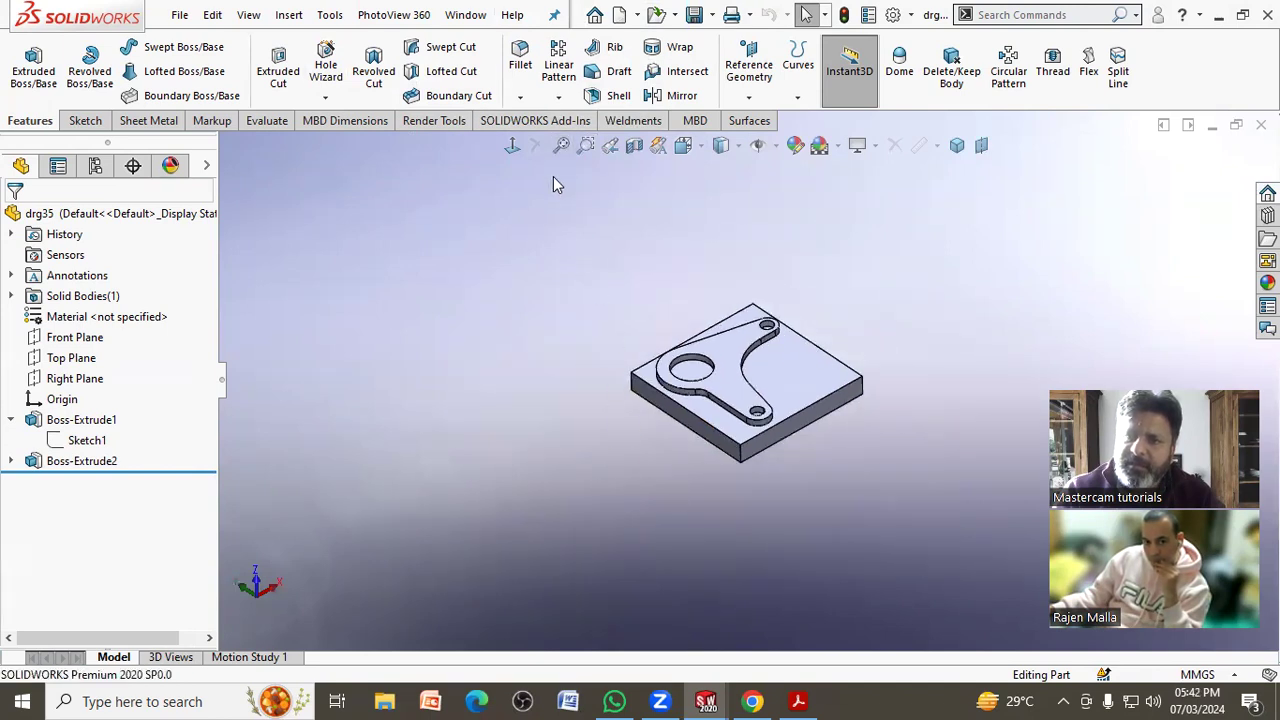
{"action": "left_click", "coordinate": [564, 146]}
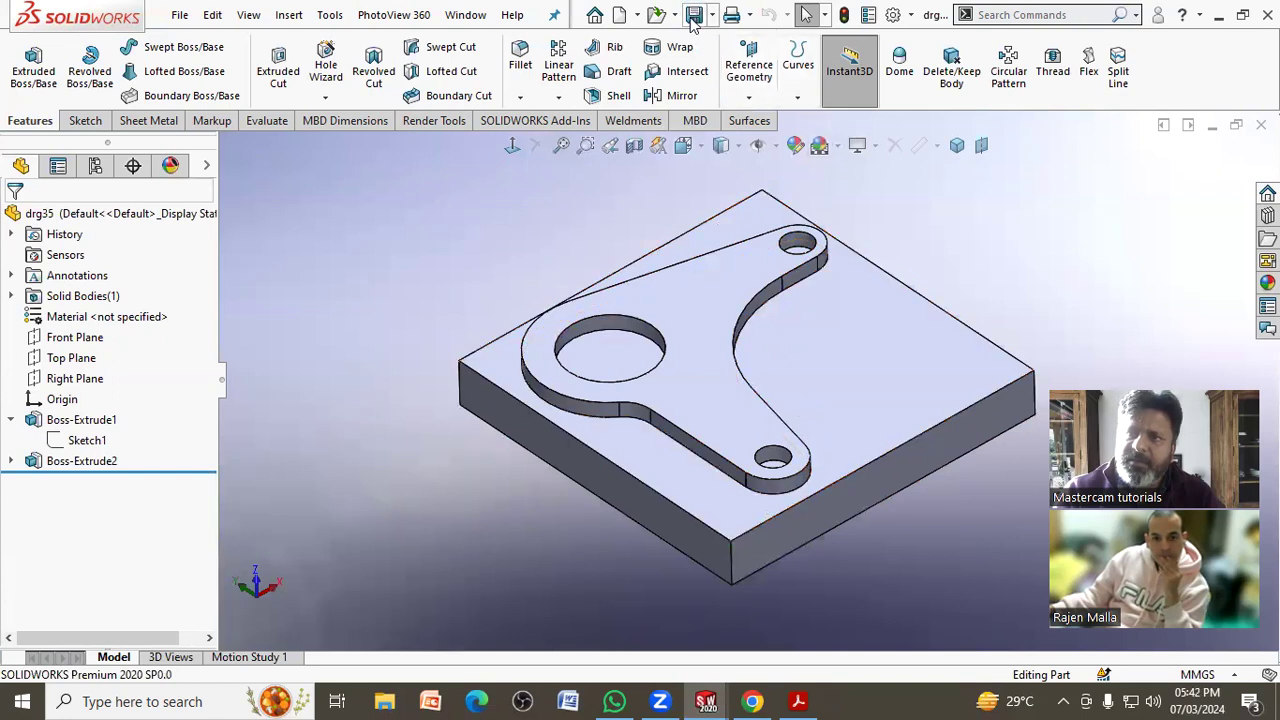
{"action": "left_click", "coordinate": [181, 15]}
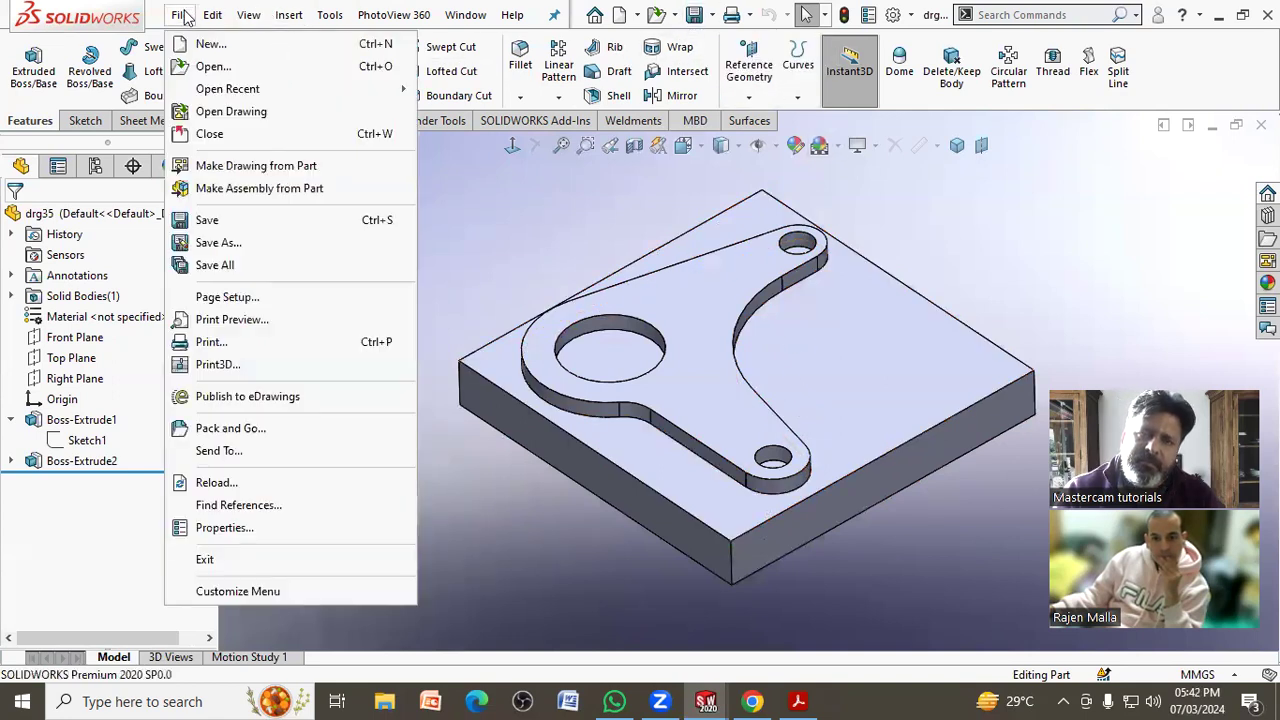
- Make a drawing from the drg35 part with its main view and a projected view placed above it
{"action": "left_click", "coordinate": [230, 170]}
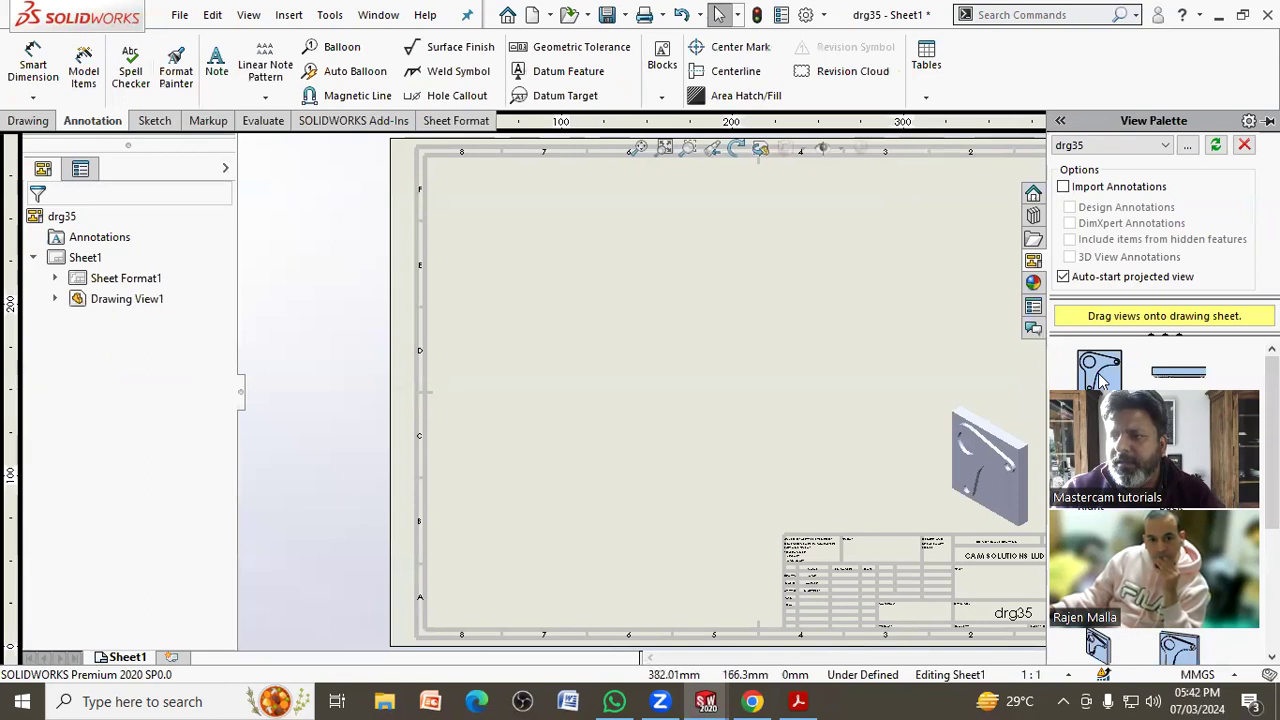
{"action": "mouse_move", "coordinate": [965, 360]}
{"action": "left_mouse_down"}
{"action": "mouse_move", "coordinate": [610, 435]}
{"action": "mouse_move", "coordinate": [612, 424]}
{"action": "left_mouse_up"}
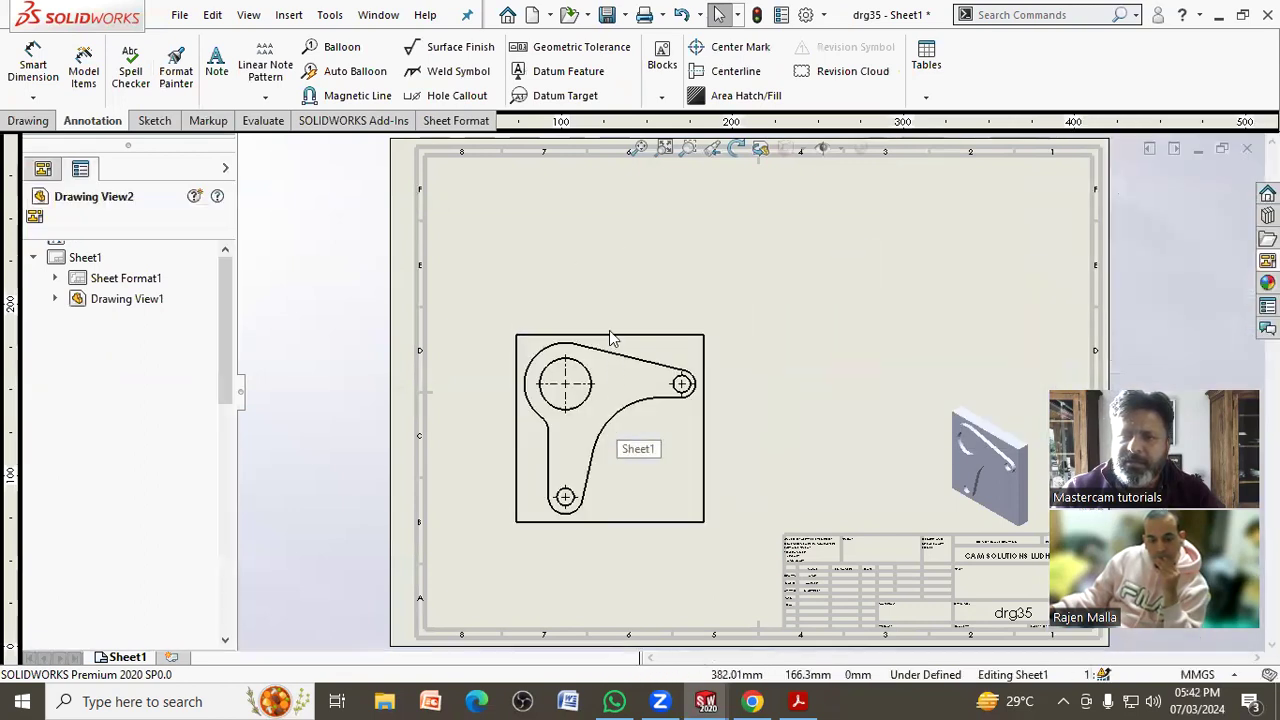
{"action": "left_click", "coordinate": [608, 280]}
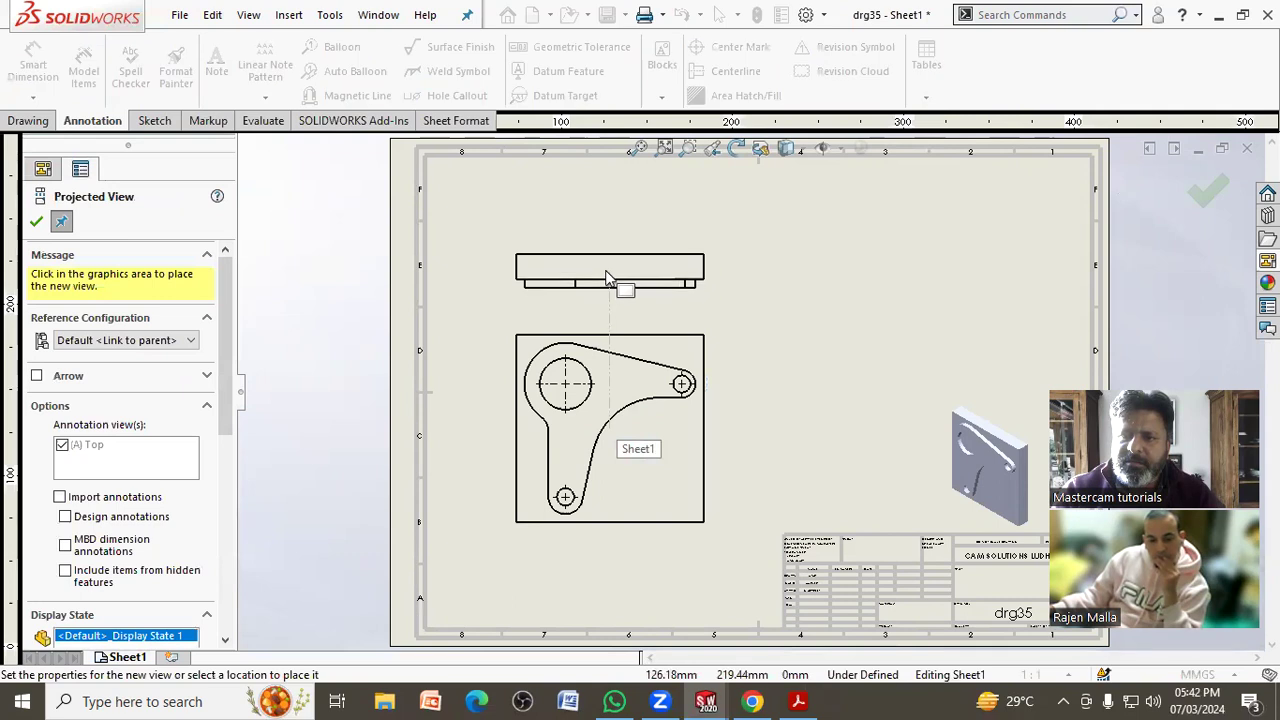
{"action": "left_click", "coordinate": [36, 221]}
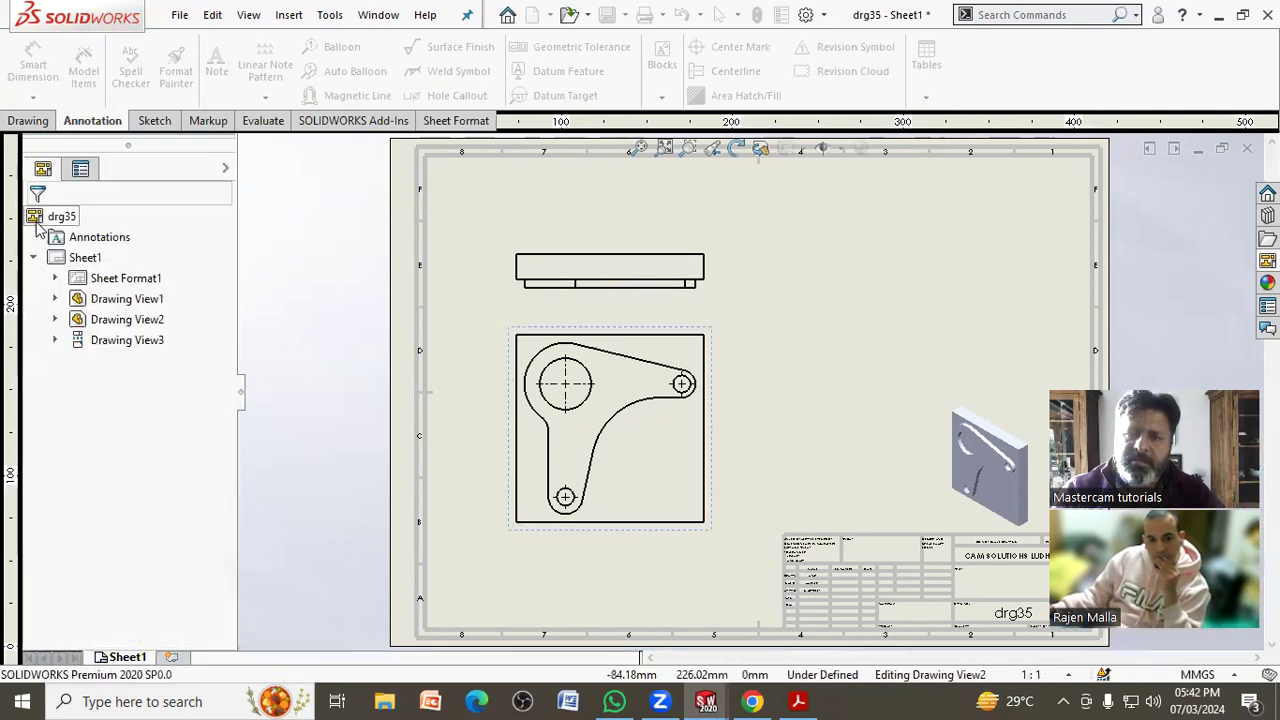
- Change Sheet1's type of projection to First angle in its Sheet Properties
{"action": "right_click", "coordinate": [823, 233]}
{"action": "left_click", "coordinate": [929, 661]}
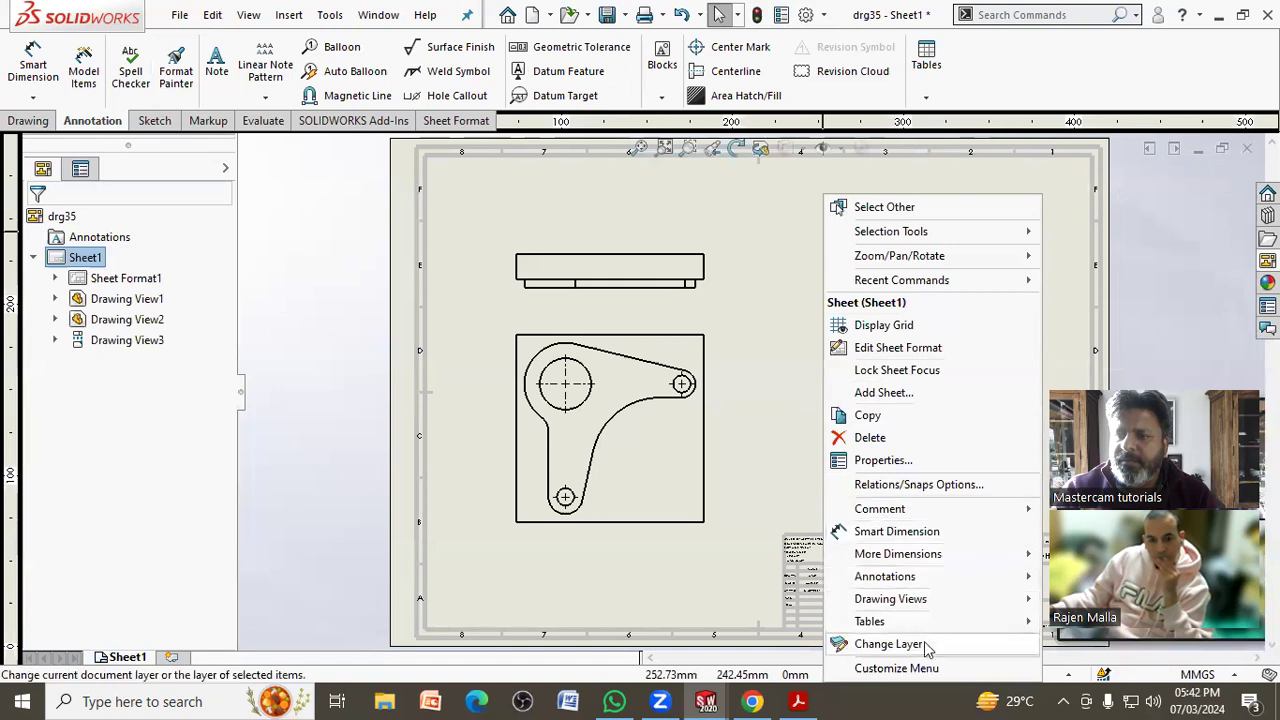
{"action": "left_click", "coordinate": [893, 461]}
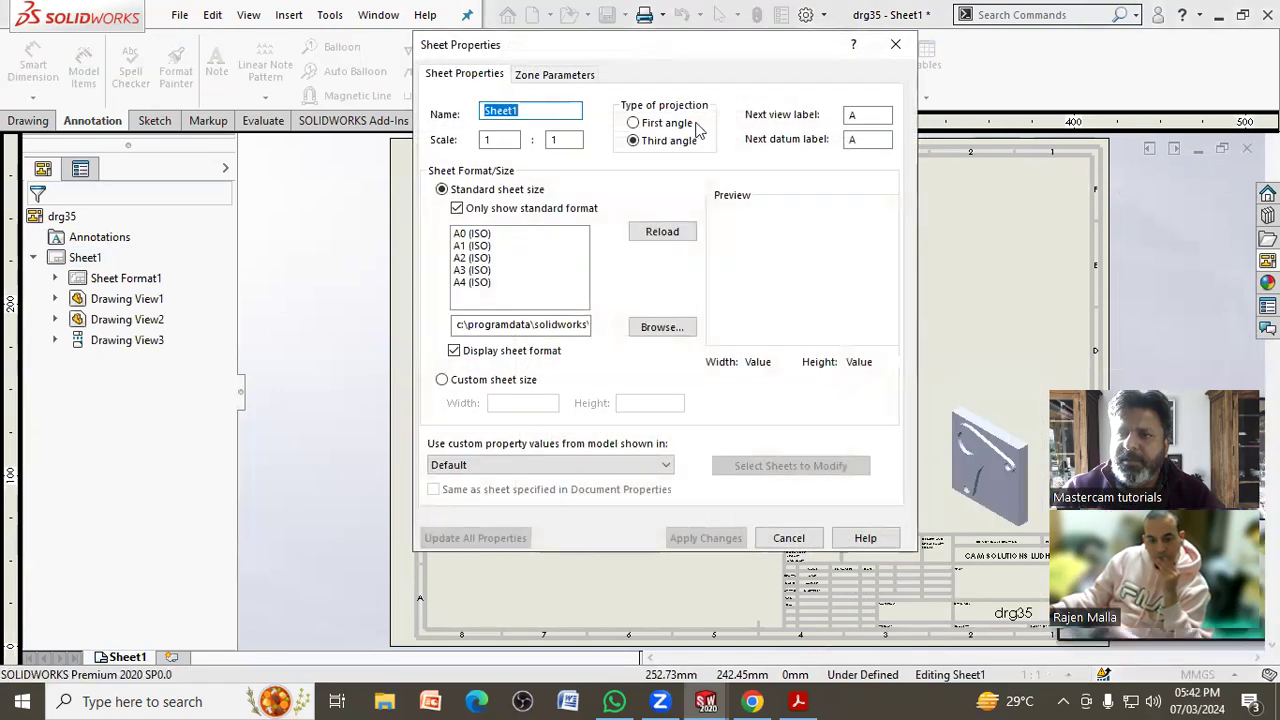
{"action": "left_click", "coordinate": [705, 538]}
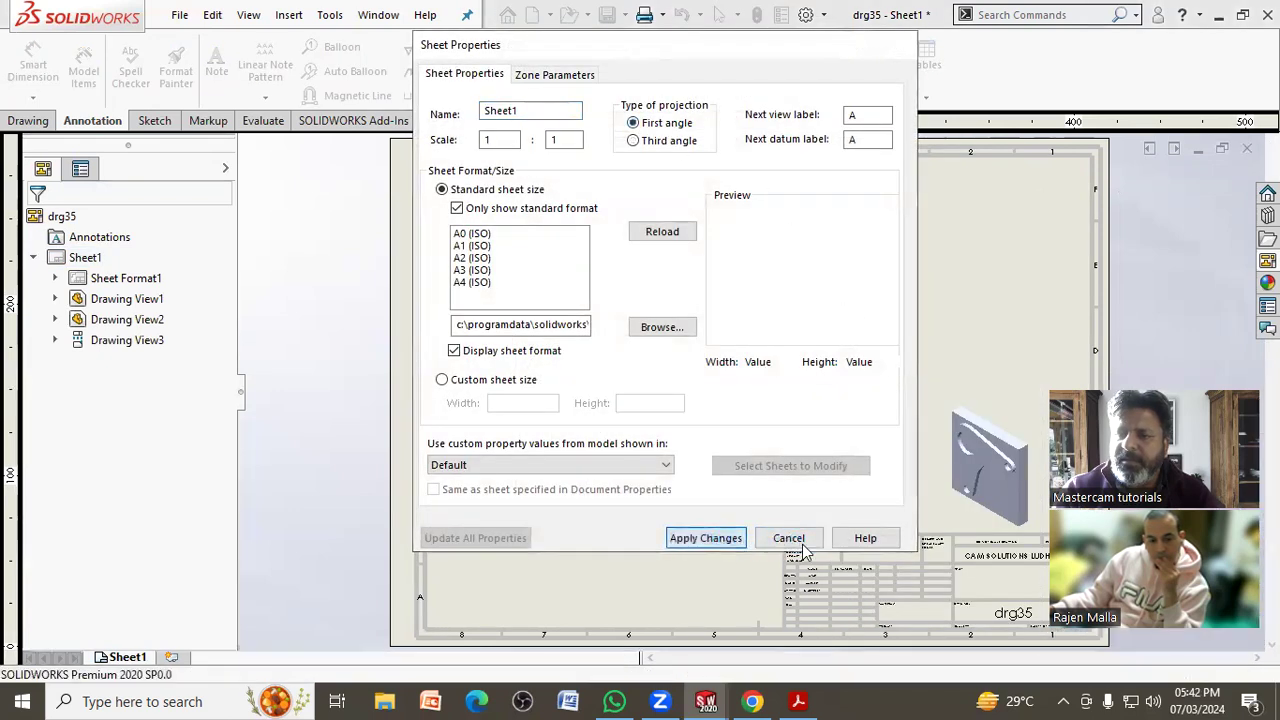
{"action": "scroll", "coordinate": [803, 398], "scroll_direction": "down", "scroll_amount": 2}
- Rotate the isometric view's model so the plate's top face and holes are visible
{"action": "key", "text": "f"}
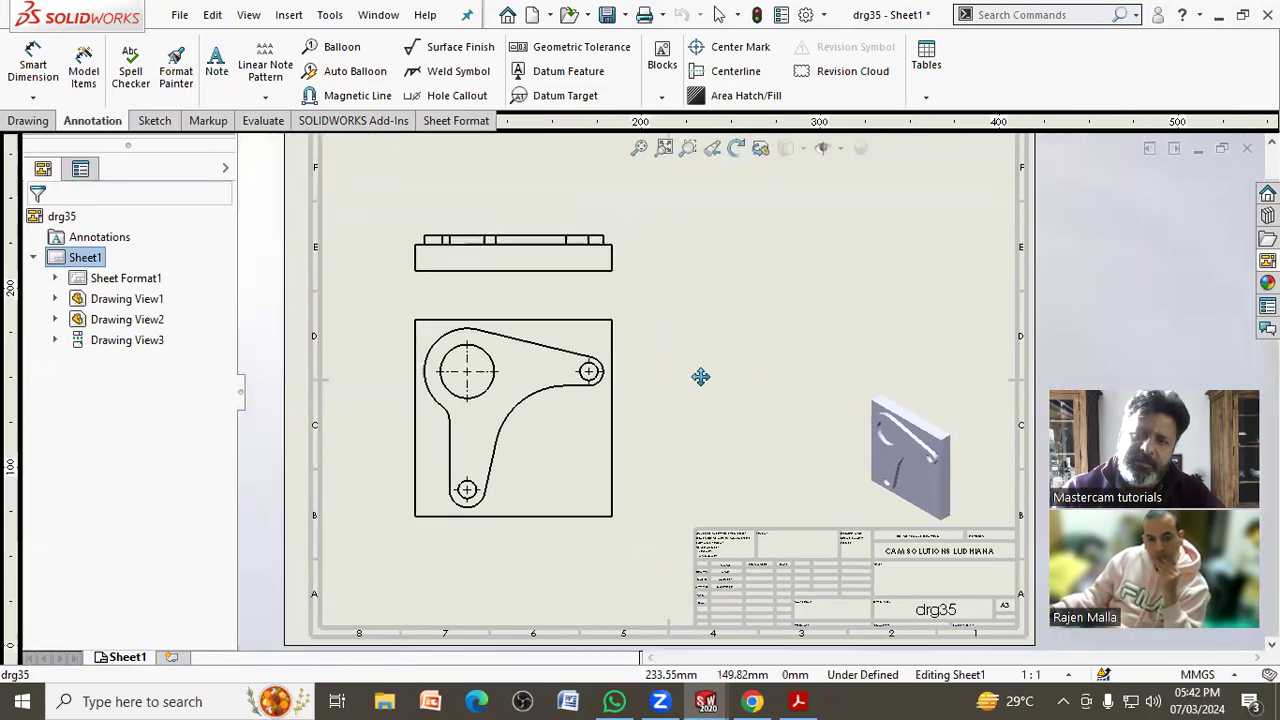
{"action": "middle_click_drag", "start_coordinate": [686, 378], "coordinate": [706, 410], "text": "ctrl"}
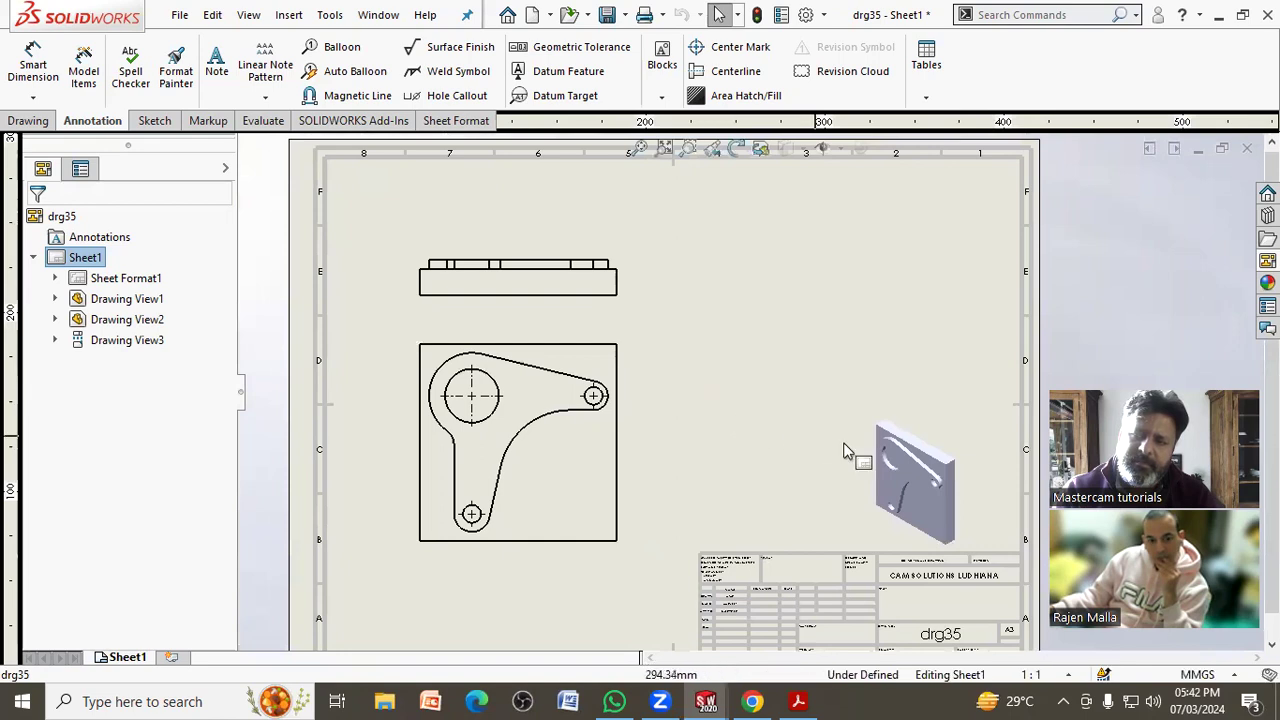
{"action": "left_click", "coordinate": [951, 444]}
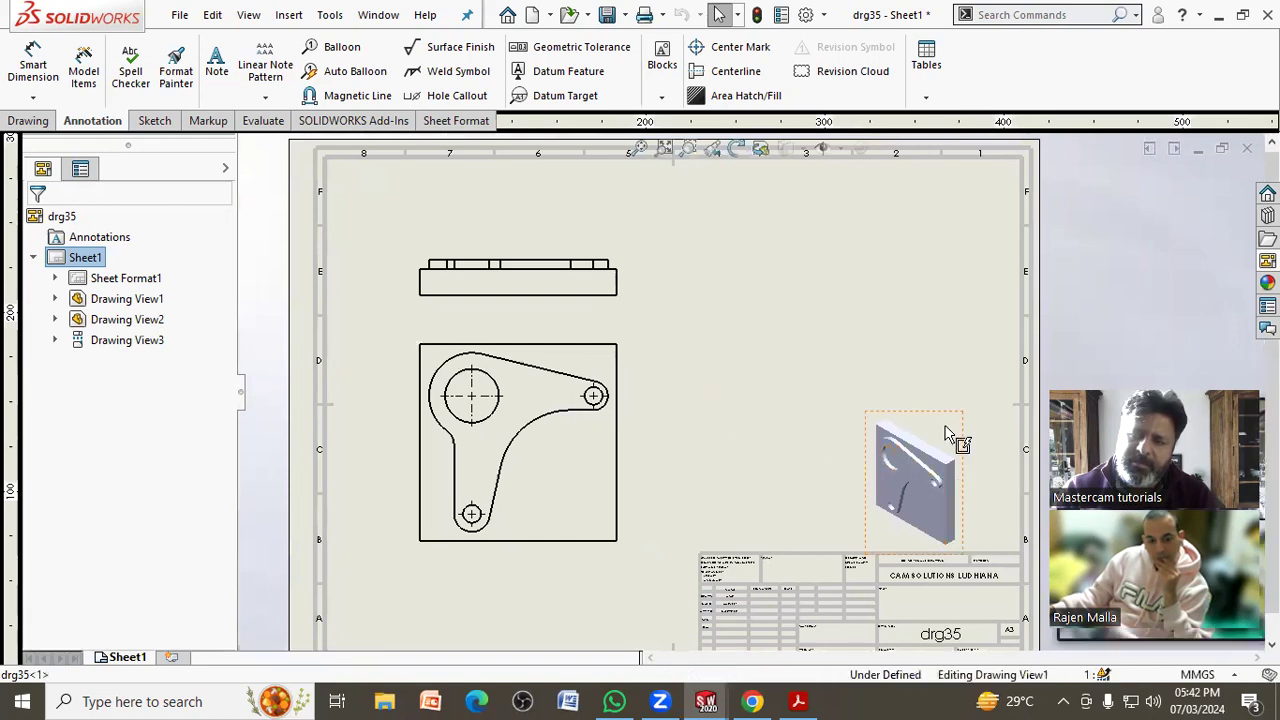
{"action": "left_click", "coordinate": [761, 150]}
{"action": "left_click_drag", "start_coordinate": [1004, 333], "coordinate": [970, 247]}
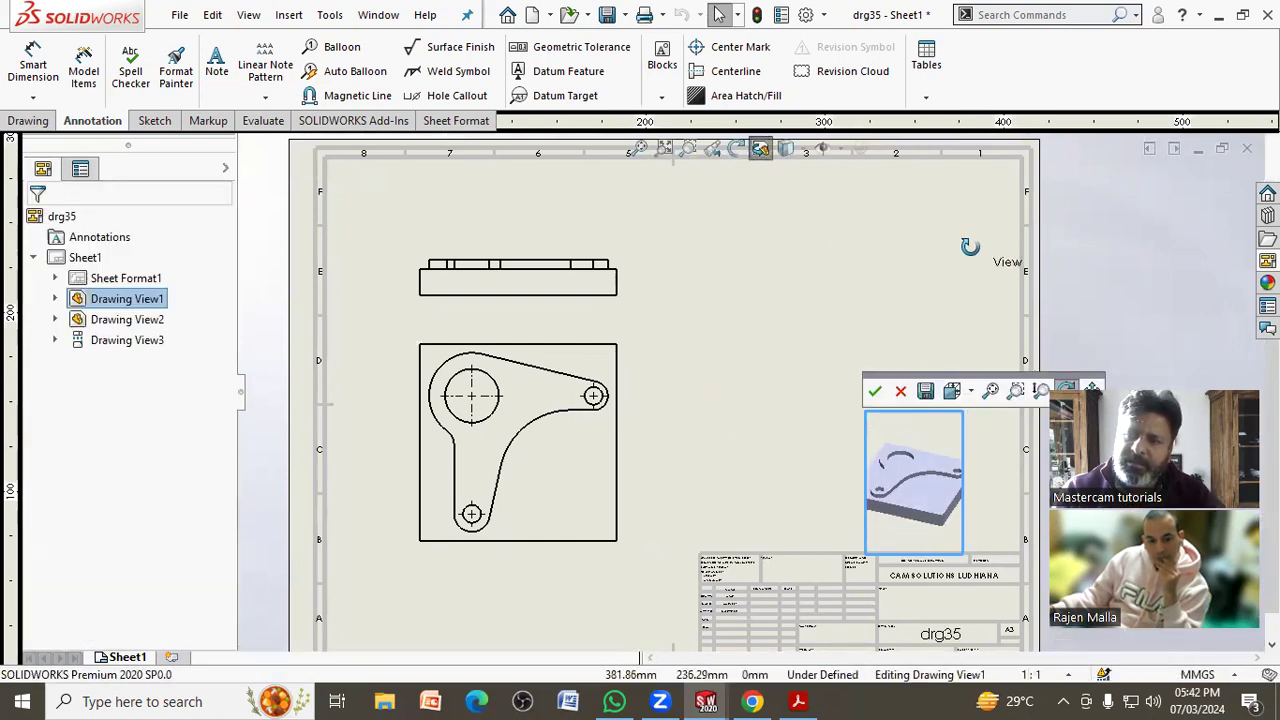
{"action": "mouse_move", "coordinate": [876, 462]}
{"action": "left_mouse_down"}
{"action": "mouse_move", "coordinate": [897, 443]}
{"action": "mouse_move", "coordinate": [857, 491]}
{"action": "mouse_move", "coordinate": [889, 482]}
{"action": "left_mouse_up"}
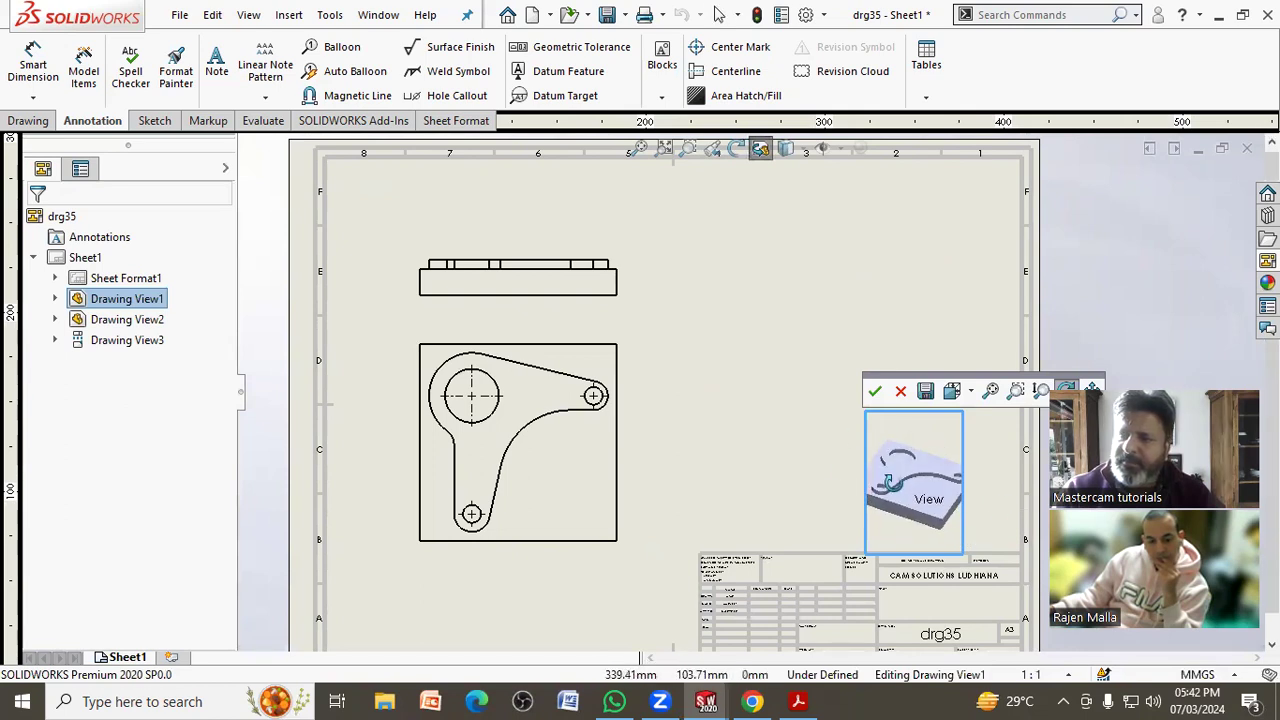
{"action": "left_click", "coordinate": [876, 392]}
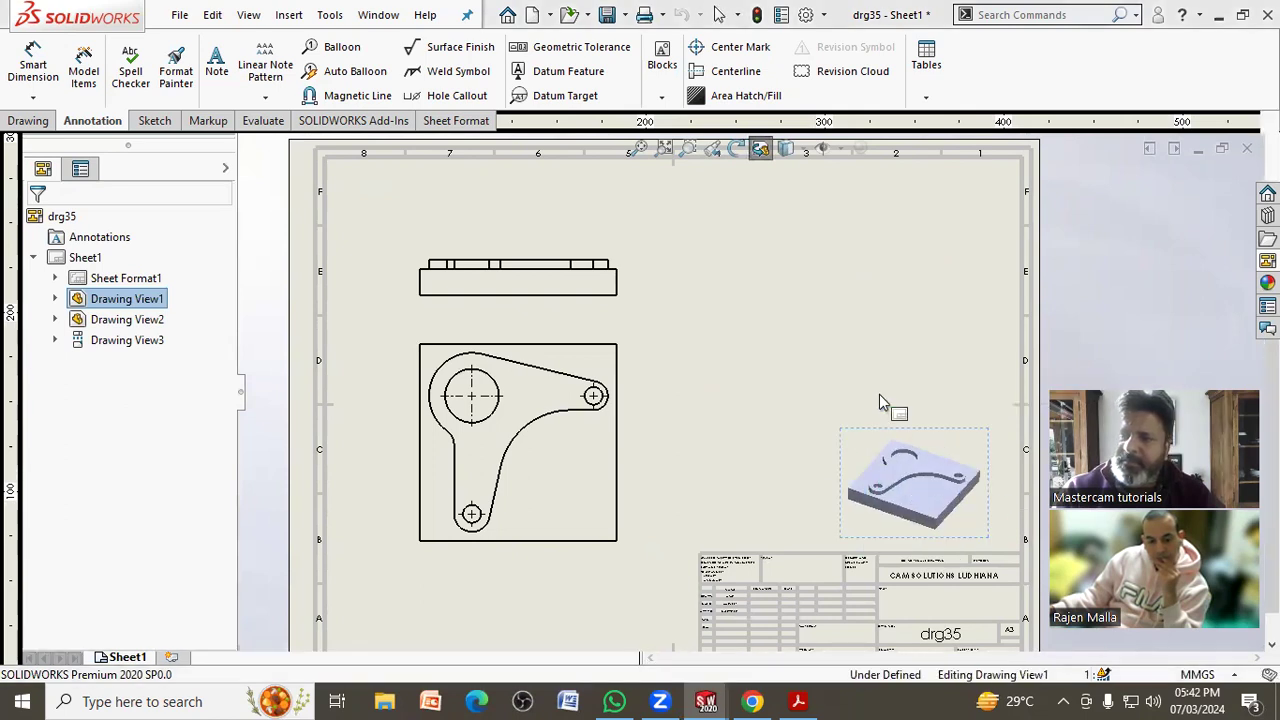
- Set the isometric view's display style to Shaded With Edges
{"action": "left_click", "coordinate": [955, 447]}
{"action": "left_click_drag", "start_coordinate": [223, 326], "coordinate": [223, 488]}
{"action": "left_click", "coordinate": [143, 493]}
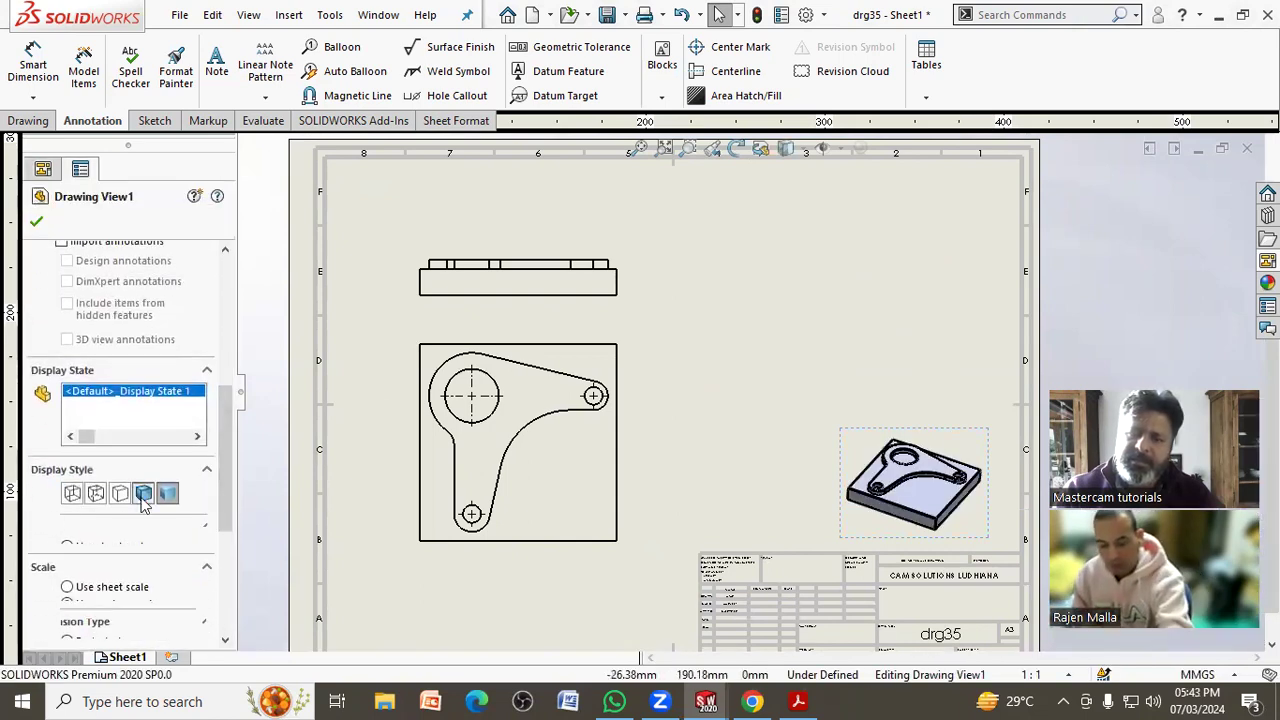
{"action": "left_click", "coordinate": [557, 576]}
{"action": "middle_click_drag", "start_coordinate": [791, 488], "coordinate": [790, 474]}
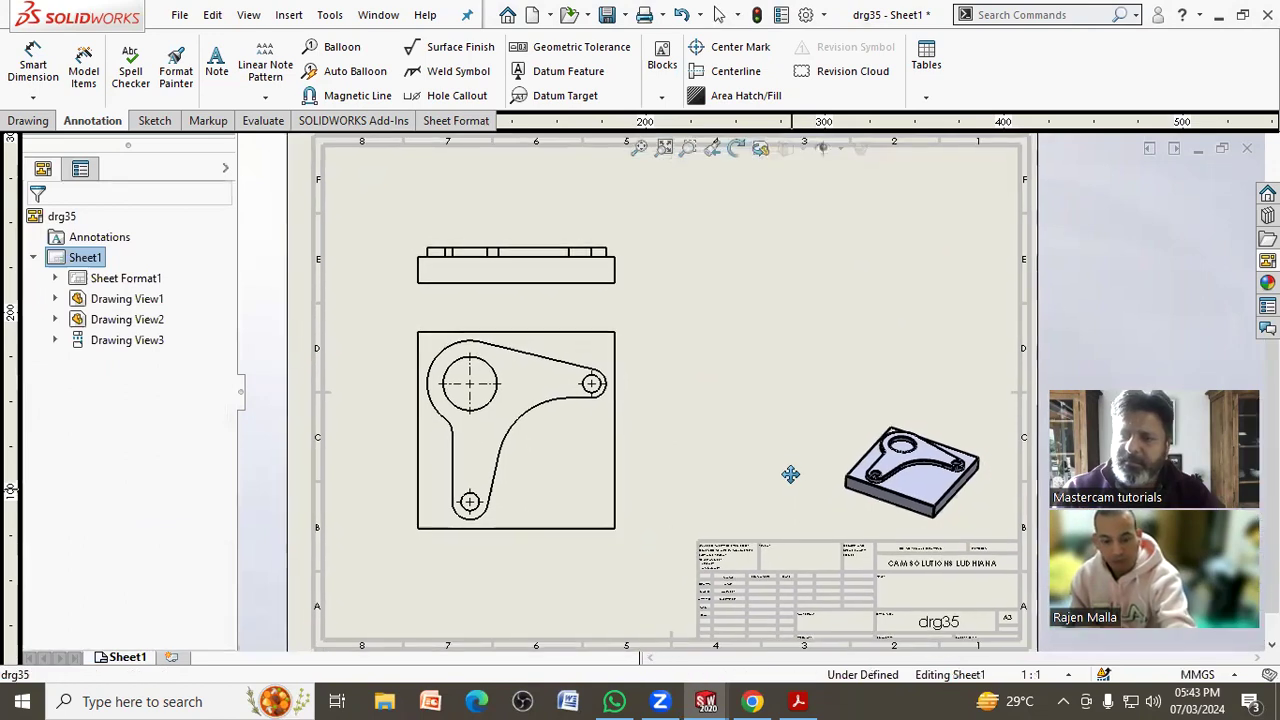
{"action": "scroll", "coordinate": [785, 470], "scroll_direction": "down", "scroll_amount": 2}
{"action": "scroll", "coordinate": [787, 452], "scroll_direction": "up", "scroll_amount": 3}
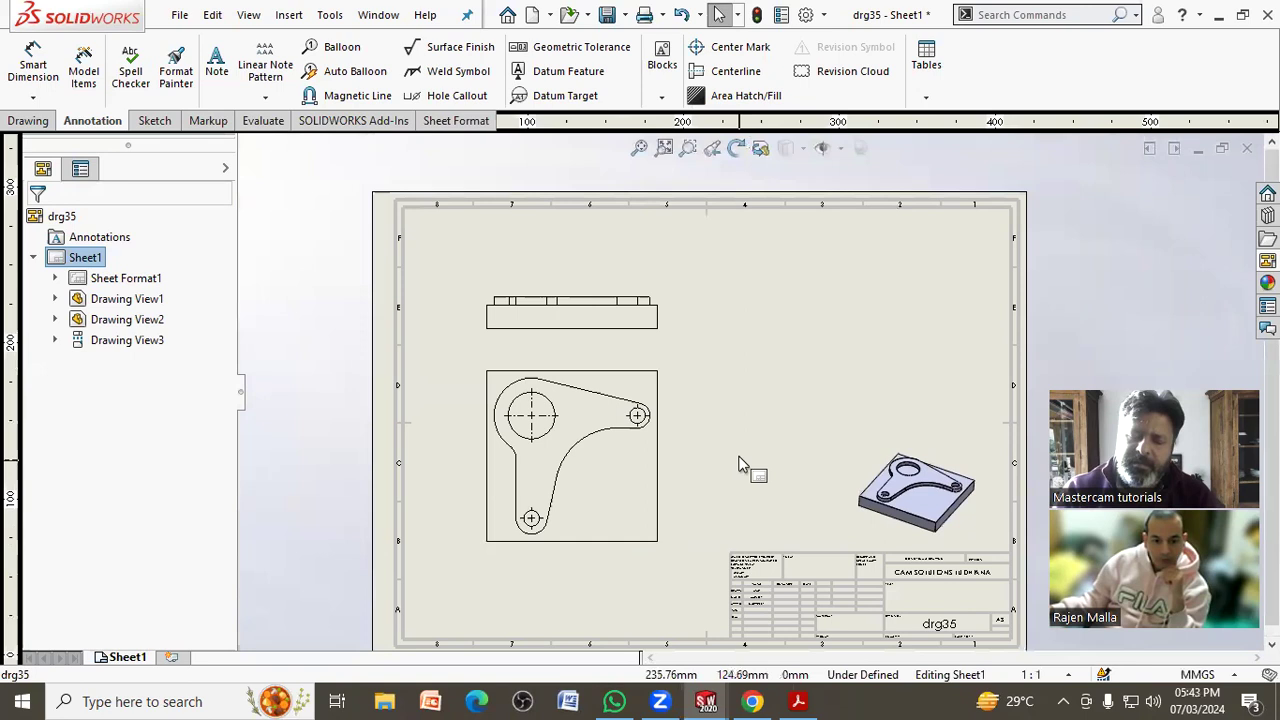
- Delete Drawing View3, the projected view above the main view, confirming the deletion
{"action": "left_click", "coordinate": [677, 340]}
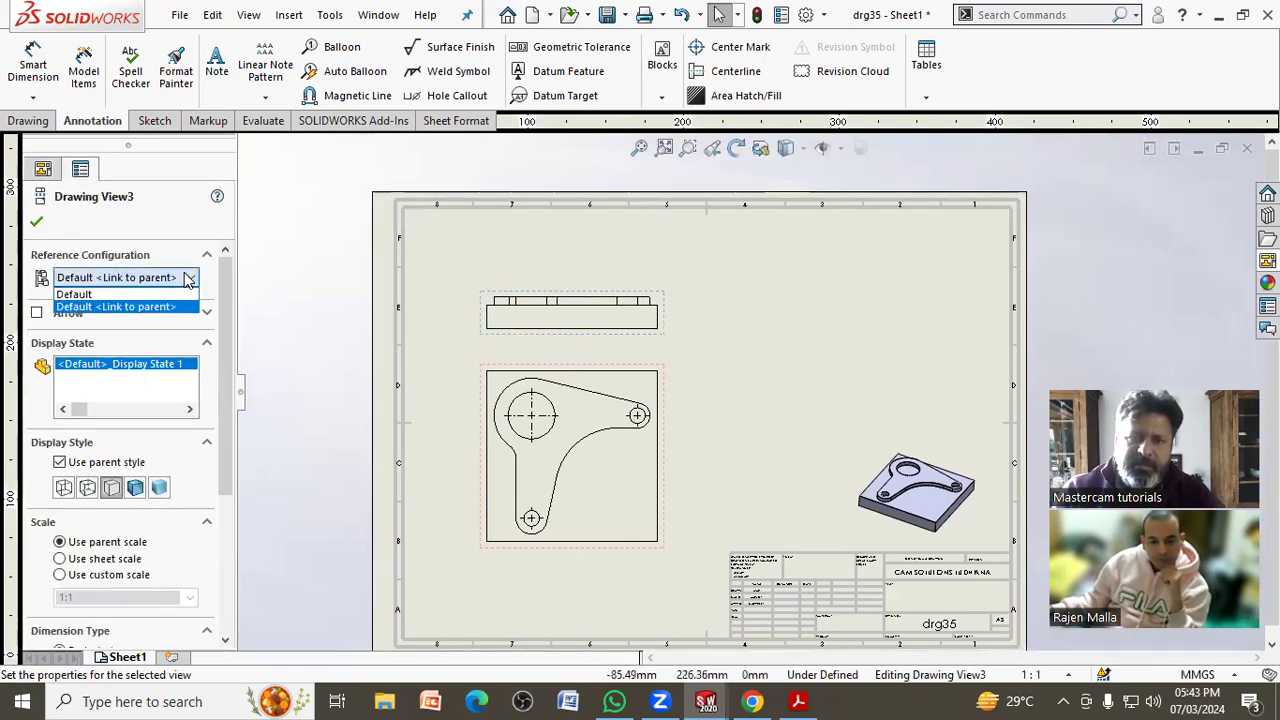
{"action": "left_click_drag", "start_coordinate": [222, 350], "coordinate": [232, 507]}
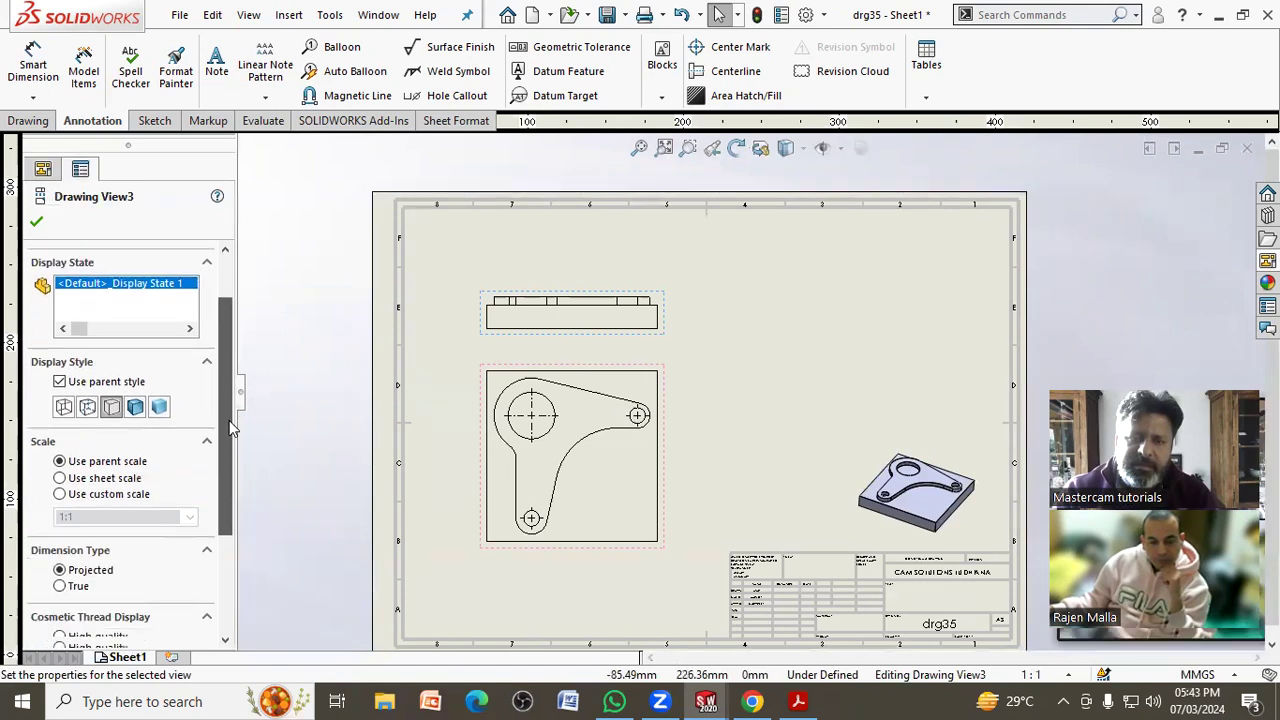
{"action": "left_click_drag", "start_coordinate": [228, 562], "coordinate": [287, 321]}
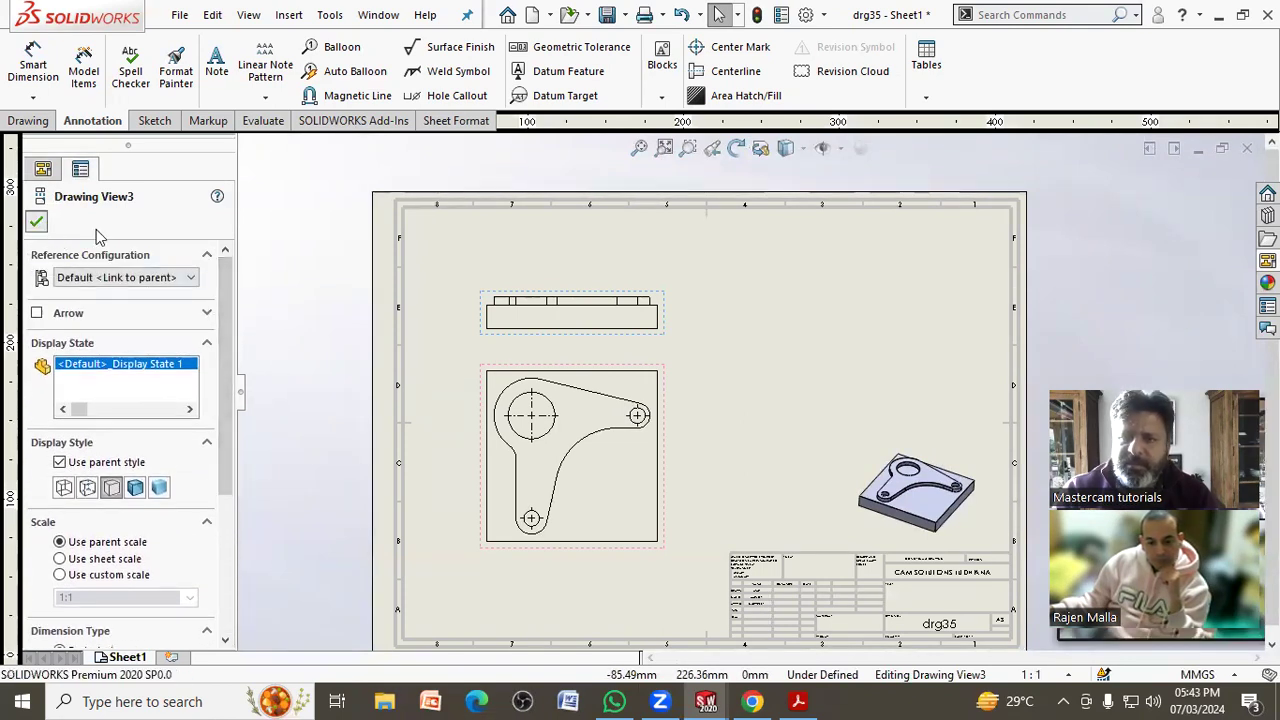
{"action": "key", "text": "Escape"}
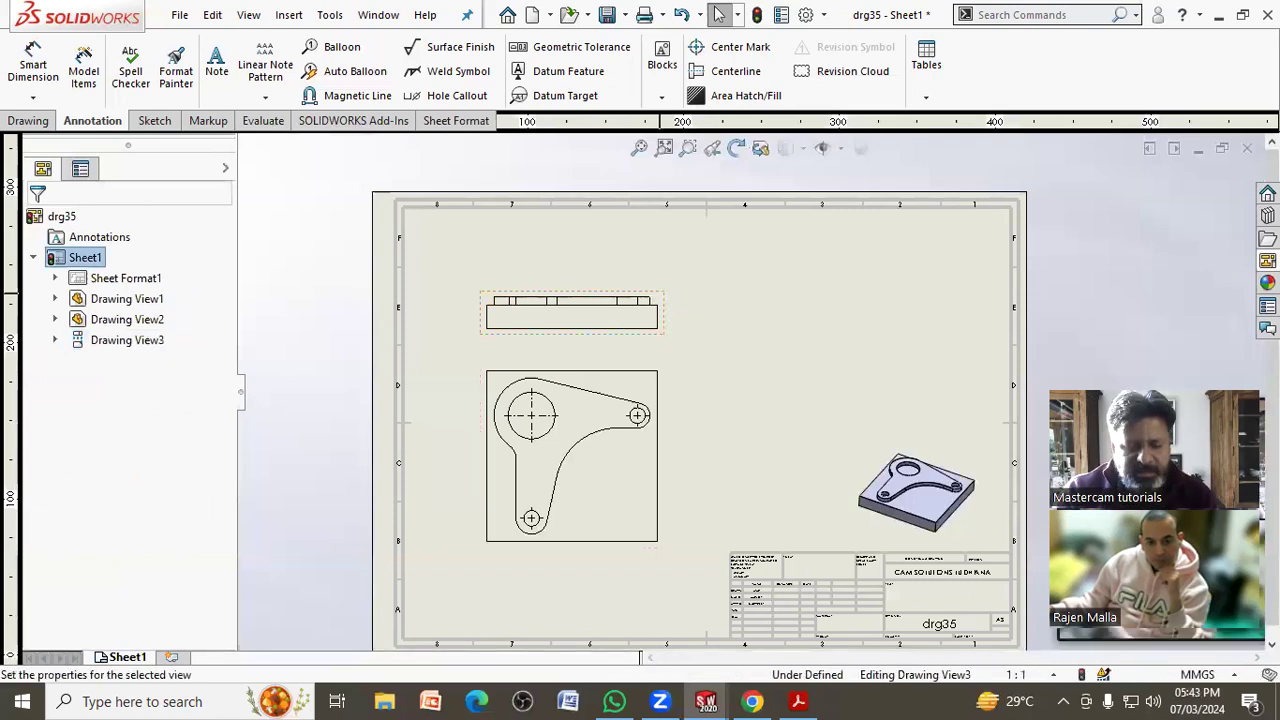
{"action": "key", "text": "Delete"}
{"action": "left_click", "coordinate": [765, 283]}
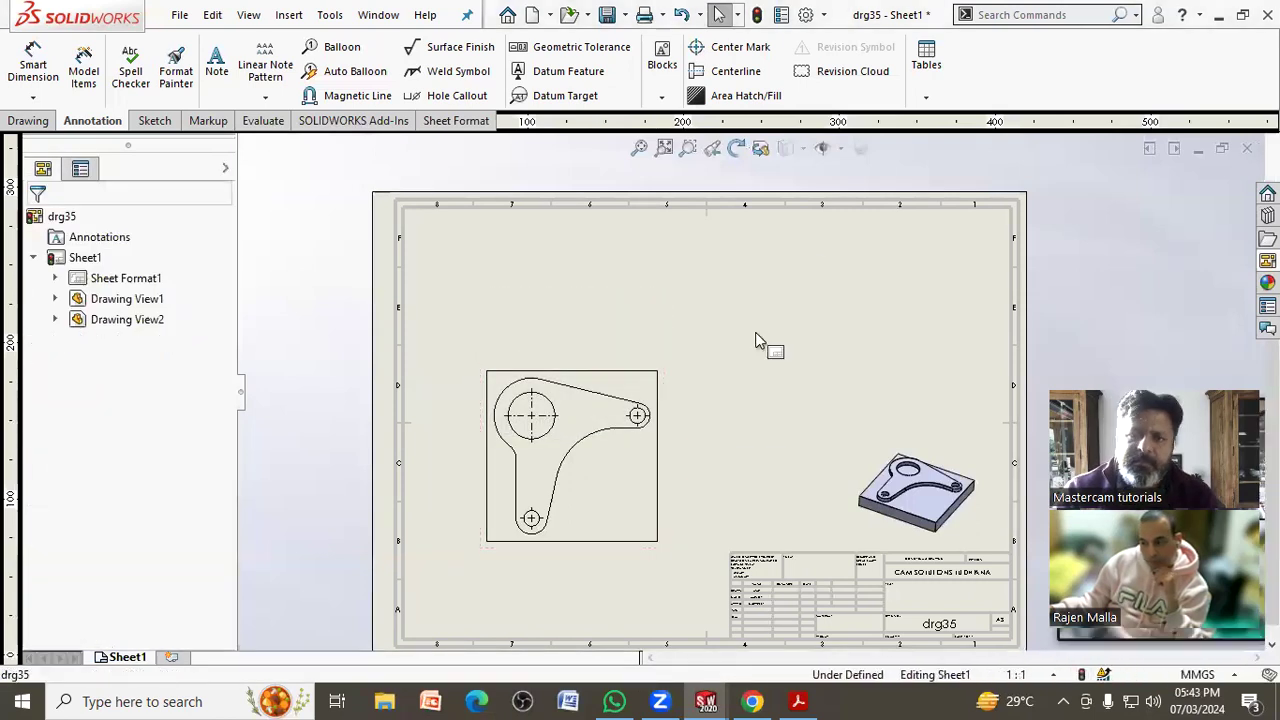
{"action": "scroll", "coordinate": [738, 450], "scroll_direction": "down", "scroll_amount": 2}
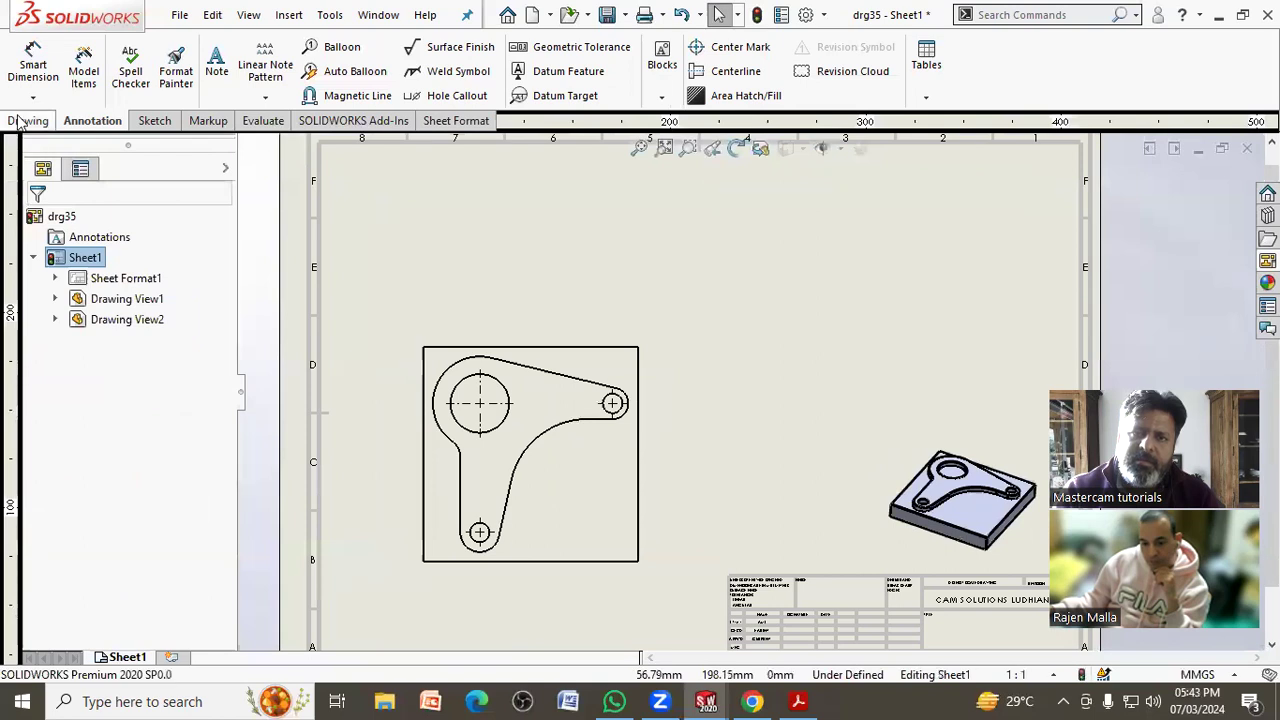
- Cut a horizontal Section A-A through the small hole centre and place it above the front view
{"action": "left_click", "coordinate": [20, 120]}
{"action": "left_click", "coordinate": [169, 80]}
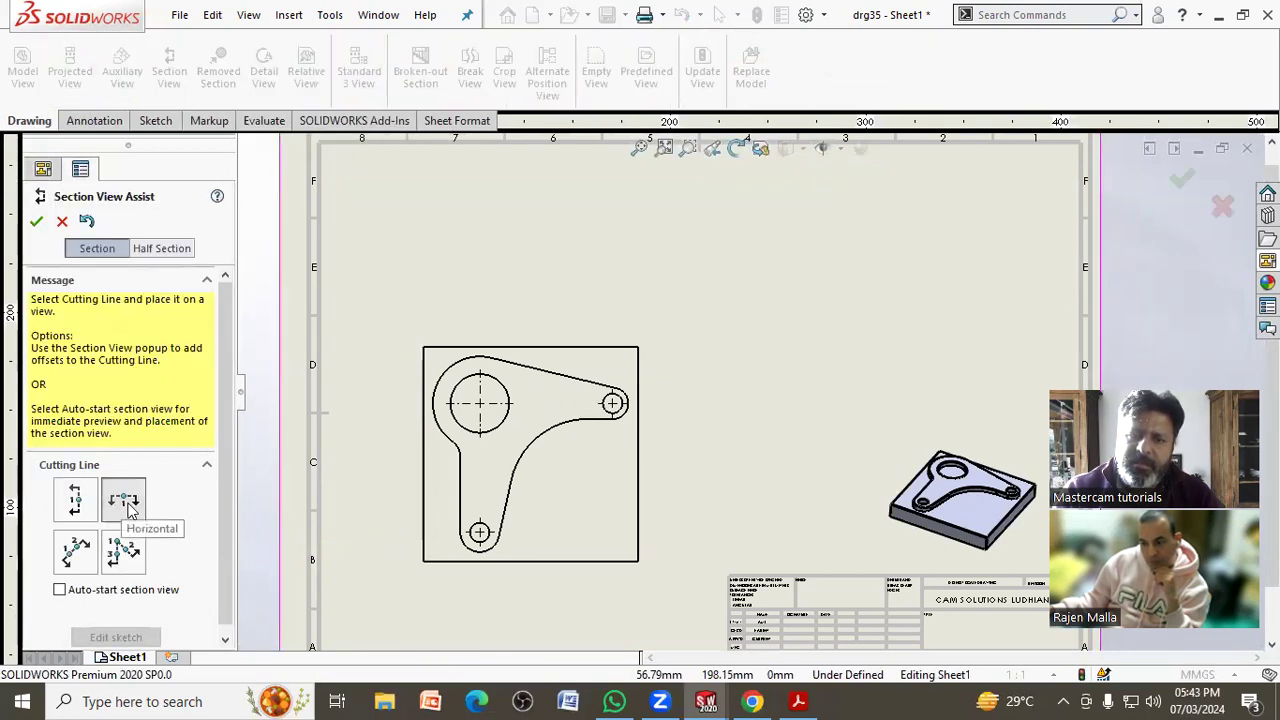
{"action": "left_click", "coordinate": [130, 510]}
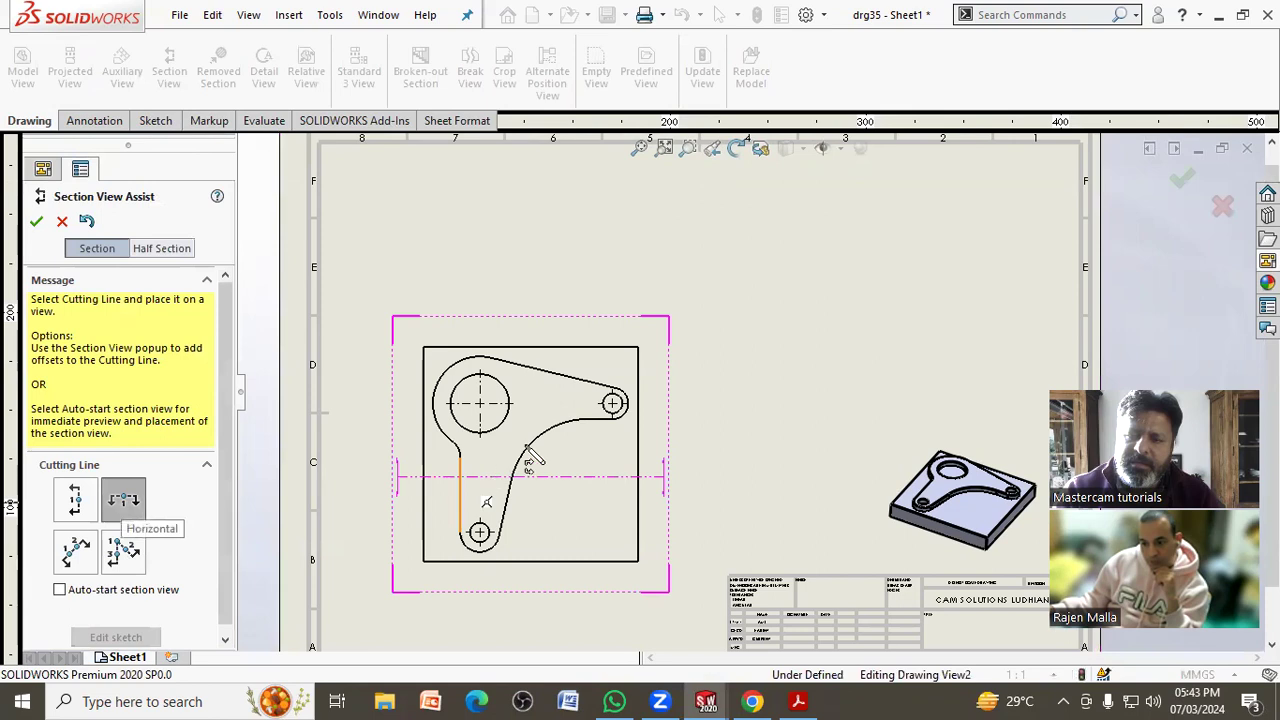
{"action": "left_click", "coordinate": [614, 404]}
{"action": "left_click", "coordinate": [784, 438]}
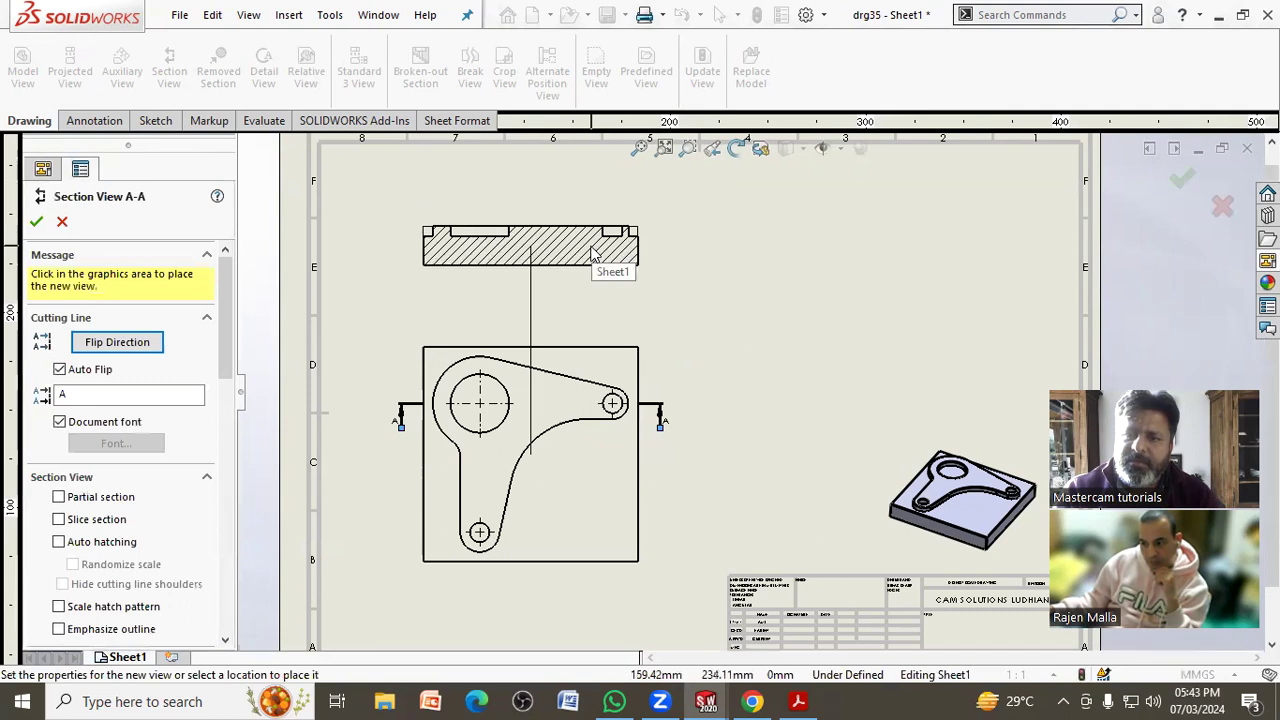
{"action": "left_click", "coordinate": [588, 247]}
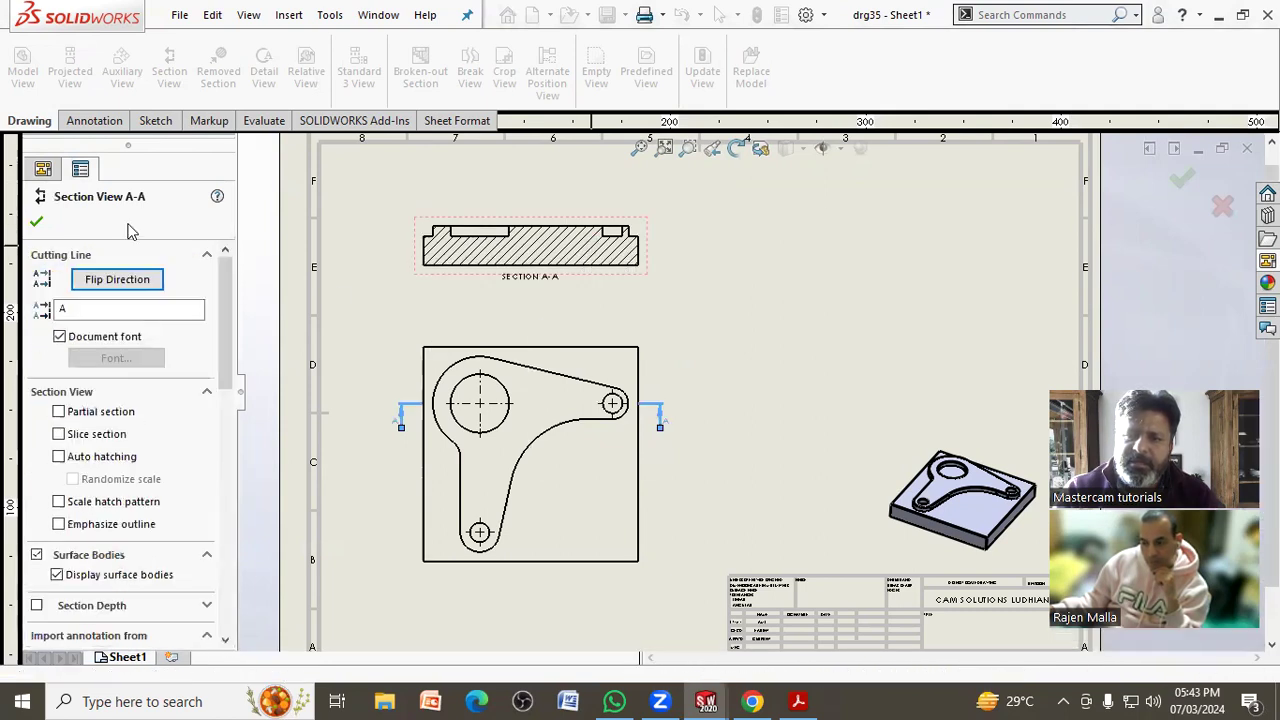
{"action": "left_click", "coordinate": [37, 225]}
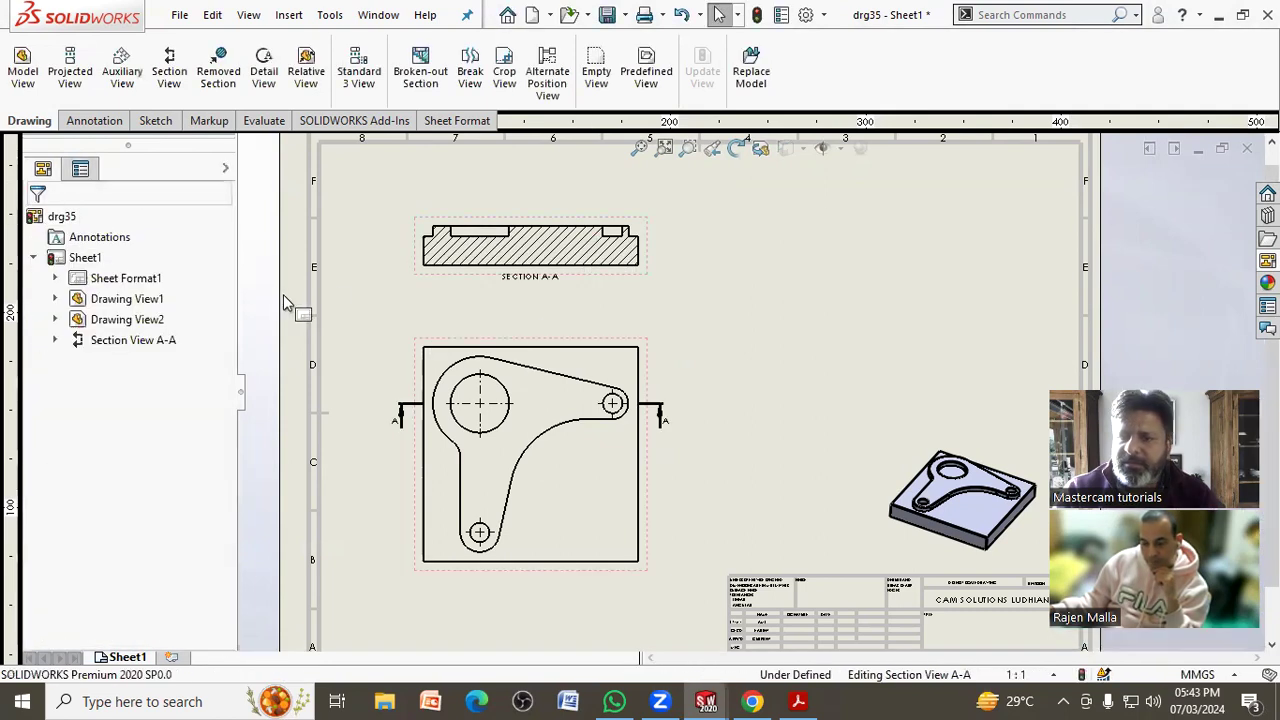
- Import model dimensions like 110.00, 68.00 and R40.00 into the front and section views with Model Items
{"action": "scroll", "coordinate": [710, 384], "scroll_direction": "up", "scroll_amount": 2}
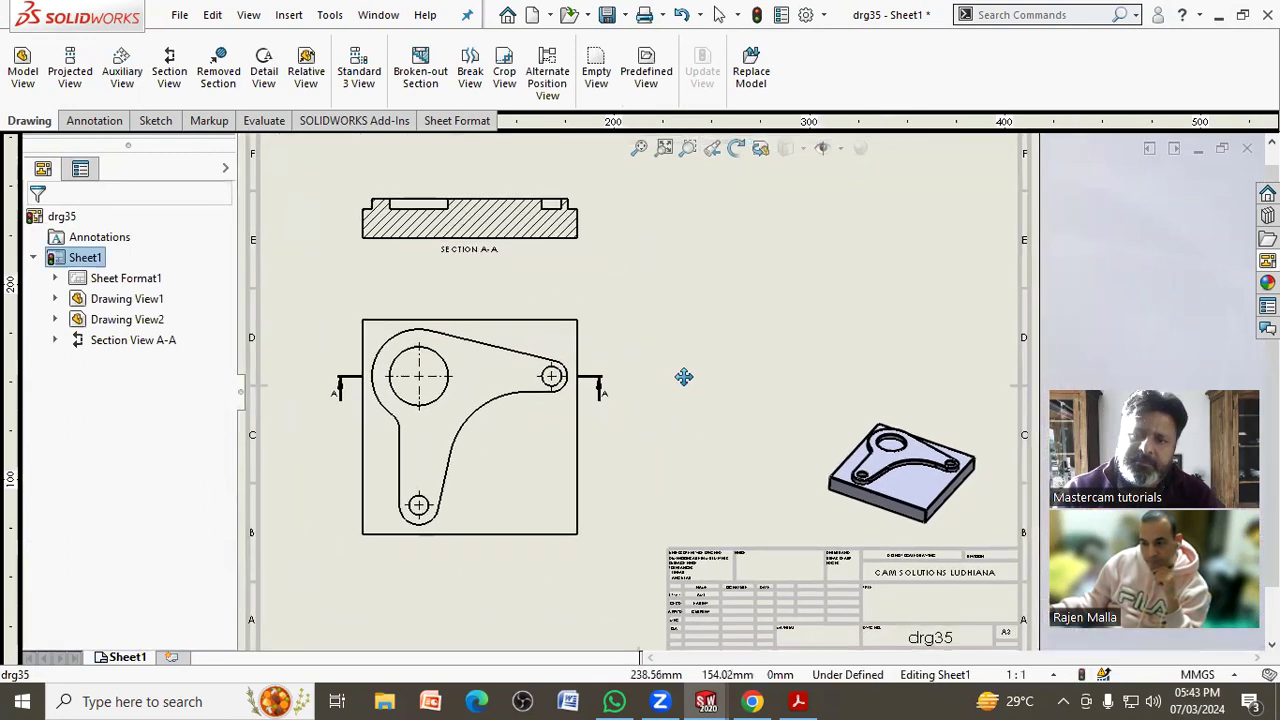
{"action": "scroll", "coordinate": [701, 403], "scroll_direction": "up", "scroll_amount": 1}
{"action": "scroll", "coordinate": [669, 449], "scroll_direction": "down", "scroll_amount": 1}
{"action": "middle_click_drag", "start_coordinate": [670, 447], "coordinate": [694, 451], "text": "ctrl"}
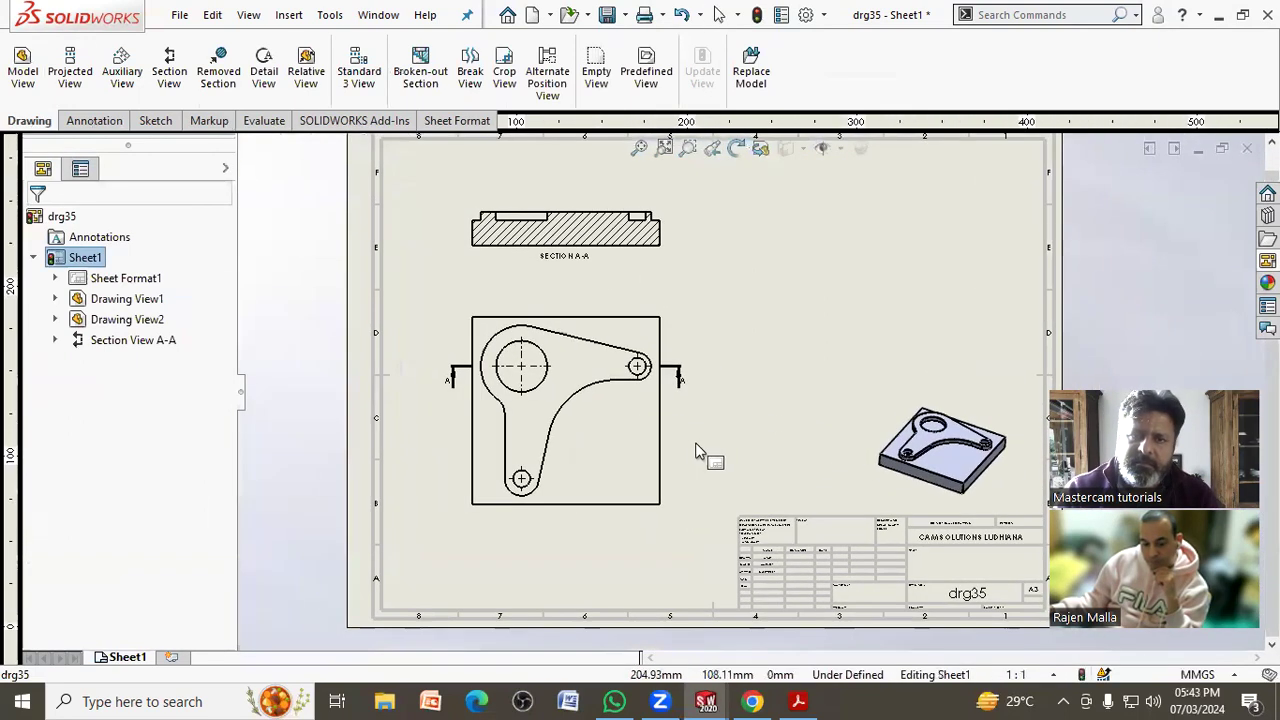
{"action": "left_click", "coordinate": [95, 121]}
{"action": "left_click", "coordinate": [84, 70]}
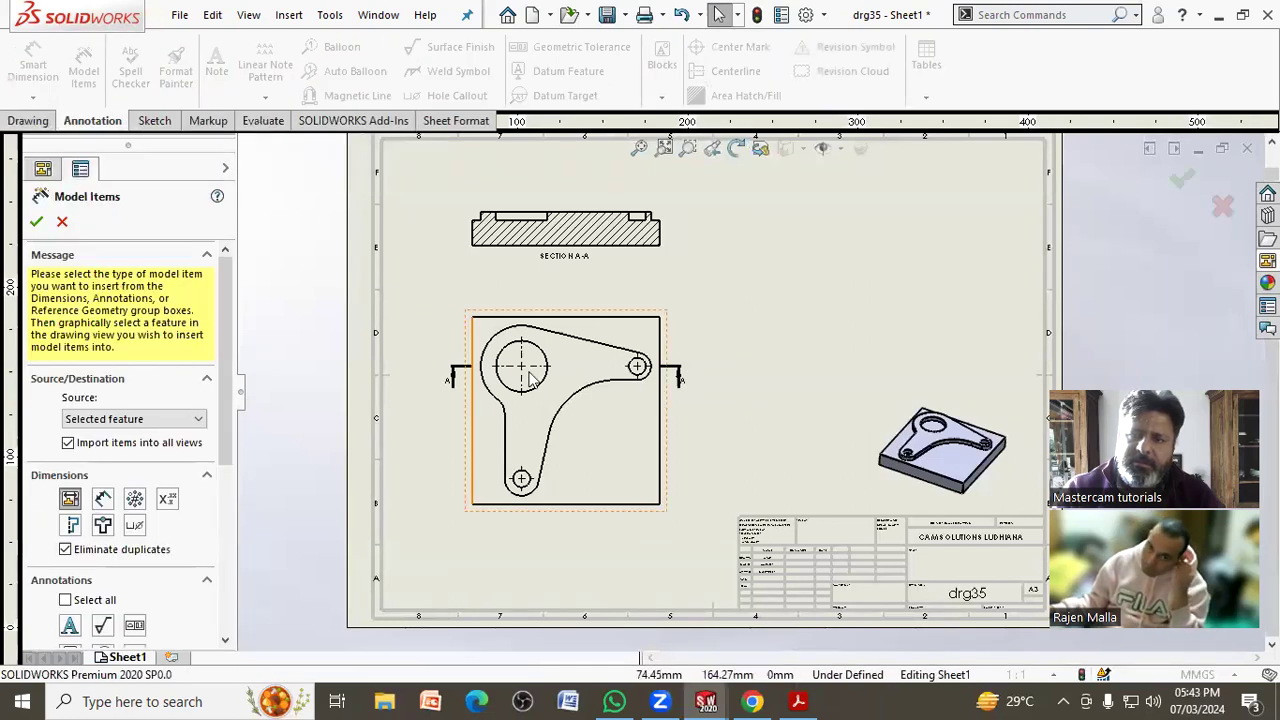
{"action": "left_click", "coordinate": [603, 420]}
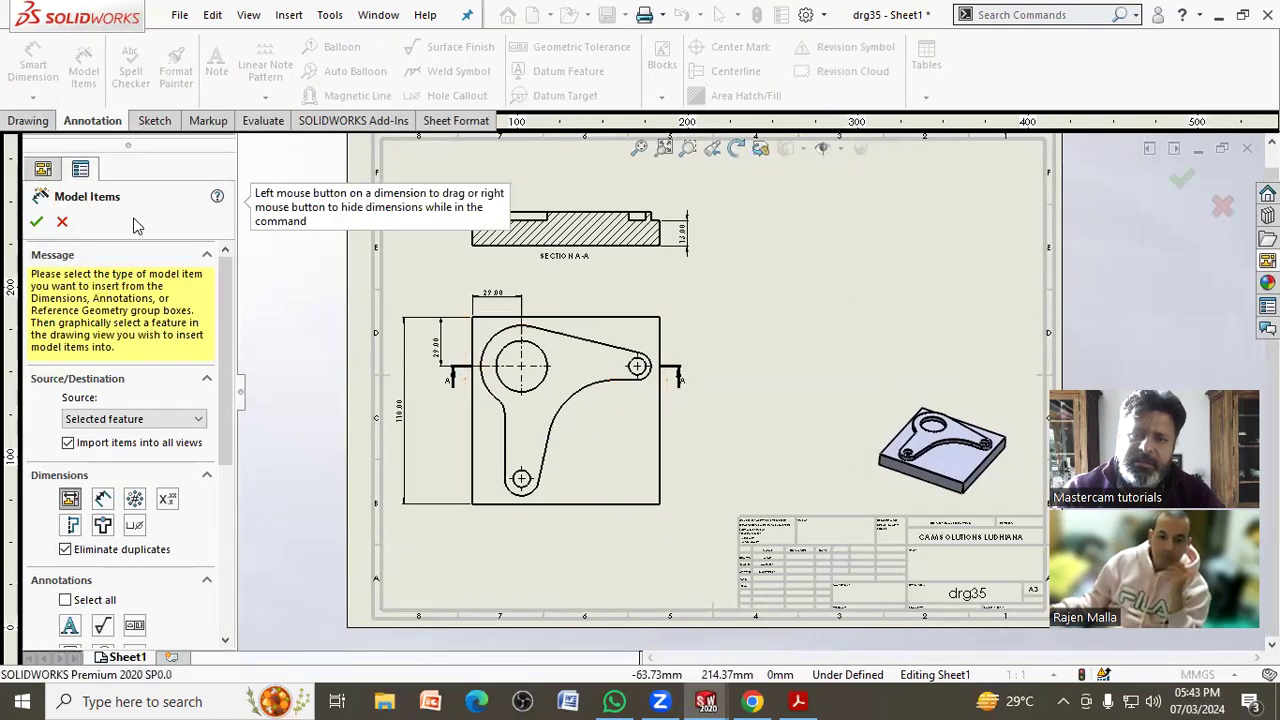
{"action": "left_click", "coordinate": [36, 222]}
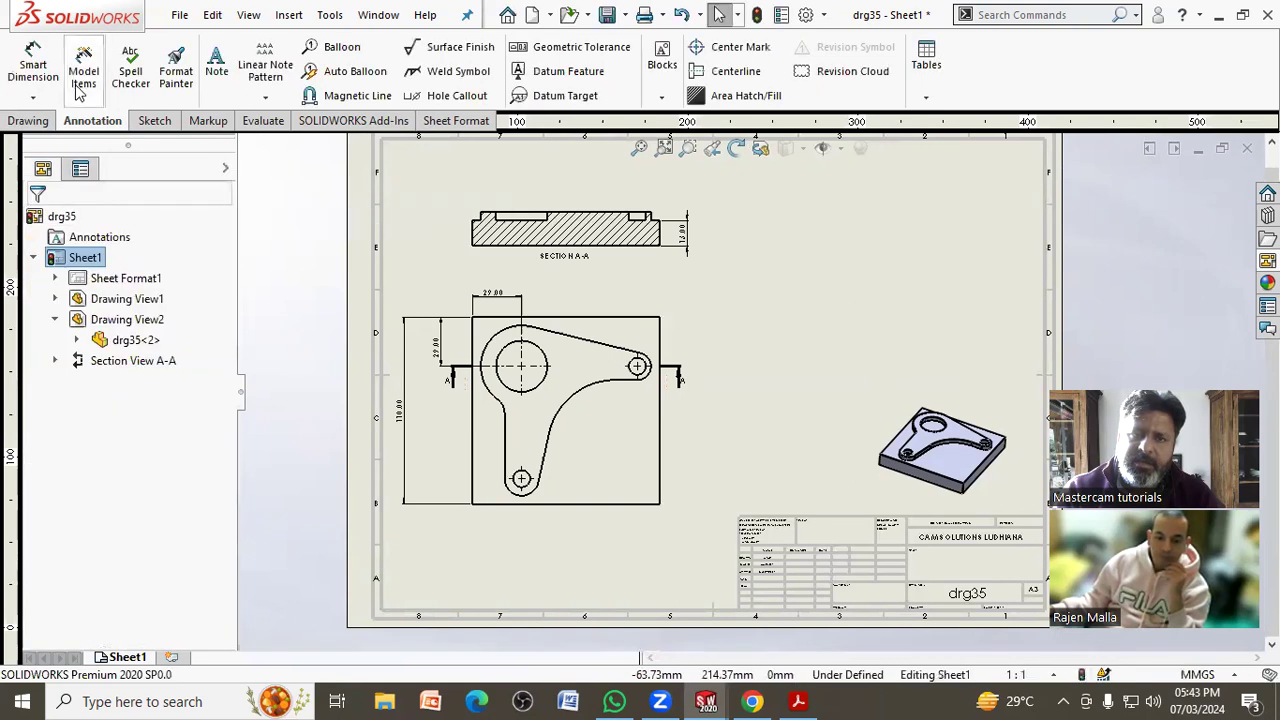
{"action": "left_click", "coordinate": [594, 353]}
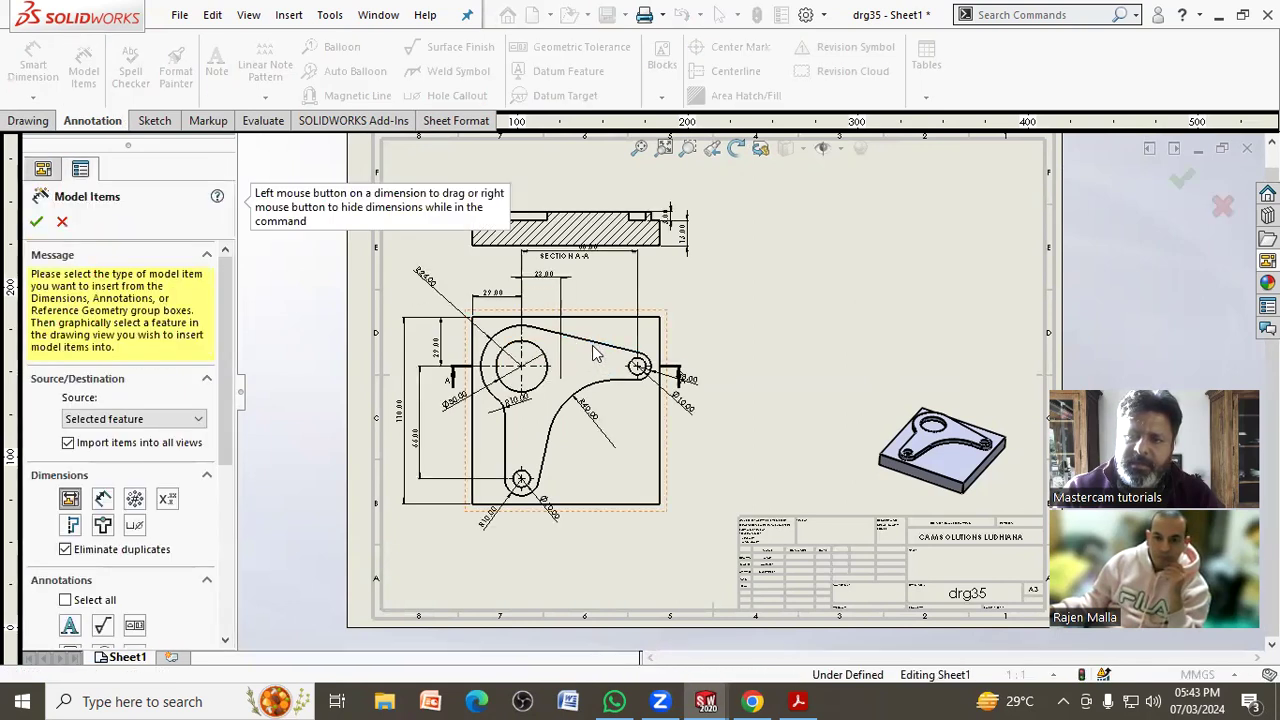
{"action": "left_click", "coordinate": [59, 217]}
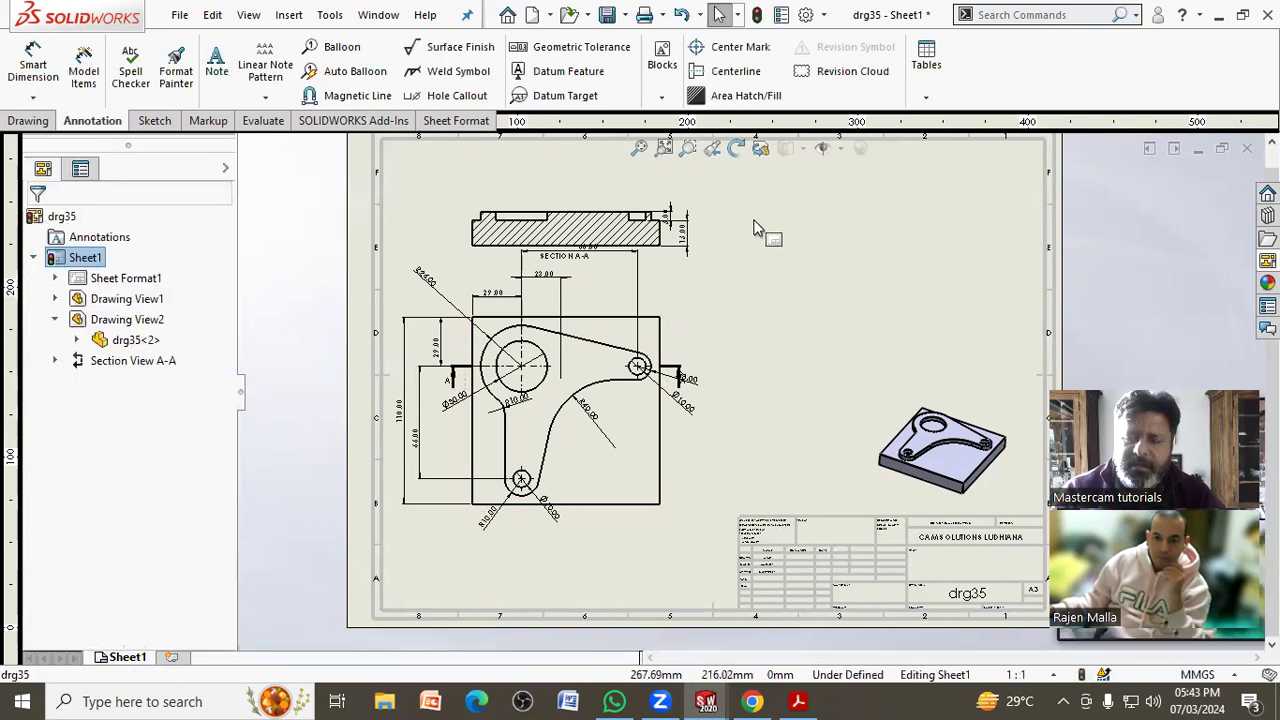
- Raise Section A-A slightly and reposition its 5.00 and 15.00 dimensions
{"action": "scroll", "coordinate": [720, 230], "scroll_direction": "down", "scroll_amount": 3}
{"action": "scroll", "coordinate": [735, 245], "scroll_direction": "down", "scroll_amount": 2}
{"action": "scroll", "coordinate": [600, 280], "scroll_direction": "down", "scroll_amount": 2}
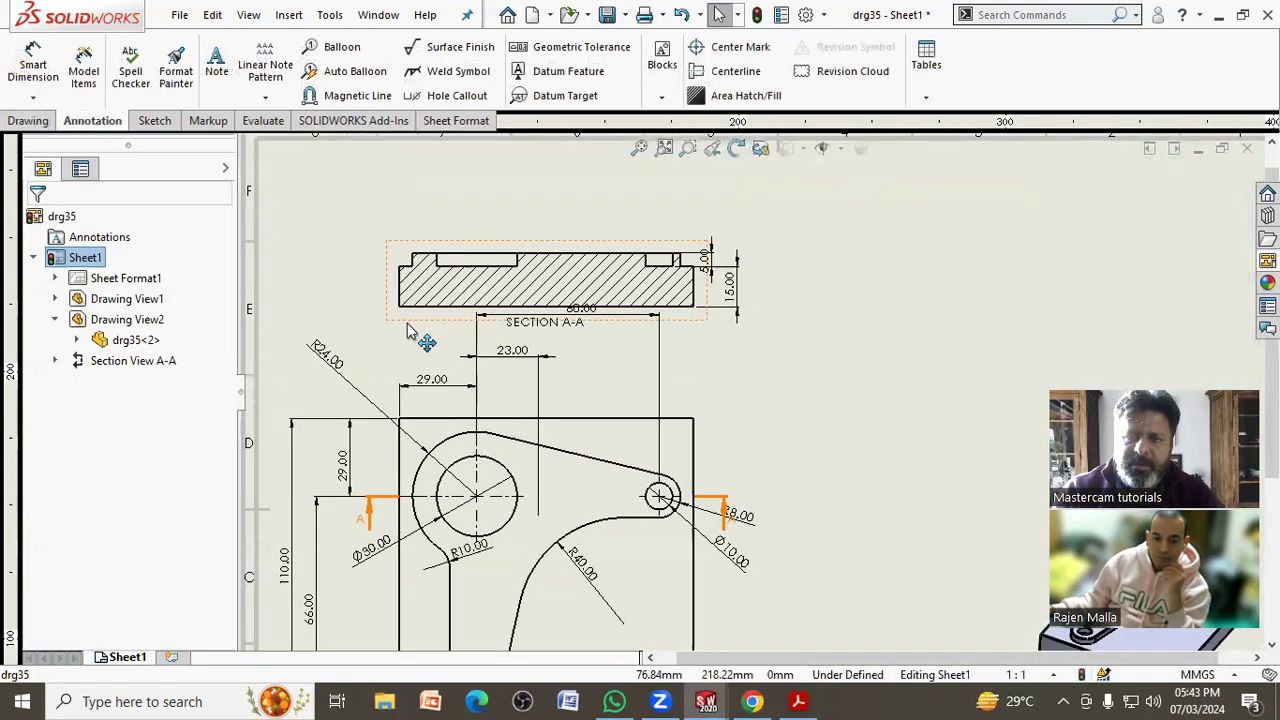
{"action": "left_click_drag", "start_coordinate": [407, 332], "coordinate": [407, 303]}
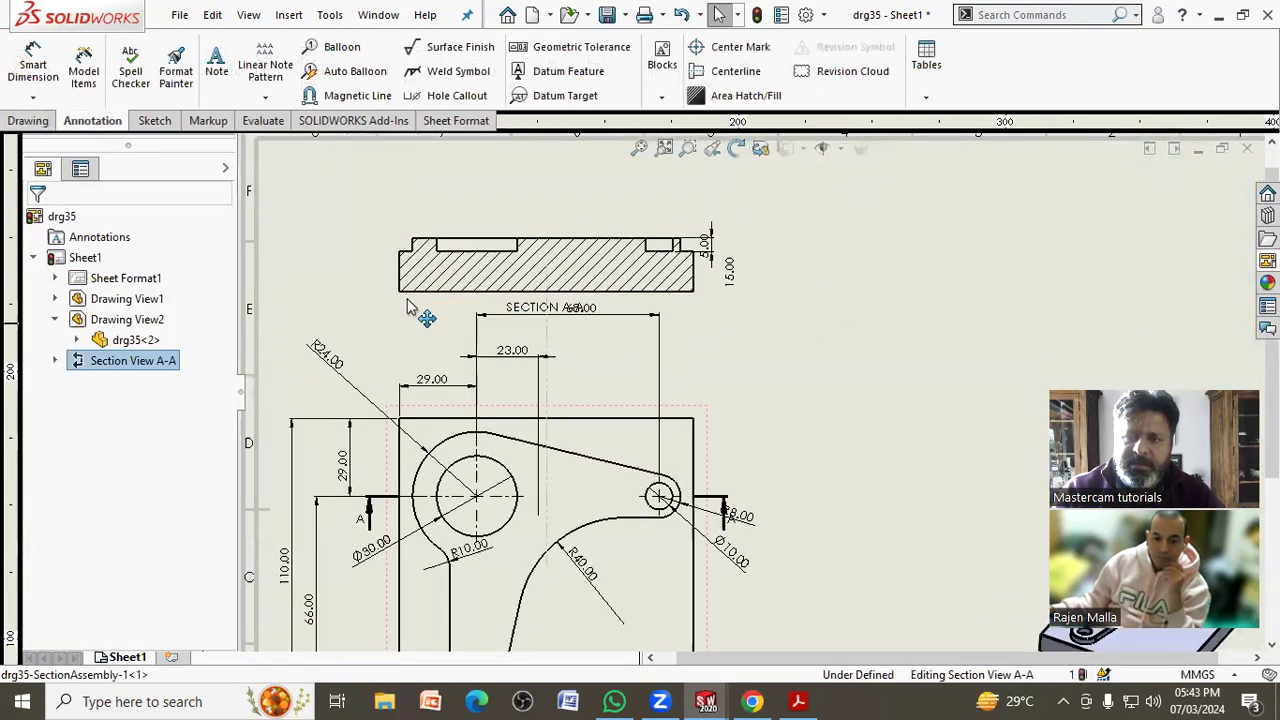
{"action": "left_click", "coordinate": [730, 255]}
{"action": "left_click", "coordinate": [980, 297]}
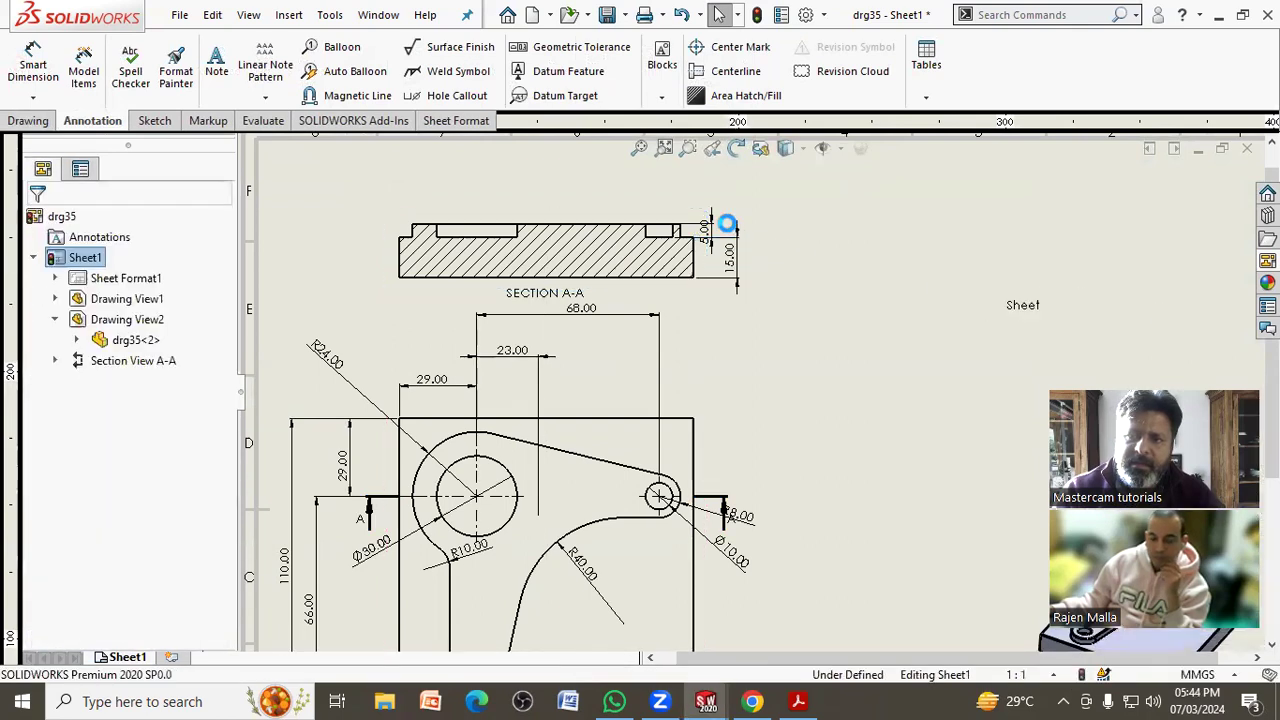
{"action": "left_click_drag", "start_coordinate": [711, 236], "coordinate": [760, 208]}
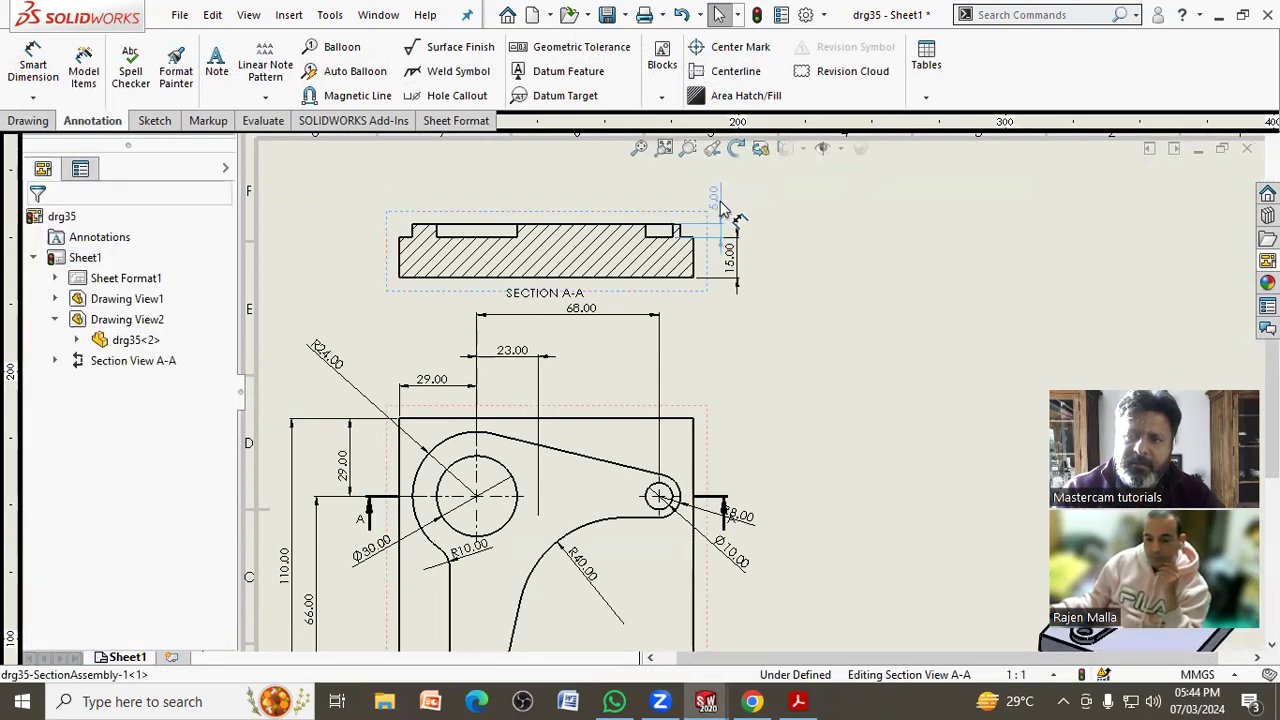
{"action": "left_click_drag", "start_coordinate": [730, 255], "coordinate": [760, 272]}
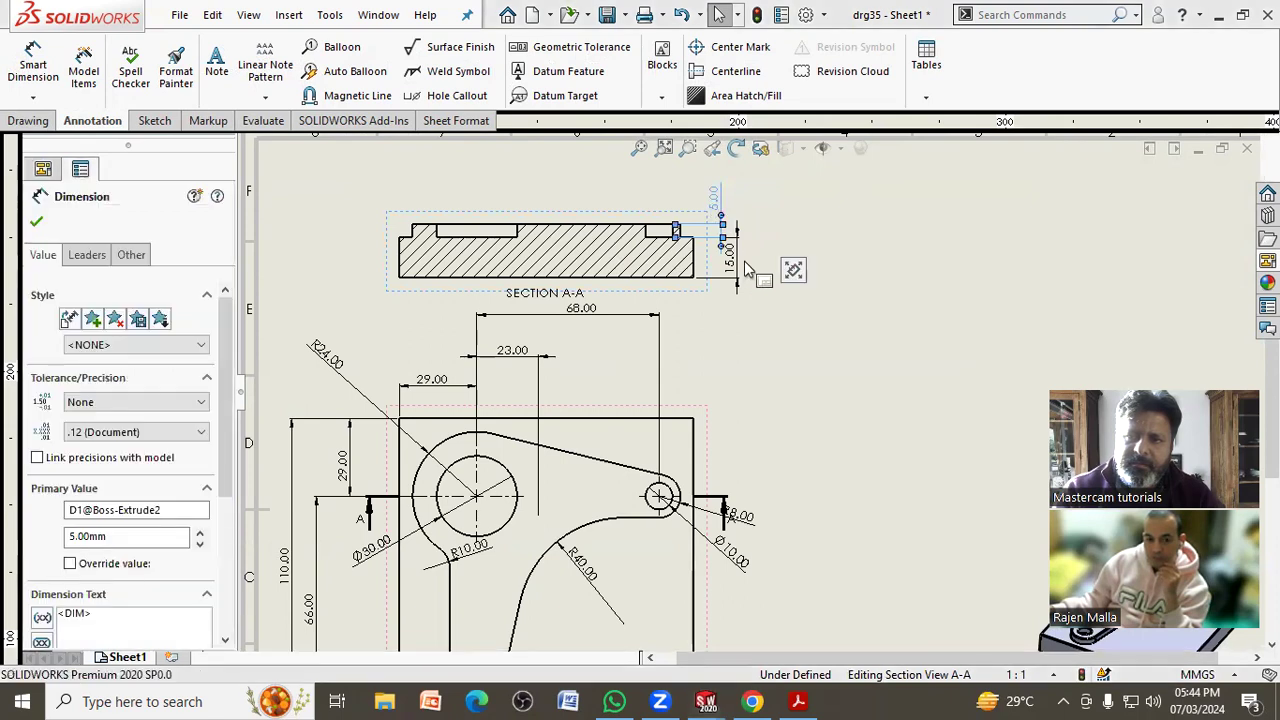
{"action": "left_click", "coordinate": [825, 480]}
- Move the R8.00 and R24.00 radius dimensions to clearer spots on the main view
{"action": "scroll", "coordinate": [720, 530], "scroll_direction": "up", "scroll_amount": 3}
{"action": "left_click_drag", "start_coordinate": [797, 473], "coordinate": [773, 393]}
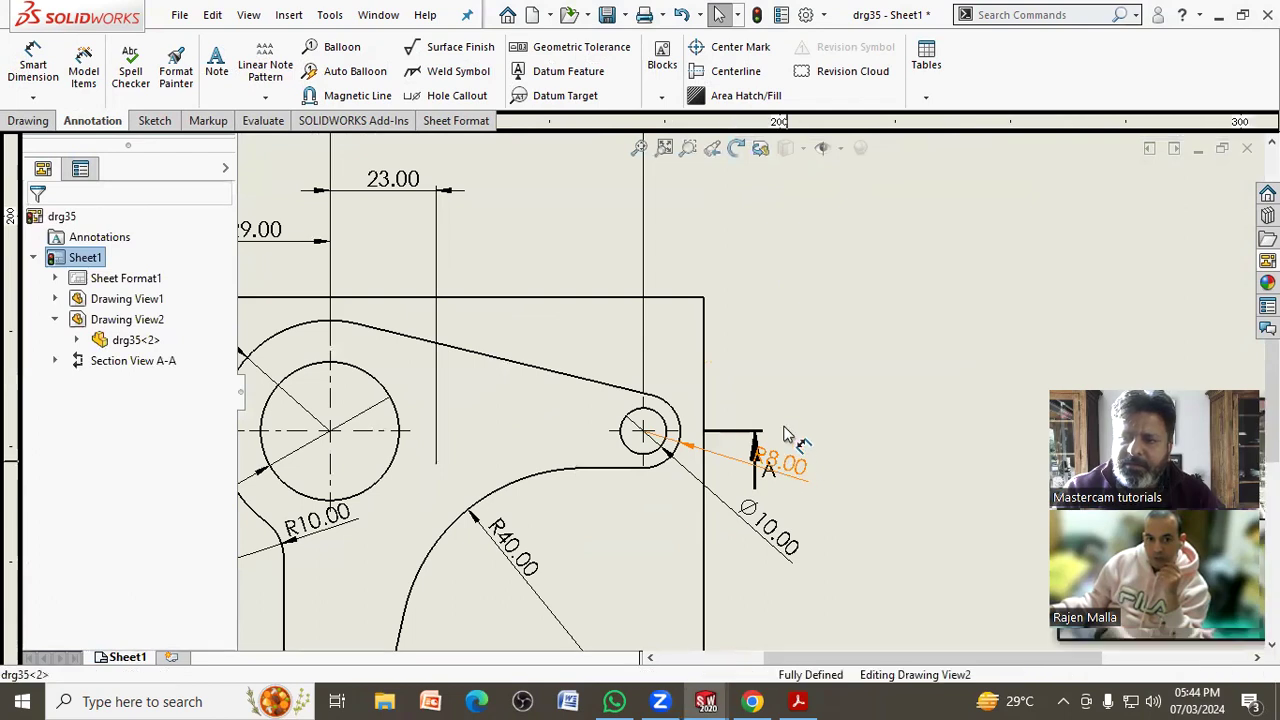
{"action": "scroll", "coordinate": [760, 390], "scroll_direction": "up", "scroll_amount": 2}
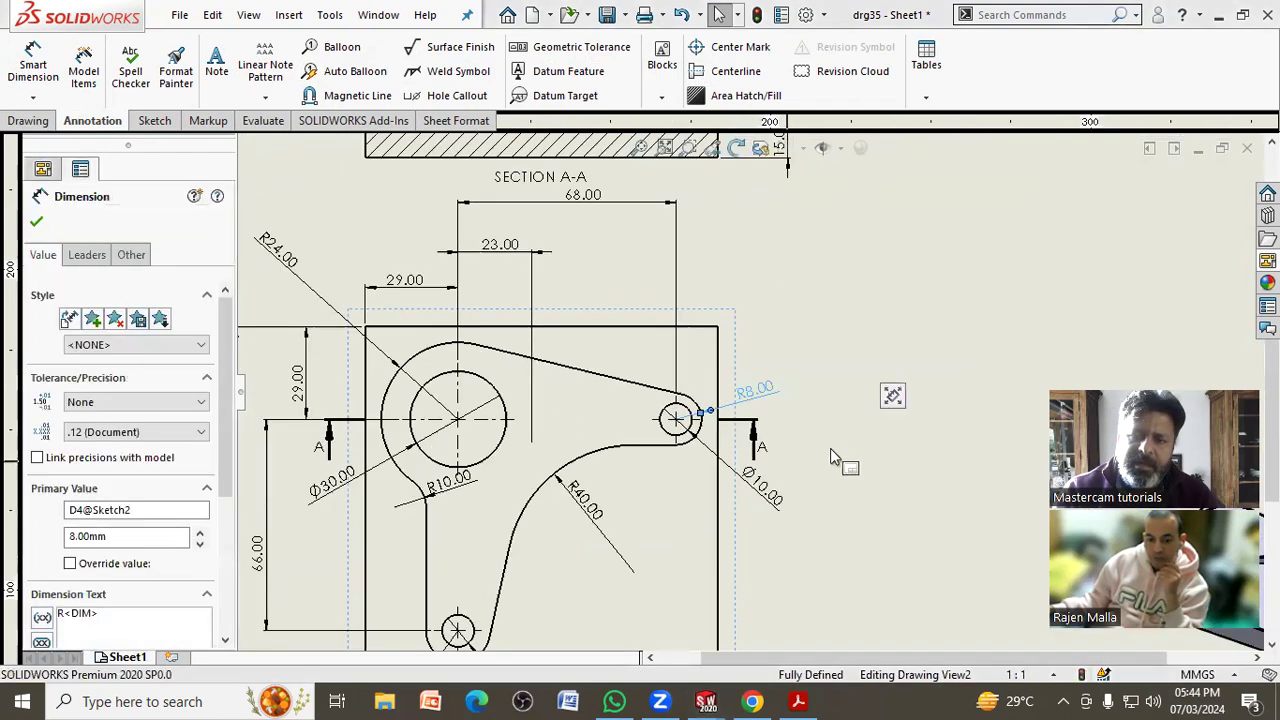
{"action": "scroll", "coordinate": [550, 475], "scroll_direction": "down", "scroll_amount": 2}
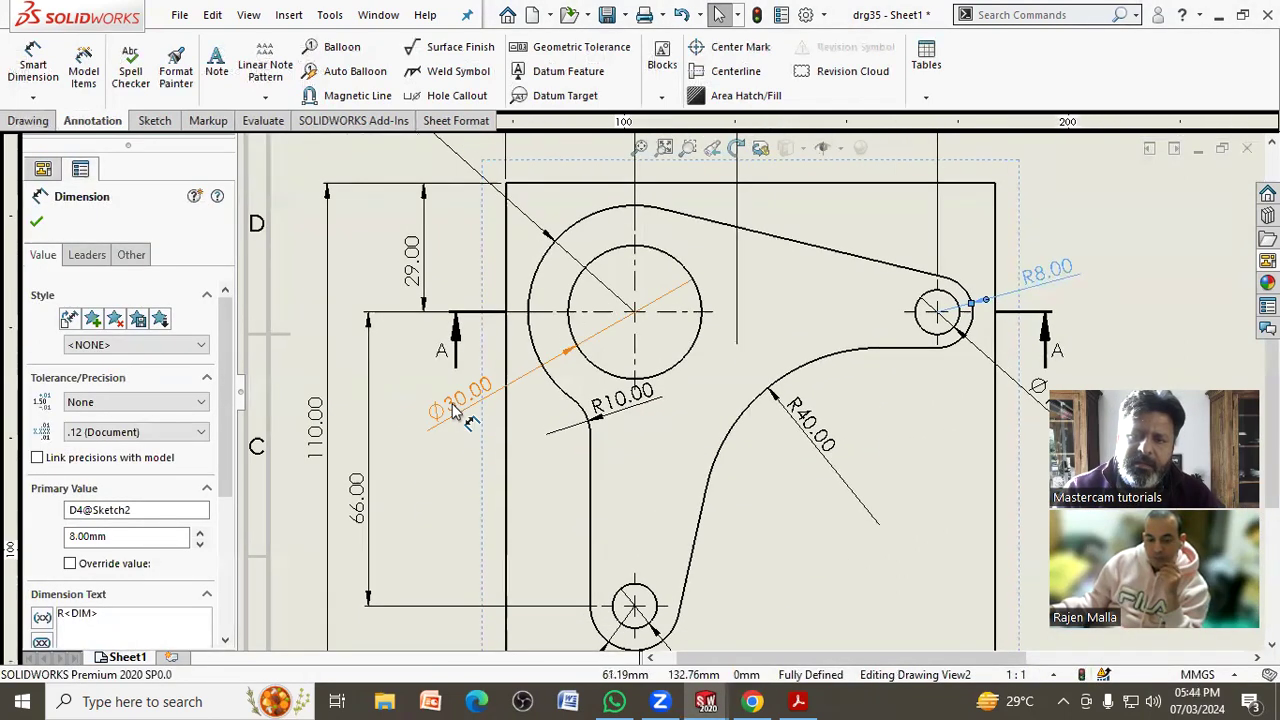
{"action": "scroll", "coordinate": [597, 458], "scroll_direction": "up", "scroll_amount": 3}
{"action": "left_click_drag", "start_coordinate": [460, 240], "coordinate": [485, 255]}
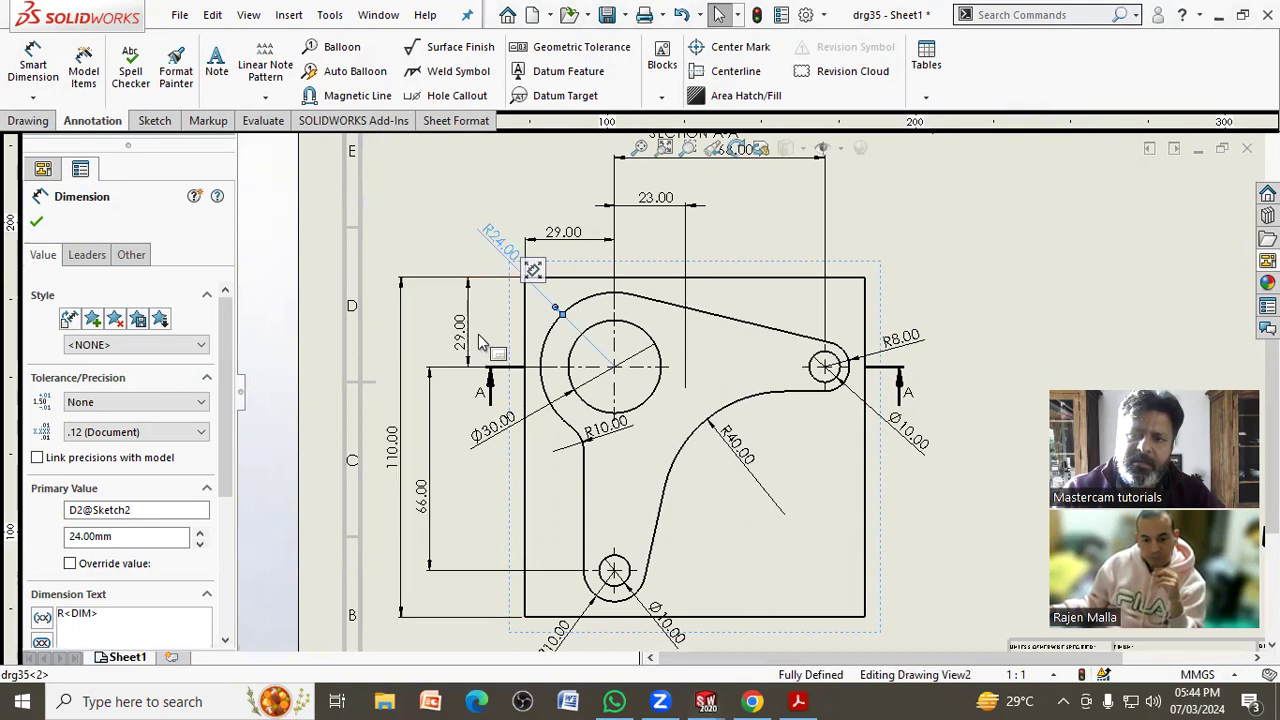
{"action": "left_click", "coordinate": [455, 494]}
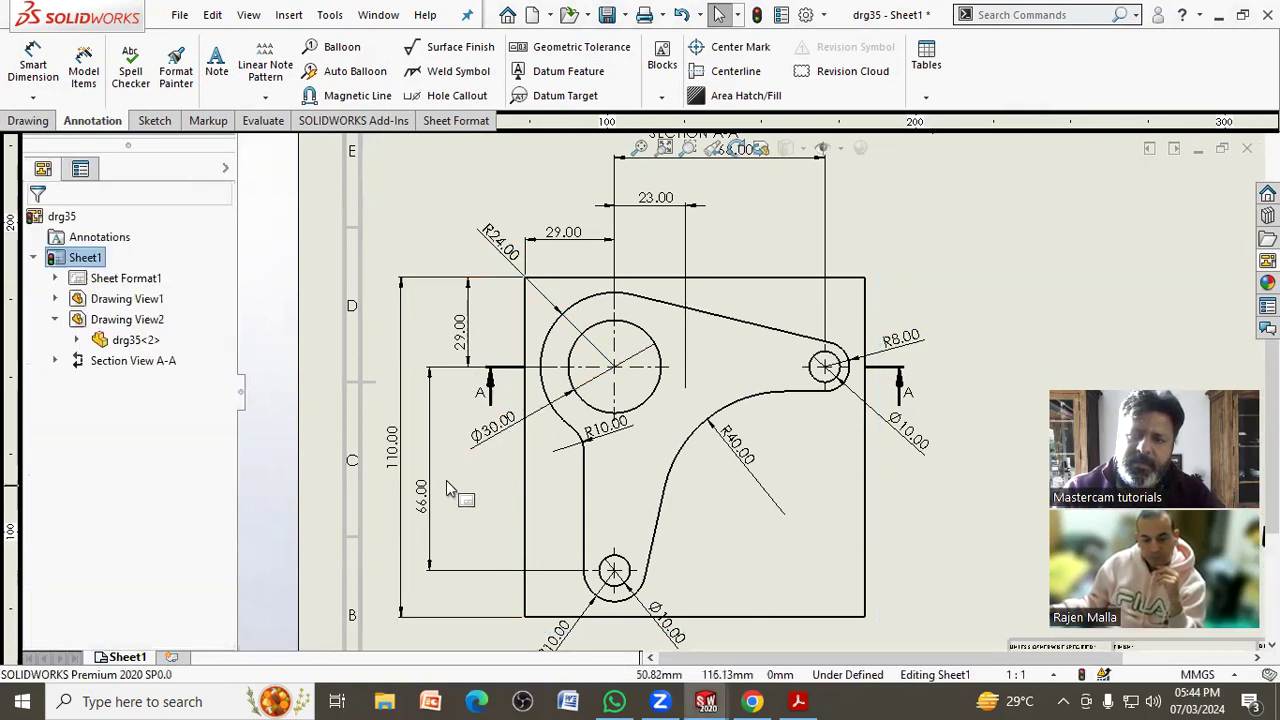
- Pull the 66.00, both 29.00 and the 23.00 dimensions closer to the part
{"action": "left_click_drag", "start_coordinate": [437, 487], "coordinate": [455, 490]}
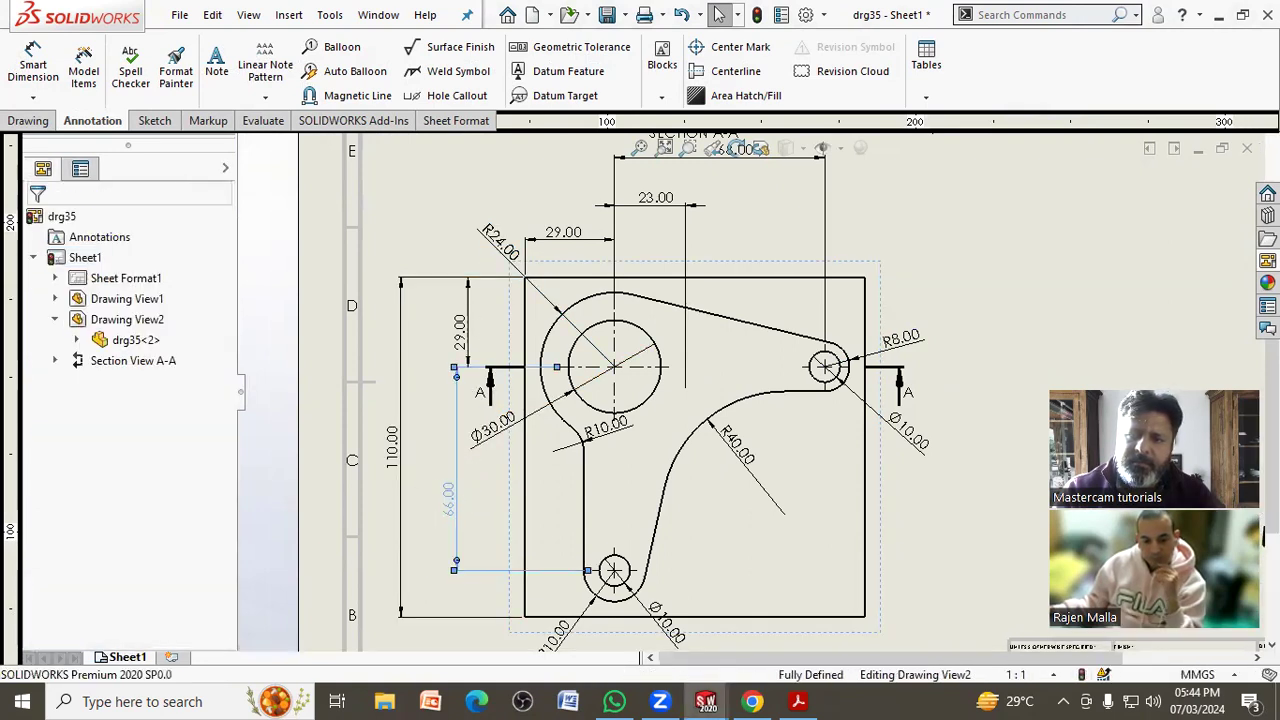
{"action": "left_click_drag", "start_coordinate": [455, 367], "coordinate": [448, 325]}
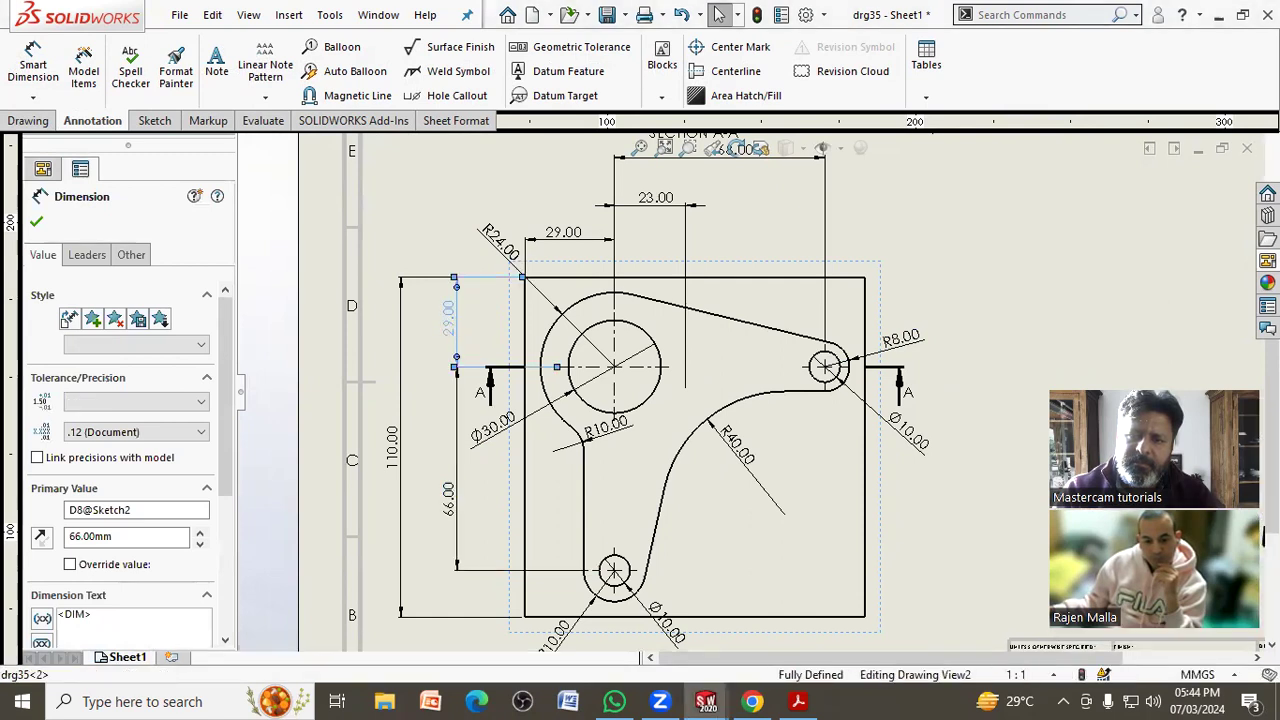
{"action": "left_click", "coordinate": [654, 238]}
{"action": "left_click_drag", "start_coordinate": [654, 238], "coordinate": [654, 252]}
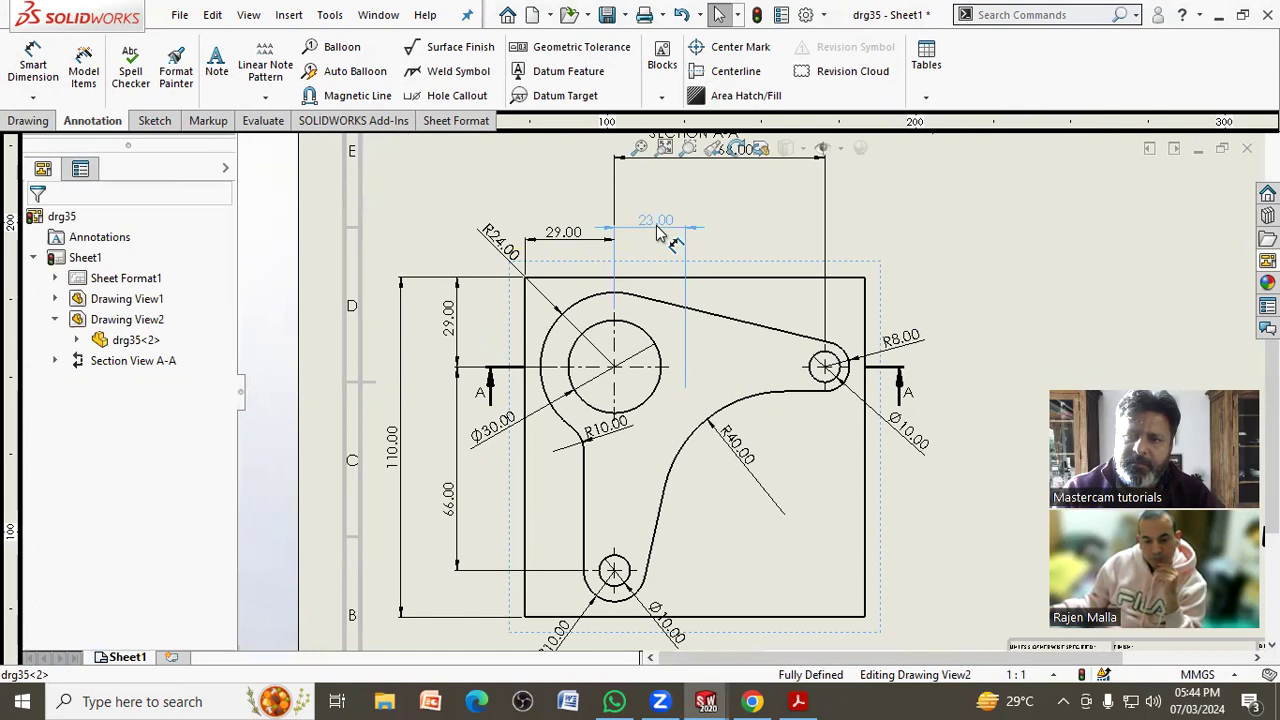
{"action": "mouse_move", "coordinate": [563, 232]}
{"action": "left_mouse_down"}
{"action": "mouse_move", "coordinate": [585, 223]}
{"action": "mouse_move", "coordinate": [572, 227]}
{"action": "left_mouse_up"}
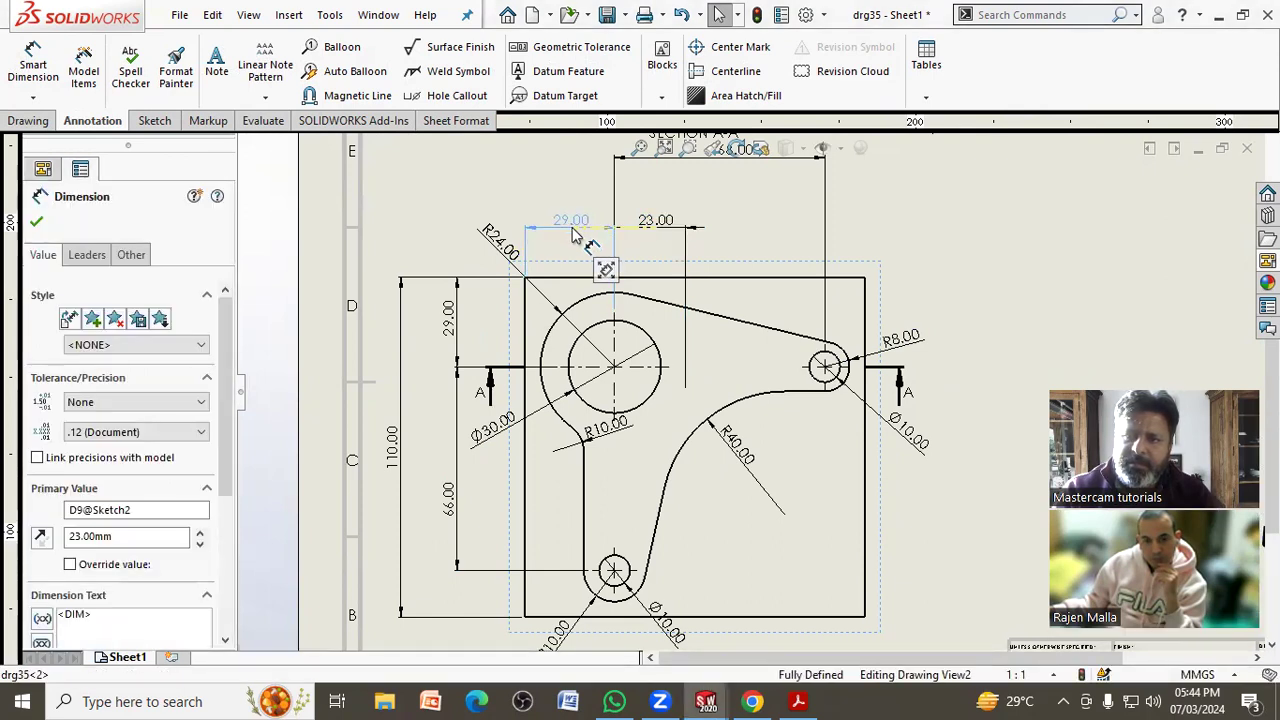
{"action": "left_click", "coordinate": [926, 531]}
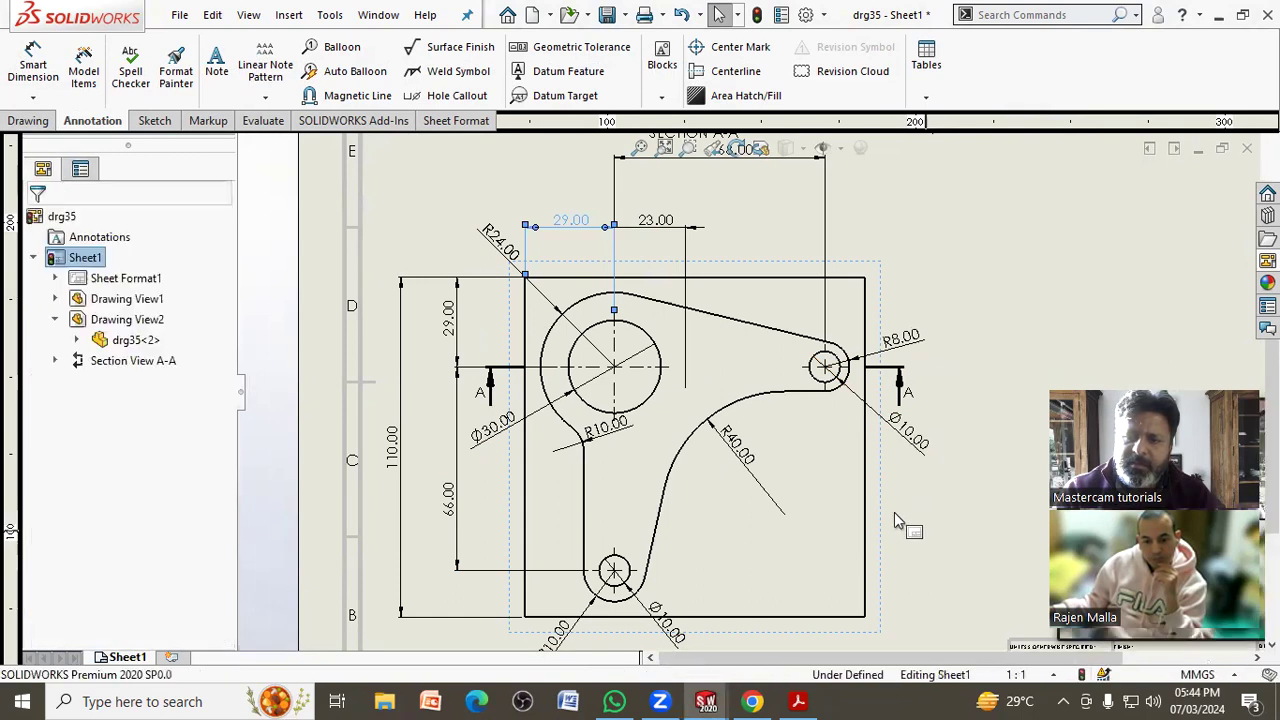
- Move the 68.00 and 110.00 dimensions inward toward the part and fit the sheet
{"action": "key", "text": "f"}
{"action": "scroll", "coordinate": [598, 230], "scroll_direction": "down", "scroll_amount": 1}
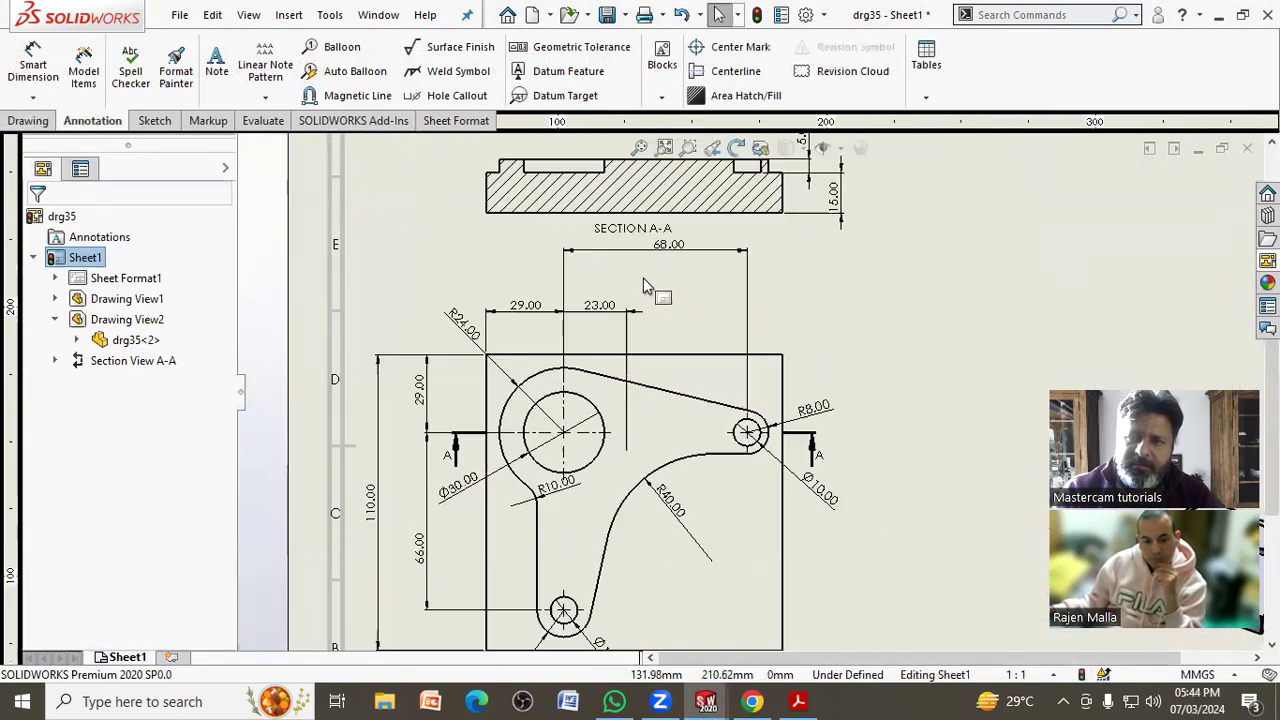
{"action": "left_click_drag", "start_coordinate": [668, 252], "coordinate": [658, 289]}
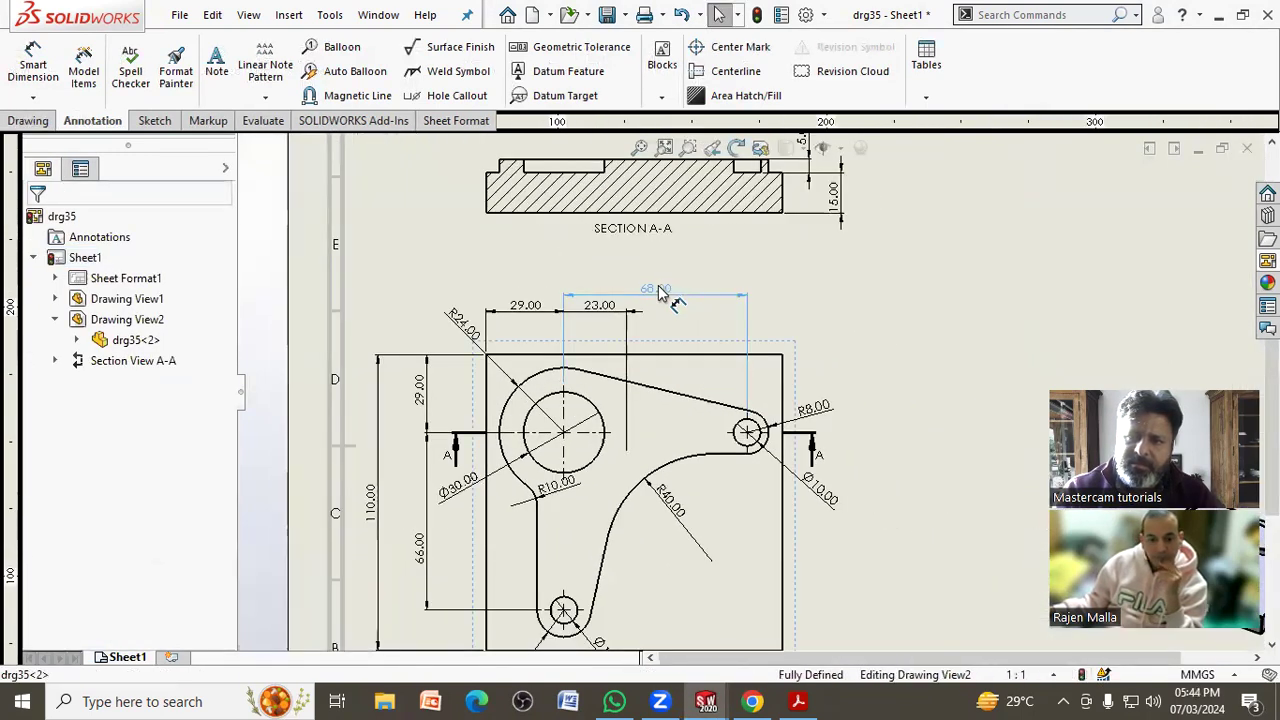
{"action": "left_click_drag", "start_coordinate": [378, 518], "coordinate": [408, 518]}
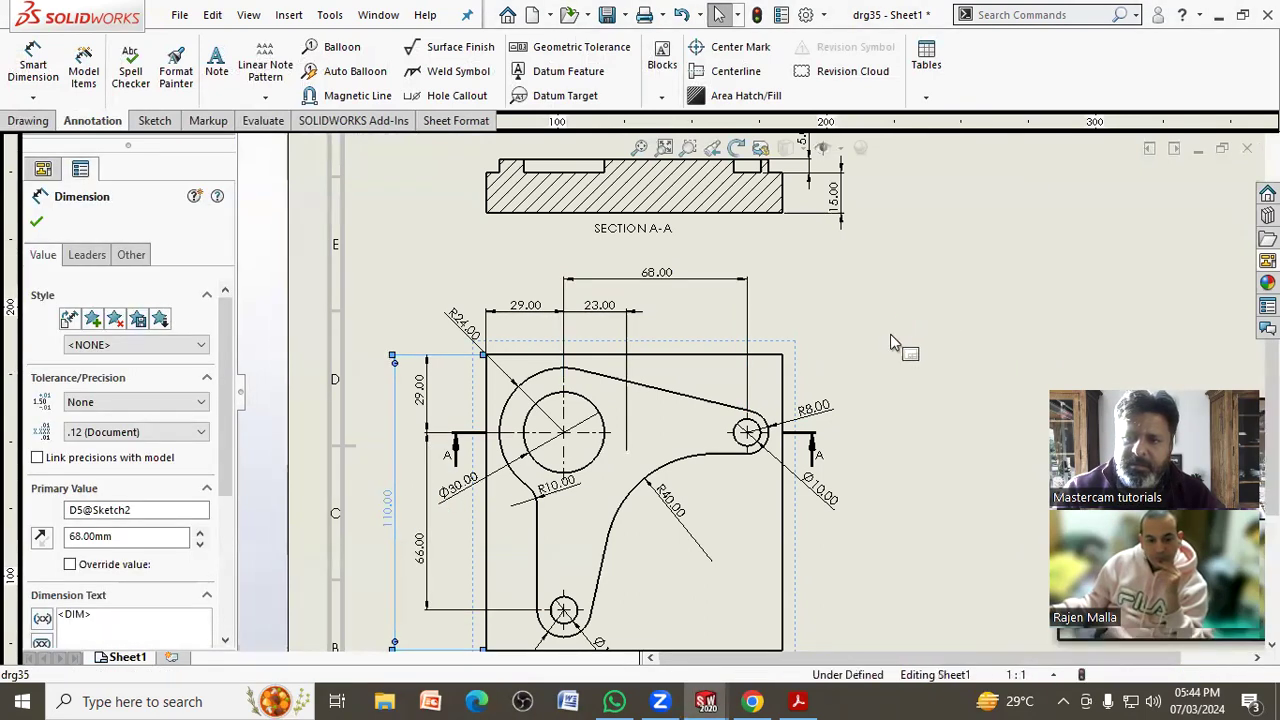
{"action": "left_click", "coordinate": [890, 334]}
{"action": "key", "text": "f"}
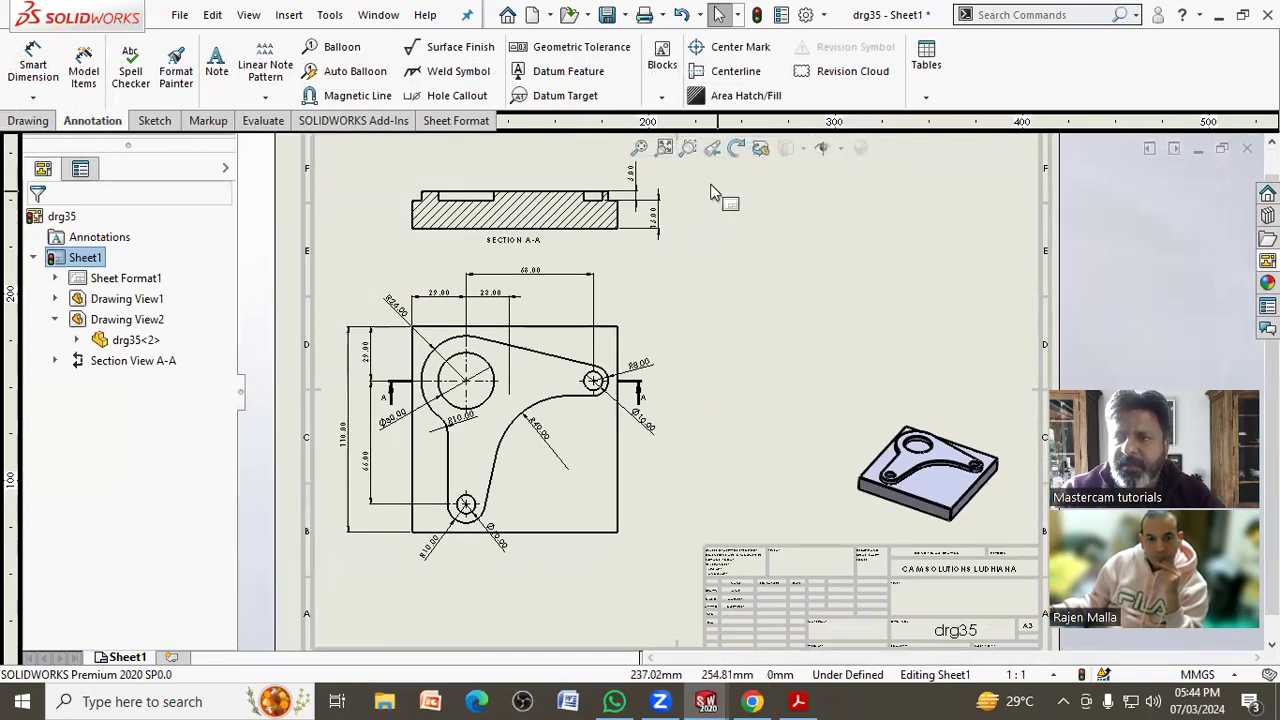
{"action": "left_click", "coordinate": [664, 147]}
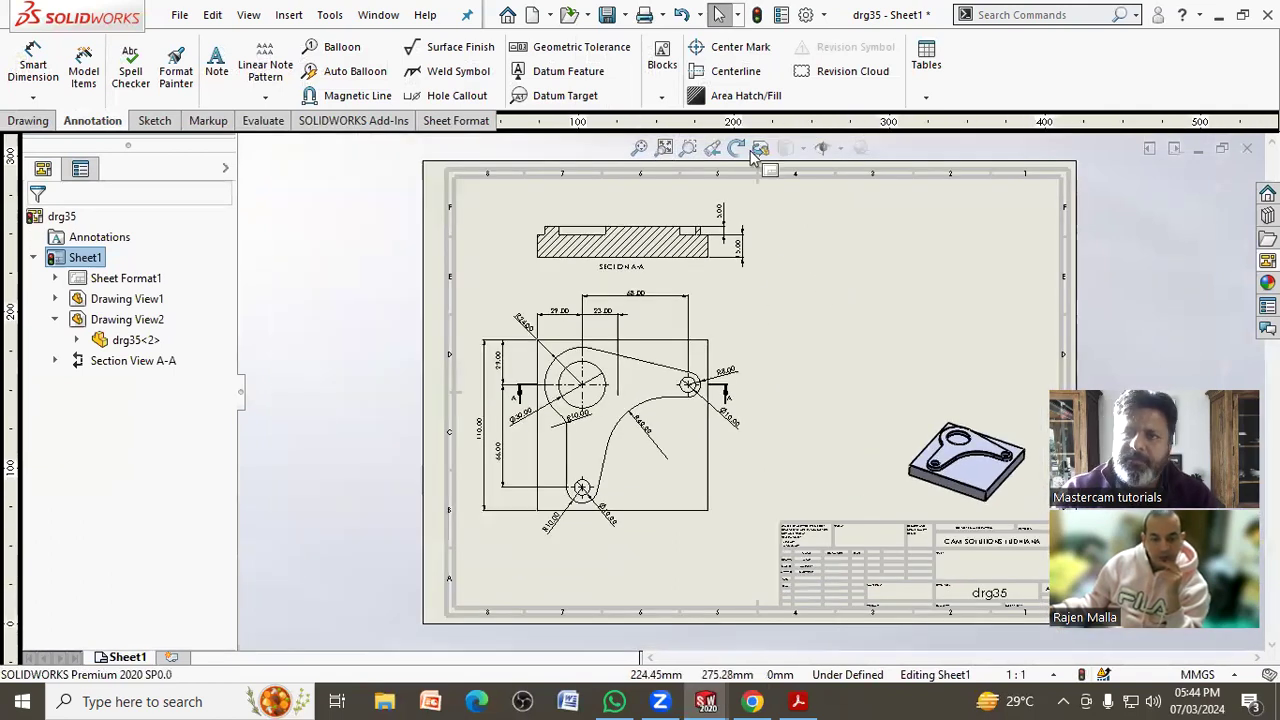
- Save the drawing as drg35, updating its views first
{"action": "left_click", "coordinate": [608, 14]}
{"action": "left_click", "coordinate": [587, 322]}
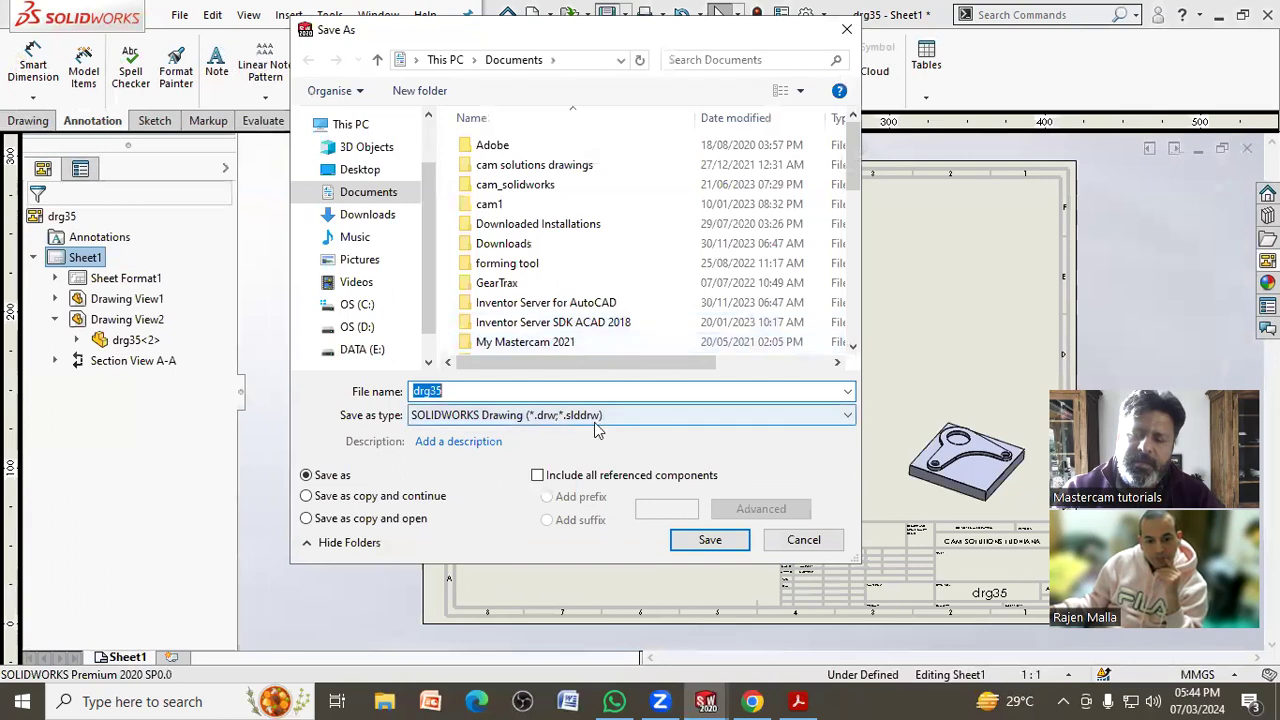
{"action": "left_click", "coordinate": [707, 546]}
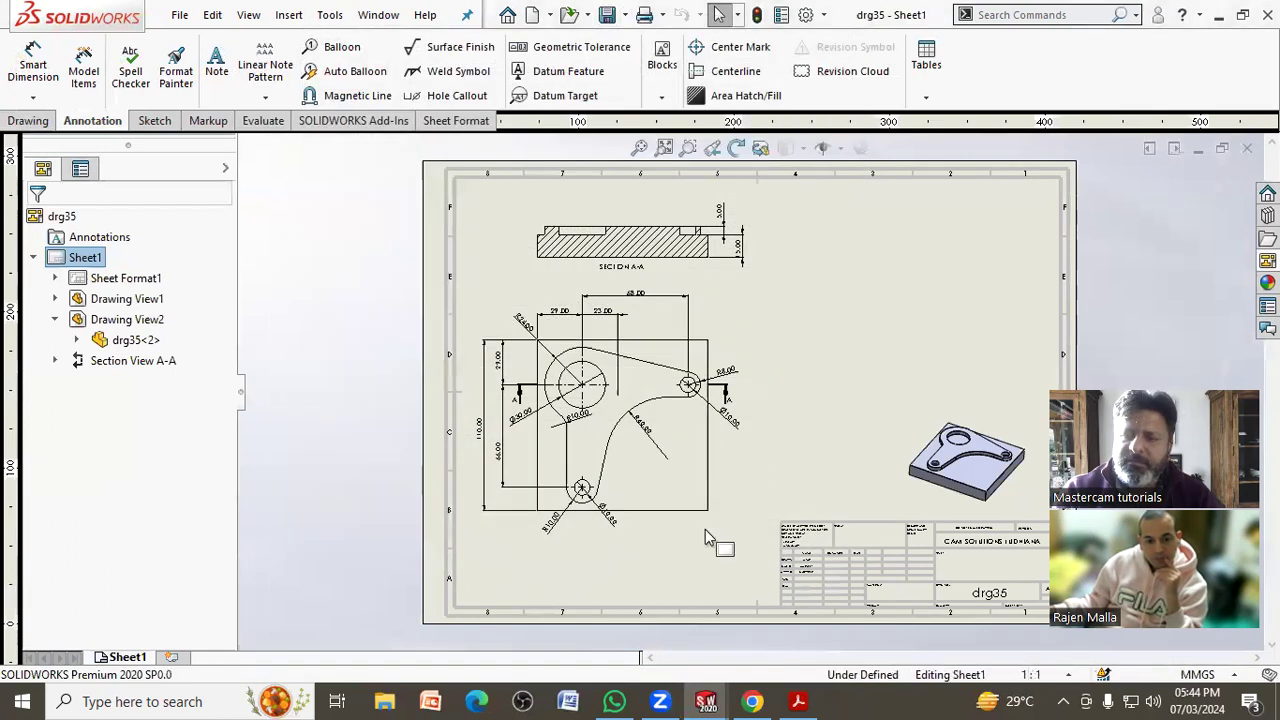
- Move the lower Ø10.00 dimension beside the bottom hole
{"action": "scroll", "coordinate": [651, 534], "scroll_direction": "down", "scroll_amount": 2}
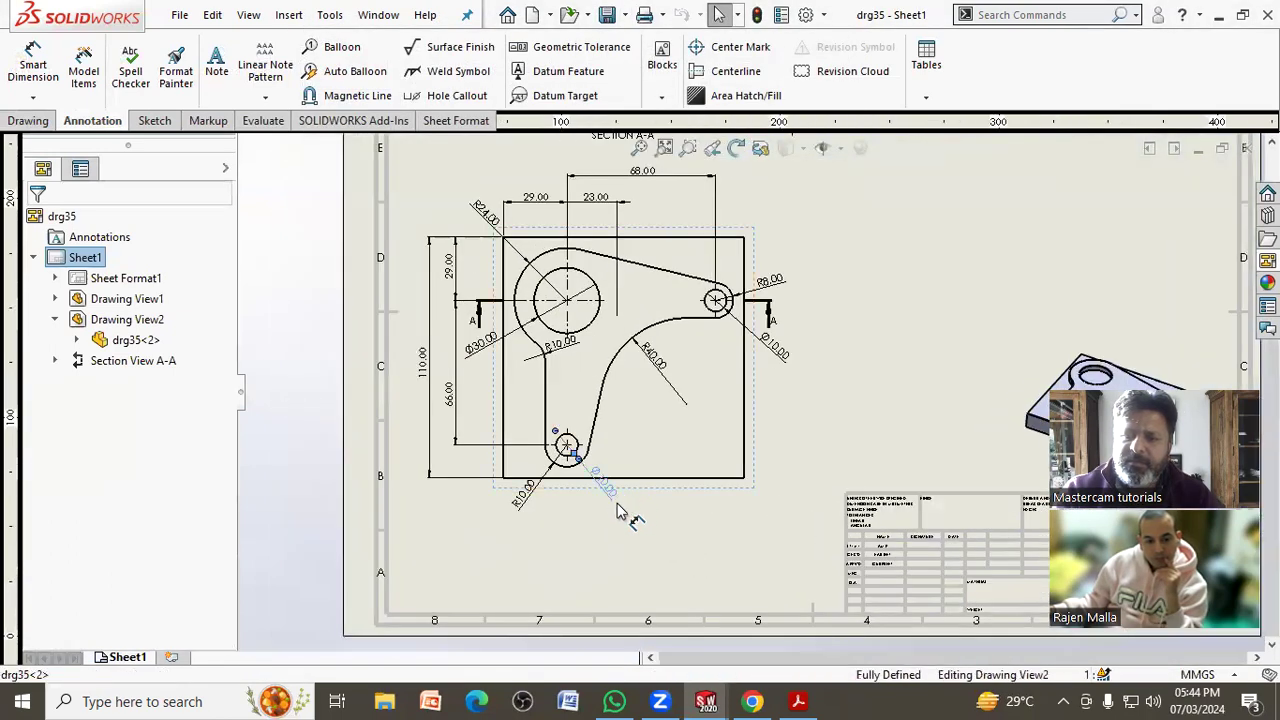
{"action": "left_click", "coordinate": [598, 495]}
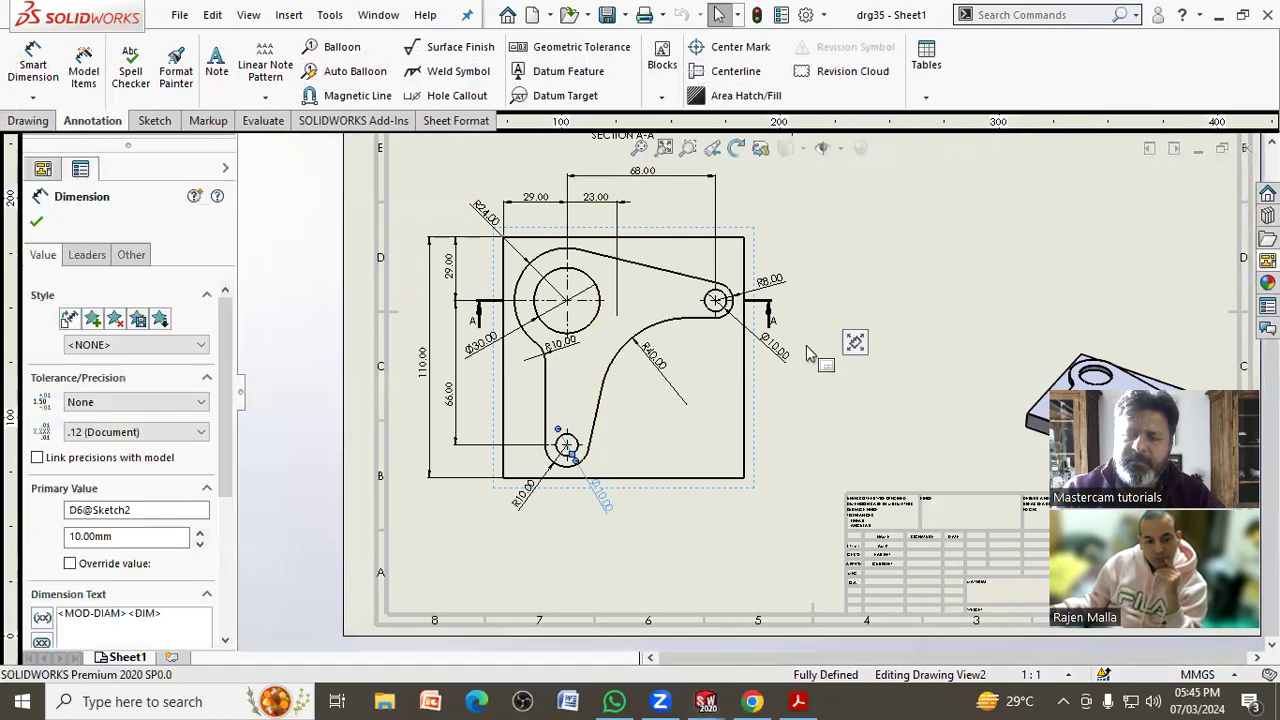
{"action": "left_click", "coordinate": [851, 342]}
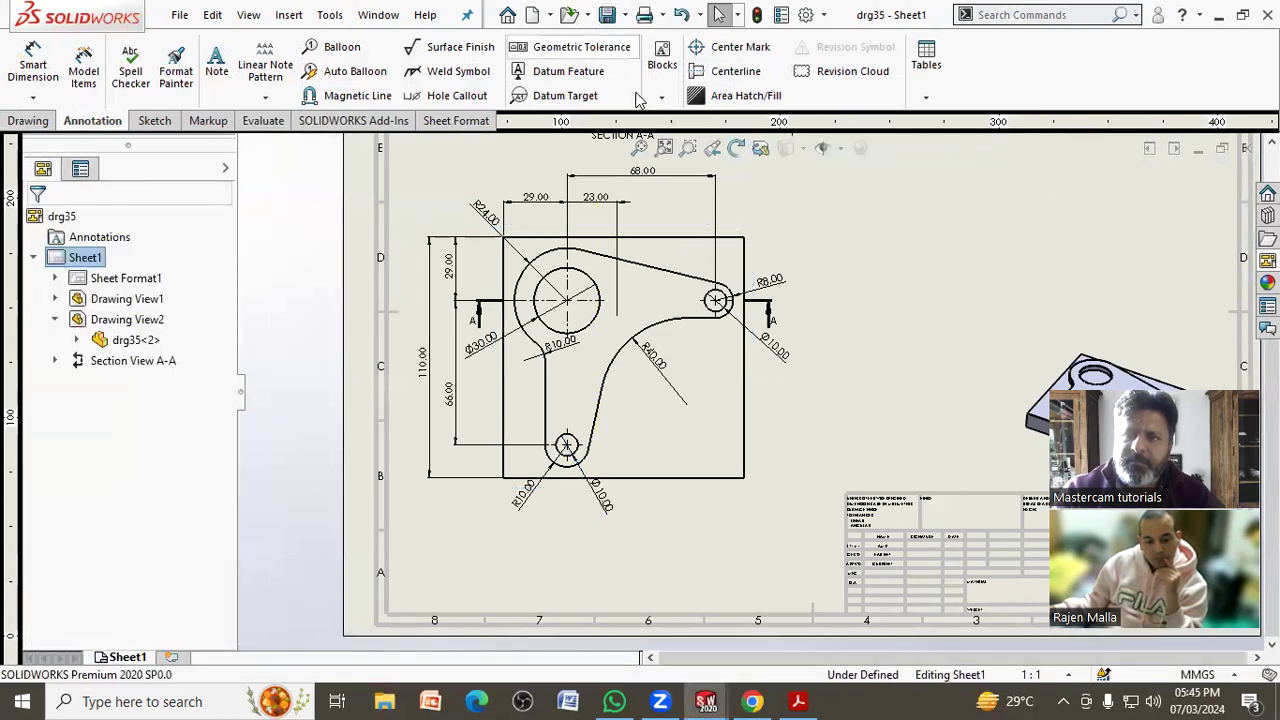
{"action": "left_click", "coordinate": [664, 150]}
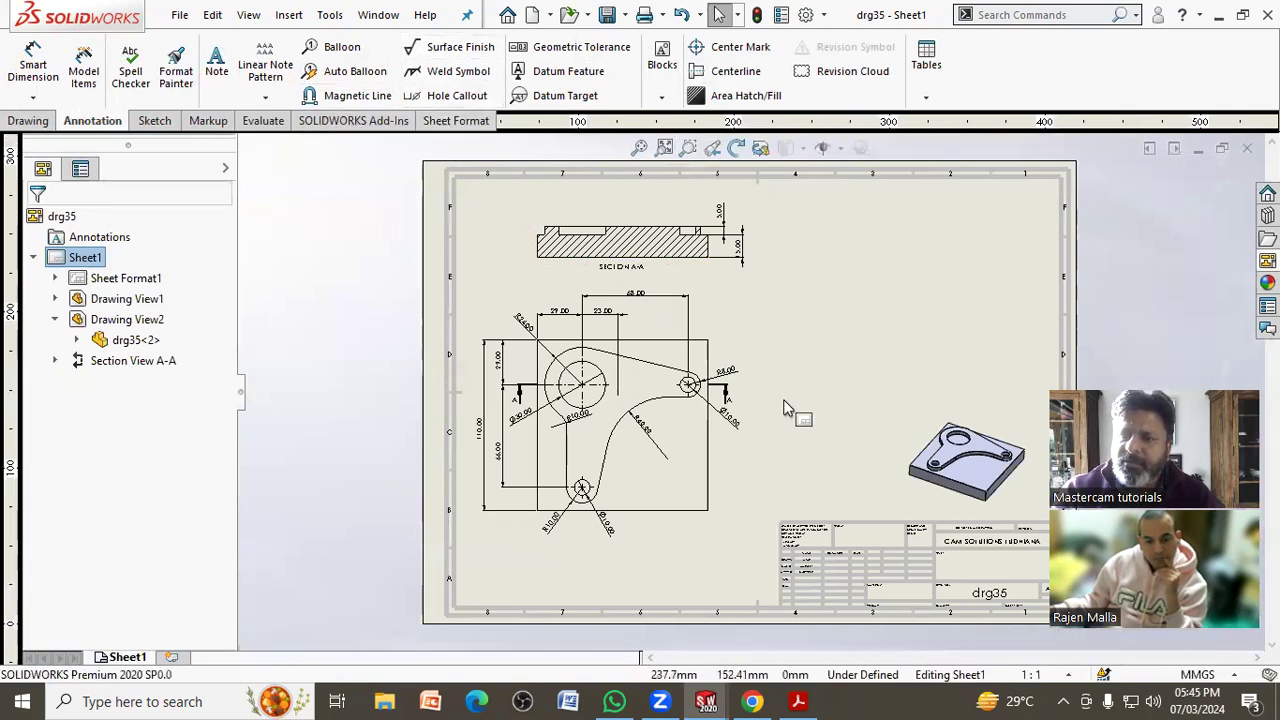
- Open the bracket part, change Boss-Extrude2's 68.00 dimension to 70, and return to drg35 Sheet1
{"action": "left_click", "coordinate": [726, 468]}
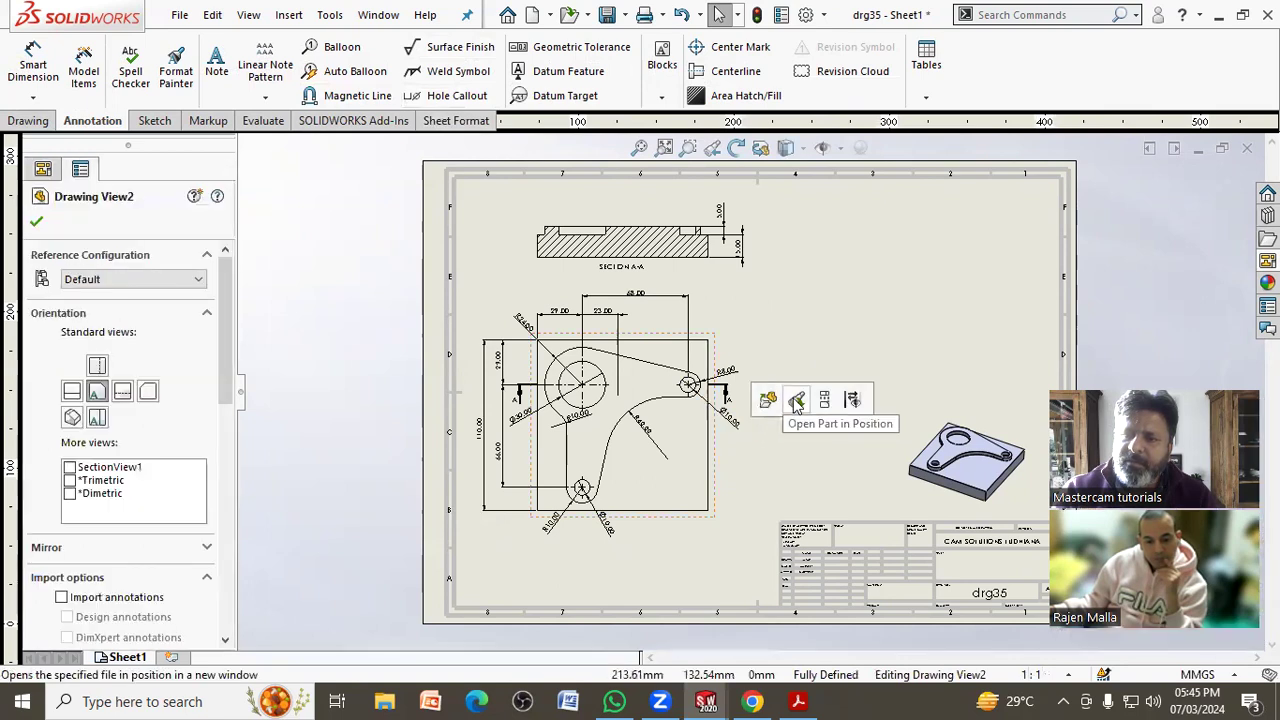
{"action": "left_click", "coordinate": [797, 401]}
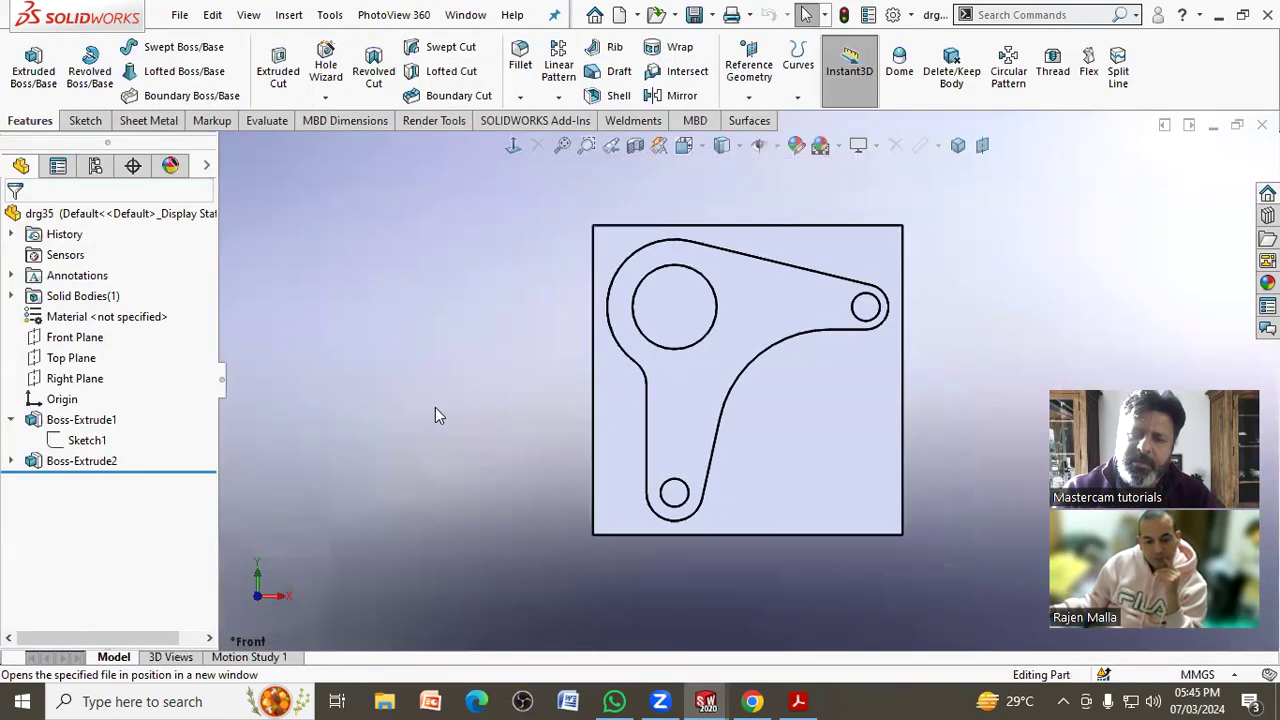
{"action": "left_click", "coordinate": [762, 325]}
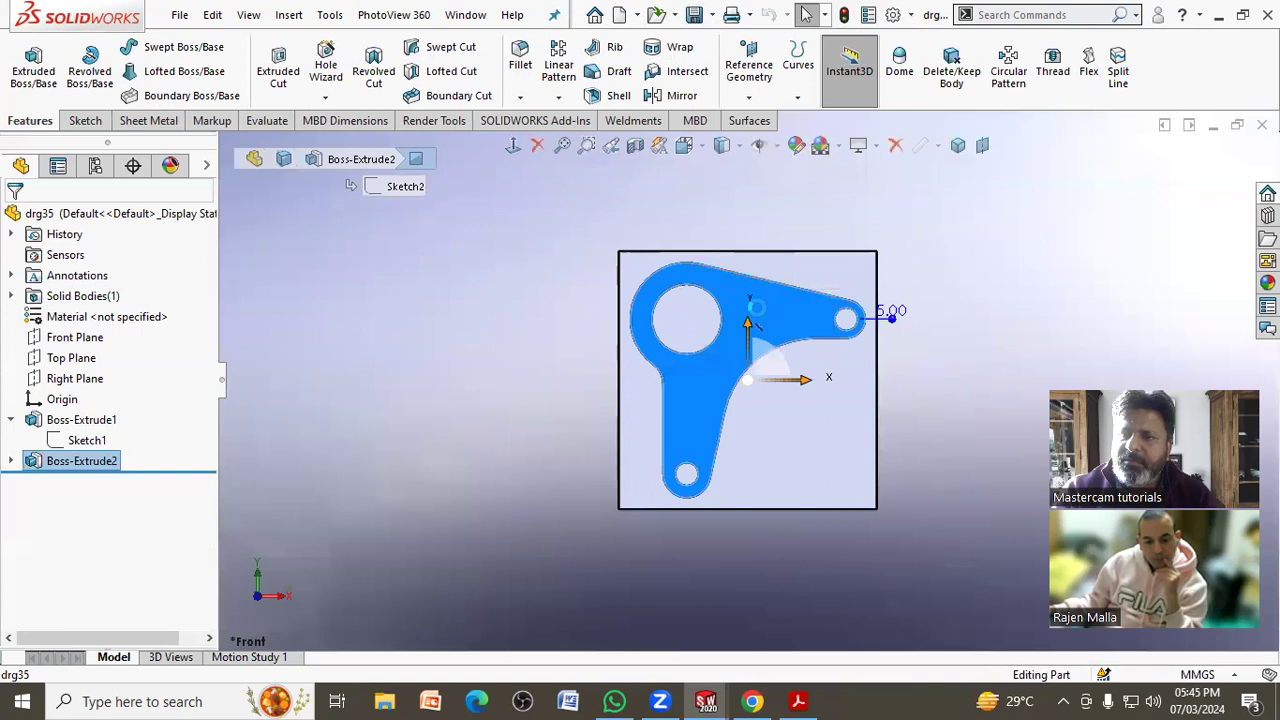
{"action": "double_click", "coordinate": [757, 308]}
{"action": "key", "text": "z"}
{"action": "type", "text": "70"}
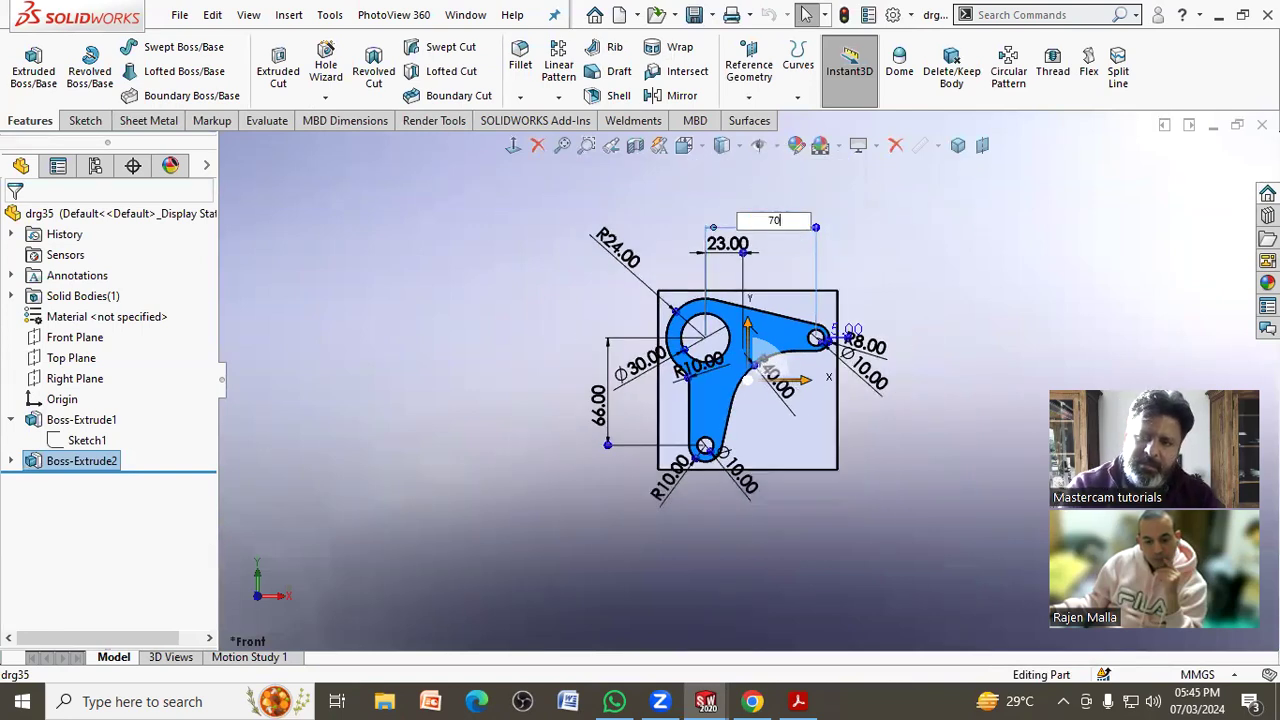
{"action": "key", "text": "Return"}
{"action": "left_click", "coordinate": [867, 211]}
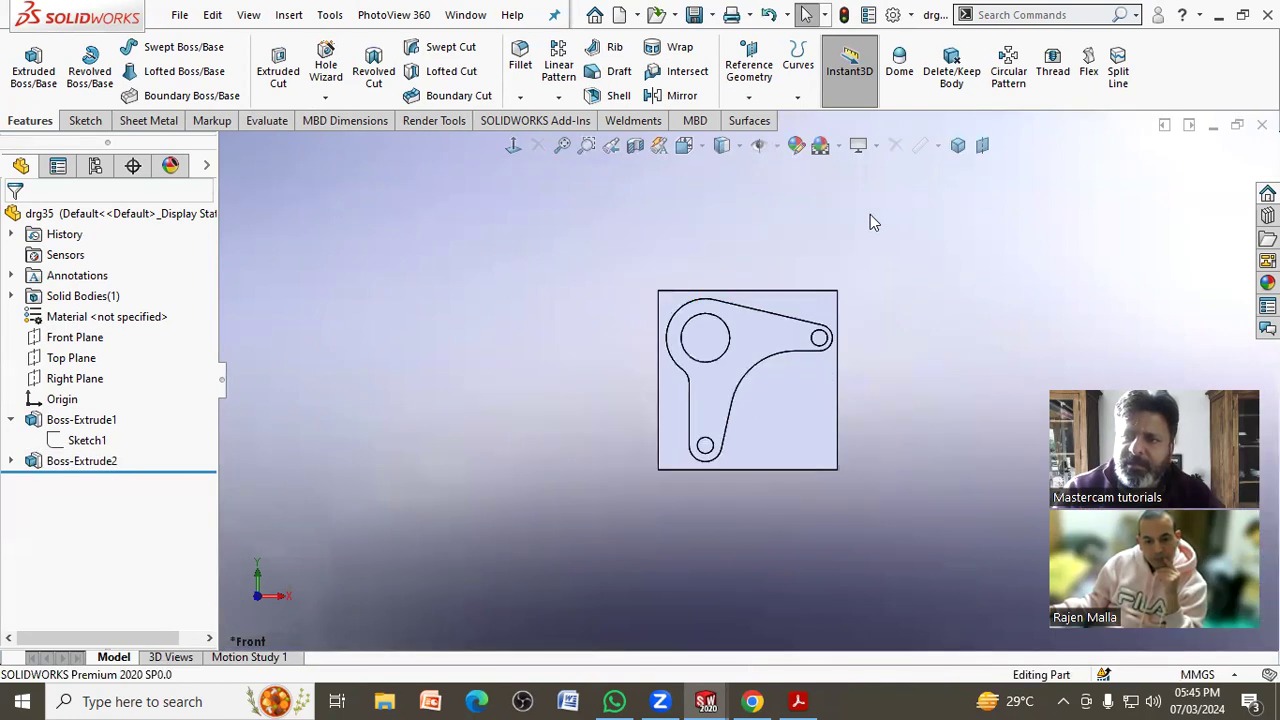
{"action": "left_click", "coordinate": [478, 17]}
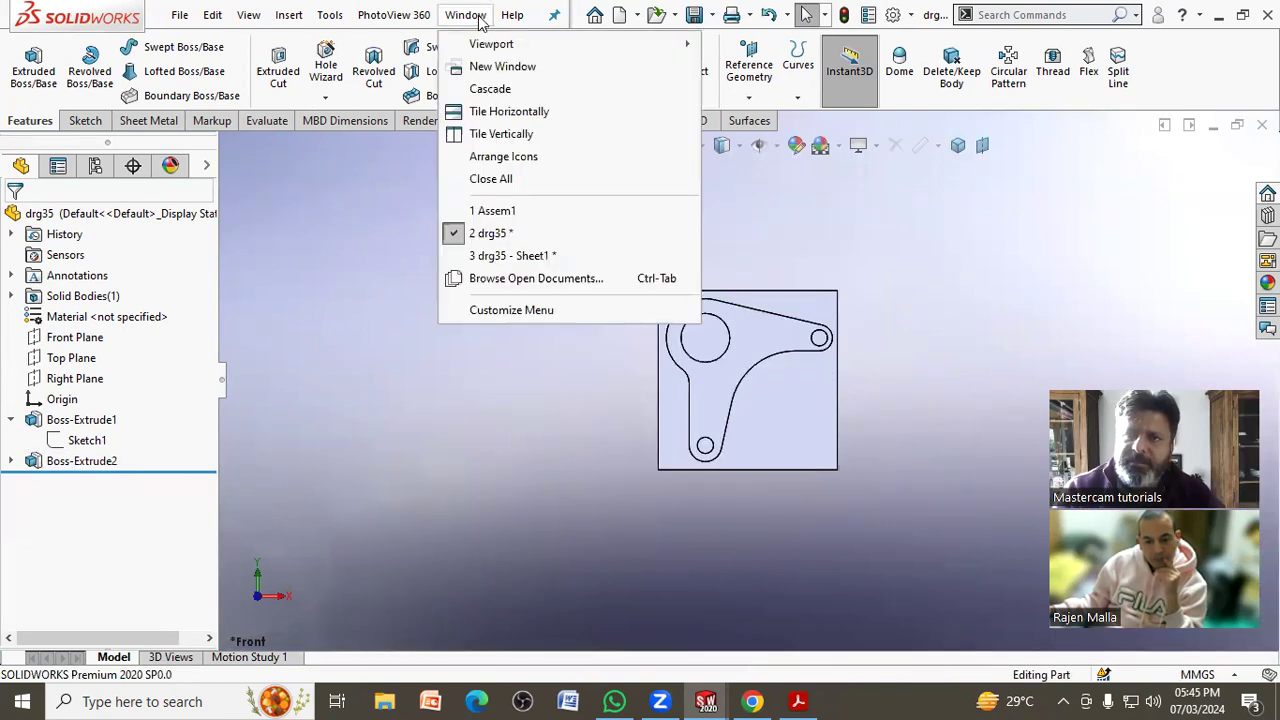
{"action": "left_click", "coordinate": [512, 257]}
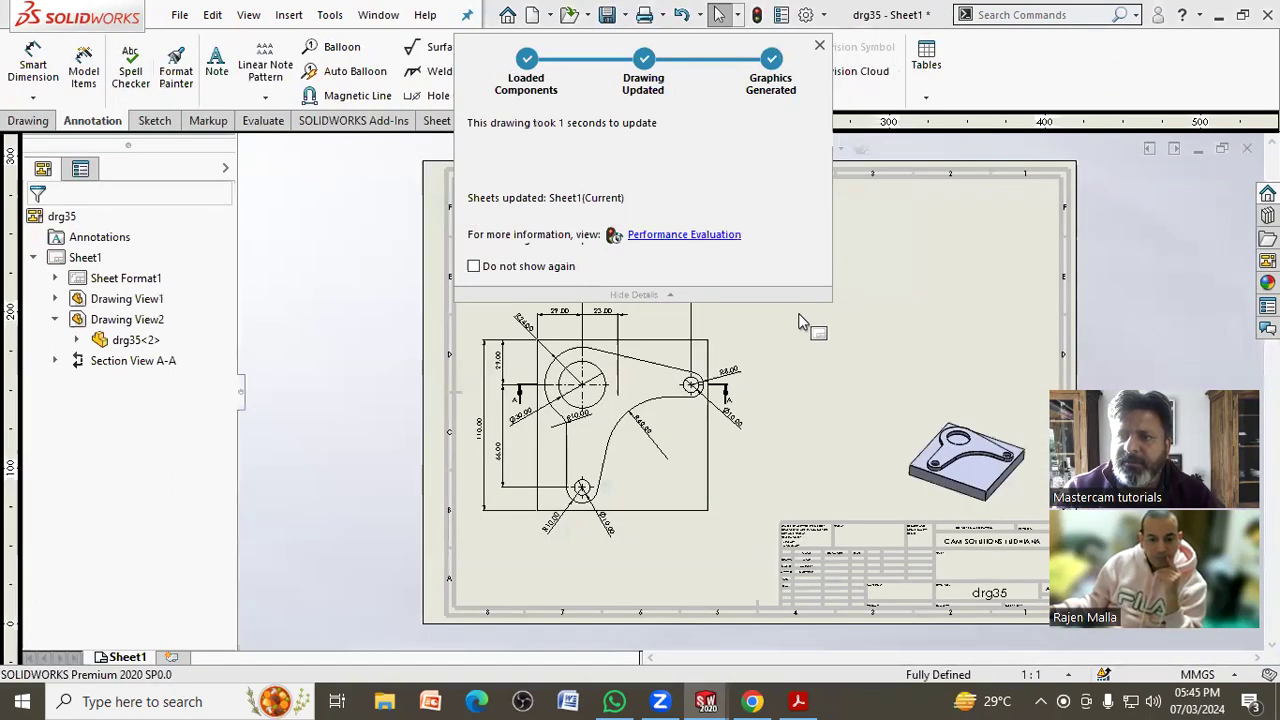
- Edit the 70.00 hole-centre dimension back to 68 on the drawing and rebuild
{"action": "scroll", "coordinate": [648, 330], "scroll_direction": "down", "scroll_amount": 3}
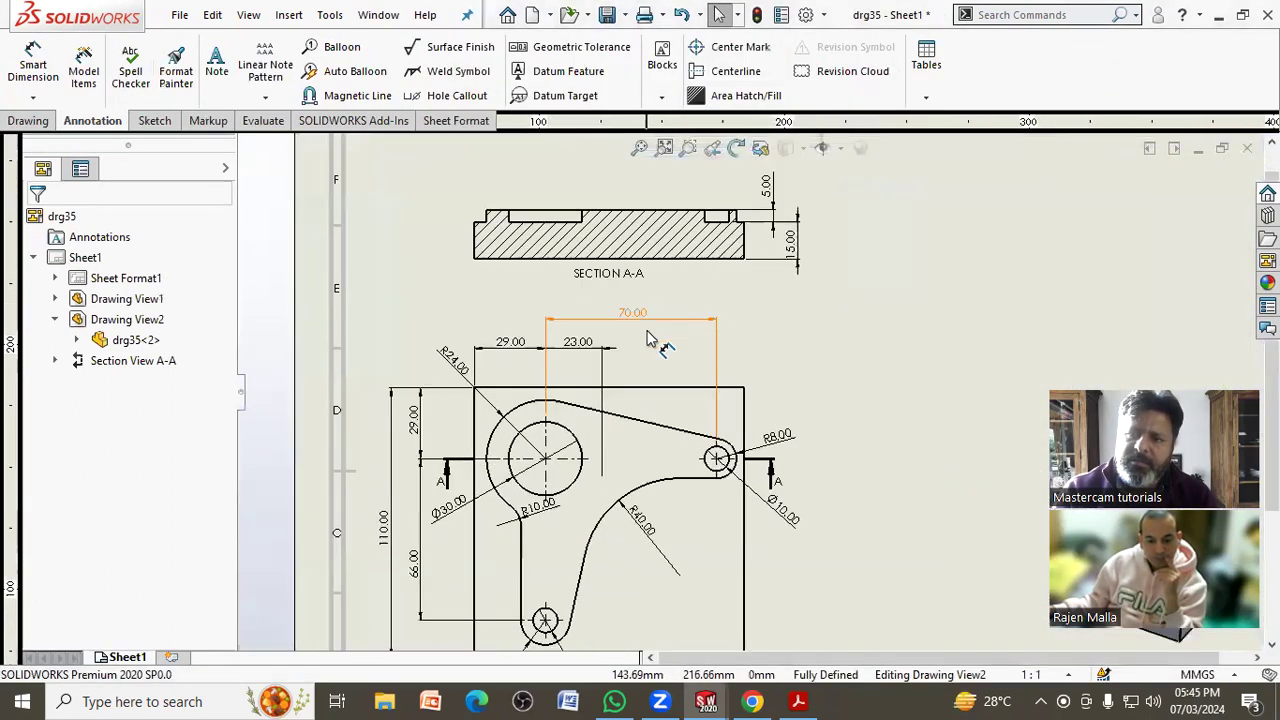
{"action": "scroll", "coordinate": [650, 340], "scroll_direction": "down", "scroll_amount": 1}
{"action": "left_click", "coordinate": [657, 329]}
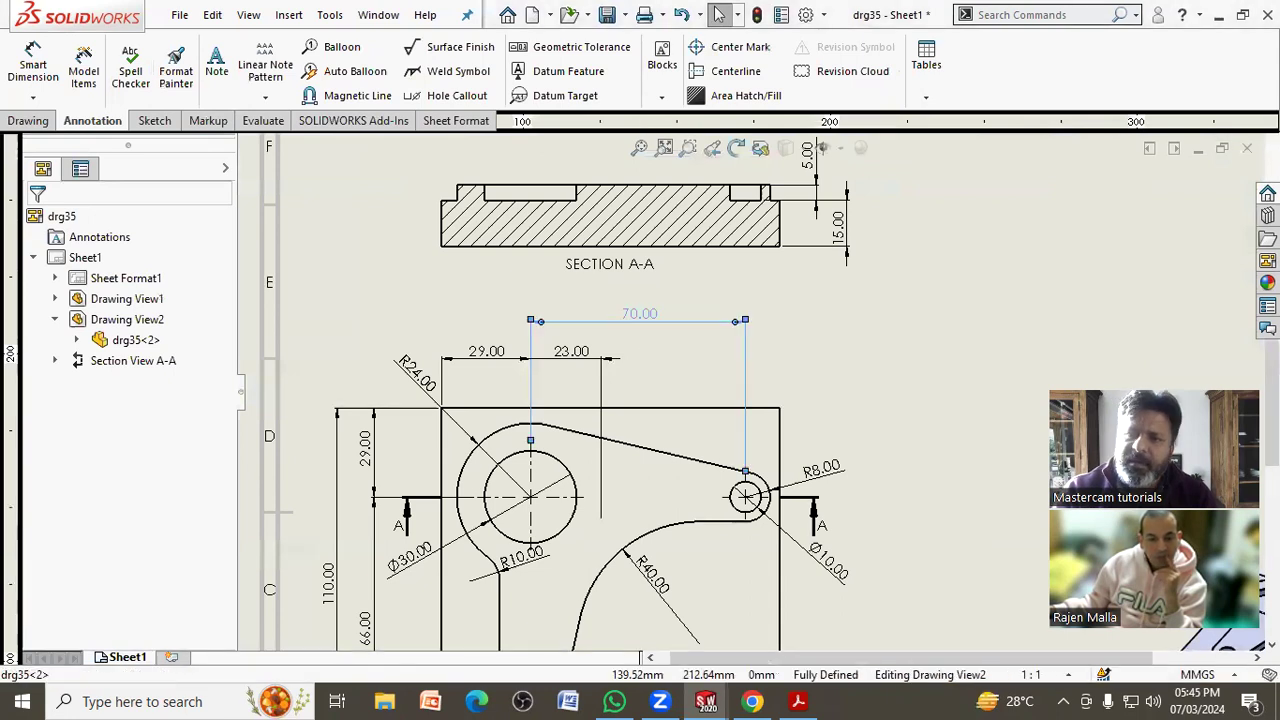
{"action": "double_click", "coordinate": [640, 314]}
{"action": "type", "text": "68"}
{"action": "key", "text": "Return"}
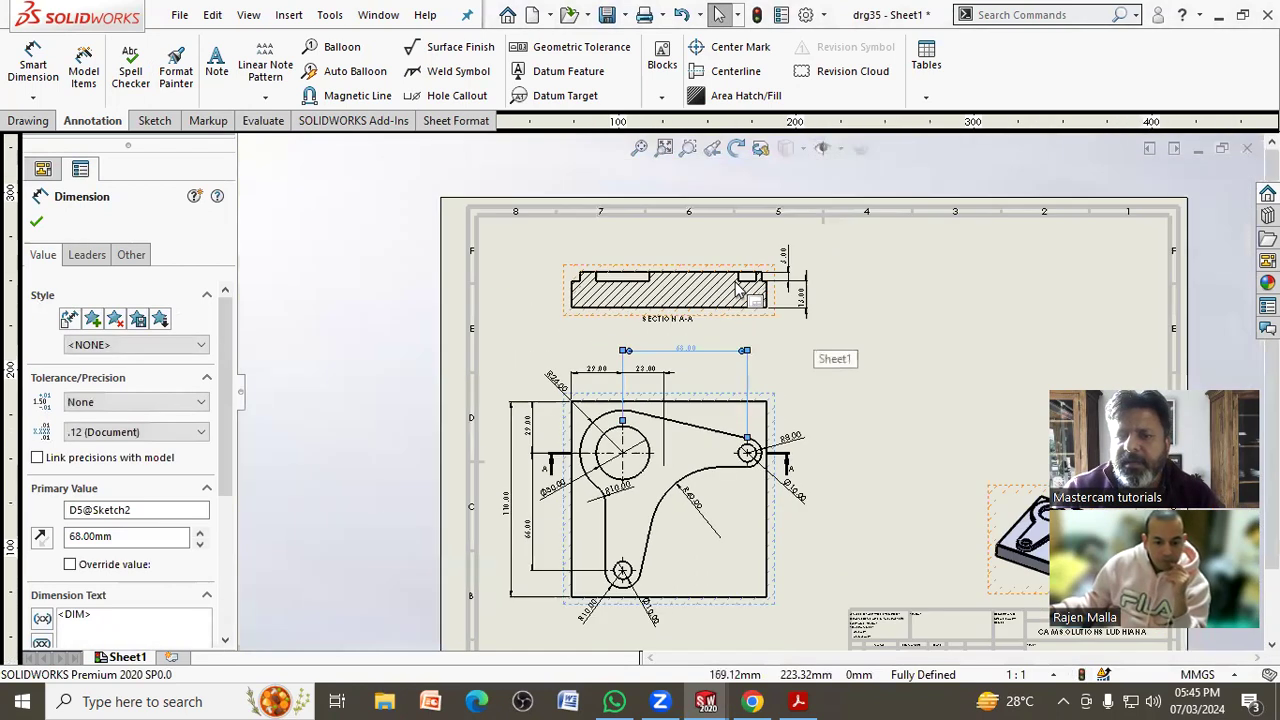
{"action": "scroll", "coordinate": [810, 335], "scroll_direction": "up", "scroll_amount": 3}
{"action": "scroll", "coordinate": [900, 390], "scroll_direction": "up", "scroll_amount": 2}
{"action": "scroll", "coordinate": [954, 415], "scroll_direction": "down", "scroll_amount": 1}
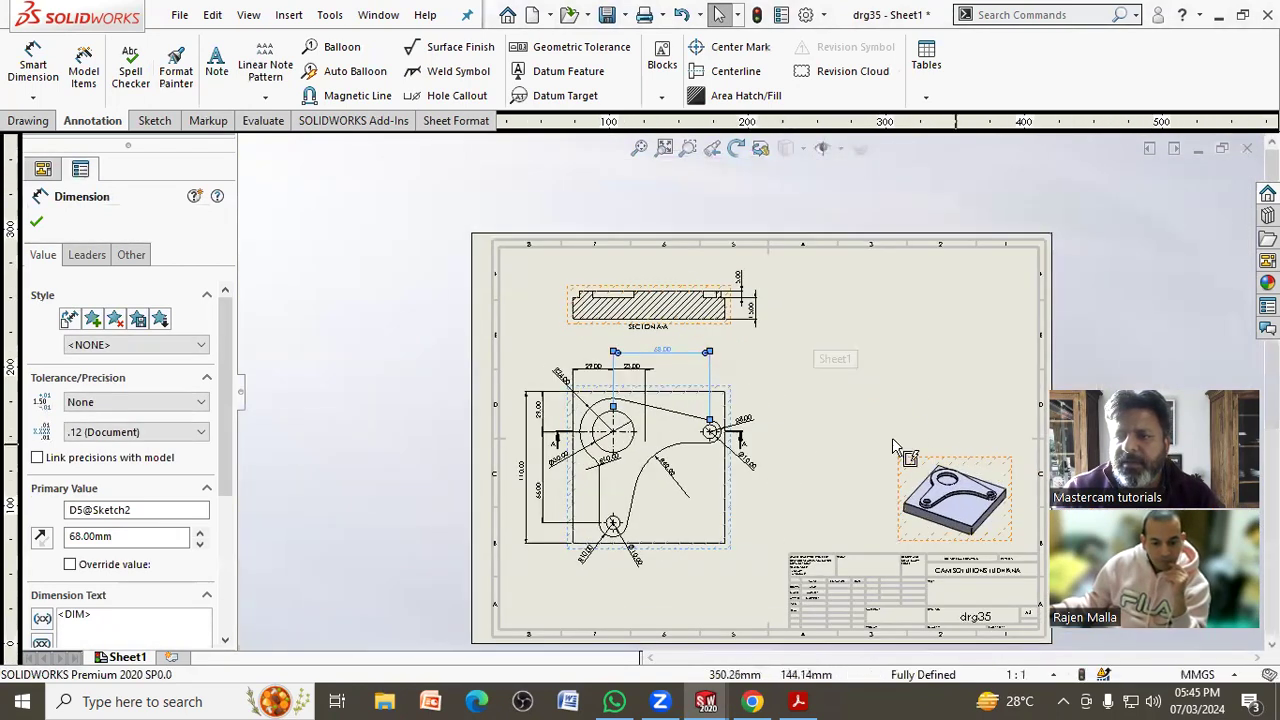
{"action": "left_click", "coordinate": [758, 16]}
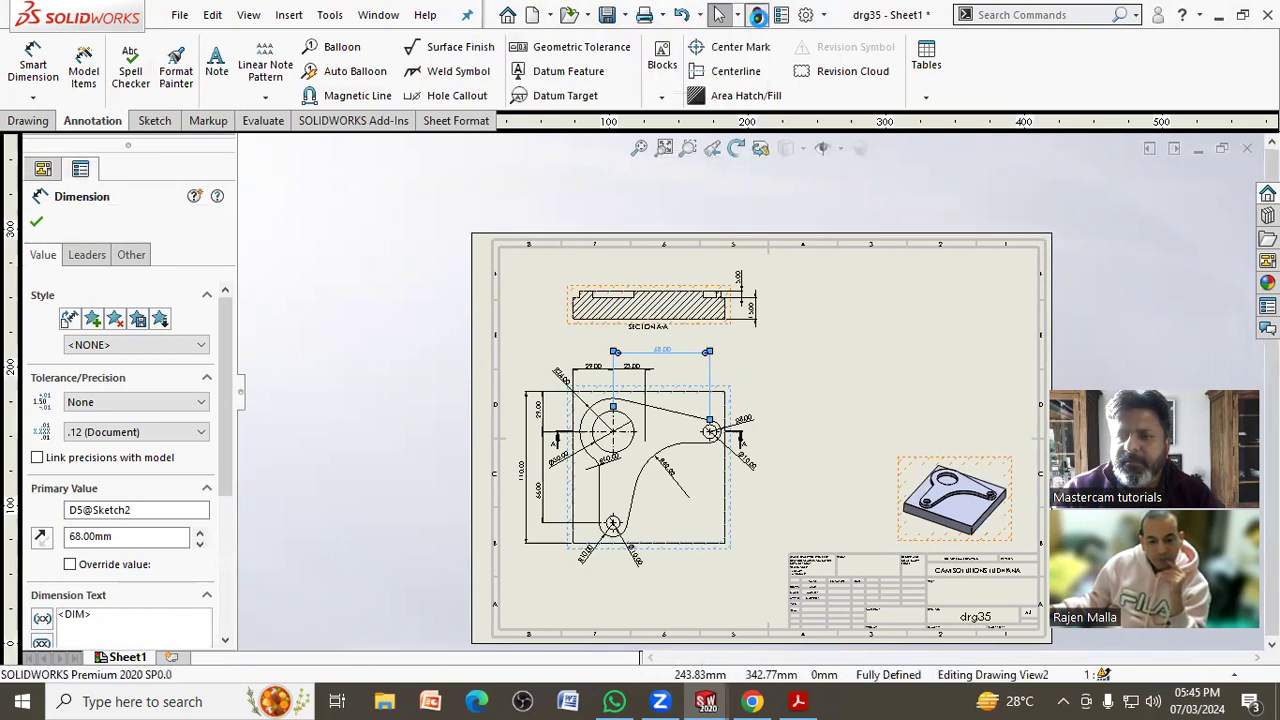
{"action": "left_click", "coordinate": [688, 204]}
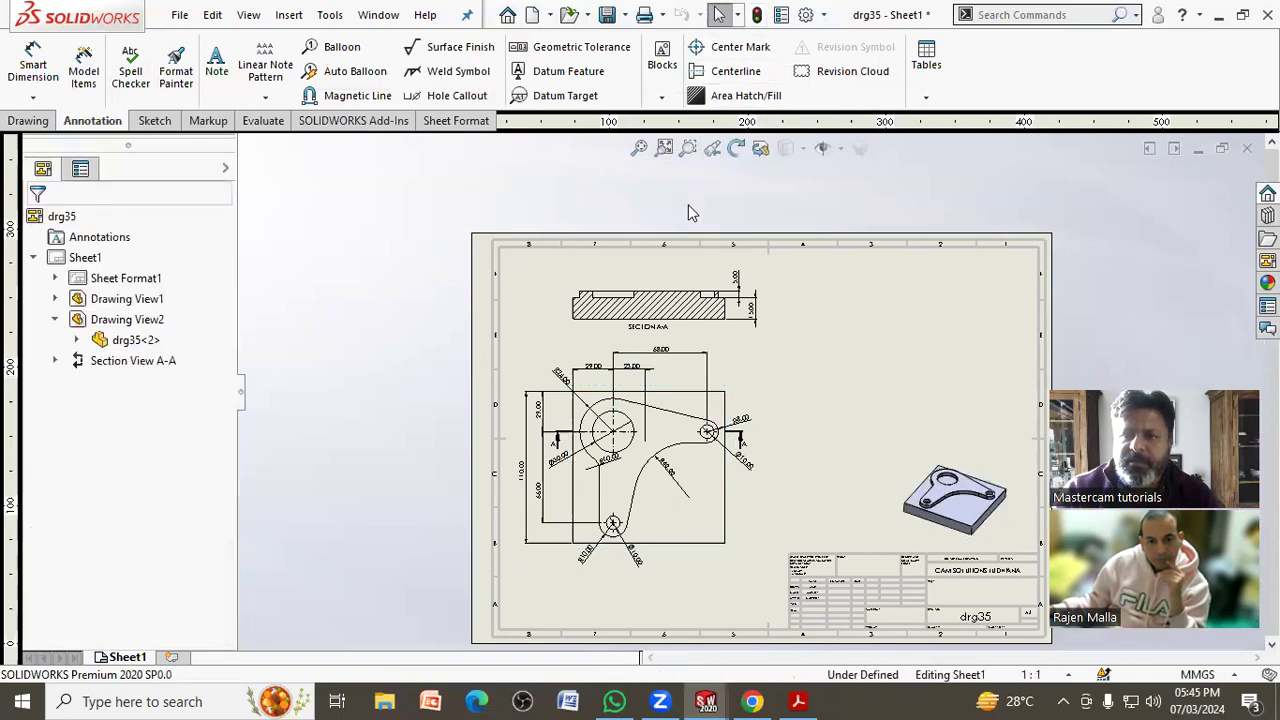
- Save all modified documents, updating the drawing views
{"action": "left_click", "coordinate": [609, 20]}
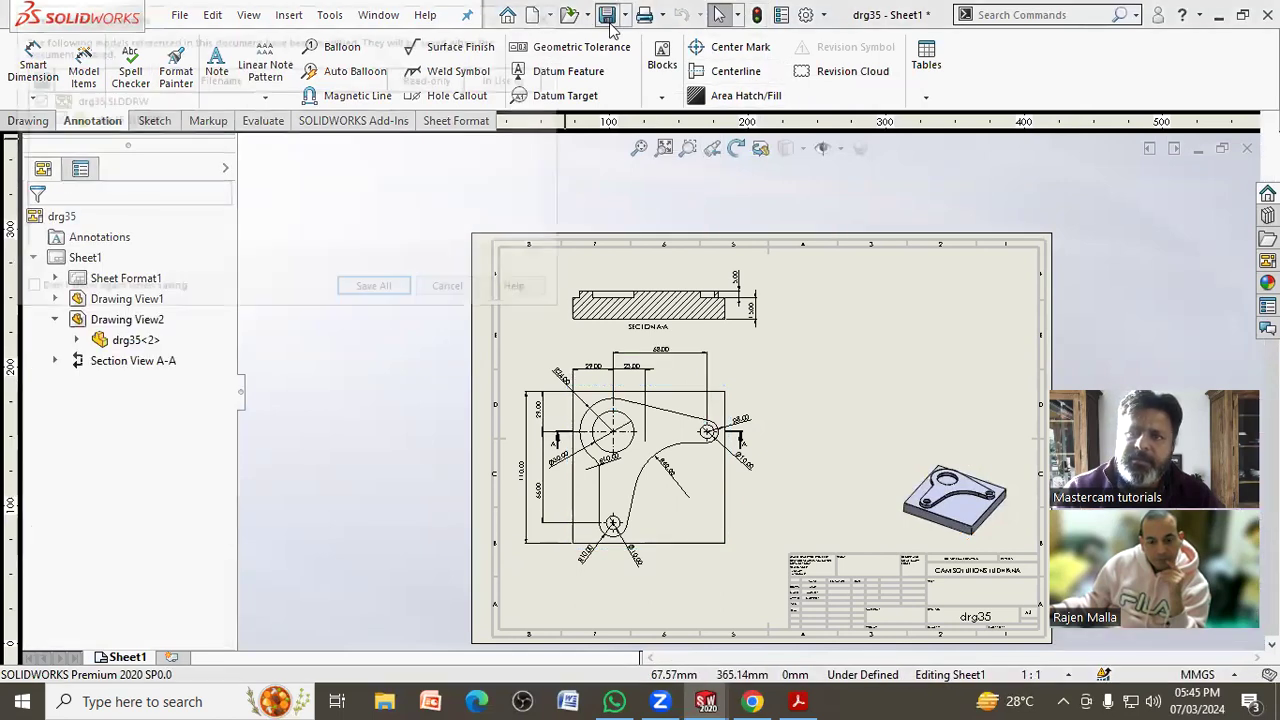
{"action": "left_click", "coordinate": [376, 291]}
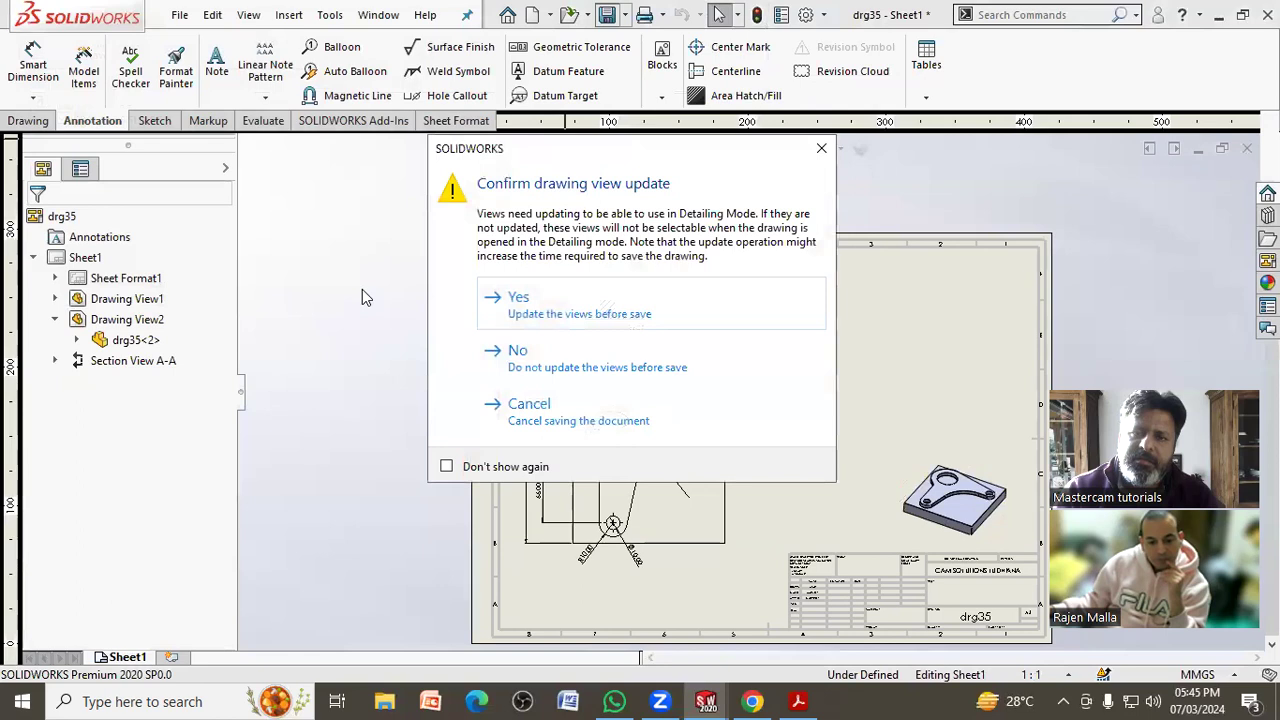
{"action": "left_click", "coordinate": [520, 299]}
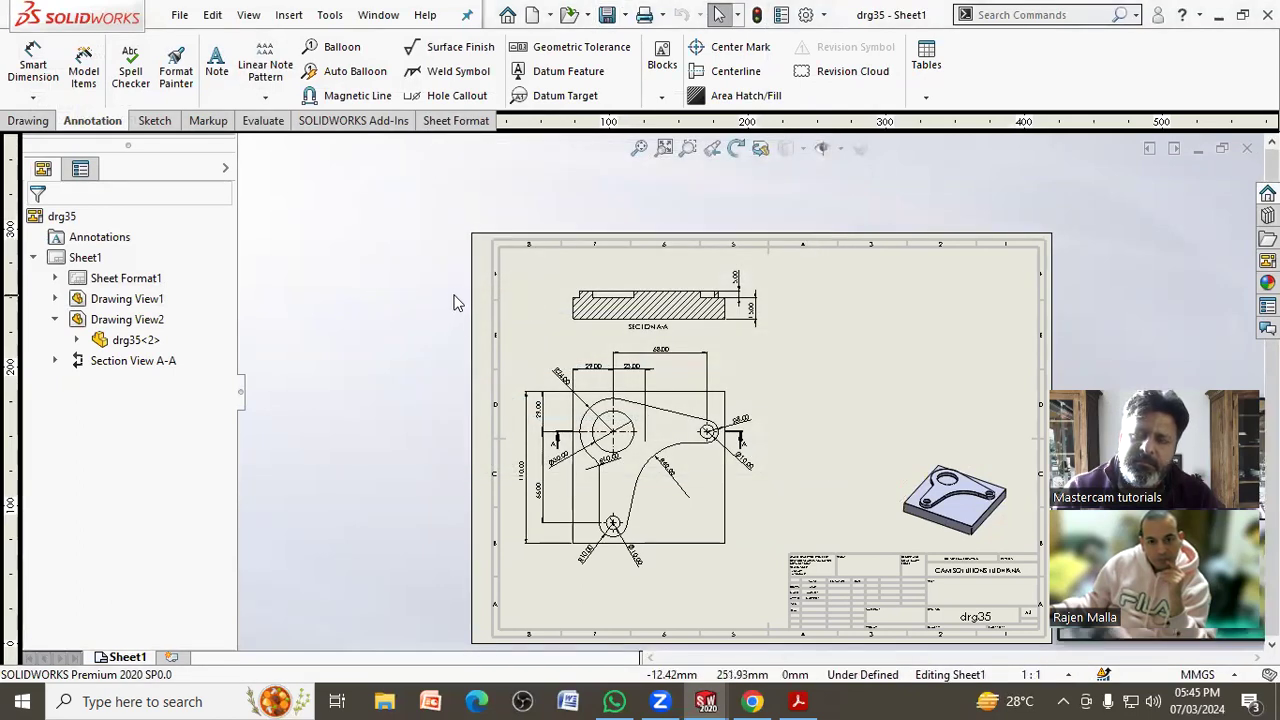
- Switch to the drg35 part, face it front-on, fit it, and orbit into a tilted 3D view
{"action": "left_click", "coordinate": [384, 15]}
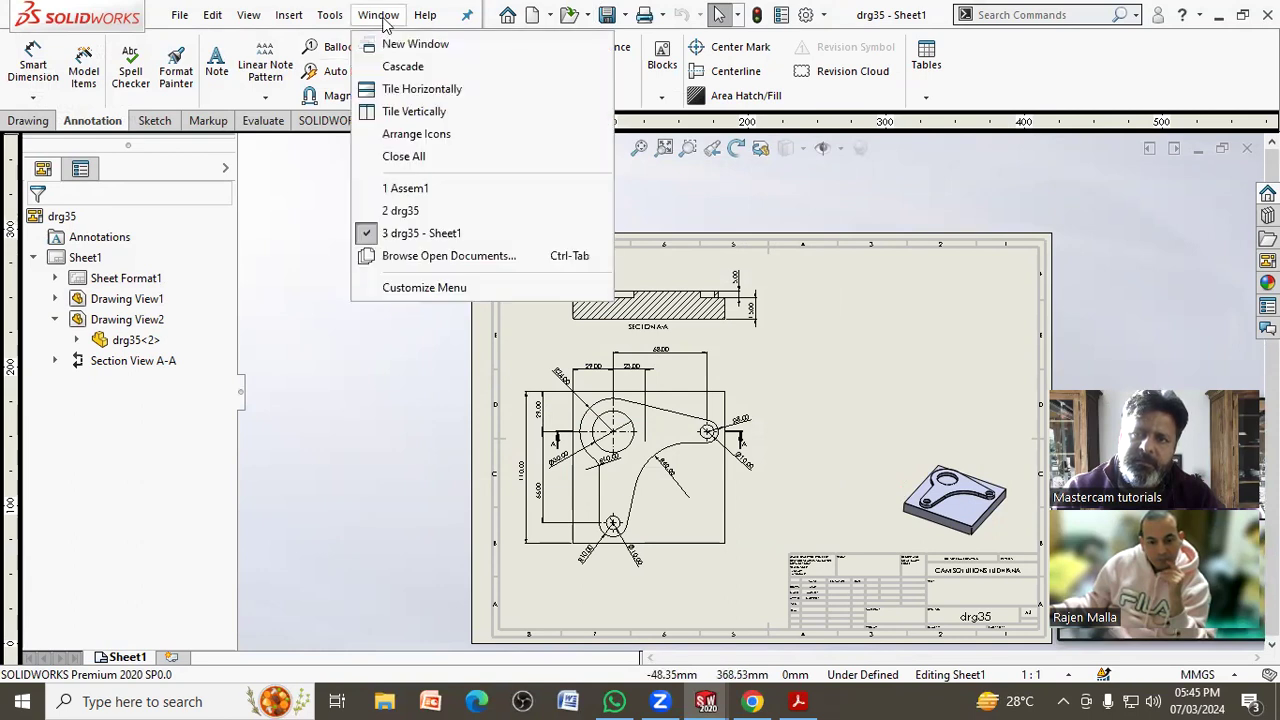
{"action": "left_click", "coordinate": [410, 211]}
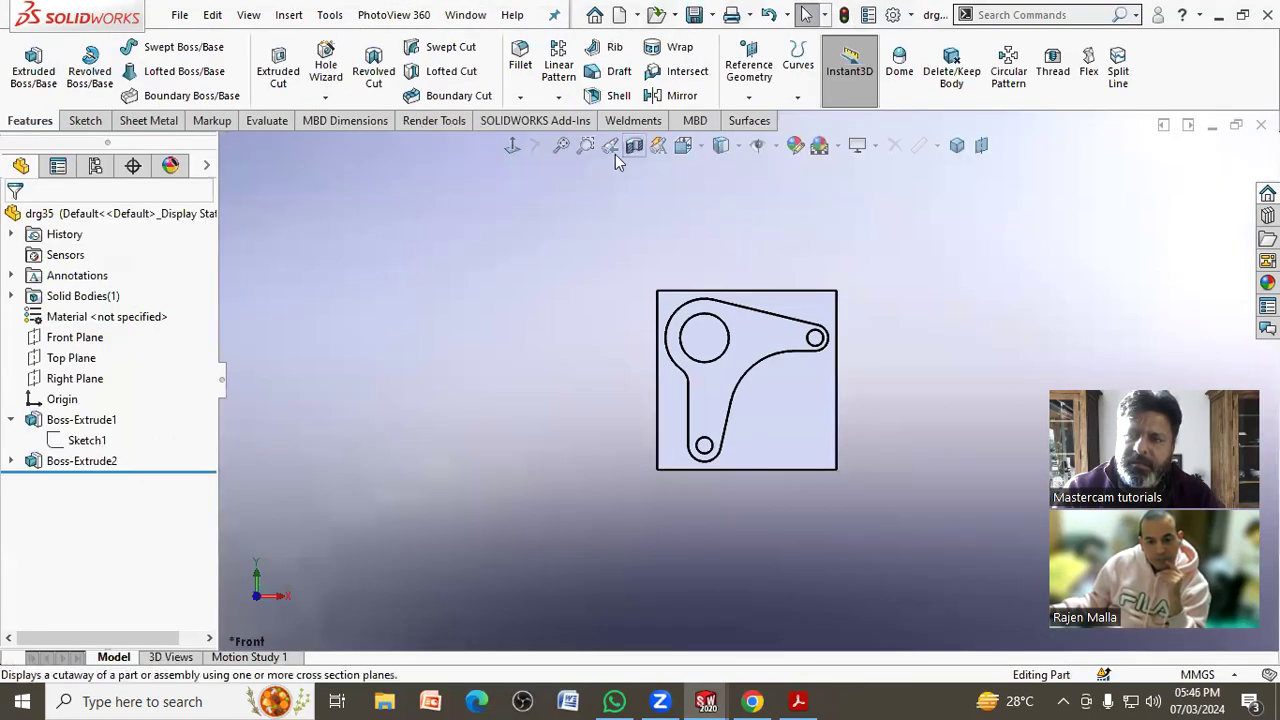
{"action": "left_click", "coordinate": [516, 148]}
{"action": "left_click", "coordinate": [516, 148]}
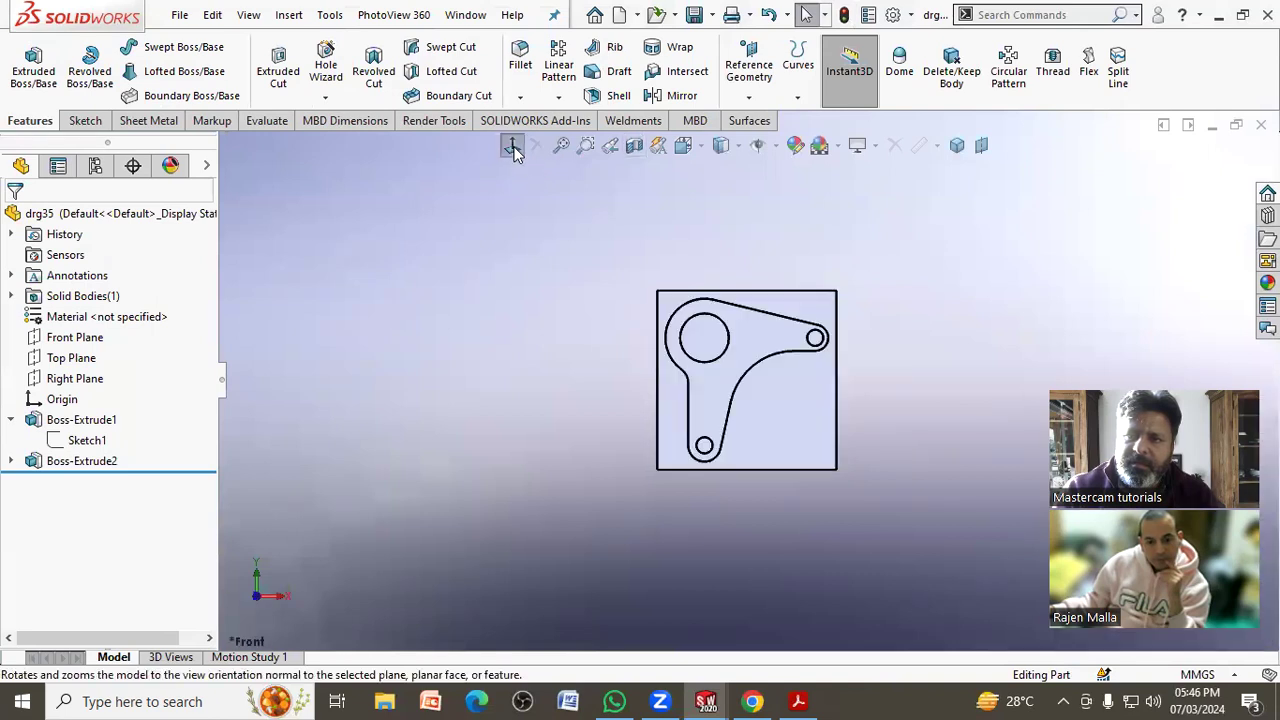
{"action": "left_click", "coordinate": [568, 148]}
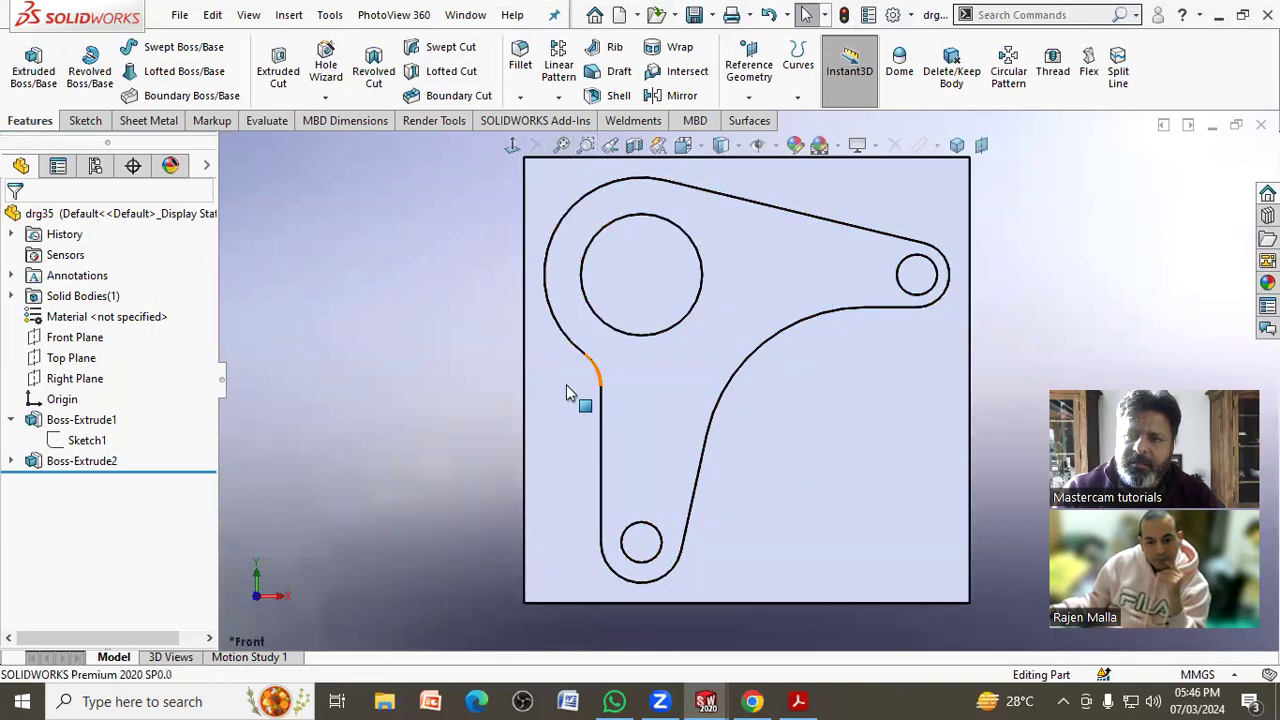
{"action": "mouse_move", "coordinate": [829, 437]}
{"action": "middle_mouse_down"}
{"action": "mouse_move", "coordinate": [864, 426]}
{"action": "mouse_move", "coordinate": [895, 450]}
{"action": "middle_mouse_up"}
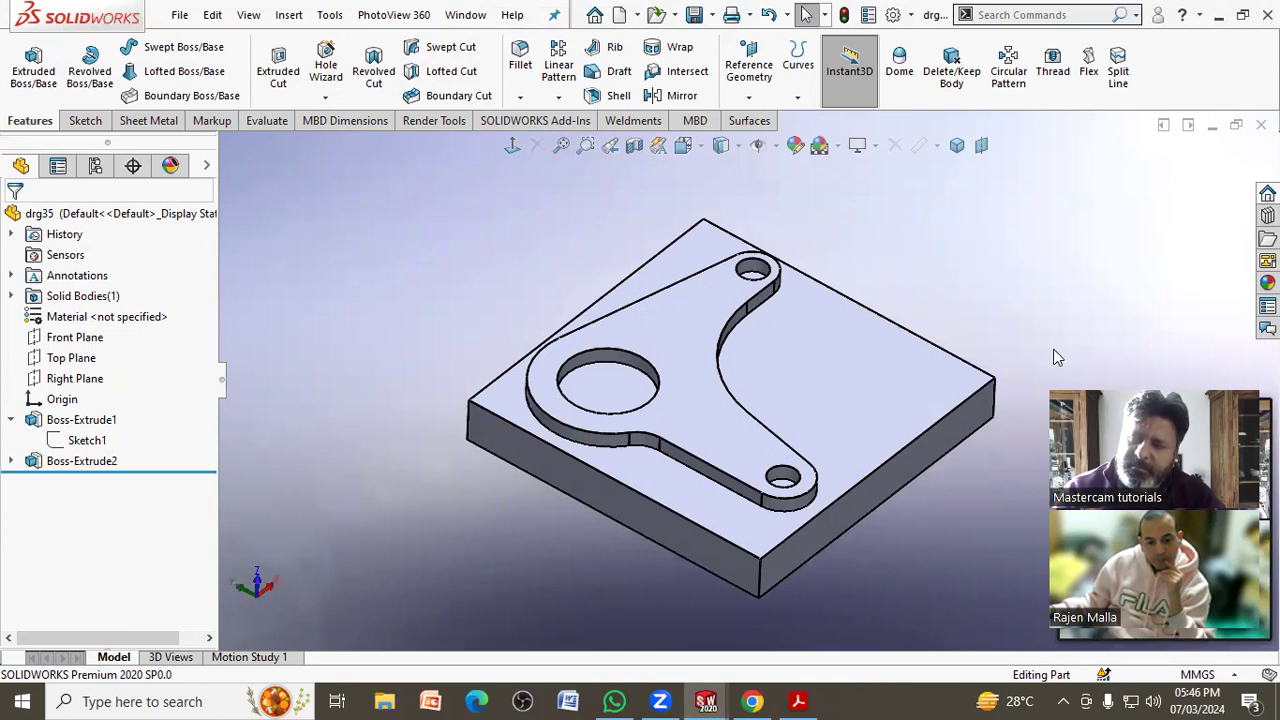
{"action": "scroll", "coordinate": [1040, 342], "scroll_direction": "down", "scroll_amount": 1}
{"action": "scroll", "coordinate": [1040, 342], "scroll_direction": "up", "scroll_amount": 1}
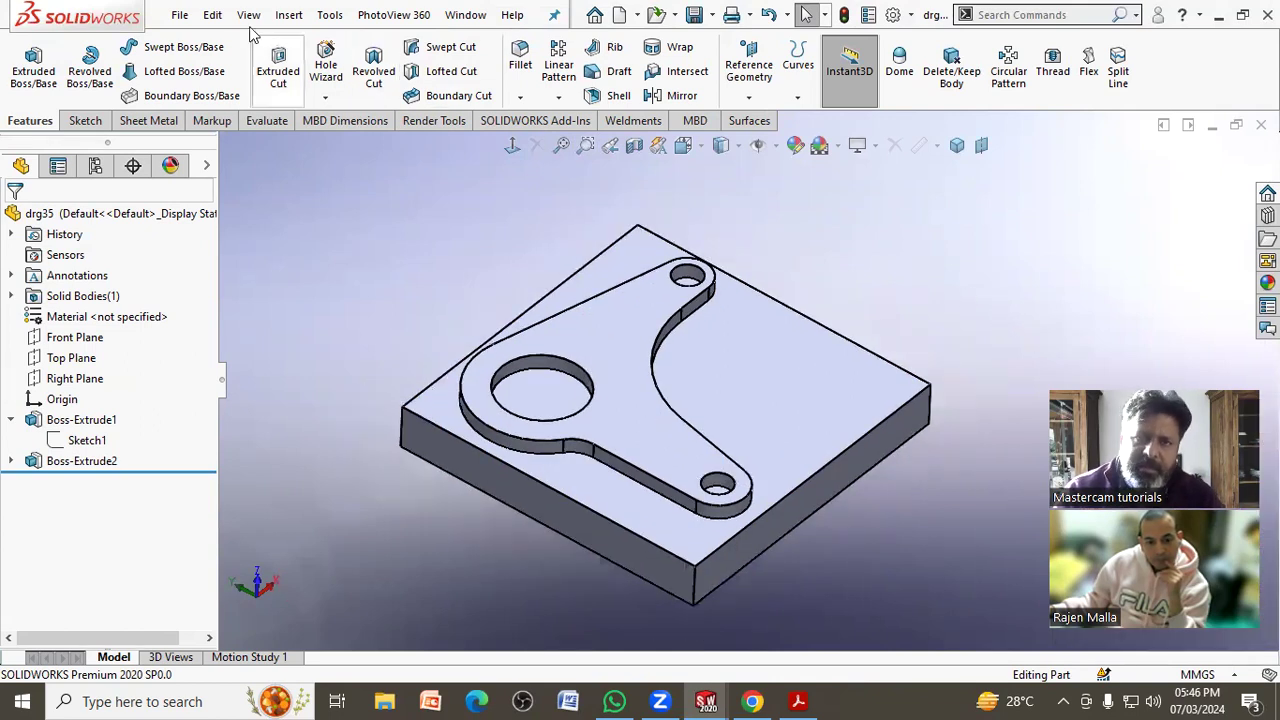
{"action": "left_click", "coordinate": [179, 14]}
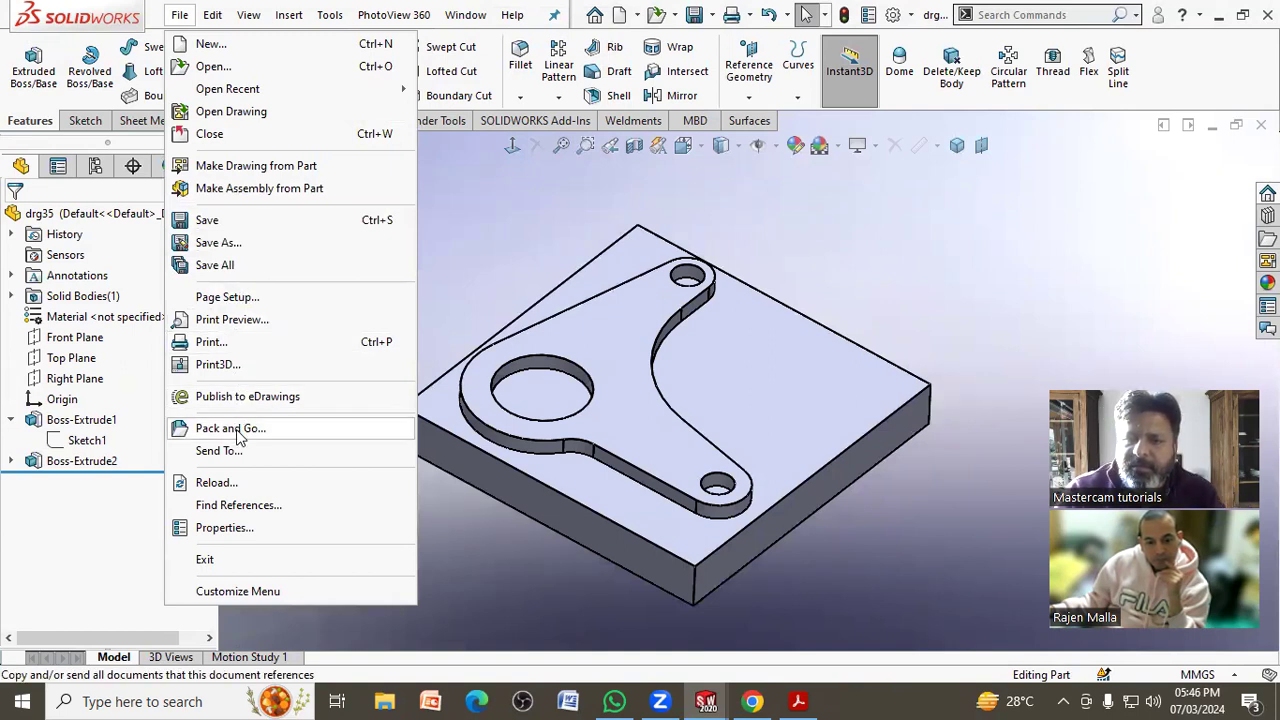
- Dismiss the Pack and Go error, publish drg35 to eDrawings (Default configuration), and play its rotation animation
{"action": "left_click", "coordinate": [238, 432]}
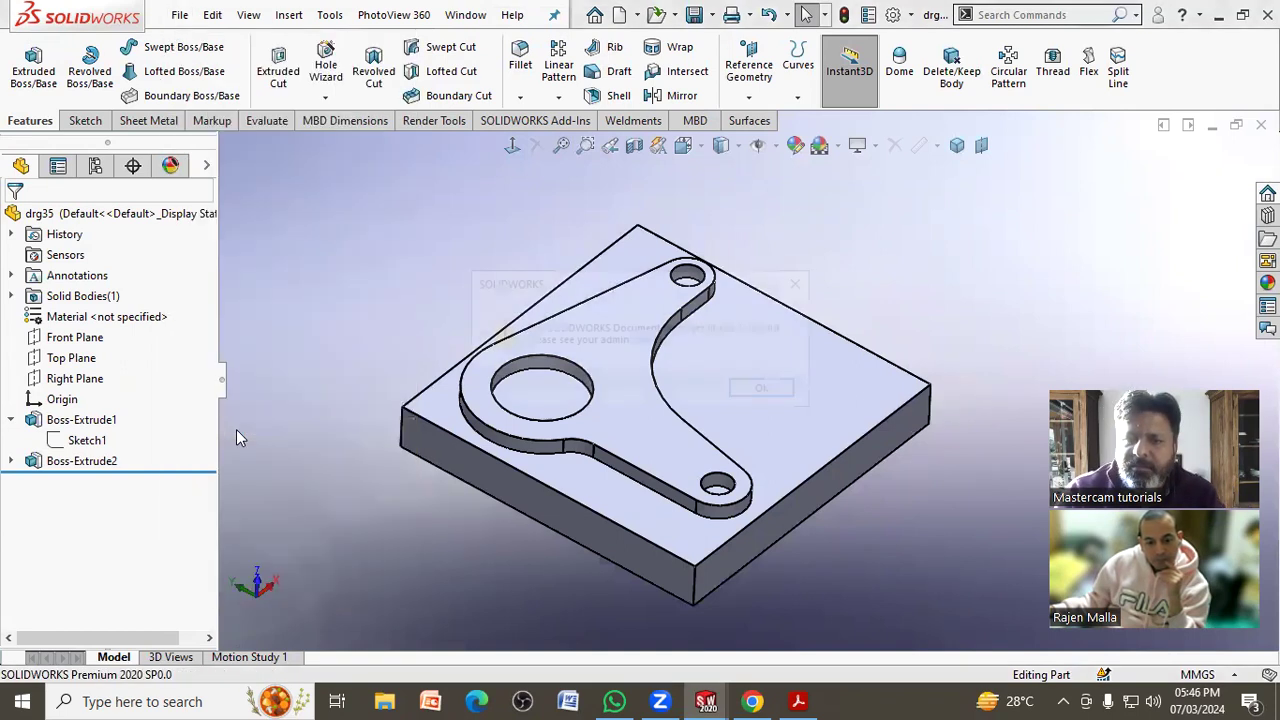
{"action": "left_click", "coordinate": [760, 390]}
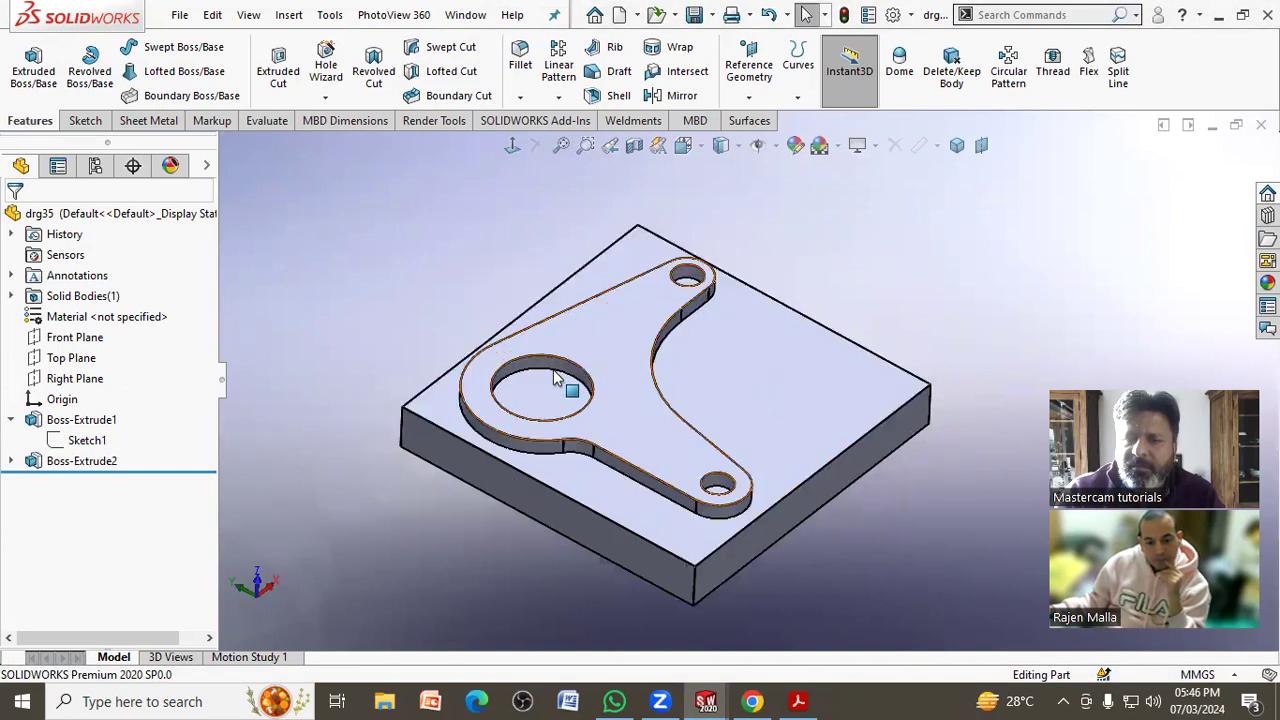
{"action": "left_click", "coordinate": [176, 15]}
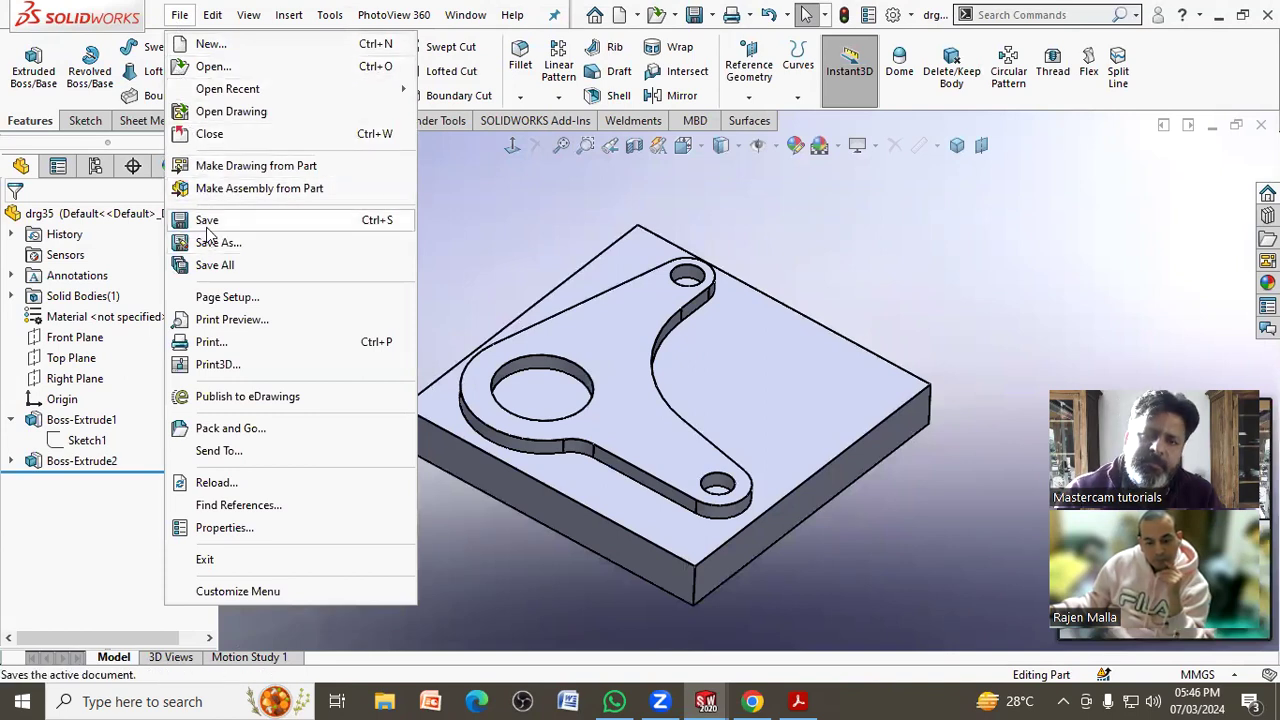
{"action": "left_click", "coordinate": [224, 397]}
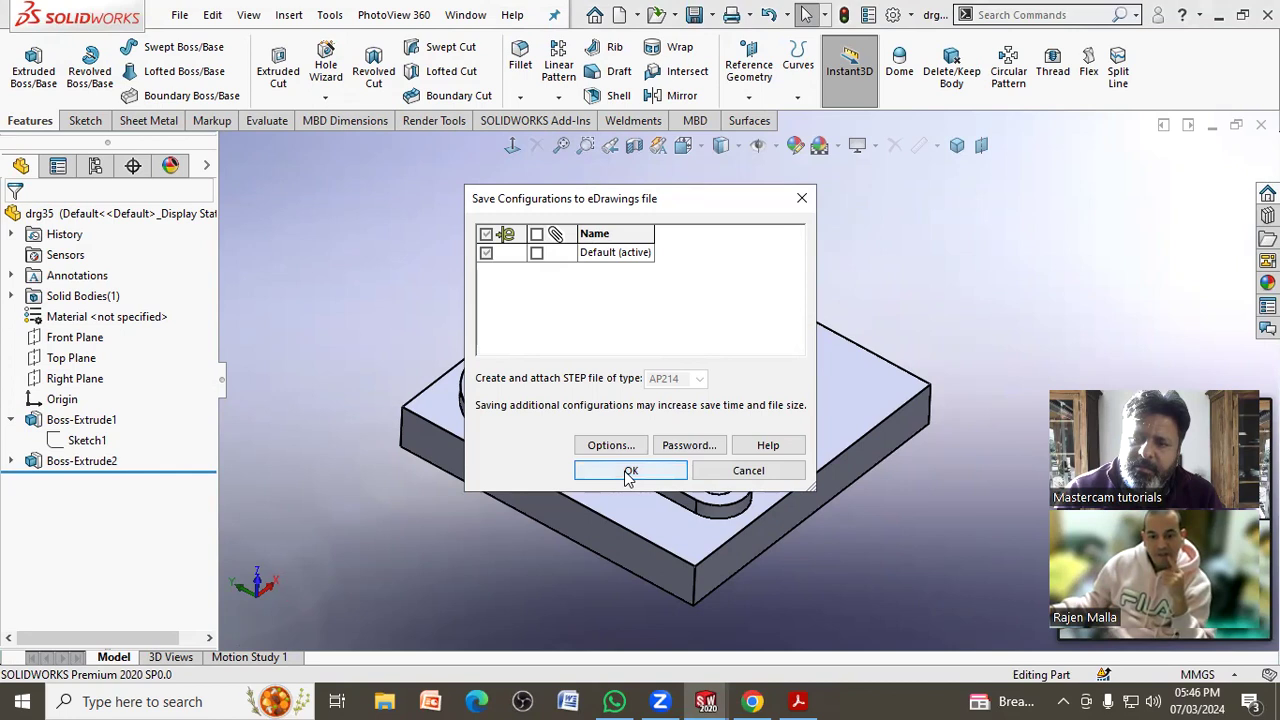
{"action": "left_click", "coordinate": [630, 471]}
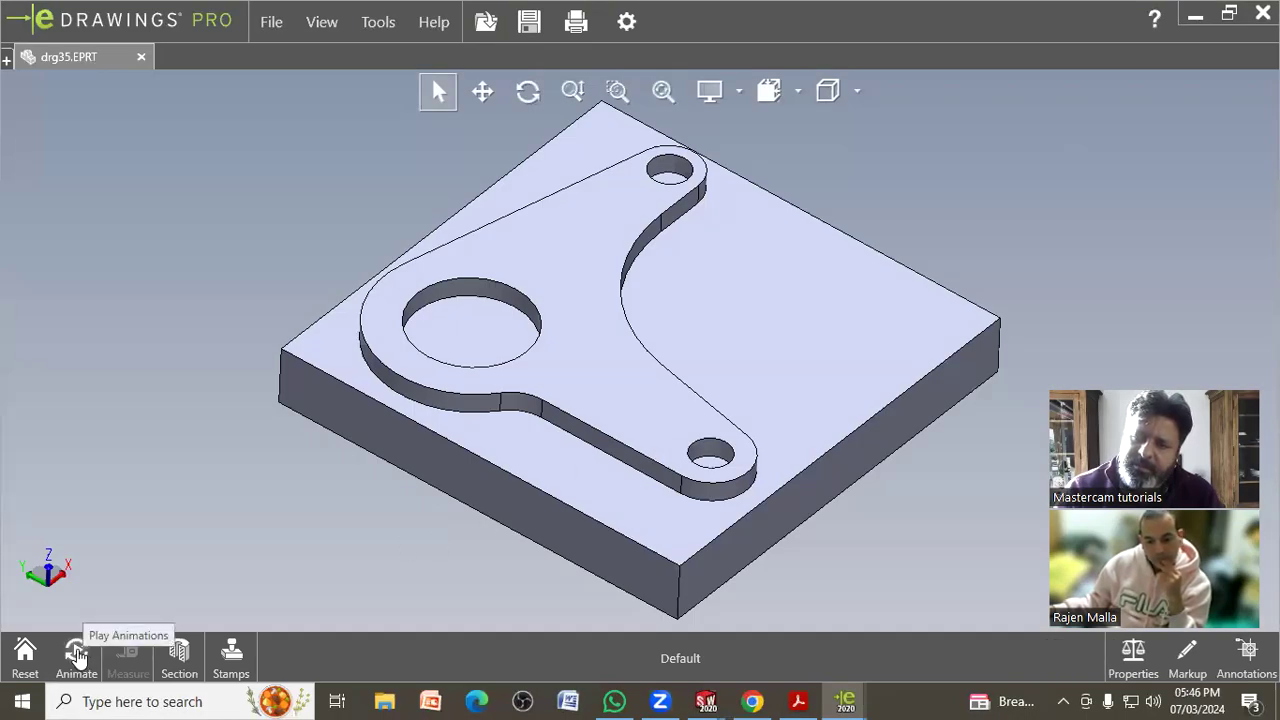
{"action": "left_click", "coordinate": [77, 652]}
{"action": "left_click", "coordinate": [73, 610]}
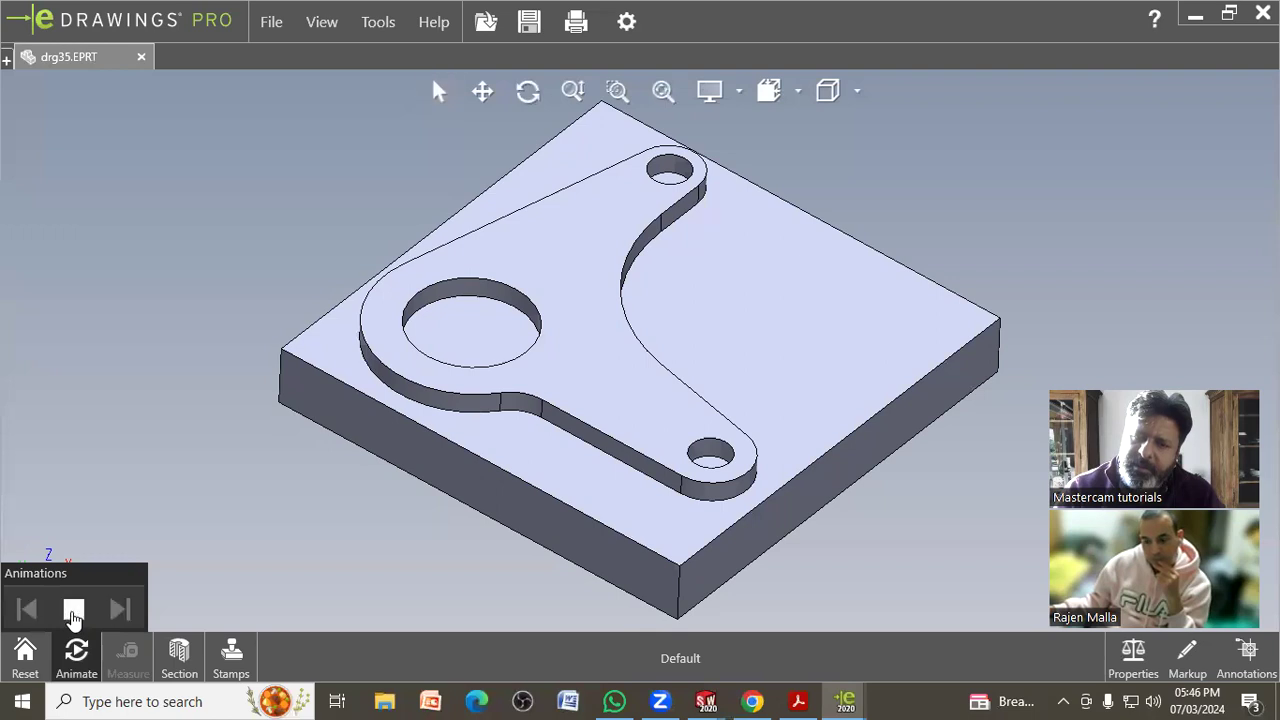
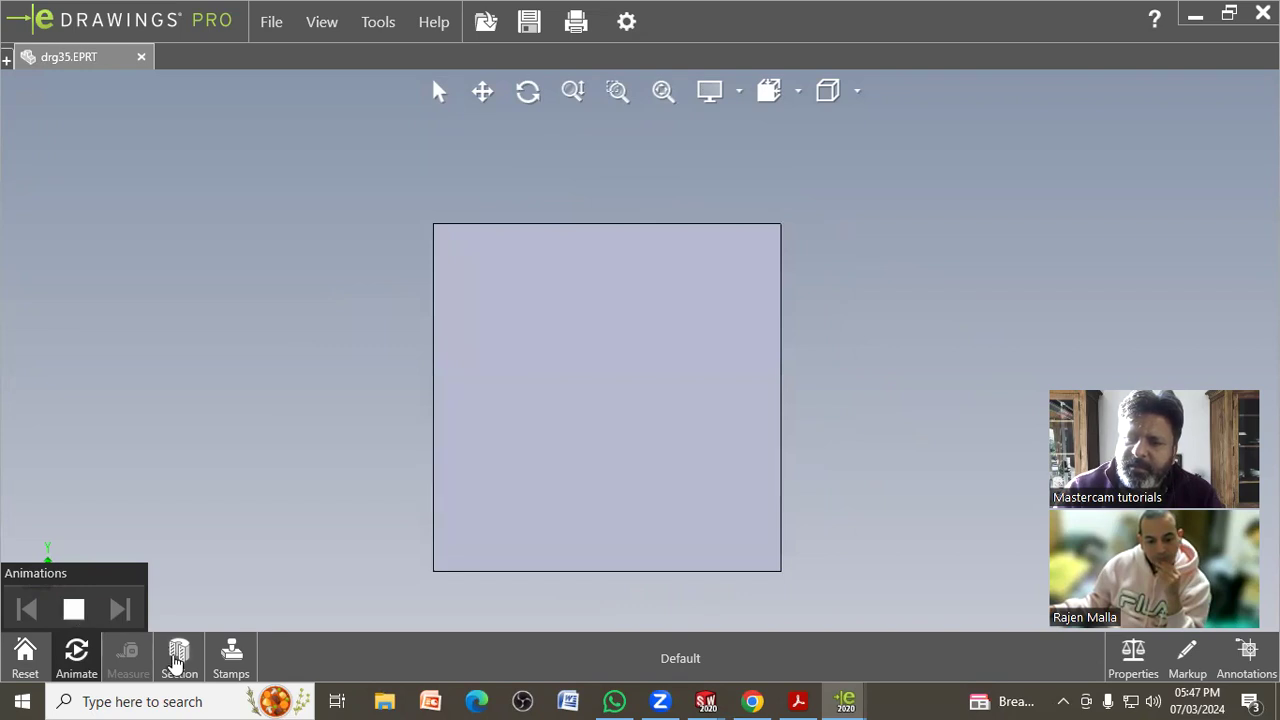
- Section drg35 along the X, Y and Z planes in turn, then turn sectioning off
{"action": "left_click", "coordinate": [176, 660]}
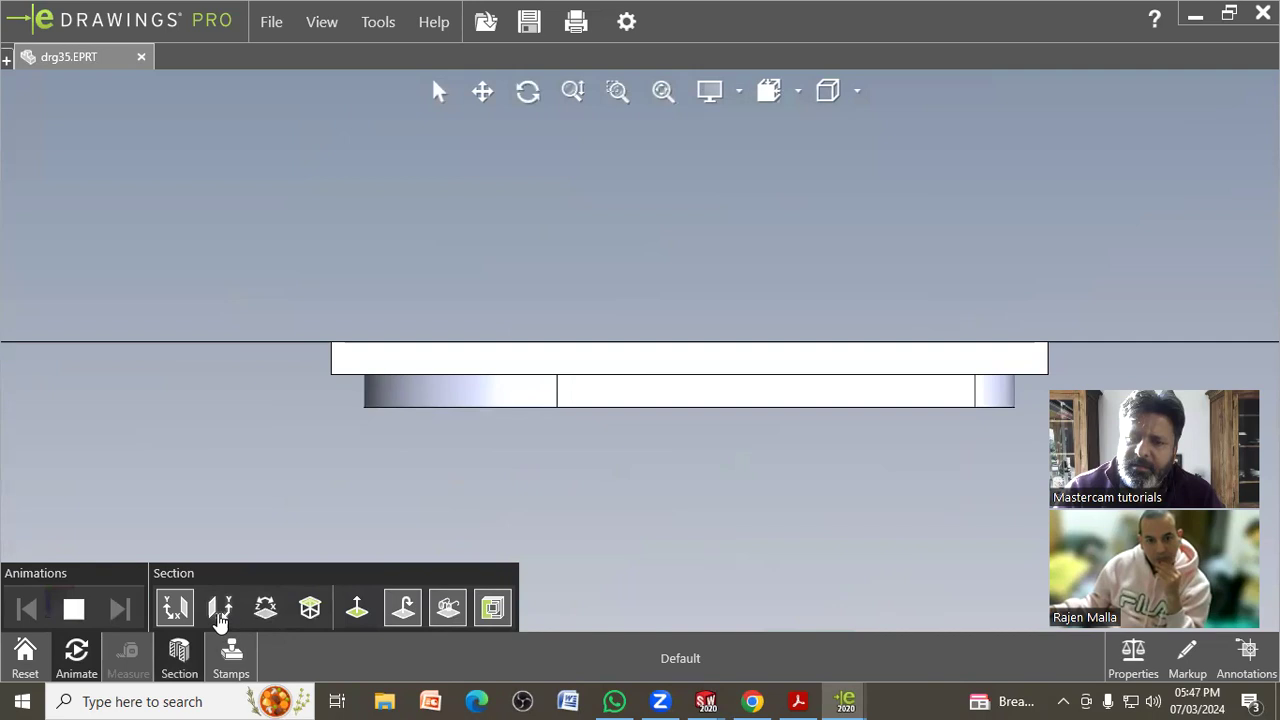
{"action": "left_click", "coordinate": [220, 612]}
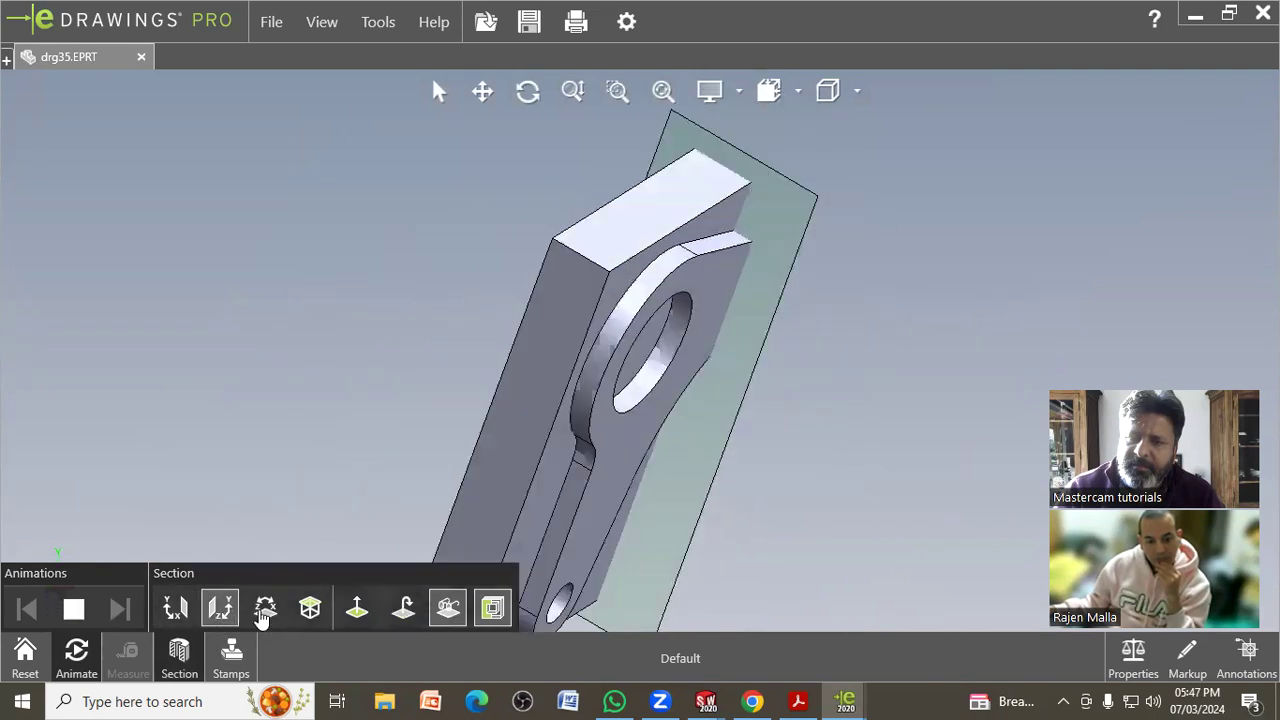
{"action": "left_click", "coordinate": [263, 612]}
{"action": "left_click", "coordinate": [184, 614]}
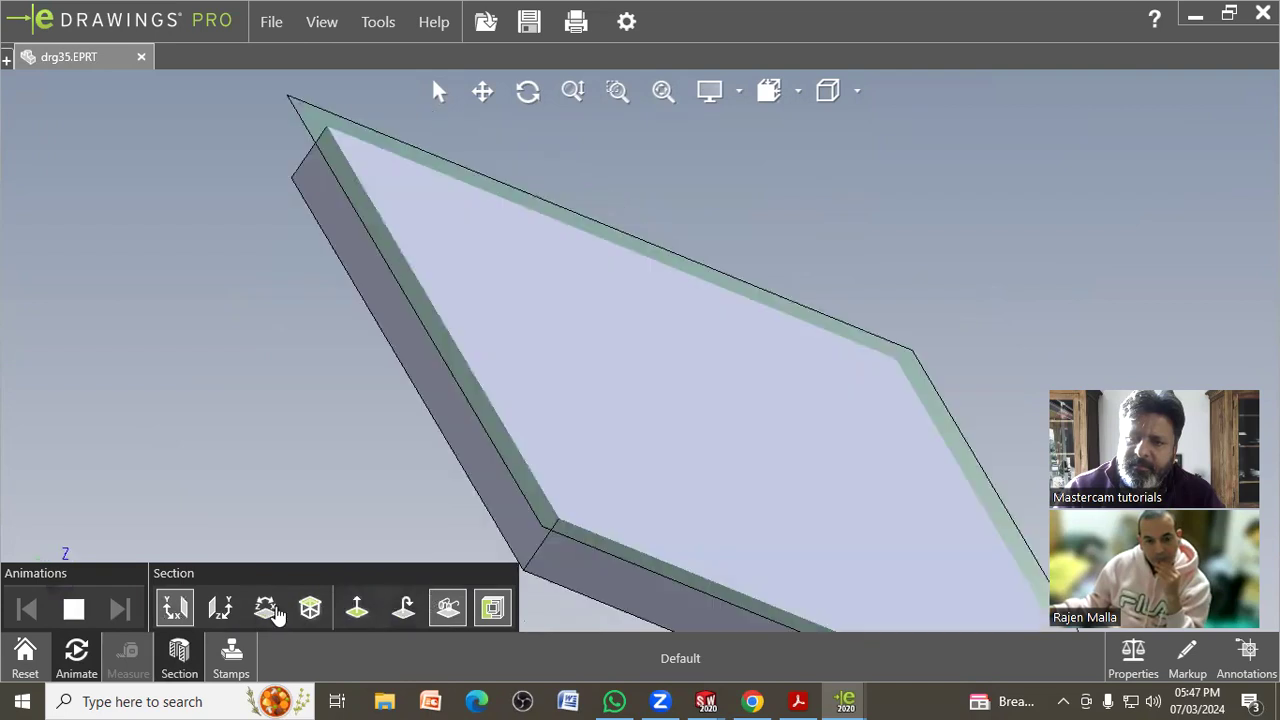
{"action": "left_click", "coordinate": [266, 608]}
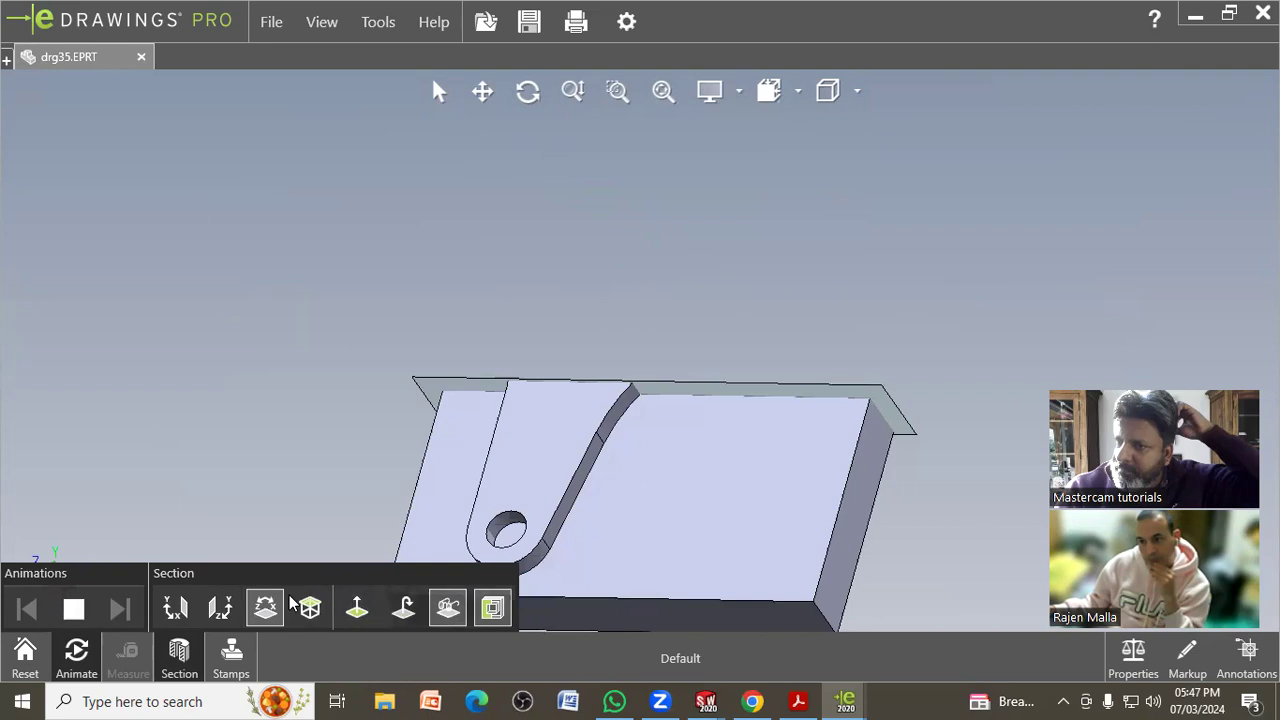
{"action": "left_click", "coordinate": [176, 610]}
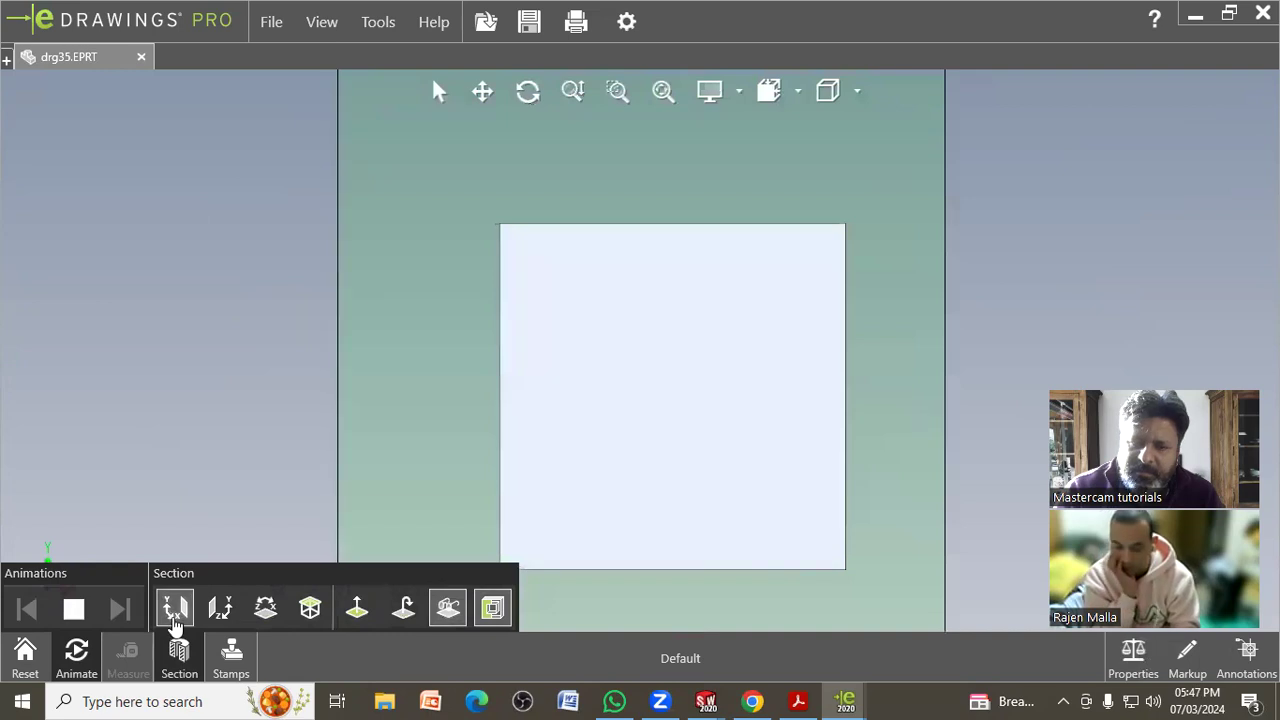
{"action": "left_click", "coordinate": [179, 655]}
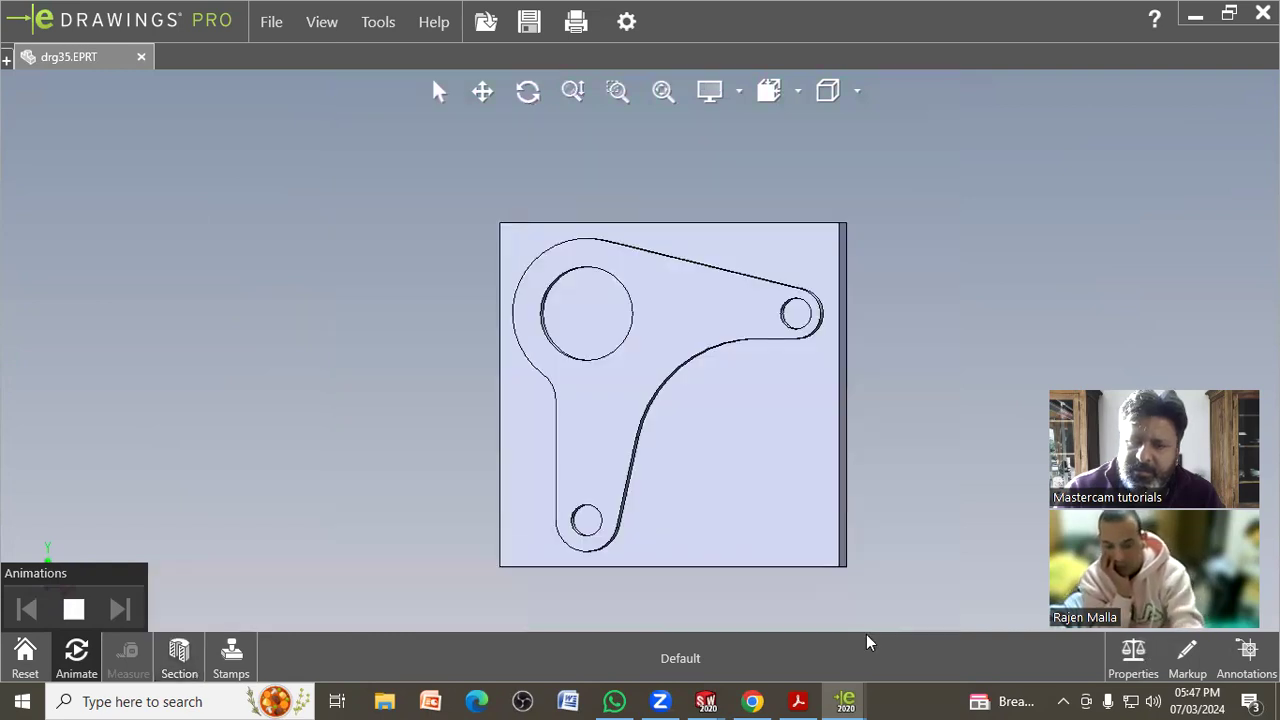
- Check the part's mass properties, animate it spinning, and switch to wireframe display
{"action": "left_click", "coordinate": [1143, 670]}
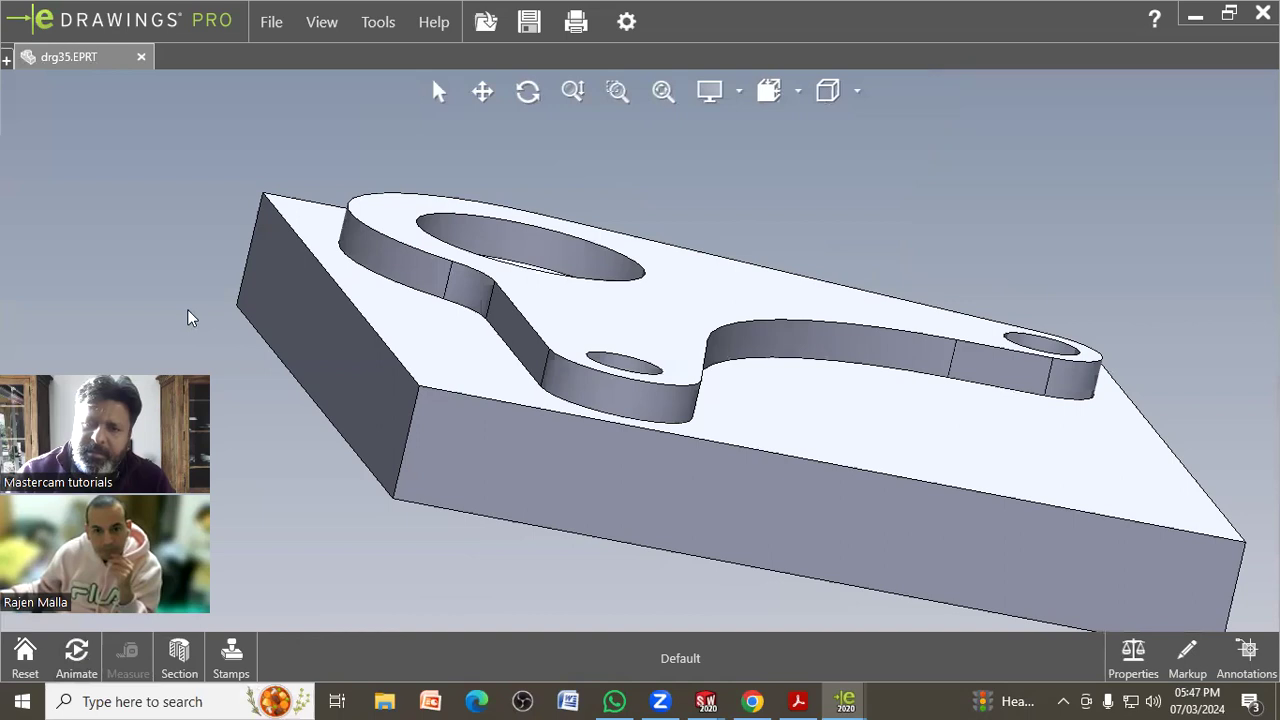
{"action": "left_click", "coordinate": [80, 648]}
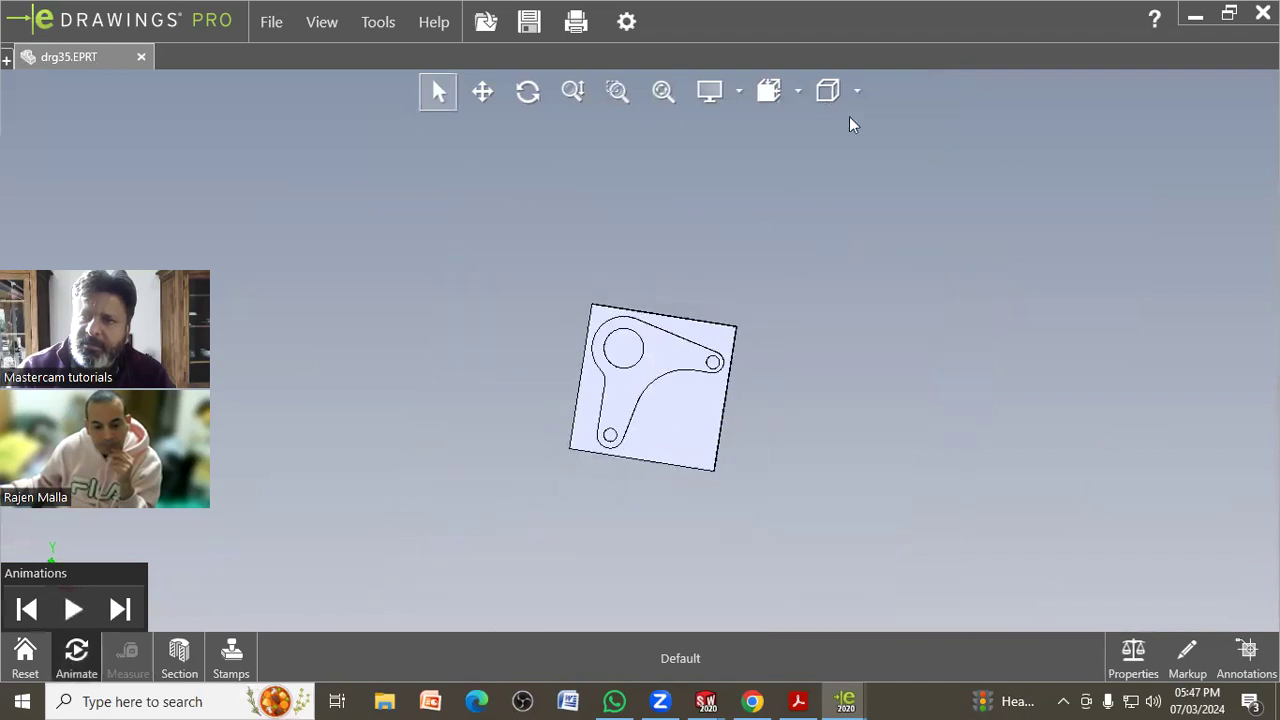
{"action": "left_click", "coordinate": [855, 93]}
{"action": "left_click", "coordinate": [835, 137]}
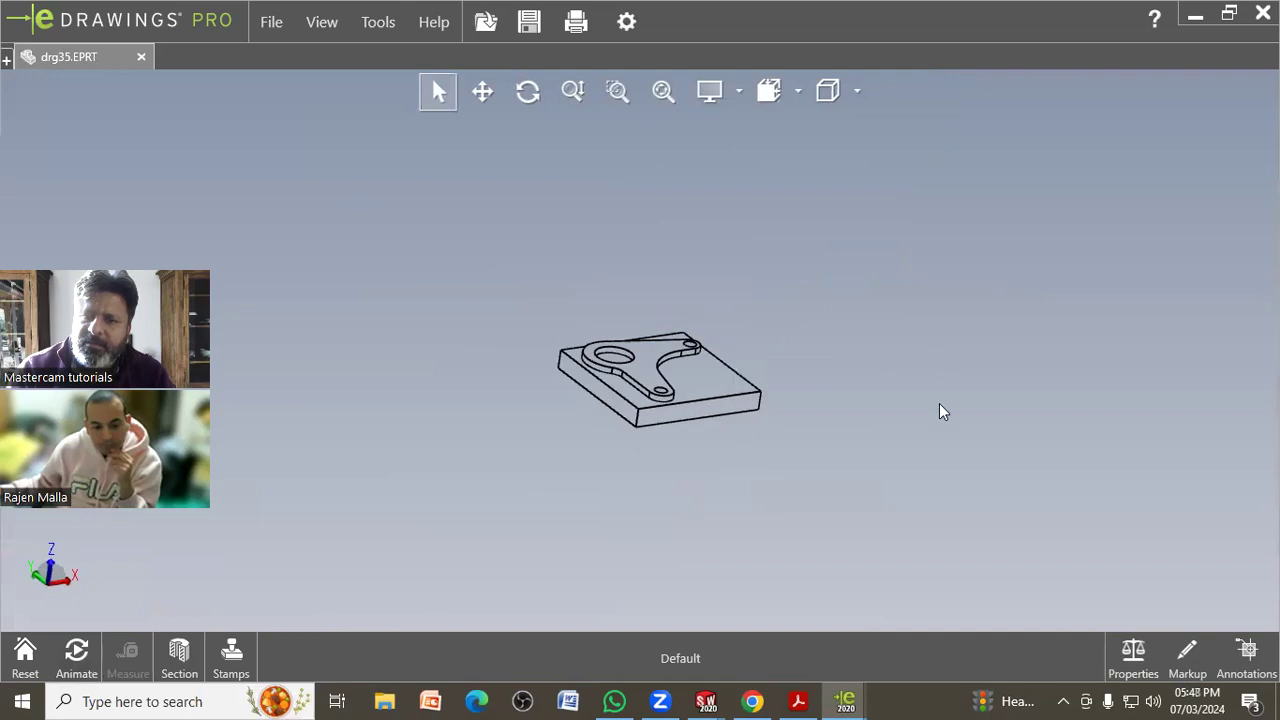
- Switch the display to shaded with edges and close eDrawings
{"action": "left_click", "coordinate": [852, 93]}
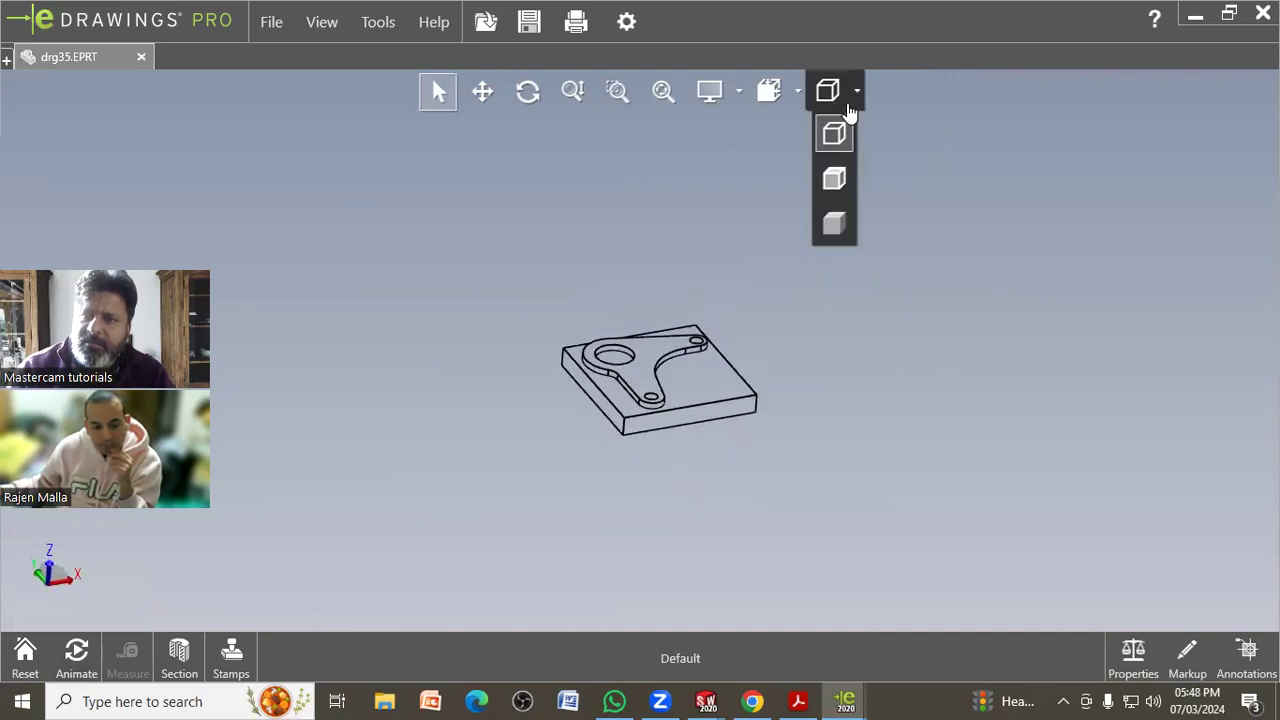
{"action": "left_click", "coordinate": [835, 224]}
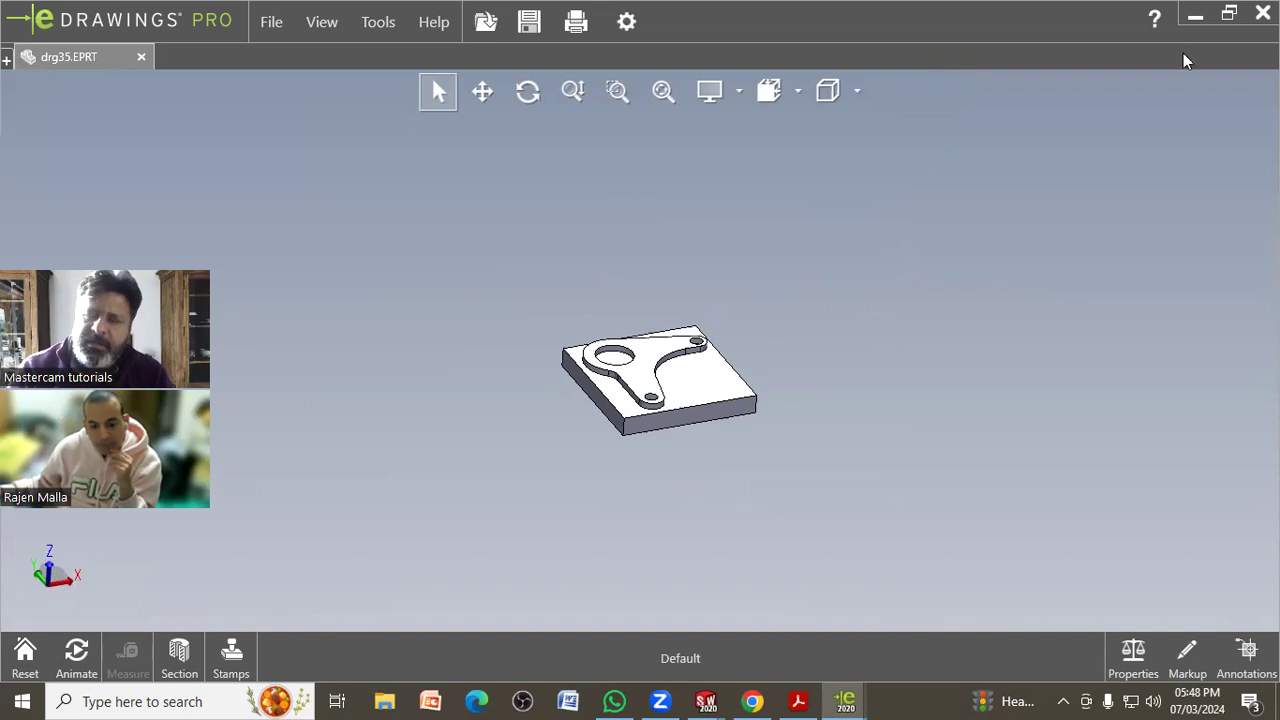
{"action": "left_click", "coordinate": [1262, 13]}
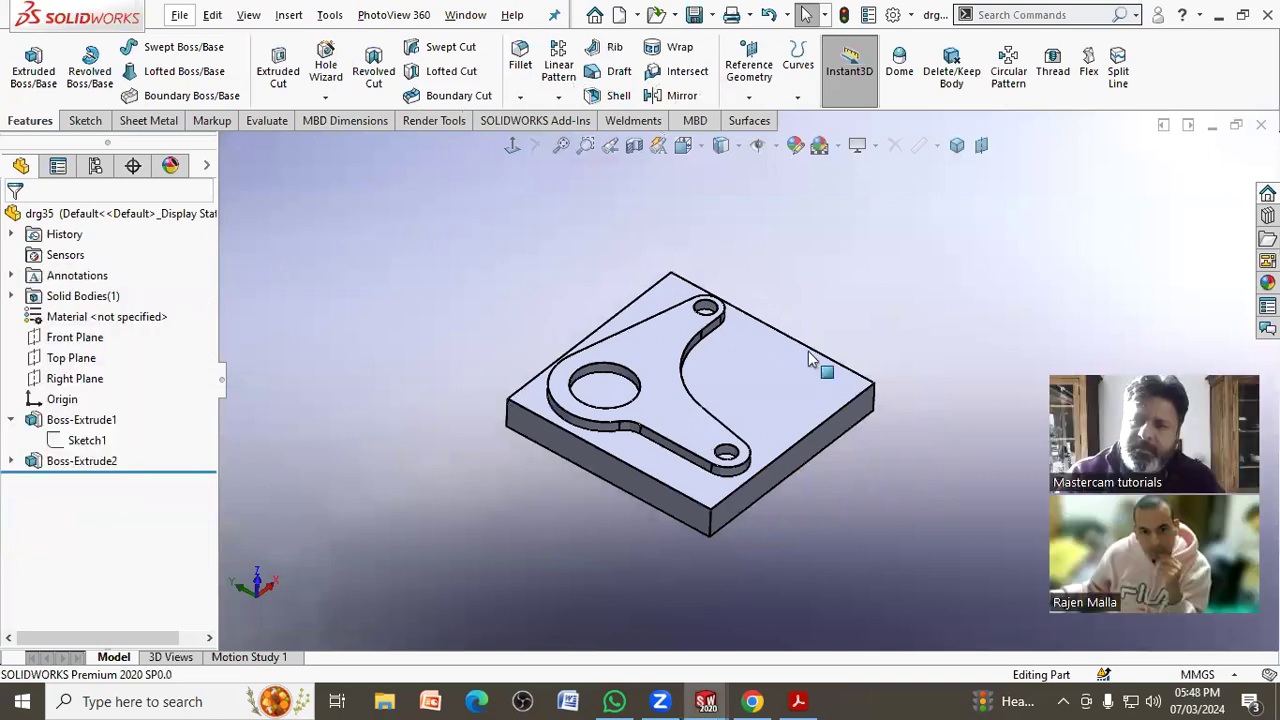
- Turn on the Annotation toolbar and float it beside the drg35 part
{"action": "scroll", "coordinate": [808, 298], "scroll_direction": "down", "scroll_amount": 1}
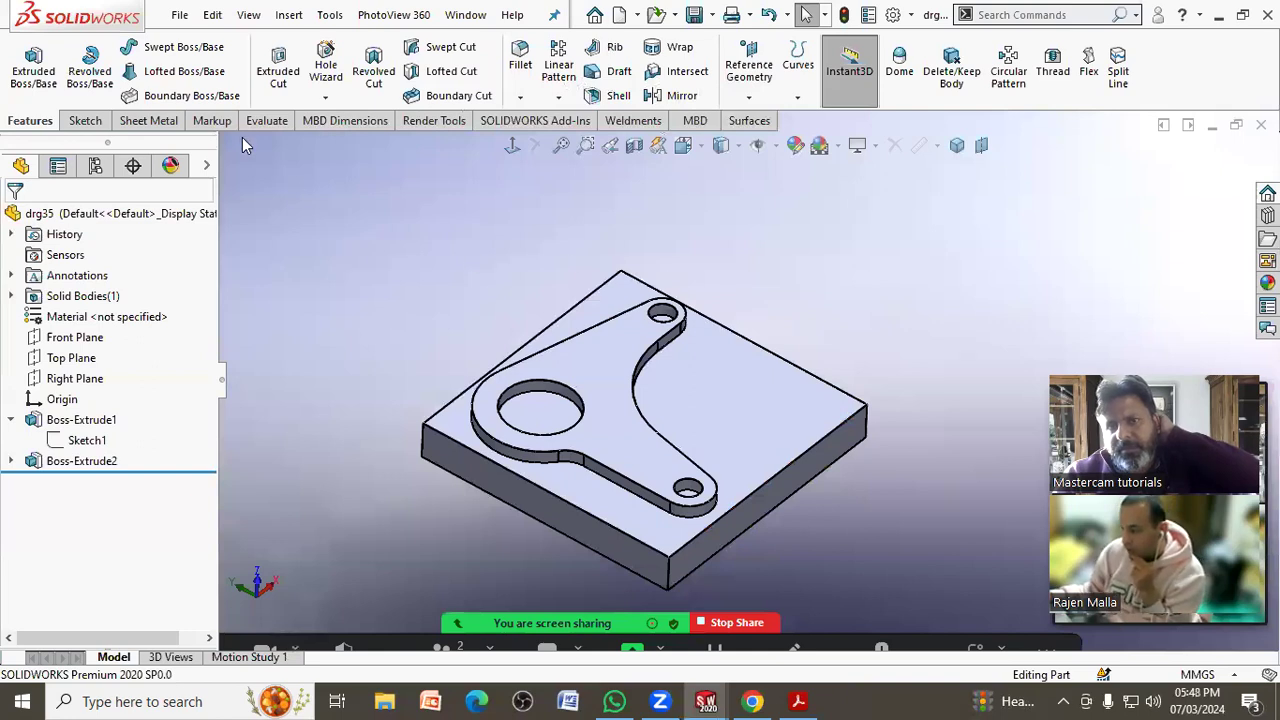
{"action": "right_click", "coordinate": [165, 125]}
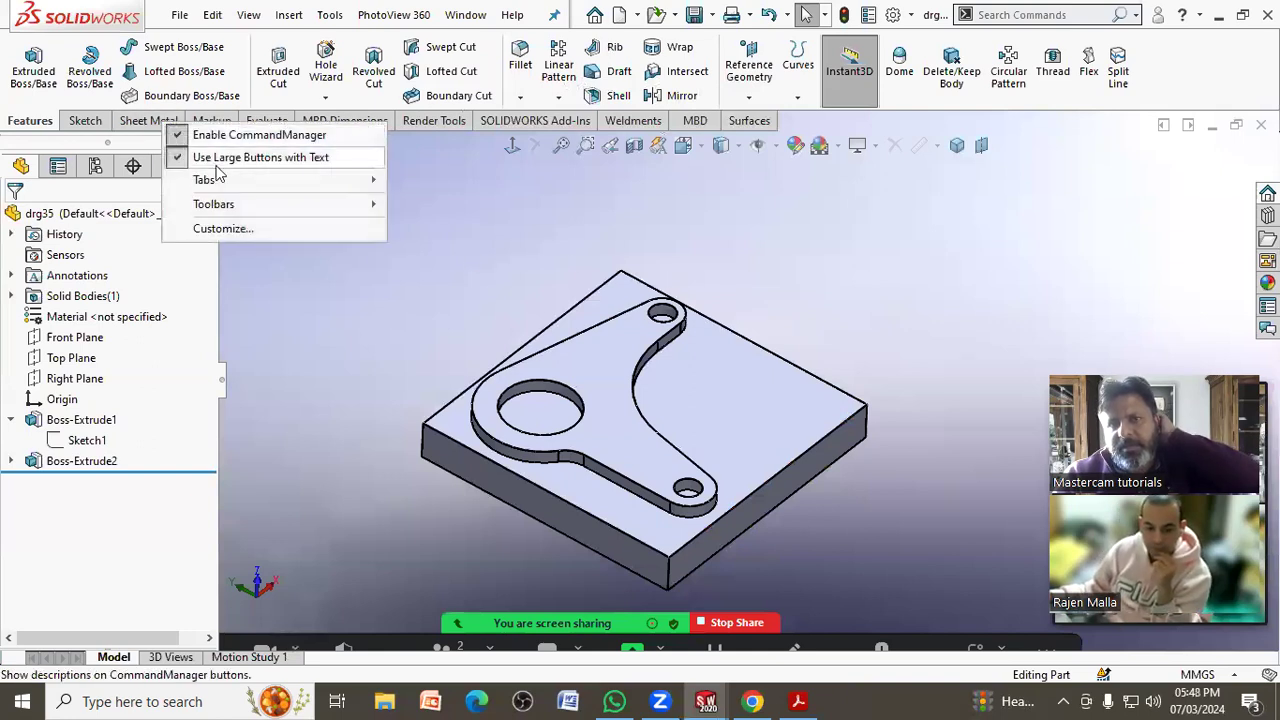
{"action": "mouse_move", "coordinate": [214, 204]}
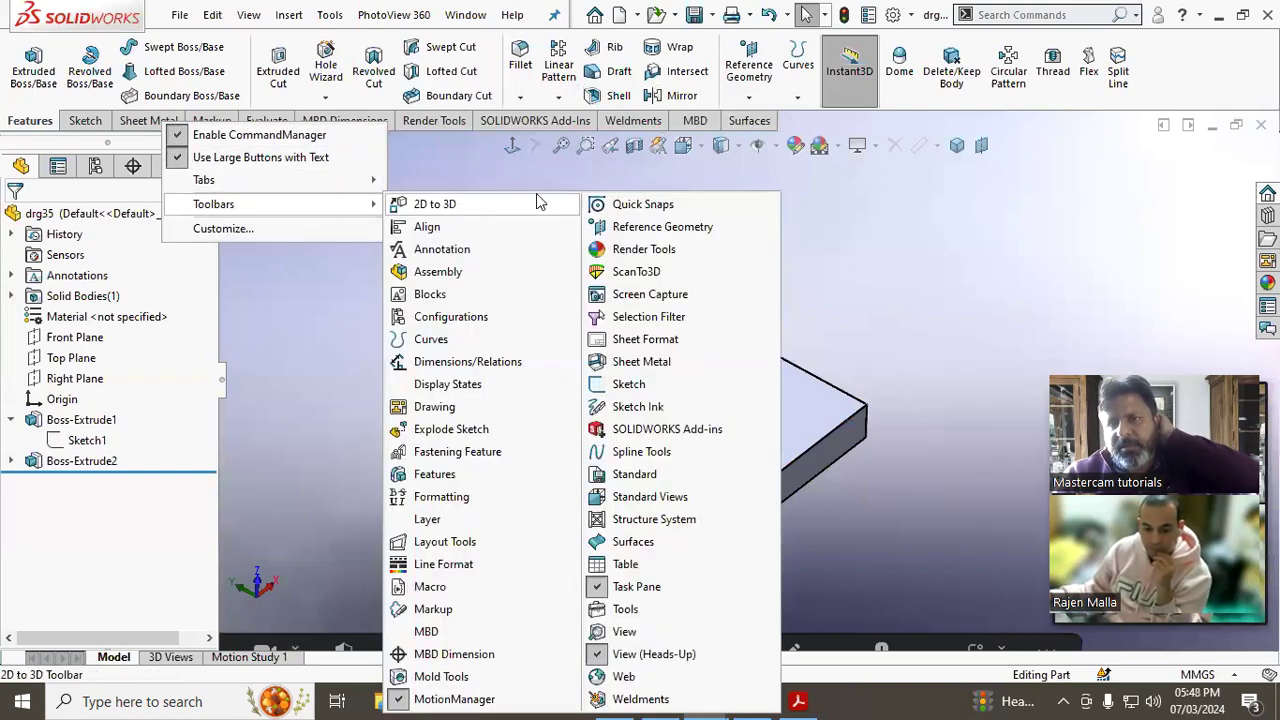
{"action": "left_click", "coordinate": [441, 249]}
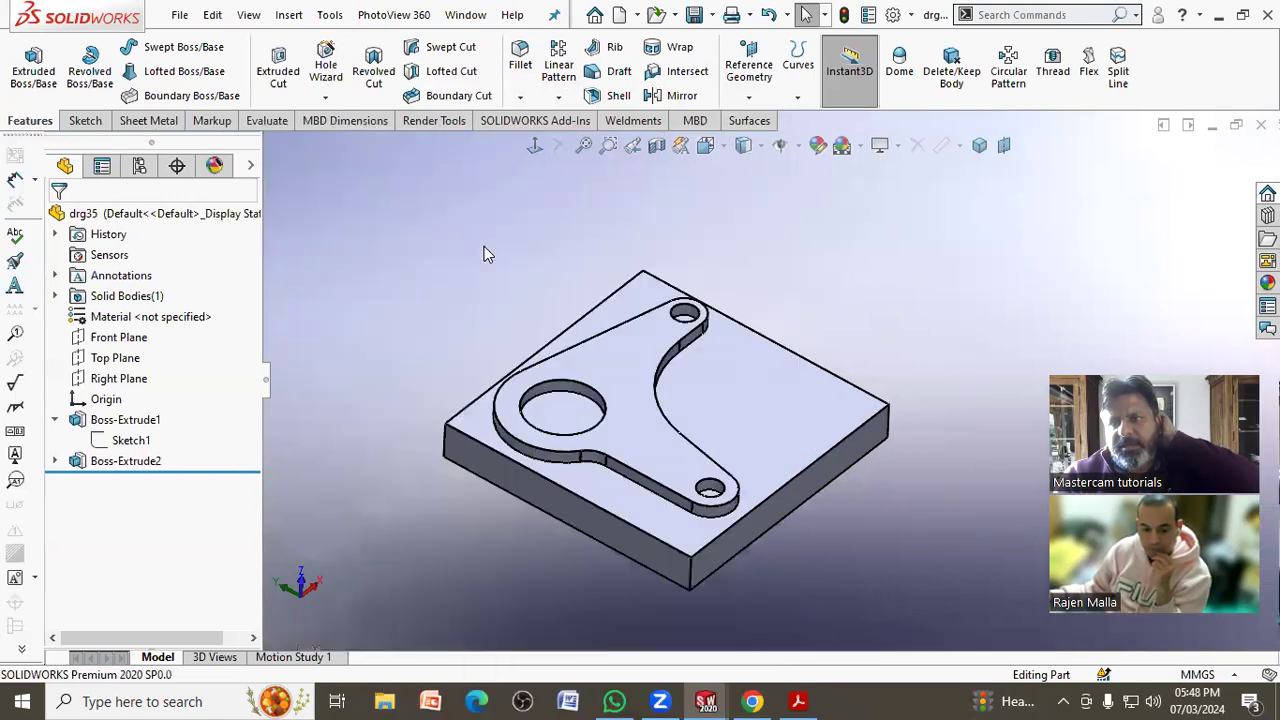
{"action": "left_click_drag", "start_coordinate": [27, 152], "coordinate": [354, 217]}
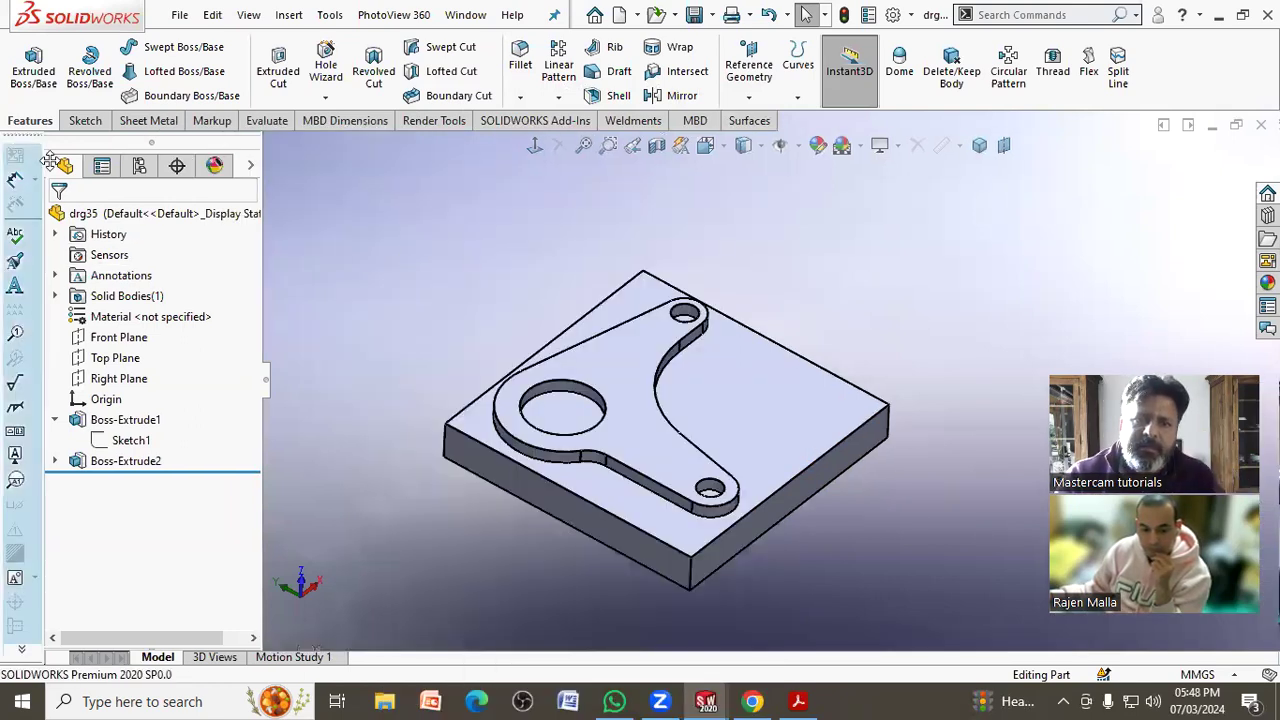
{"action": "middle_click_drag", "start_coordinate": [310, 313], "coordinate": [835, 350]}
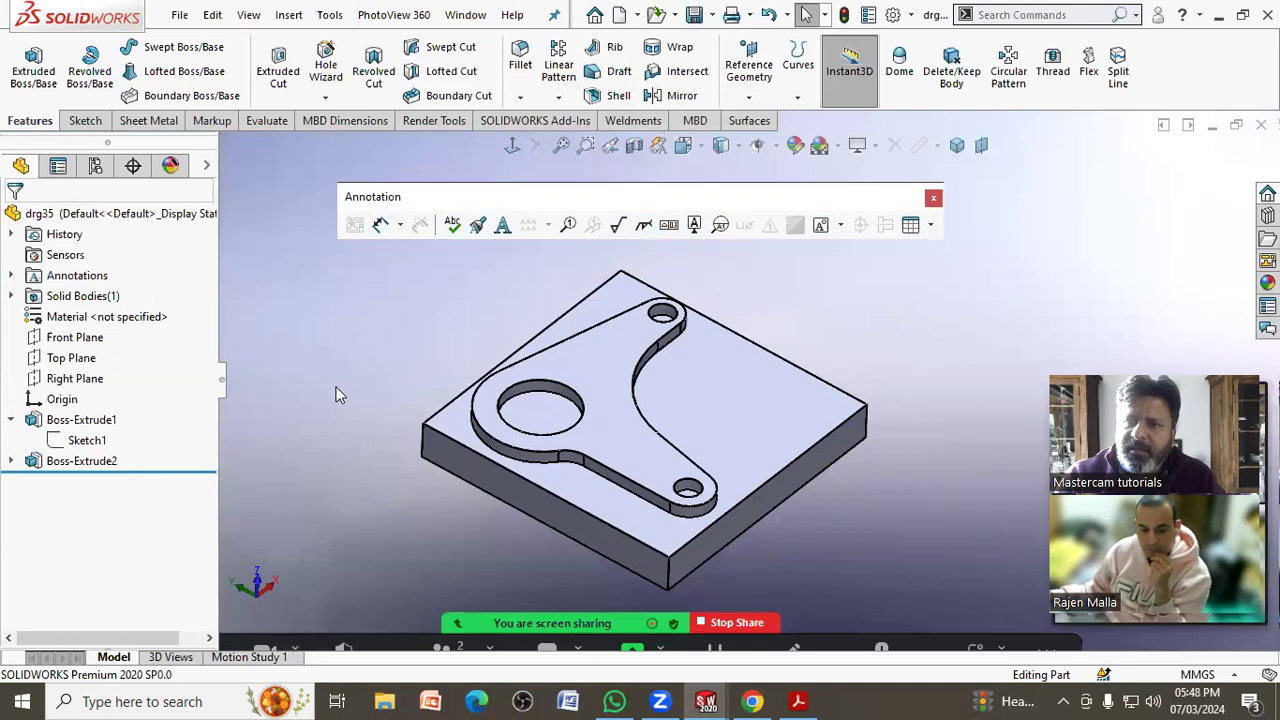
- Add a 110.00±0.50 DimXpert dimension along the plate's back edge
{"action": "left_click", "coordinate": [380, 228]}
{"action": "left_click", "coordinate": [714, 354]}
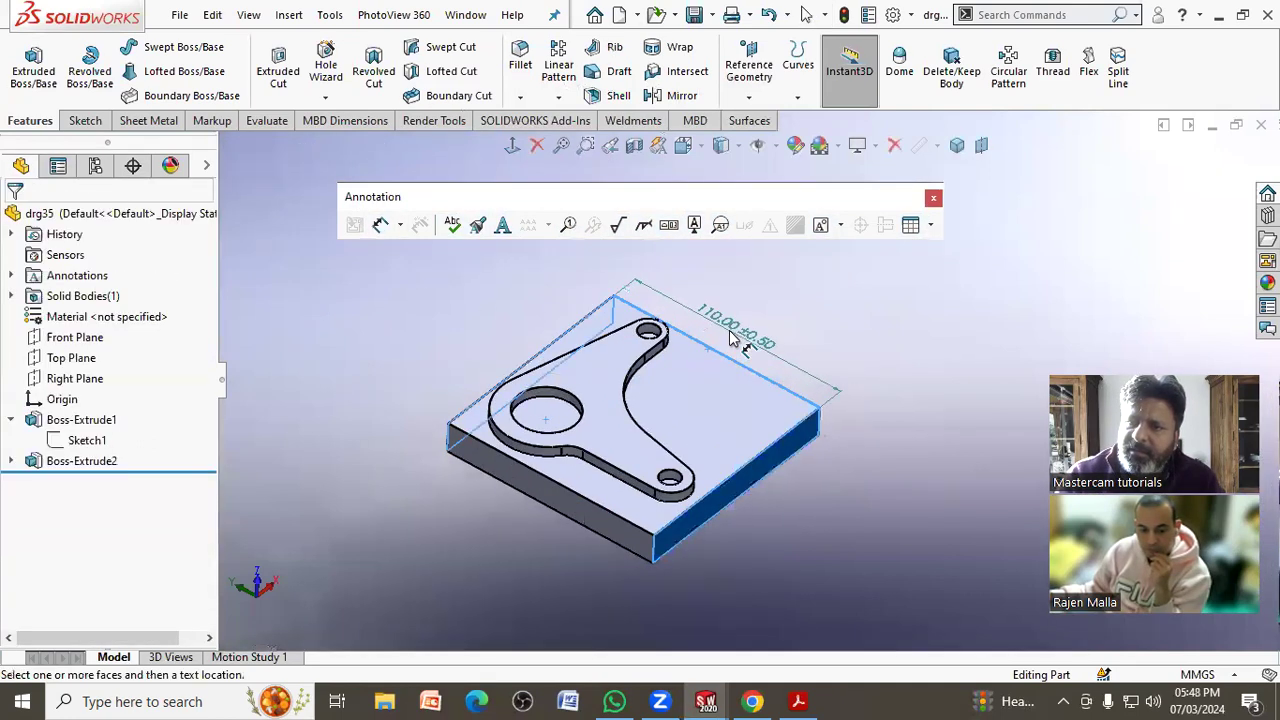
{"action": "left_click", "coordinate": [547, 351]}
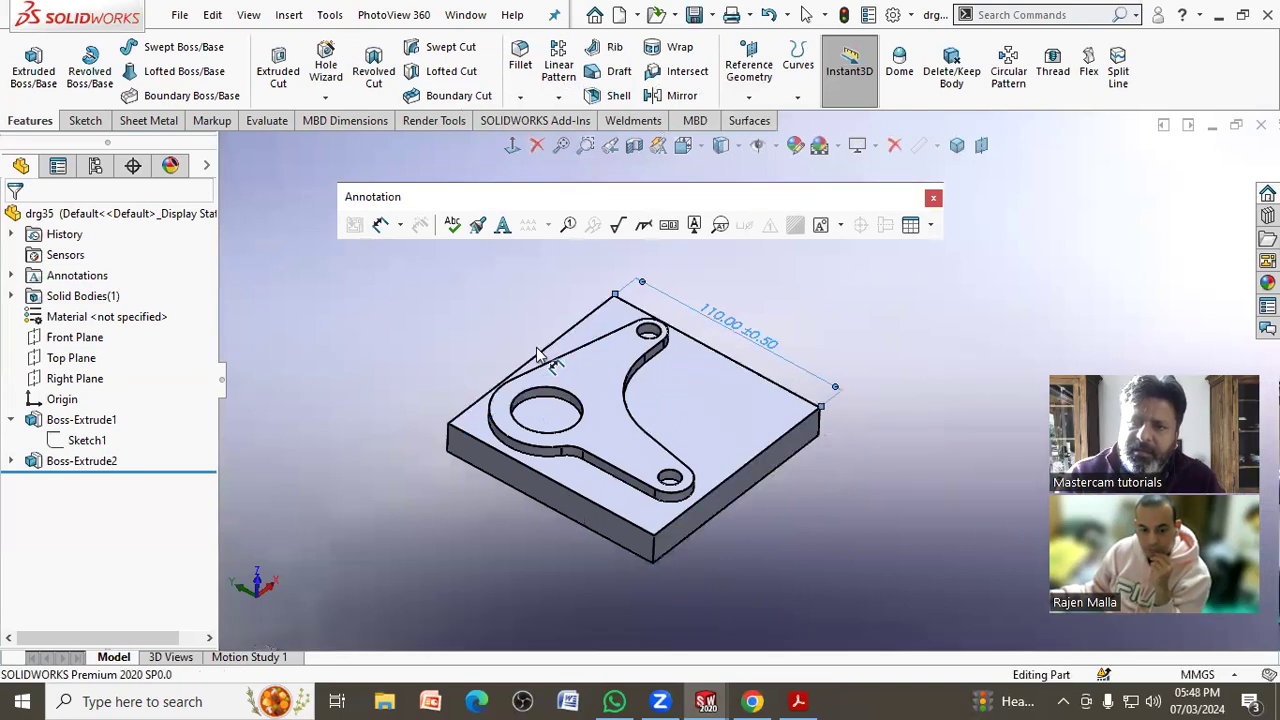
{"action": "left_click", "coordinate": [550, 405]}
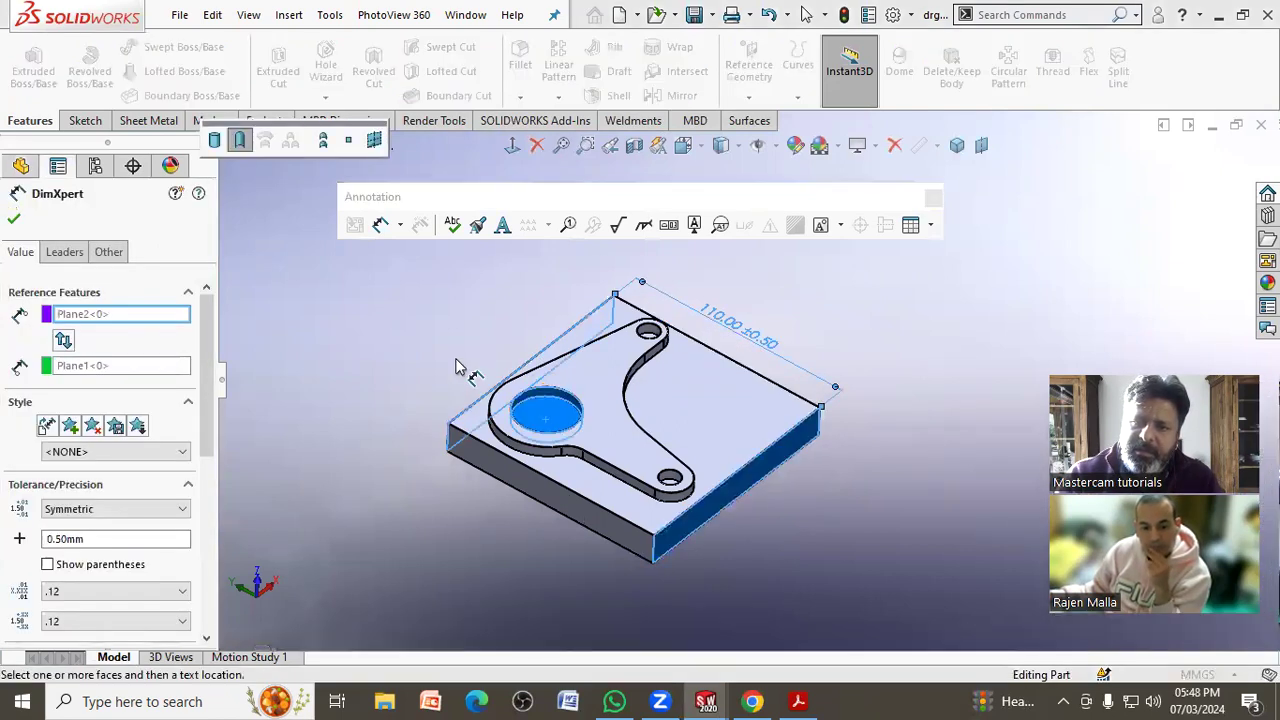
{"action": "left_click", "coordinate": [14, 222]}
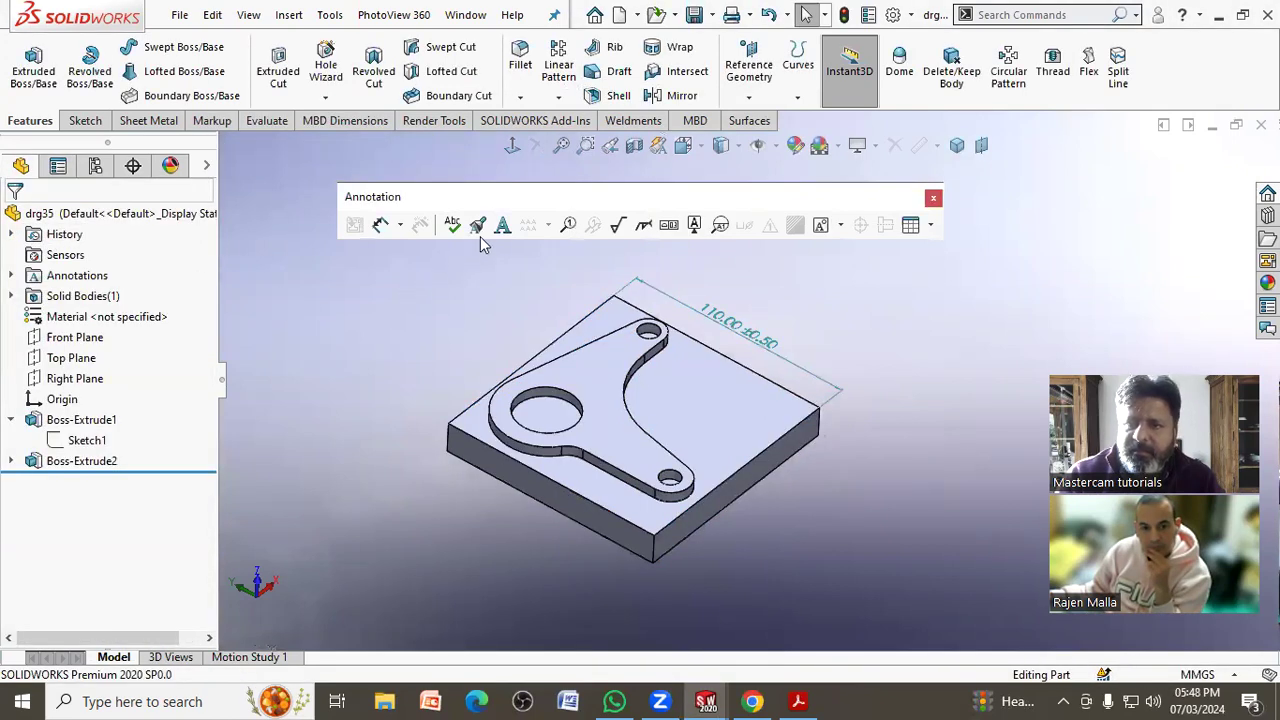
- Add a DimXpert dimension from the small hole along the plate's front
{"action": "left_click", "coordinate": [385, 228]}
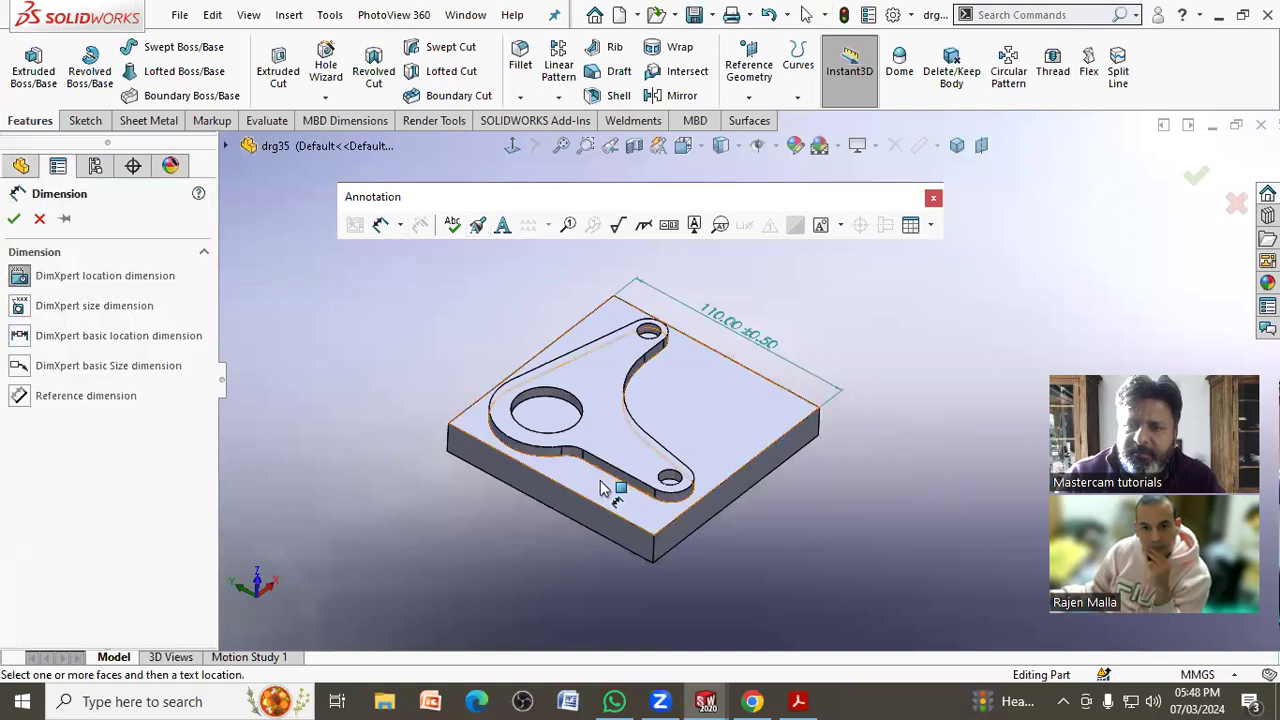
{"action": "left_click", "coordinate": [543, 436]}
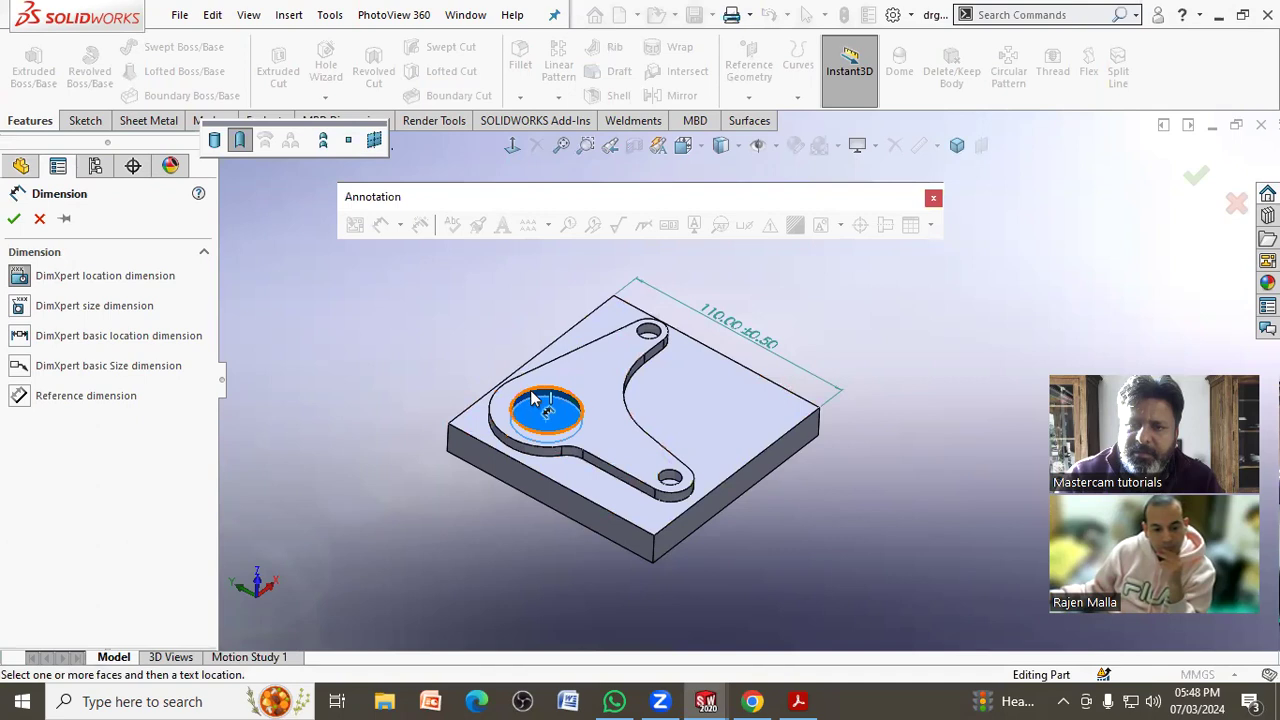
{"action": "left_click", "coordinate": [531, 398]}
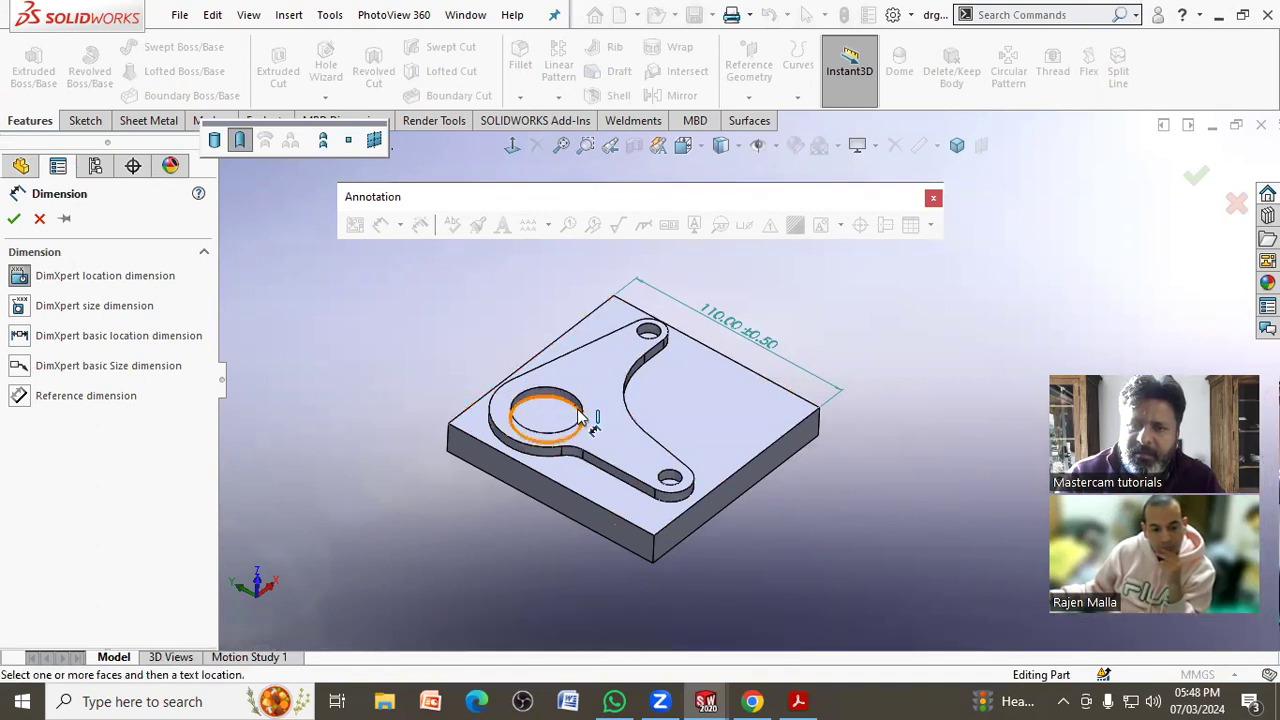
{"action": "left_click", "coordinate": [684, 489]}
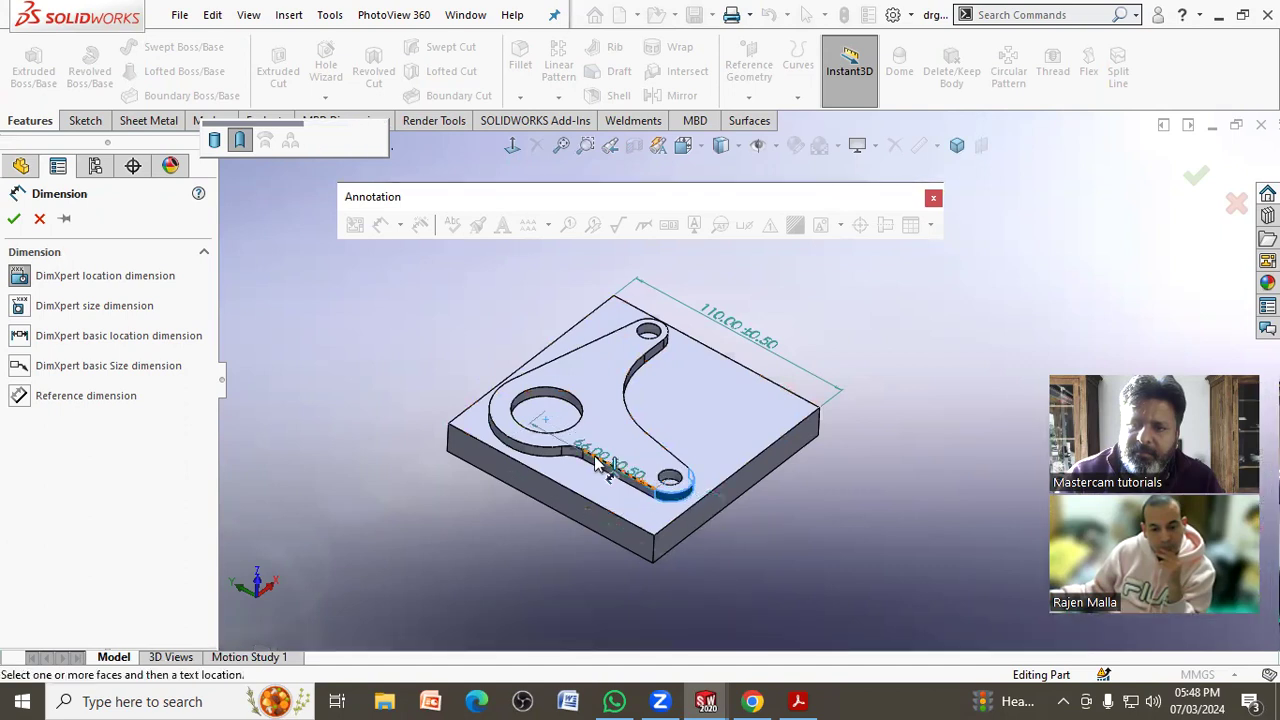
{"action": "left_click", "coordinate": [476, 550]}
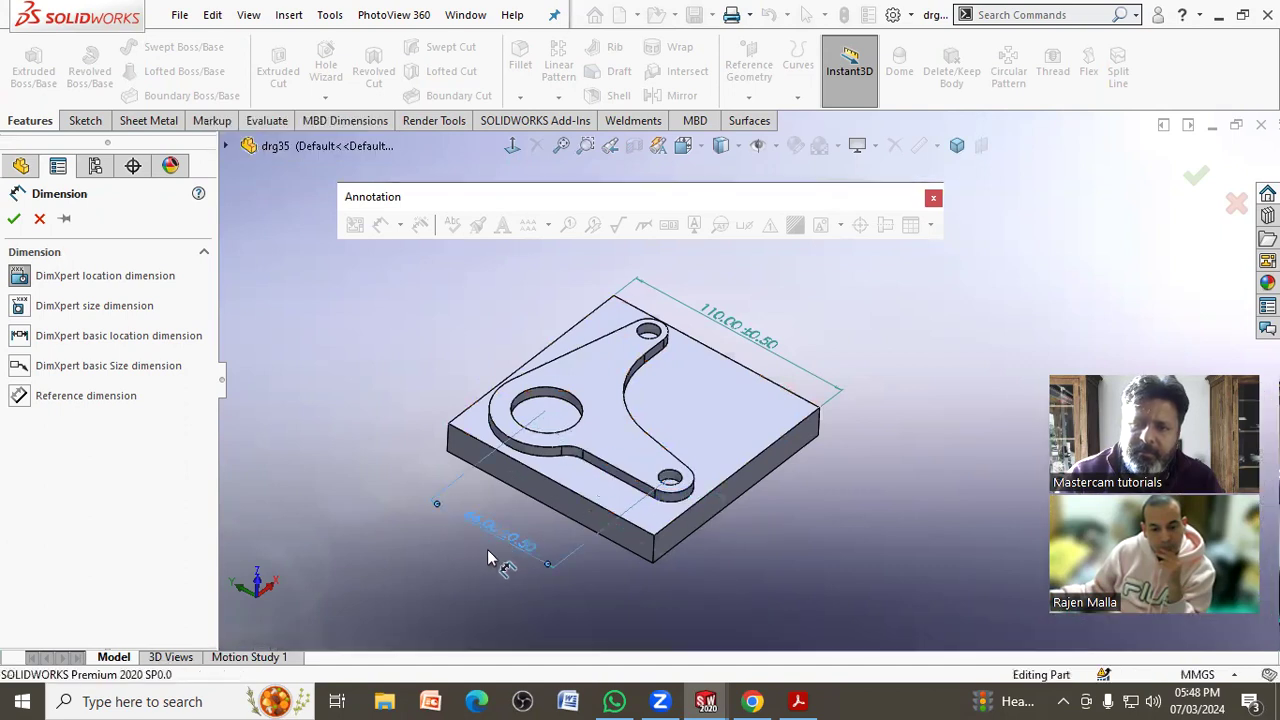
{"action": "middle_click_drag", "start_coordinate": [623, 514], "coordinate": [530, 385]}
{"action": "key", "text": "Escape"}
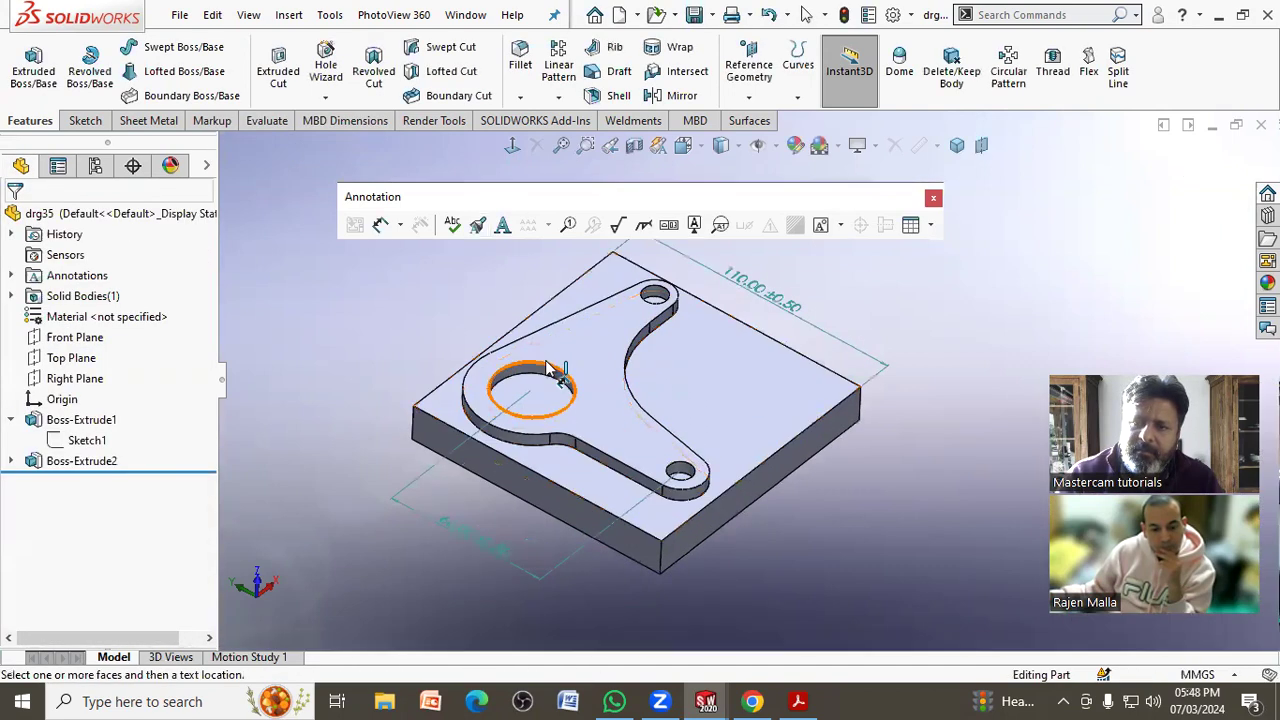
- Dimension the large hole to the small top hole at 68.00±0.50
{"action": "left_click", "coordinate": [532, 385]}
{"action": "left_click", "coordinate": [655, 293]}
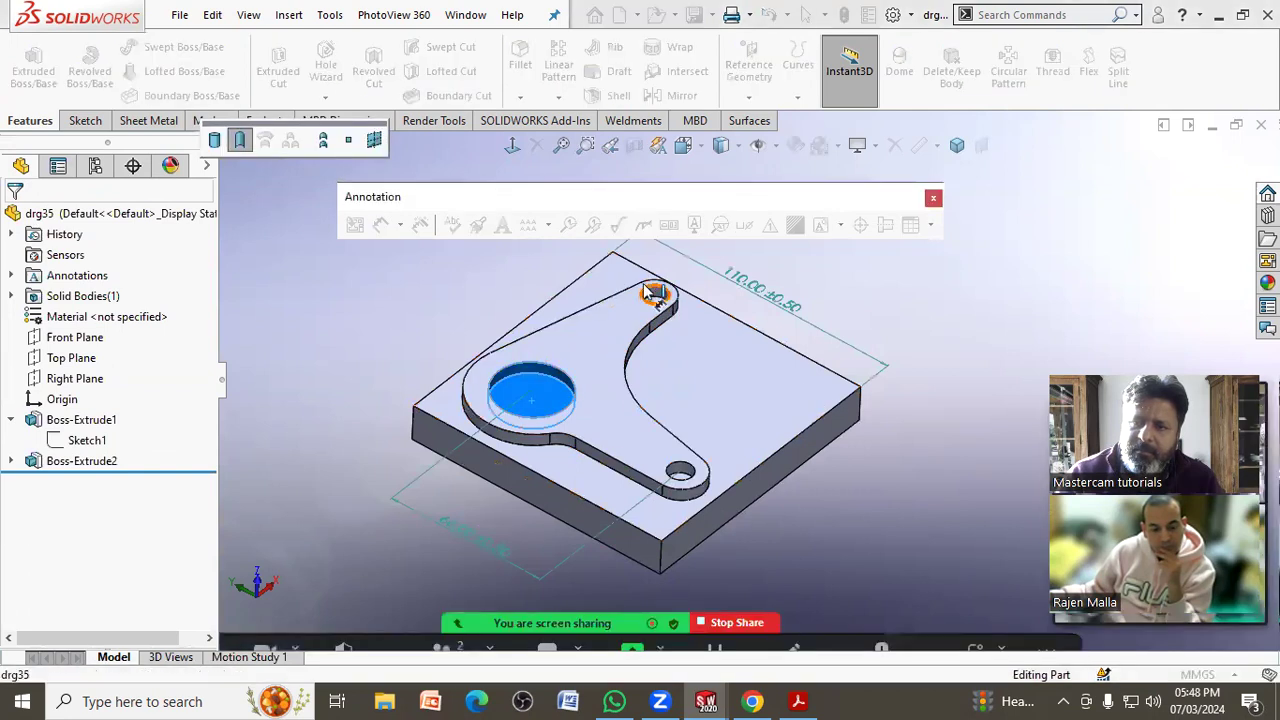
{"action": "left_click", "coordinate": [476, 300]}
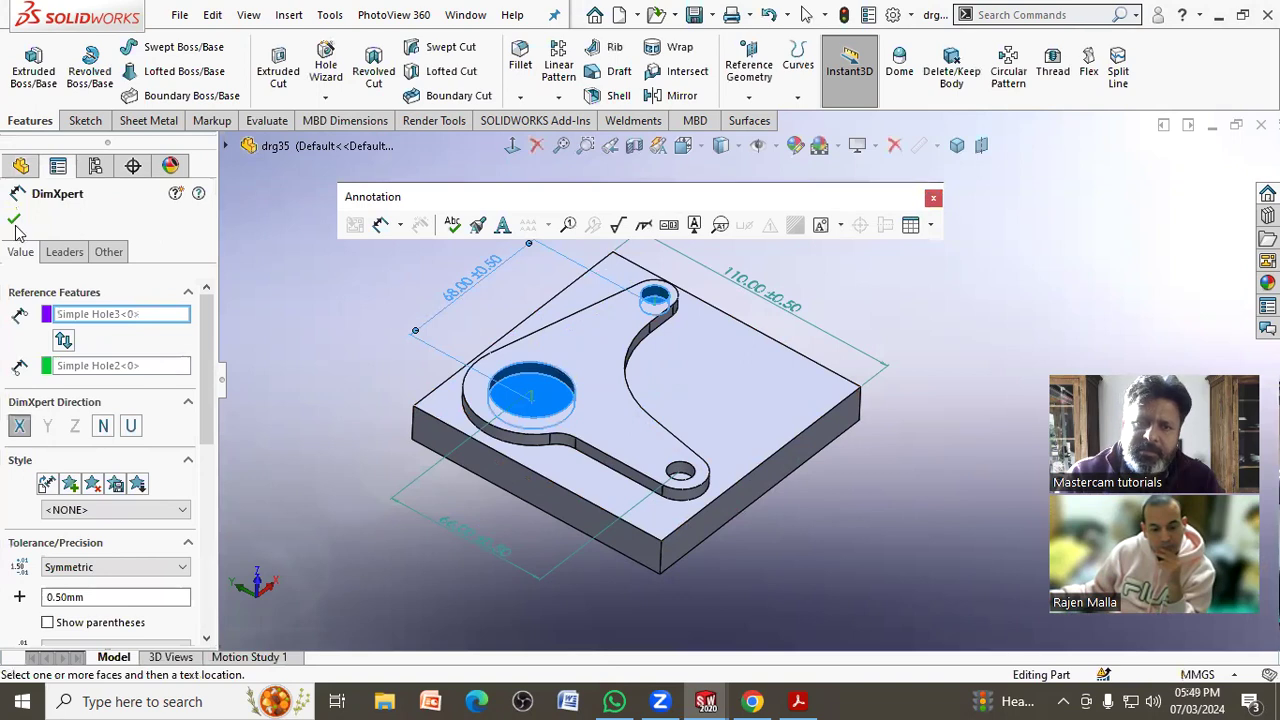
{"action": "left_click", "coordinate": [14, 220]}
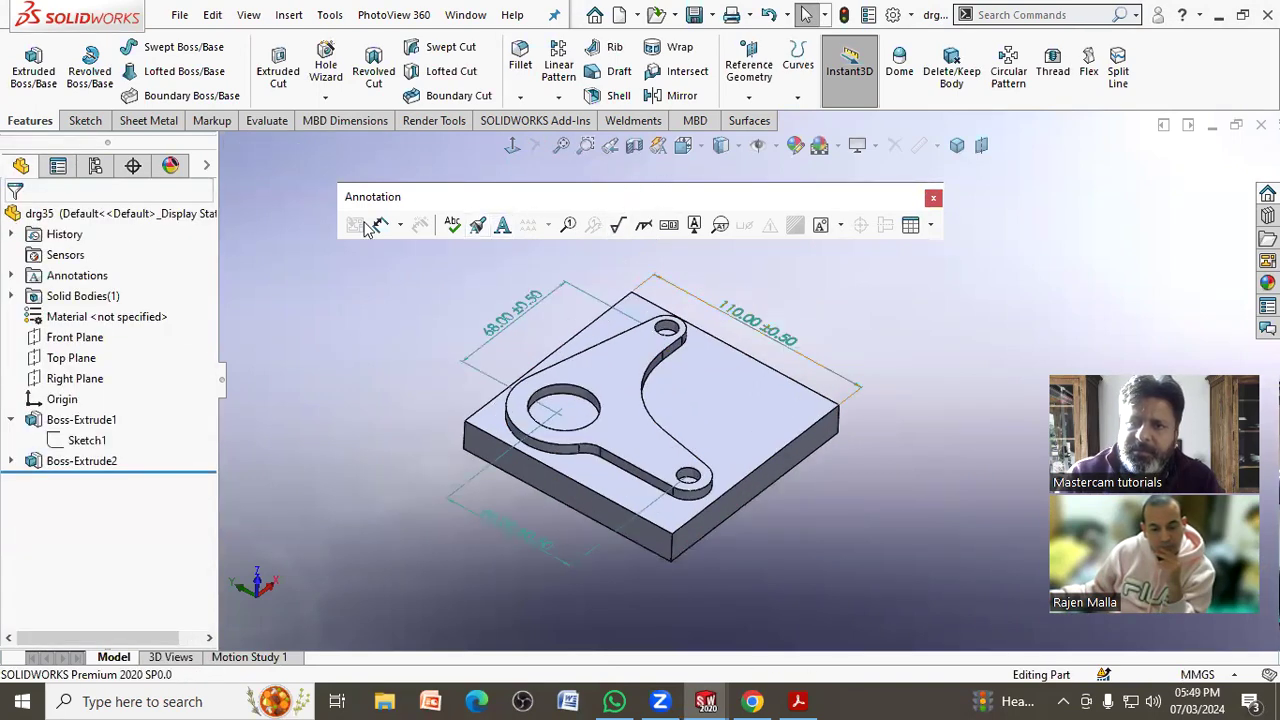
- Add the 15.00±0.50 plate-thickness dimension beside the right edge
{"action": "left_click", "coordinate": [840, 428]}
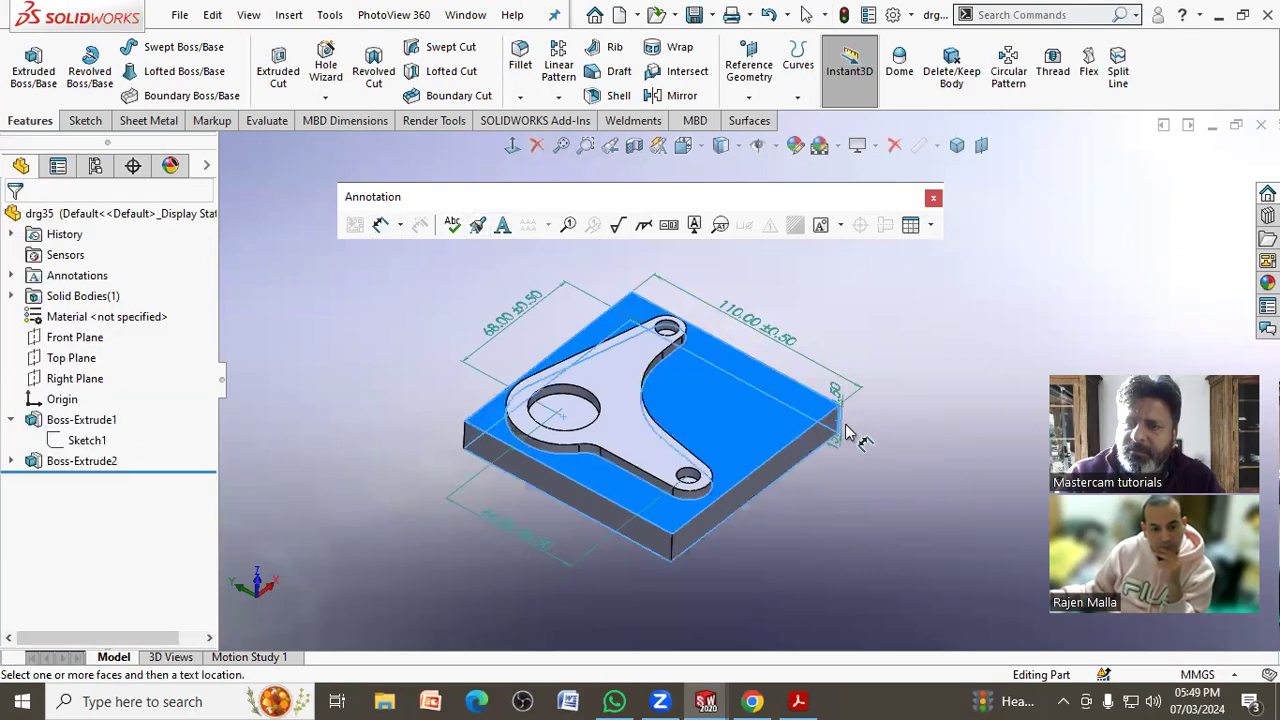
{"action": "left_click", "coordinate": [866, 515]}
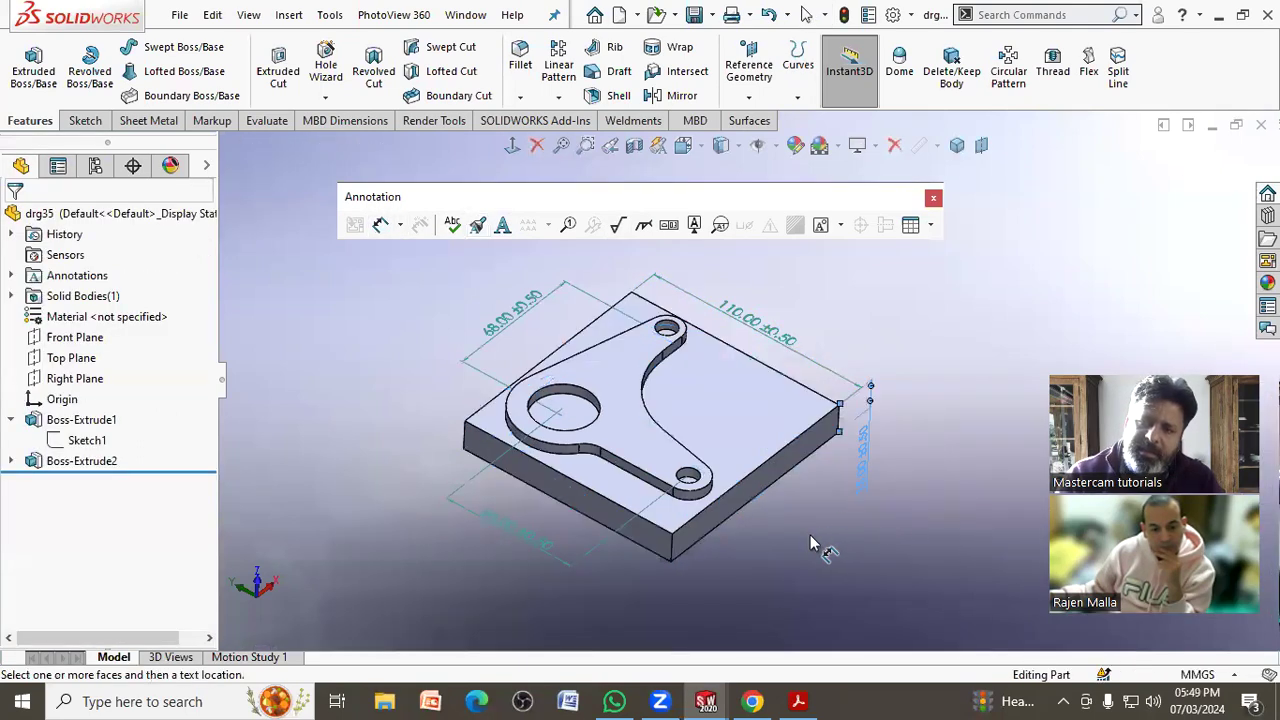
{"action": "left_click", "coordinate": [752, 505]}
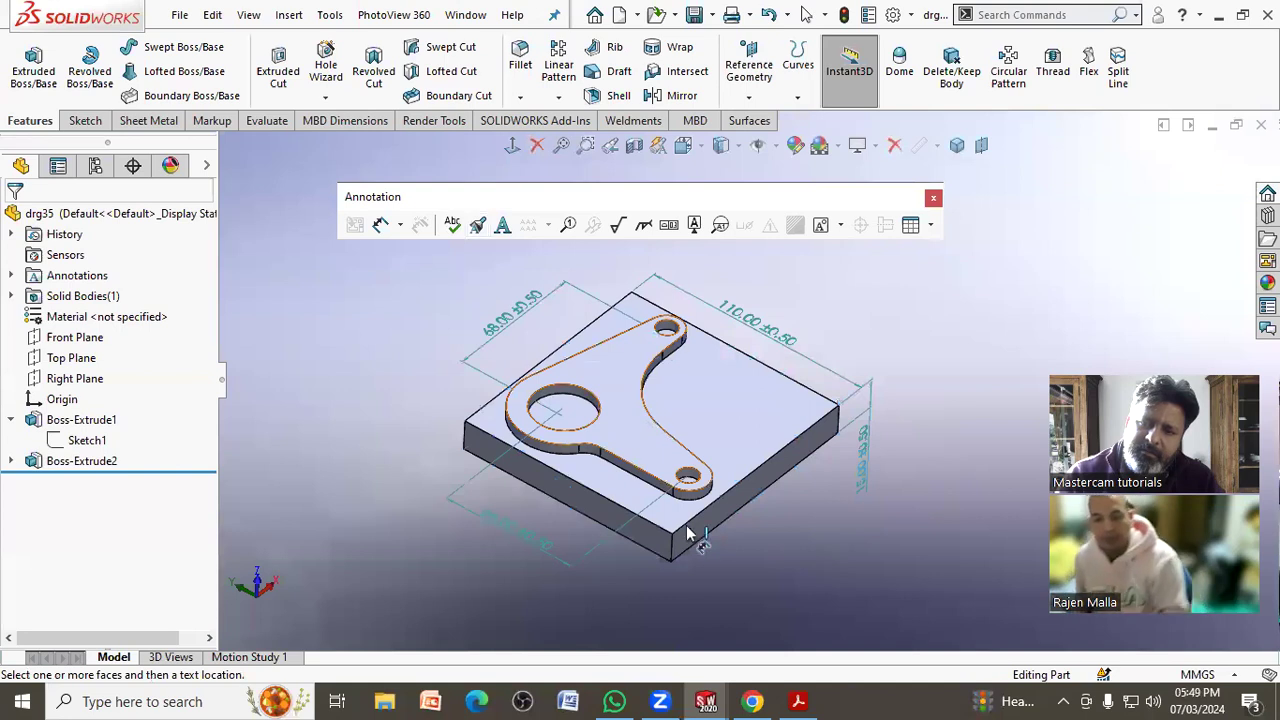
{"action": "mouse_move", "coordinate": [794, 563]}
{"action": "middle_mouse_down"}
{"action": "mouse_move", "coordinate": [765, 525]}
{"action": "mouse_move", "coordinate": [705, 508]}
{"action": "middle_mouse_up"}
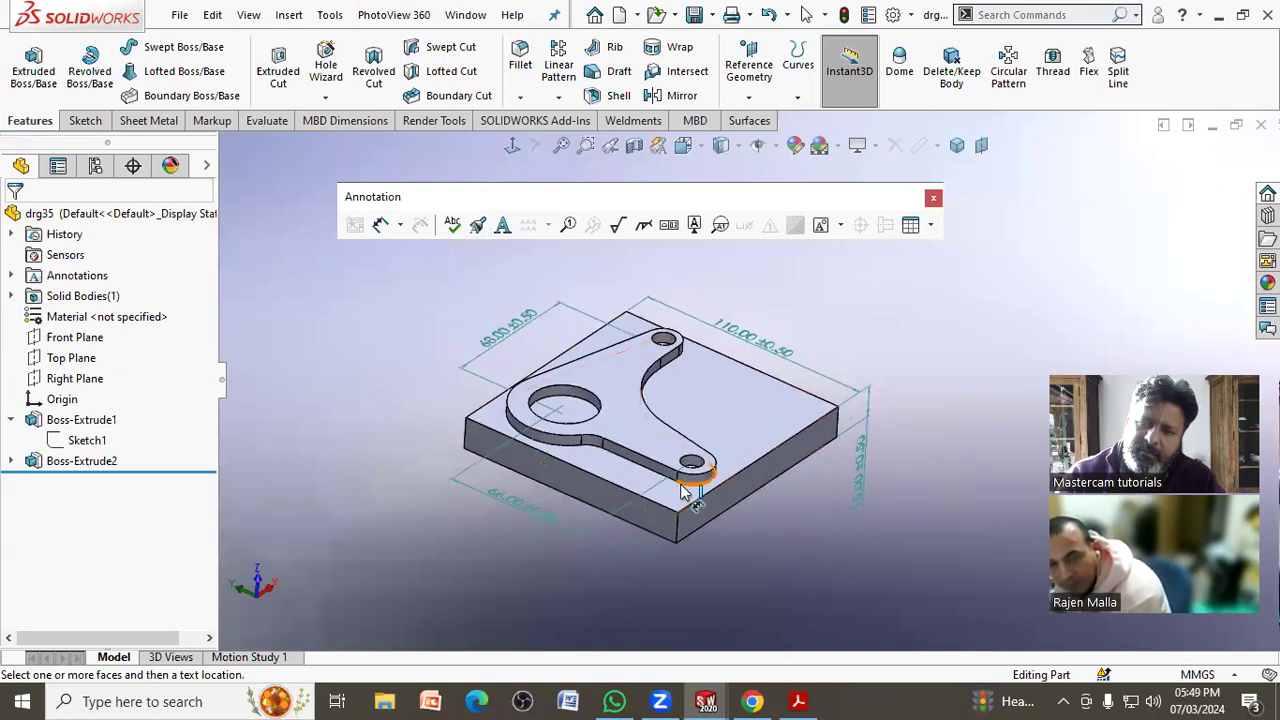
{"action": "left_click", "coordinate": [700, 495]}
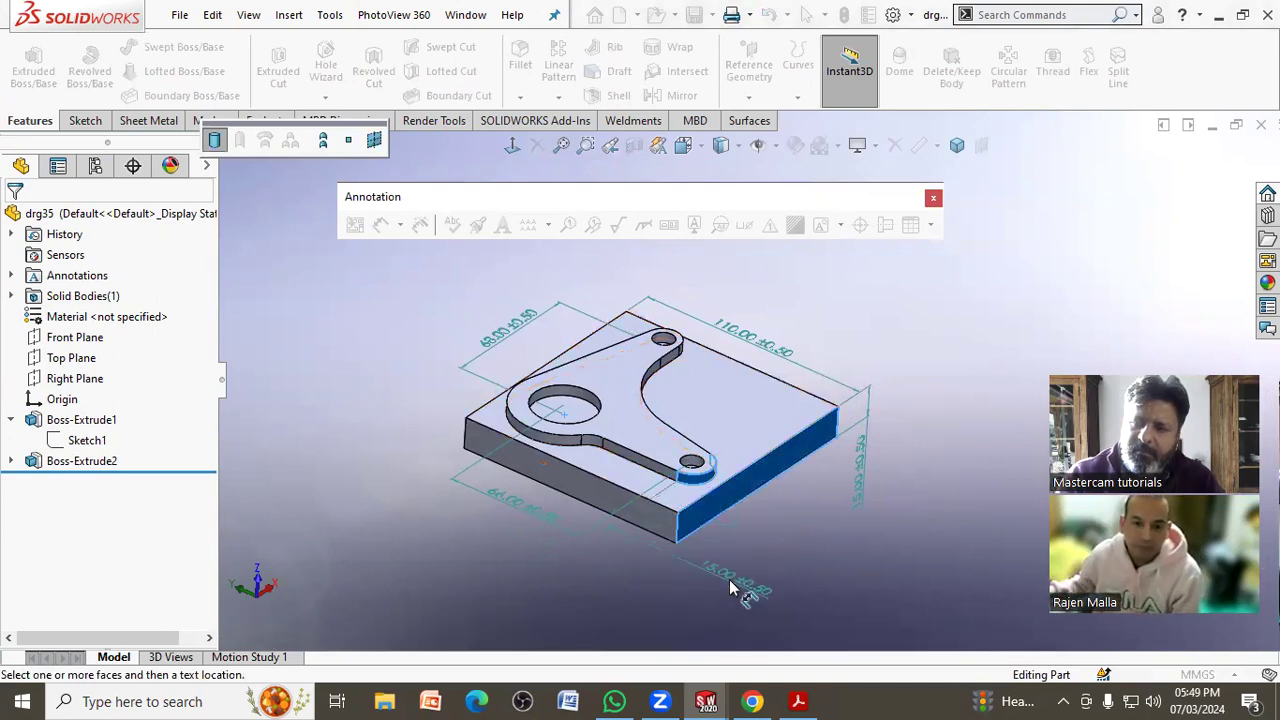
{"action": "key", "text": "Escape"}
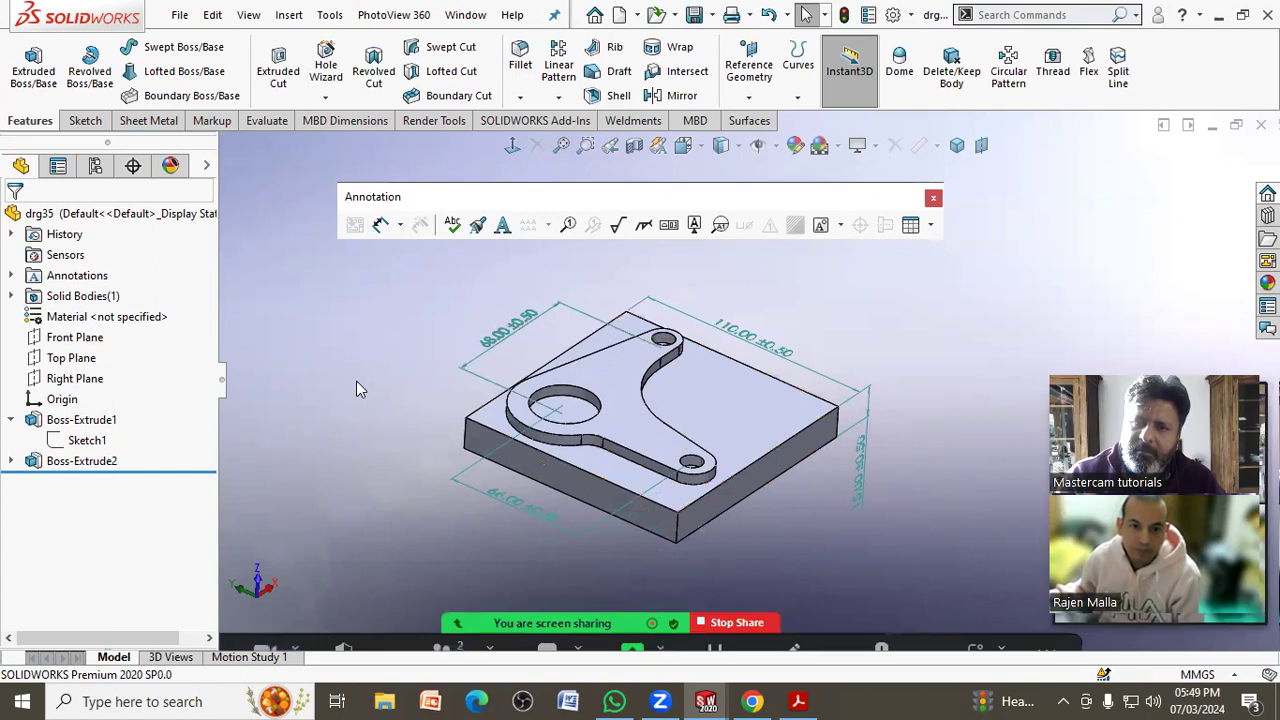
- Add the 20.00±0.50 overall-height dimension on the boss and move it closer to the part
{"action": "left_click", "coordinate": [381, 225]}
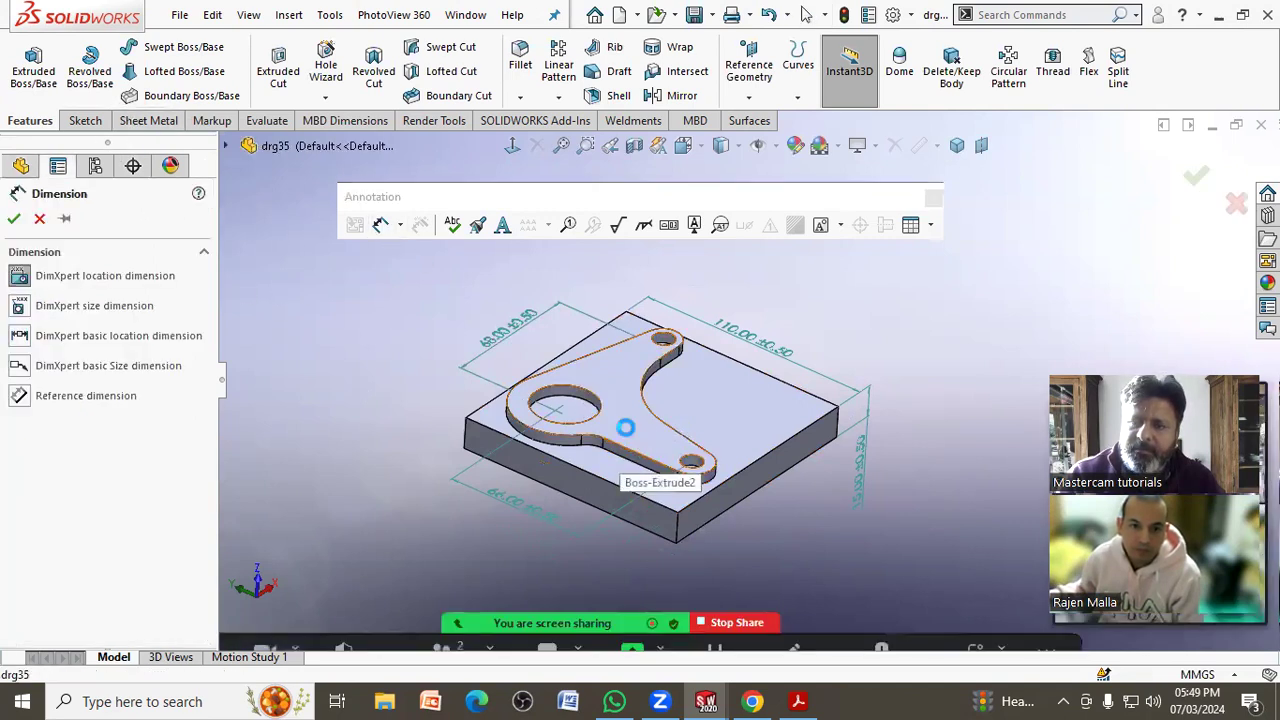
{"action": "left_click", "coordinate": [625, 427]}
{"action": "middle_click_drag", "start_coordinate": [677, 537], "coordinate": [686, 451]}
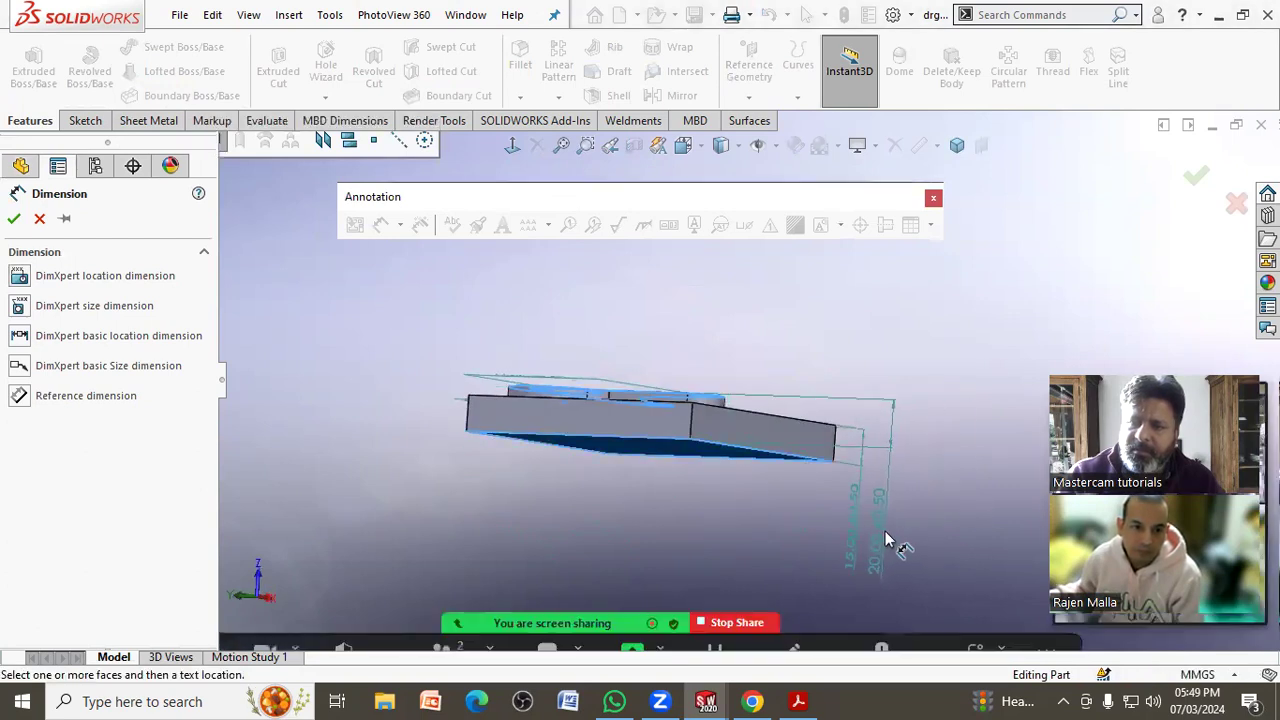
{"action": "left_click", "coordinate": [886, 543]}
{"action": "key", "text": "Escape"}
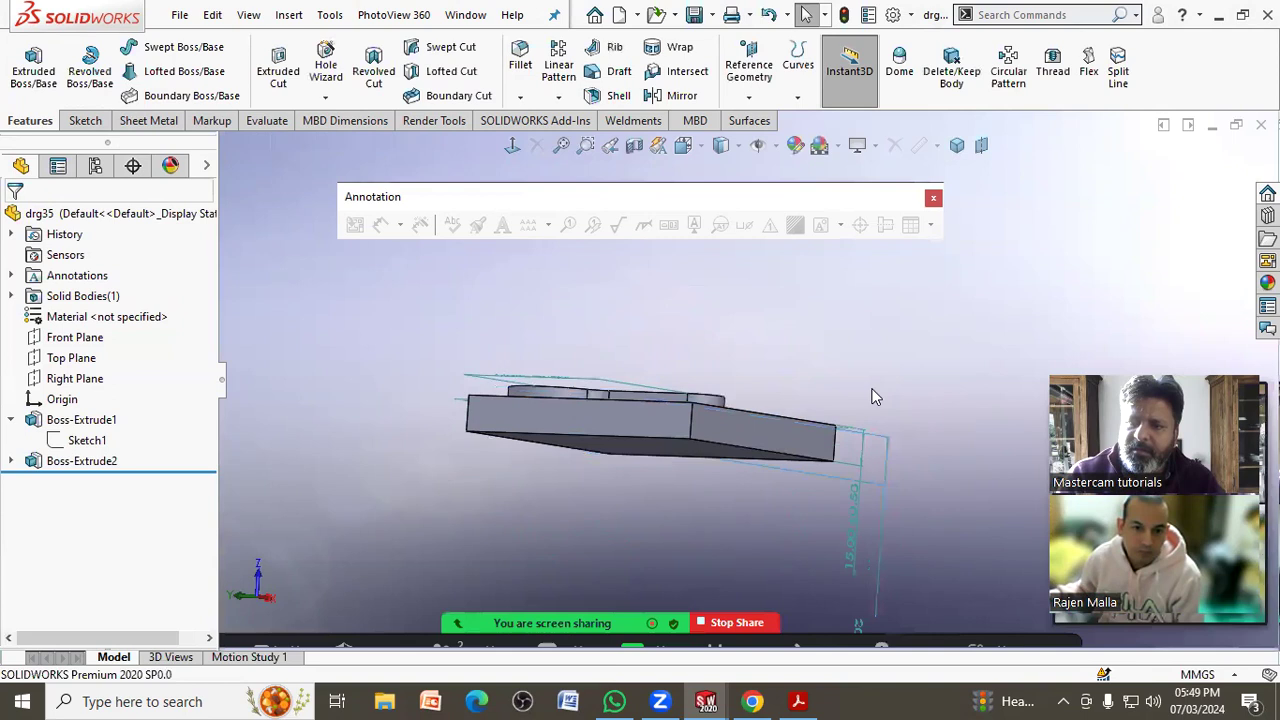
{"action": "middle_click_drag", "start_coordinate": [871, 391], "coordinate": [819, 459]}
{"action": "scroll", "coordinate": [819, 459], "scroll_direction": "up", "scroll_amount": 2}
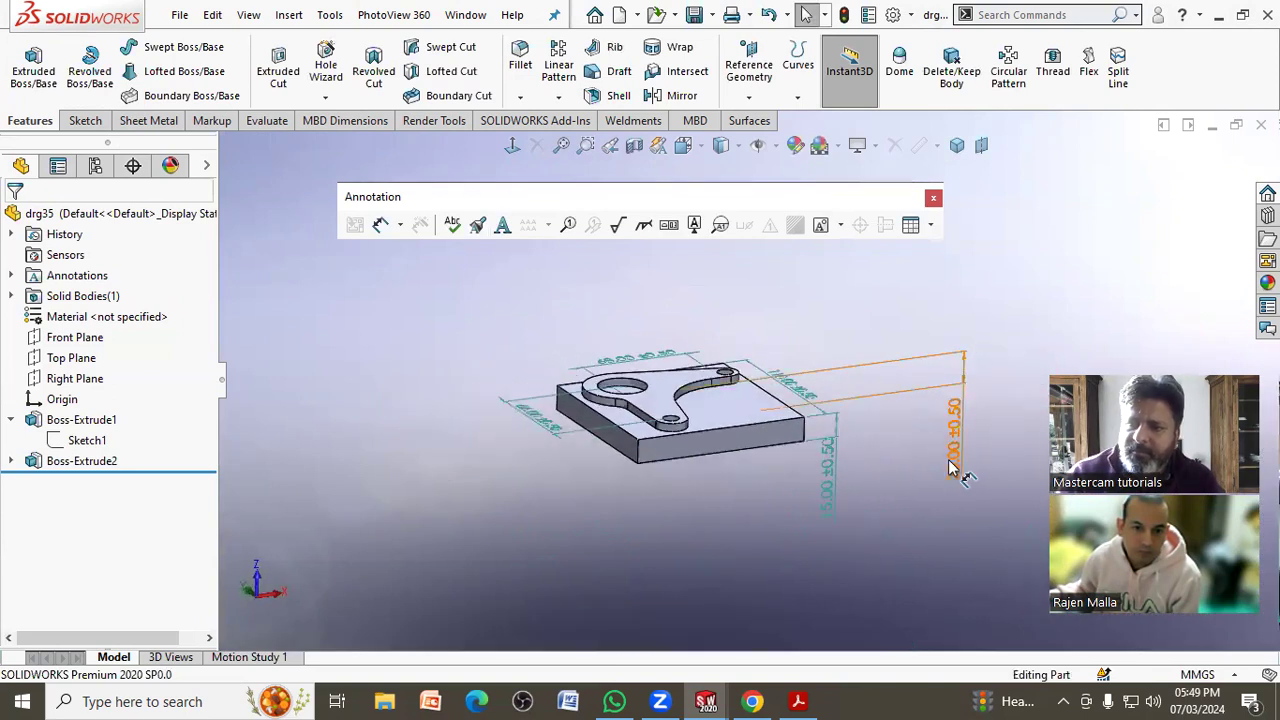
{"action": "left_click_drag", "start_coordinate": [952, 468], "coordinate": [870, 480]}
{"action": "left_click", "coordinate": [617, 546]}
{"action": "mouse_move", "coordinate": [632, 540]}
{"action": "middle_mouse_down"}
{"action": "mouse_move", "coordinate": [642, 557]}
{"action": "mouse_move", "coordinate": [630, 572]}
{"action": "middle_mouse_up"}
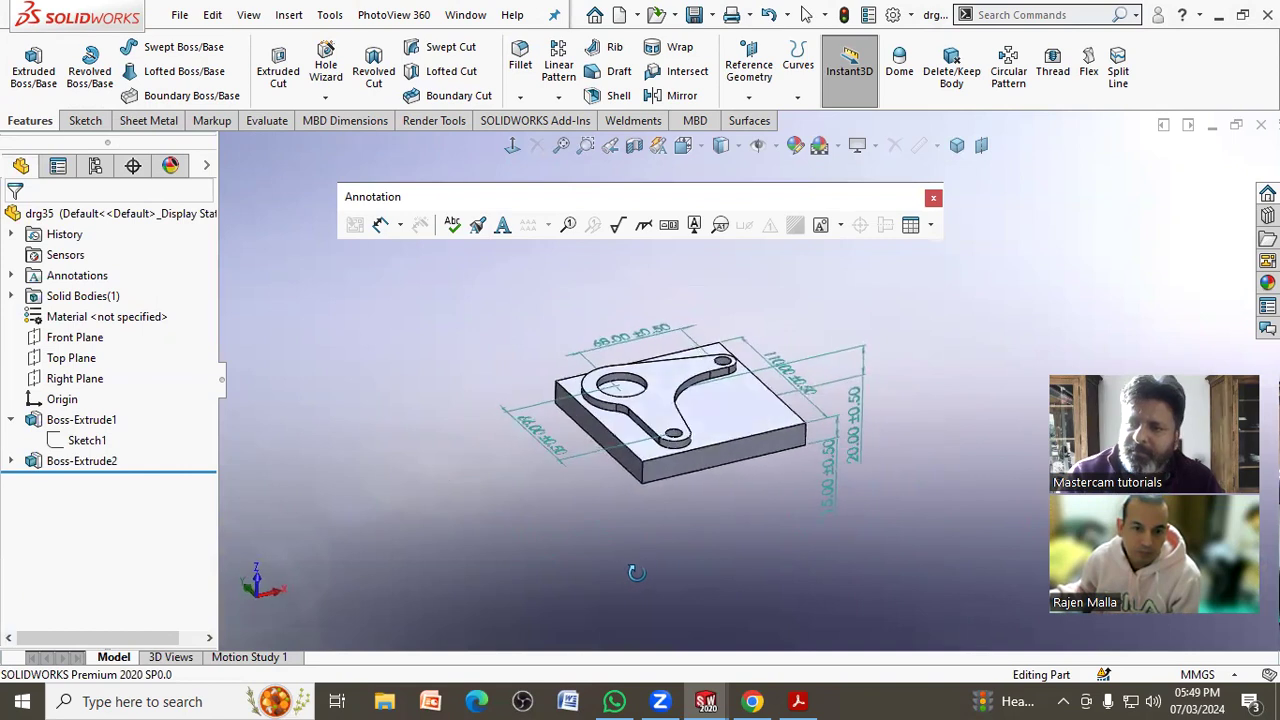
{"action": "scroll", "coordinate": [820, 430], "scroll_direction": "down", "scroll_amount": 2}
{"action": "middle_click_drag", "start_coordinate": [757, 340], "coordinate": [745, 338]}
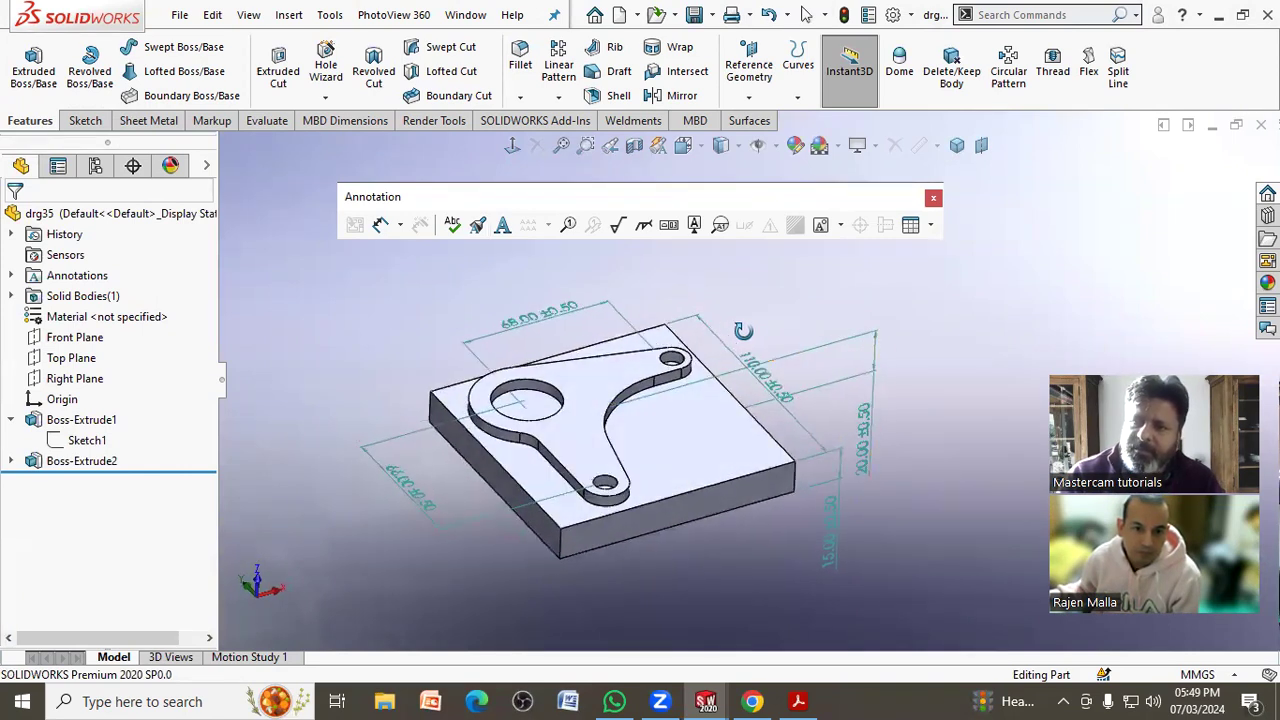
{"action": "scroll", "coordinate": [918, 323], "scroll_direction": "up", "scroll_amount": 2}
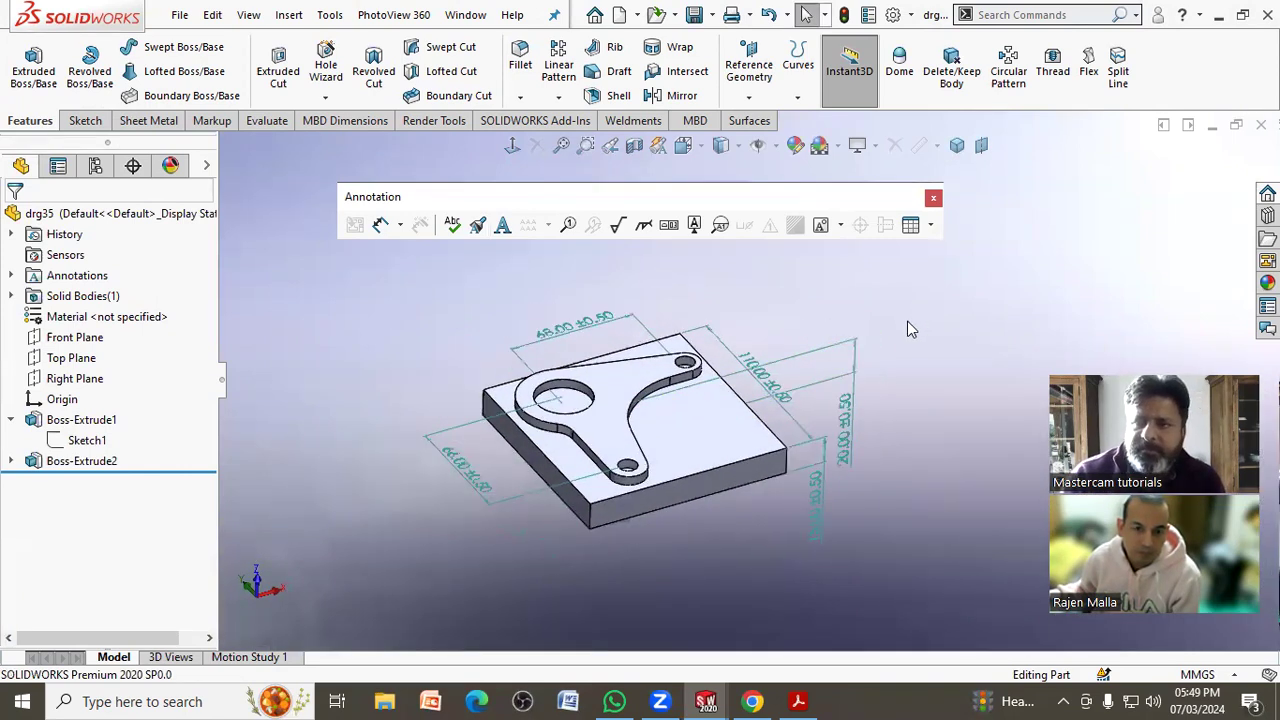
- Place a multi-triangle lay surface finish symbol on the plate's top-face edges
{"action": "middle_click_drag", "start_coordinate": [907, 321], "coordinate": [877, 349], "text": "ctrl"}
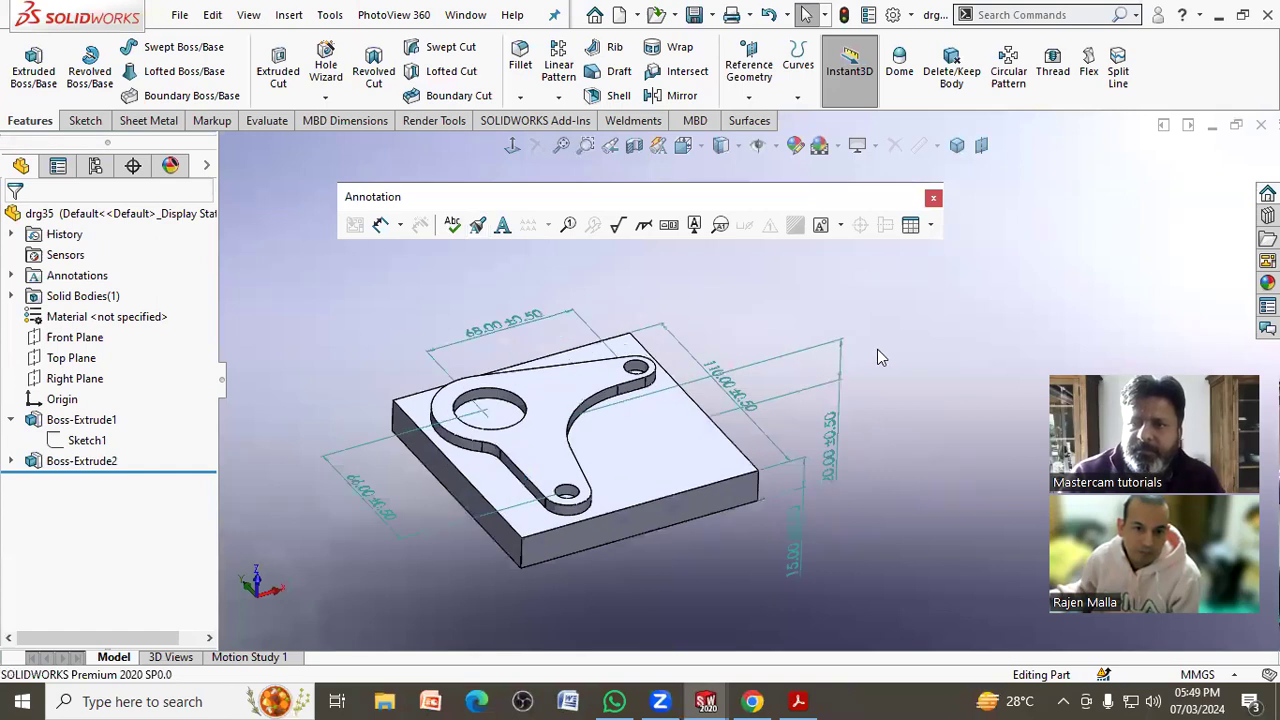
{"action": "left_click", "coordinate": [622, 232]}
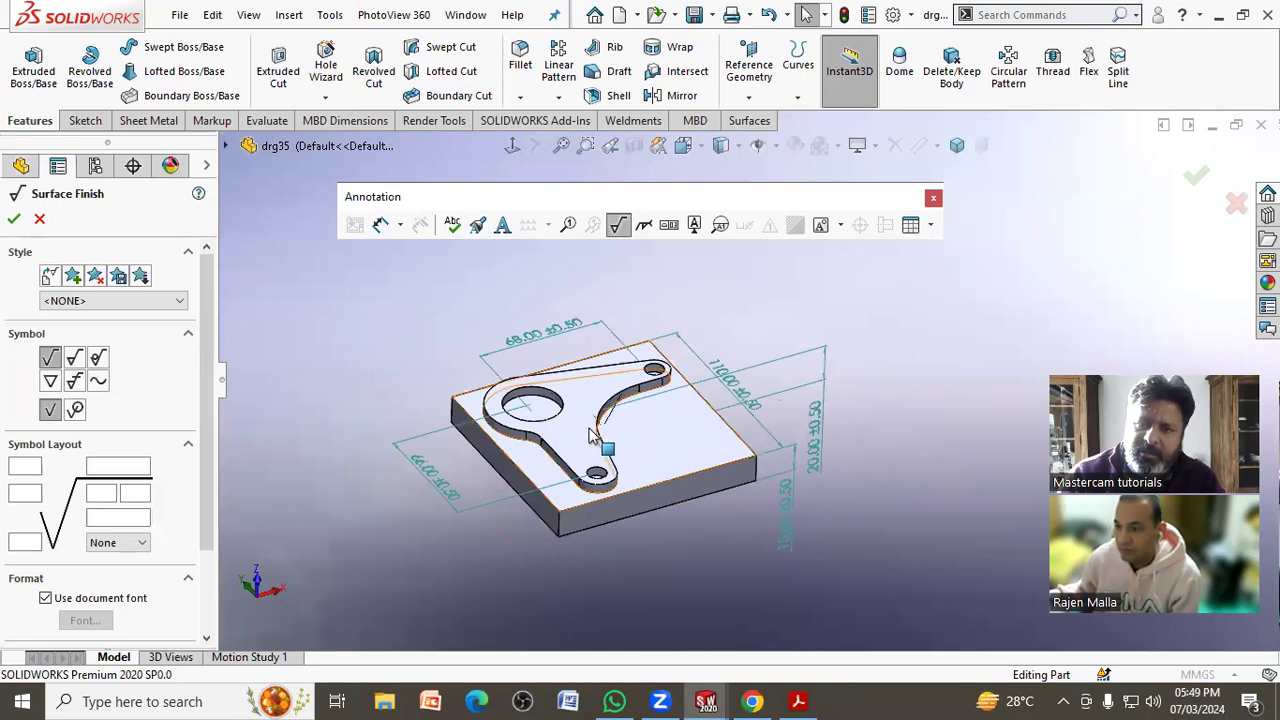
{"action": "left_click", "coordinate": [51, 383]}
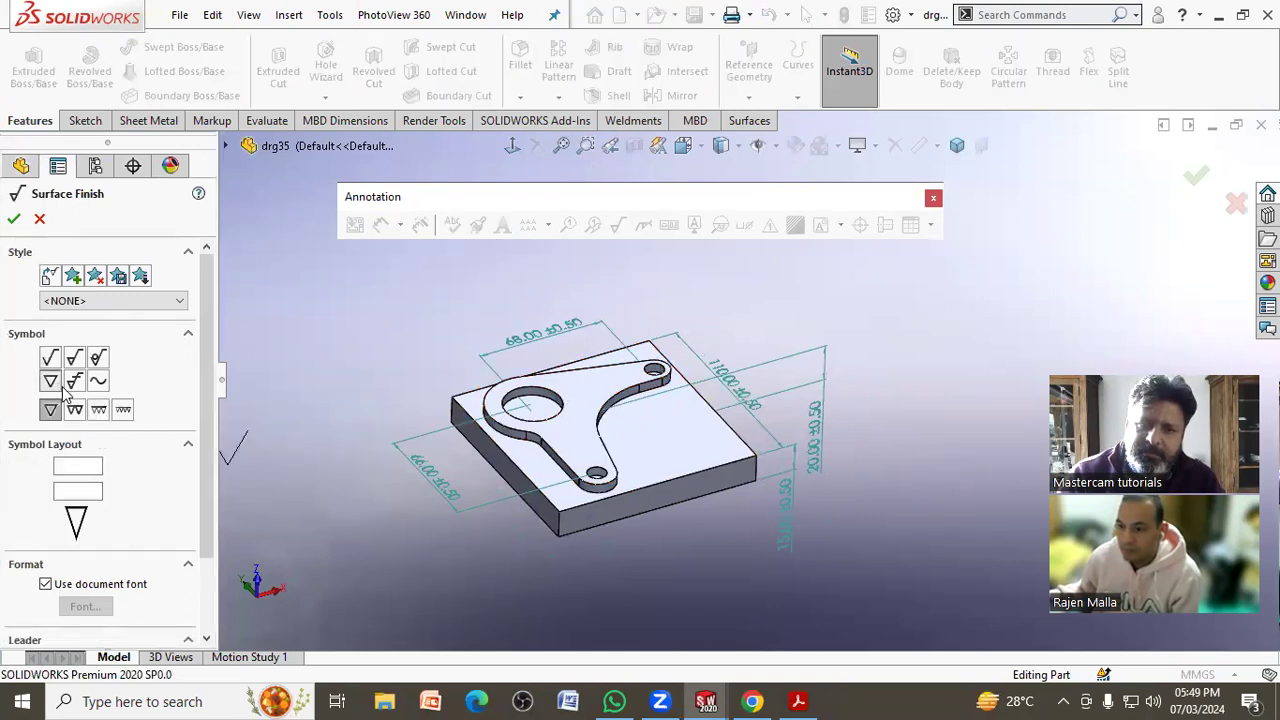
{"action": "left_click", "coordinate": [122, 410]}
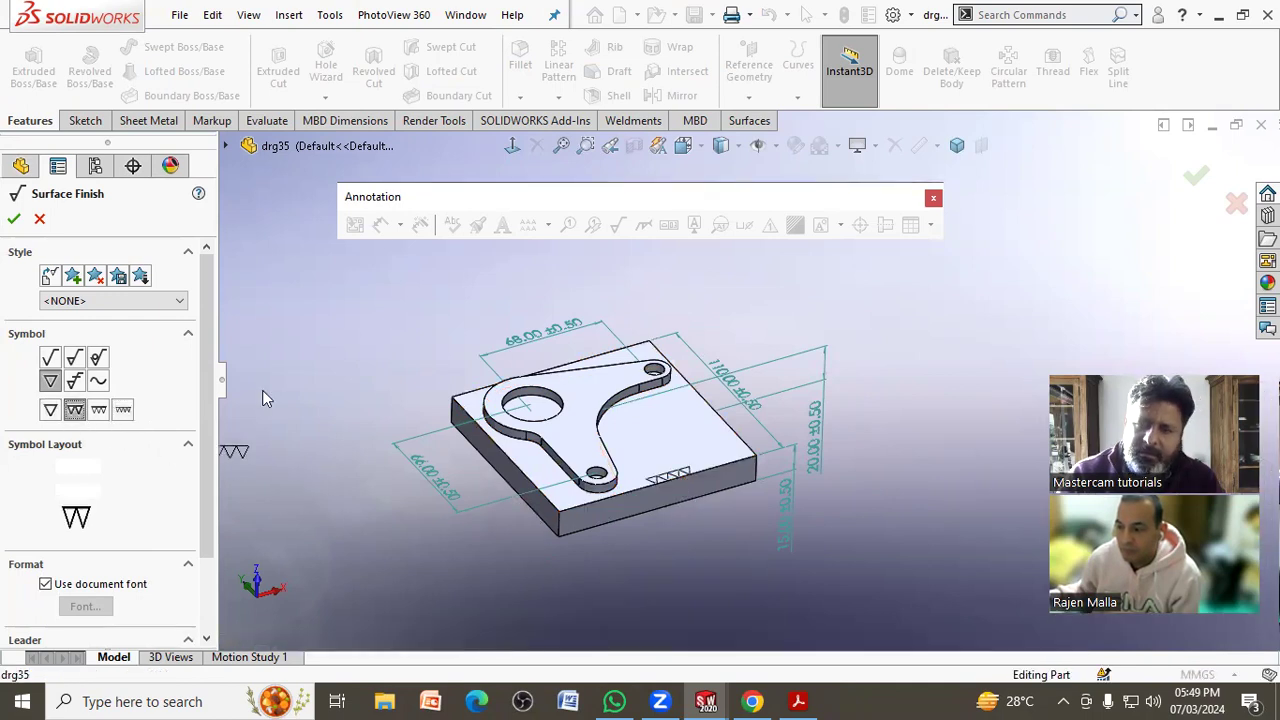
{"action": "left_click", "coordinate": [588, 368]}
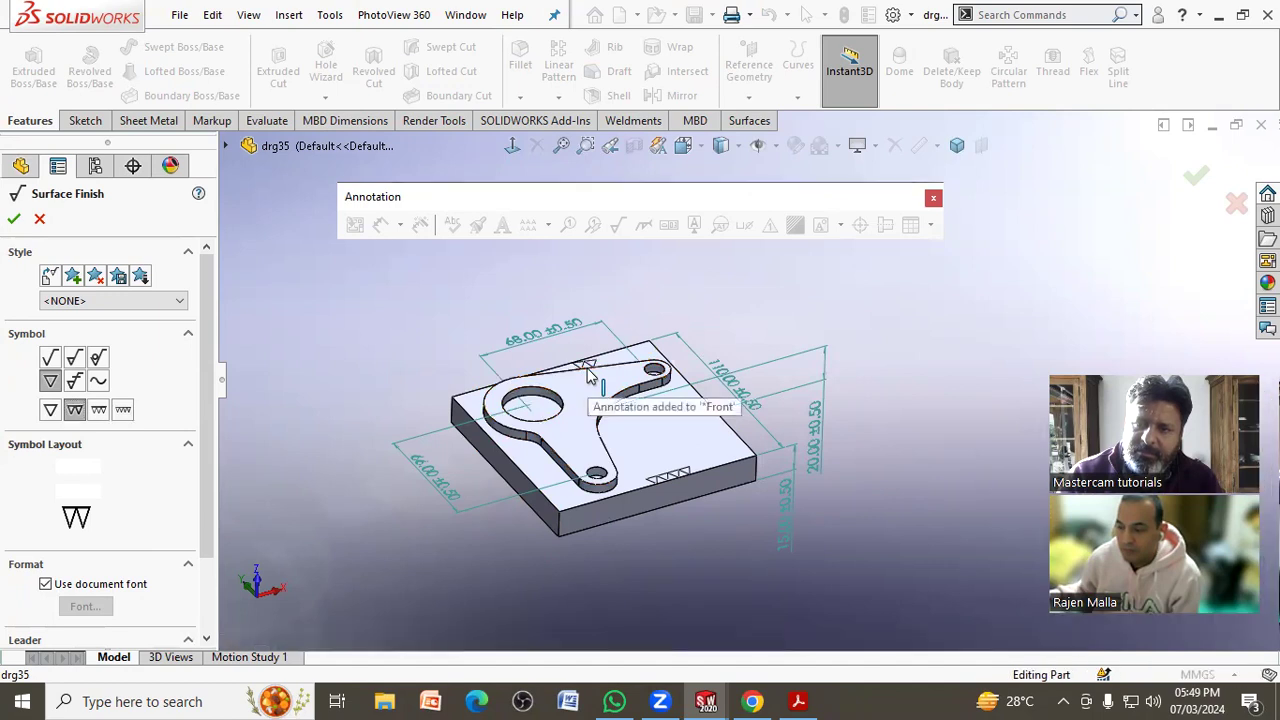
{"action": "left_click", "coordinate": [13, 220]}
{"action": "mouse_move", "coordinate": [329, 351]}
{"action": "middle_mouse_down"}
{"action": "mouse_move", "coordinate": [340, 368]}
{"action": "mouse_move", "coordinate": [339, 337]}
{"action": "middle_mouse_up"}
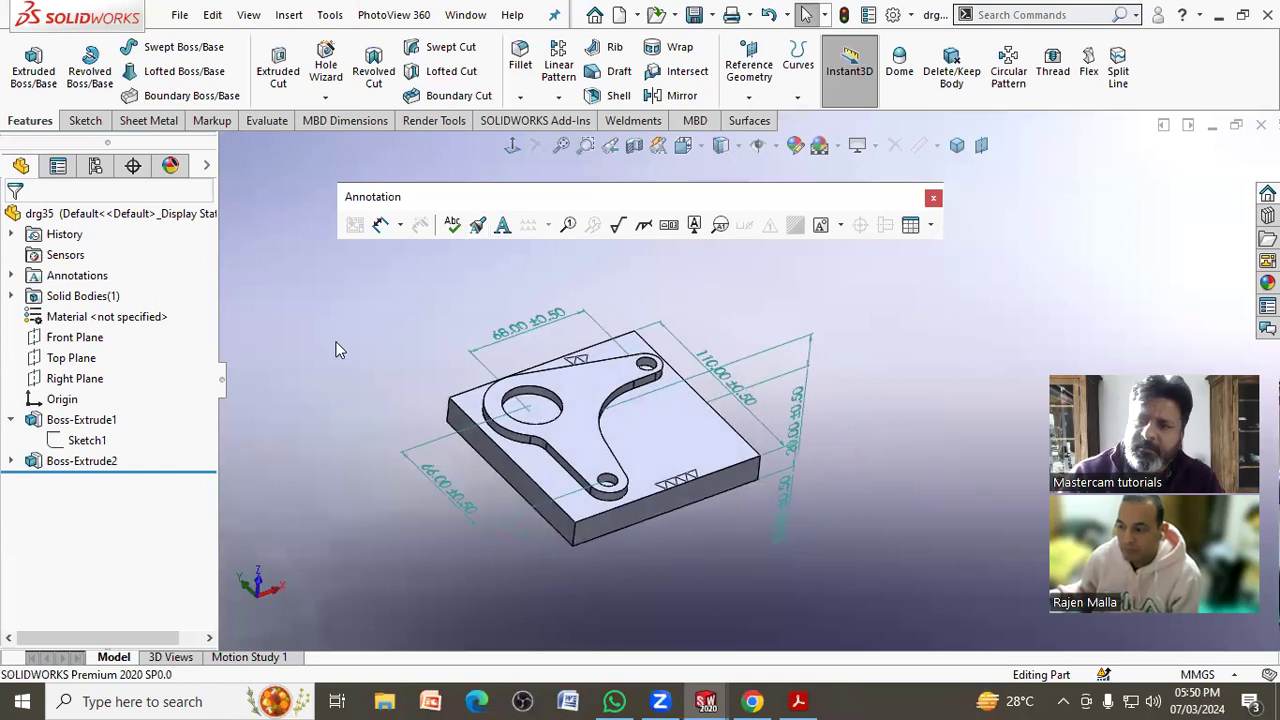
{"action": "mouse_move", "coordinate": [725, 476]}
{"action": "middle_mouse_down"}
{"action": "mouse_move", "coordinate": [876, 319]}
{"action": "mouse_move", "coordinate": [686, 380]}
{"action": "middle_mouse_up"}
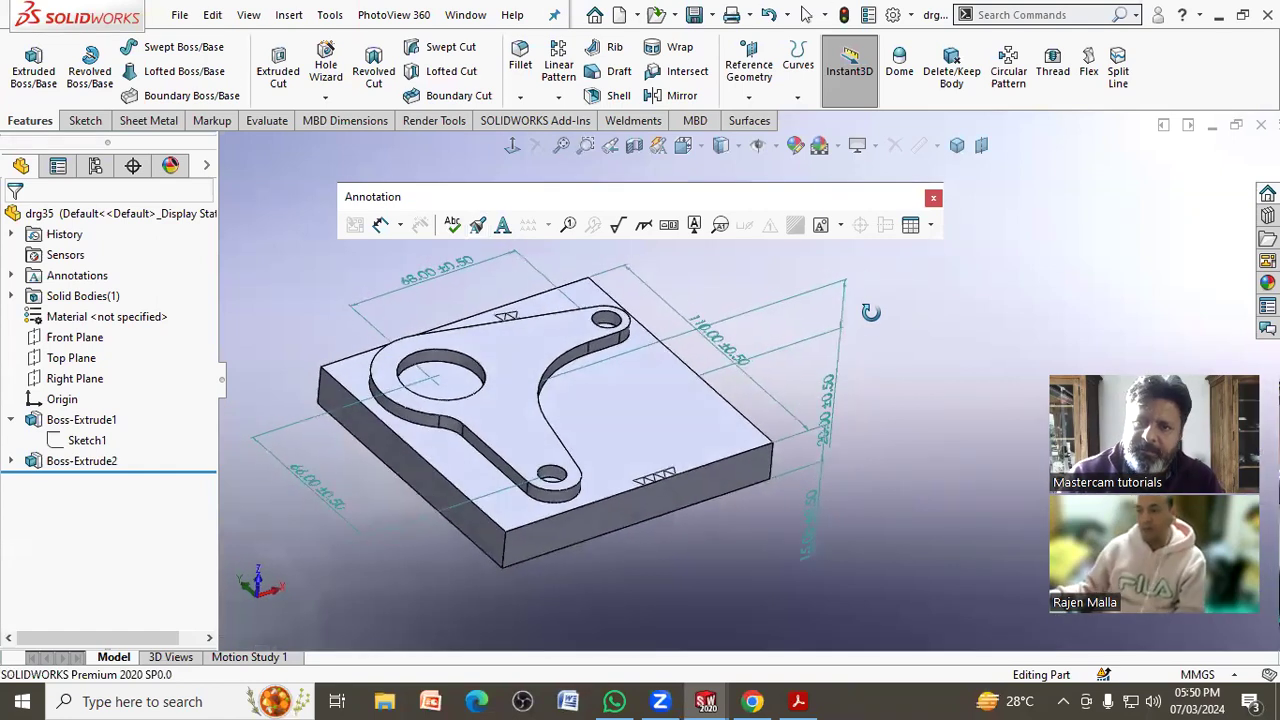
- Set the 68.00±0.50 dimension's tolerance and precision to None so it reads 68
{"action": "left_click", "coordinate": [445, 300]}
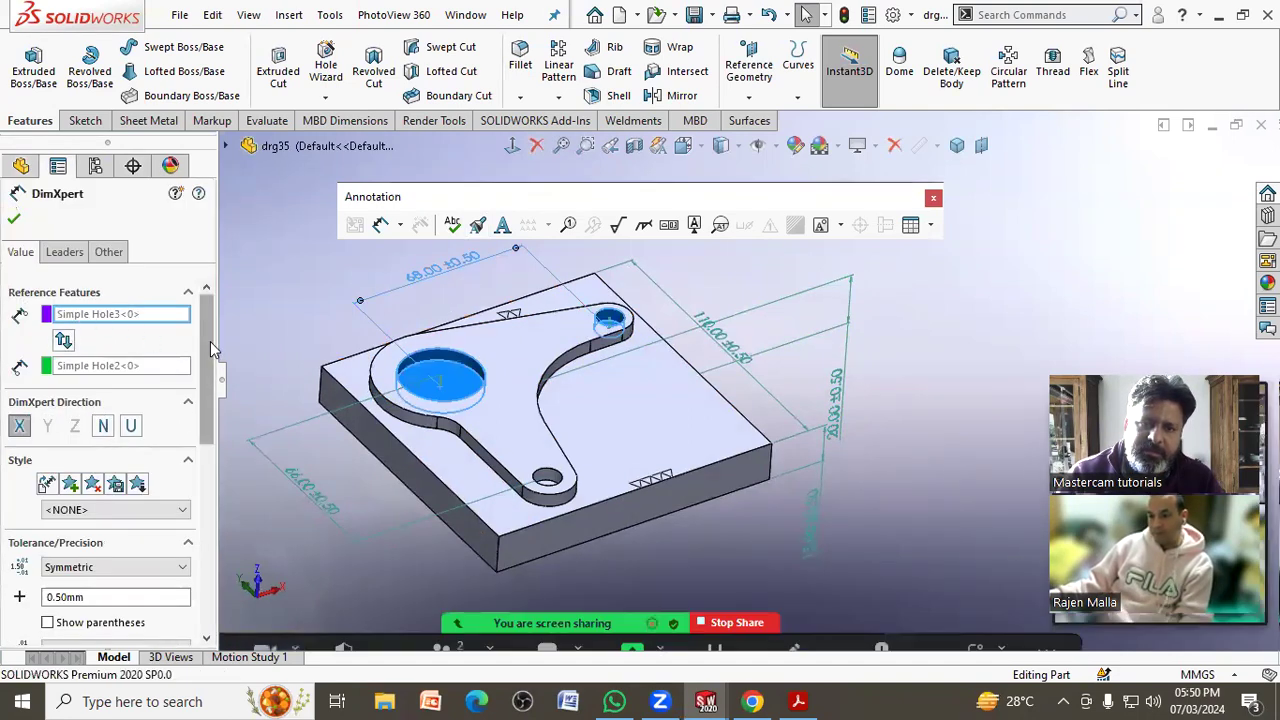
{"action": "left_click_drag", "start_coordinate": [210, 341], "coordinate": [210, 432]}
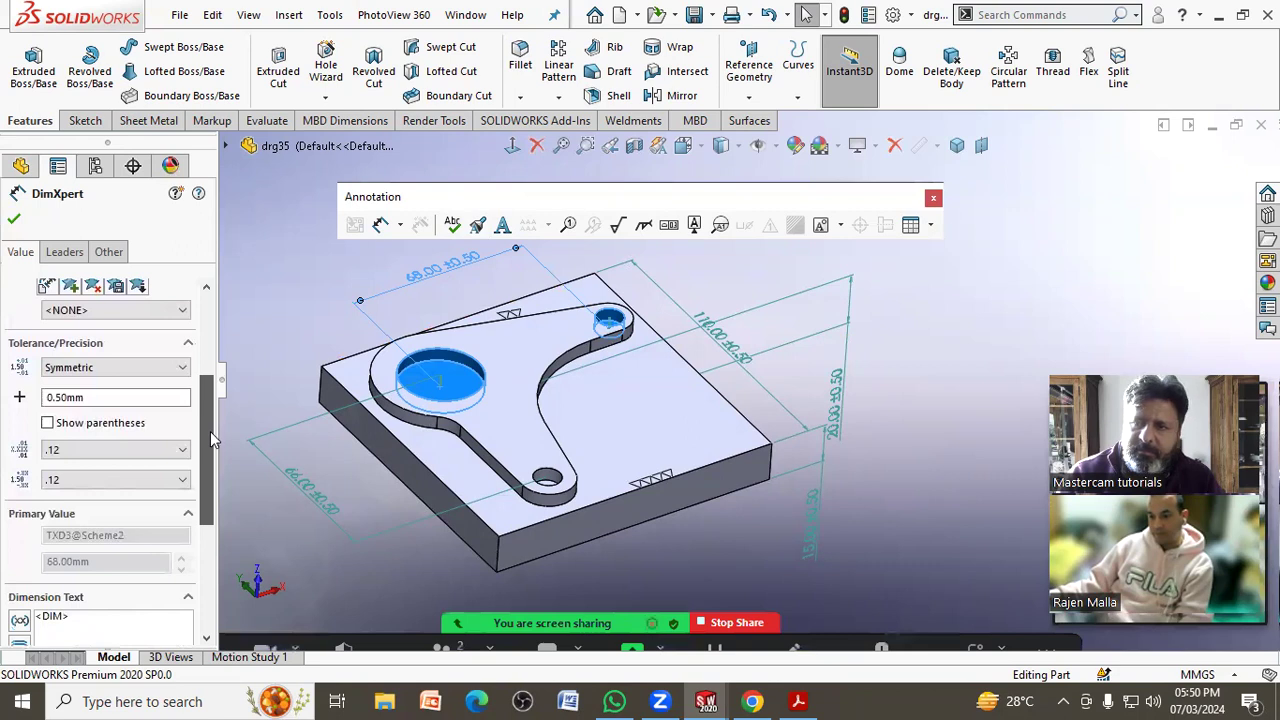
{"action": "scroll", "coordinate": [210, 431], "scroll_direction": "down", "scroll_amount": 1}
{"action": "left_click", "coordinate": [152, 357]}
{"action": "left_click", "coordinate": [120, 369]}
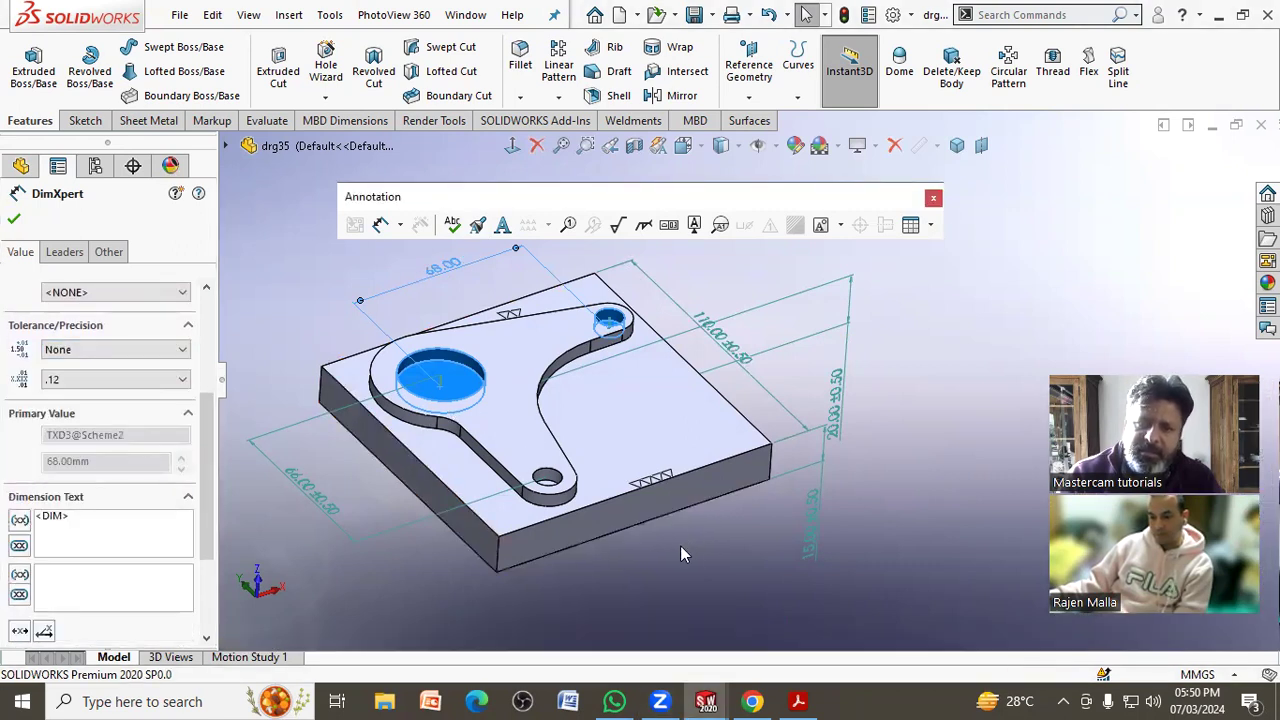
{"action": "left_click", "coordinate": [100, 380]}
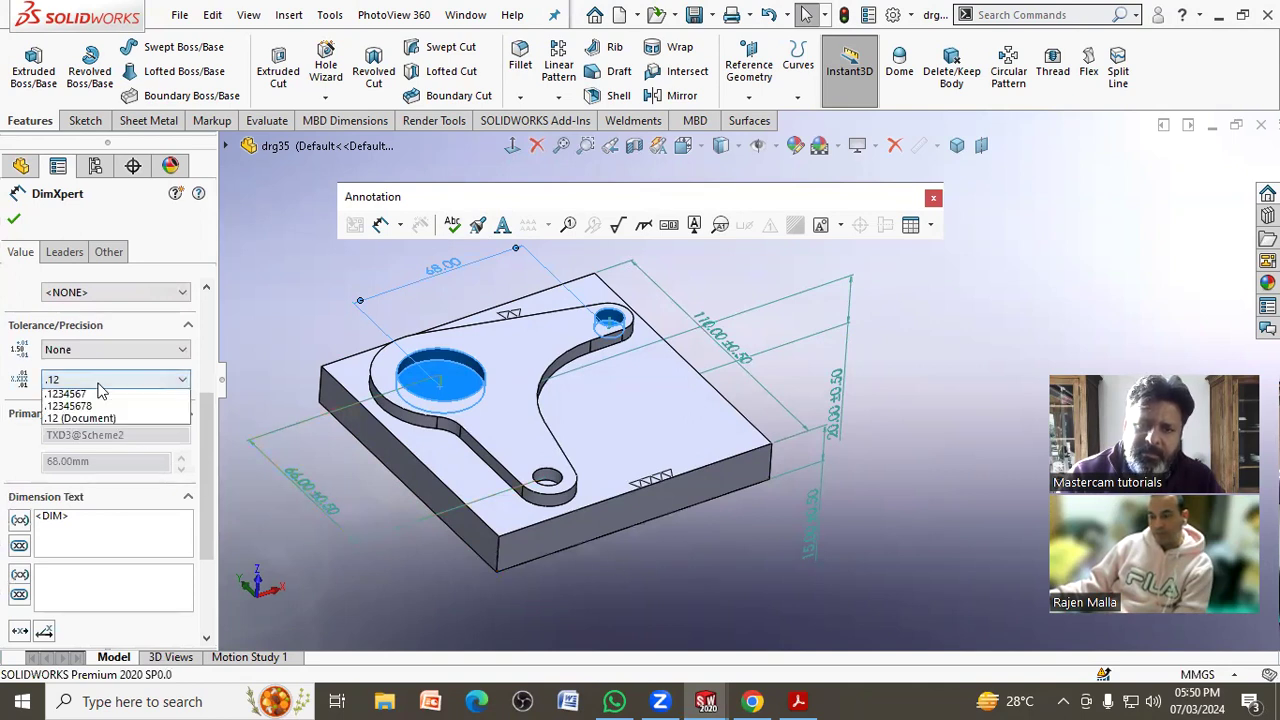
{"action": "left_click", "coordinate": [95, 394]}
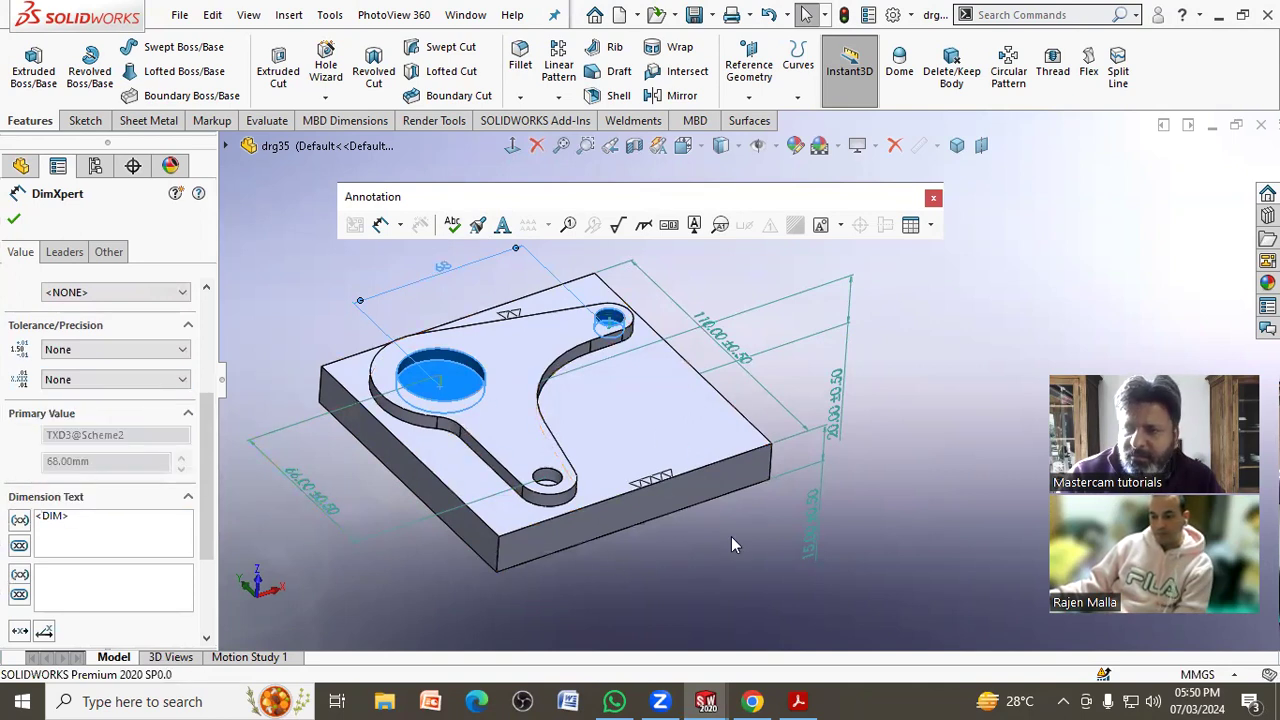
{"action": "key", "text": "Escape"}
- Start publishing the part as an eDrawings file from the File menu
{"action": "scroll", "coordinate": [639, 292], "scroll_direction": "down", "scroll_amount": 2}
{"action": "scroll", "coordinate": [715, 296], "scroll_direction": "up", "scroll_amount": 3}
{"action": "scroll", "coordinate": [757, 282], "scroll_direction": "down", "scroll_amount": 1}
{"action": "mouse_move", "coordinate": [757, 295]}
{"action": "middle_mouse_down"}
{"action": "mouse_move", "coordinate": [746, 323]}
{"action": "mouse_move", "coordinate": [763, 316]}
{"action": "middle_mouse_up"}
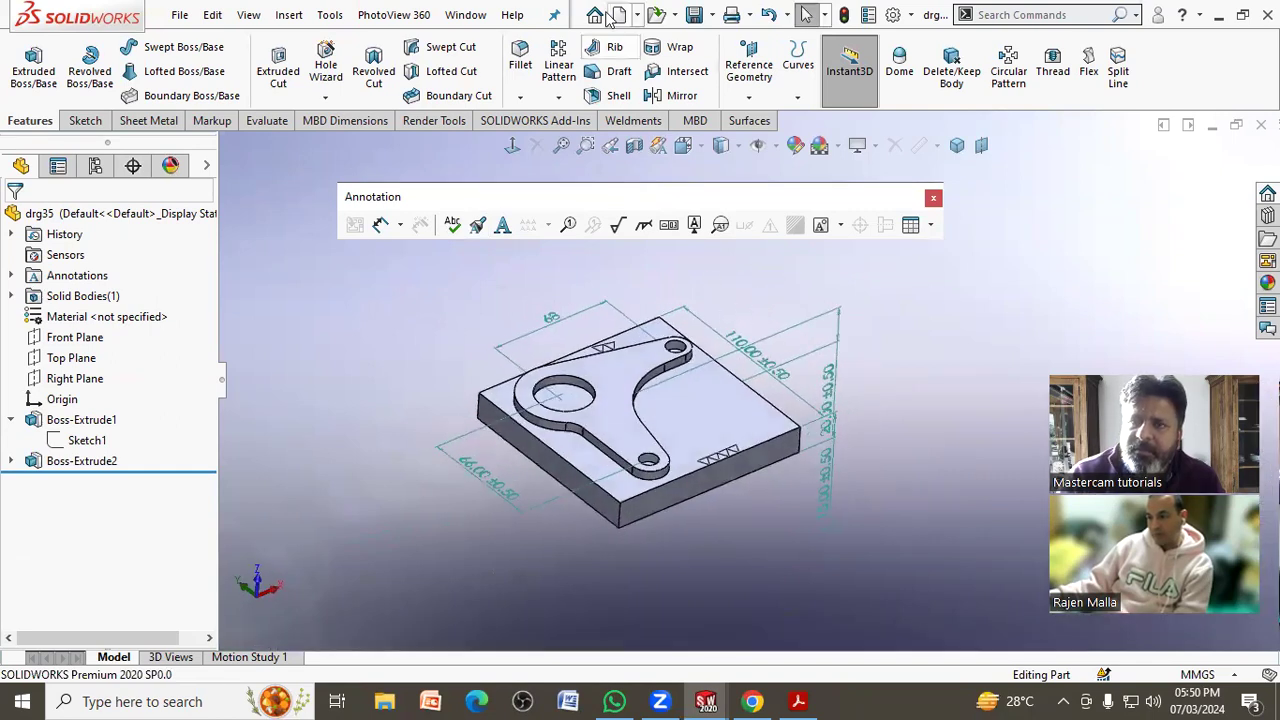
{"action": "left_click", "coordinate": [180, 15]}
{"action": "left_click", "coordinate": [236, 396]}
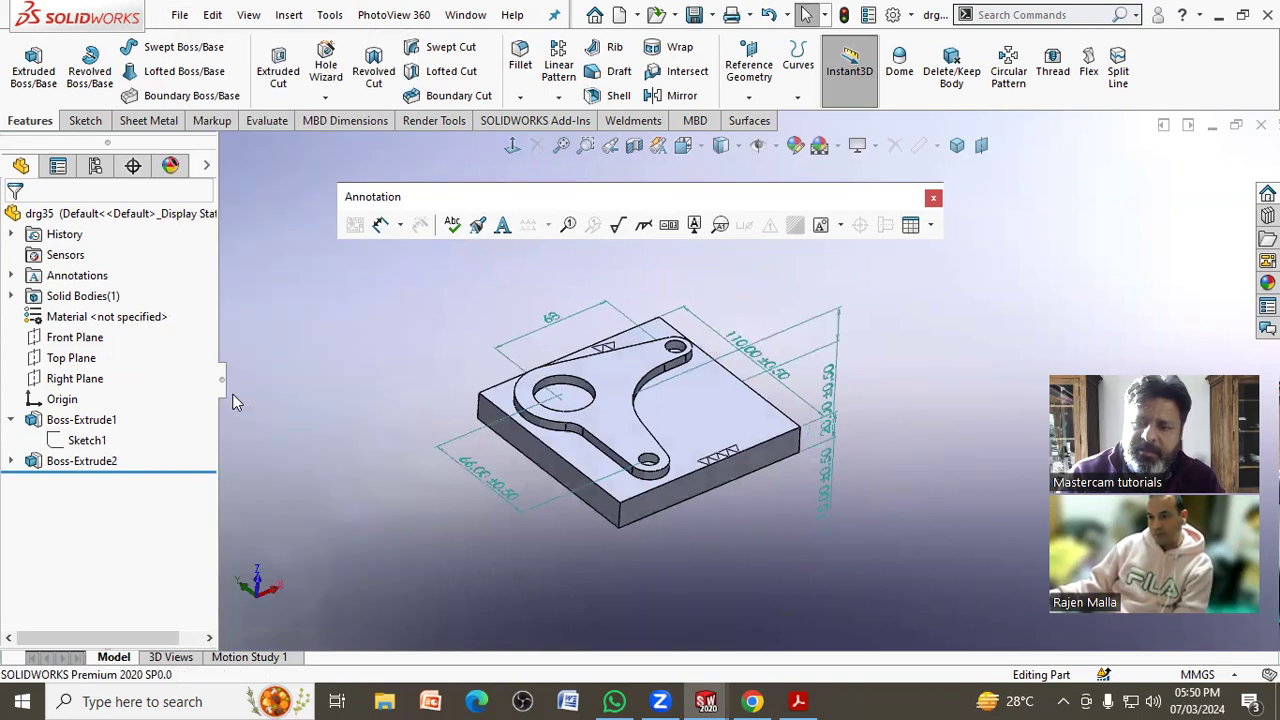
{"action": "left_click", "coordinate": [590, 474]}
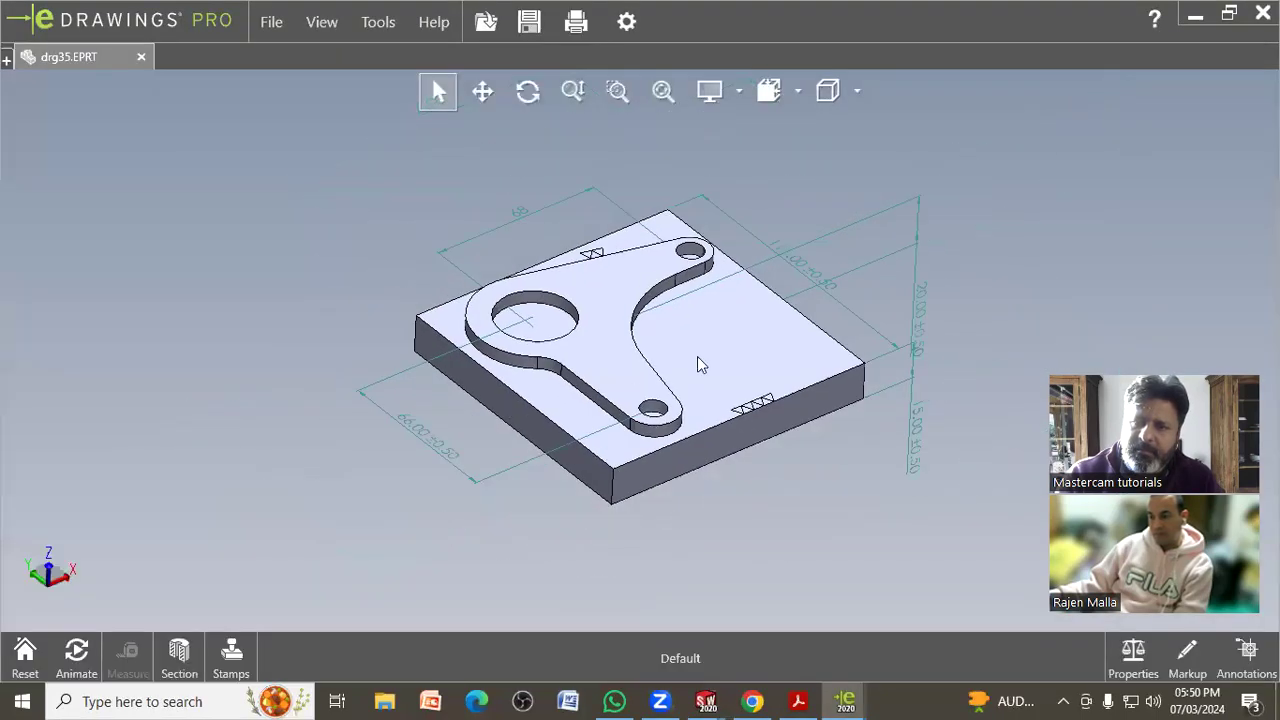
{"action": "scroll", "coordinate": [669, 334], "scroll_direction": "down", "scroll_amount": 2}
{"action": "scroll", "coordinate": [672, 345], "scroll_direction": "up", "scroll_amount": 2}
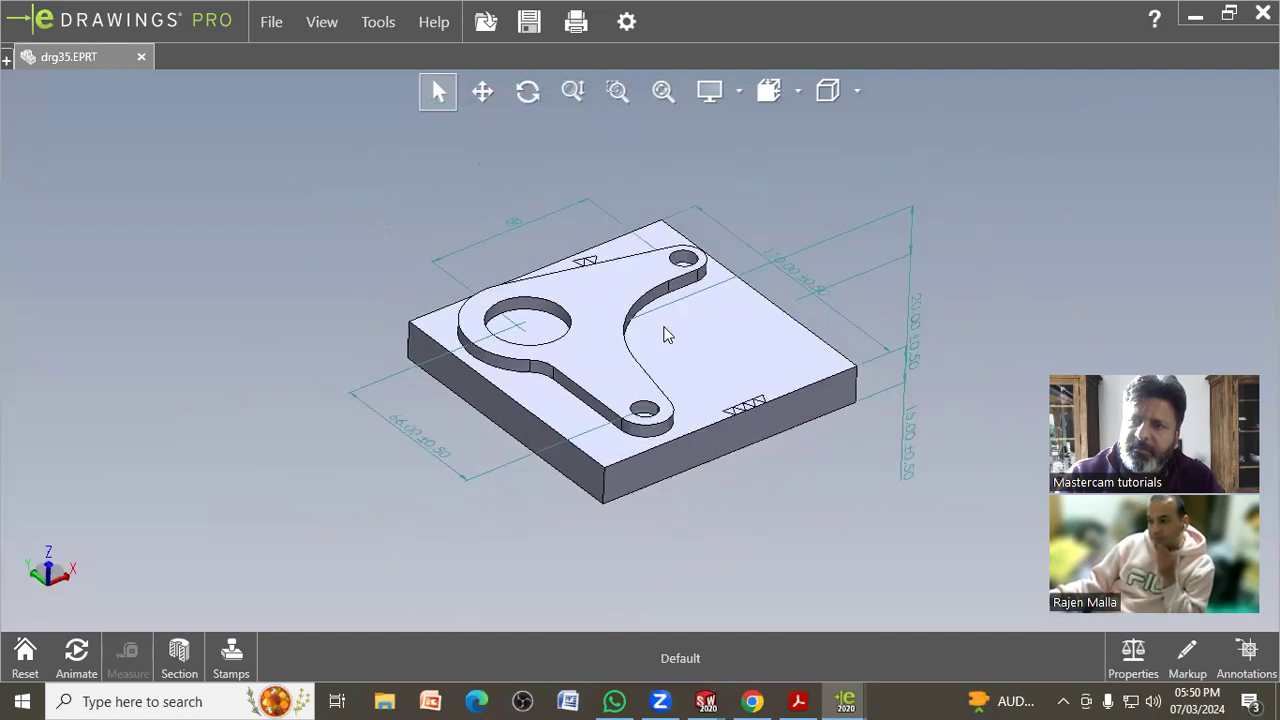
{"action": "scroll", "coordinate": [665, 352], "scroll_direction": "up", "scroll_amount": 1}
{"action": "scroll", "coordinate": [830, 333], "scroll_direction": "down", "scroll_amount": 1}
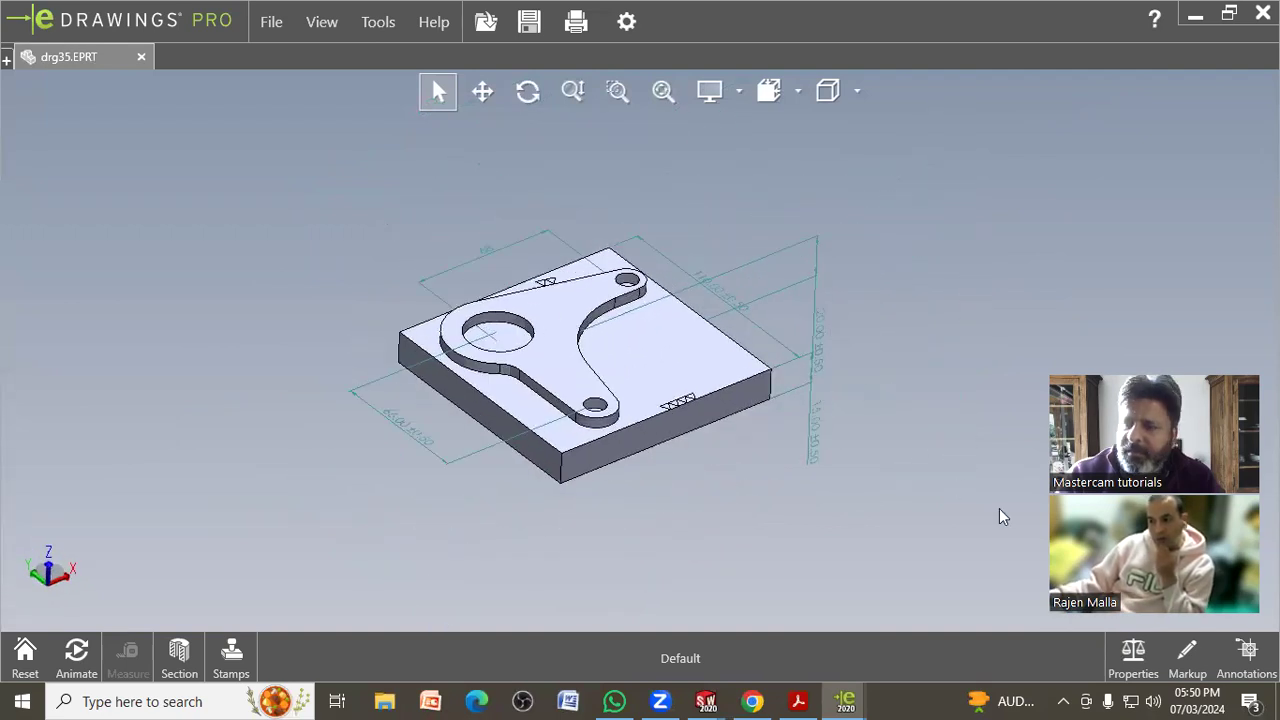
{"action": "left_click", "coordinate": [1250, 672]}
{"action": "left_click", "coordinate": [1243, 670]}
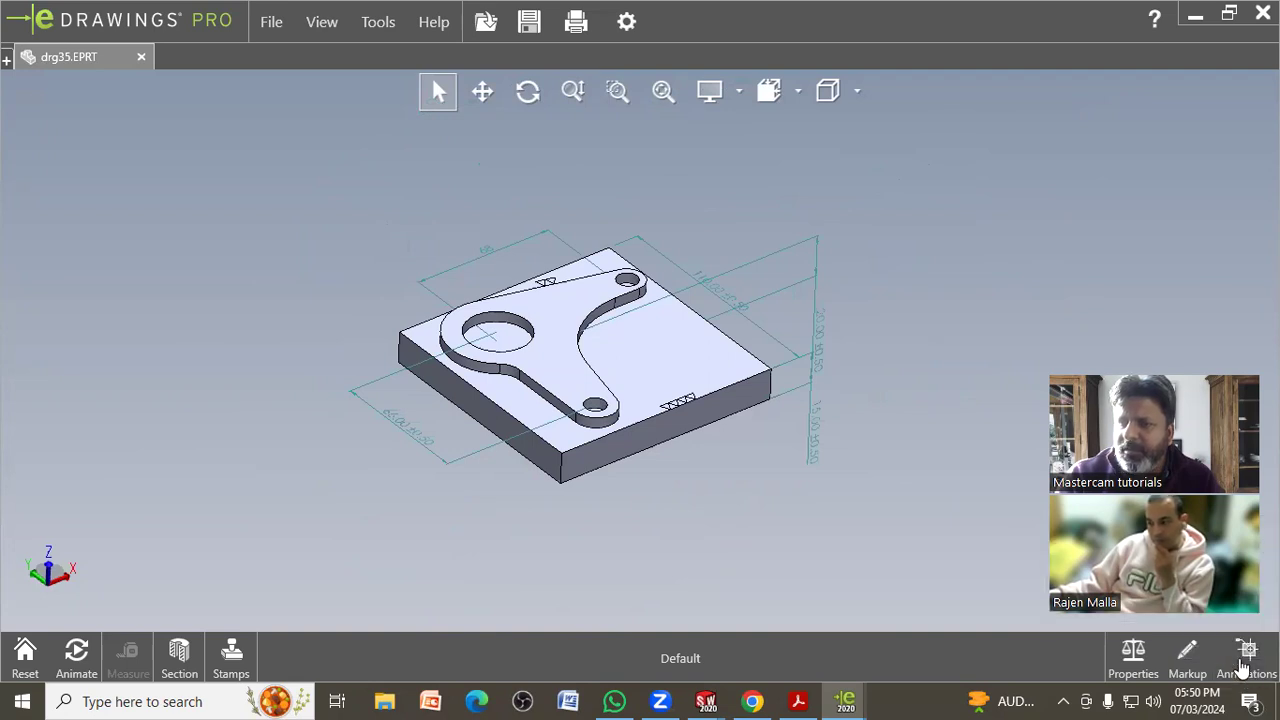
{"action": "left_click", "coordinate": [1233, 666]}
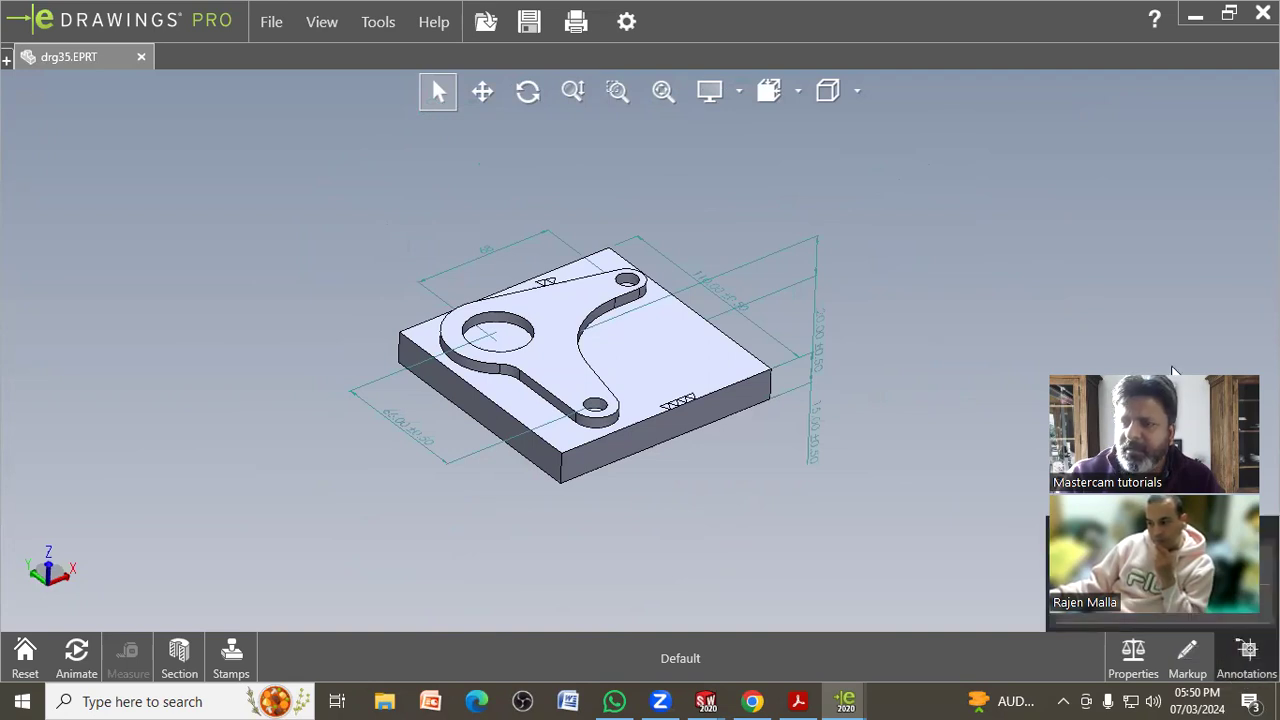
{"action": "left_click_drag", "start_coordinate": [1173, 370], "coordinate": [1156, 178]}
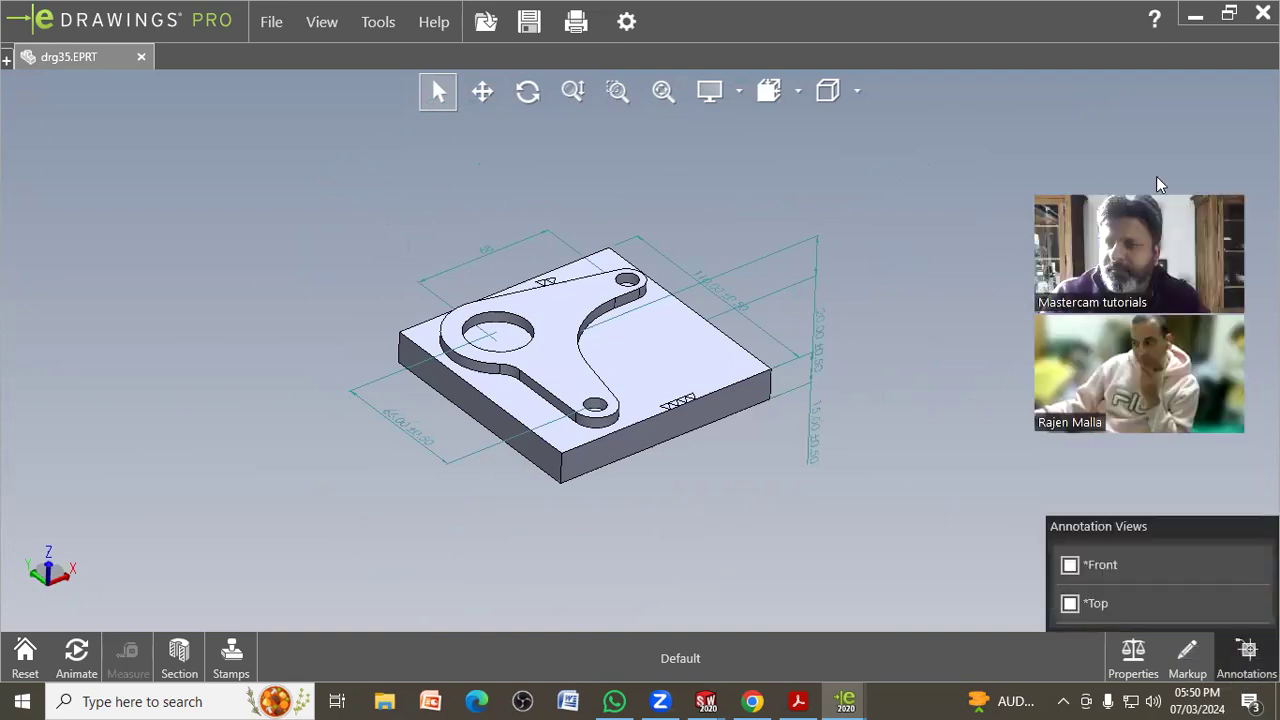
{"action": "left_click", "coordinate": [1093, 606]}
{"action": "left_click", "coordinate": [1089, 572]}
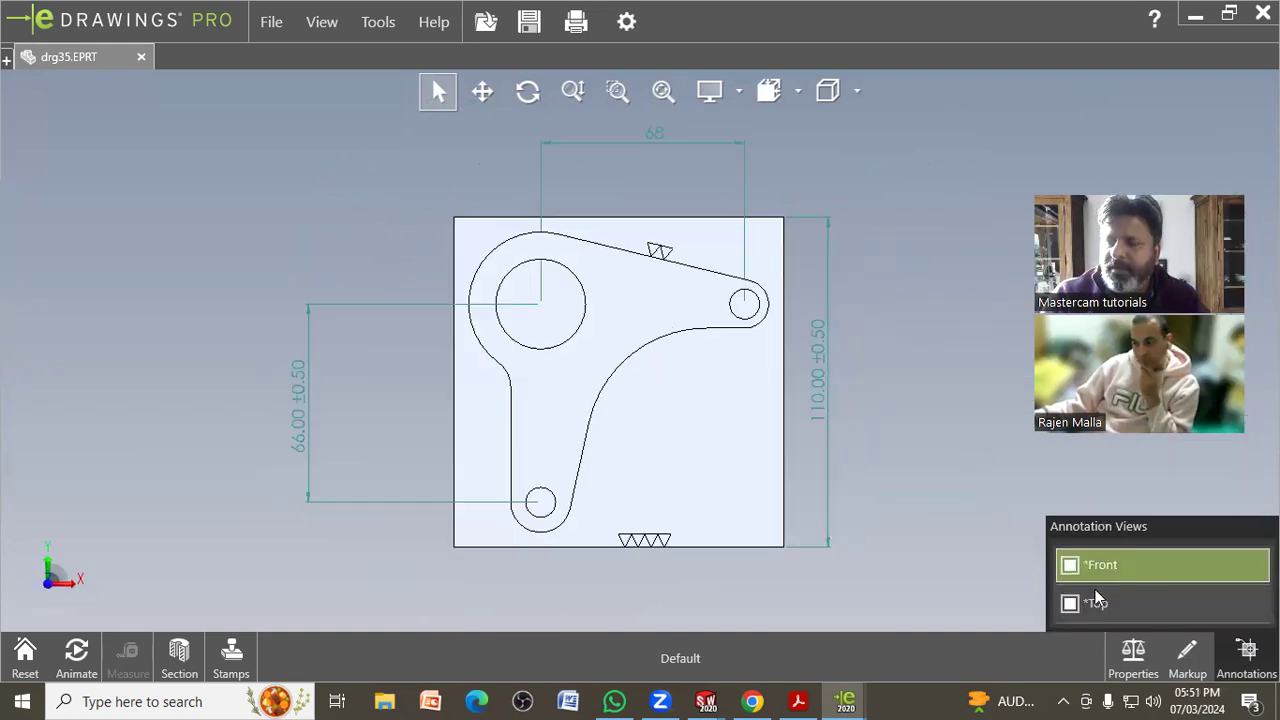
{"action": "left_click", "coordinate": [1097, 605]}
{"action": "left_click", "coordinate": [1097, 605]}
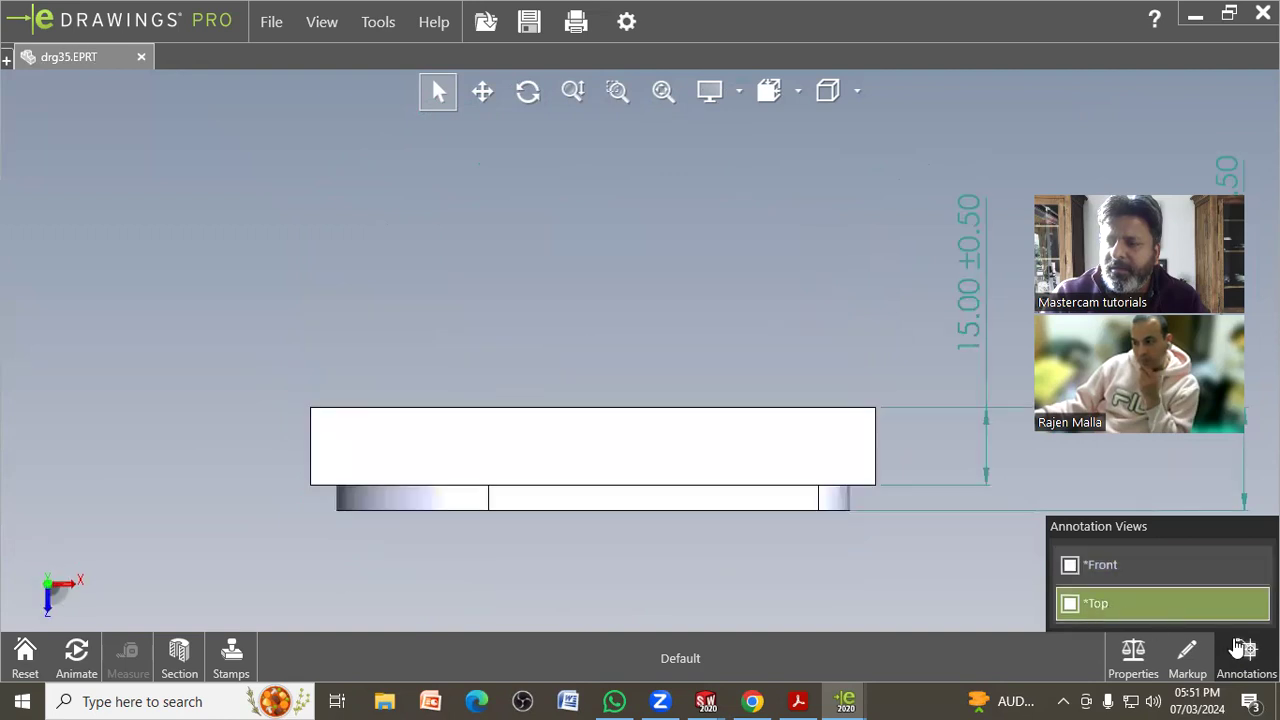
{"action": "left_click", "coordinate": [1238, 649]}
{"action": "left_click", "coordinate": [1238, 660]}
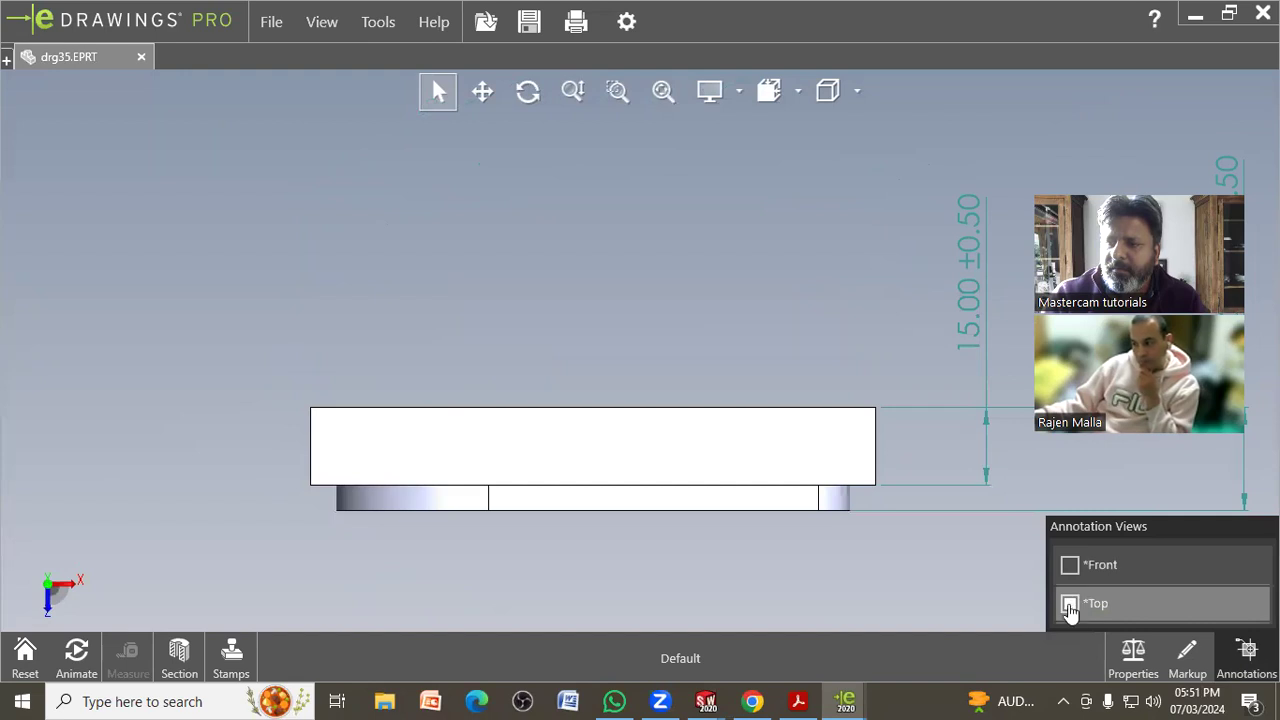
{"action": "left_click", "coordinate": [1168, 568]}
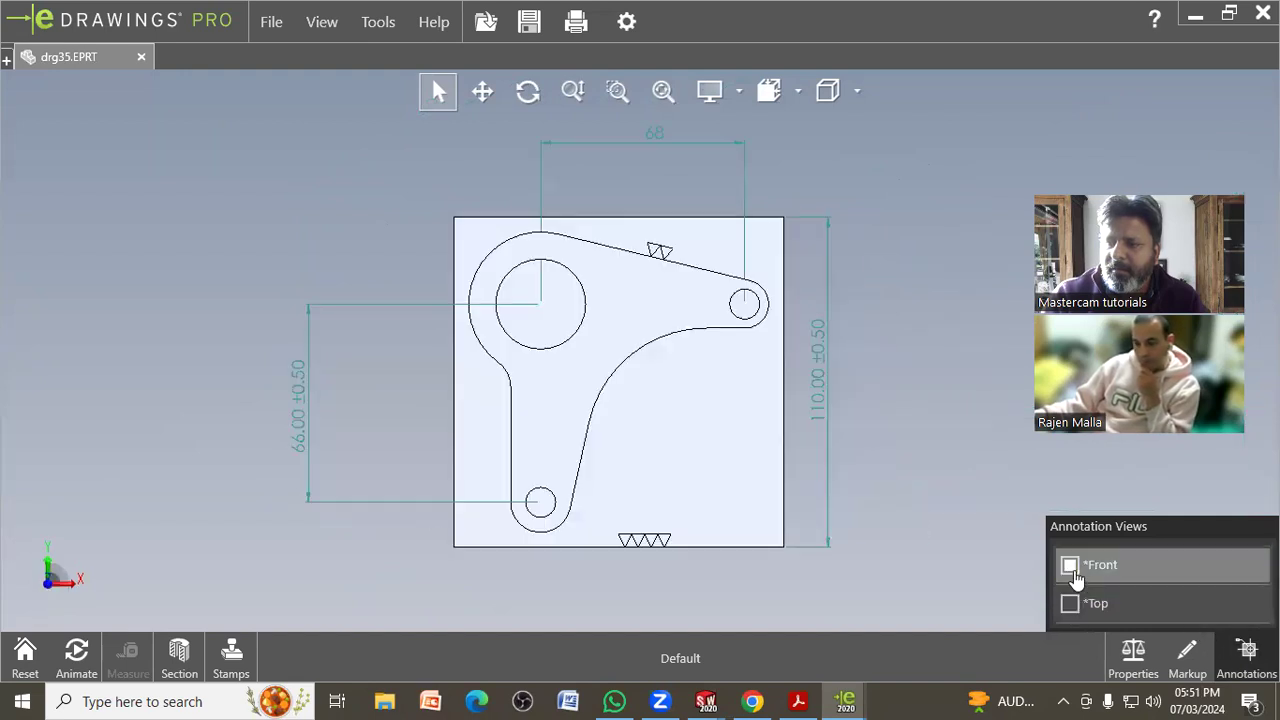
{"action": "left_click", "coordinate": [1246, 655]}
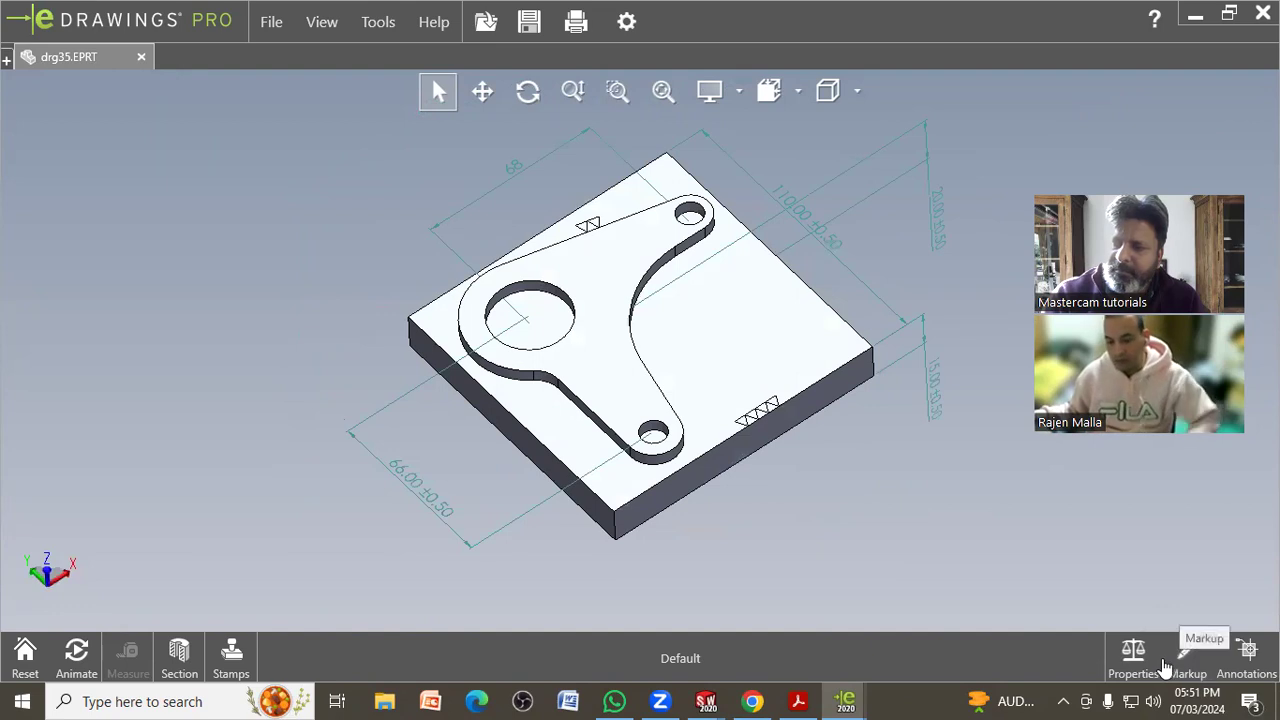
- Back in SOLIDWORKS, assign Brass, then Nickel, and finally Cast Alloy Steel as drg35's material
{"action": "left_click_drag", "start_coordinate": [790, 440], "coordinate": [735, 397]}
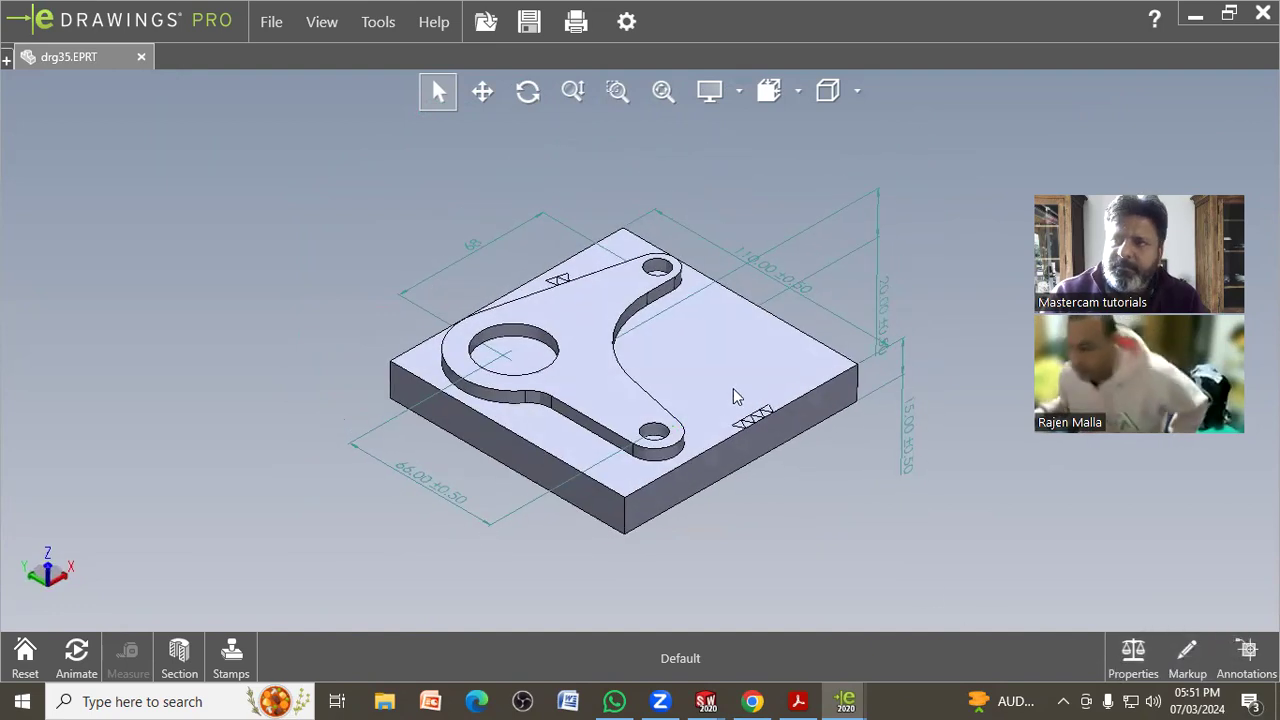
{"action": "key", "text": "alt+Tab"}
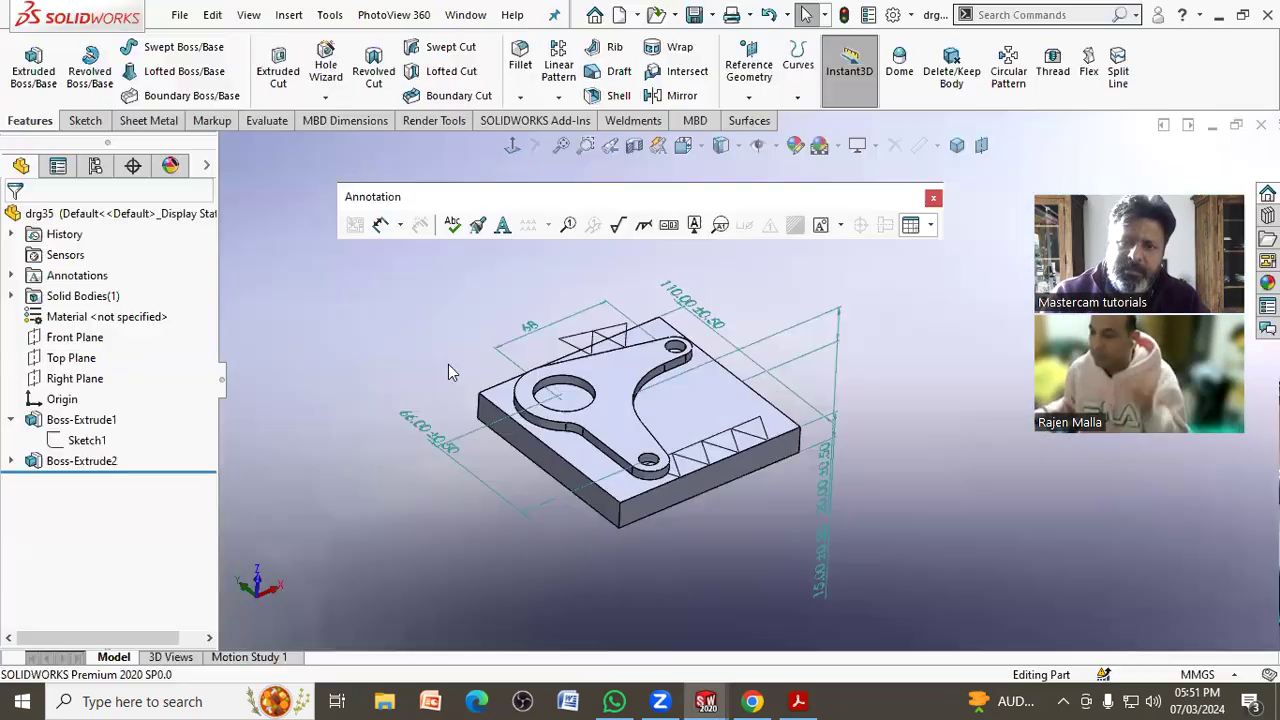
{"action": "right_click", "coordinate": [120, 316]}
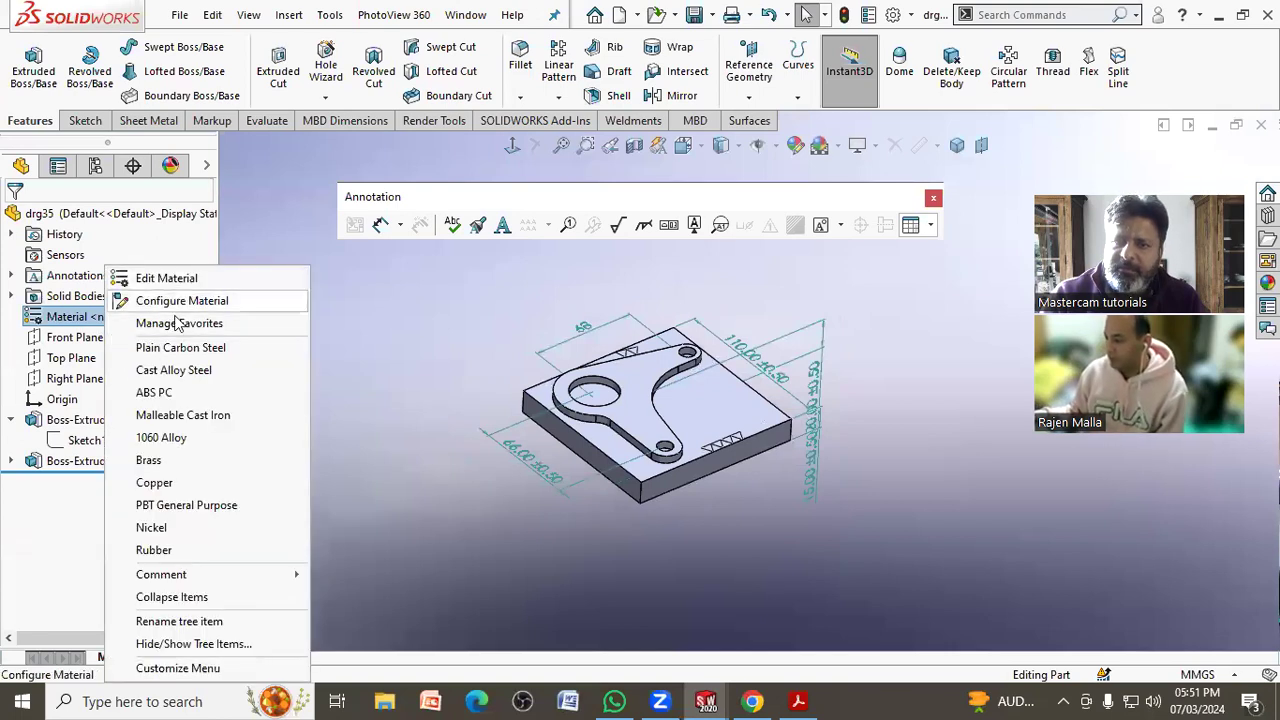
{"action": "left_click", "coordinate": [180, 459]}
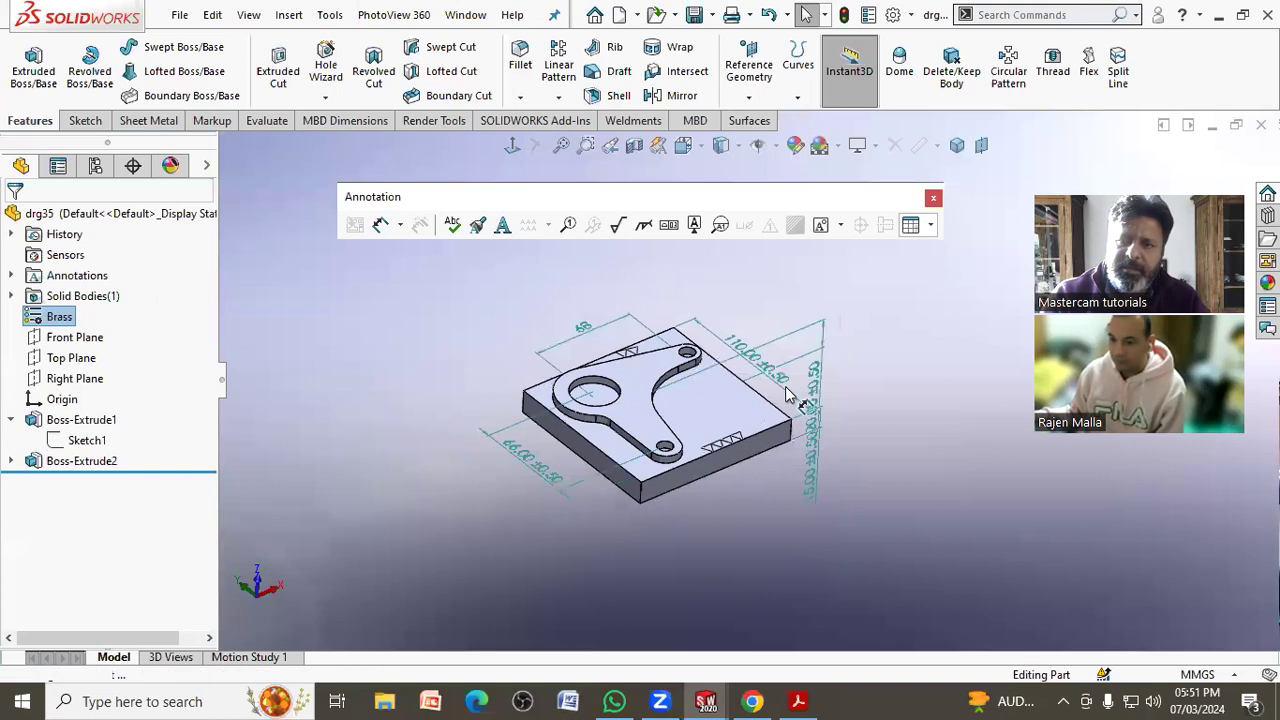
{"action": "scroll", "coordinate": [790, 400], "scroll_direction": "down", "scroll_amount": 3}
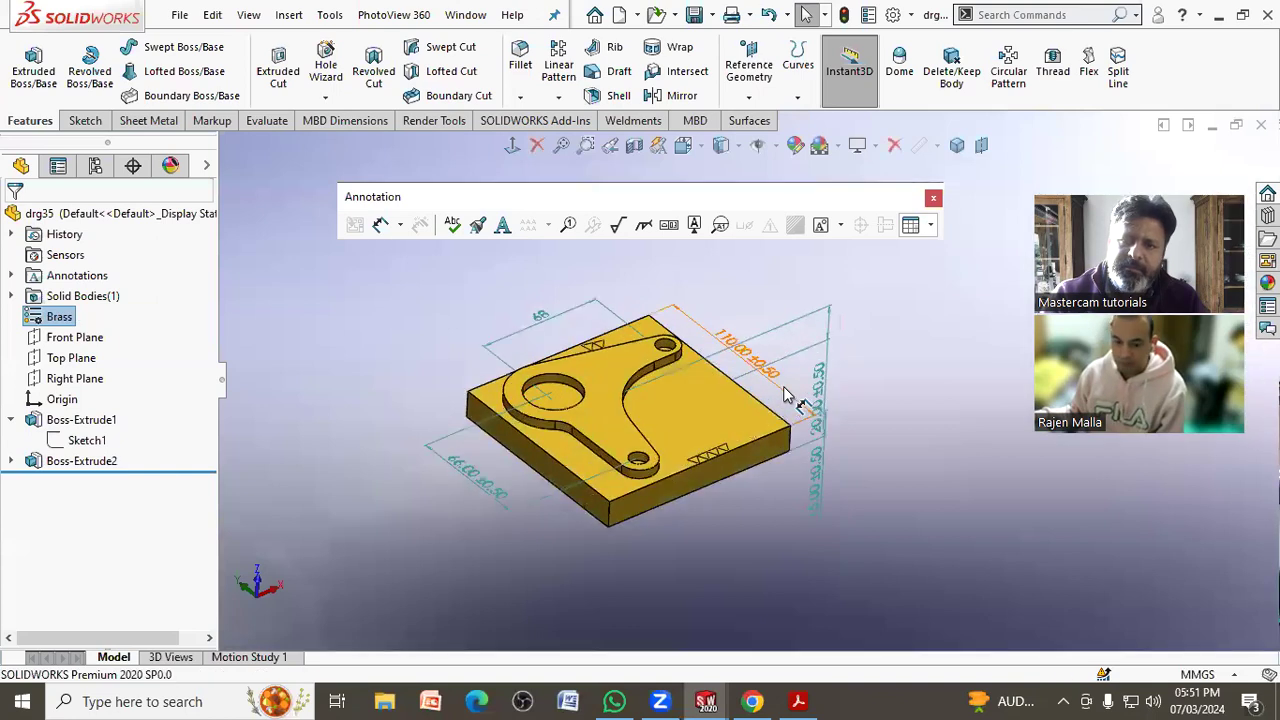
{"action": "right_click", "coordinate": [64, 318]}
{"action": "left_click", "coordinate": [132, 528]}
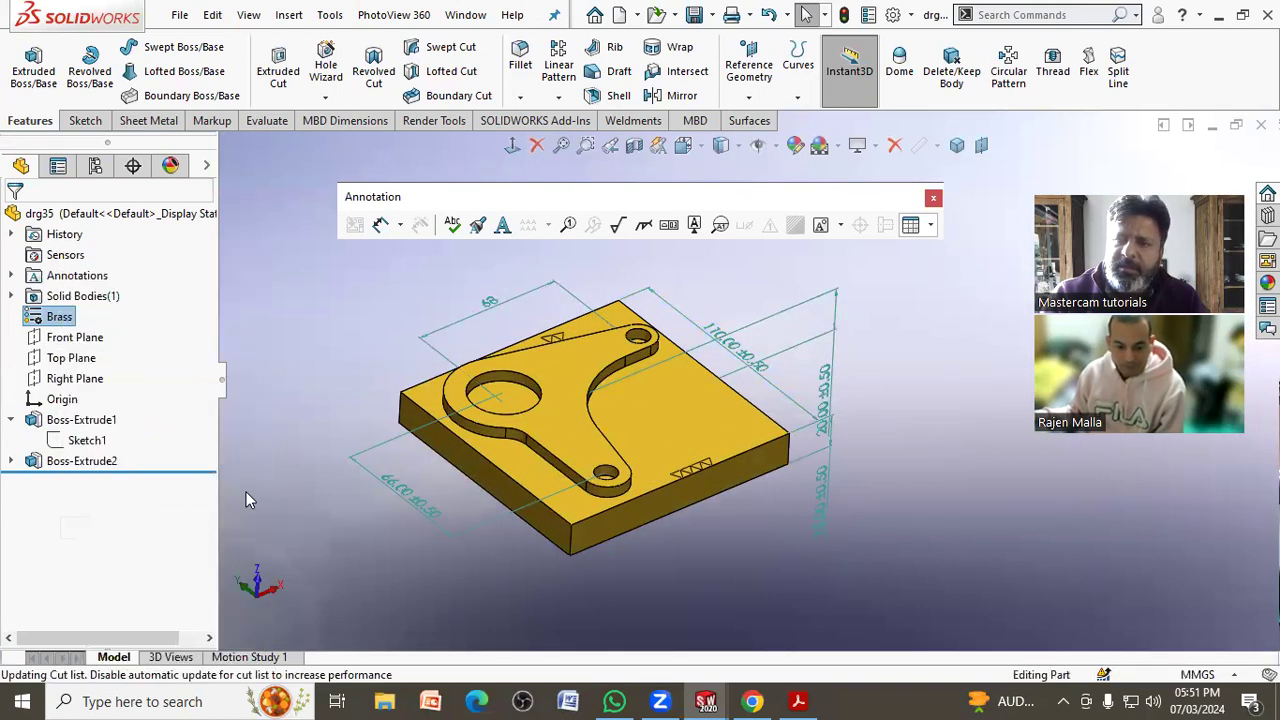
{"action": "right_click", "coordinate": [75, 322]}
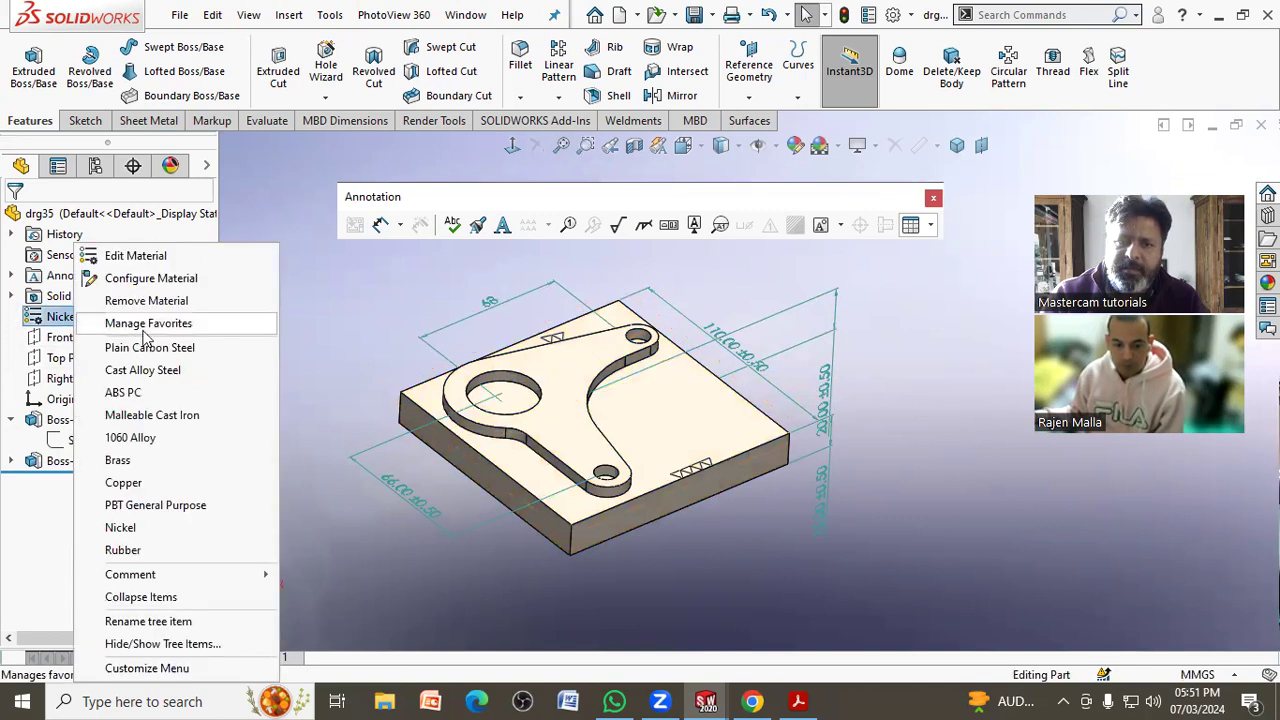
{"action": "left_click", "coordinate": [157, 378]}
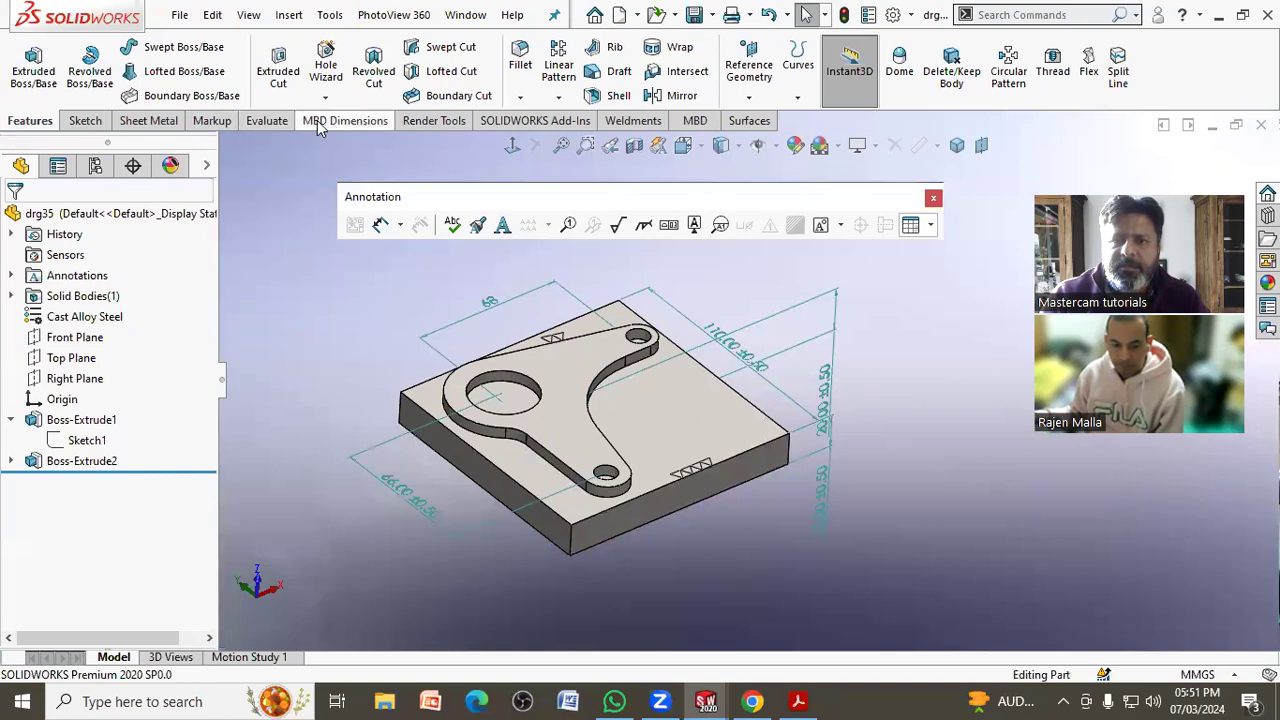
- Check the part's mass properties, then remove Cast Alloy Steel from the part
{"action": "left_click", "coordinate": [266, 120]}
{"action": "left_click", "coordinate": [251, 60]}
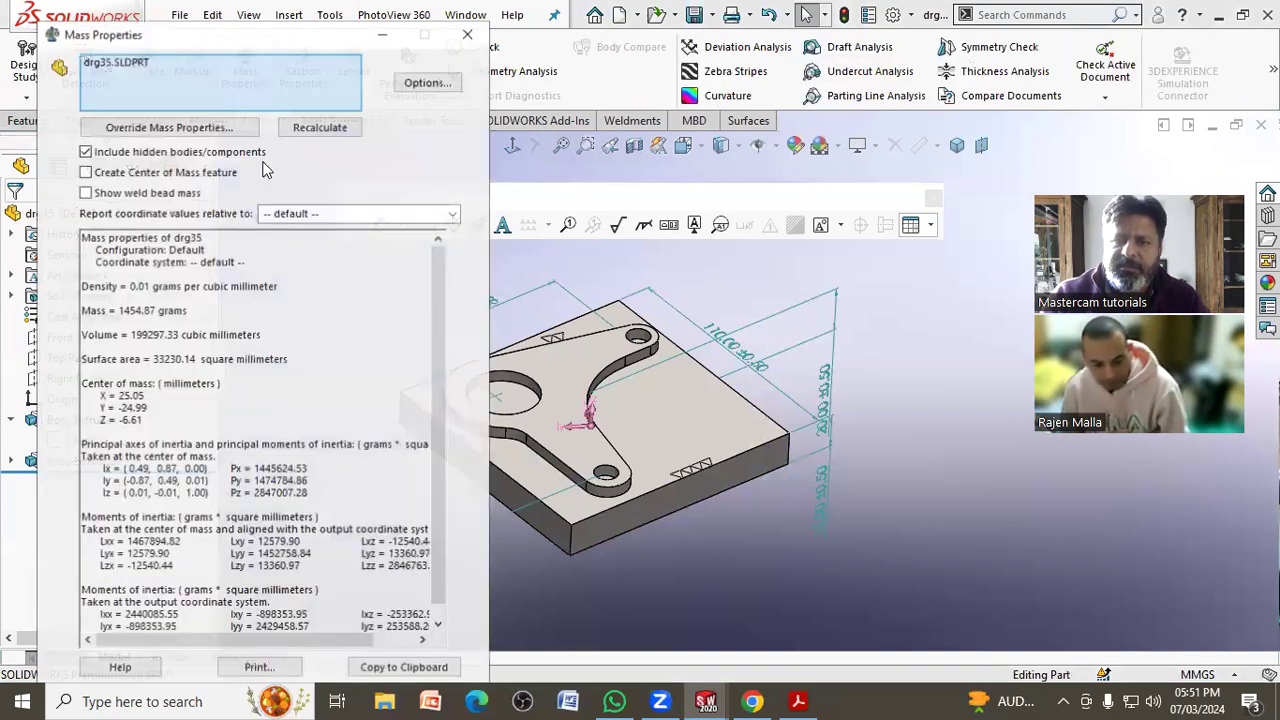
{"action": "left_click", "coordinate": [468, 33]}
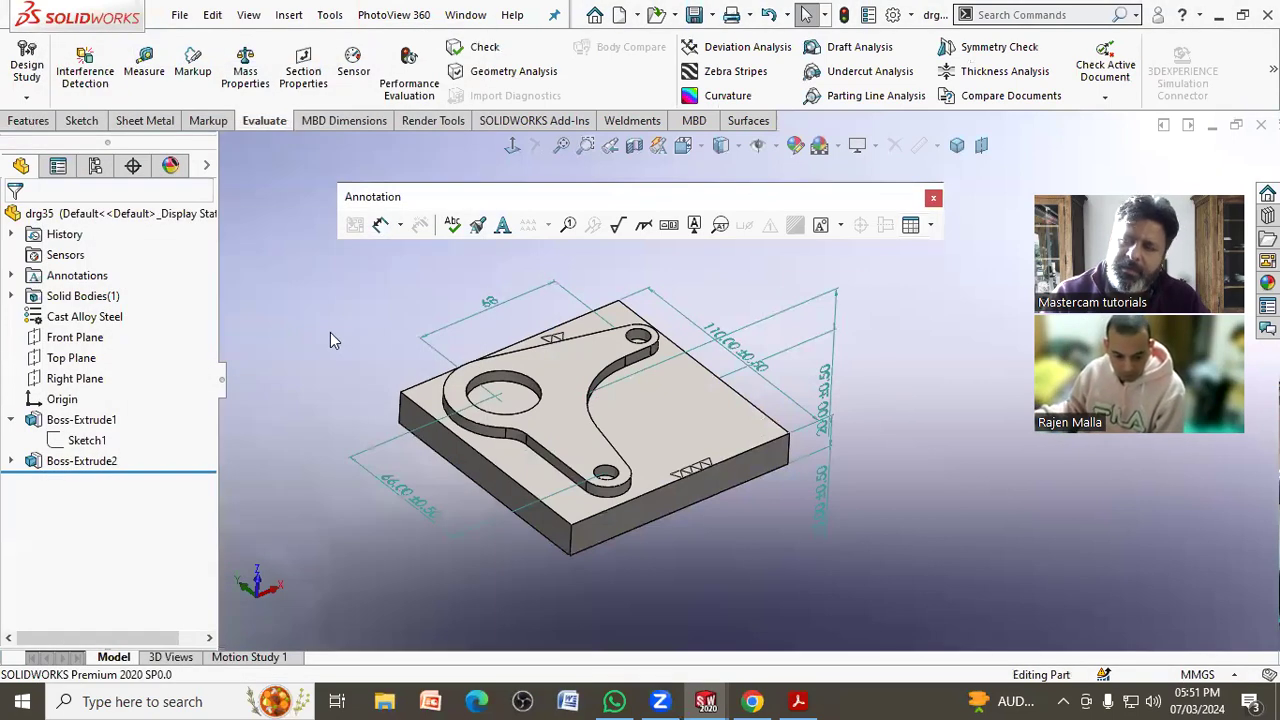
{"action": "right_click", "coordinate": [100, 320]}
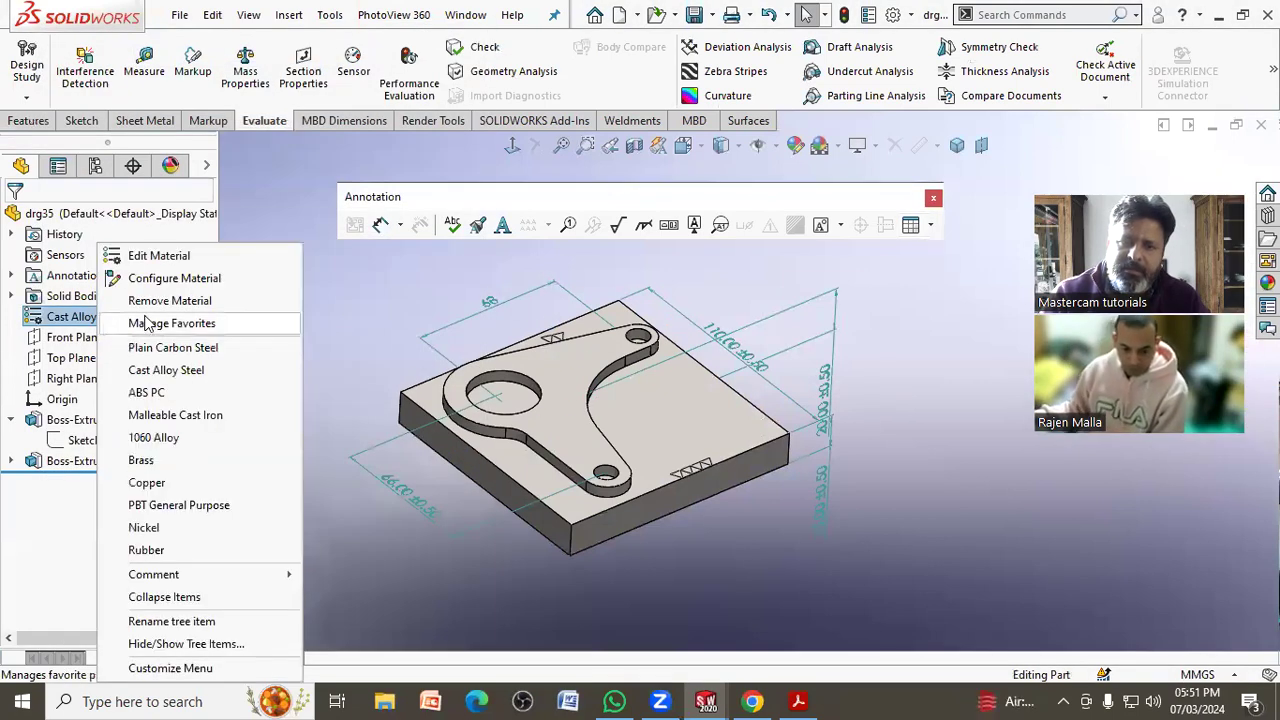
{"action": "left_click", "coordinate": [170, 300]}
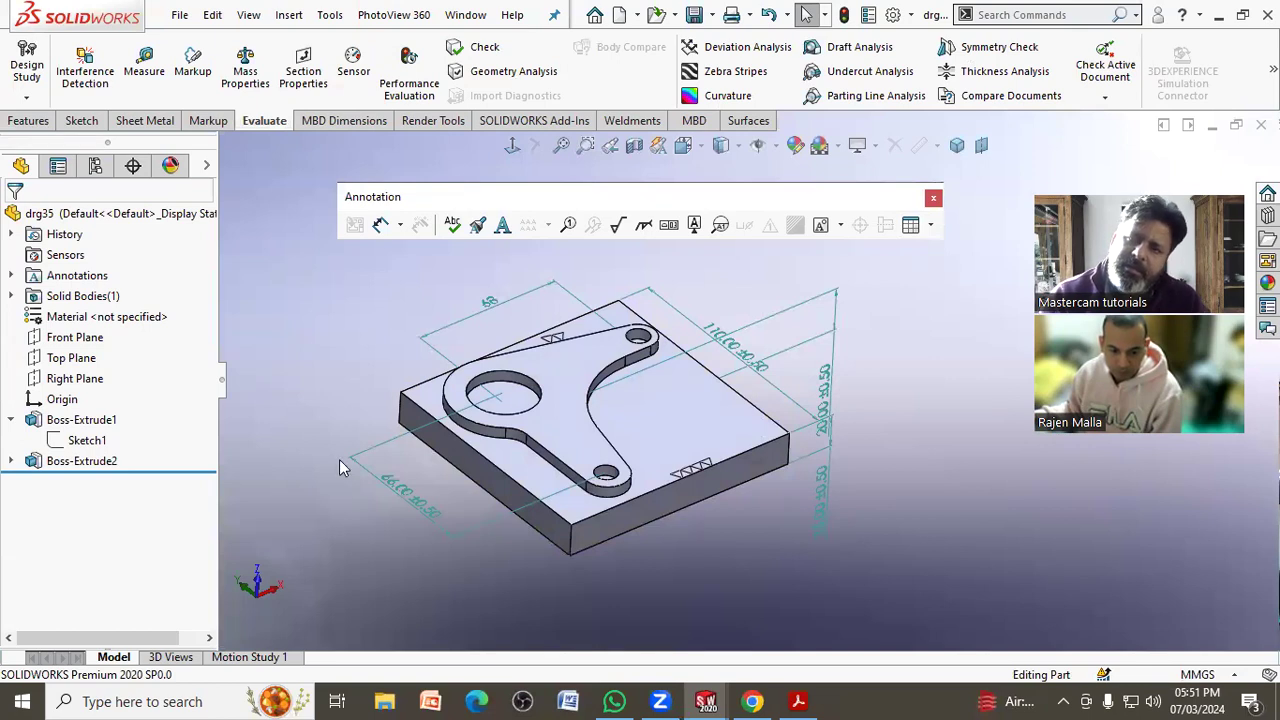
- Recalculate mass properties (199.30 g) and enable Use custom settings in its options
{"action": "left_click", "coordinate": [256, 88]}
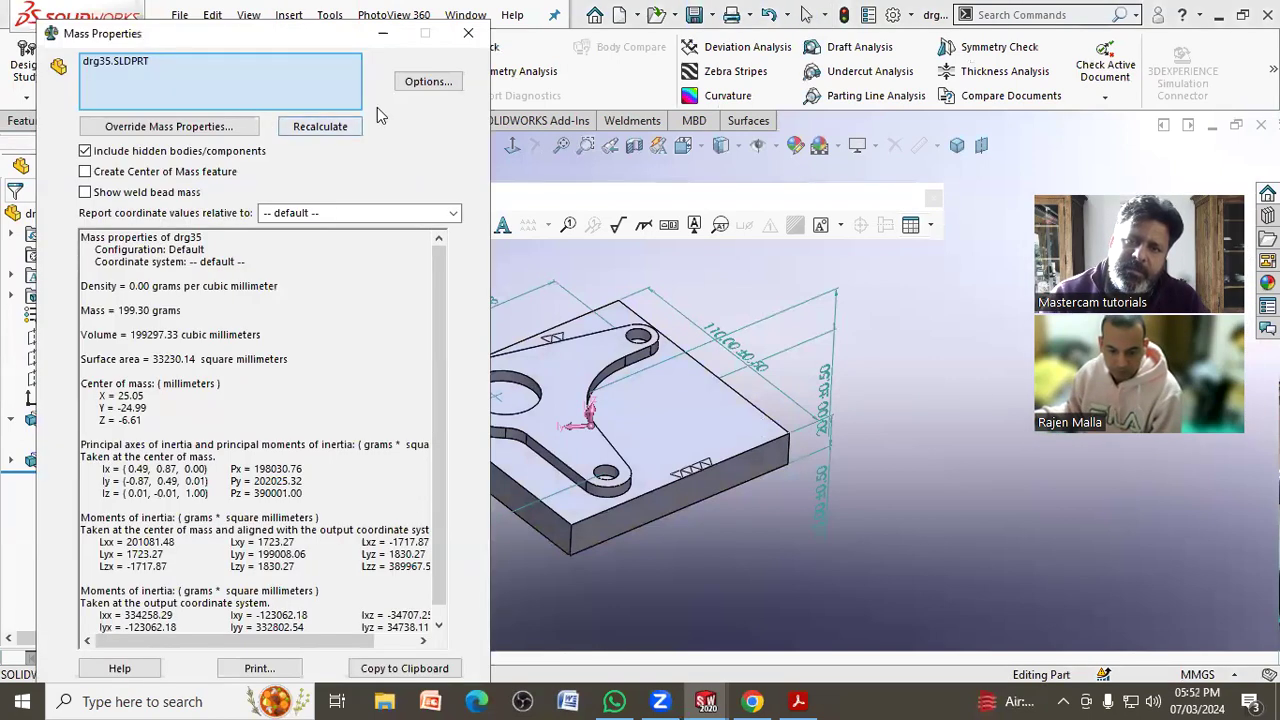
{"action": "left_click", "coordinate": [427, 84]}
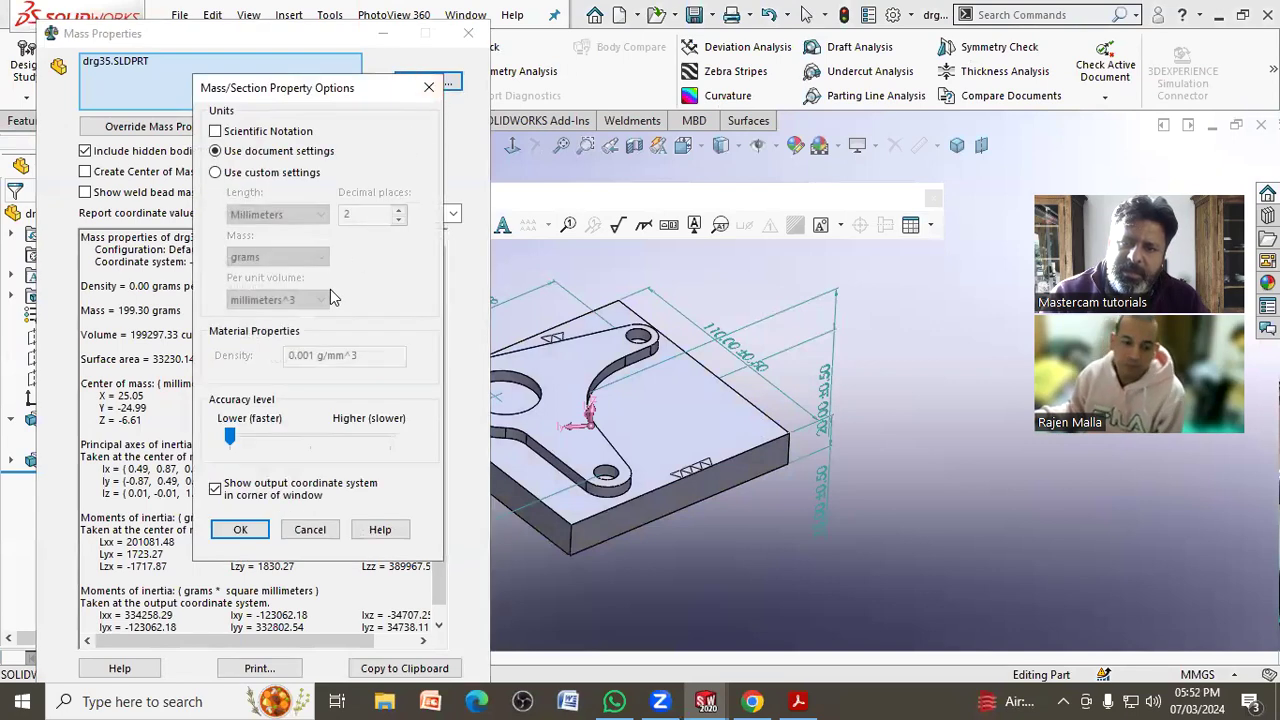
{"action": "left_click", "coordinate": [216, 172]}
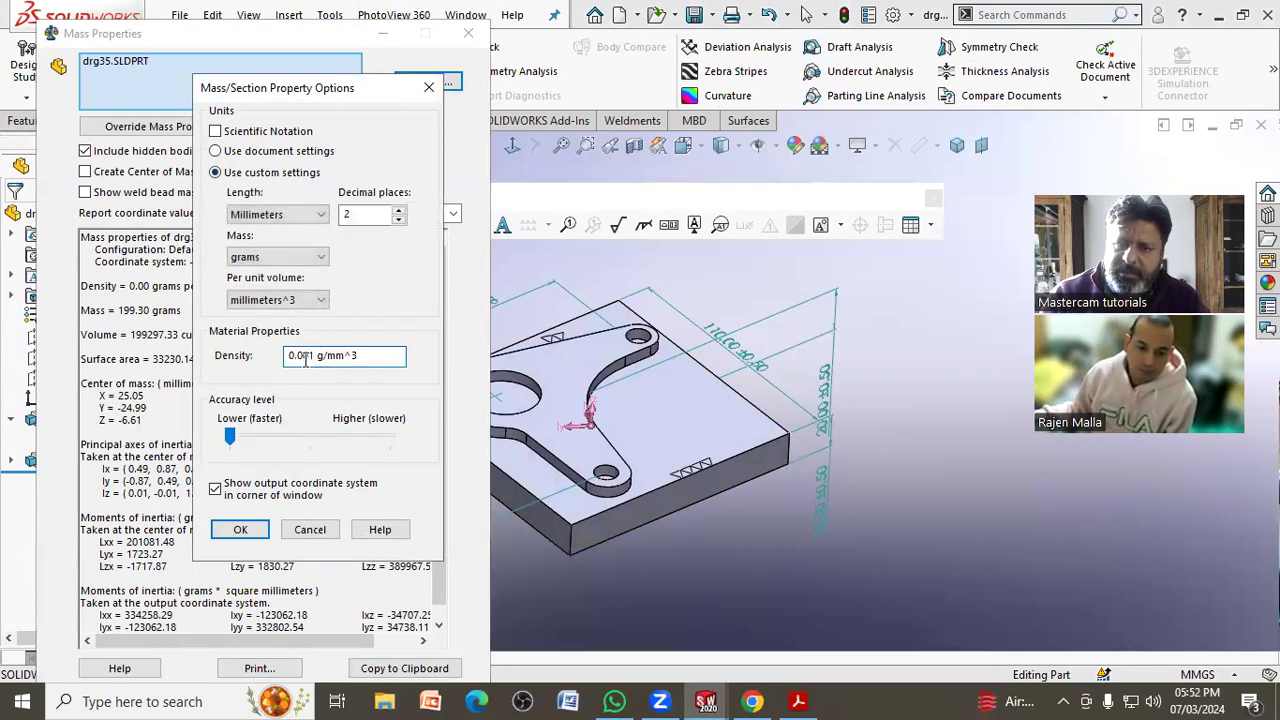
{"action": "left_click", "coordinate": [757, 697]}
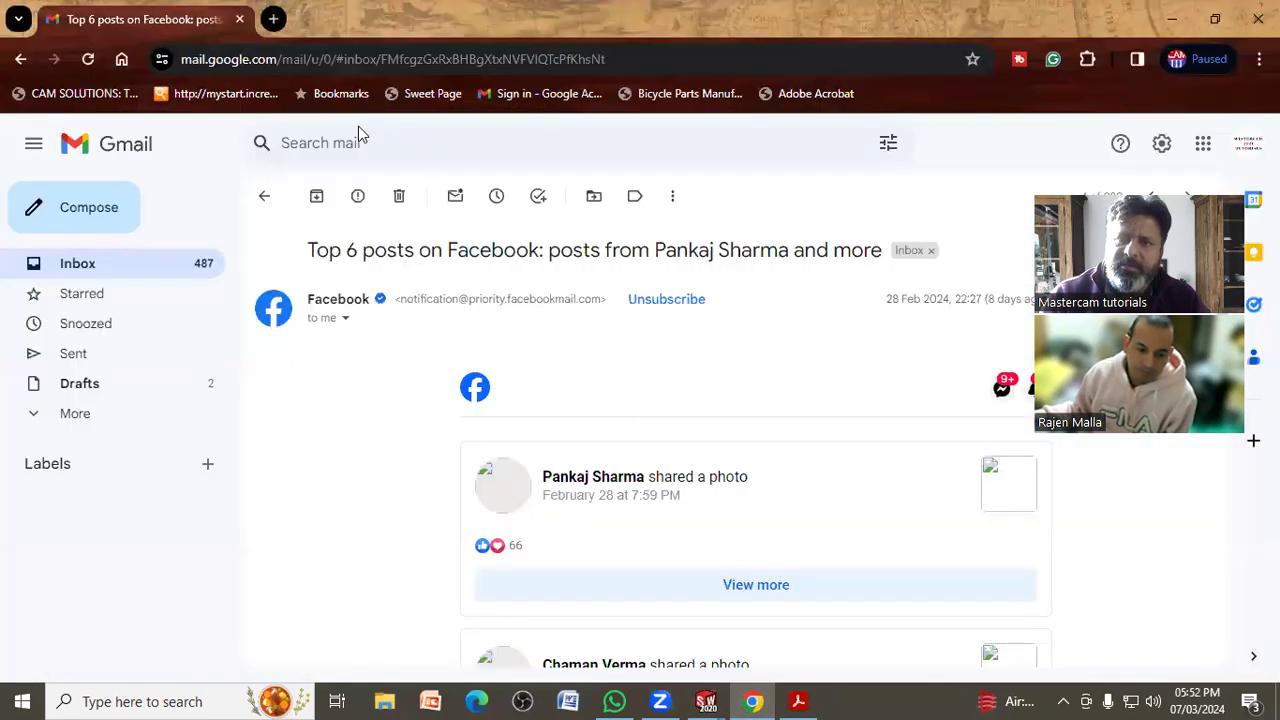
- Search Google for 'carbon density' and copy the 2.2 g/cm³ value
{"action": "left_click", "coordinate": [273, 19]}
{"action": "left_click", "coordinate": [499, 413]}
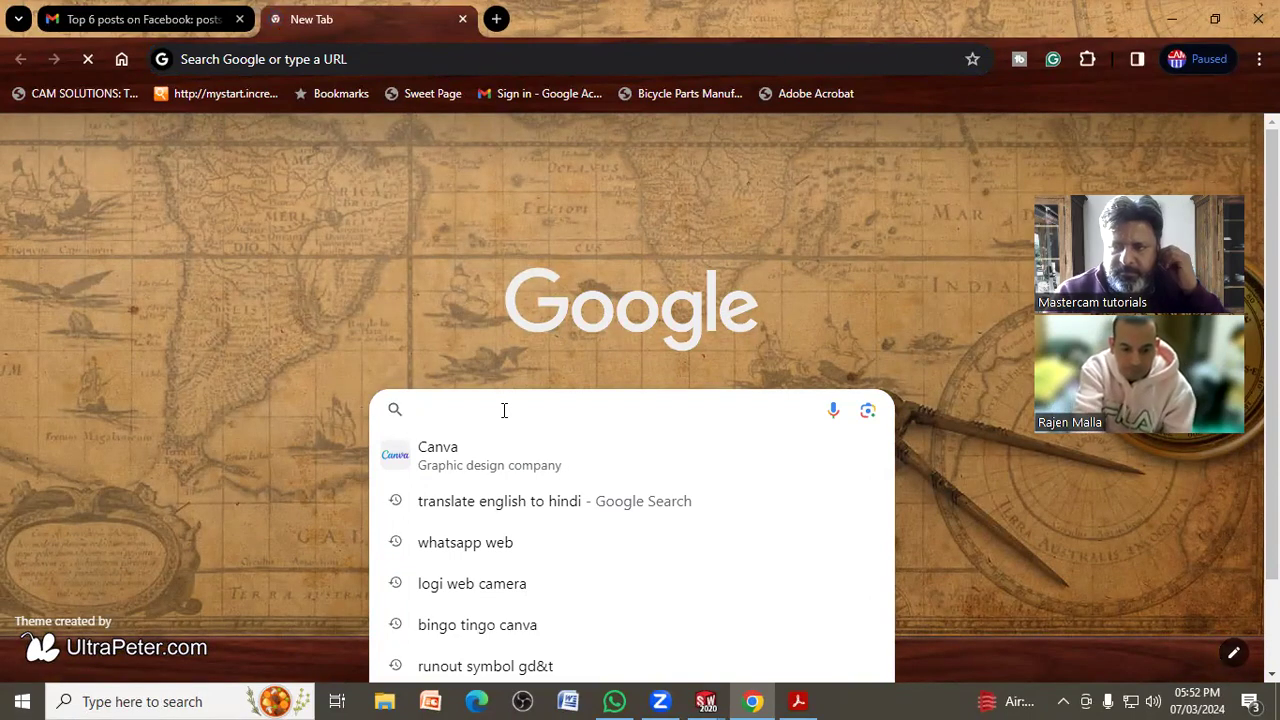
{"action": "type", "text": "ca"}
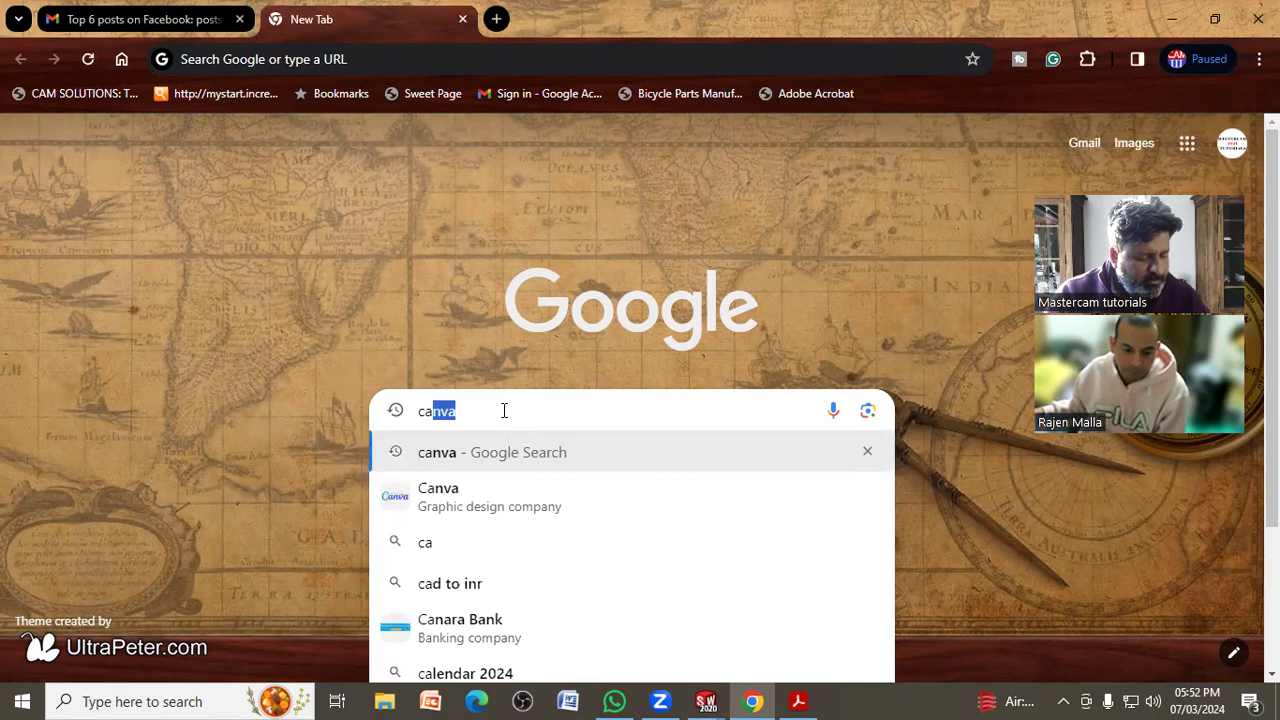
{"action": "type", "text": "rbon density"}
{"action": "key", "text": "Return"}
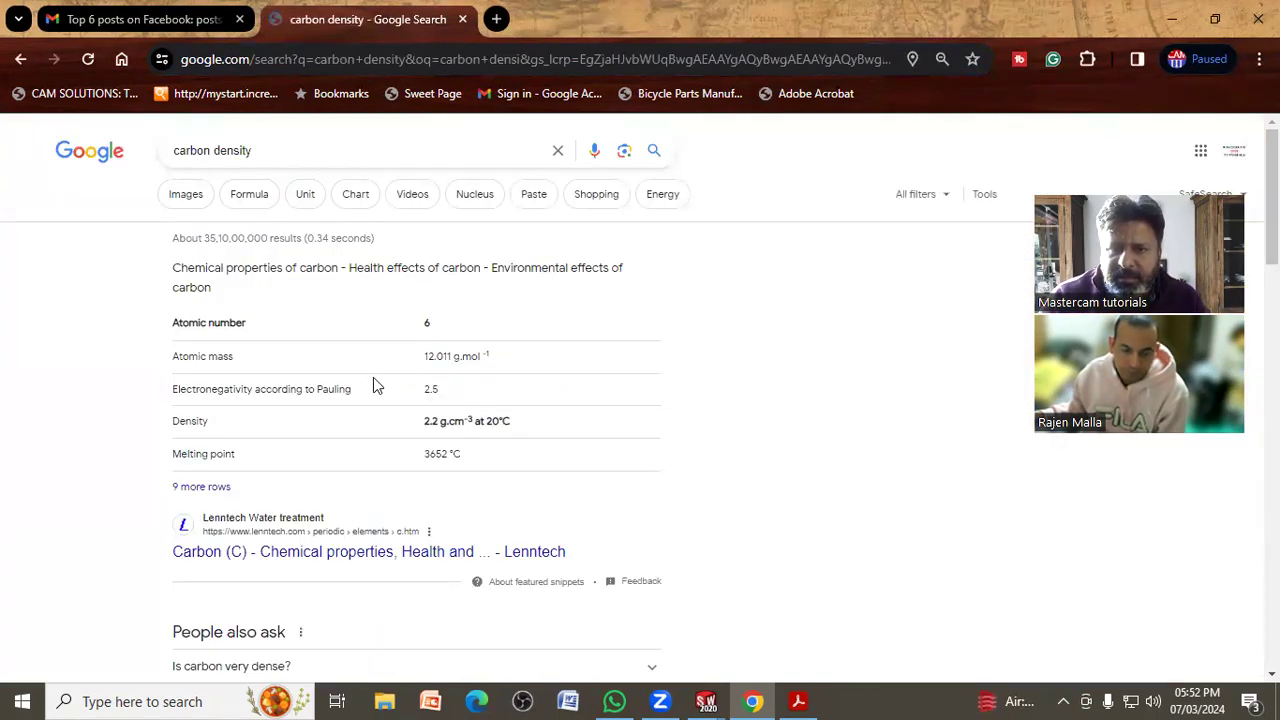
{"action": "double_click", "coordinate": [430, 421]}
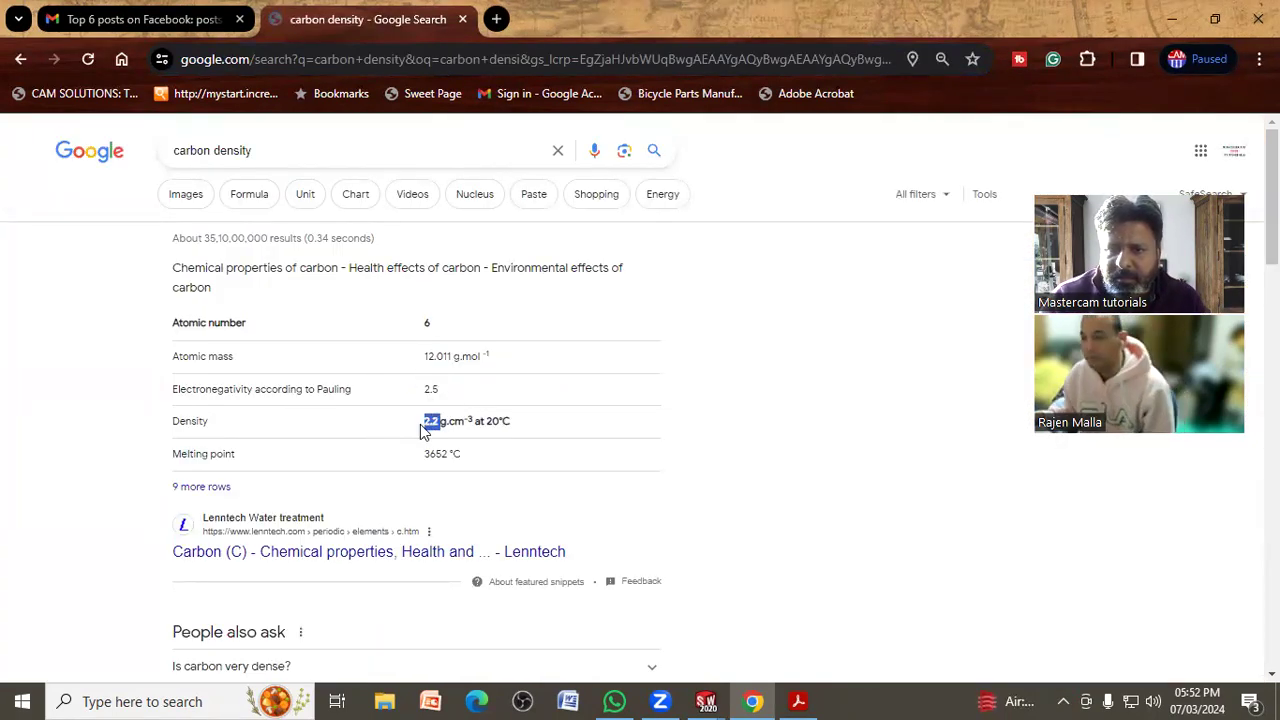
{"action": "right_click", "coordinate": [430, 421]}
{"action": "left_click", "coordinate": [452, 443]}
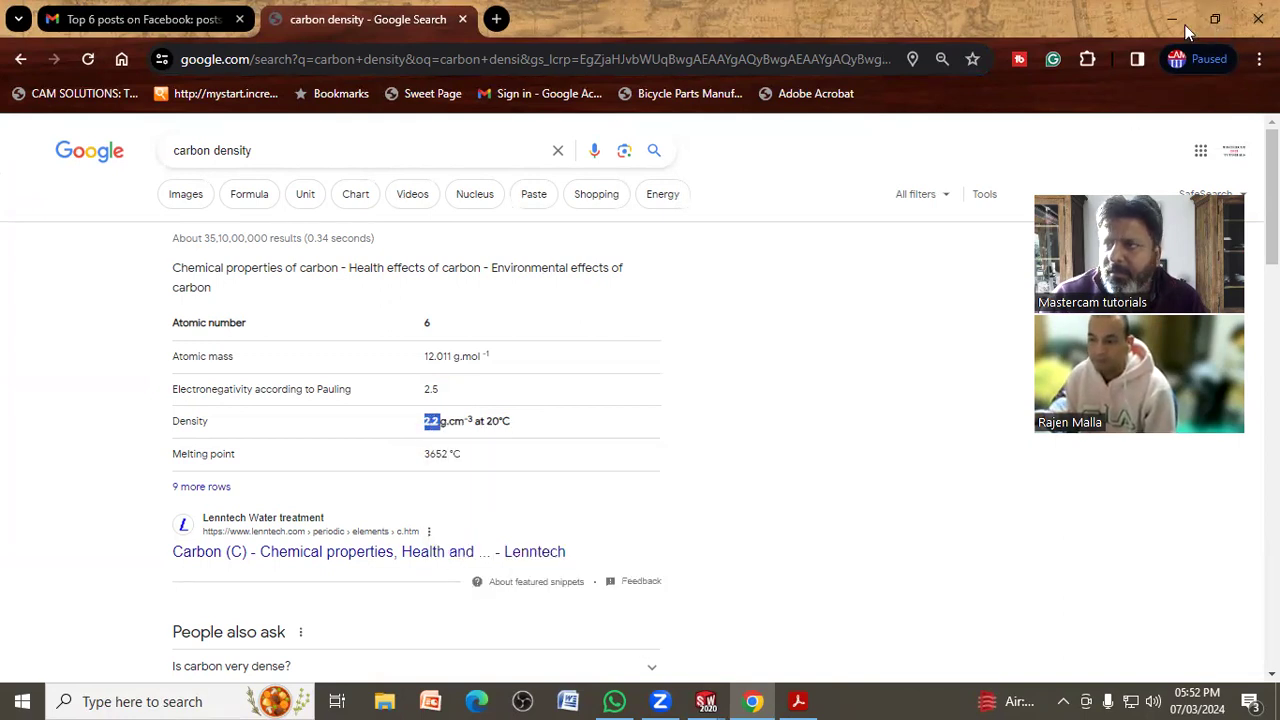
{"action": "left_click", "coordinate": [1172, 18]}
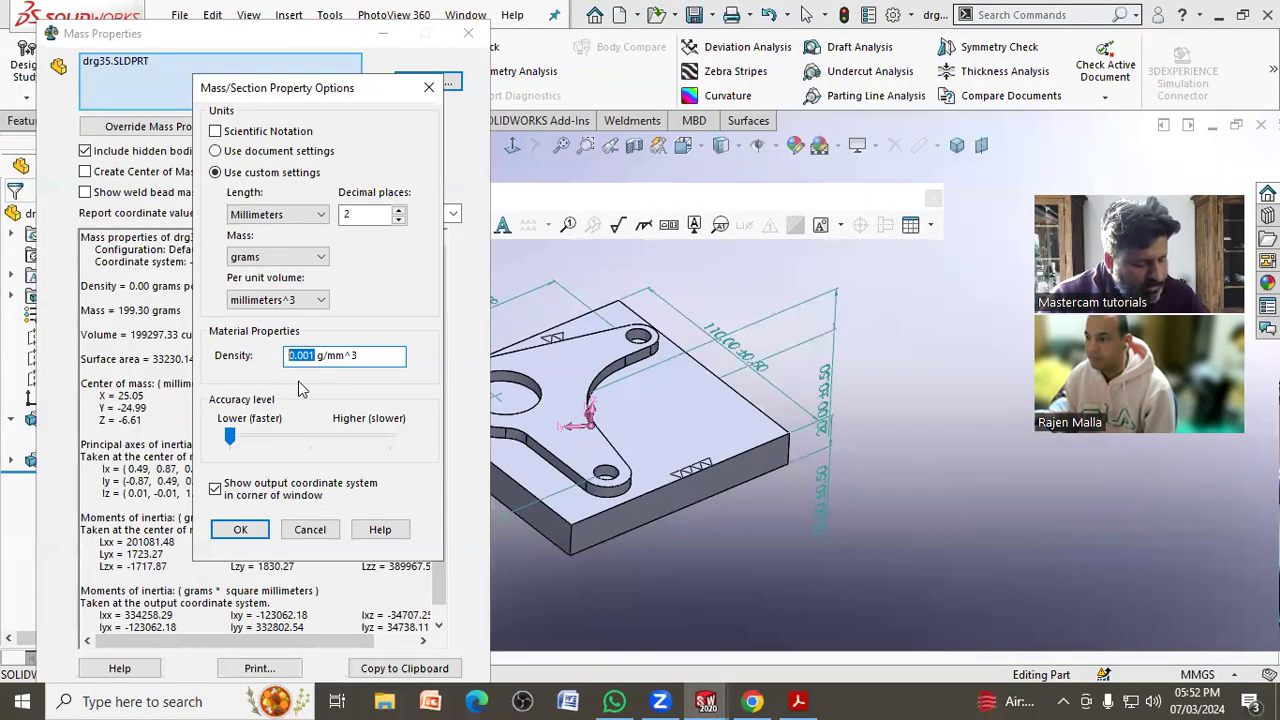
- Apply the pasted 2.2 density to get a 438454.12-gram mass, then return to the carbon density results
{"action": "key", "text": "ctrl+v"}
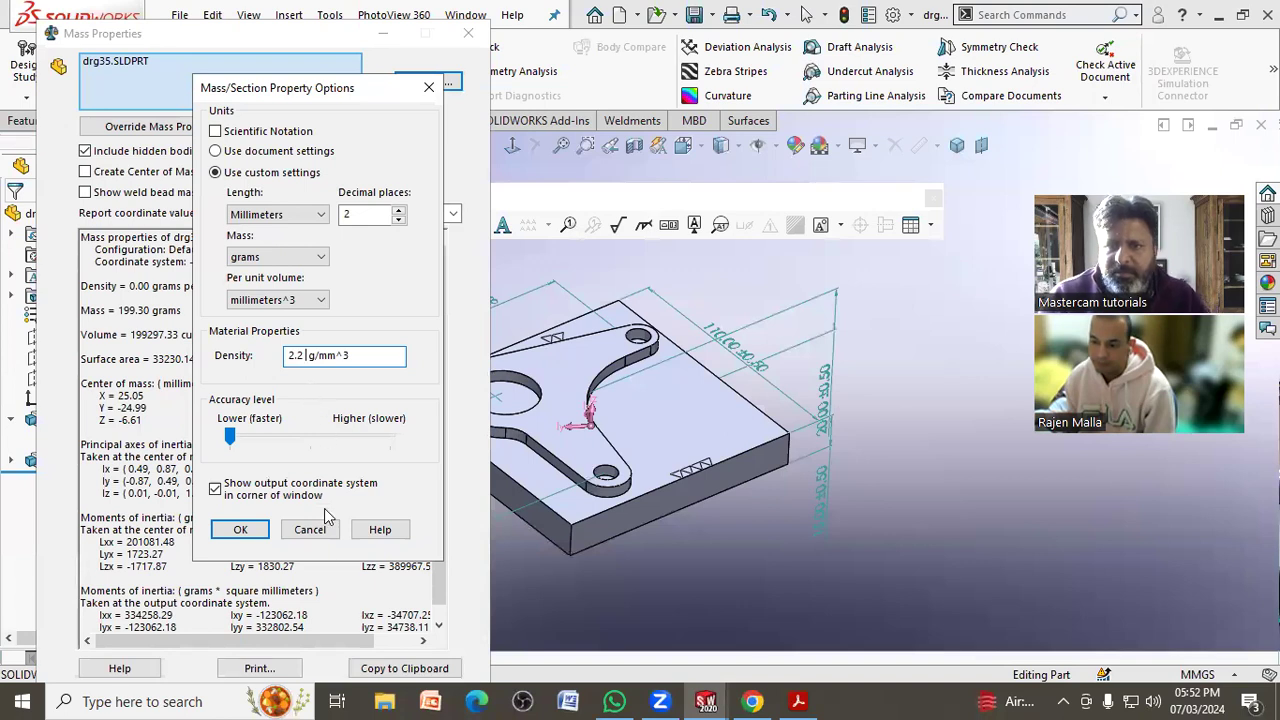
{"action": "left_click", "coordinate": [242, 528]}
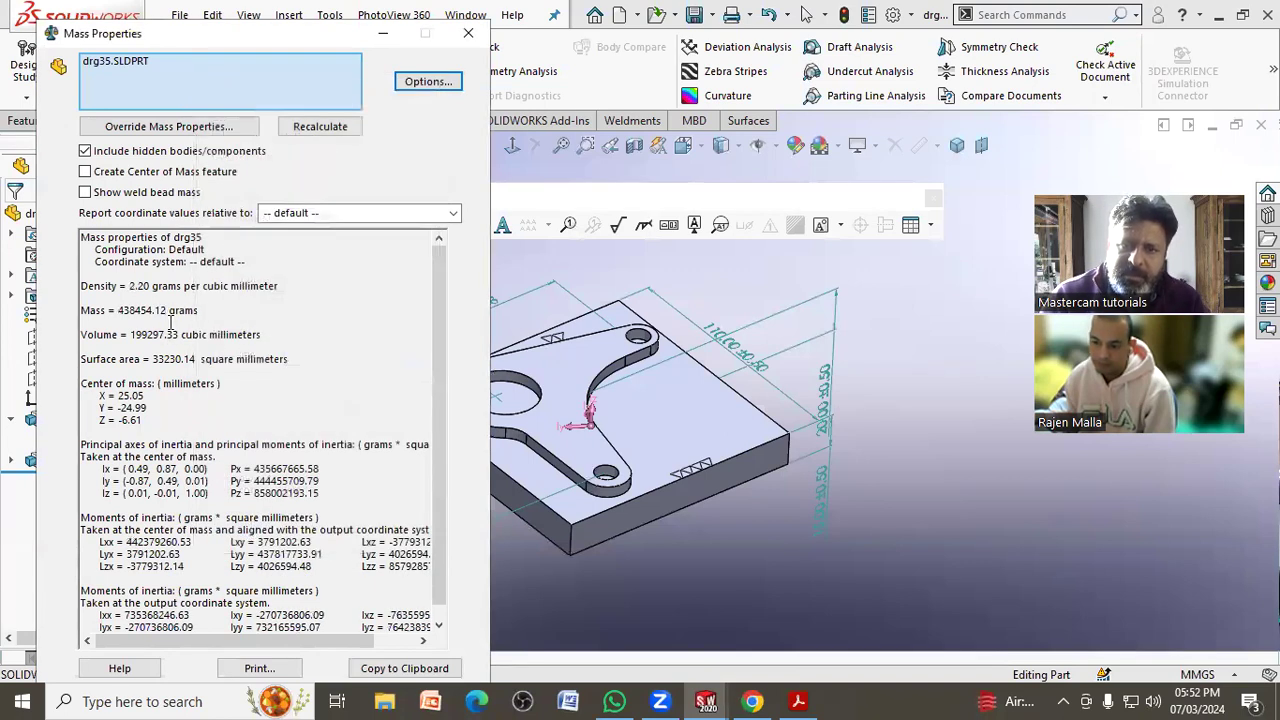
{"action": "left_click_drag", "start_coordinate": [217, 306], "coordinate": [116, 313]}
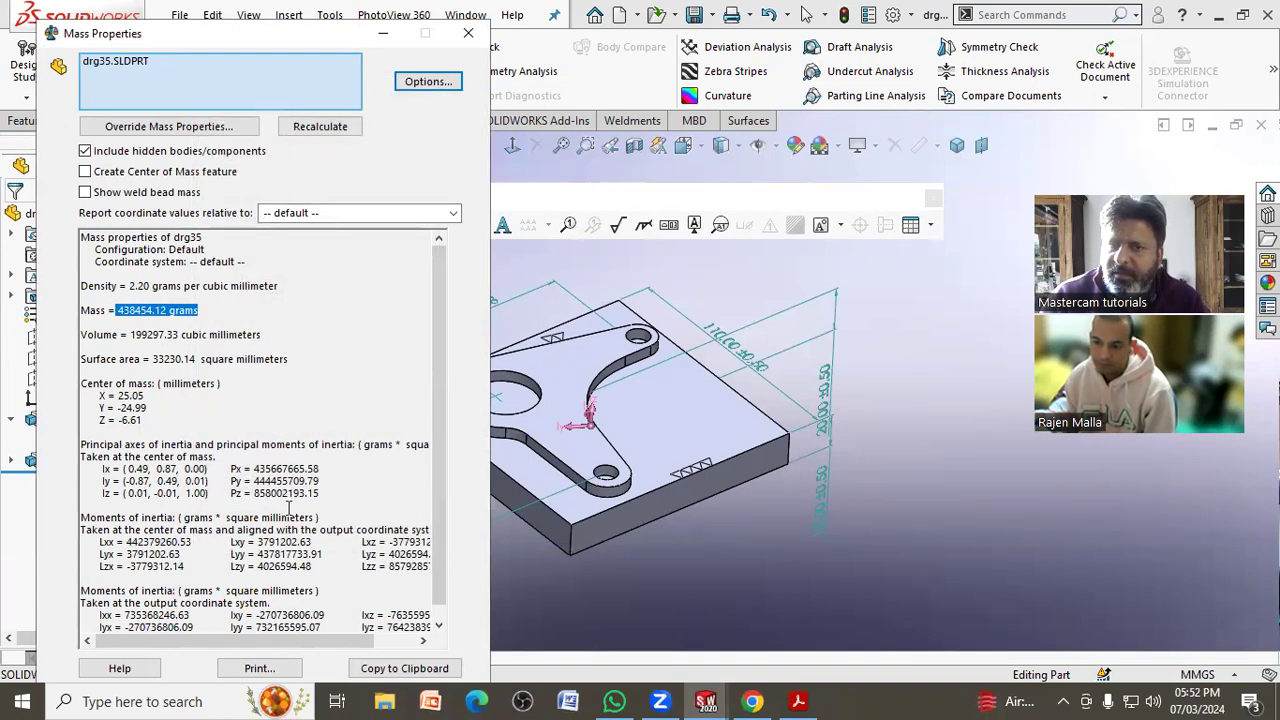
{"action": "left_click", "coordinate": [752, 701]}
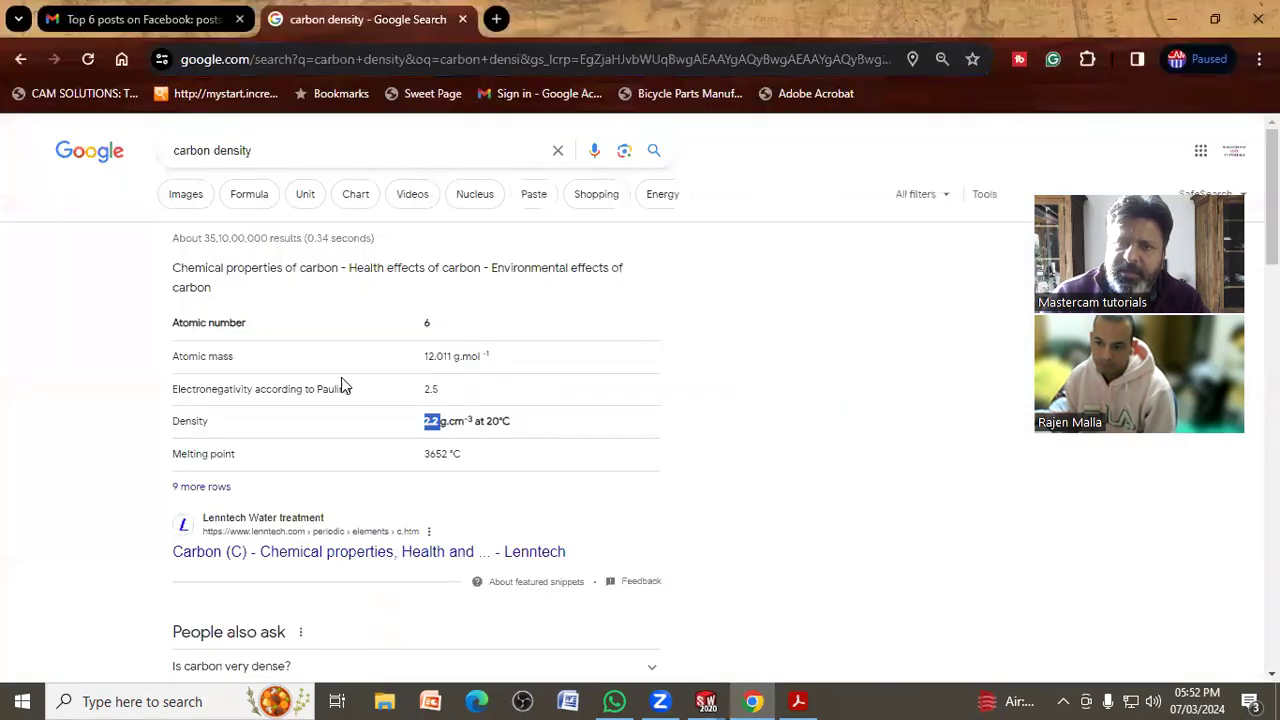
- Search Google for 'tungstun carbide density'
{"action": "key", "text": "ctrl+a"}
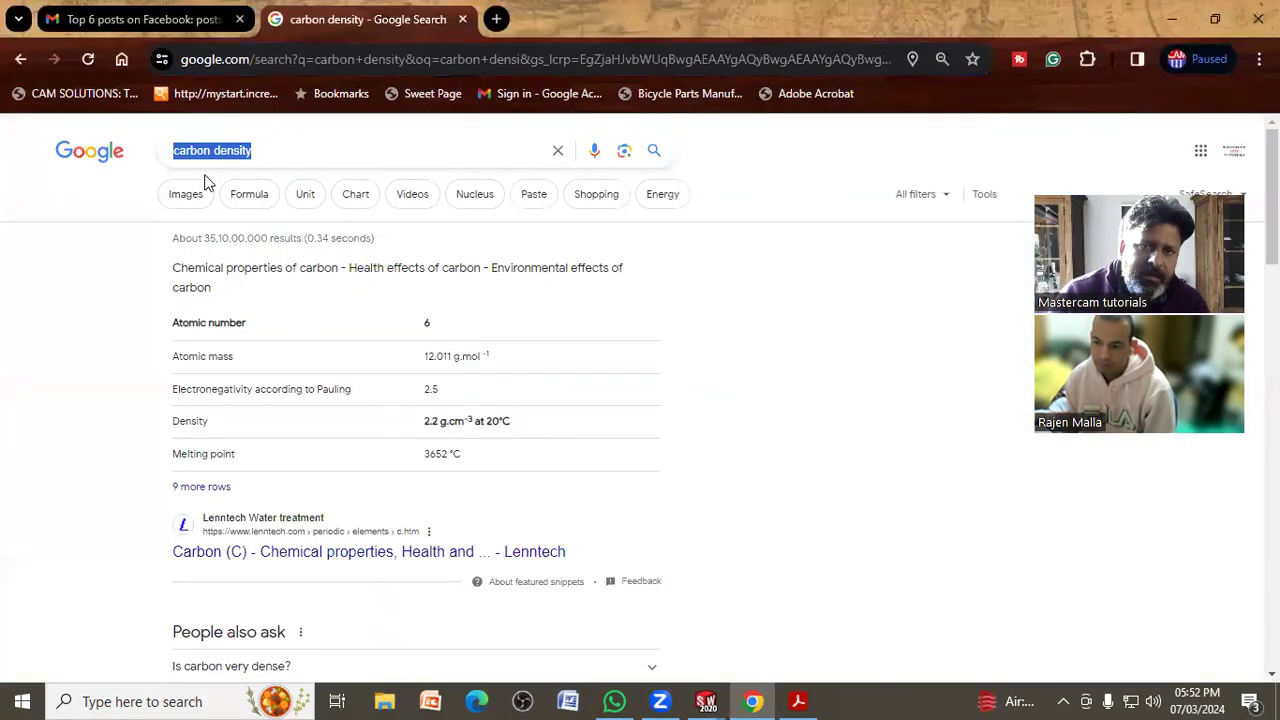
{"action": "type", "text": "tun"}
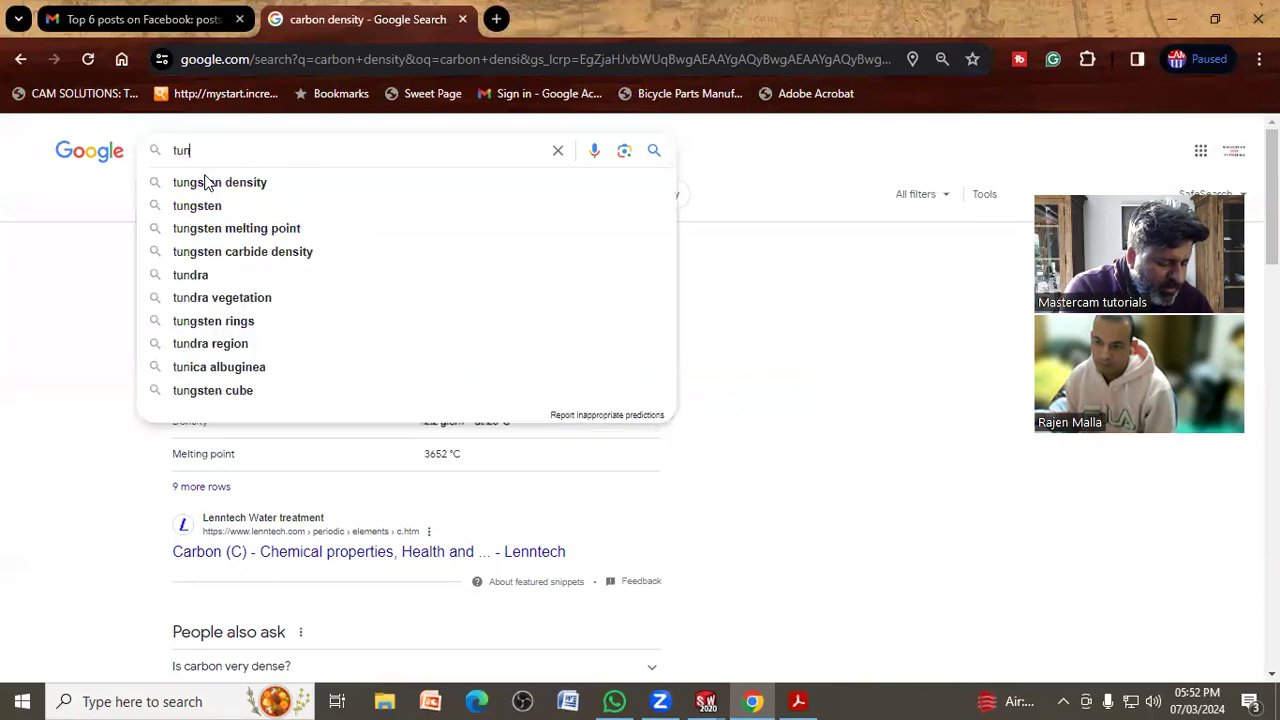
{"action": "type", "text": "gstun carbide"}
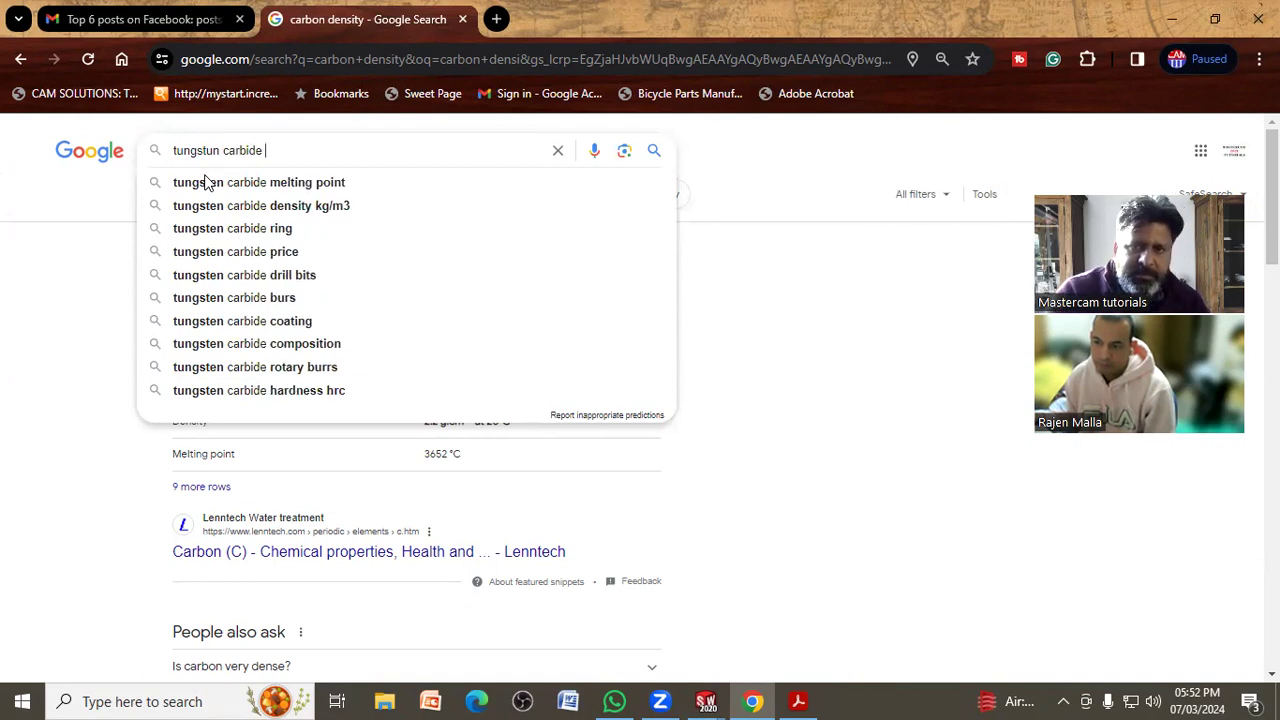
{"action": "type", "text": "density"}
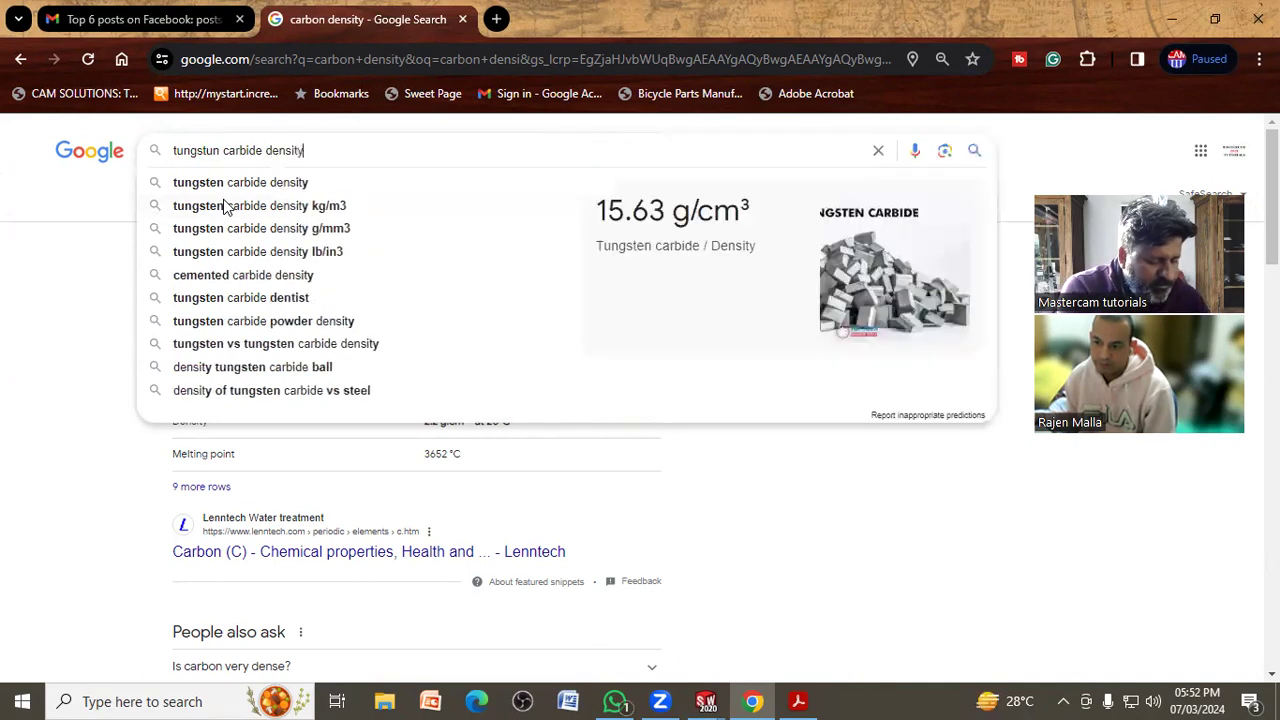
{"action": "key", "text": "Return"}
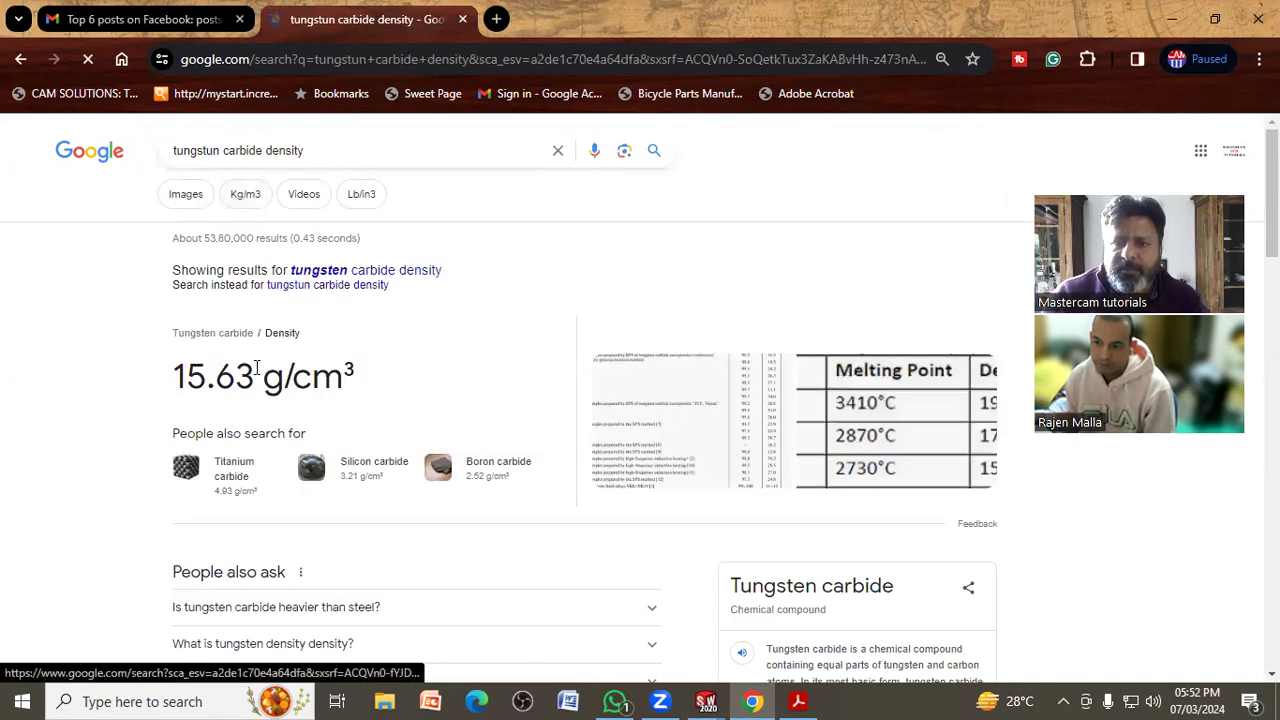
- Copy the 15.63 g/cm³ tungsten carbide density from the results
{"action": "left_click_drag", "start_coordinate": [256, 377], "coordinate": [184, 378]}
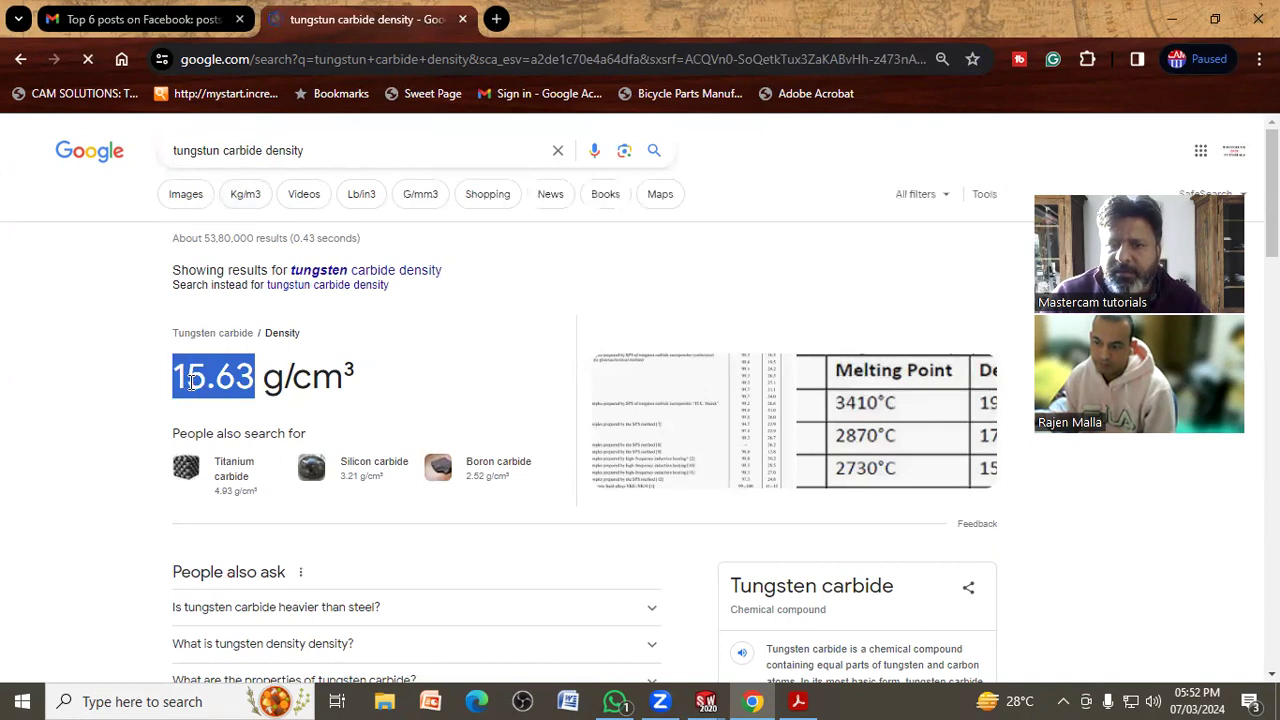
{"action": "right_click", "coordinate": [192, 383]}
{"action": "left_click", "coordinate": [205, 403]}
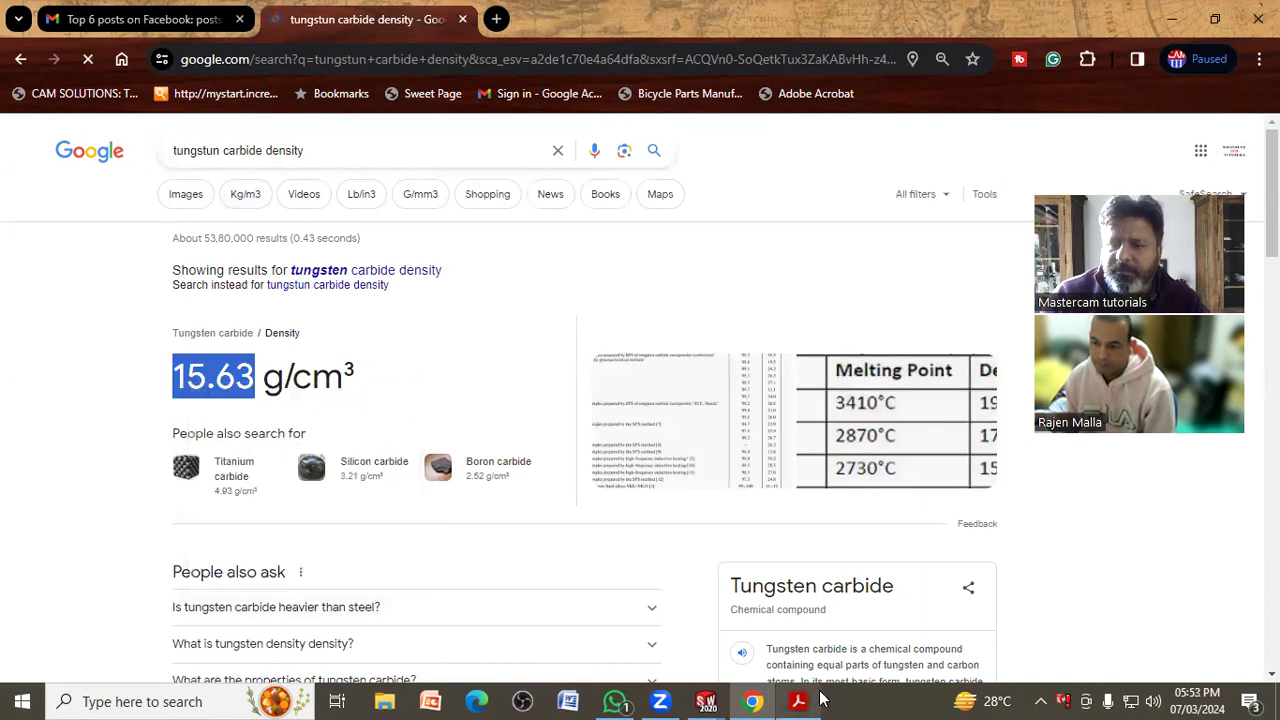
{"action": "left_click", "coordinate": [706, 701]}
{"action": "mouse_move", "coordinate": [706, 701]}
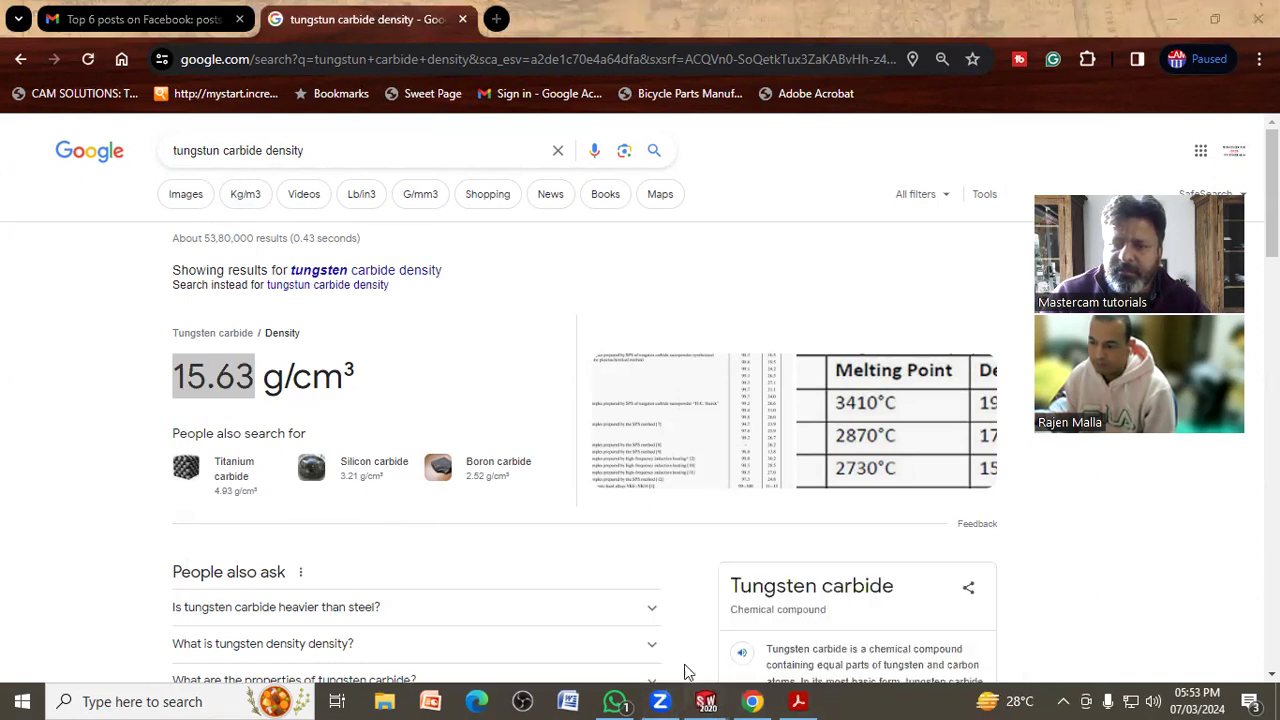
- Set density 15.63 and mass units to kilograms, giving 3115.02 kg, then close Mass Properties
{"action": "left_click", "coordinate": [708, 640]}
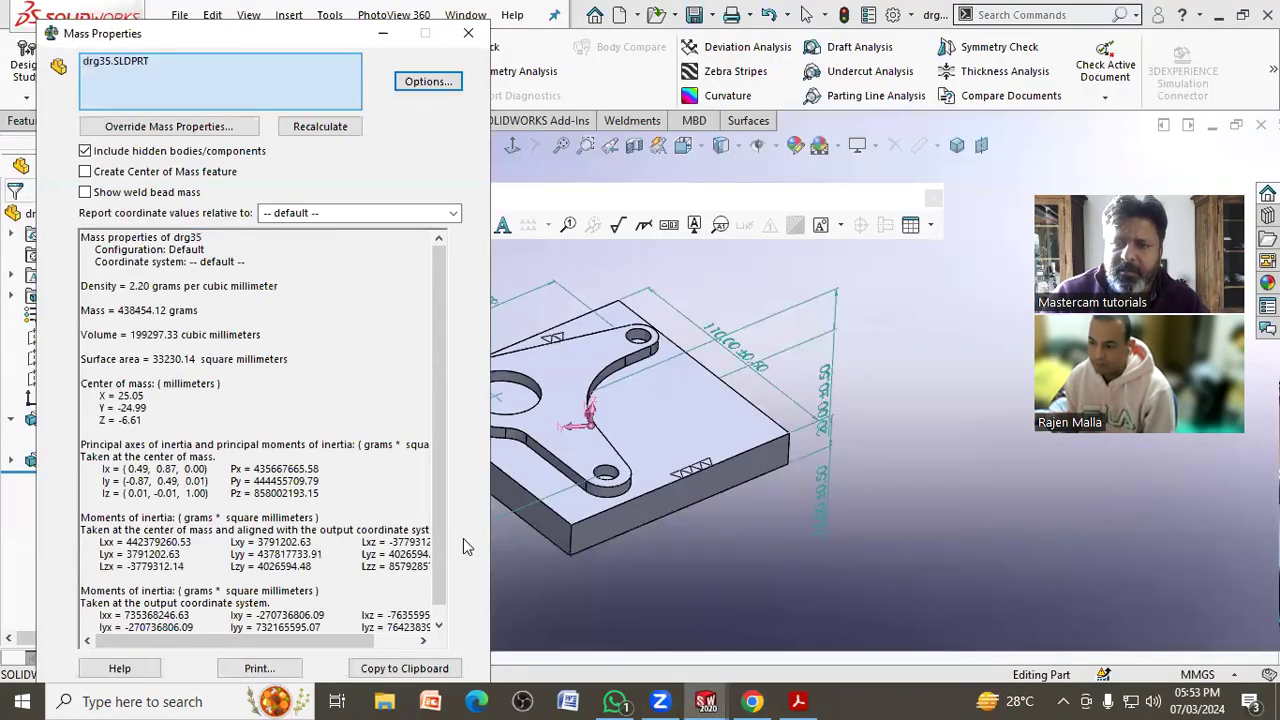
{"action": "left_click", "coordinate": [428, 81]}
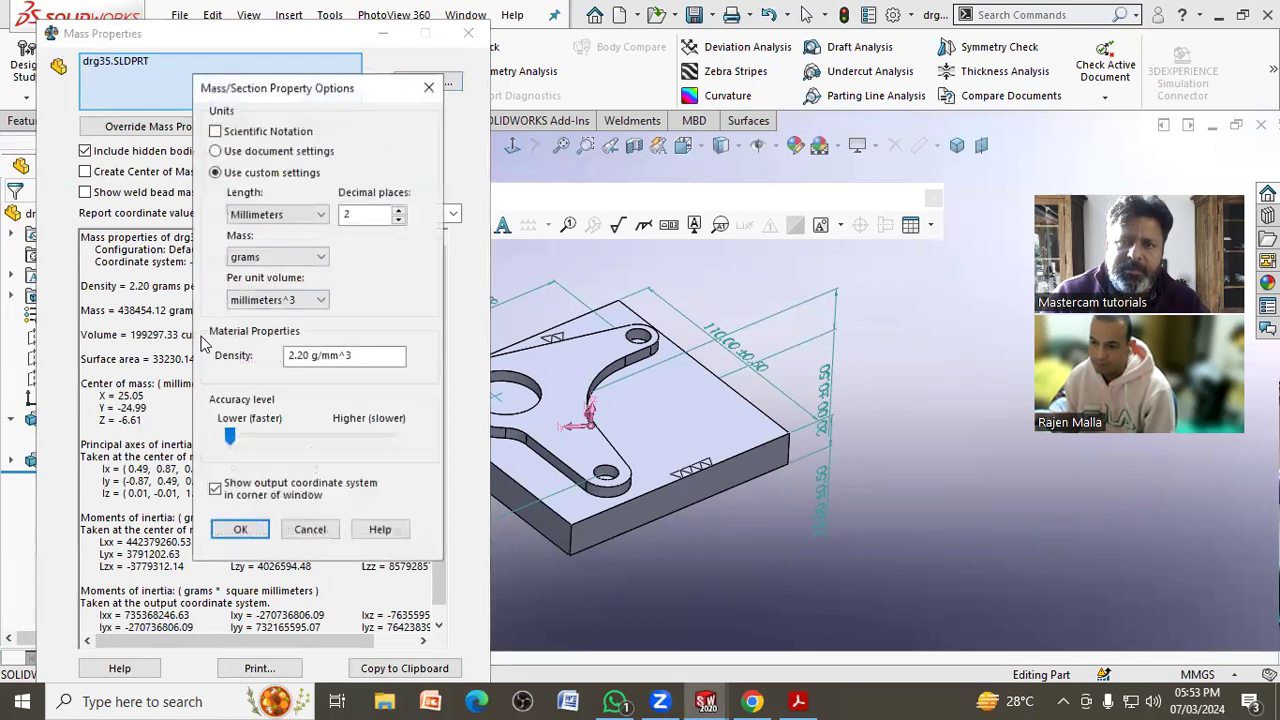
{"action": "left_click", "coordinate": [307, 357]}
{"action": "left_click_drag", "start_coordinate": [307, 357], "coordinate": [266, 358]}
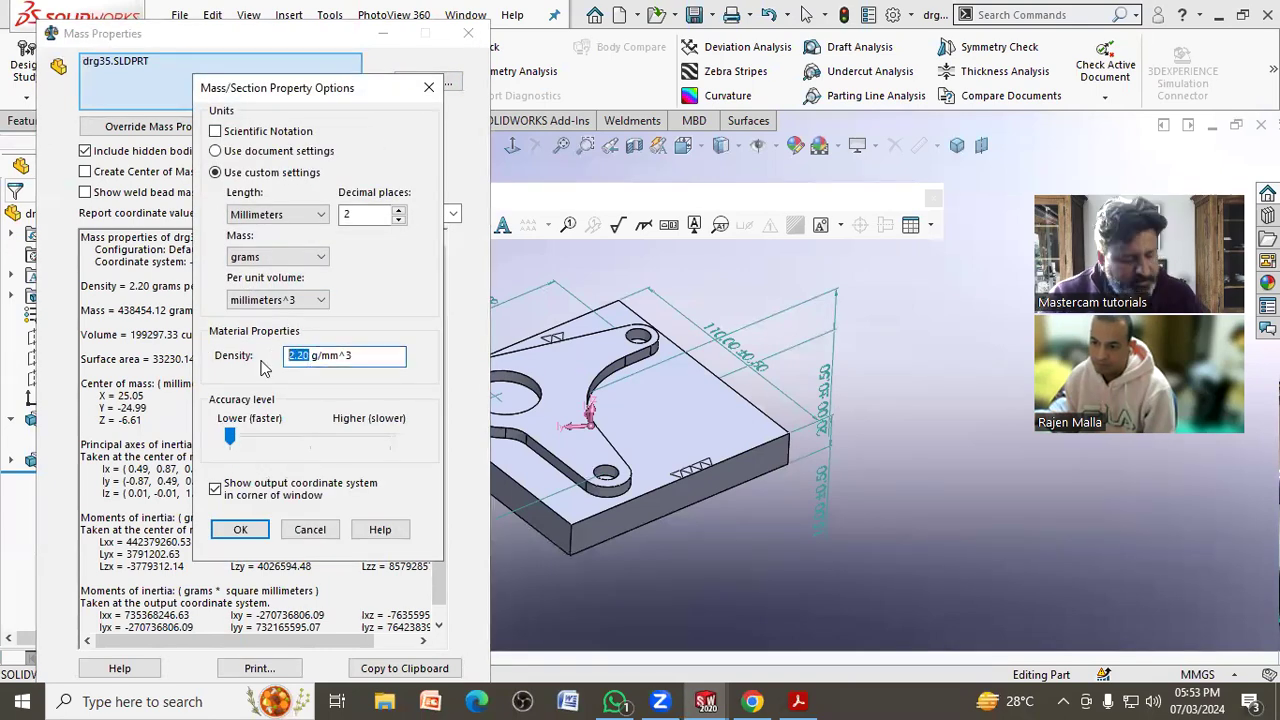
{"action": "type", "text": "15.63"}
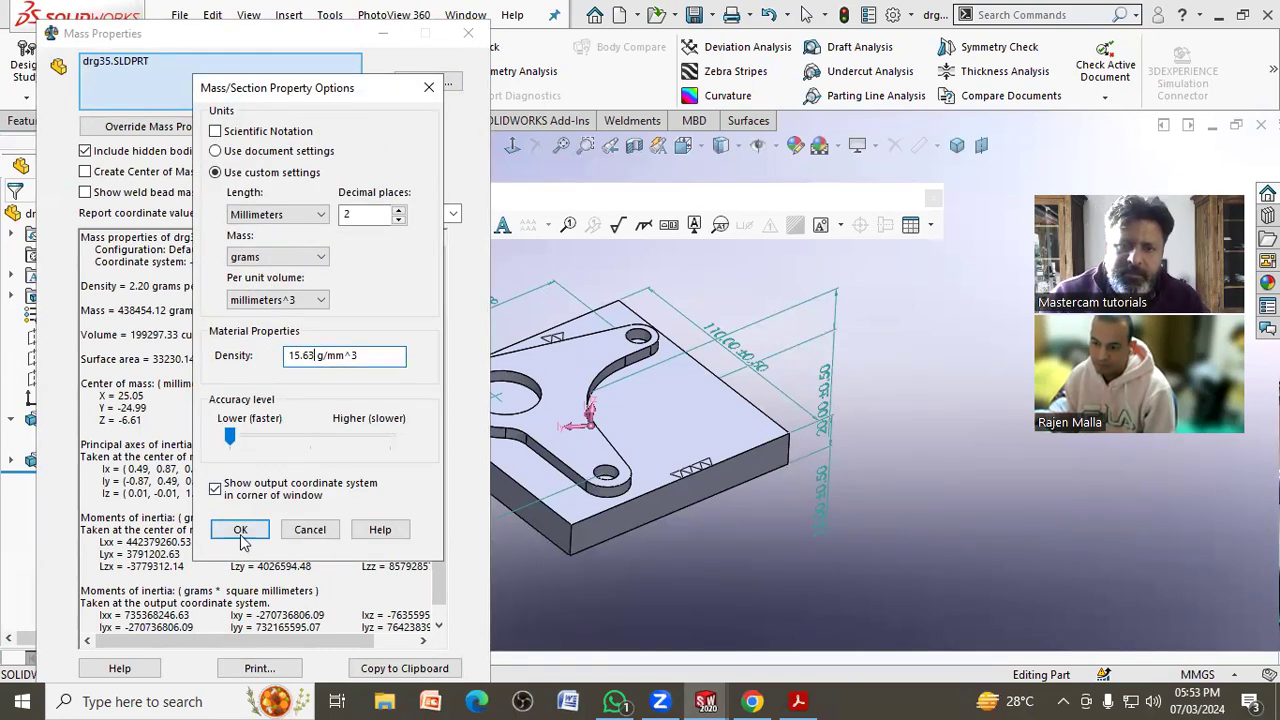
{"action": "left_click", "coordinate": [286, 258]}
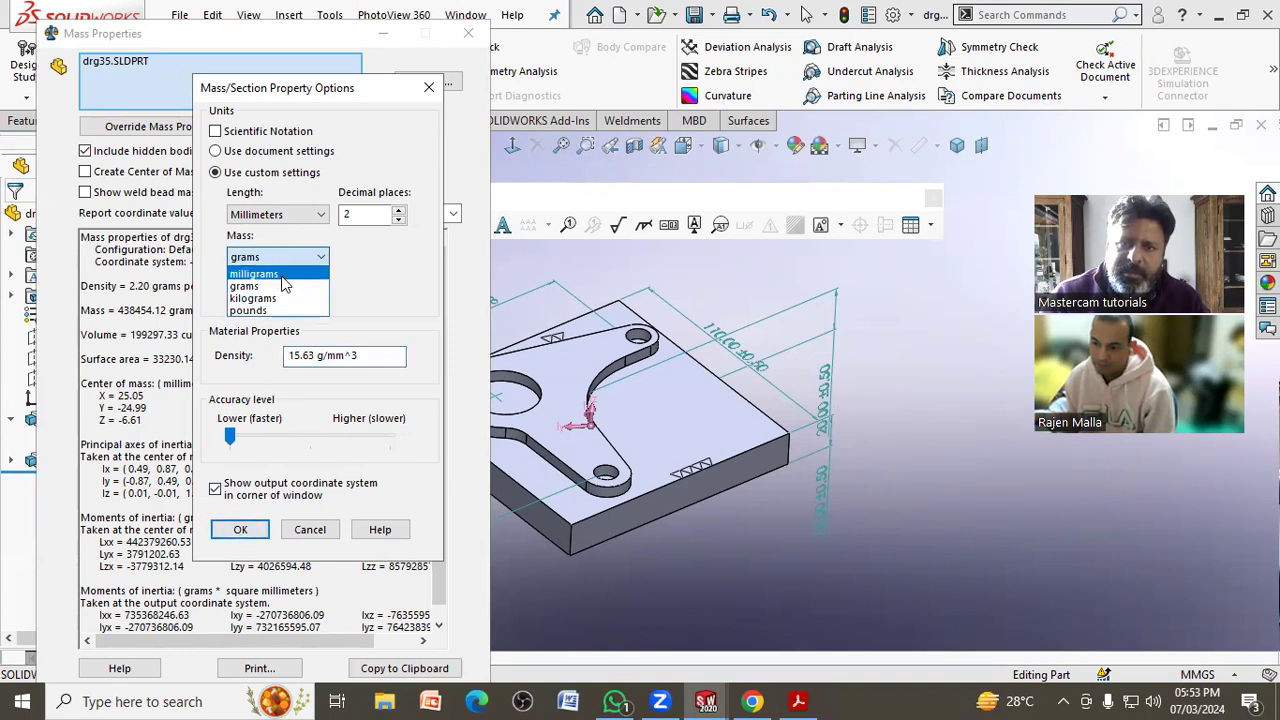
{"action": "left_click", "coordinate": [253, 298]}
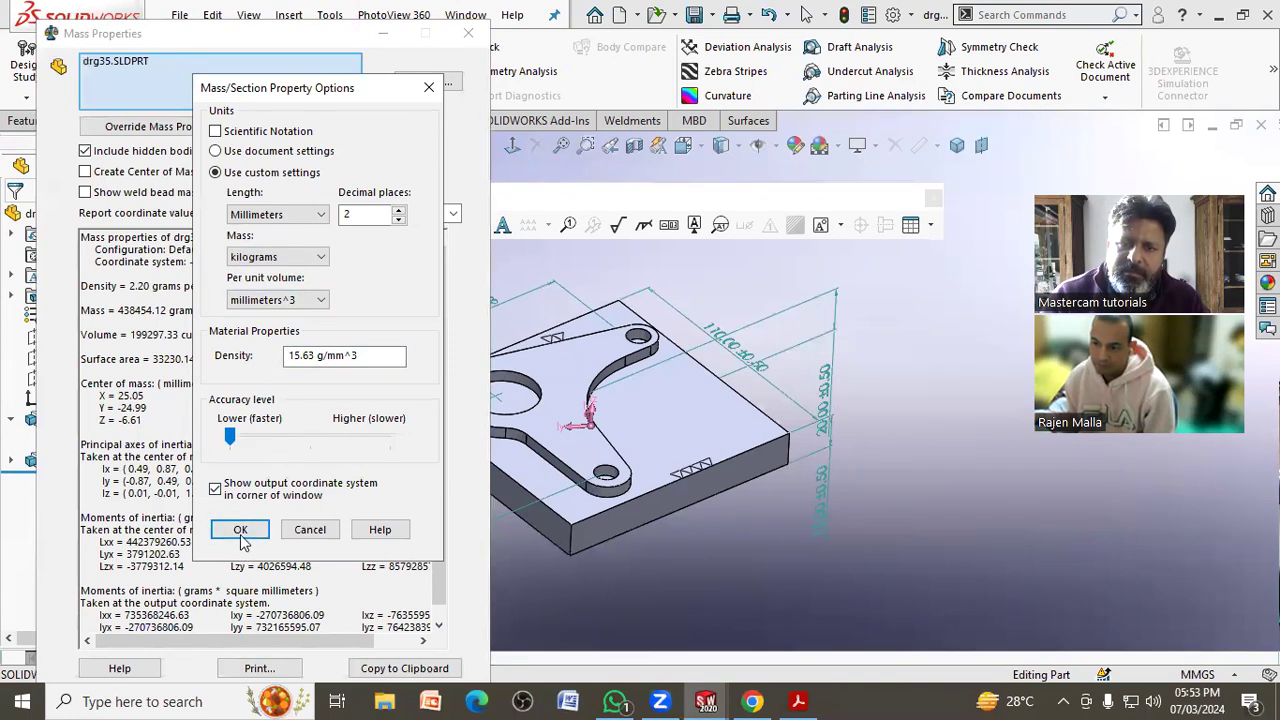
{"action": "left_click", "coordinate": [242, 530]}
{"action": "left_click_drag", "start_coordinate": [219, 310], "coordinate": [124, 308]}
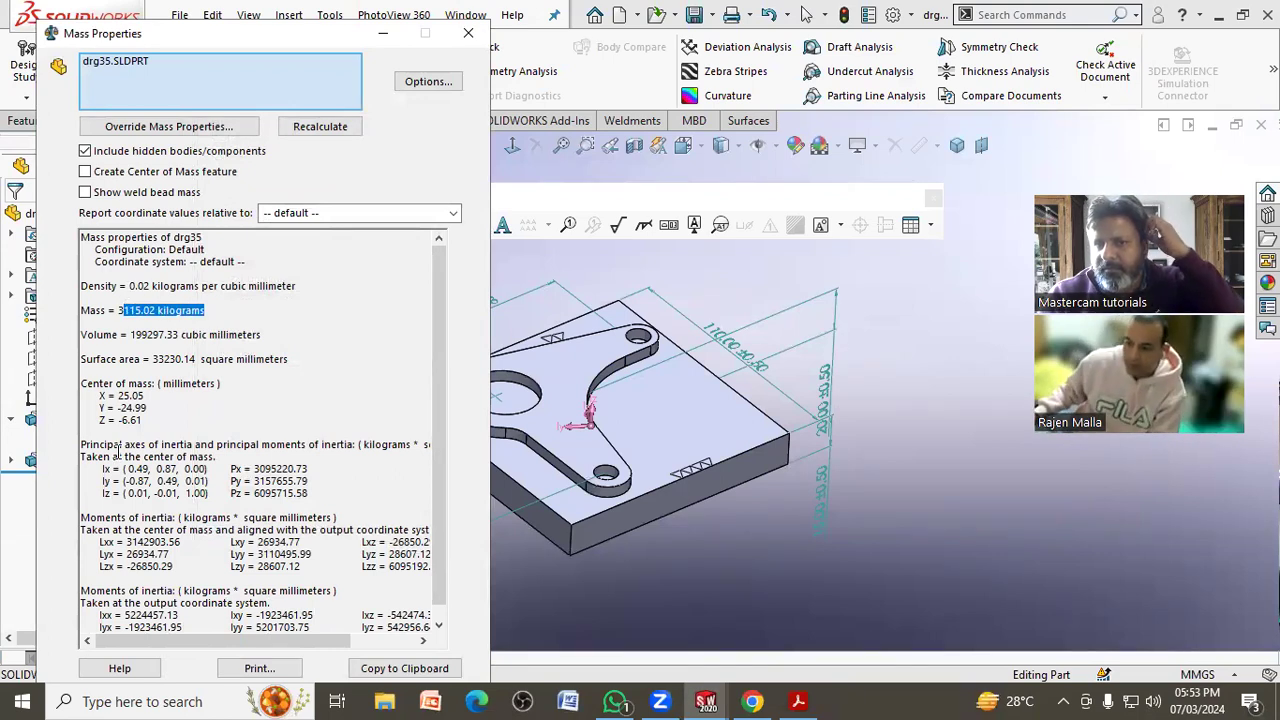
{"action": "left_click", "coordinate": [468, 33]}
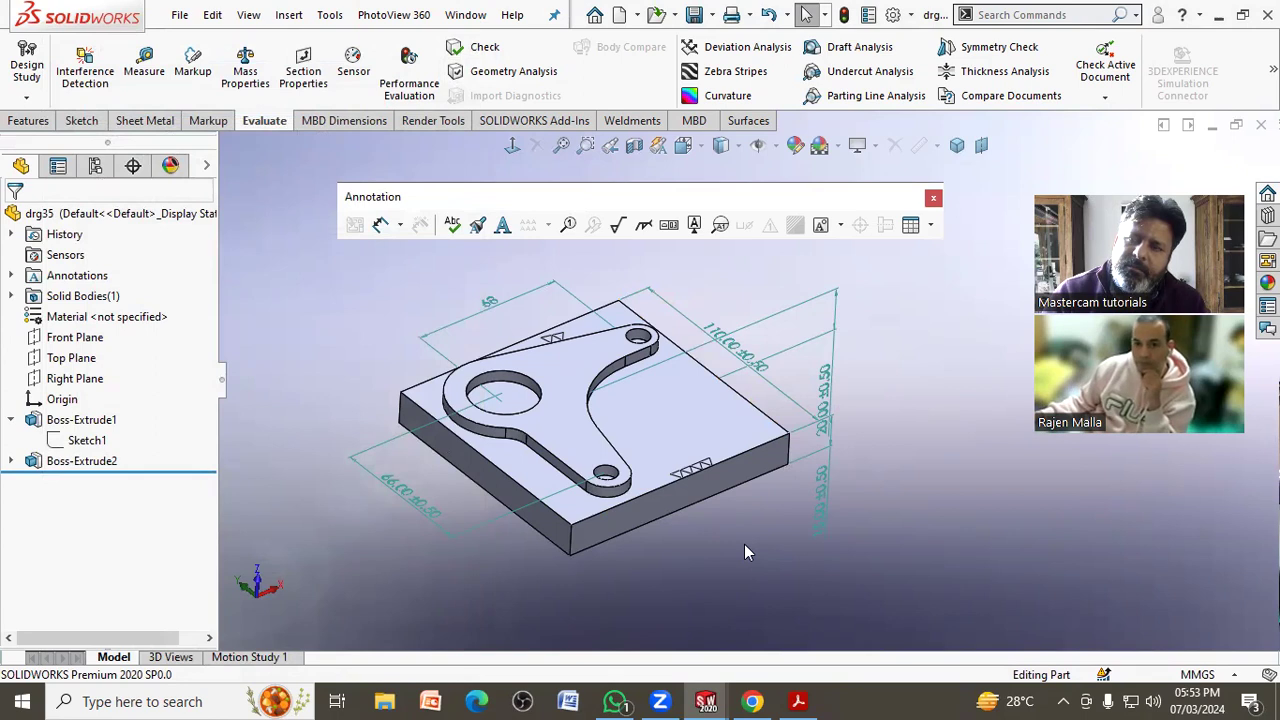
- Assign Teak from the Woods category as drg35's material, after comparing Cedar and Balsa
{"action": "scroll", "coordinate": [552, 340], "scroll_direction": "down", "scroll_amount": 1}
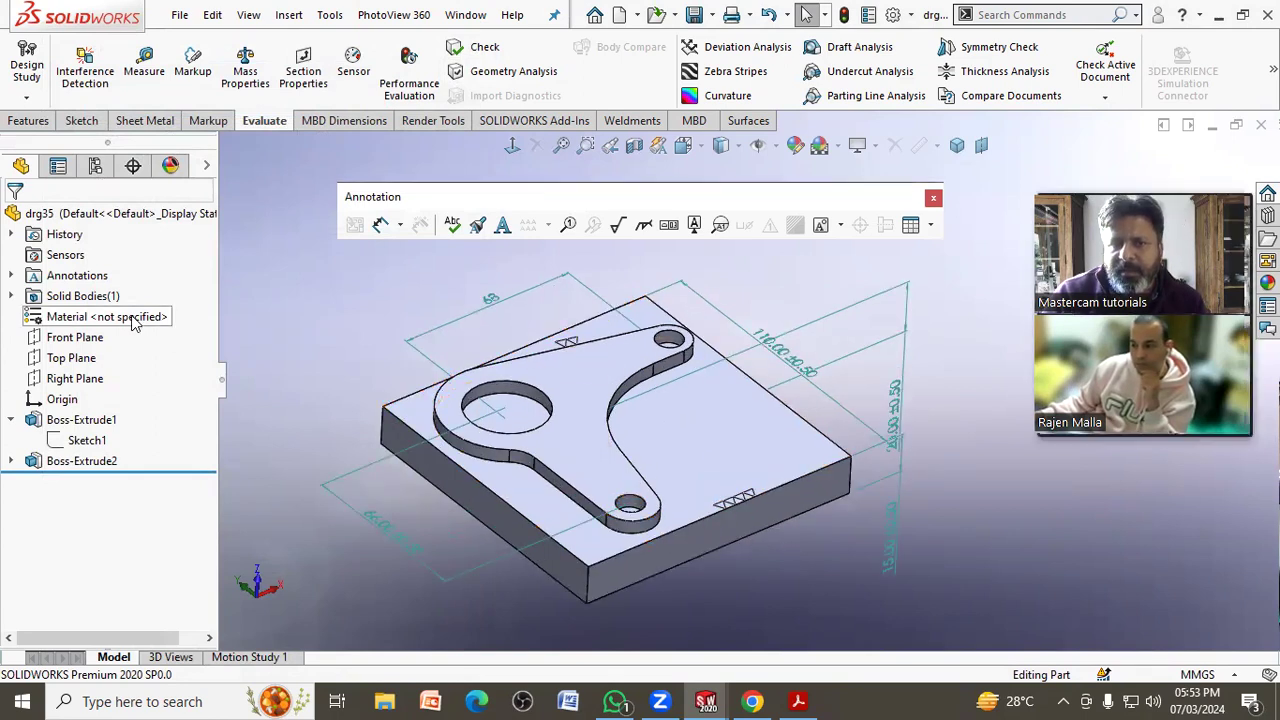
{"action": "right_click", "coordinate": [100, 316]}
{"action": "left_click", "coordinate": [202, 281]}
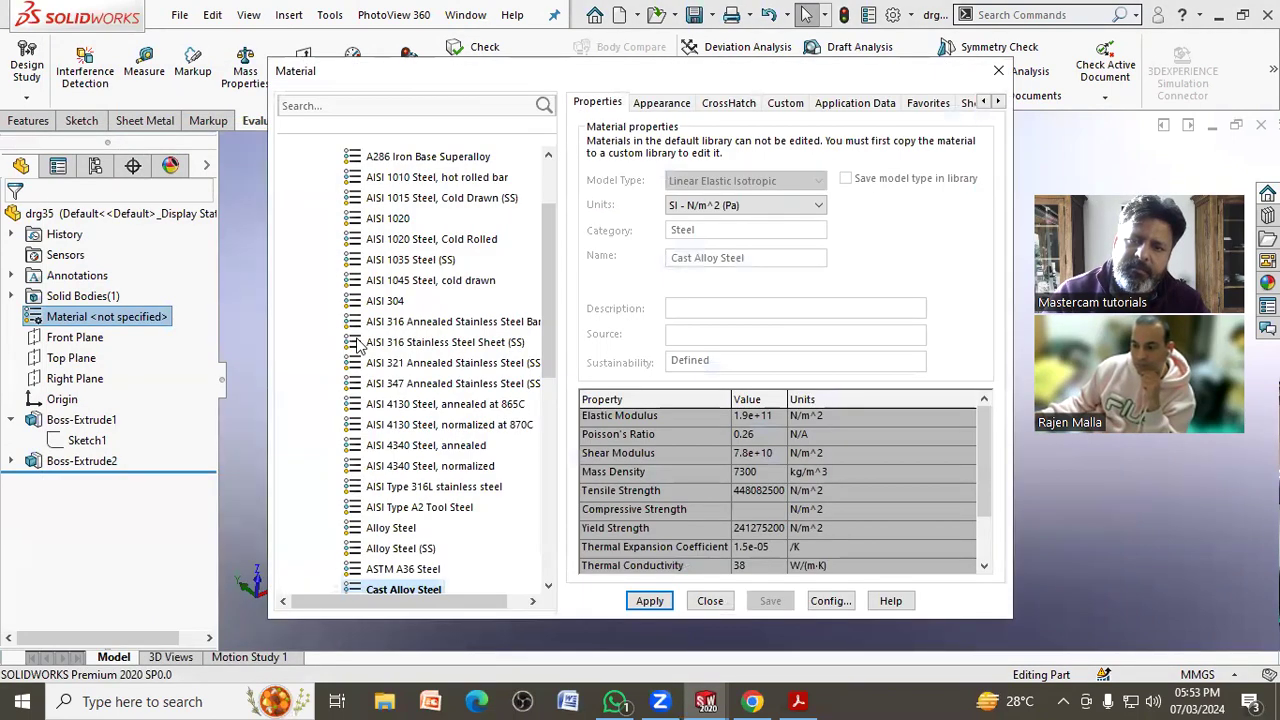
{"action": "scroll", "coordinate": [358, 345], "scroll_direction": "down", "scroll_amount": 1}
{"action": "left_click", "coordinate": [357, 530]}
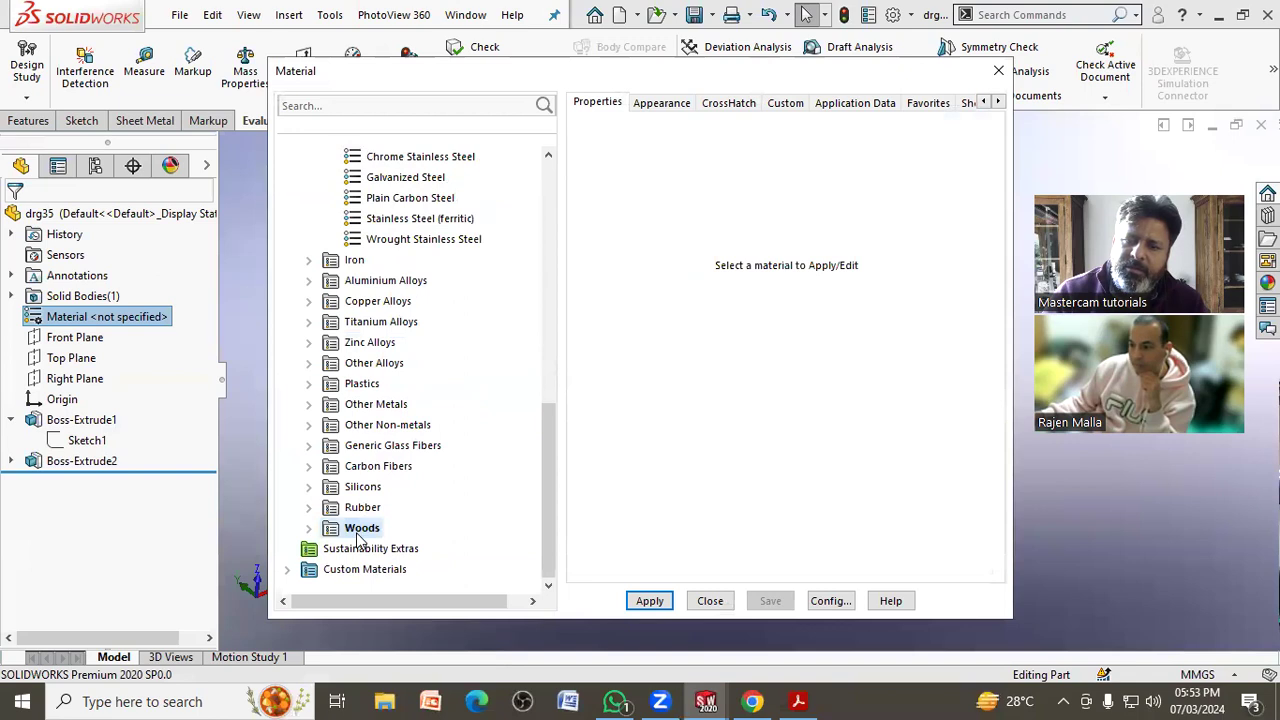
{"action": "left_click", "coordinate": [312, 530]}
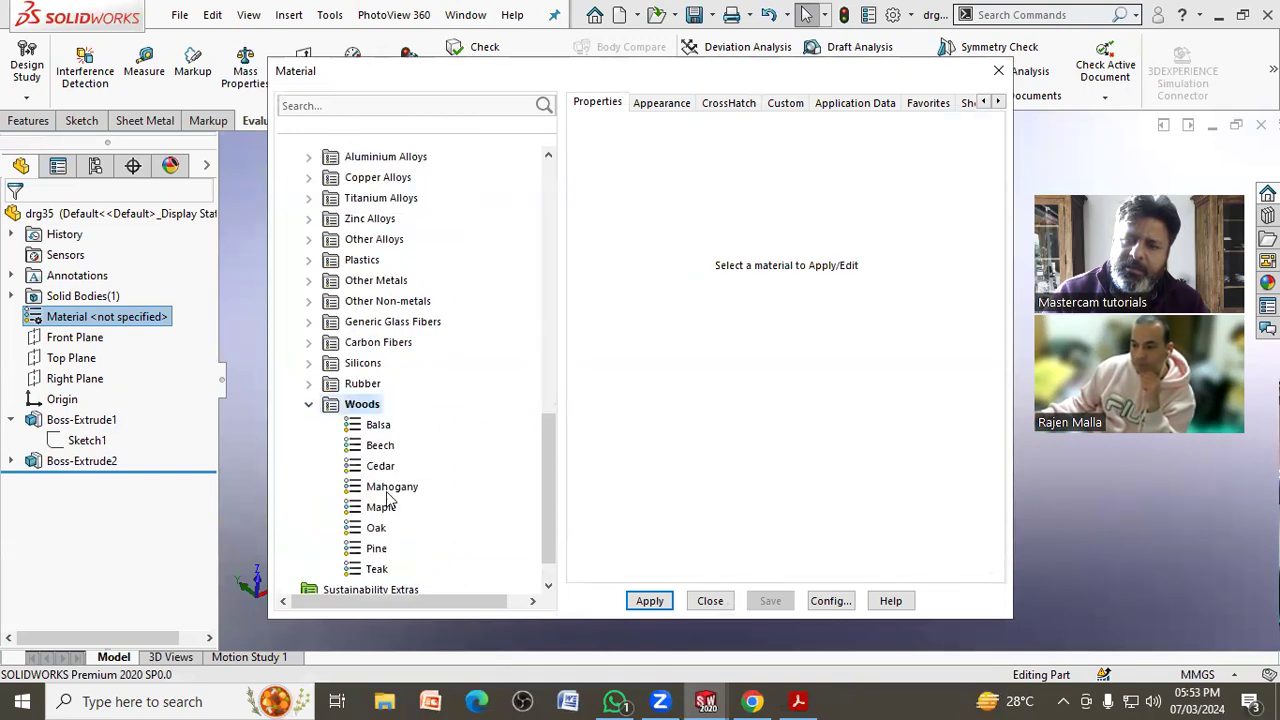
{"action": "left_click", "coordinate": [386, 468]}
{"action": "left_click", "coordinate": [379, 425]}
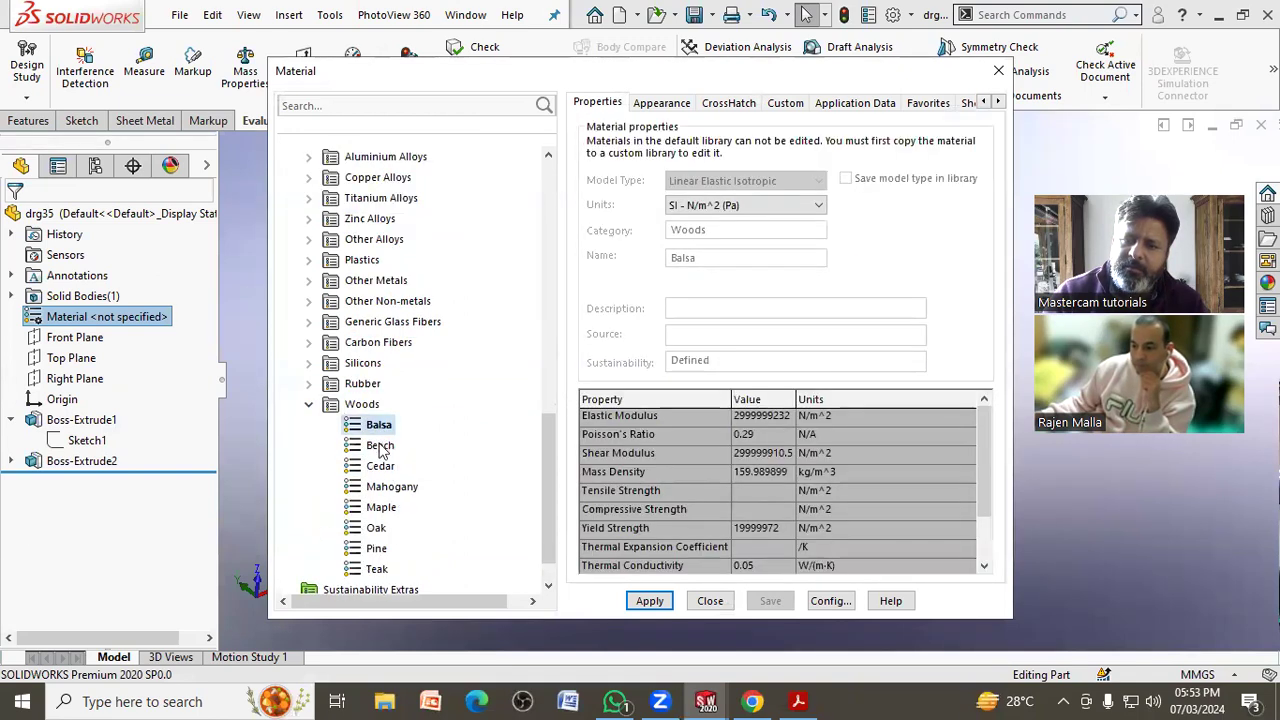
{"action": "left_click", "coordinate": [378, 569]}
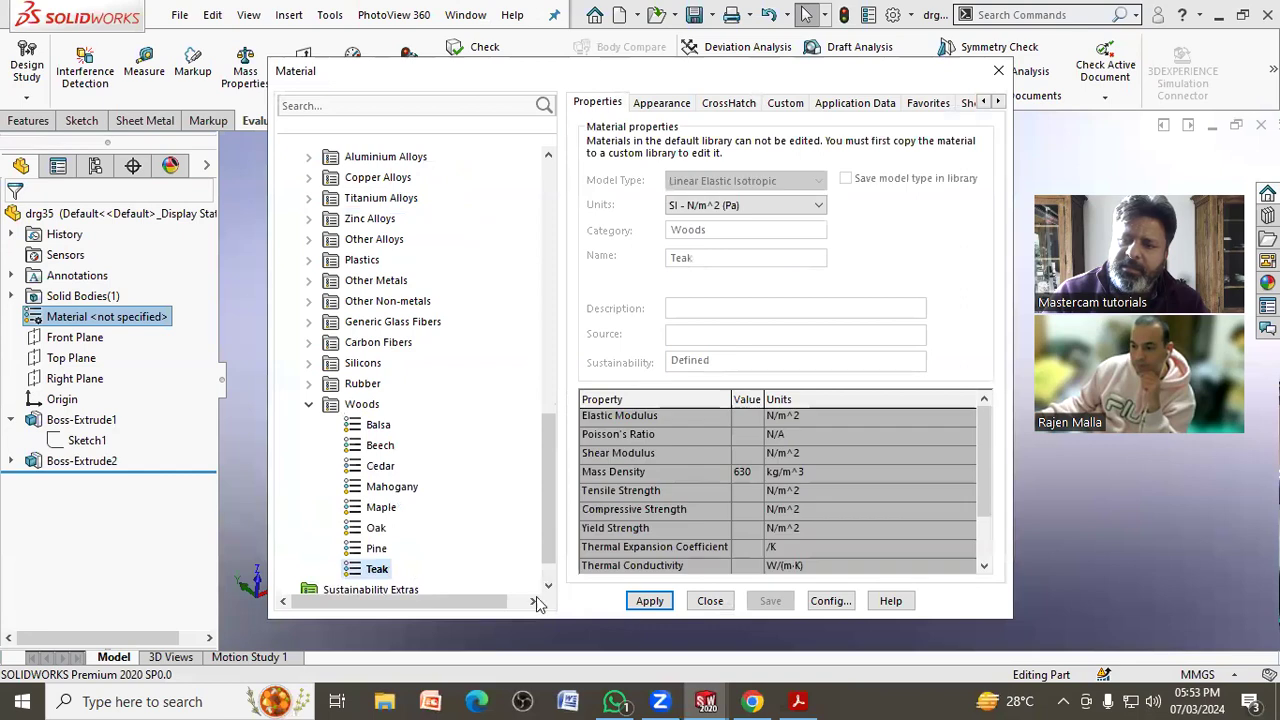
{"action": "left_click", "coordinate": [650, 601]}
{"action": "left_click", "coordinate": [710, 601]}
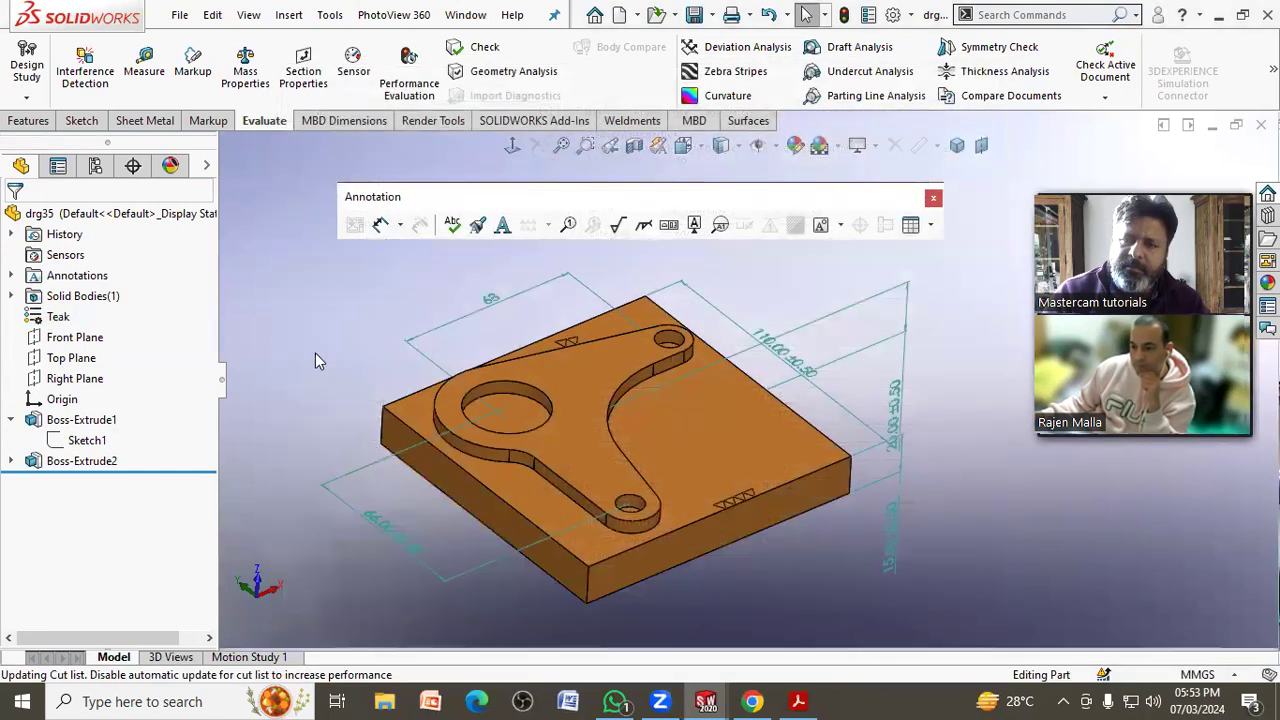
{"action": "left_click", "coordinate": [315, 353]}
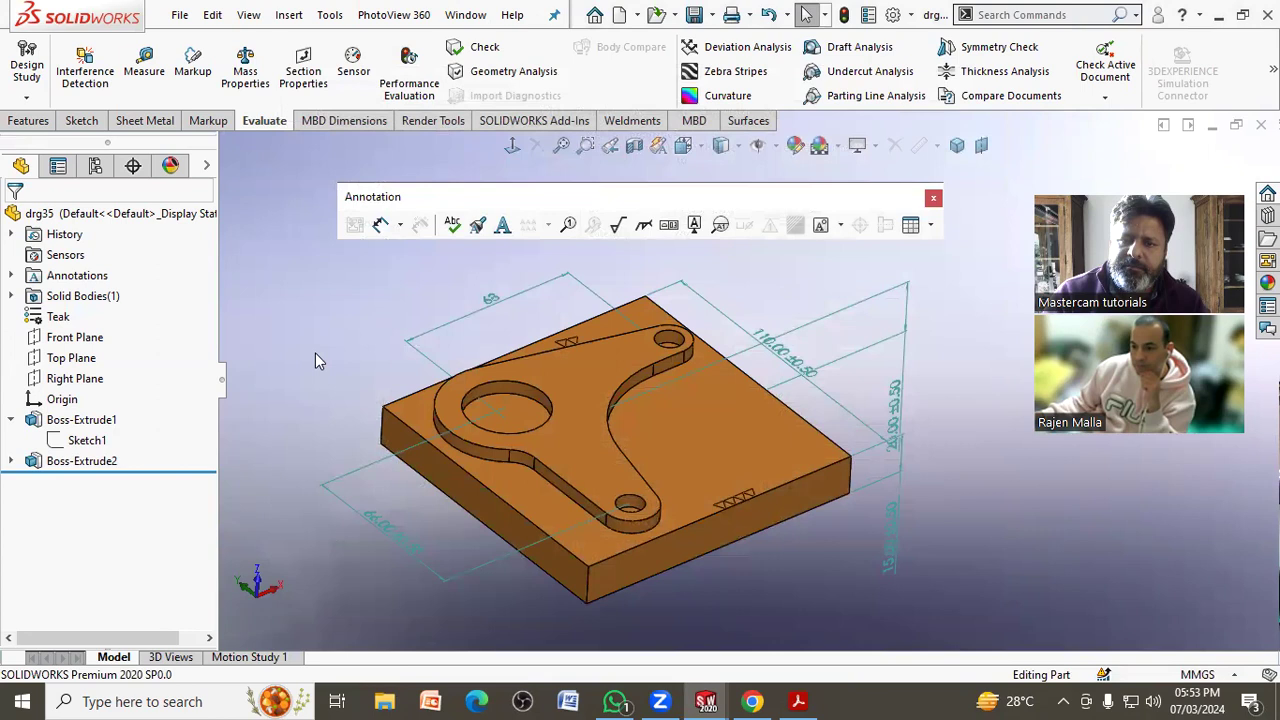
- Save the teak part and publish its Default configuration to eDrawings
{"action": "left_click", "coordinate": [180, 15]}
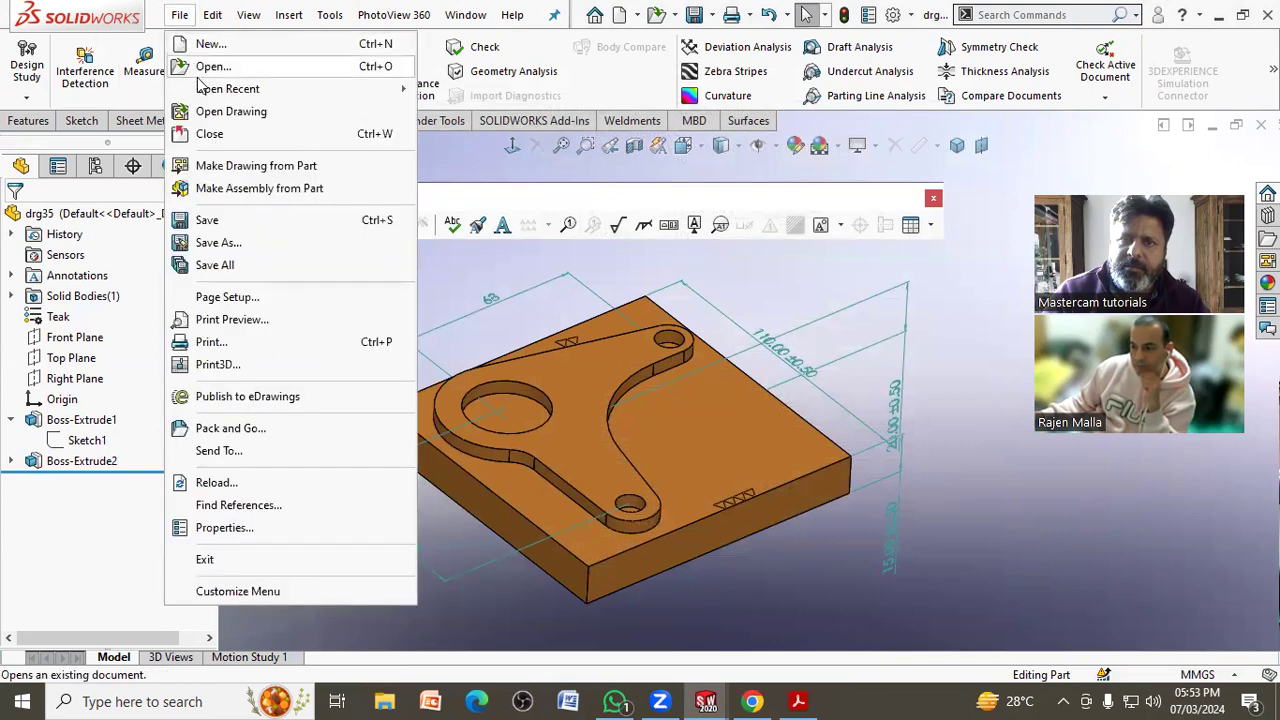
{"action": "left_click", "coordinate": [208, 218]}
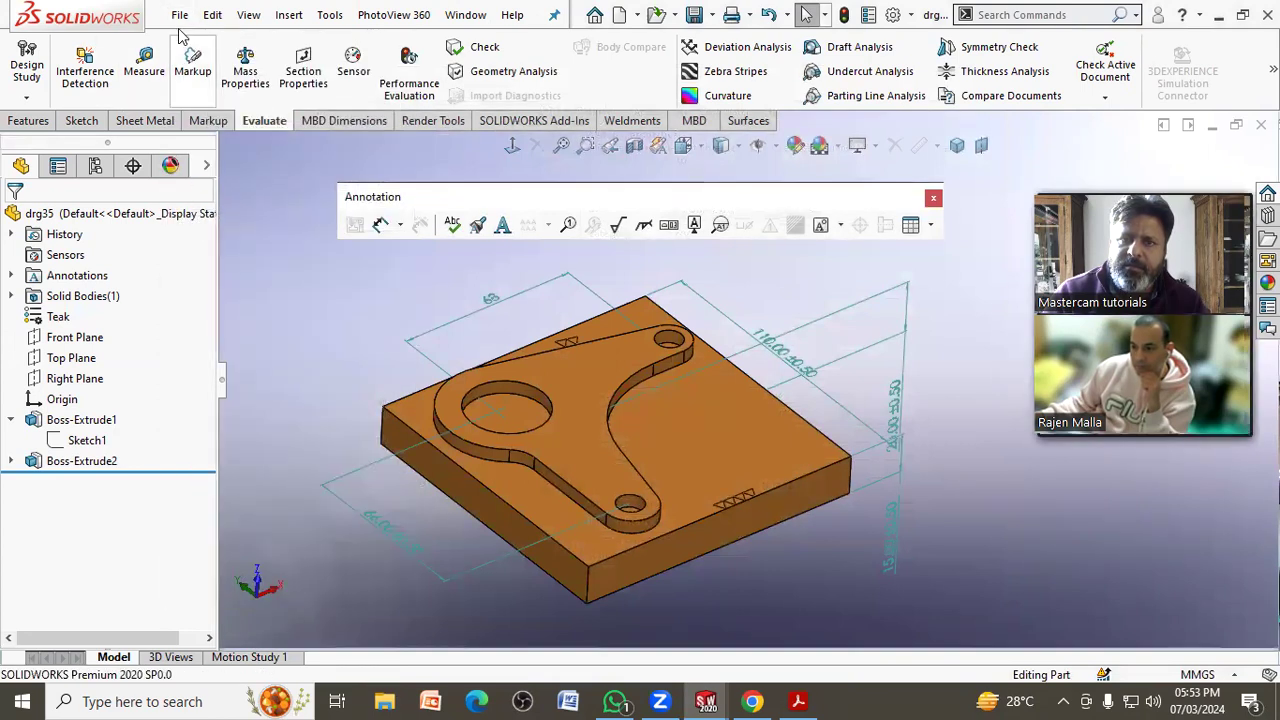
{"action": "left_click", "coordinate": [180, 15]}
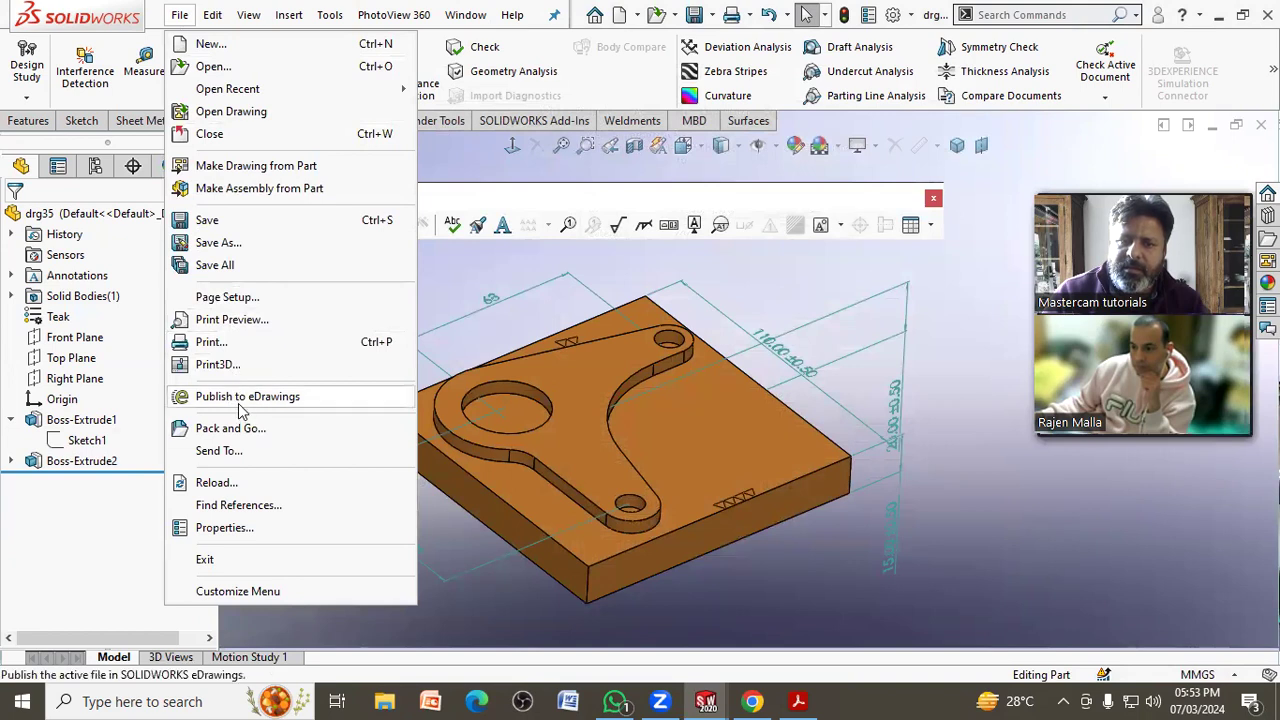
{"action": "left_click", "coordinate": [238, 401]}
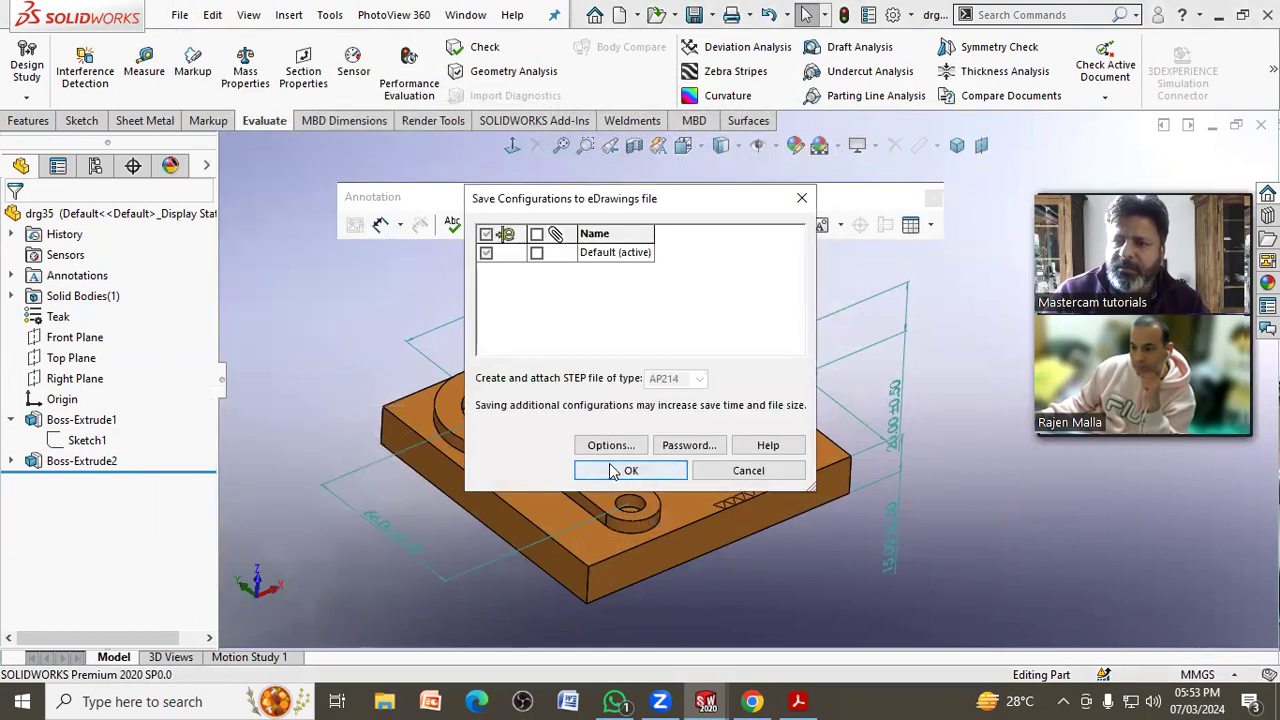
{"action": "left_click", "coordinate": [616, 471]}
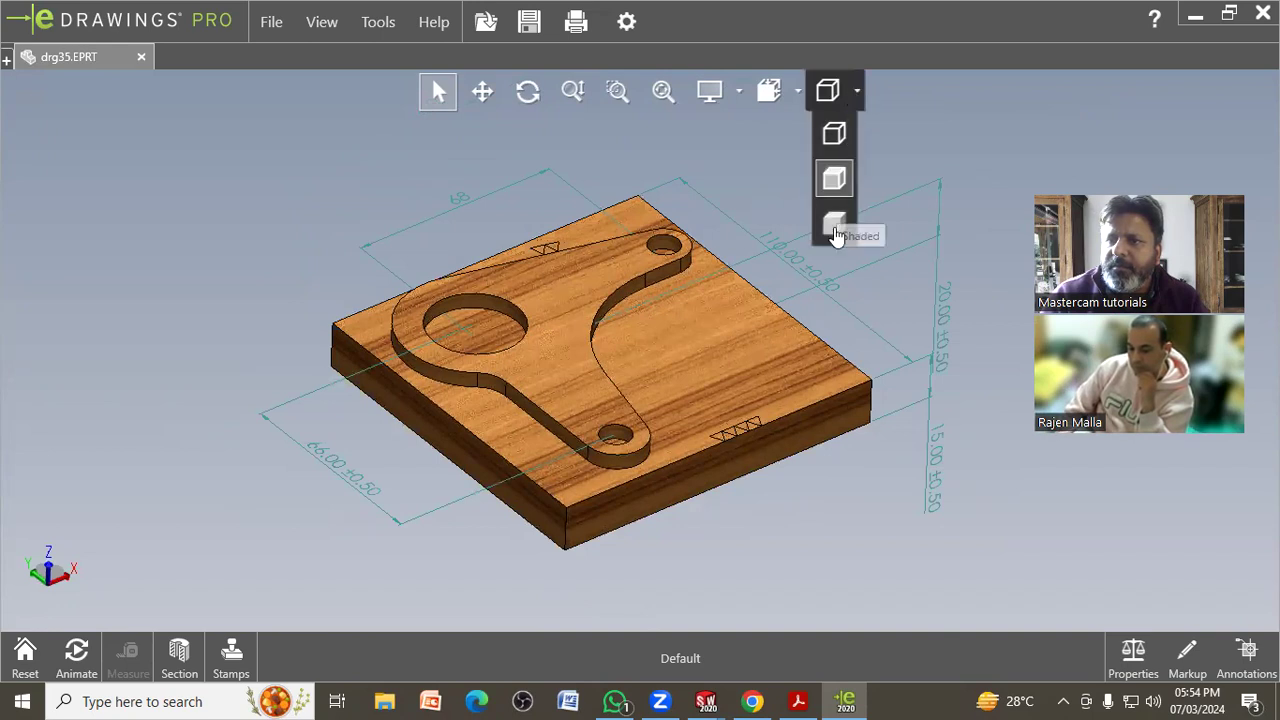
- Shade and rotate the teak part in eDrawings, then take the viewer out of full screen
{"action": "left_click", "coordinate": [834, 226]}
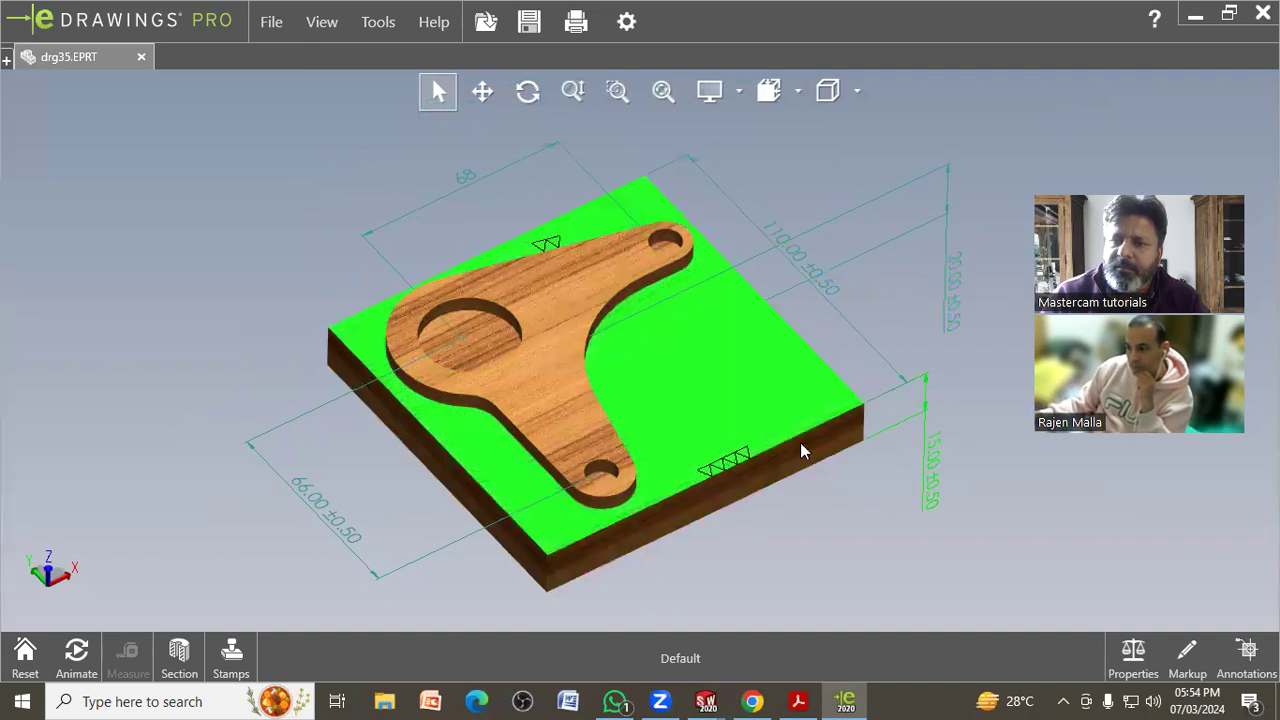
{"action": "mouse_move", "coordinate": [348, 442]}
{"action": "middle_mouse_down"}
{"action": "mouse_move", "coordinate": [381, 450]}
{"action": "mouse_move", "coordinate": [611, 411]}
{"action": "mouse_move", "coordinate": [339, 362]}
{"action": "mouse_move", "coordinate": [557, 325]}
{"action": "middle_mouse_up"}
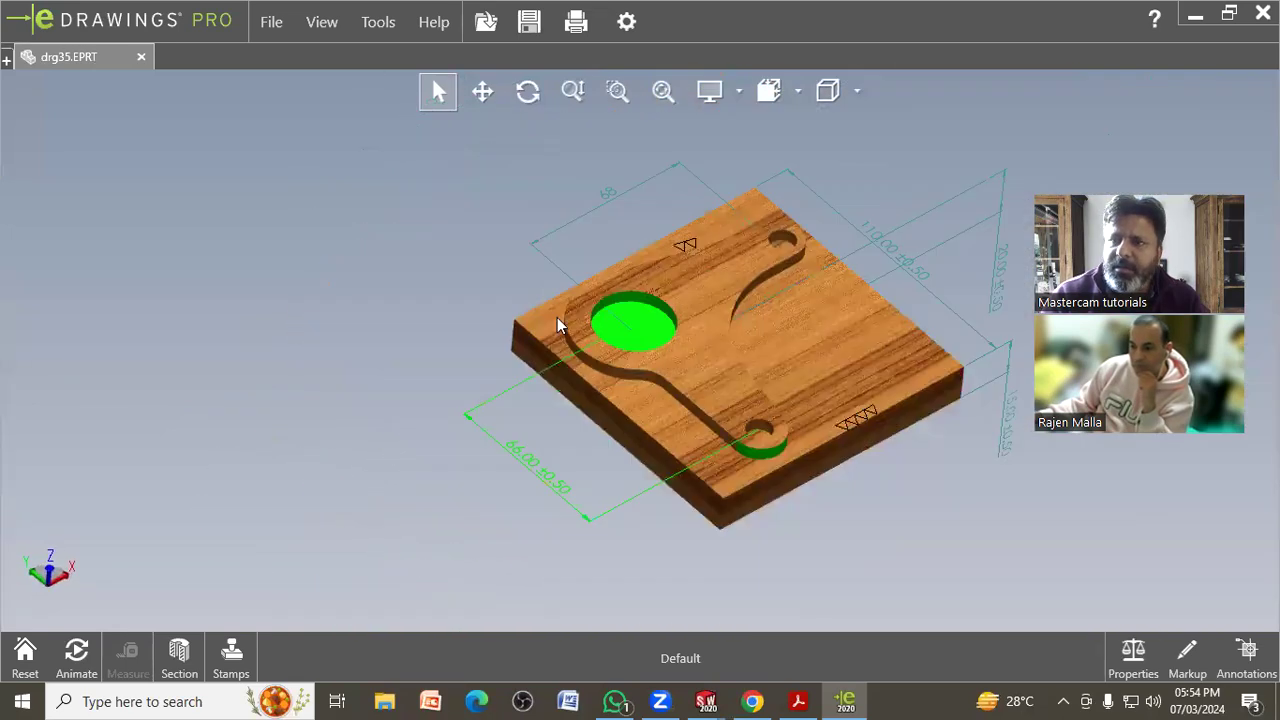
{"action": "left_click", "coordinate": [1231, 16]}
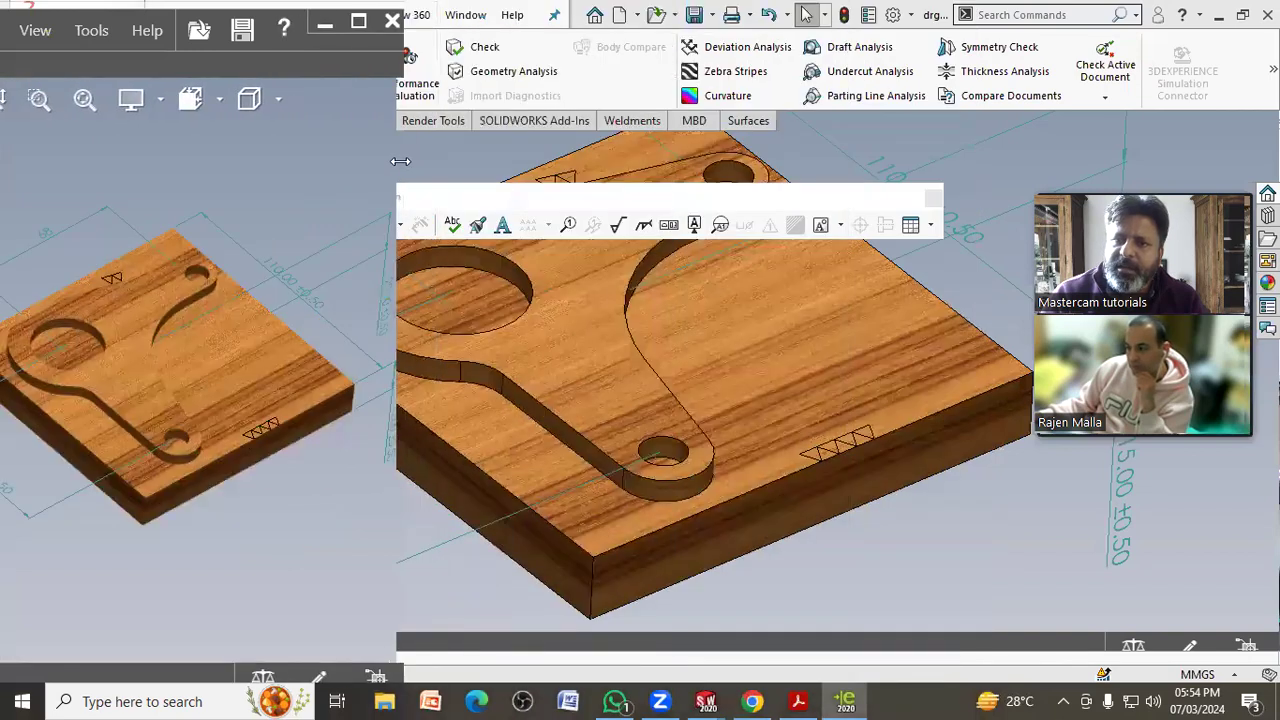
- Place the eDrawings viewer beside SOLIDWORKS and show Boss-Extrude2's dimensions on the fitted part
{"action": "left_click", "coordinate": [905, 372]}
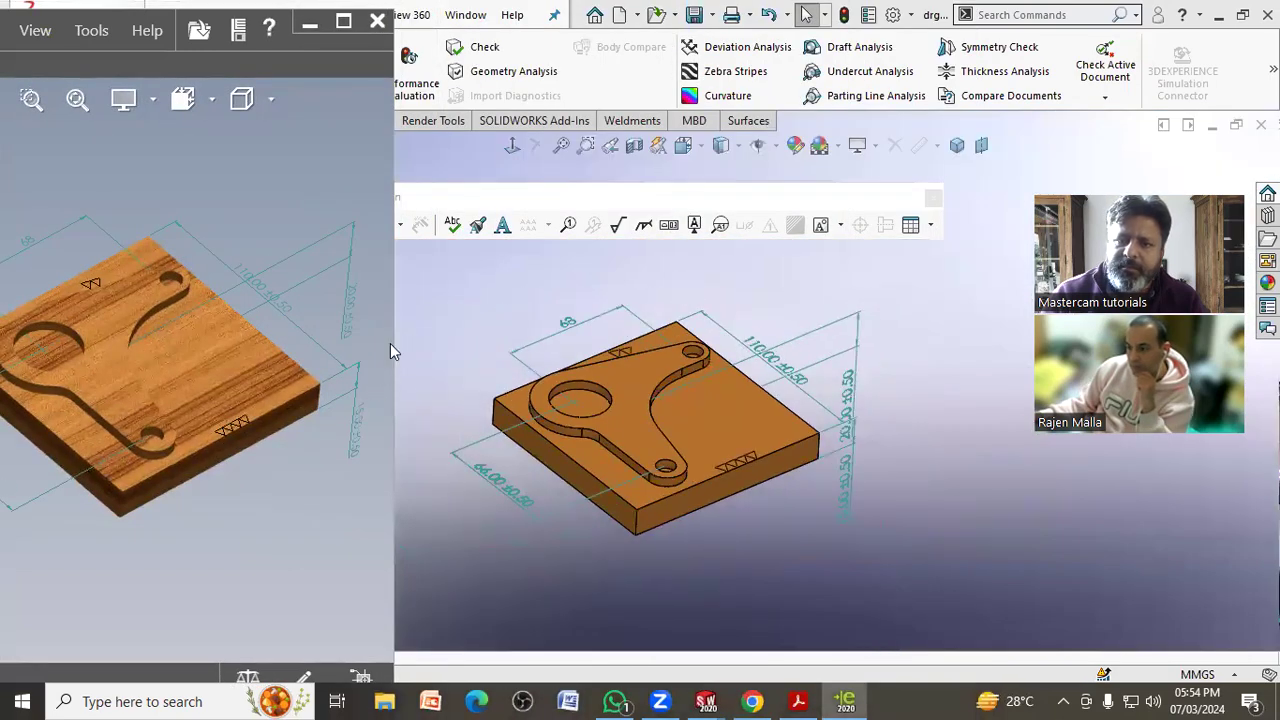
{"action": "left_click_drag", "start_coordinate": [394, 340], "coordinate": [495, 340]}
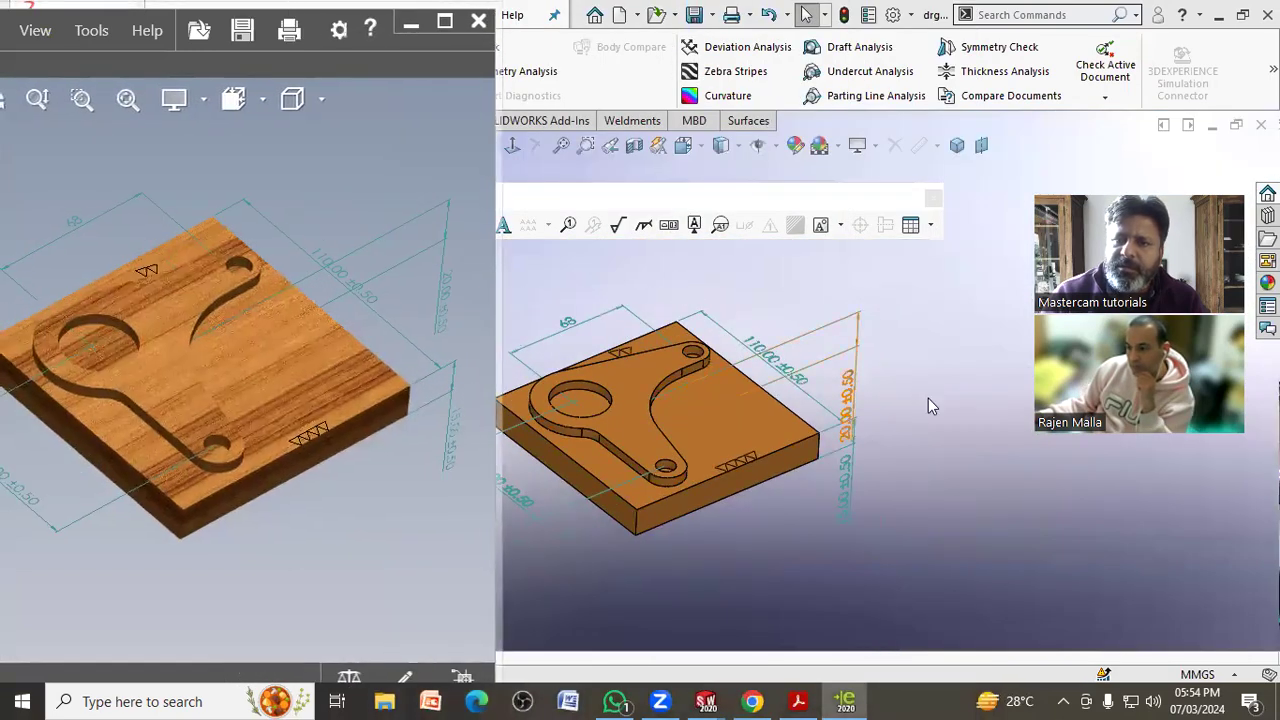
{"action": "scroll", "coordinate": [945, 392], "scroll_direction": "down", "scroll_amount": 2}
{"action": "key", "text": "f"}
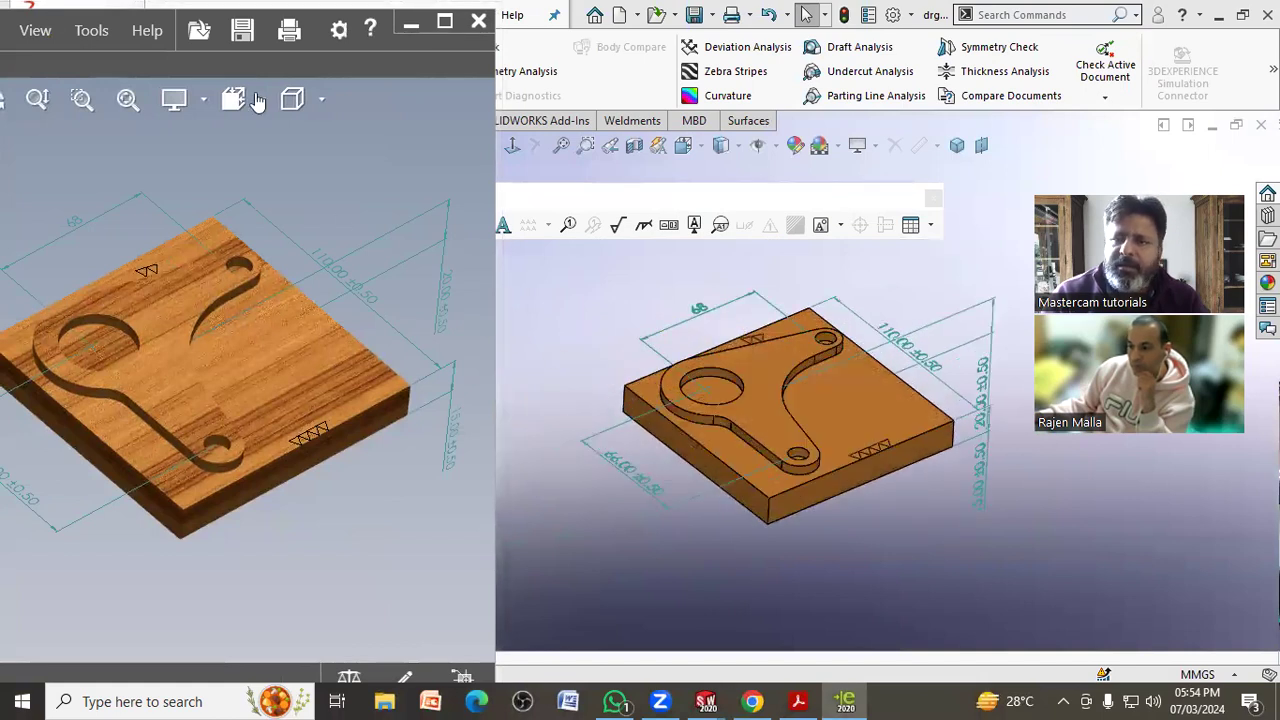
{"action": "left_click_drag", "start_coordinate": [50, 20], "coordinate": [132, 20]}
{"action": "scroll", "coordinate": [1024, 290], "scroll_direction": "down", "scroll_amount": 1}
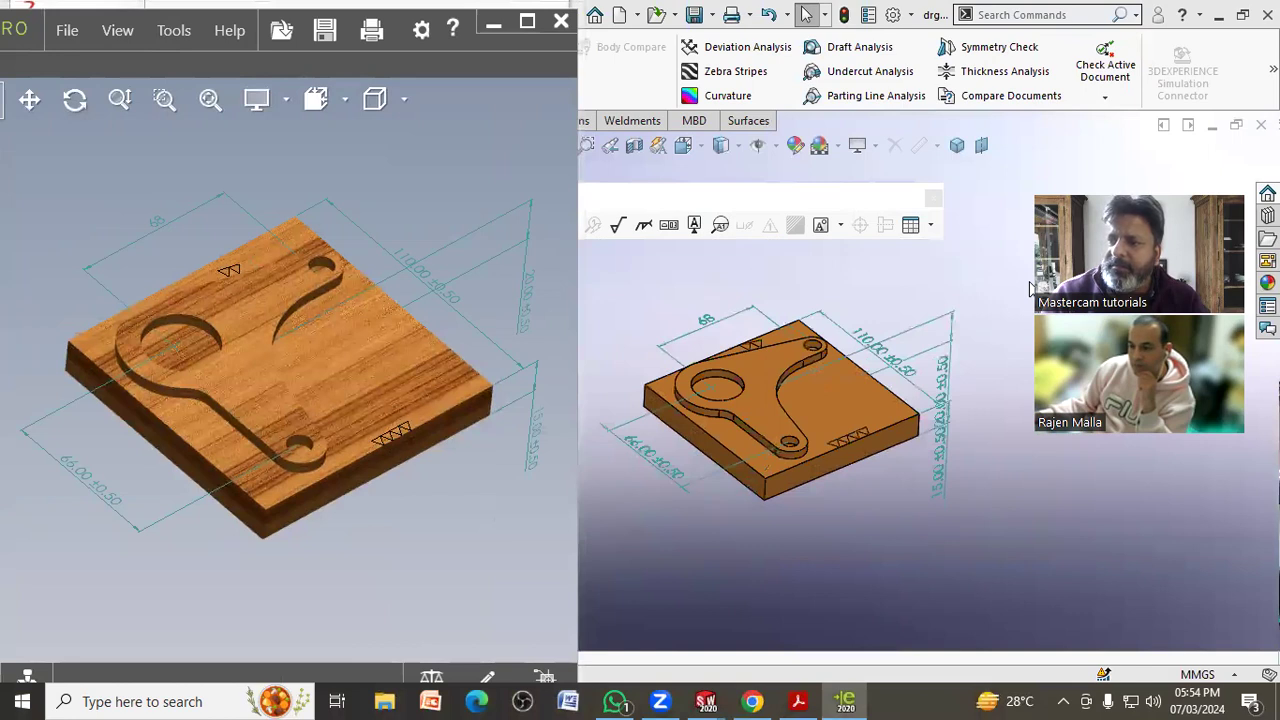
{"action": "left_click", "coordinate": [651, 396]}
{"action": "left_click", "coordinate": [816, 403]}
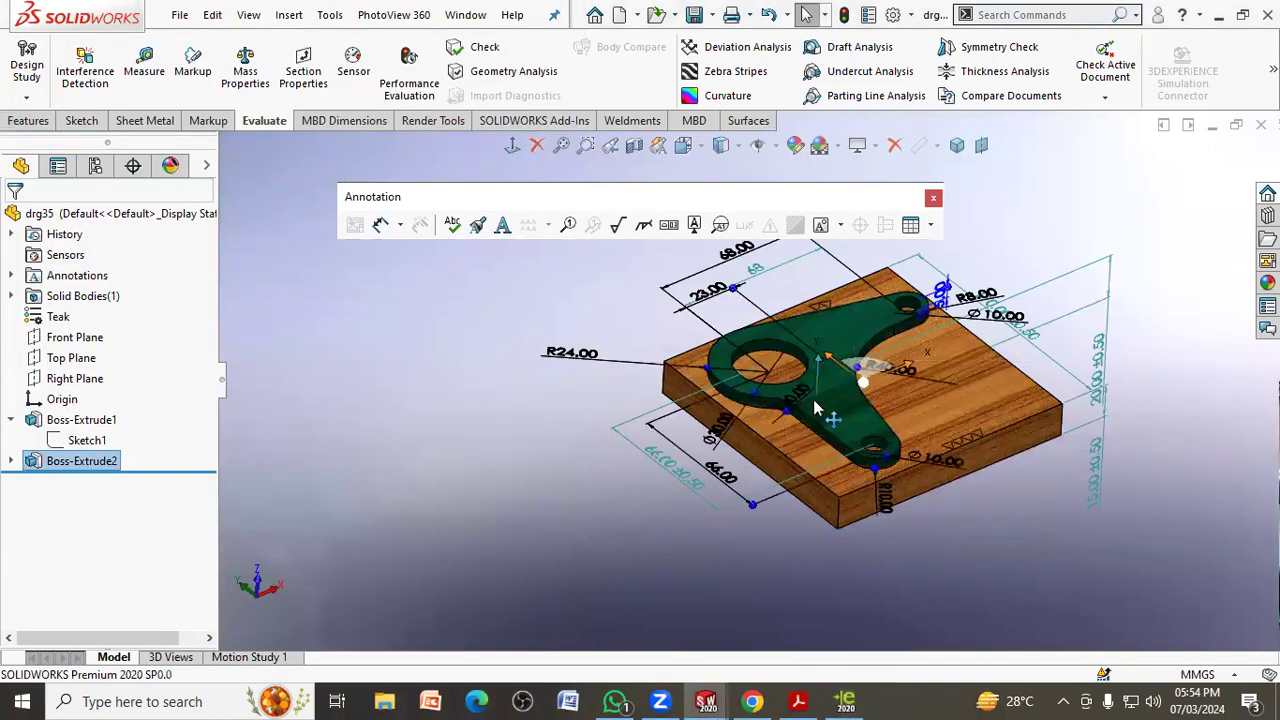
- Zoom the teak part in eDrawings and browse the viewer's help menu
{"action": "left_click", "coordinate": [845, 701]}
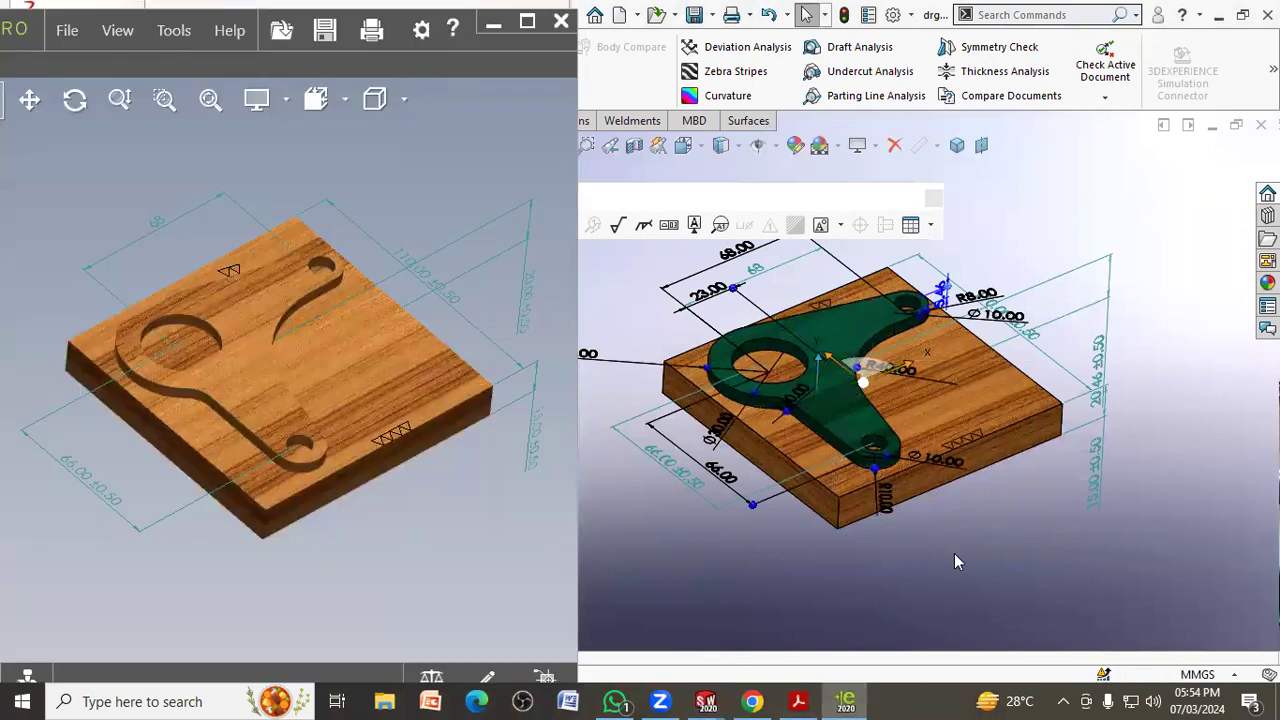
{"action": "scroll", "coordinate": [841, 470], "scroll_direction": "down", "scroll_amount": 2}
{"action": "scroll", "coordinate": [694, 357], "scroll_direction": "up", "scroll_amount": 2}
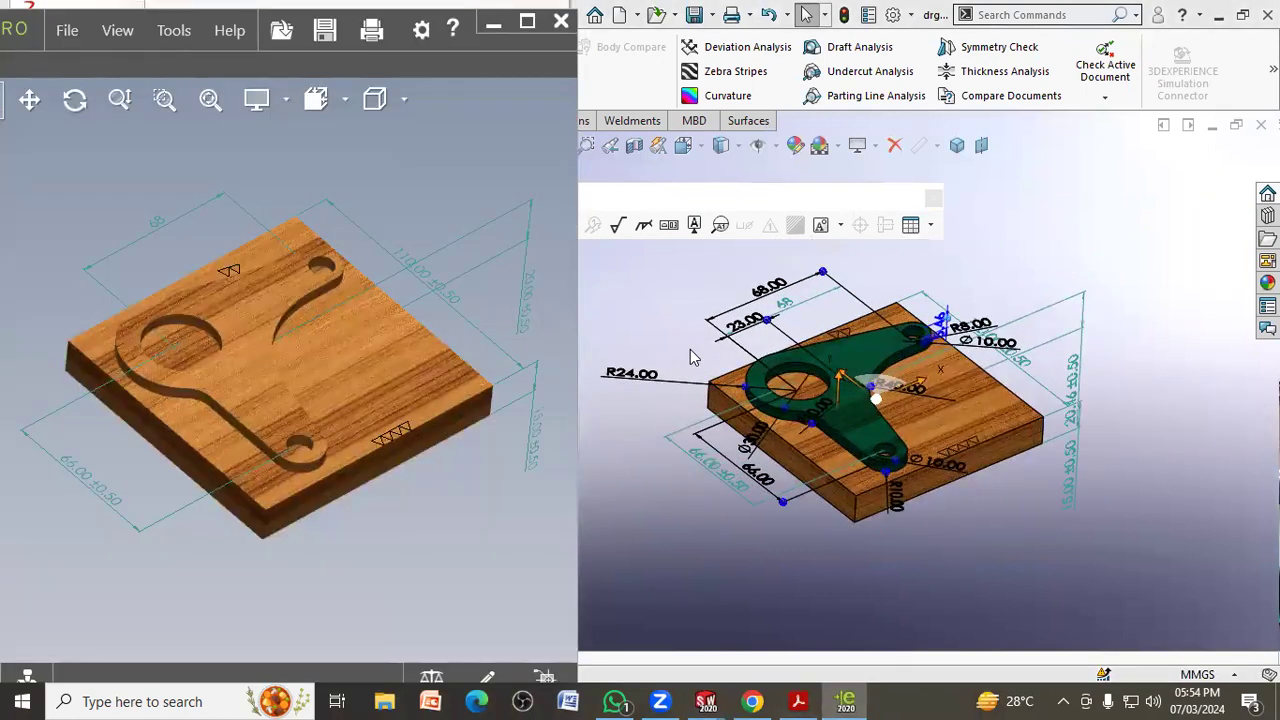
{"action": "scroll", "coordinate": [694, 357], "scroll_direction": "up", "scroll_amount": 1}
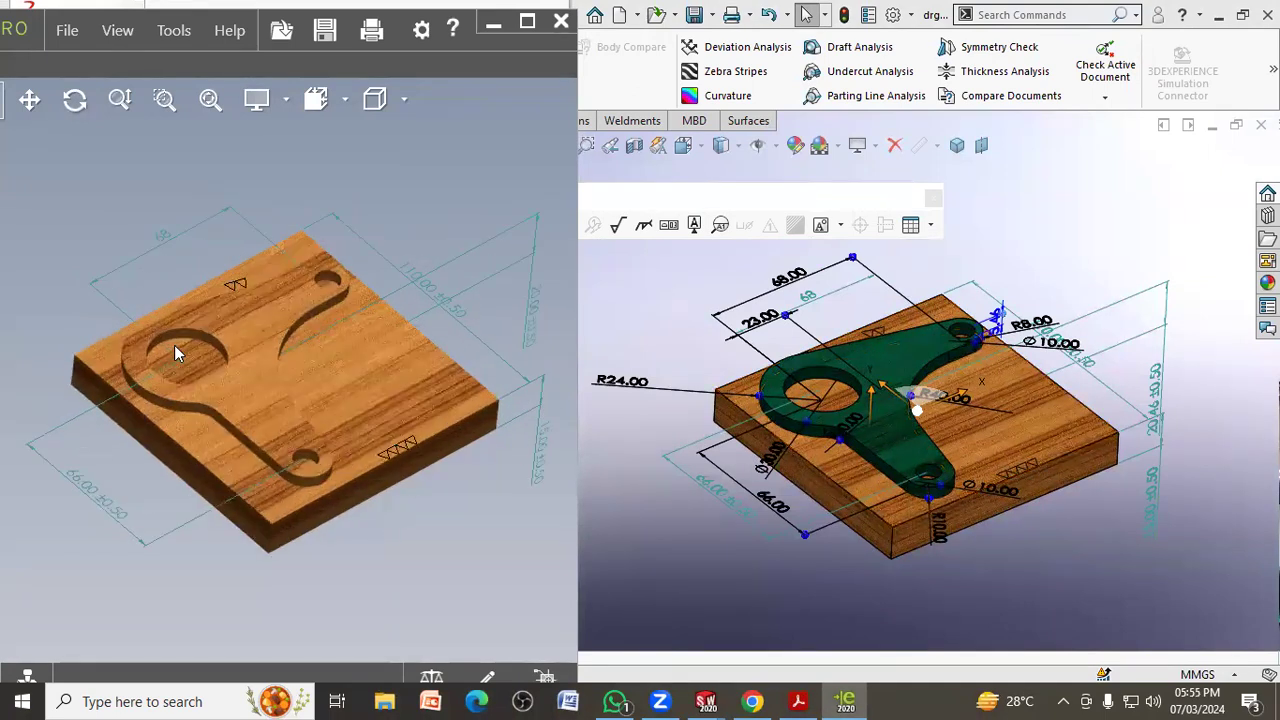
{"action": "scroll", "coordinate": [193, 297], "scroll_direction": "down", "scroll_amount": 1}
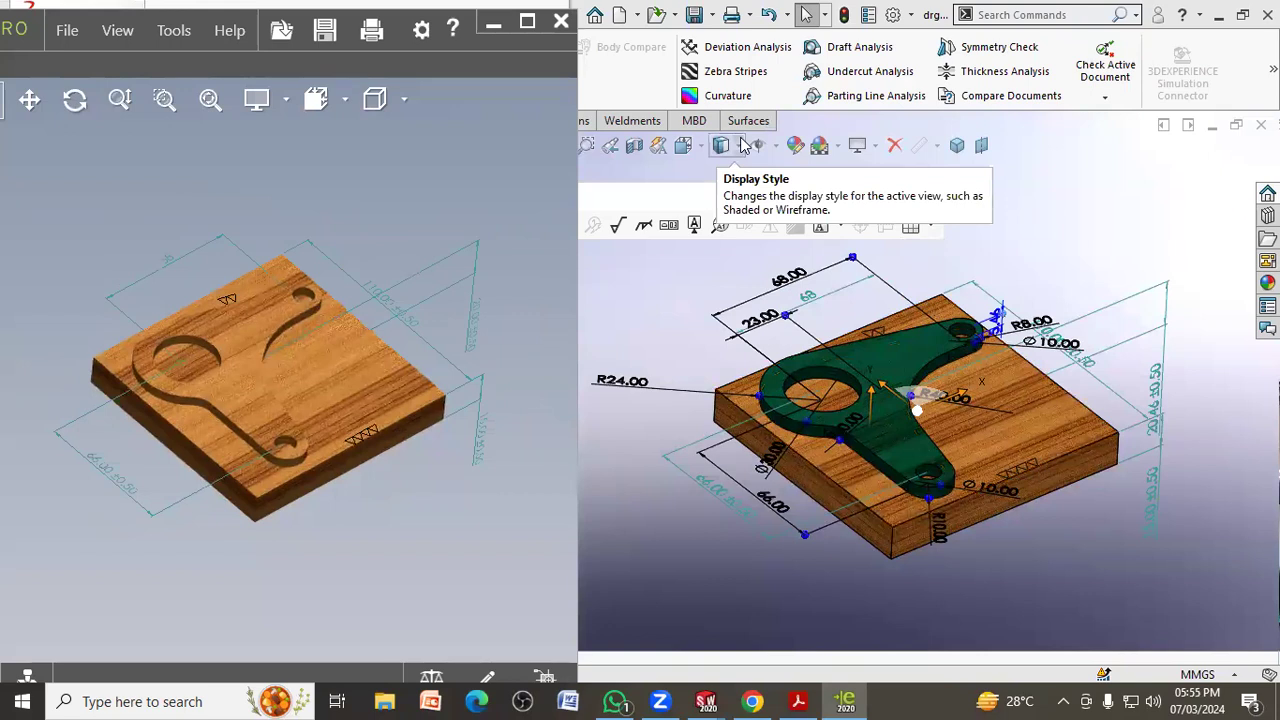
{"action": "left_click", "coordinate": [173, 30]}
{"action": "left_click", "coordinate": [229, 30]}
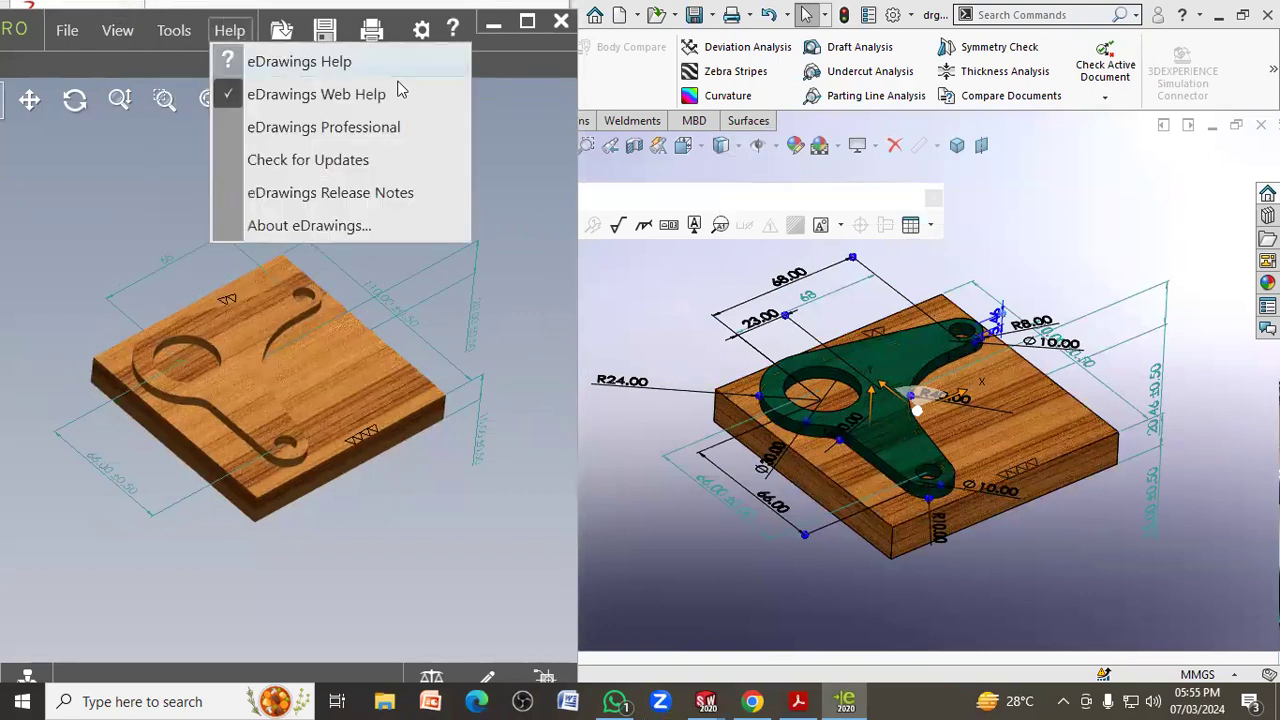
{"action": "left_click", "coordinate": [525, 50]}
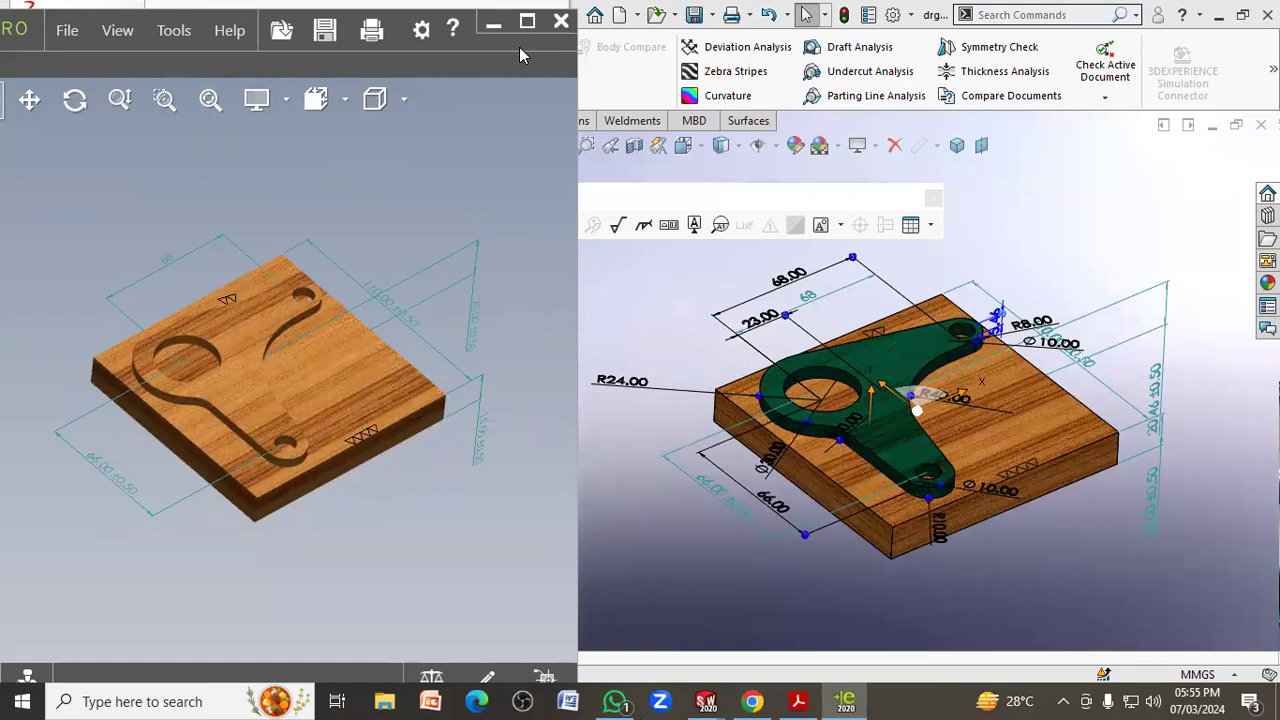
- Minimize eDrawings, dismiss SOLIDWORKS's floating annotation toolbar, then restore the viewer
{"action": "left_click", "coordinate": [493, 22]}
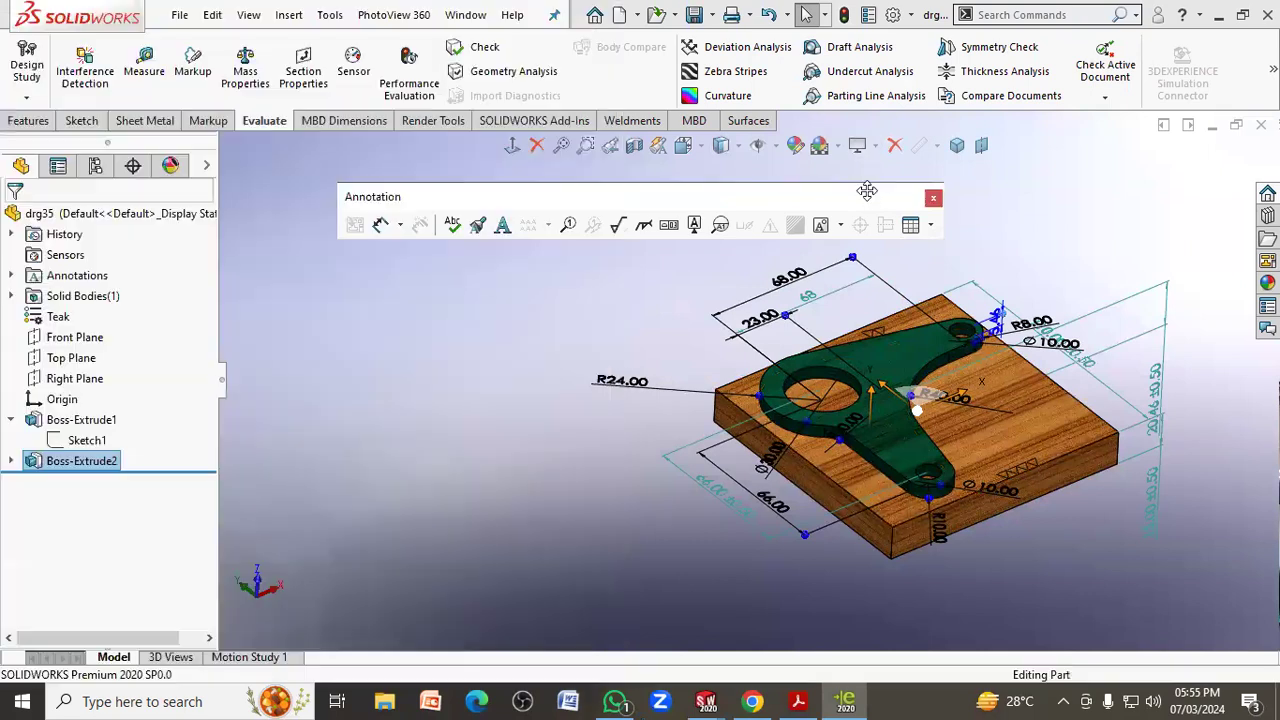
{"action": "left_click_drag", "start_coordinate": [940, 205], "coordinate": [1031, 205]}
{"action": "left_click", "coordinate": [1030, 203]}
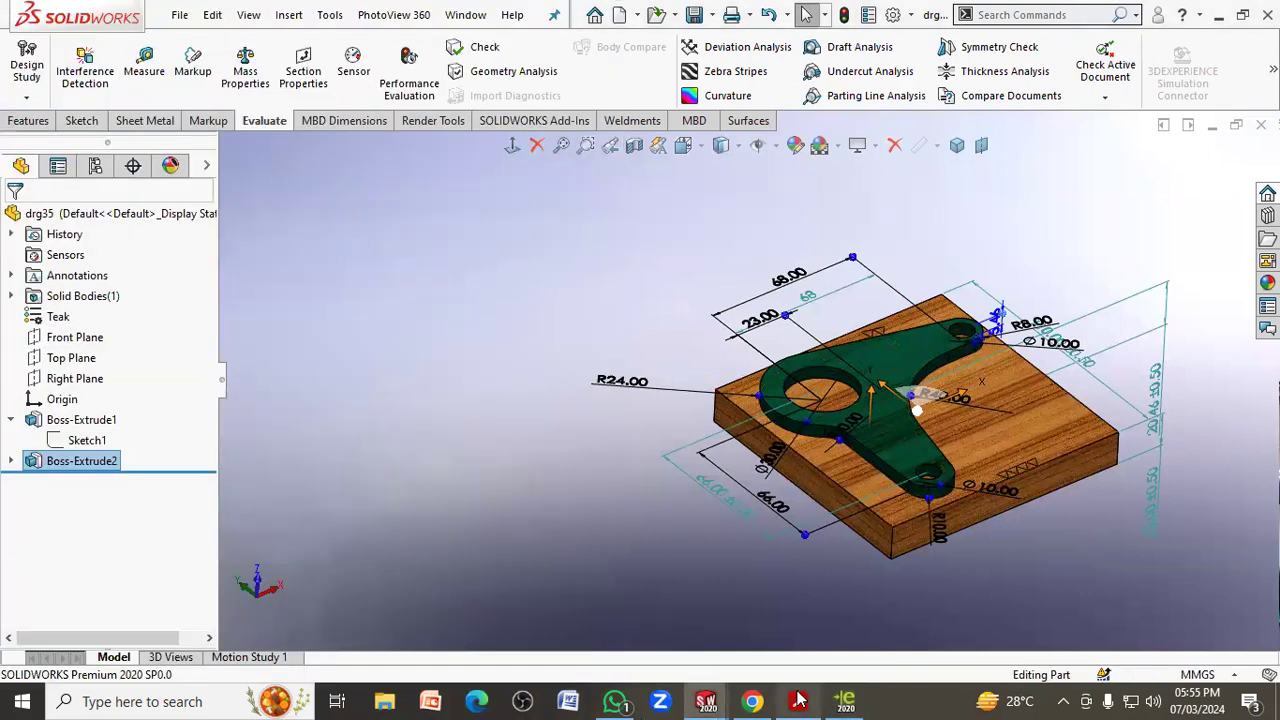
{"action": "left_click", "coordinate": [845, 700]}
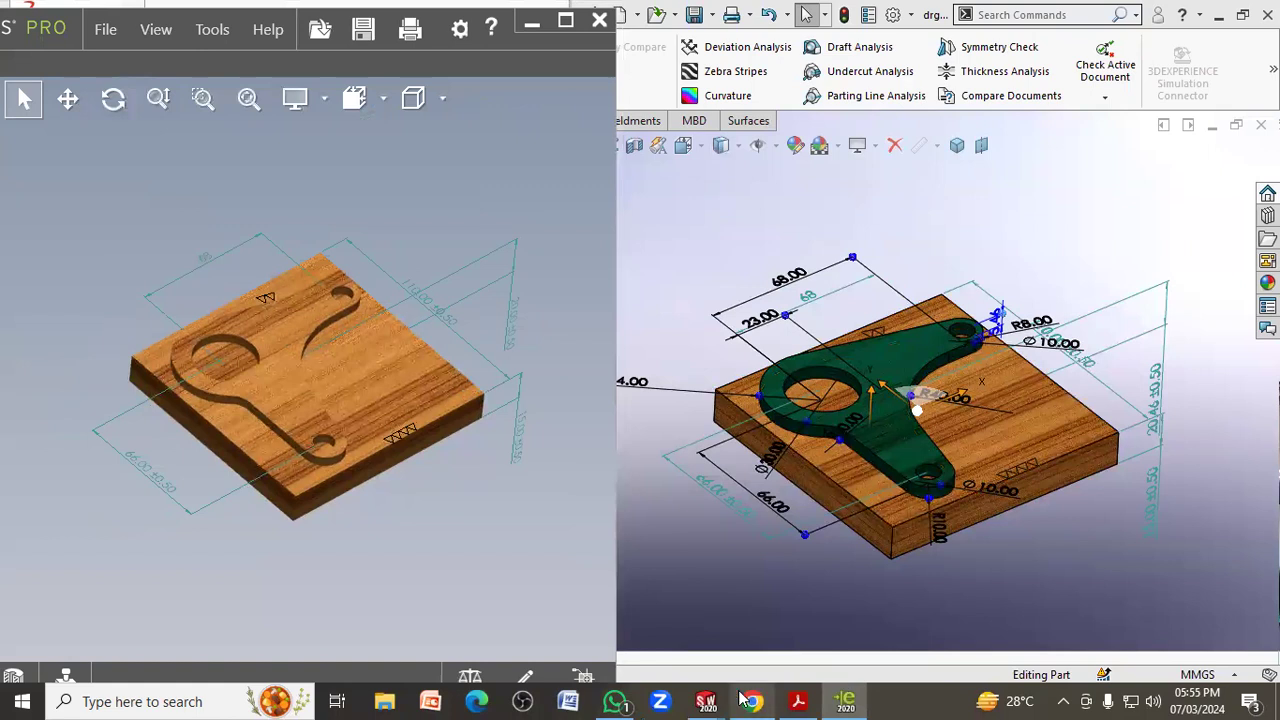
- Read the teak part's 126-gram mass in eDrawings, then minimize it and deselect in SOLIDWORKS
{"action": "left_click", "coordinate": [469, 677]}
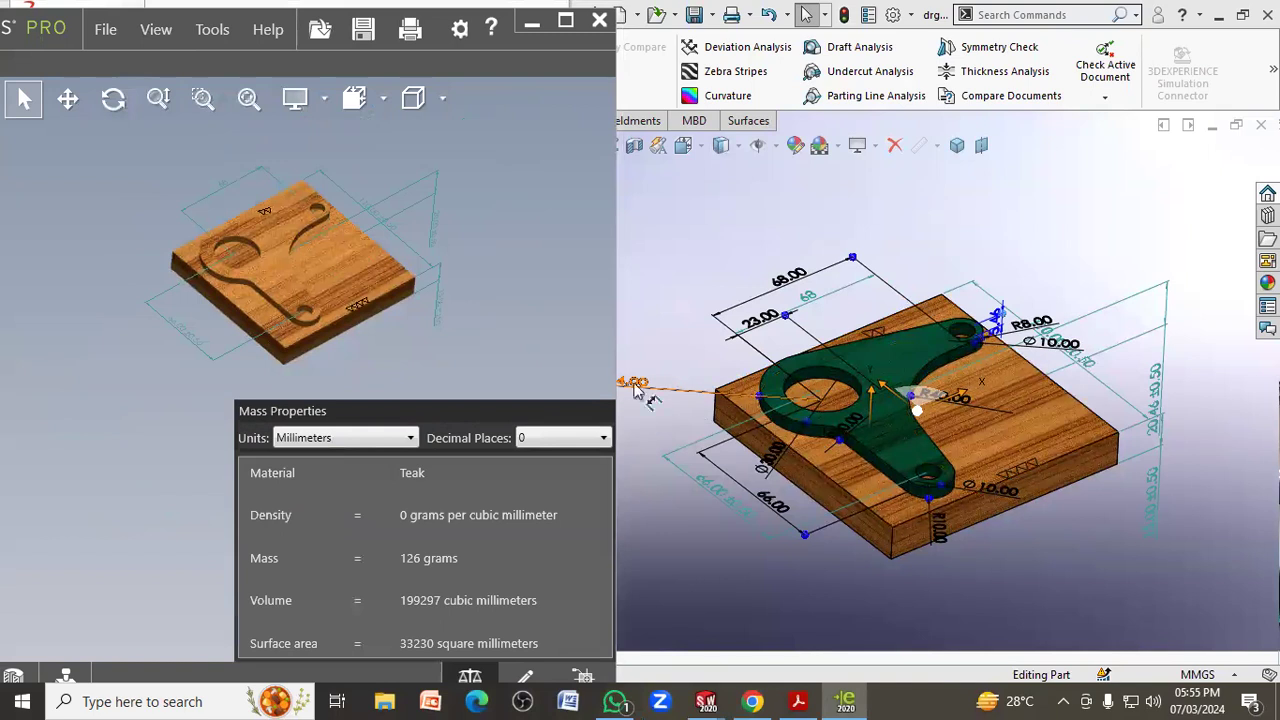
{"action": "left_click", "coordinate": [532, 20]}
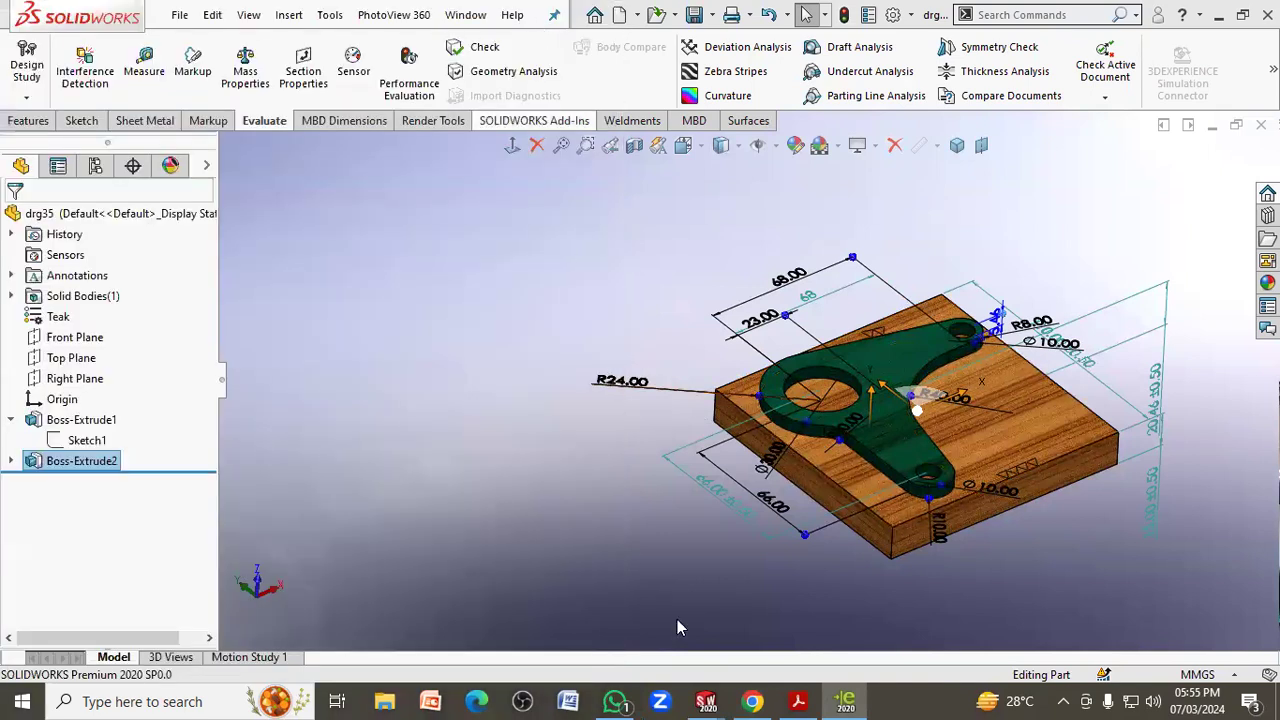
{"action": "left_click", "coordinate": [832, 698]}
{"action": "left_click", "coordinate": [829, 697]}
- Save the fitted drg35 drawing sheet as a DXF file, accepting the scale and low-memory warnings
{"action": "mouse_move", "coordinate": [706, 701]}
{"action": "left_click", "coordinate": [848, 650]}
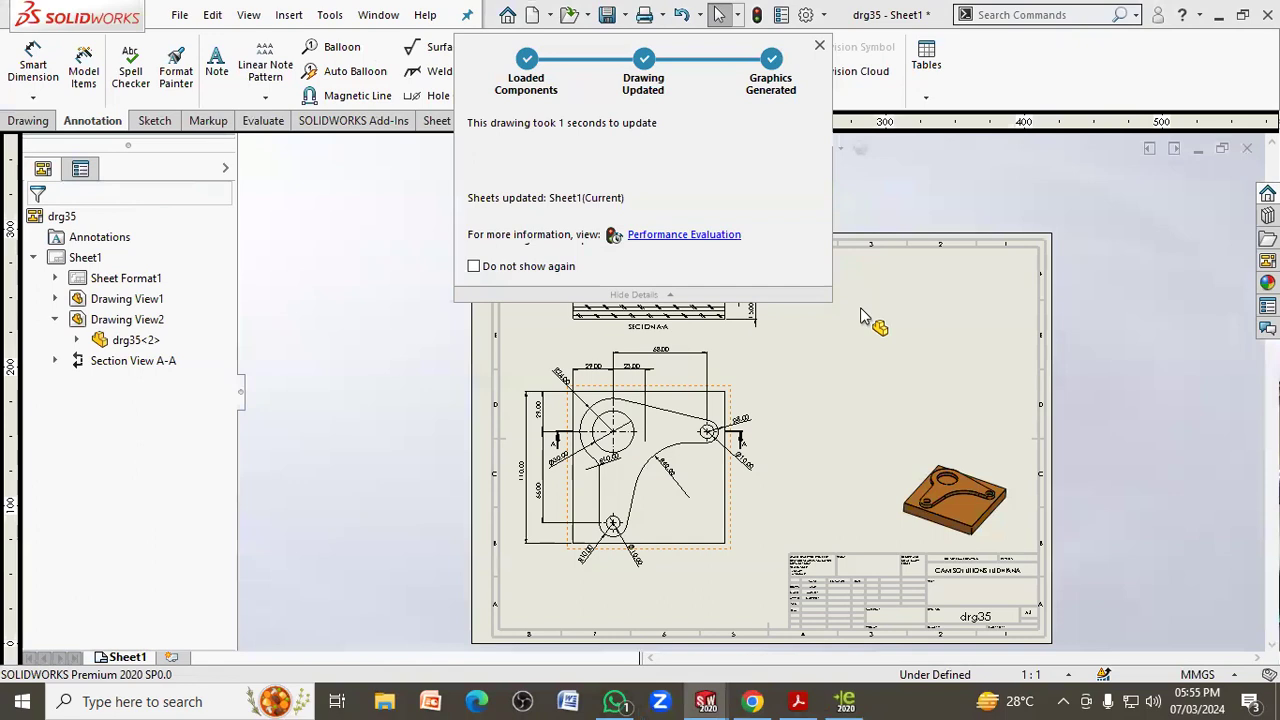
{"action": "key", "text": "f"}
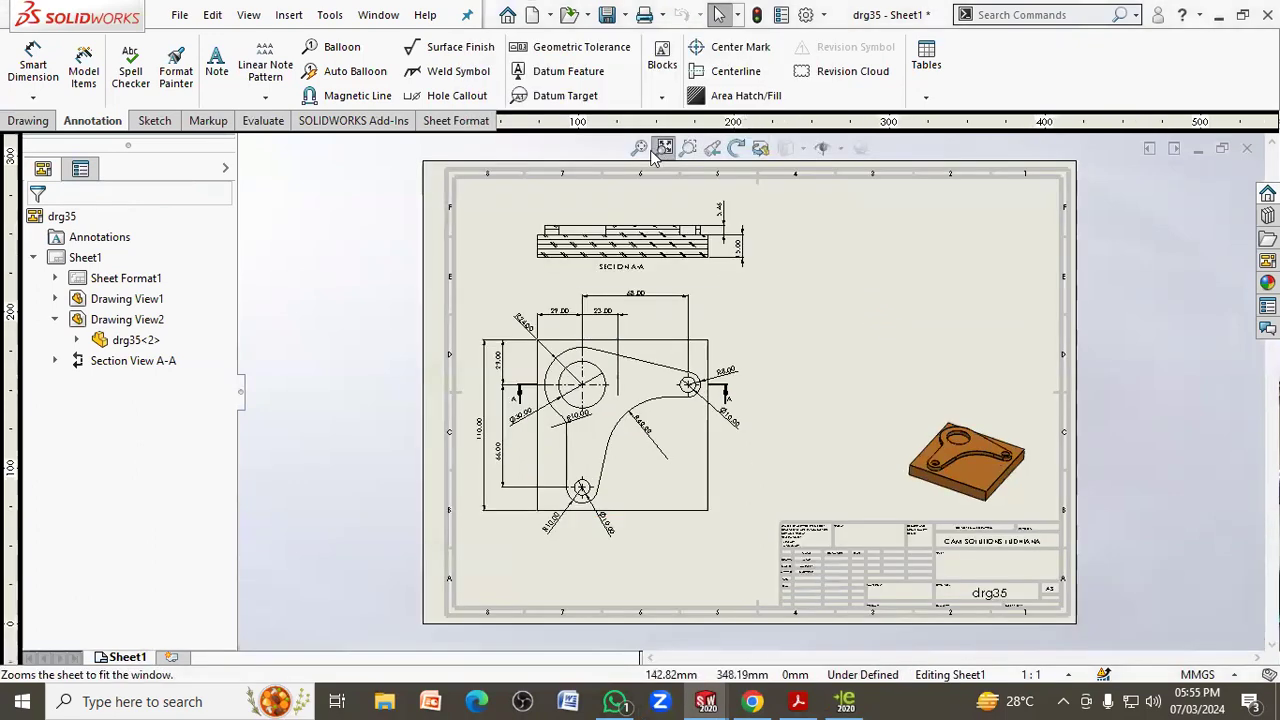
{"action": "left_click", "coordinate": [176, 15]}
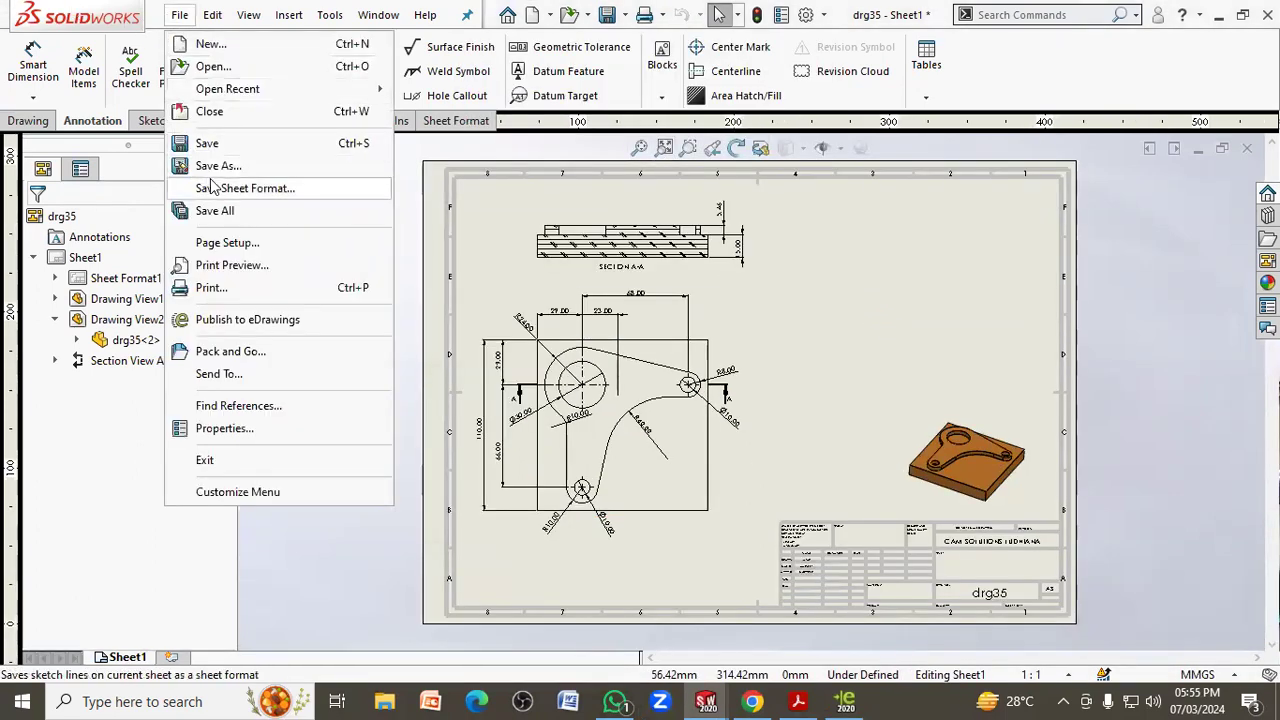
{"action": "left_click", "coordinate": [210, 165]}
{"action": "left_click", "coordinate": [548, 318]}
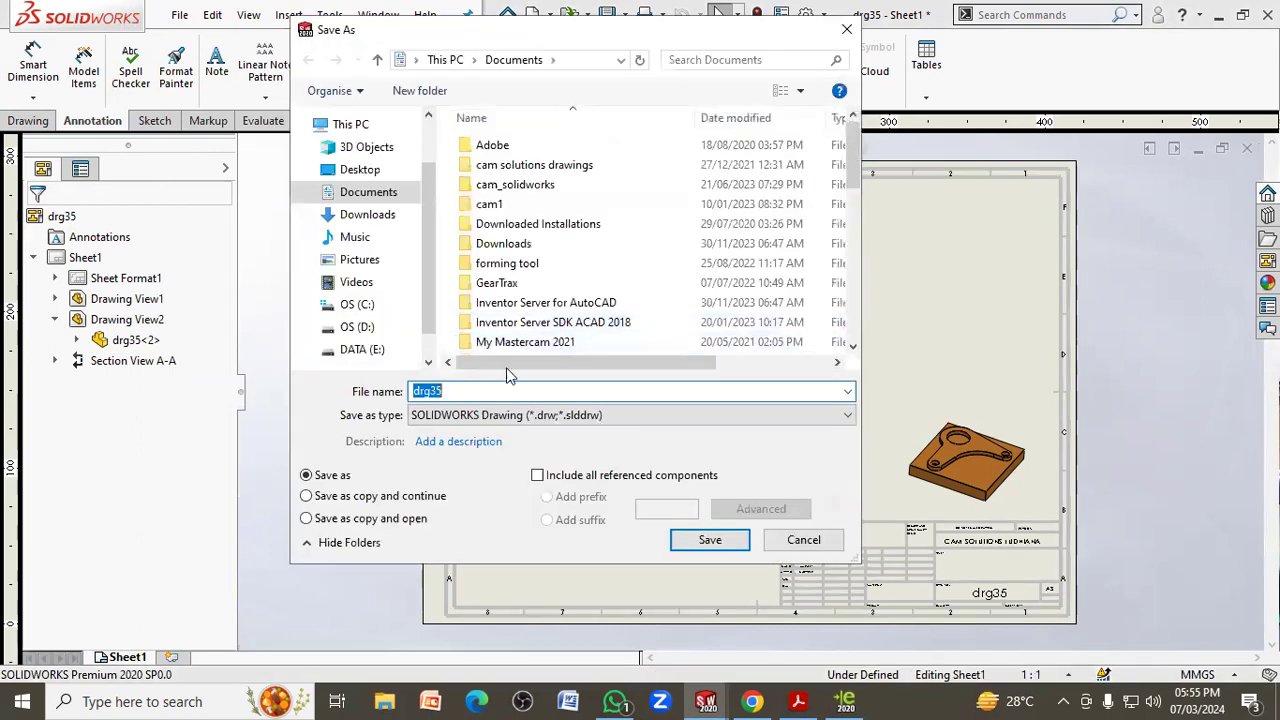
{"action": "left_click", "coordinate": [507, 416]}
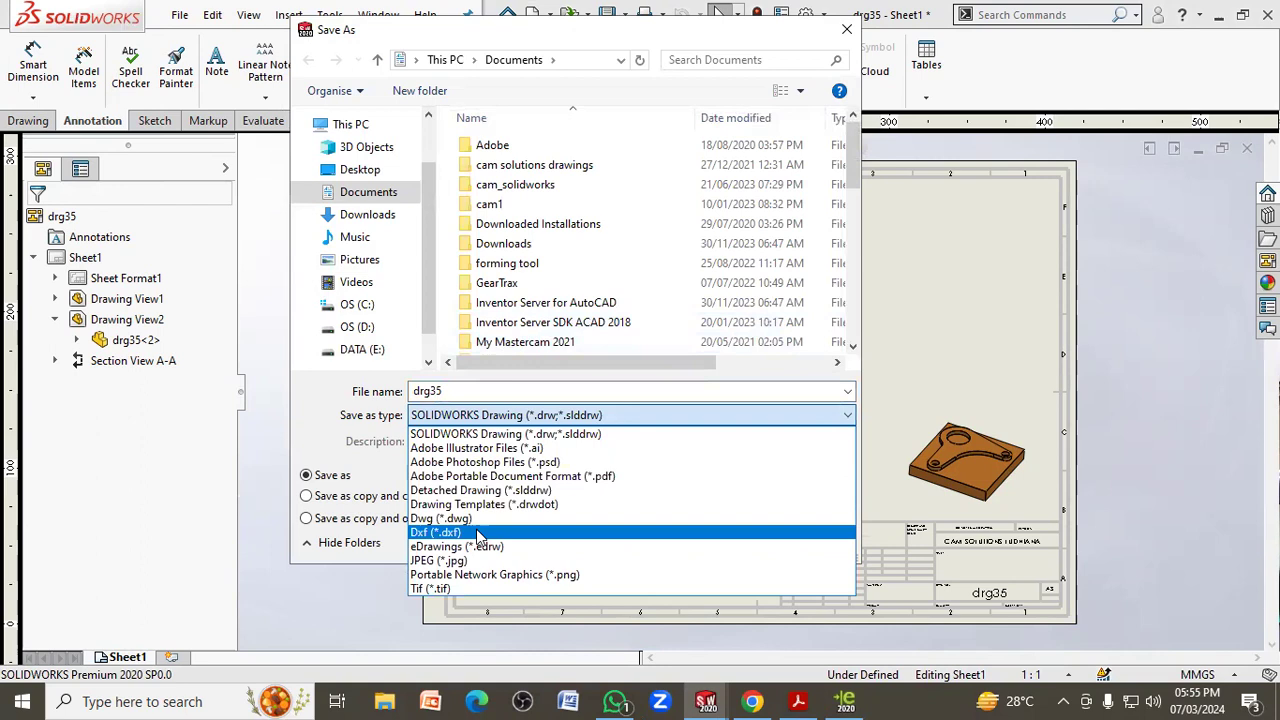
{"action": "left_click", "coordinate": [476, 531]}
{"action": "mouse_move", "coordinate": [368, 191]}
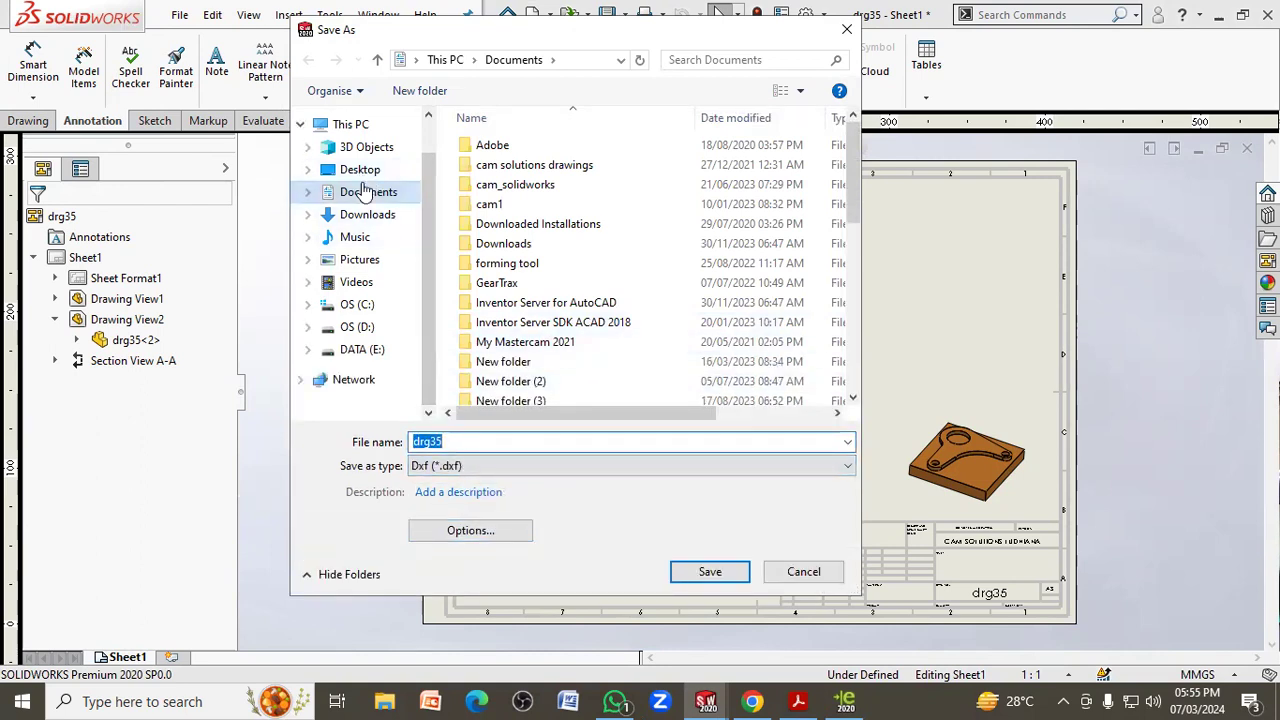
{"action": "left_click", "coordinate": [680, 571]}
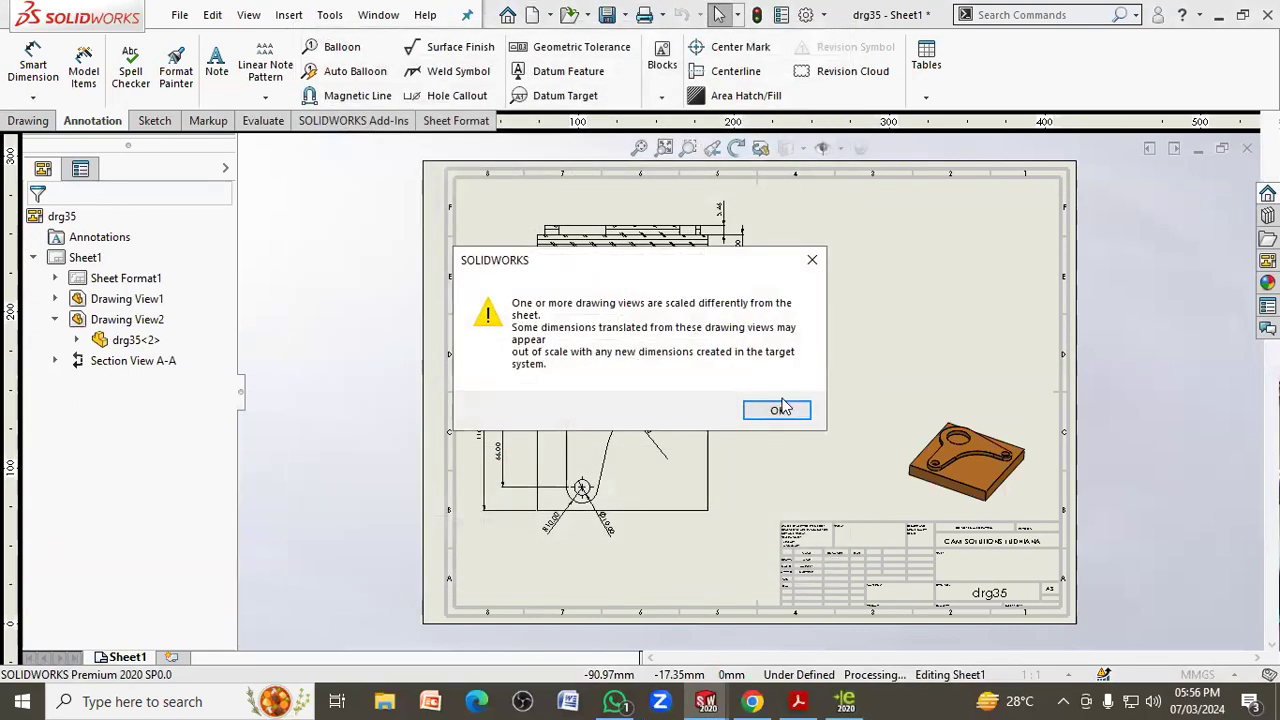
{"action": "left_click", "coordinate": [775, 412]}
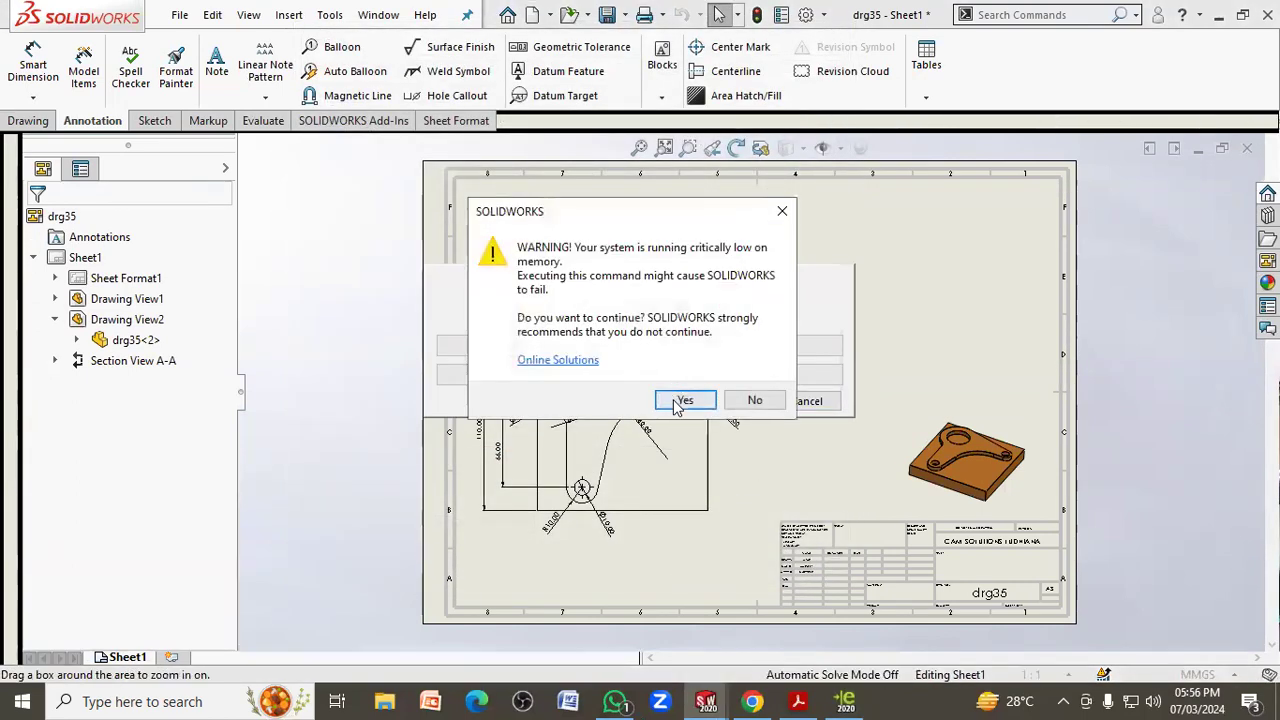
{"action": "left_click", "coordinate": [678, 402]}
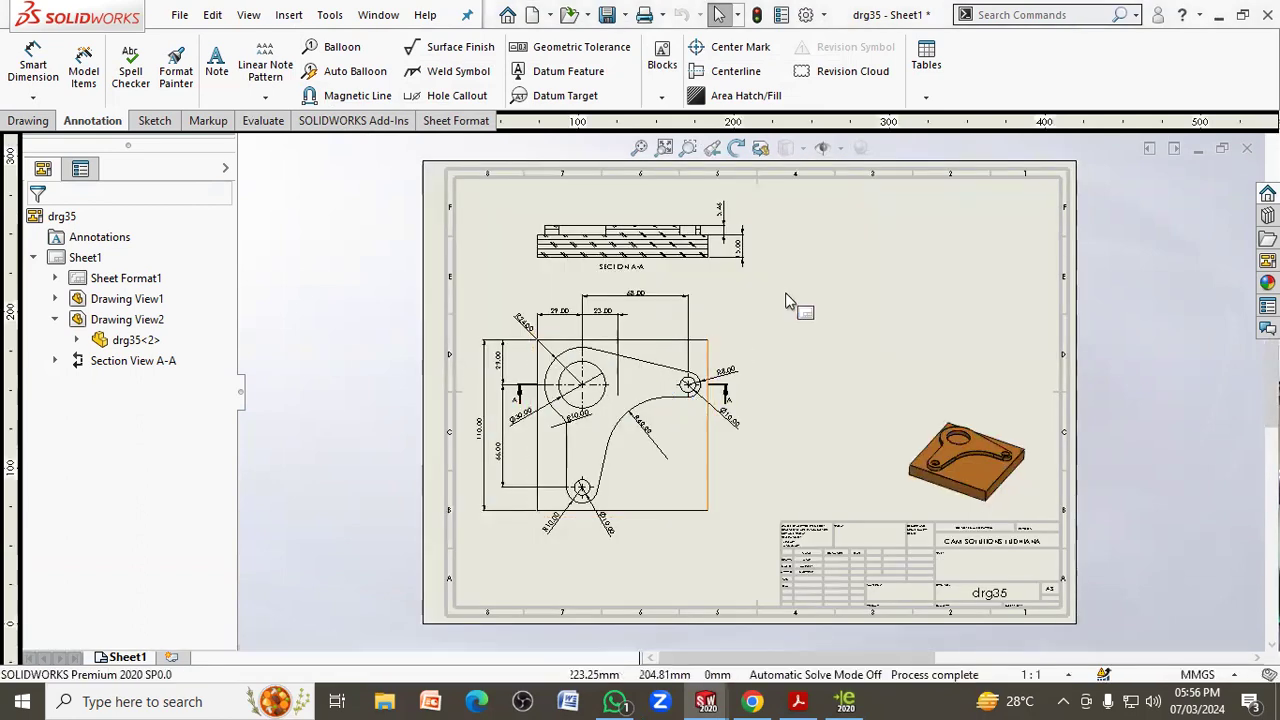
- Start an area hatch on Section A-A with material crosshatch turned off
{"action": "scroll", "coordinate": [608, 257], "scroll_direction": "down", "scroll_amount": 1}
{"action": "scroll", "coordinate": [563, 294], "scroll_direction": "down", "scroll_amount": 4}
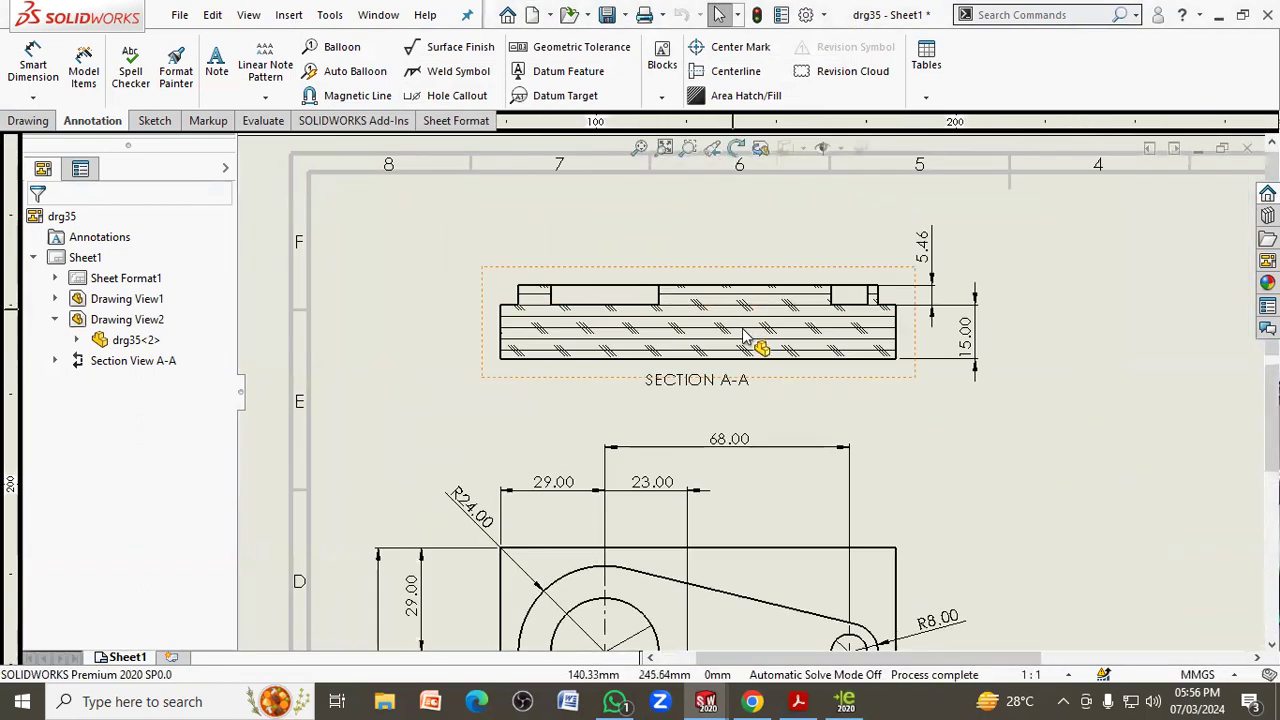
{"action": "left_click", "coordinate": [707, 422]}
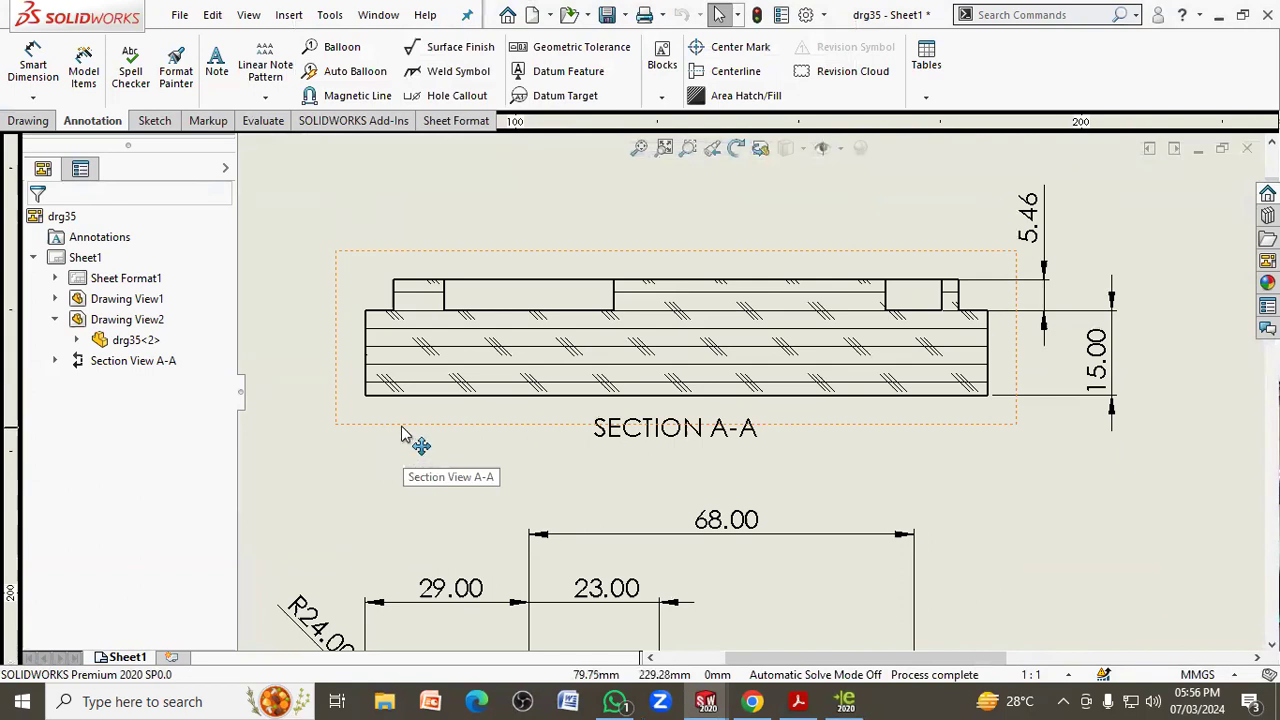
{"action": "left_click", "coordinate": [382, 367]}
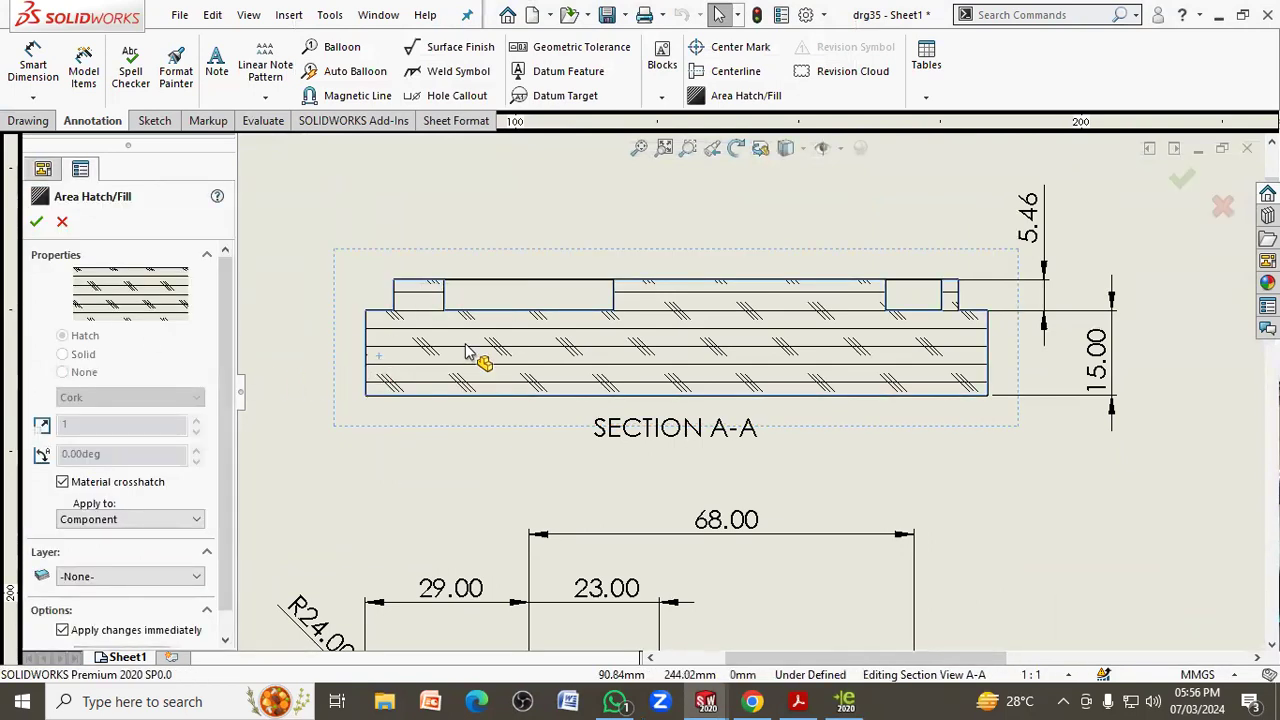
{"action": "left_click", "coordinate": [63, 482]}
{"action": "left_click", "coordinate": [140, 398]}
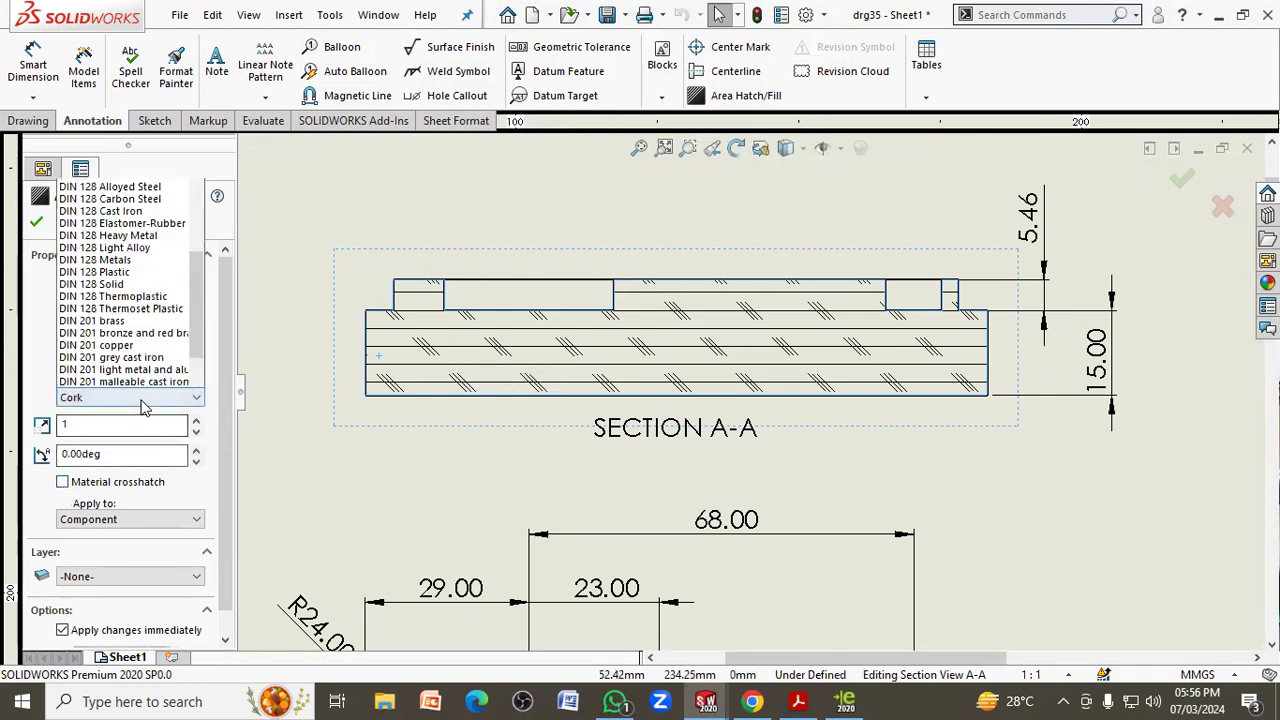
{"action": "left_click", "coordinate": [141, 400]}
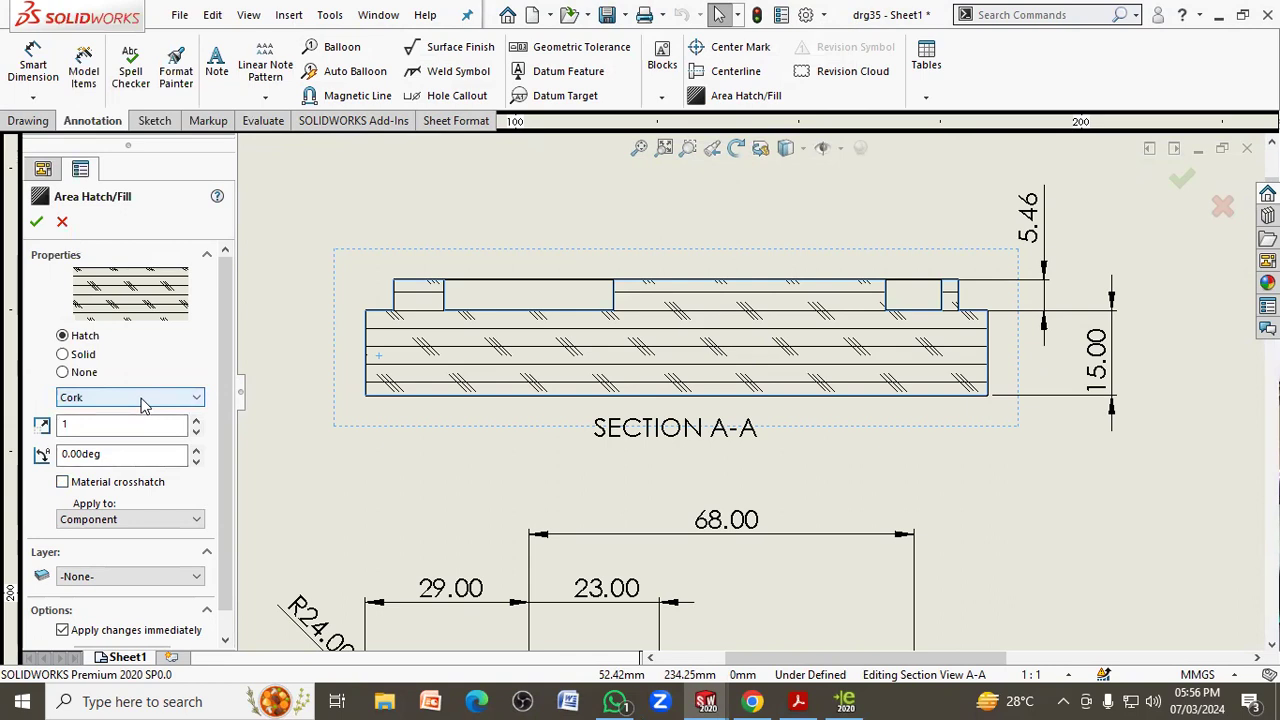
{"action": "left_click", "coordinate": [141, 400]}
- Try the ANSI37, DIN 201 brass and AEC 2x12 Parquet Flooring hatch patterns
{"action": "scroll", "coordinate": [140, 330], "scroll_direction": "up", "scroll_amount": 3}
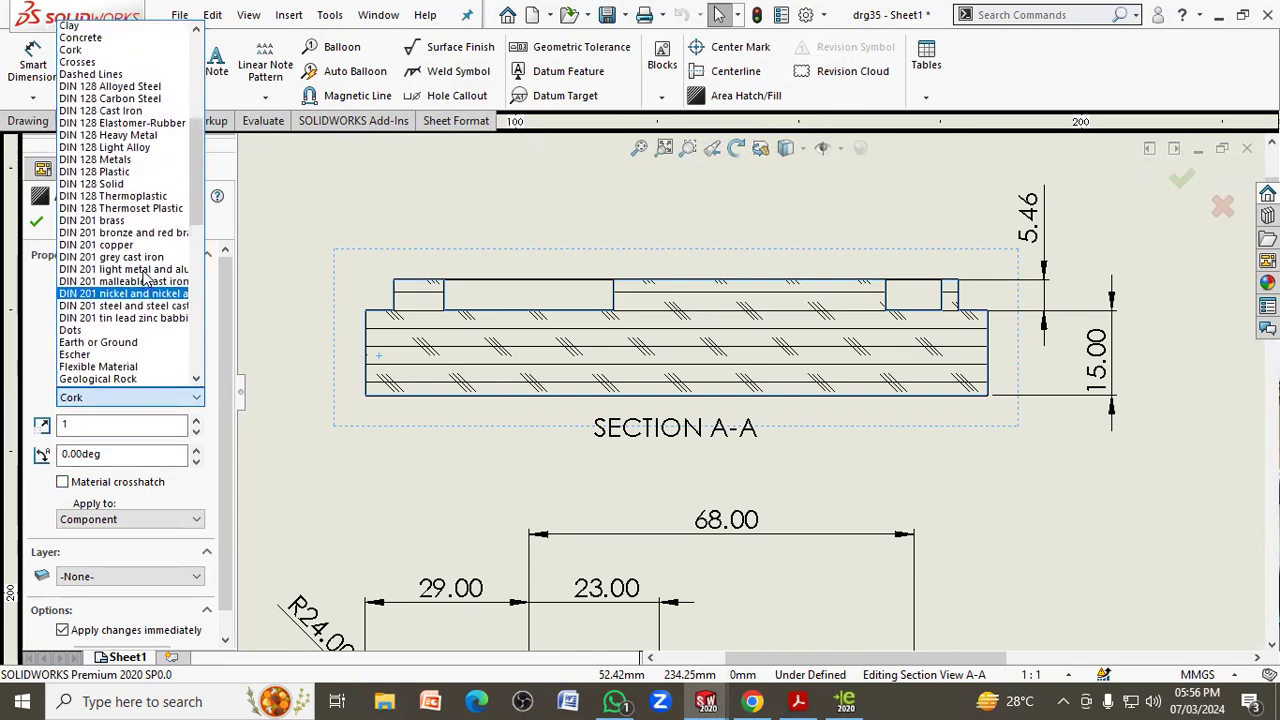
{"action": "scroll", "coordinate": [140, 295], "scroll_direction": "up", "scroll_amount": 3}
{"action": "scroll", "coordinate": [140, 260], "scroll_direction": "up", "scroll_amount": 3}
{"action": "left_click", "coordinate": [139, 247]}
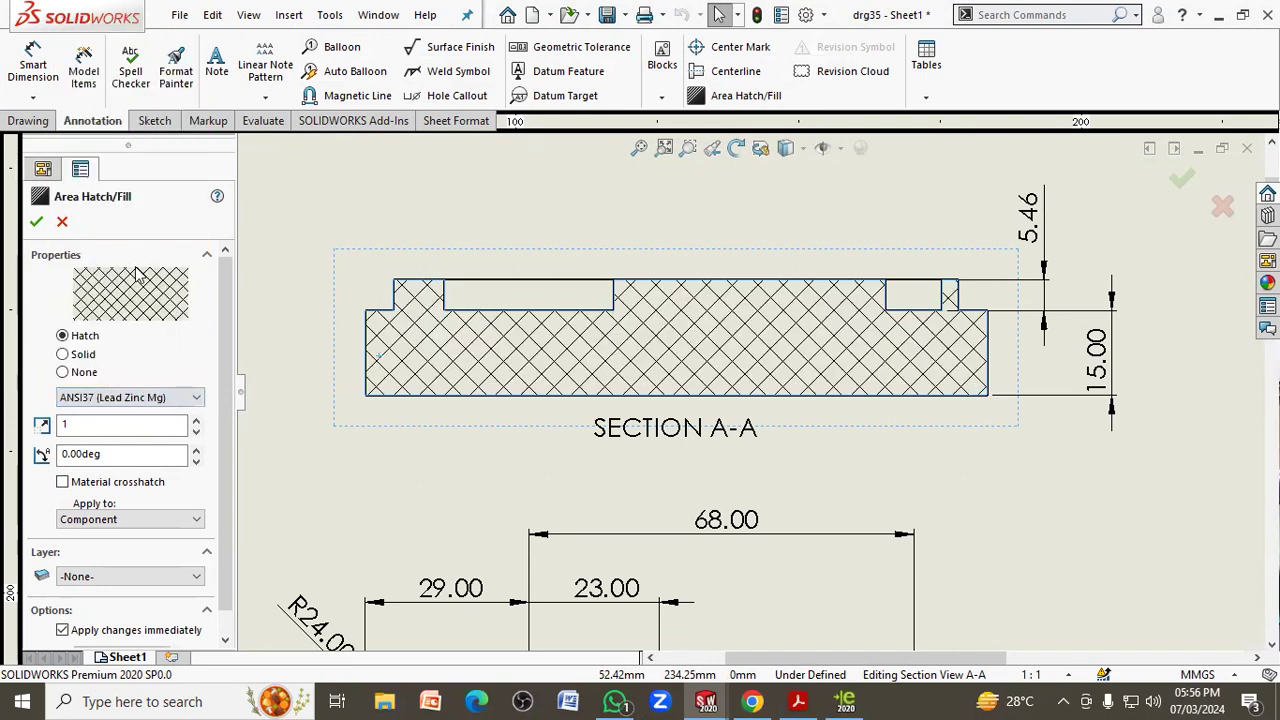
{"action": "left_click", "coordinate": [190, 399]}
{"action": "left_click", "coordinate": [141, 286]}
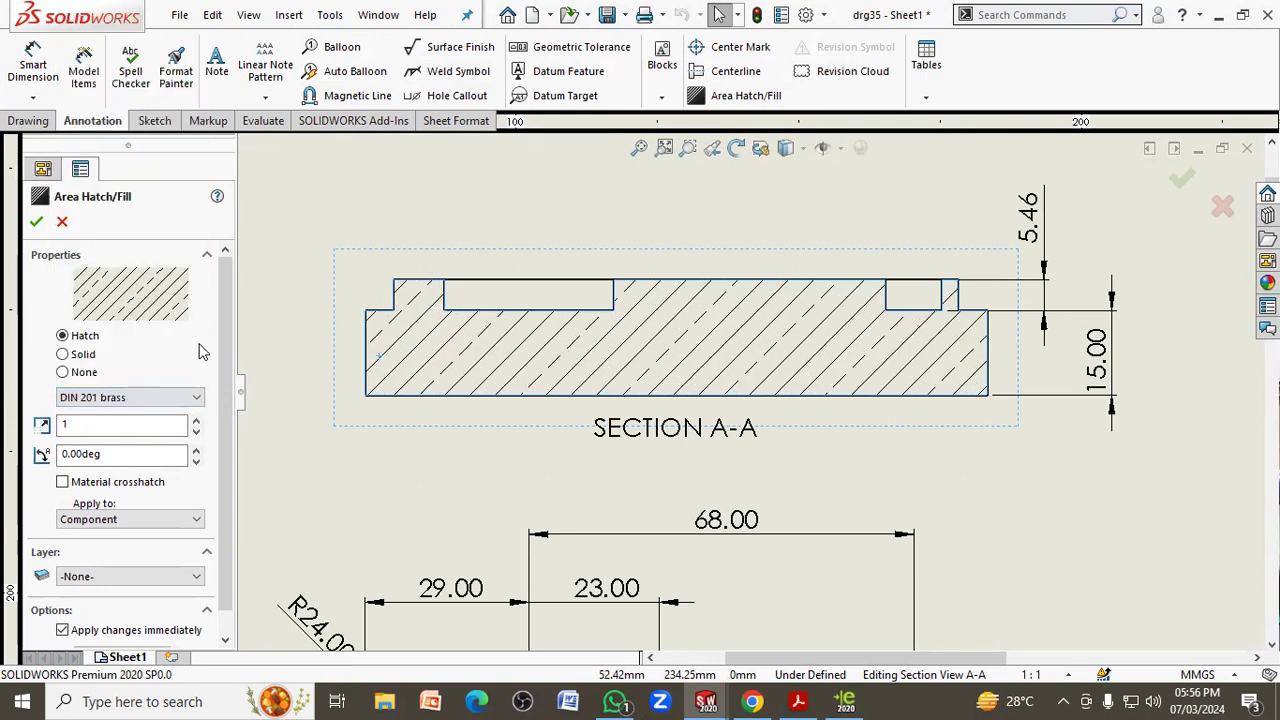
{"action": "left_click", "coordinate": [190, 398]}
{"action": "scroll", "coordinate": [135, 300], "scroll_direction": "up", "scroll_amount": 3}
{"action": "scroll", "coordinate": [133, 298], "scroll_direction": "up", "scroll_amount": 3}
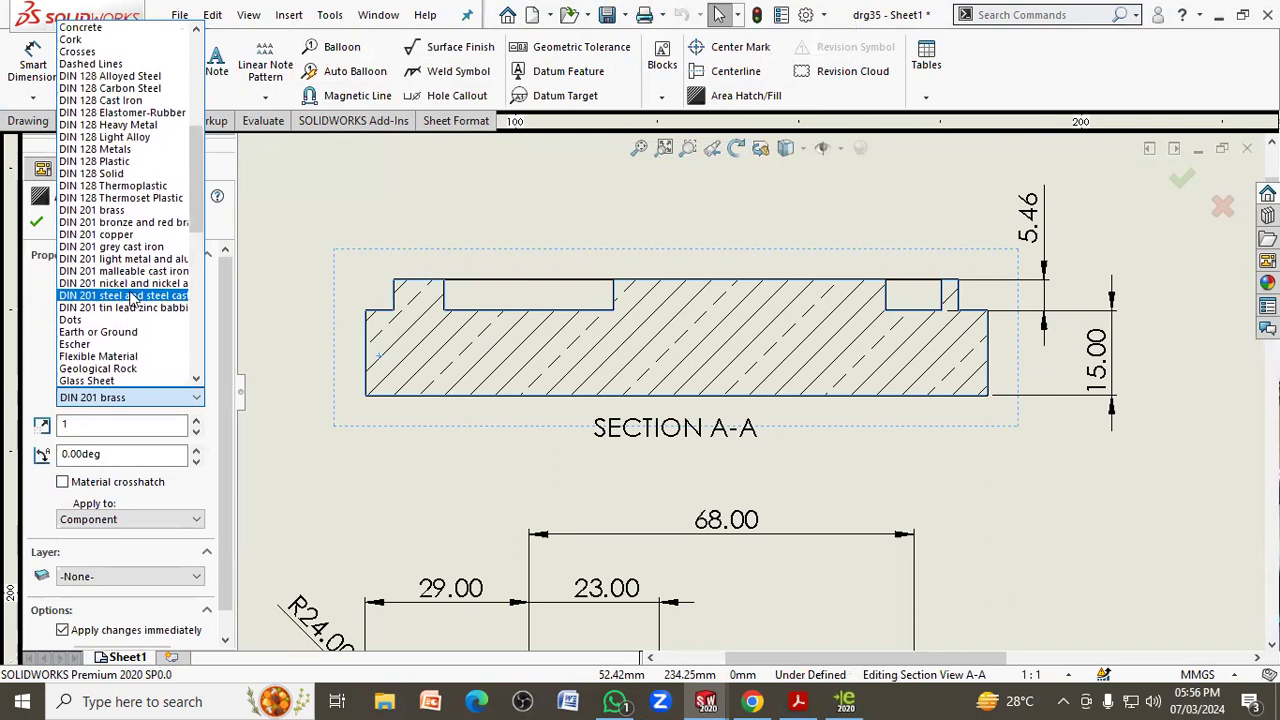
{"action": "scroll", "coordinate": [133, 300], "scroll_direction": "up", "scroll_amount": 3}
{"action": "scroll", "coordinate": [150, 280], "scroll_direction": "up", "scroll_amount": 5}
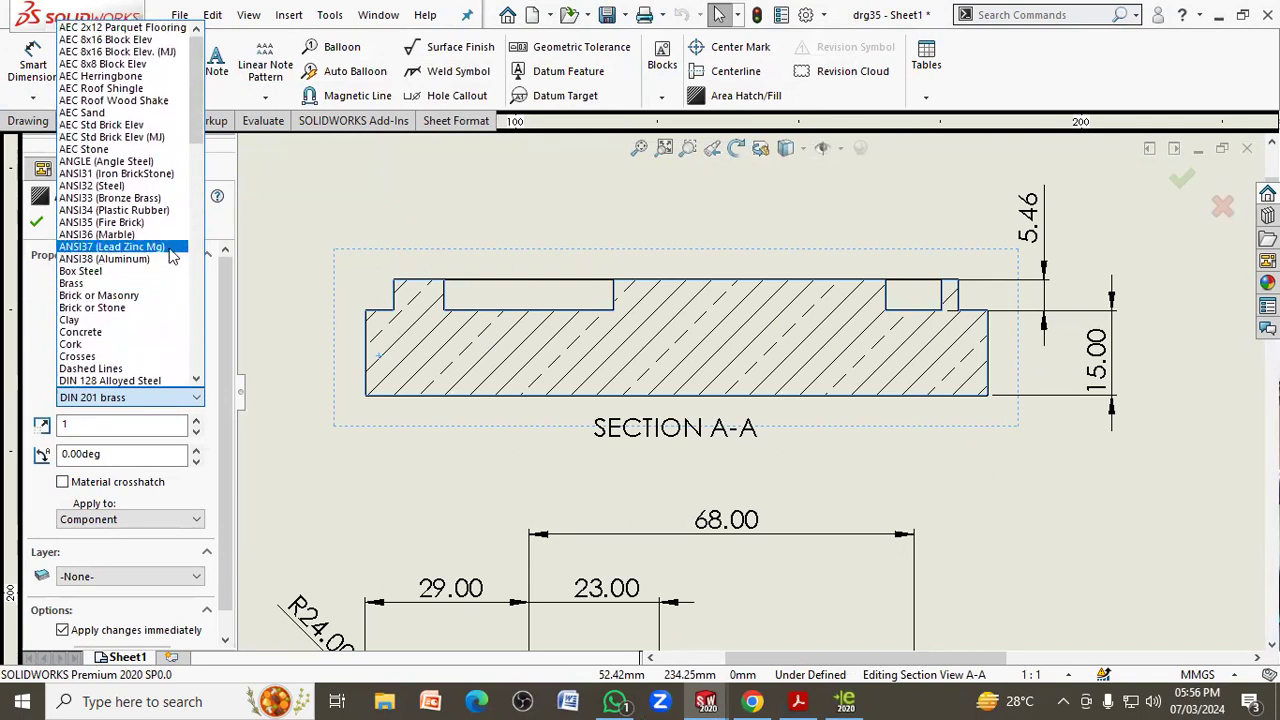
{"action": "left_click", "coordinate": [120, 27]}
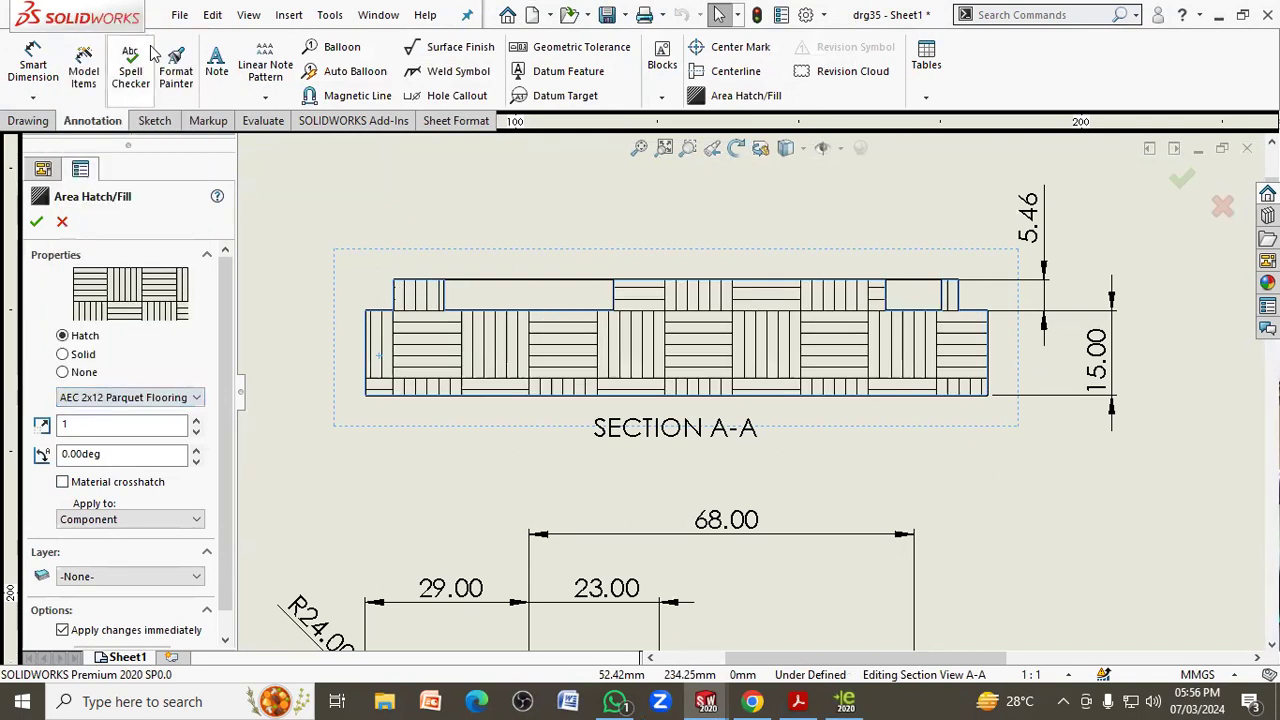
- Try DIN 128 Solid, then apply the ISO (Steel) hatch to Section A-A
{"action": "left_click", "coordinate": [170, 398]}
{"action": "scroll", "coordinate": [150, 355], "scroll_direction": "down", "scroll_amount": 2}
{"action": "scroll", "coordinate": [150, 355], "scroll_direction": "down", "scroll_amount": 2}
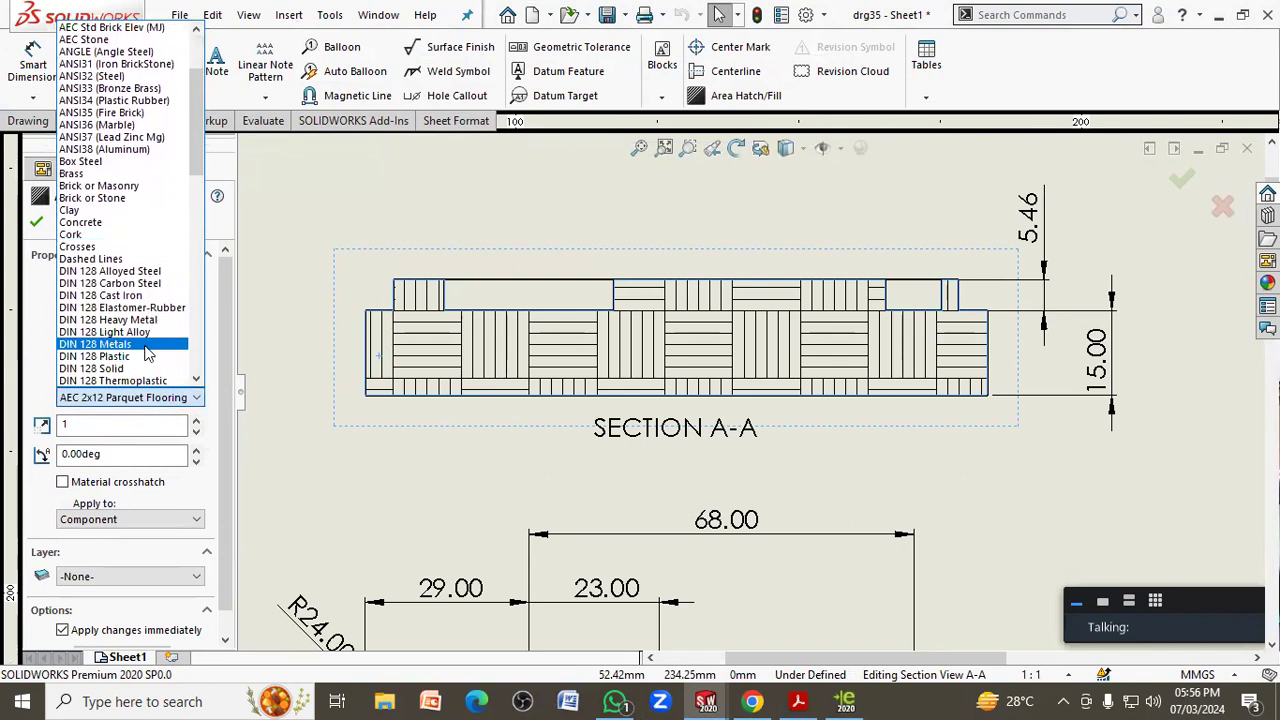
{"action": "scroll", "coordinate": [147, 352], "scroll_direction": "down", "scroll_amount": 2}
{"action": "scroll", "coordinate": [147, 352], "scroll_direction": "down", "scroll_amount": 2}
{"action": "left_click", "coordinate": [140, 226]}
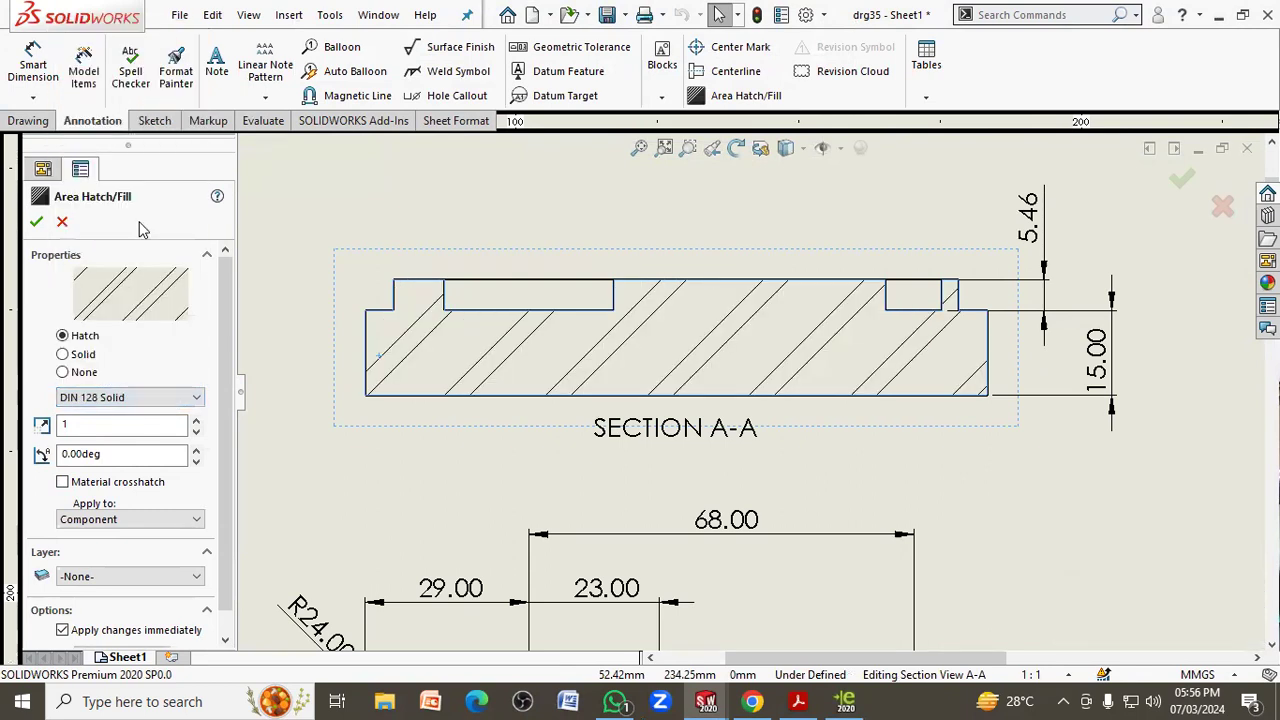
{"action": "left_click", "coordinate": [150, 398]}
{"action": "scroll", "coordinate": [125, 335], "scroll_direction": "down", "scroll_amount": 2}
{"action": "scroll", "coordinate": [118, 310], "scroll_direction": "down", "scroll_amount": 2}
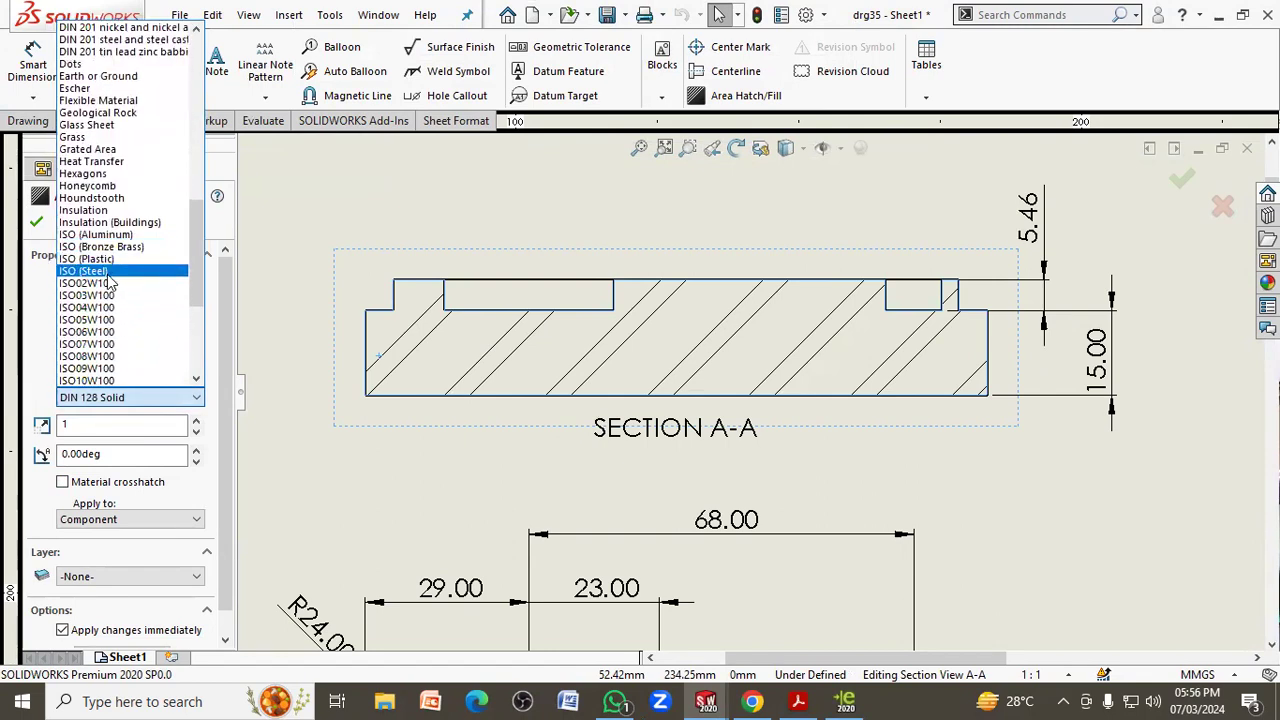
{"action": "left_click", "coordinate": [110, 272]}
{"action": "left_click", "coordinate": [36, 222]}
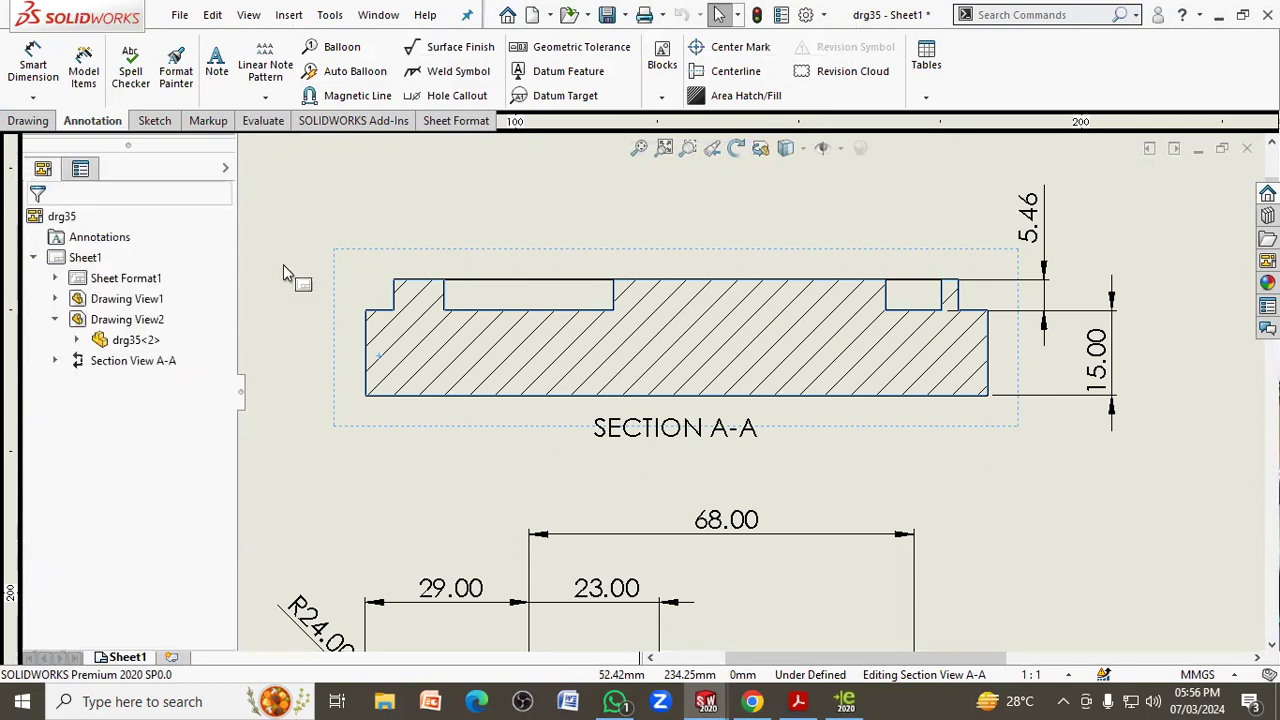
- Fit the whole sheet and switch to editing the sheet format
{"action": "key", "text": "f"}
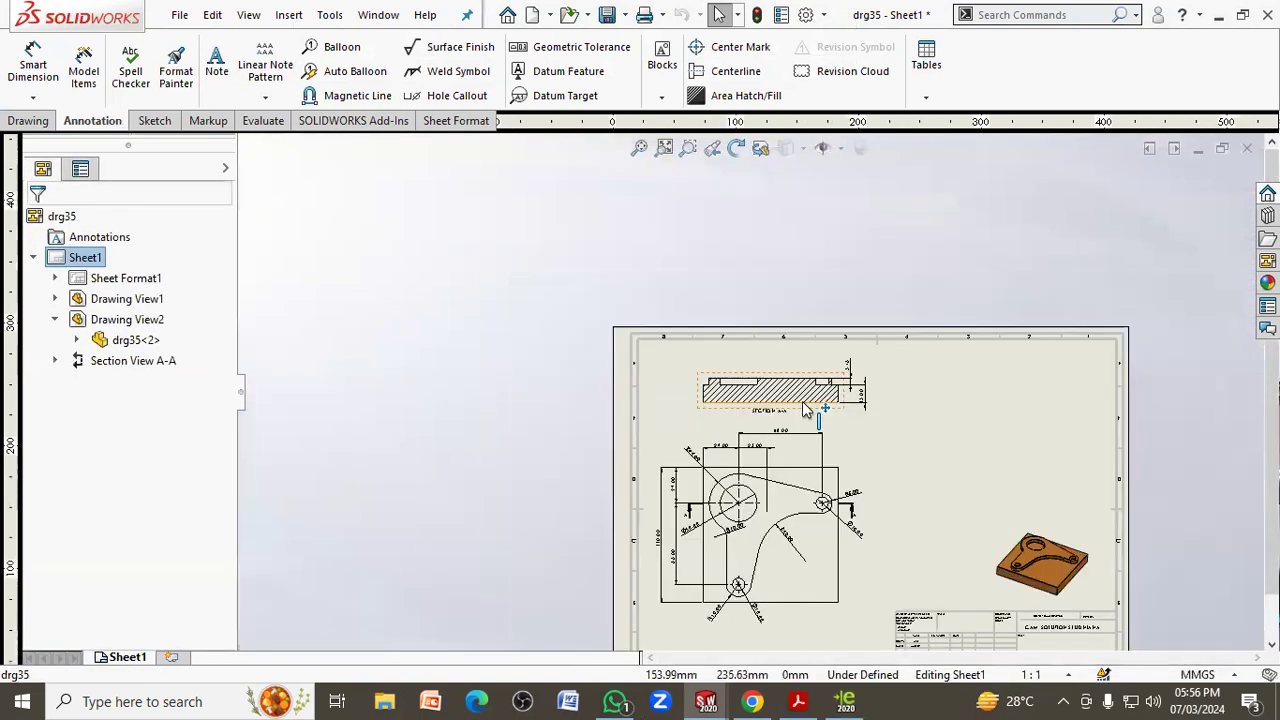
{"action": "scroll", "coordinate": [954, 529], "scroll_direction": "down", "scroll_amount": 2}
{"action": "scroll", "coordinate": [783, 500], "scroll_direction": "down", "scroll_amount": 2}
{"action": "scroll", "coordinate": [783, 500], "scroll_direction": "up", "scroll_amount": 2}
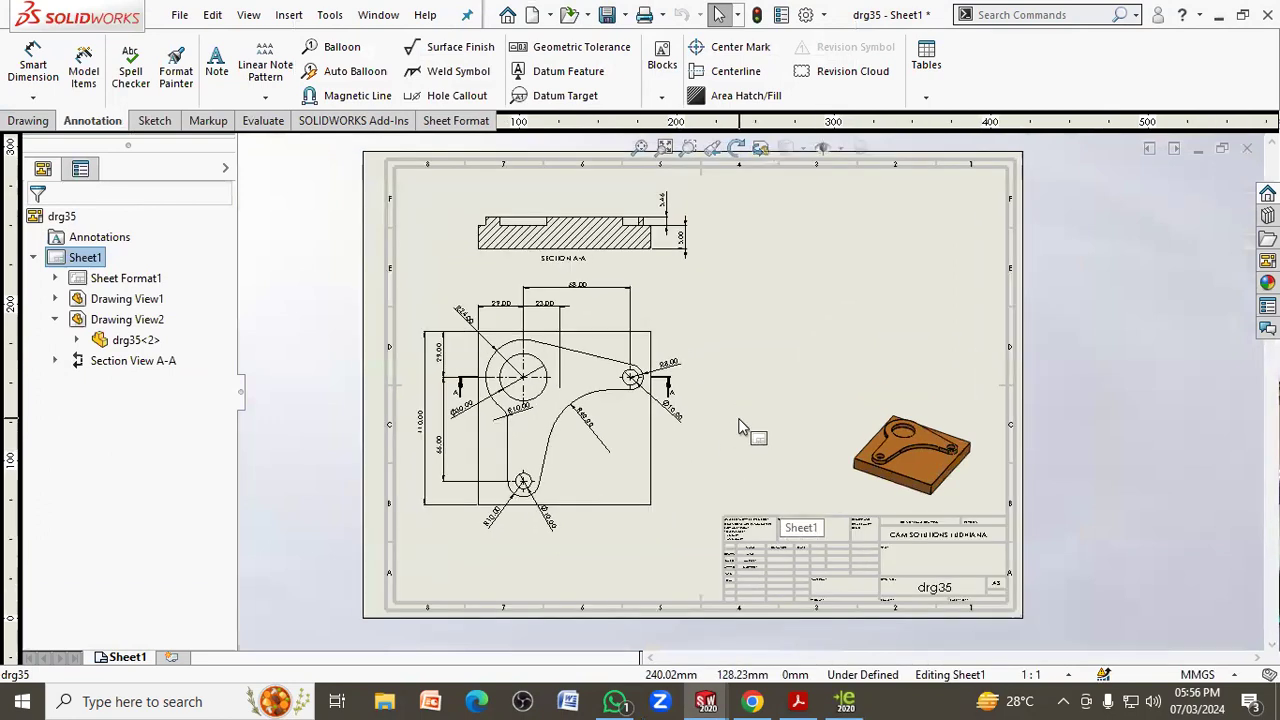
{"action": "scroll", "coordinate": [744, 416], "scroll_direction": "down", "scroll_amount": 1}
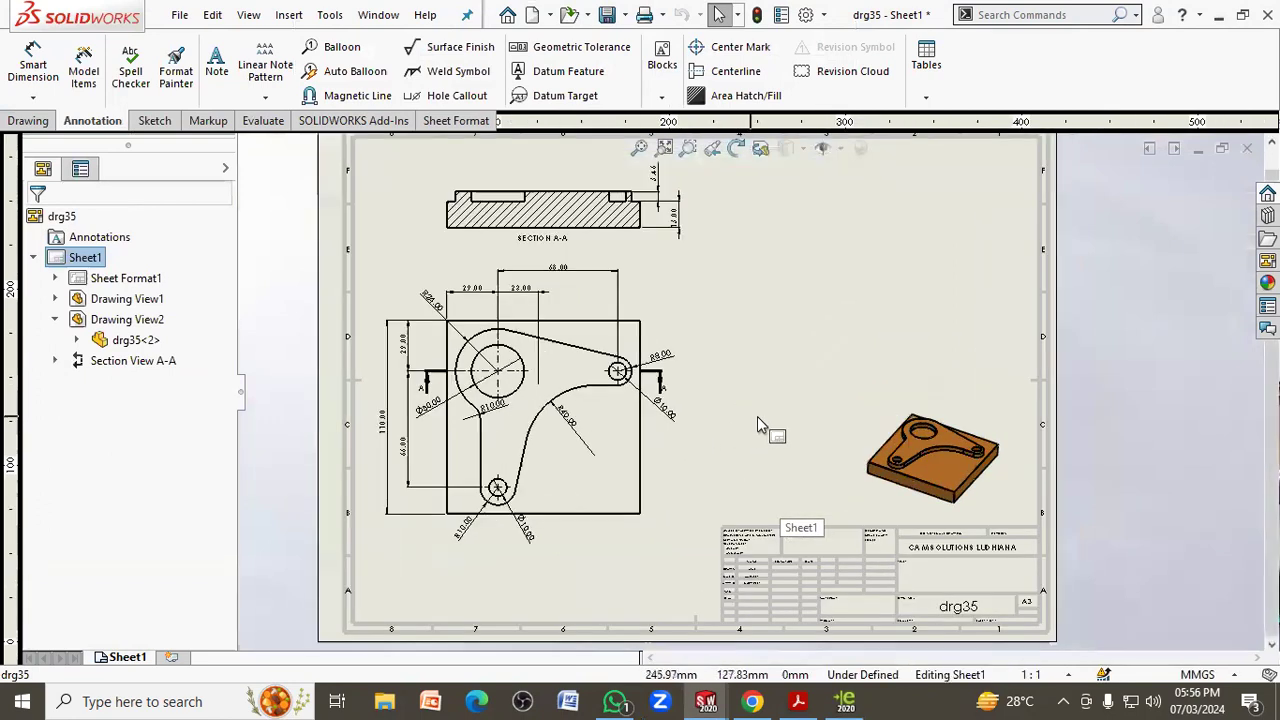
{"action": "right_click", "coordinate": [787, 305]}
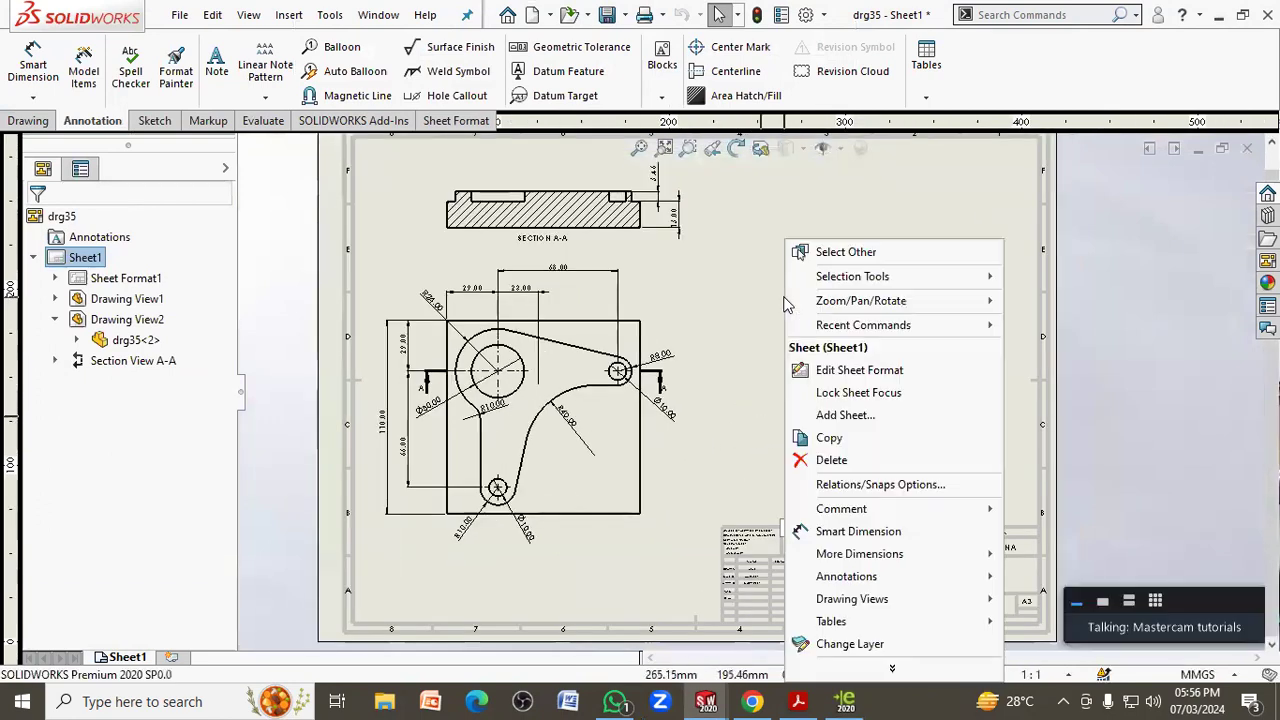
{"action": "left_click", "coordinate": [838, 369]}
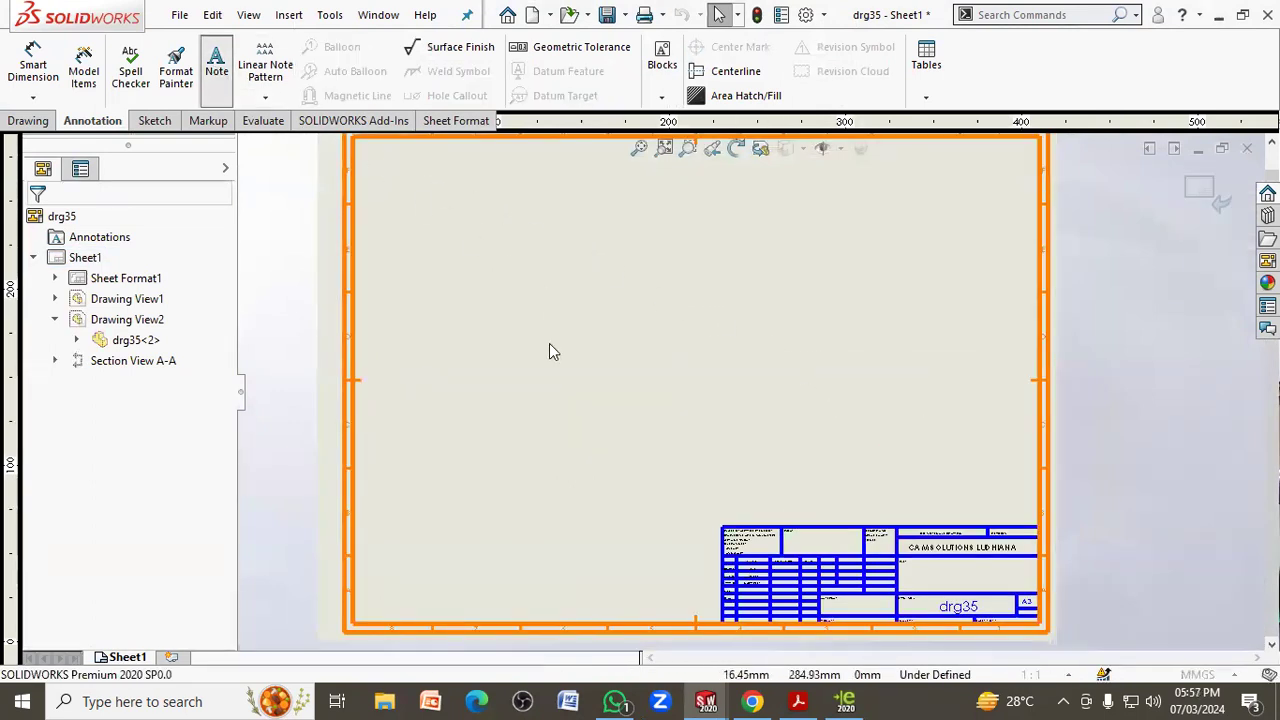
- Create a bold grey 72-size note reading 'CAM SOLUTIONS LUDHIANA' on the sheet format
{"action": "left_click", "coordinate": [522, 352]}
{"action": "type", "text": "CAMSOLUTIONS L"}
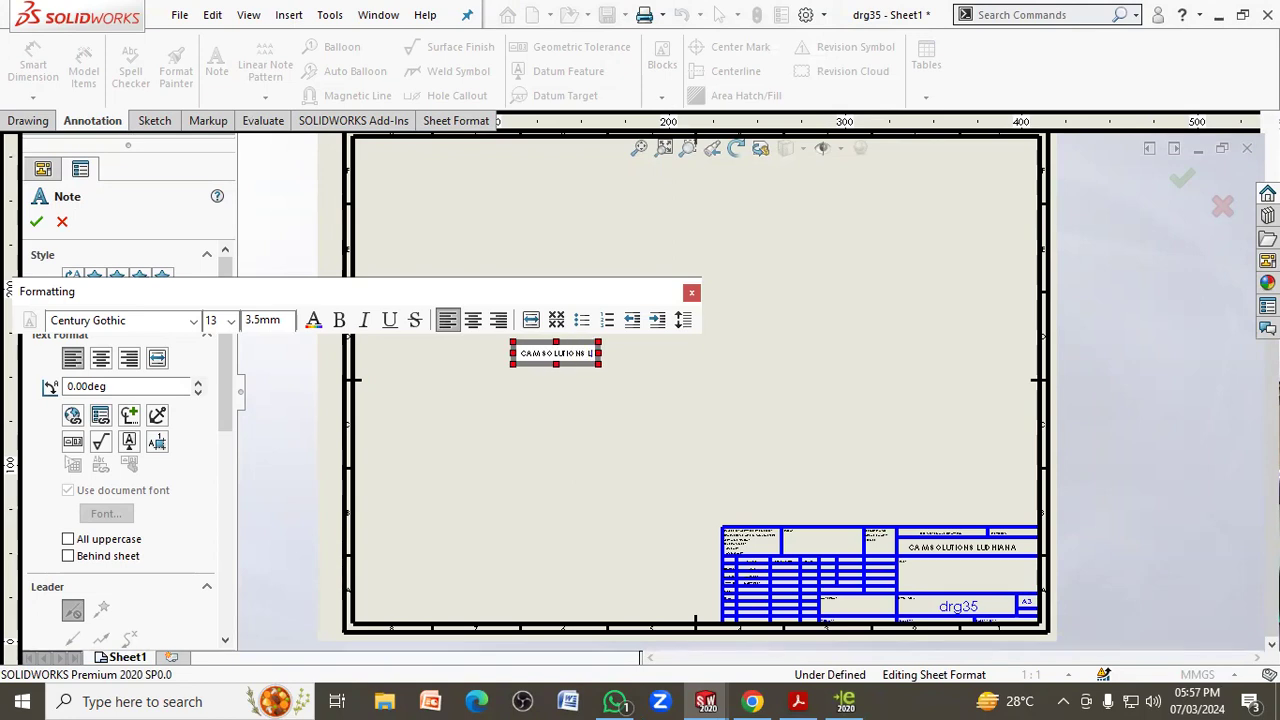
{"action": "type", "text": "UDI"}
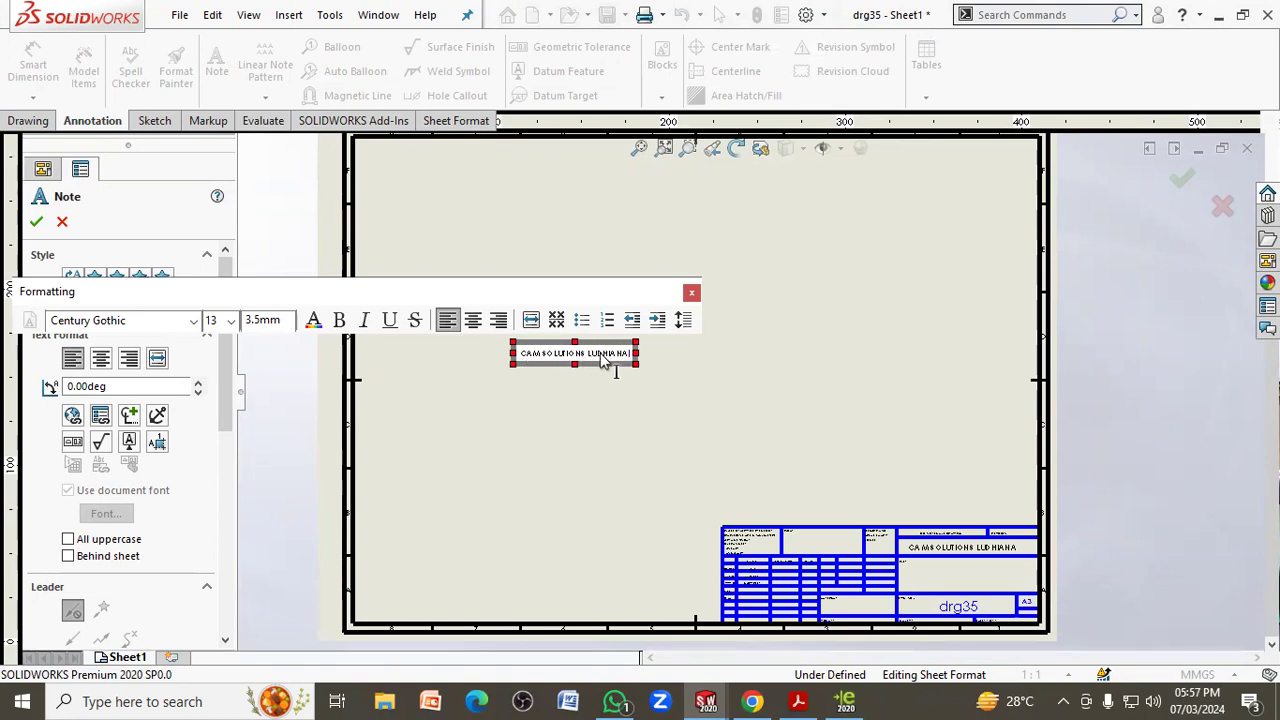
{"action": "left_click_drag", "start_coordinate": [635, 364], "coordinate": [732, 412]}
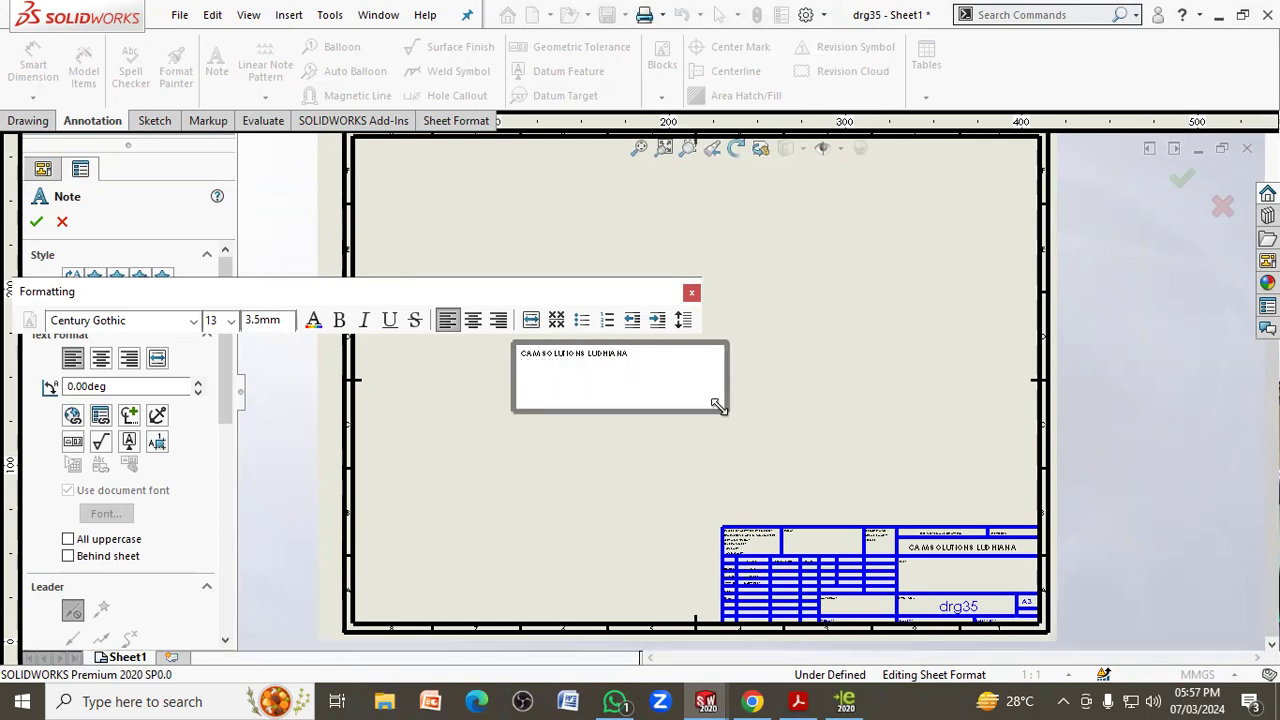
{"action": "left_click", "coordinate": [339, 320]}
{"action": "left_click", "coordinate": [313, 320]}
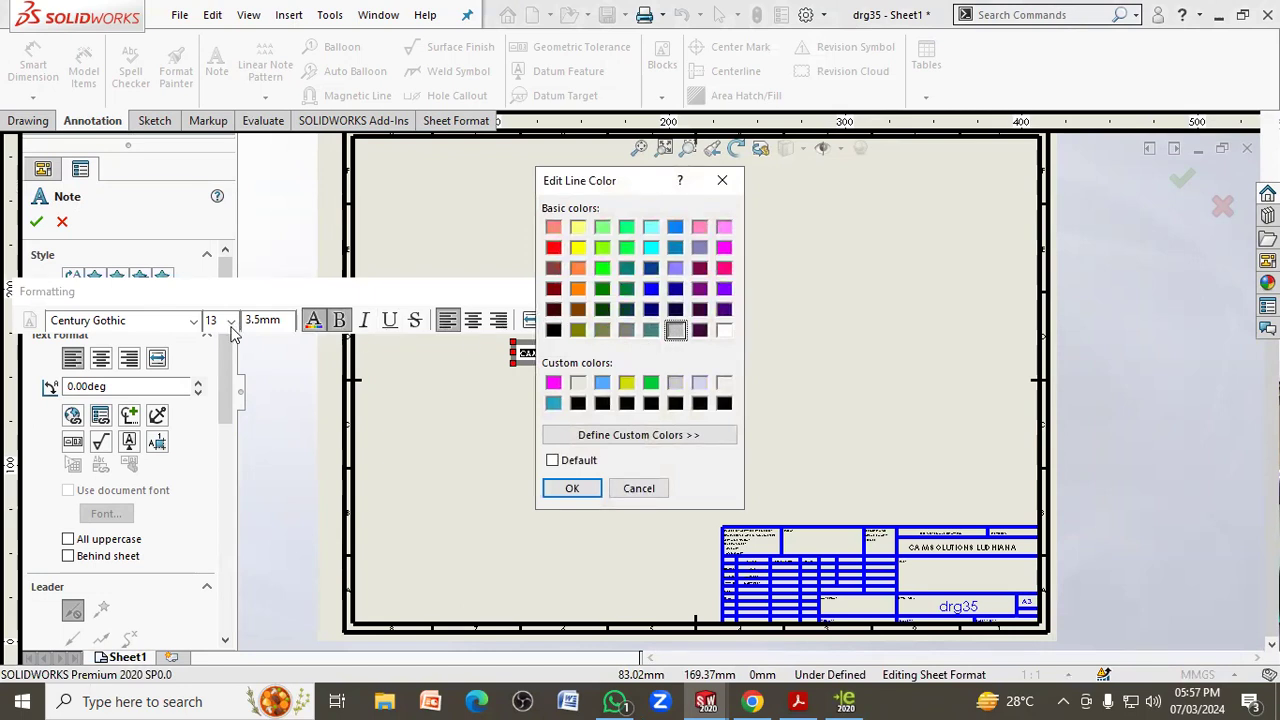
{"action": "left_click", "coordinate": [574, 489]}
{"action": "left_click", "coordinate": [231, 320]}
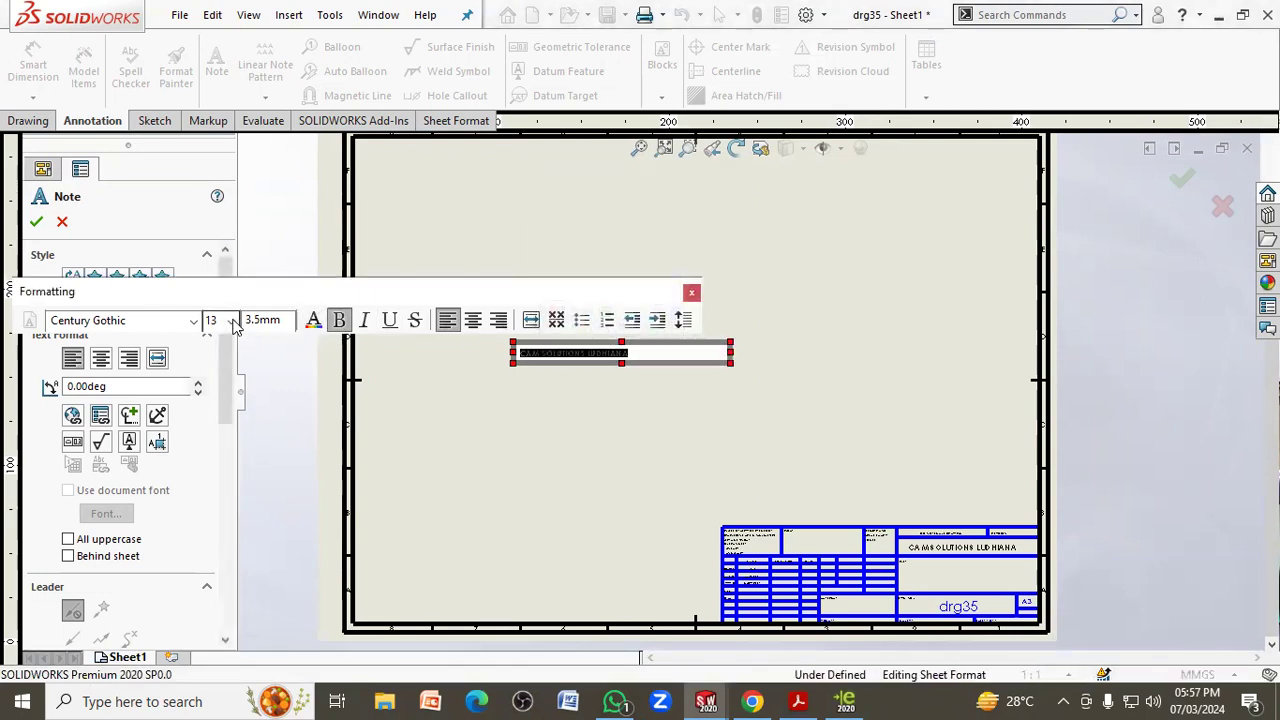
{"action": "left_click", "coordinate": [218, 553]}
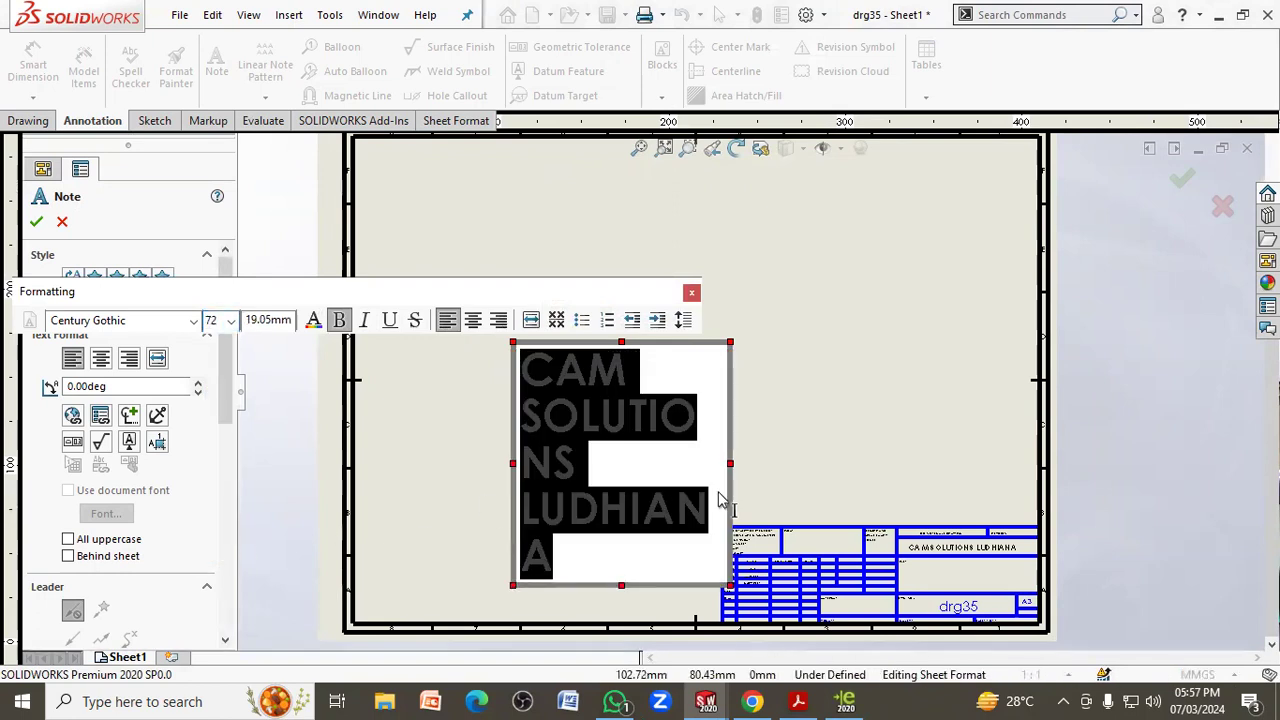
- Widen the note onto one line and move it across the sheet's middle
{"action": "left_click_drag", "start_coordinate": [731, 465], "coordinate": [1174, 283]}
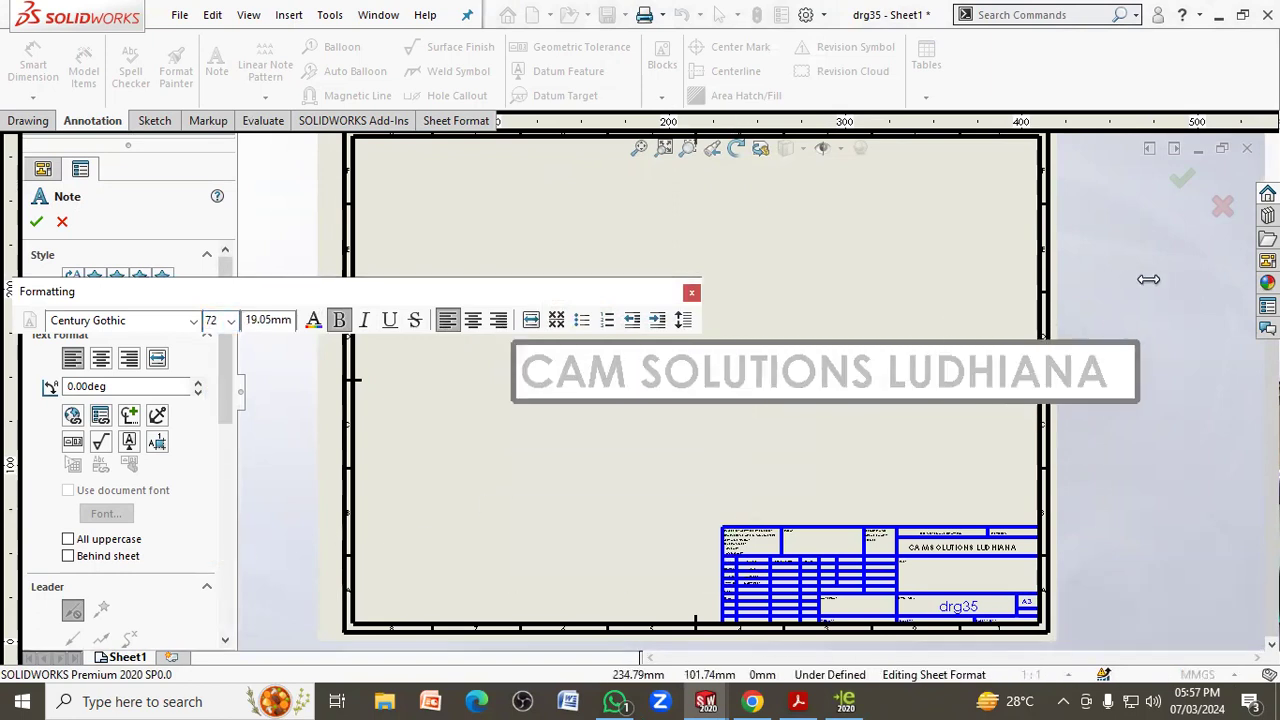
{"action": "left_click", "coordinate": [850, 420]}
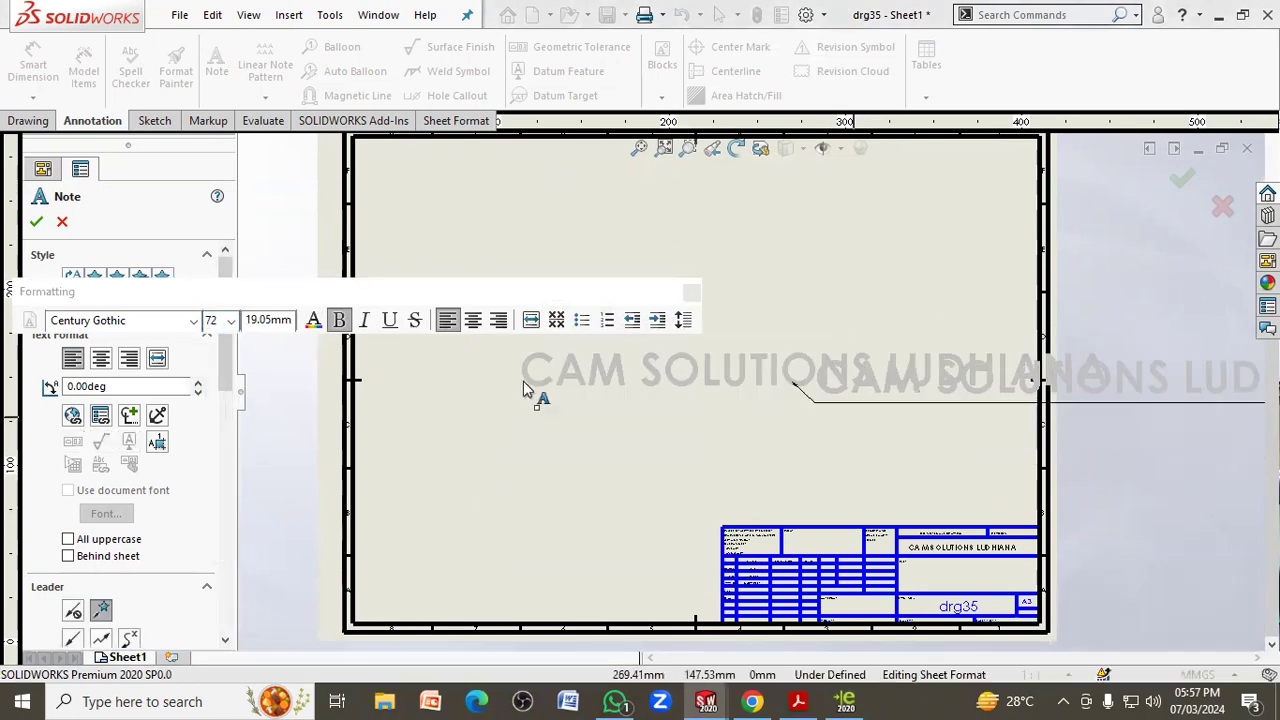
{"action": "left_click", "coordinate": [62, 222]}
{"action": "left_click_drag", "start_coordinate": [714, 378], "coordinate": [602, 366]}
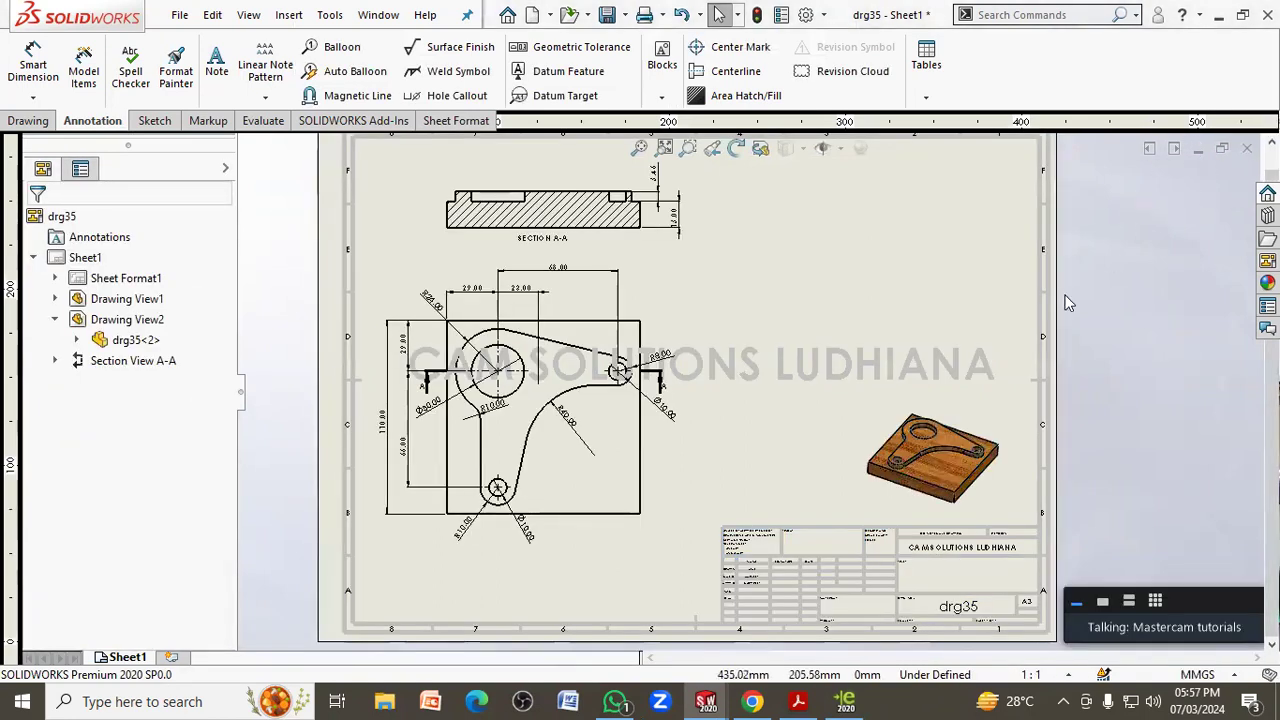
- Edit the sheet format and send the CAM SOLUTIONS LUDHIANA note behind the drawing views
{"action": "right_click", "coordinate": [916, 296]}
{"action": "left_click", "coordinate": [979, 371]}
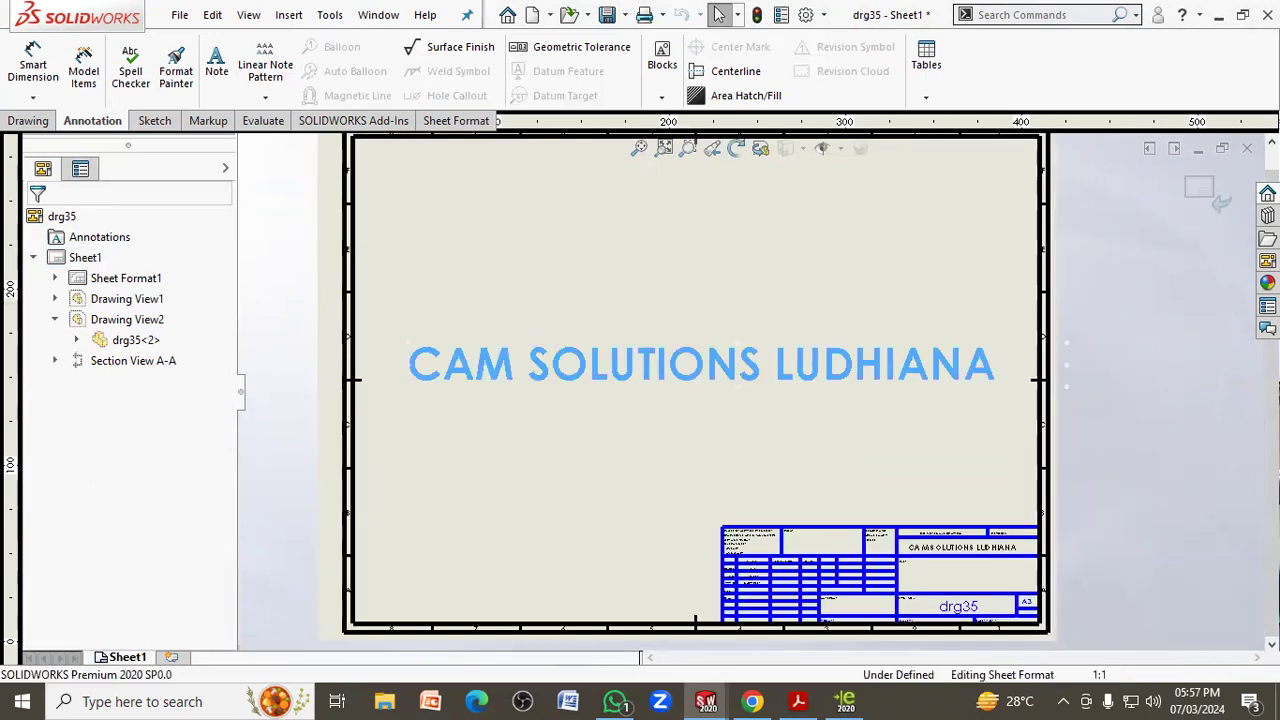
{"action": "right_click", "coordinate": [722, 365]}
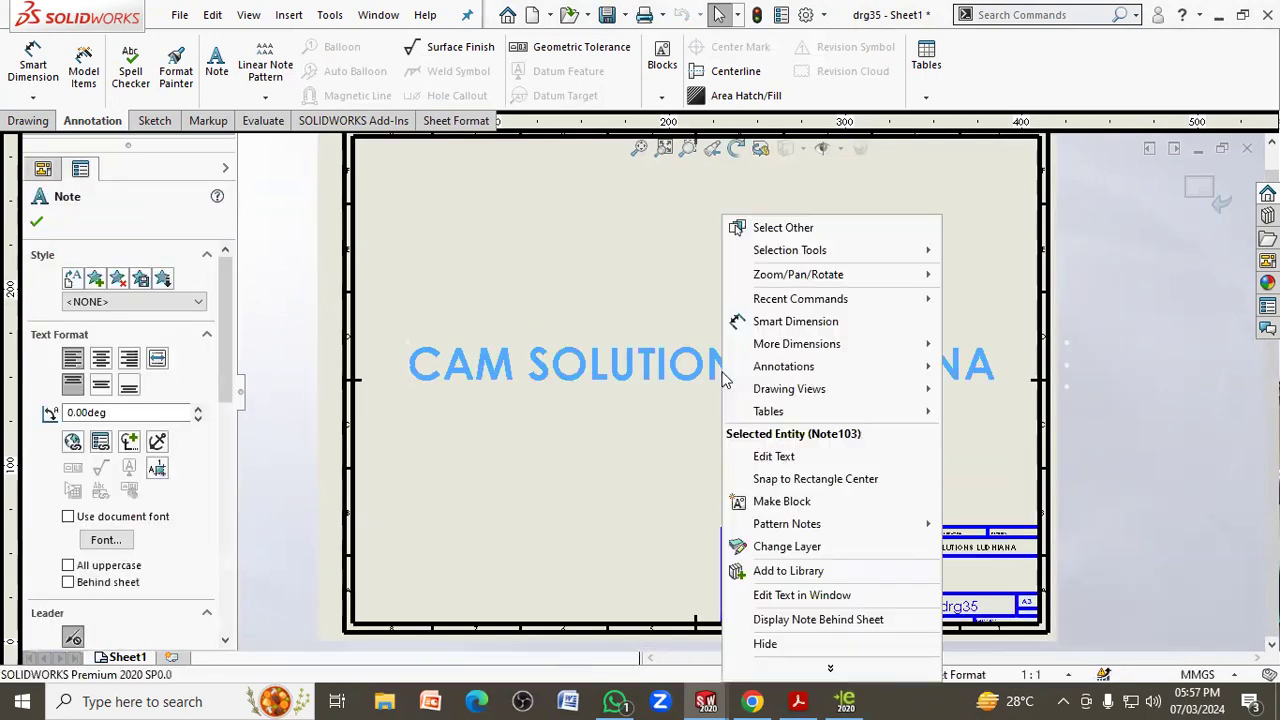
{"action": "left_click", "coordinate": [797, 620]}
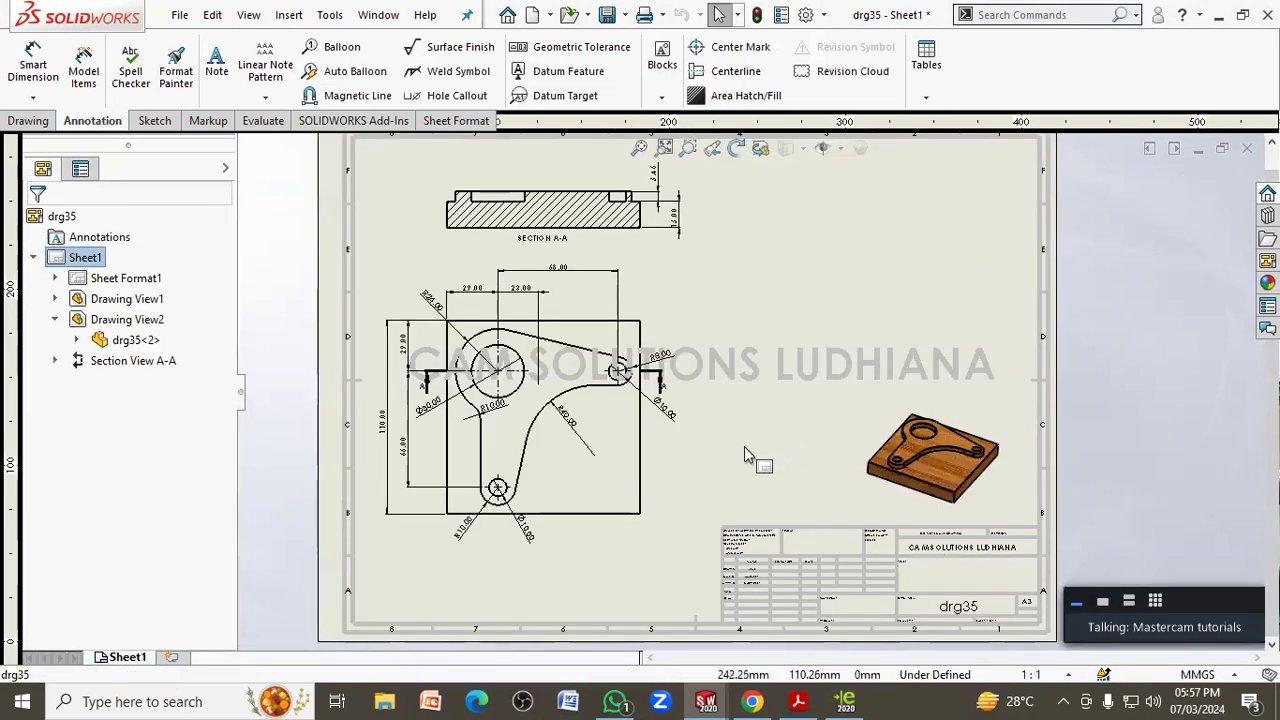
- Fit the whole sheet in the window and select the isometric view of the part
{"action": "middle_click_drag", "start_coordinate": [748, 447], "coordinate": [706, 438]}
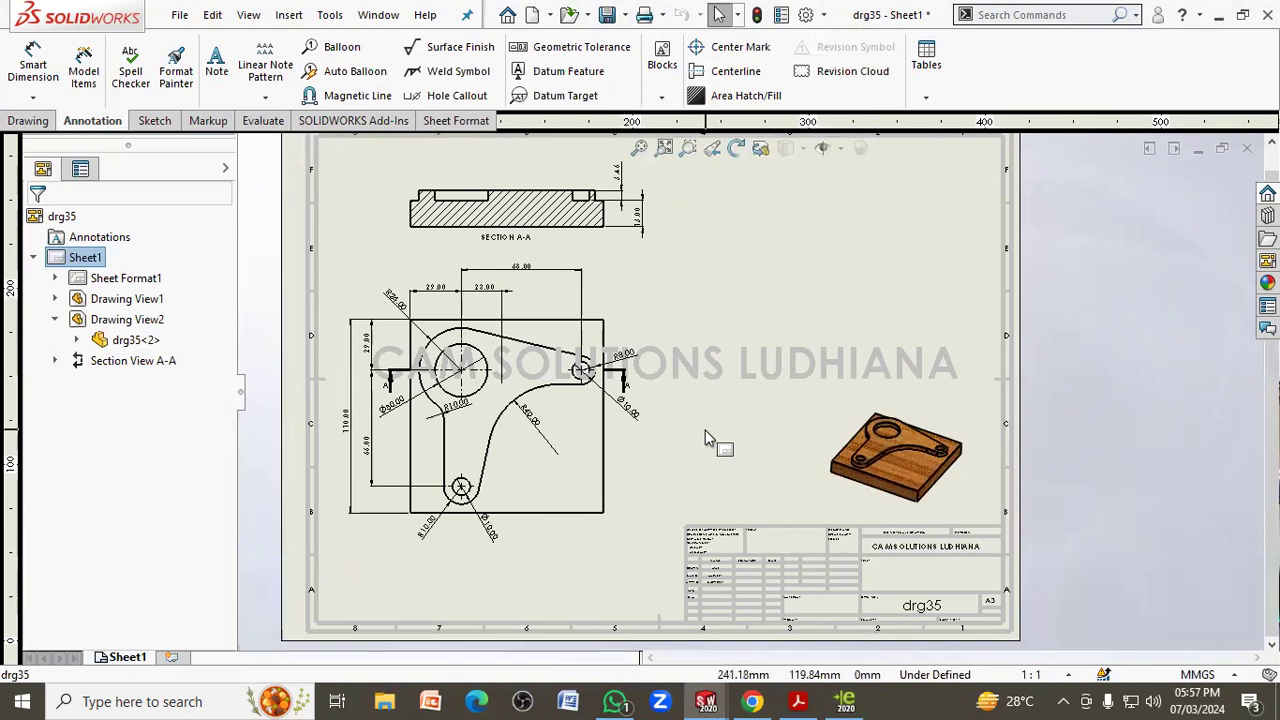
{"action": "scroll", "coordinate": [775, 360], "scroll_direction": "up", "scroll_amount": 2}
{"action": "left_click", "coordinate": [664, 147]}
{"action": "scroll", "coordinate": [988, 388], "scroll_direction": "down", "scroll_amount": 1}
{"action": "left_click", "coordinate": [1003, 432]}
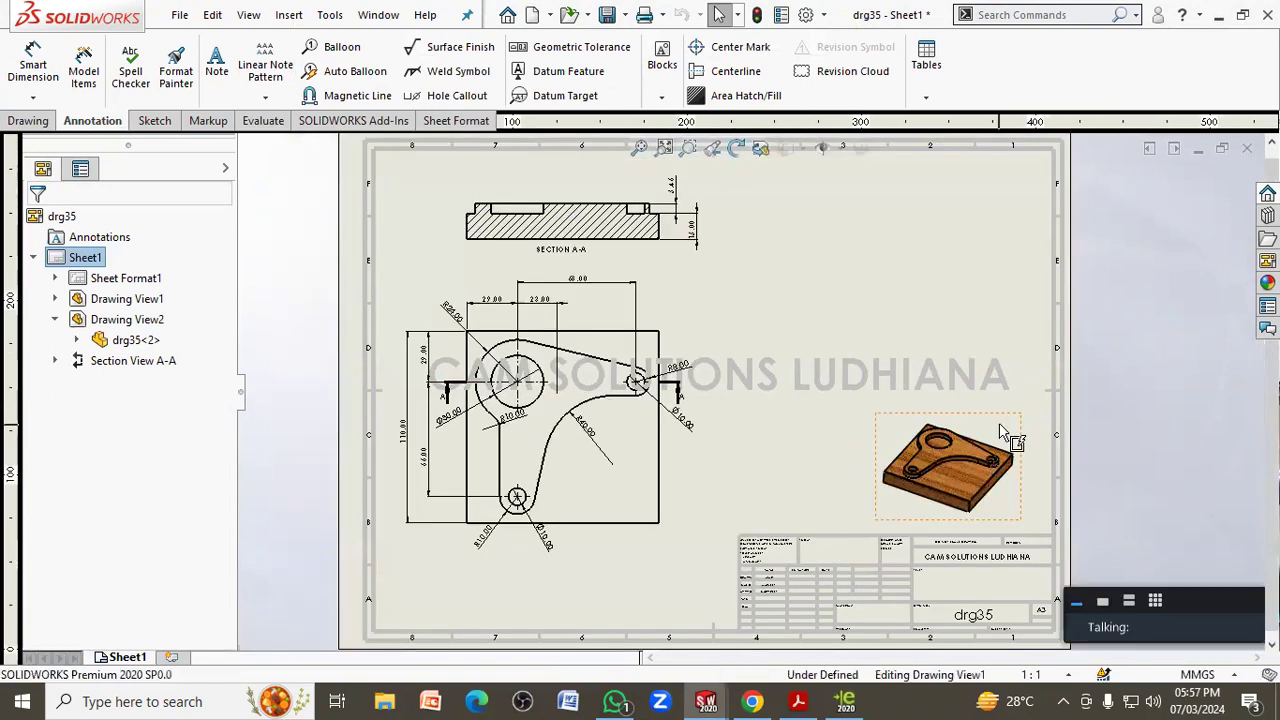
- Open the drg35 part model from the isometric drawing view and show the Render Tools commands
{"action": "left_click", "coordinate": [757, 565]}
{"action": "left_click", "coordinate": [1012, 416]}
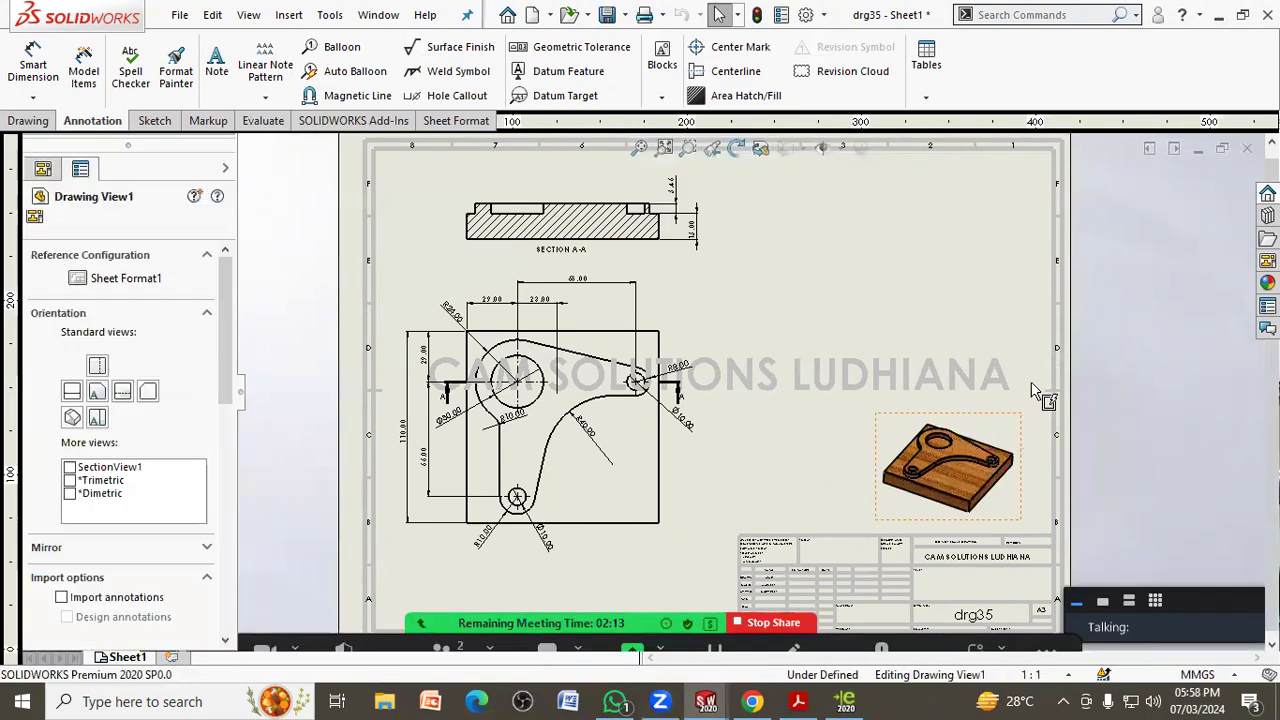
{"action": "left_click", "coordinate": [1060, 368]}
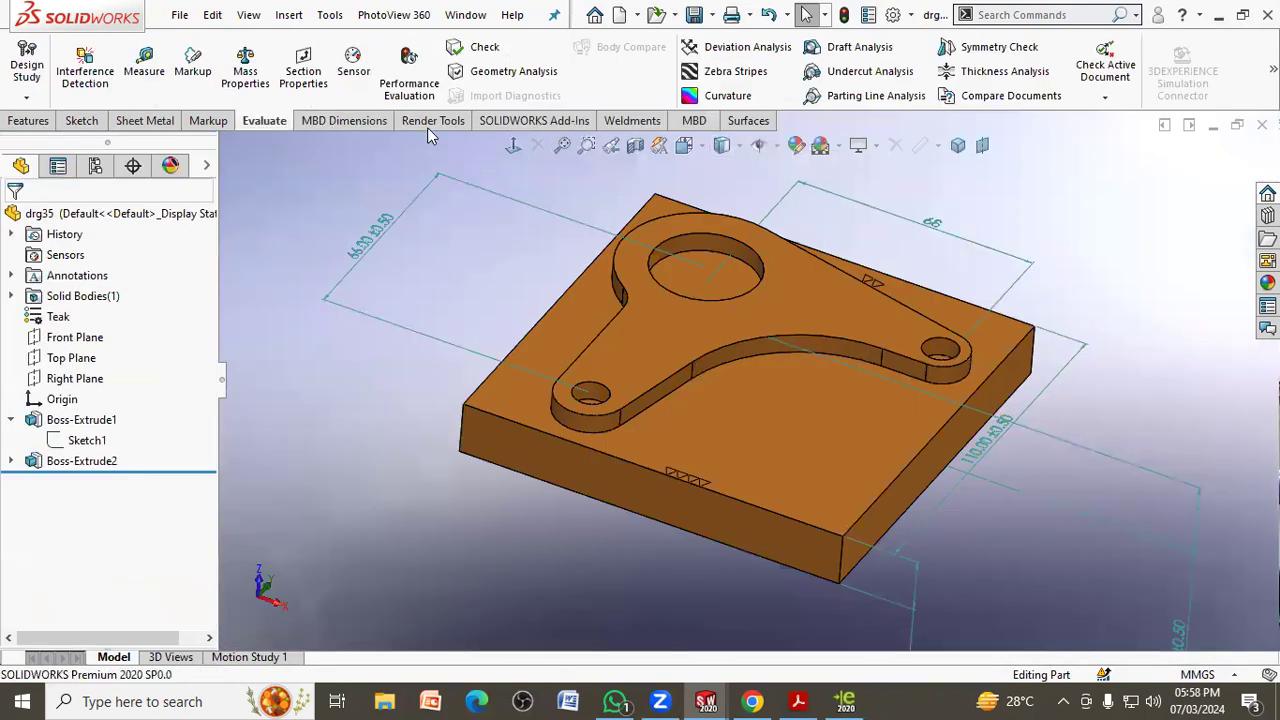
{"action": "left_click", "coordinate": [430, 121]}
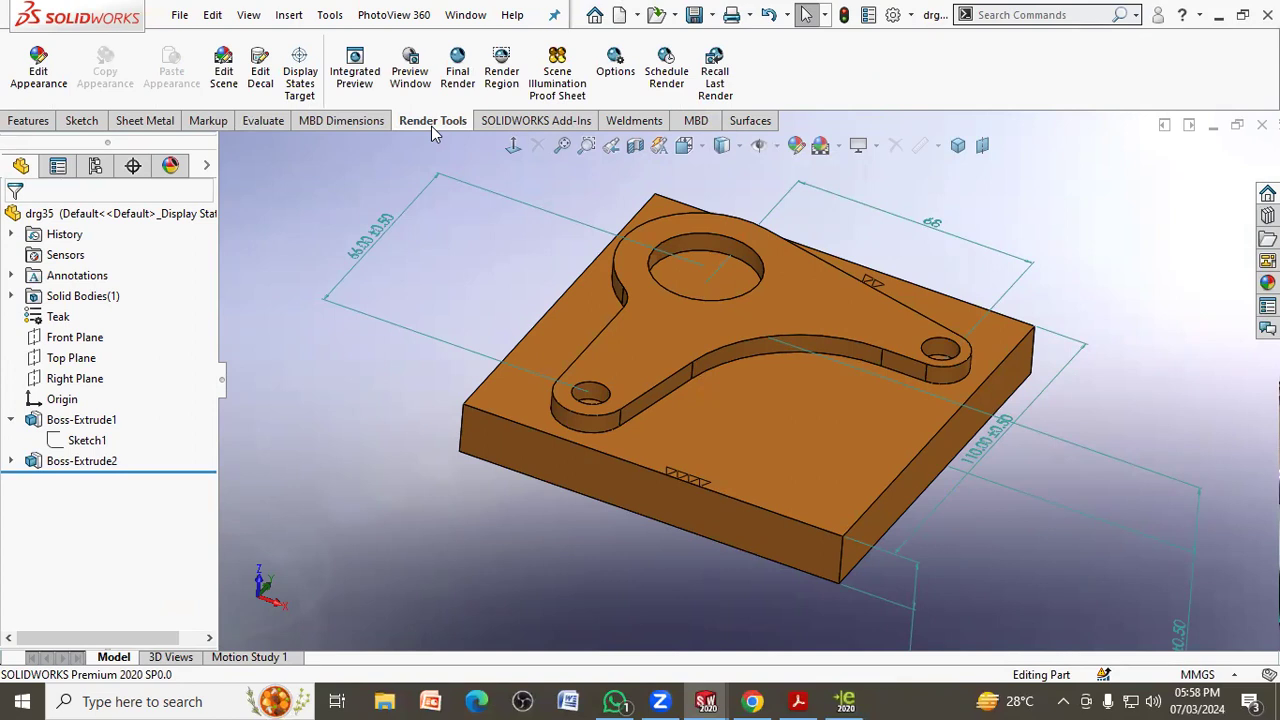
- Add Camera1 from Integrated Preview, move it close to the plate (124.83mm spherical distance), and accept it
{"action": "left_click", "coordinate": [366, 89]}
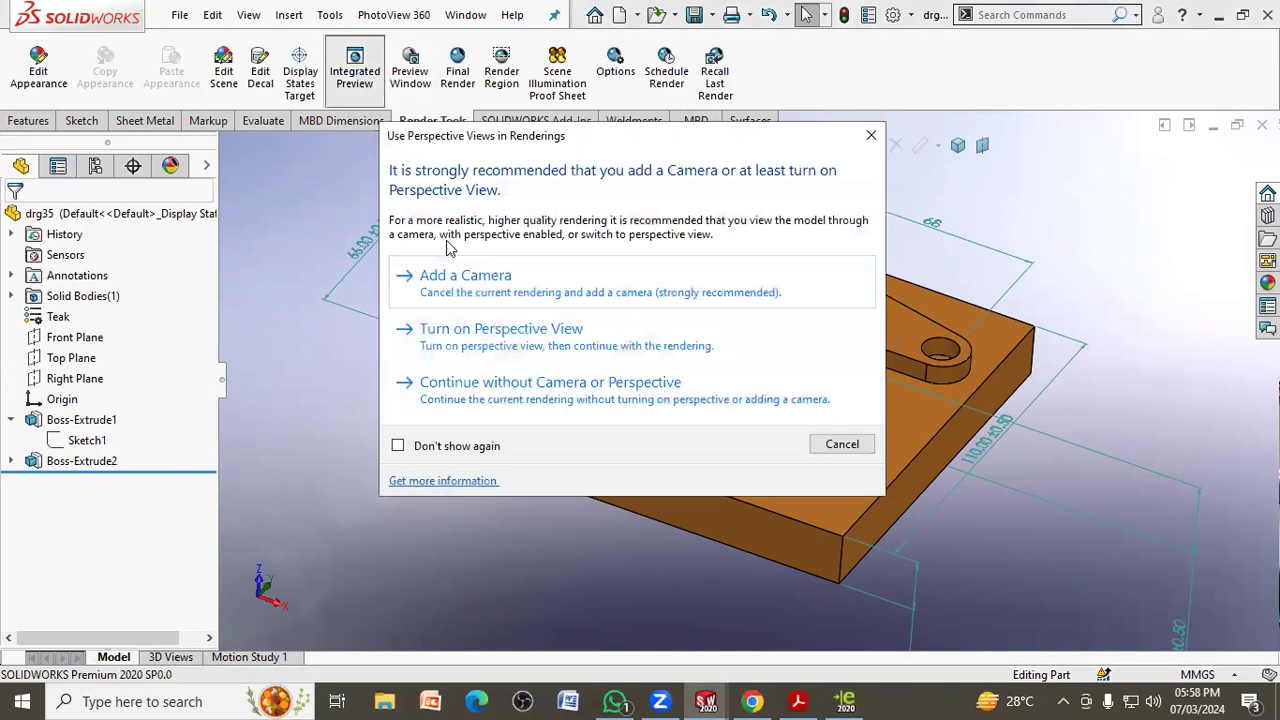
{"action": "left_click", "coordinate": [456, 283]}
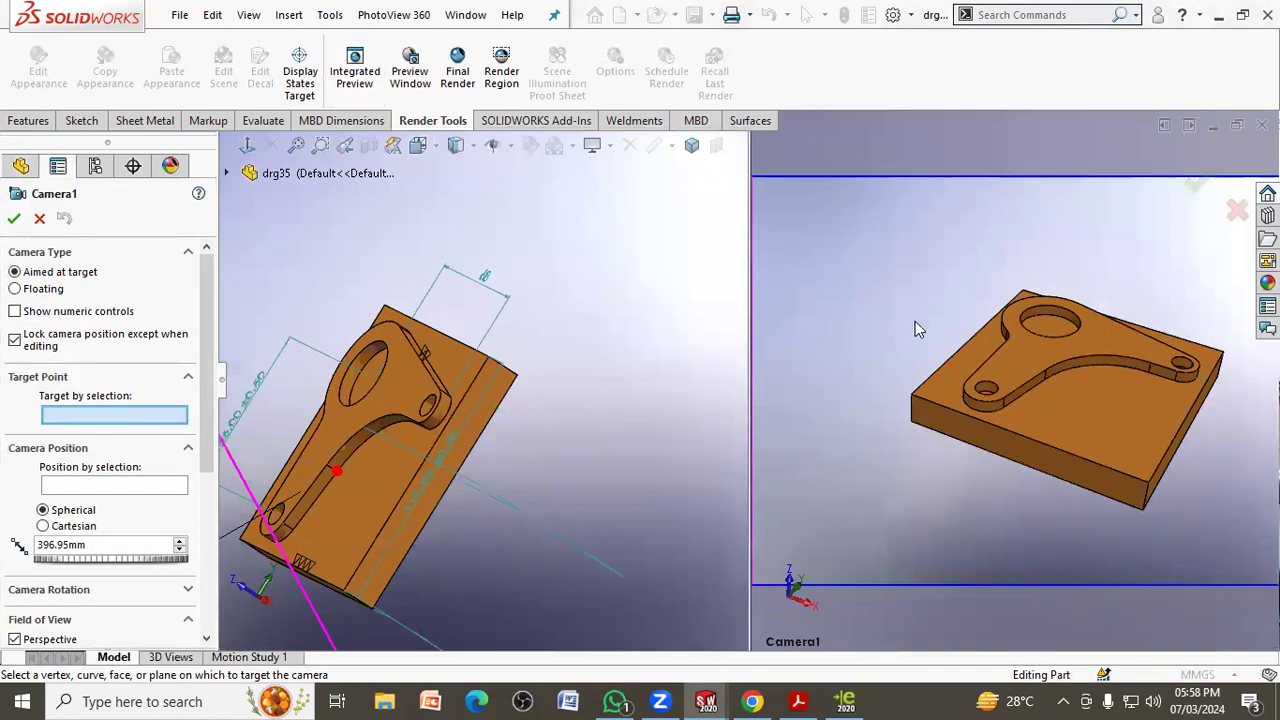
{"action": "scroll", "coordinate": [534, 383], "scroll_direction": "up", "scroll_amount": 2}
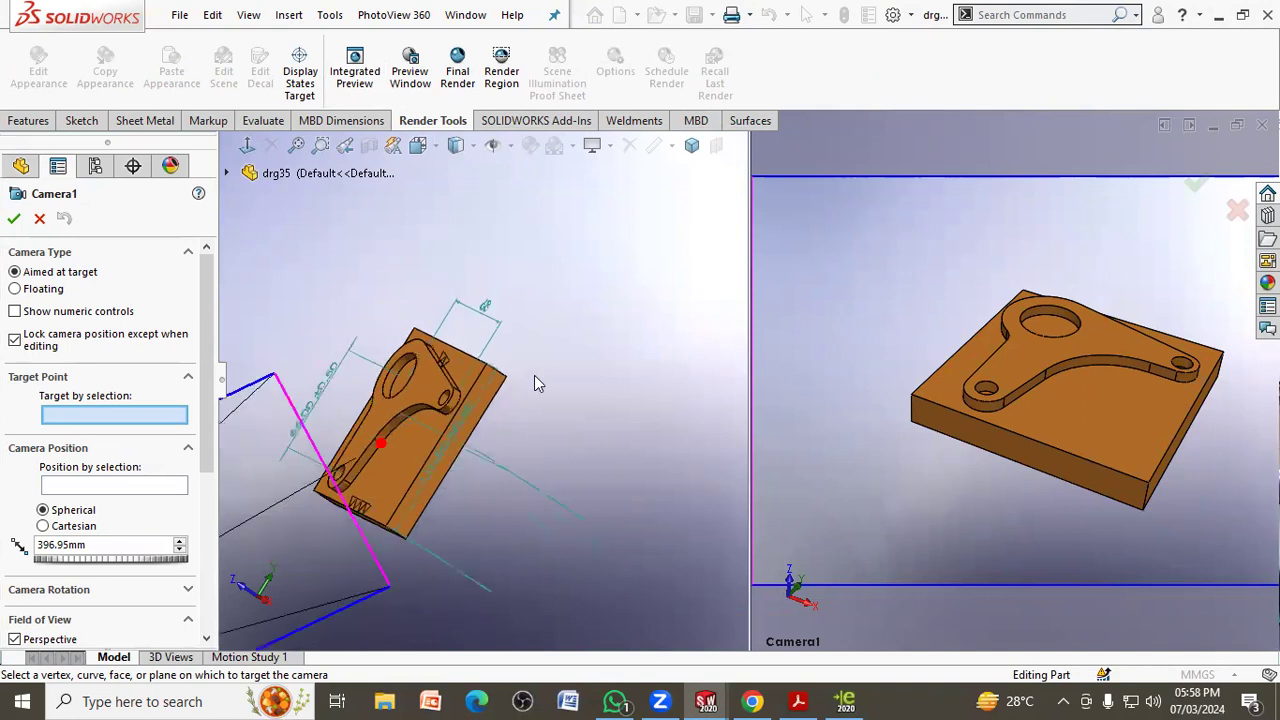
{"action": "mouse_move", "coordinate": [326, 449]}
{"action": "middle_mouse_down"}
{"action": "mouse_move", "coordinate": [463, 355]}
{"action": "mouse_move", "coordinate": [510, 375]}
{"action": "middle_mouse_up"}
{"action": "scroll", "coordinate": [440, 385], "scroll_direction": "up", "scroll_amount": 2}
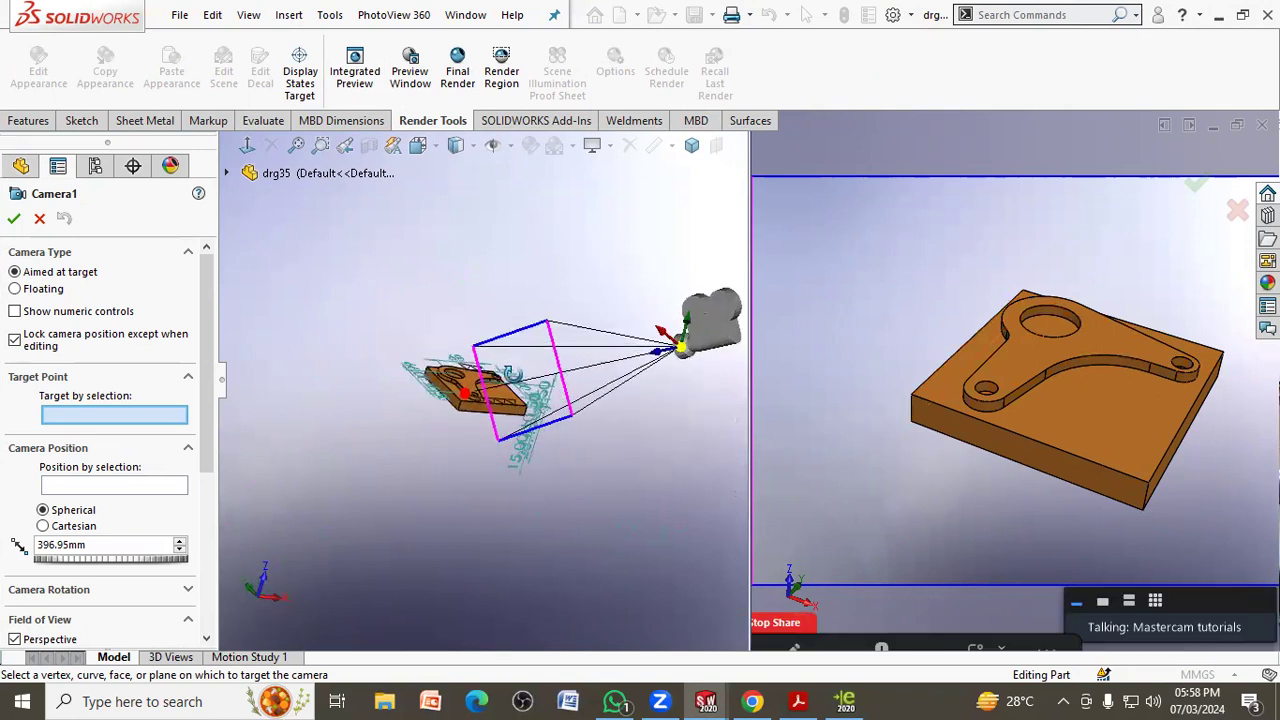
{"action": "mouse_move", "coordinate": [628, 340]}
{"action": "left_mouse_down"}
{"action": "mouse_move", "coordinate": [585, 312]}
{"action": "mouse_move", "coordinate": [550, 364]}
{"action": "mouse_move", "coordinate": [896, 422]}
{"action": "left_mouse_up"}
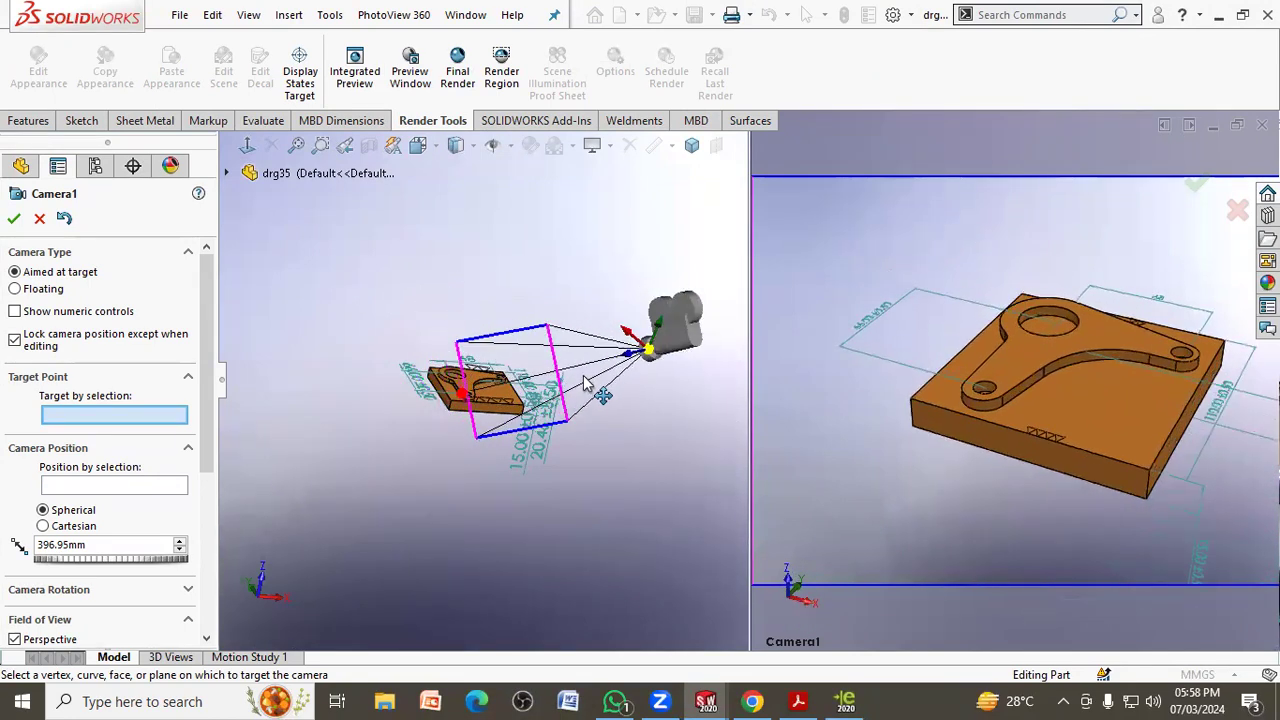
{"action": "mouse_move", "coordinate": [620, 330]}
{"action": "middle_mouse_down"}
{"action": "mouse_move", "coordinate": [551, 272]}
{"action": "mouse_move", "coordinate": [538, 285]}
{"action": "mouse_move", "coordinate": [586, 334]}
{"action": "mouse_move", "coordinate": [476, 435]}
{"action": "mouse_move", "coordinate": [452, 427]}
{"action": "middle_mouse_up"}
{"action": "mouse_move", "coordinate": [603, 374]}
{"action": "left_mouse_down"}
{"action": "mouse_move", "coordinate": [545, 400]}
{"action": "mouse_move", "coordinate": [490, 450]}
{"action": "mouse_move", "coordinate": [550, 386]}
{"action": "left_mouse_up"}
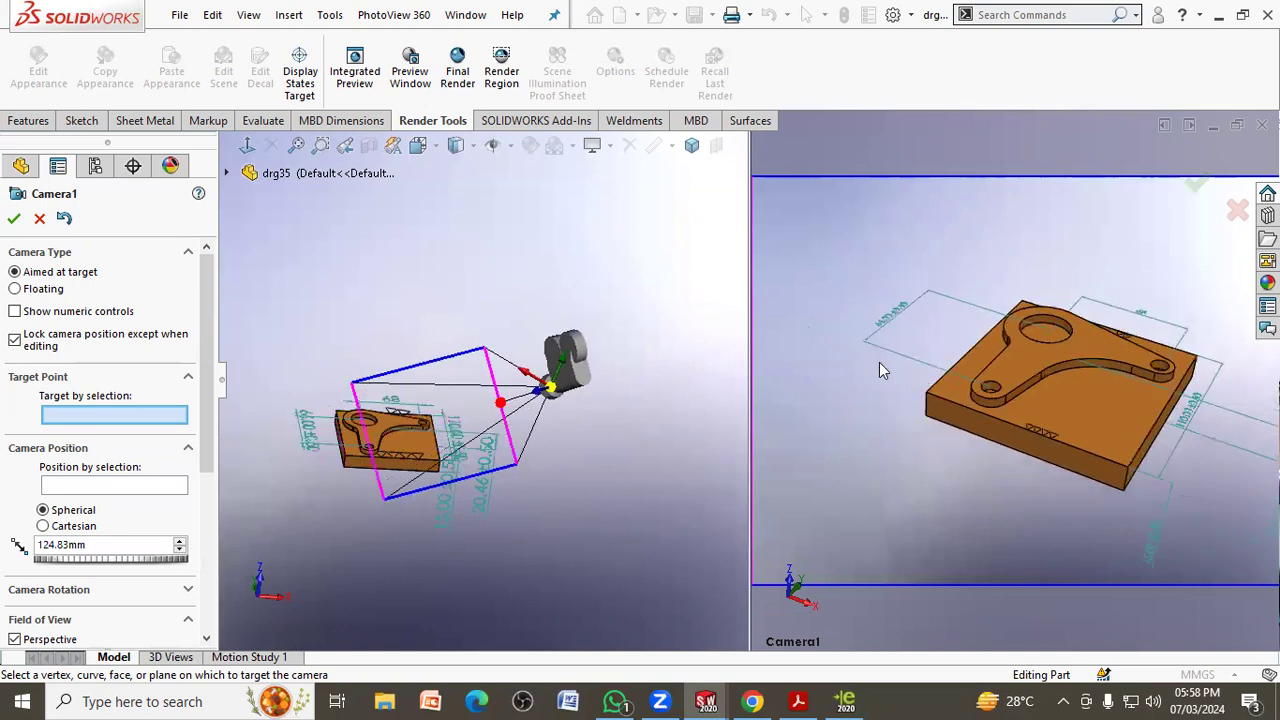
{"action": "left_click", "coordinate": [14, 218]}
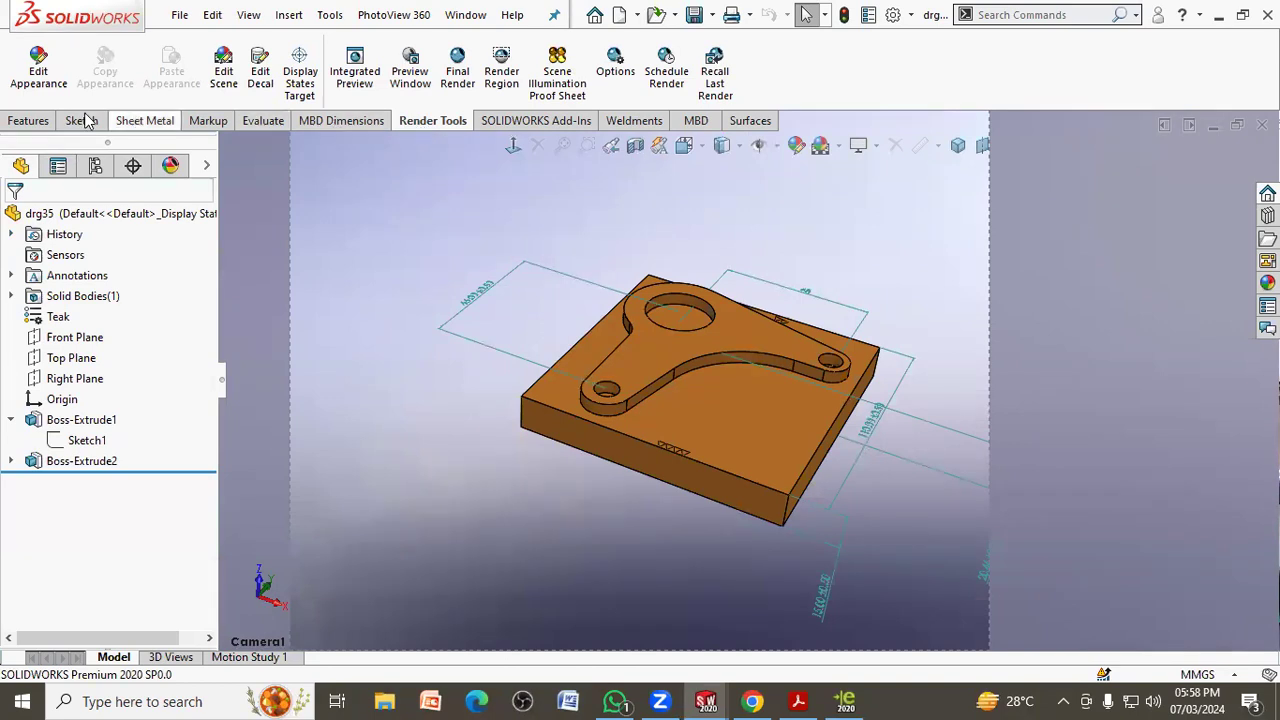
- Try dropping a wood appearance onto the plate, then send the part to eDrawings Pro
{"action": "left_click", "coordinate": [28, 120]}
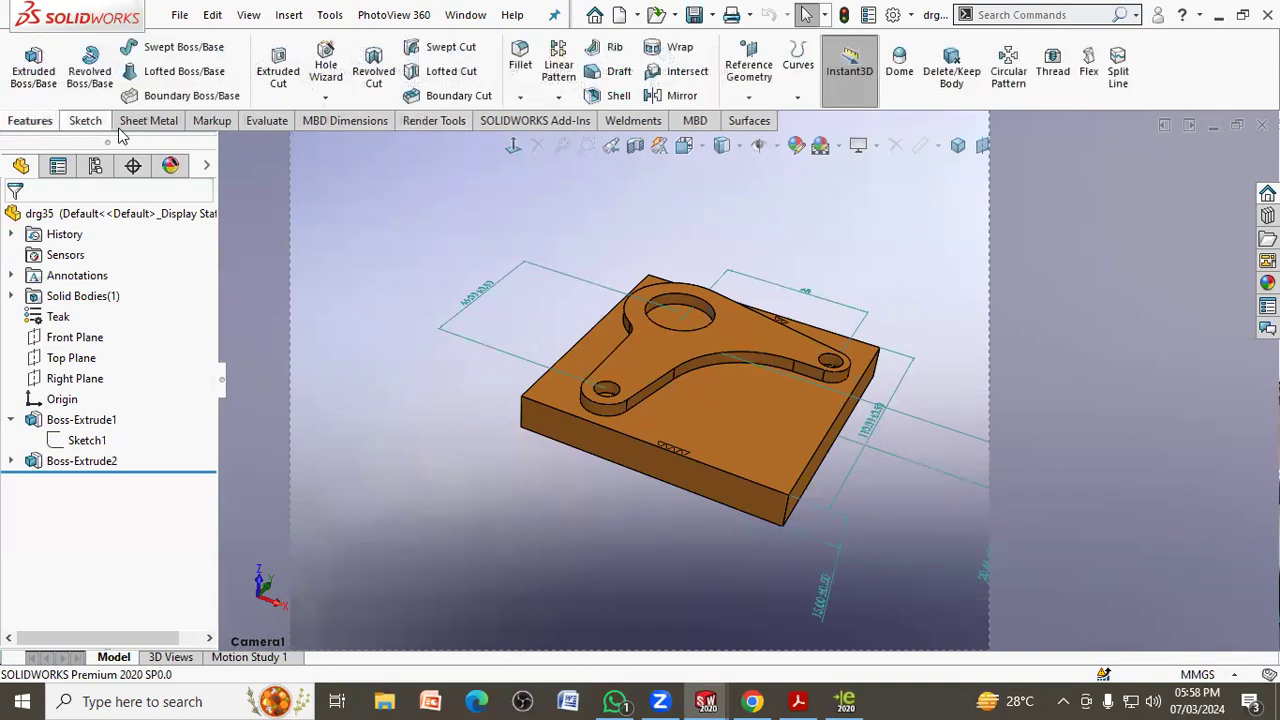
{"action": "left_click", "coordinate": [433, 128]}
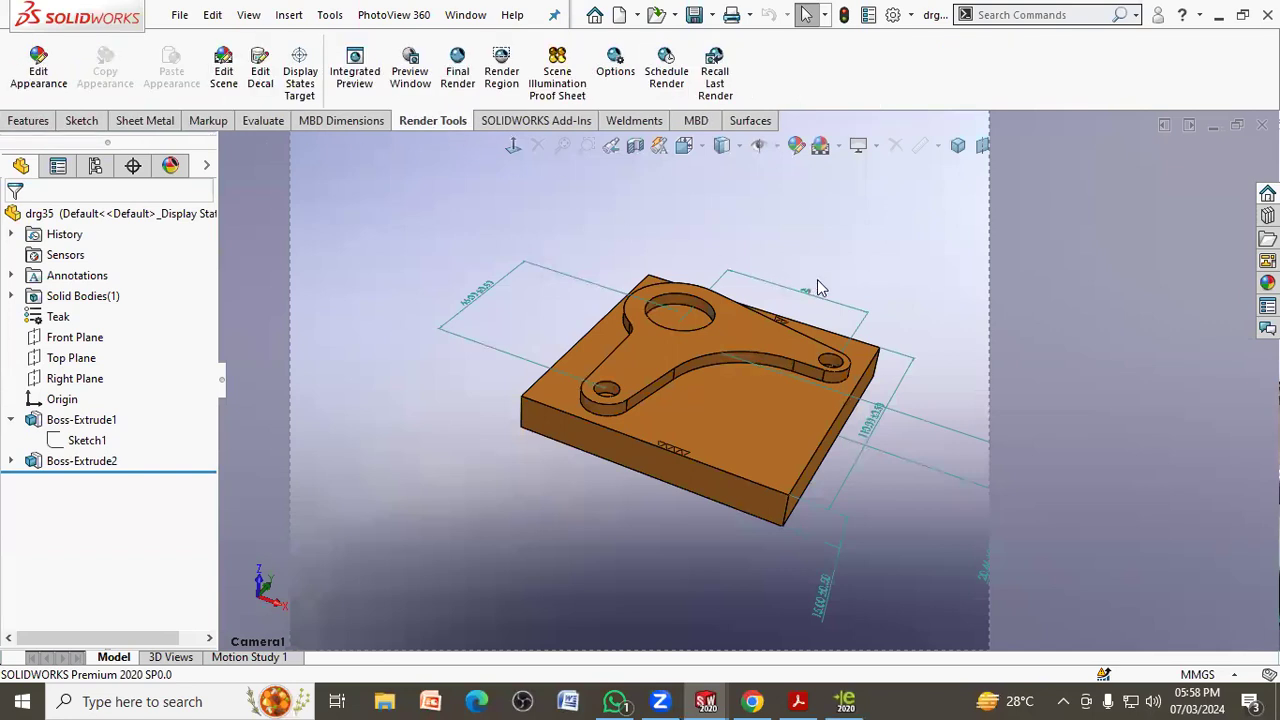
{"action": "left_click_drag", "start_coordinate": [678, 270], "coordinate": [1134, 545]}
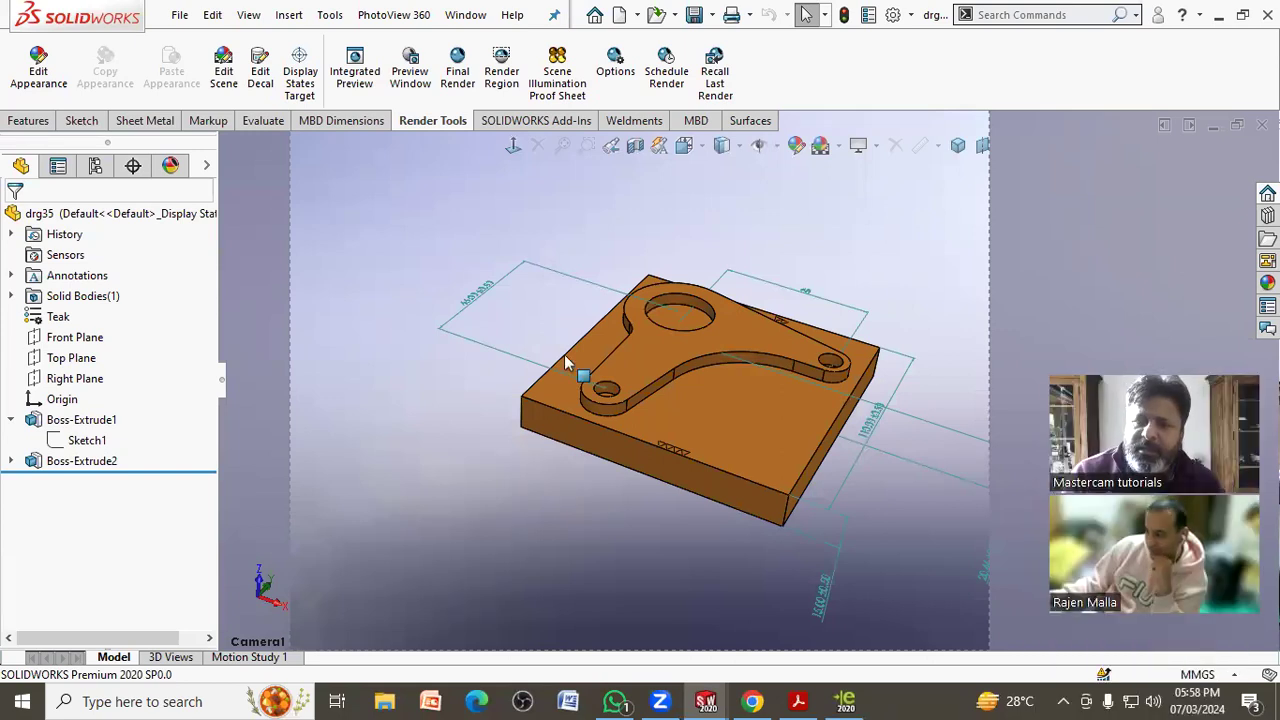
{"action": "middle_click_drag", "start_coordinate": [399, 356], "coordinate": [401, 358]}
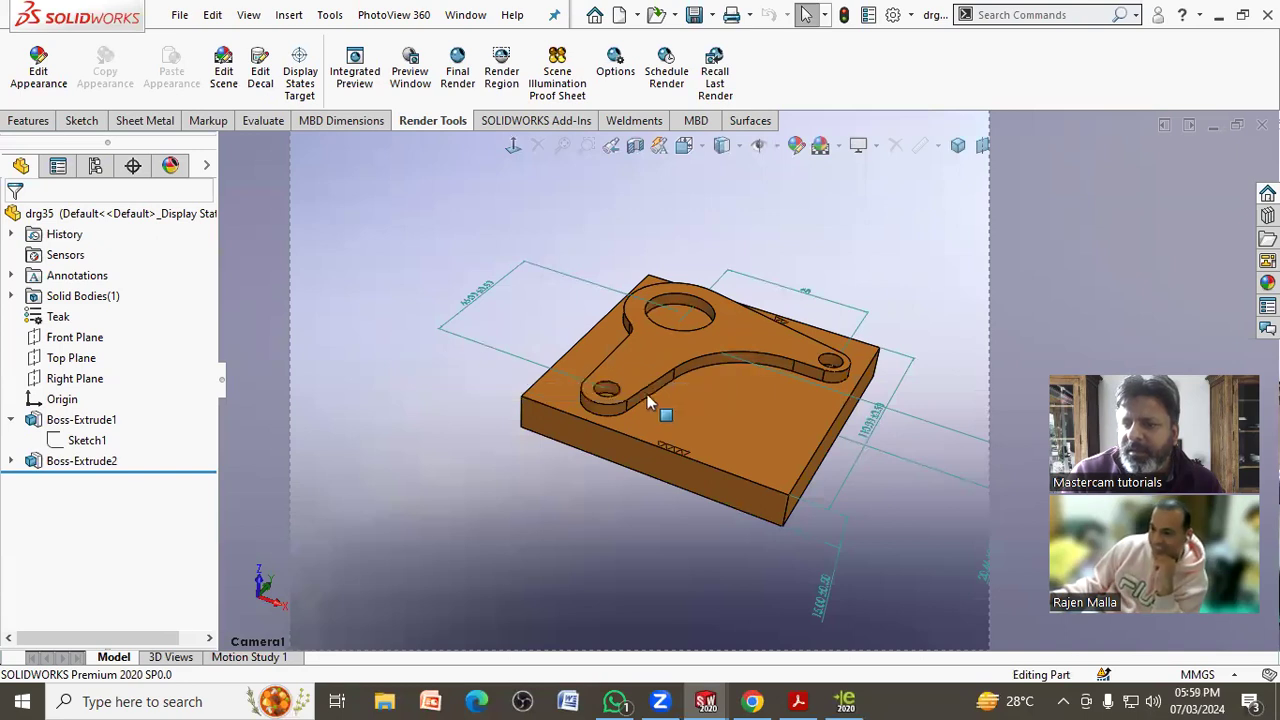
{"action": "left_click", "coordinate": [752, 322]}
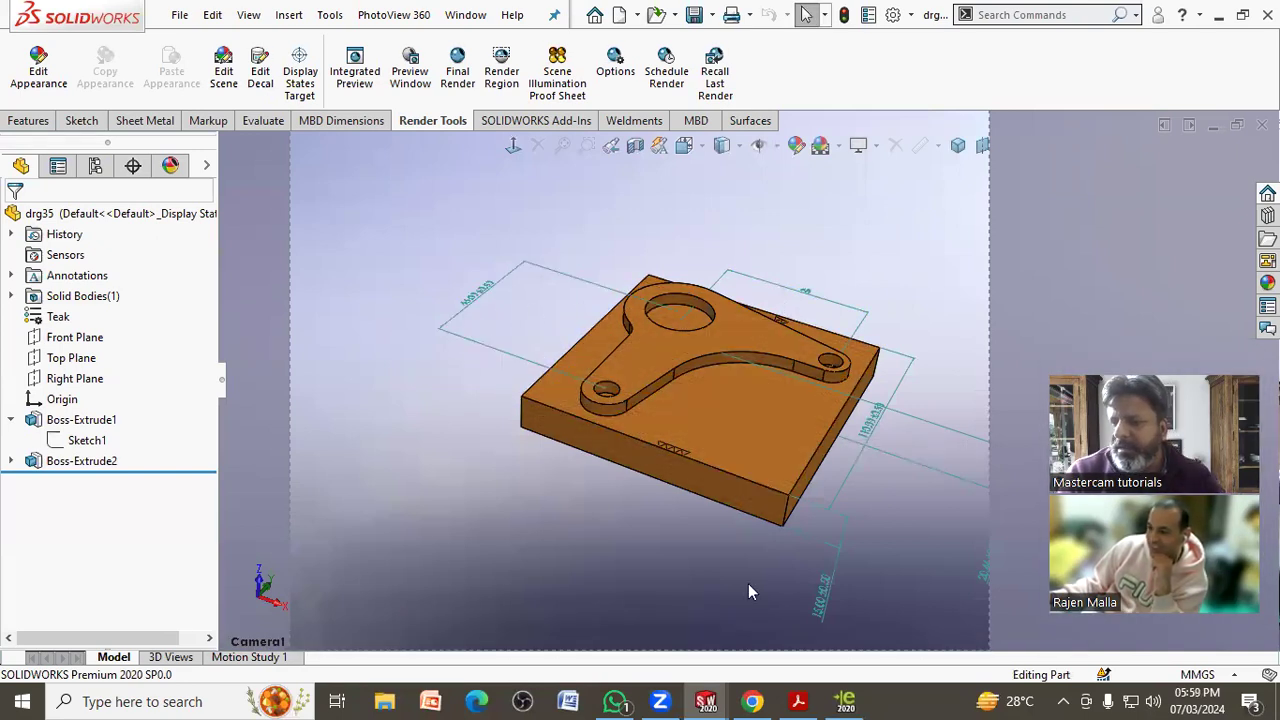
{"action": "left_click", "coordinate": [844, 700]}
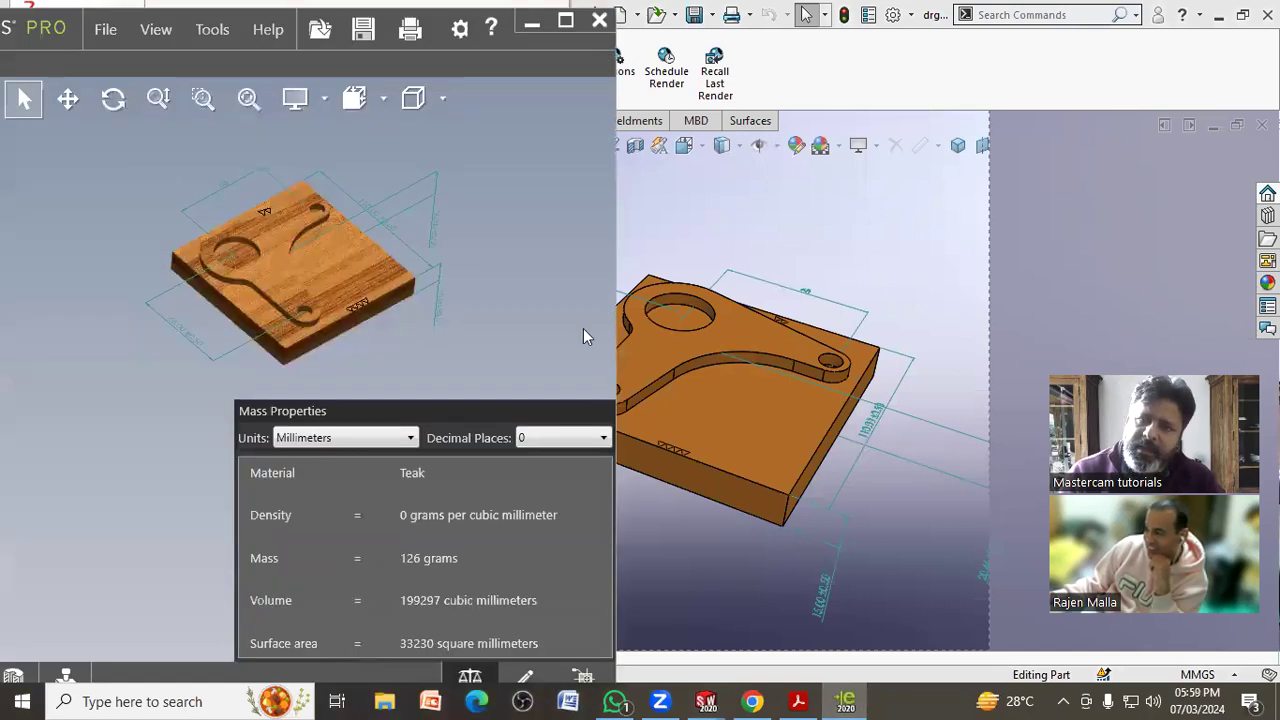
- Maximize eDrawings, zoom in on the teak plate, and set the display to Shaded with Edges
{"action": "left_click", "coordinate": [565, 20]}
{"action": "scroll", "coordinate": [911, 154], "scroll_direction": "down", "scroll_amount": 1}
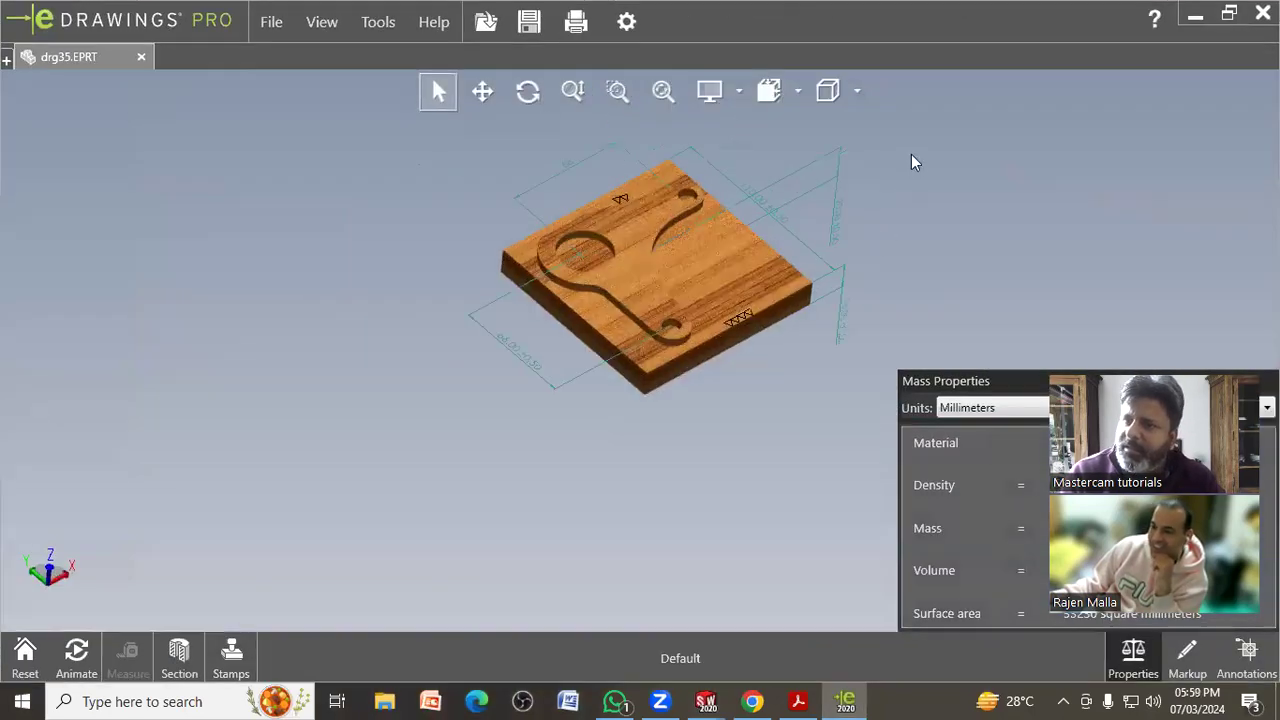
{"action": "scroll", "coordinate": [911, 154], "scroll_direction": "down", "scroll_amount": 1}
{"action": "scroll", "coordinate": [853, 163], "scroll_direction": "down", "scroll_amount": 1}
{"action": "scroll", "coordinate": [630, 214], "scroll_direction": "down", "scroll_amount": 1}
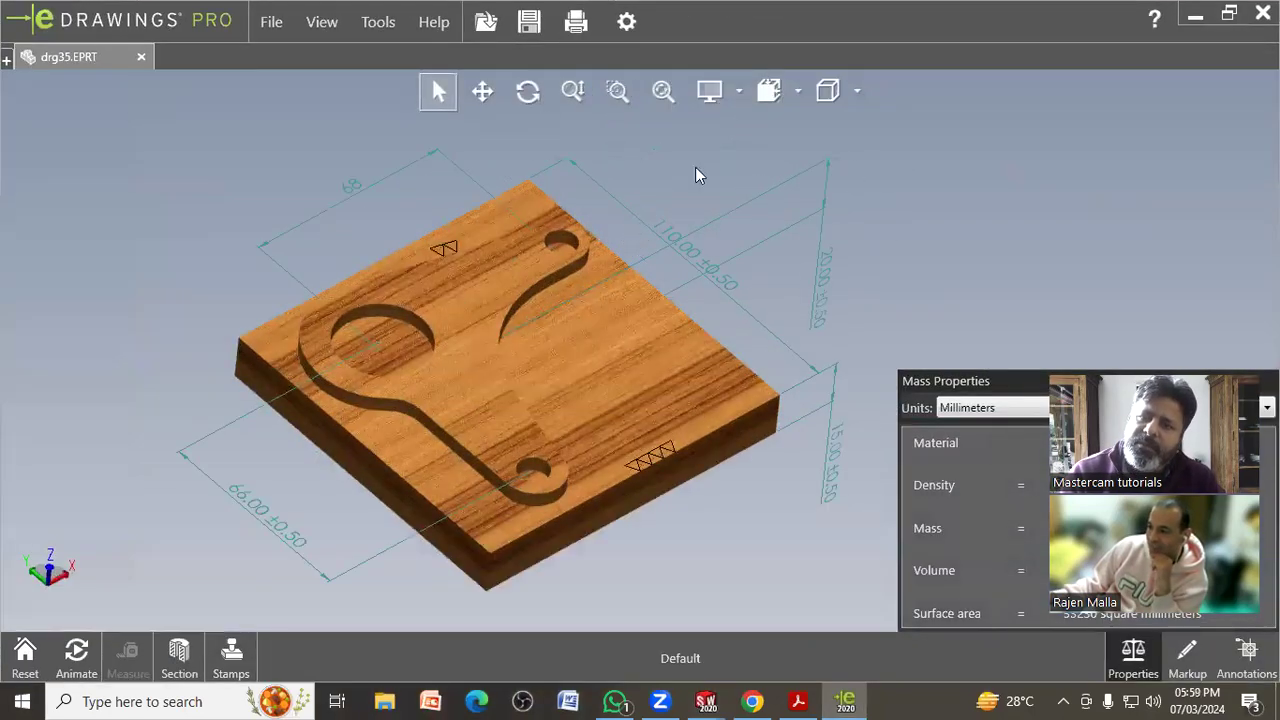
{"action": "left_click", "coordinate": [828, 90]}
{"action": "left_click", "coordinate": [838, 215]}
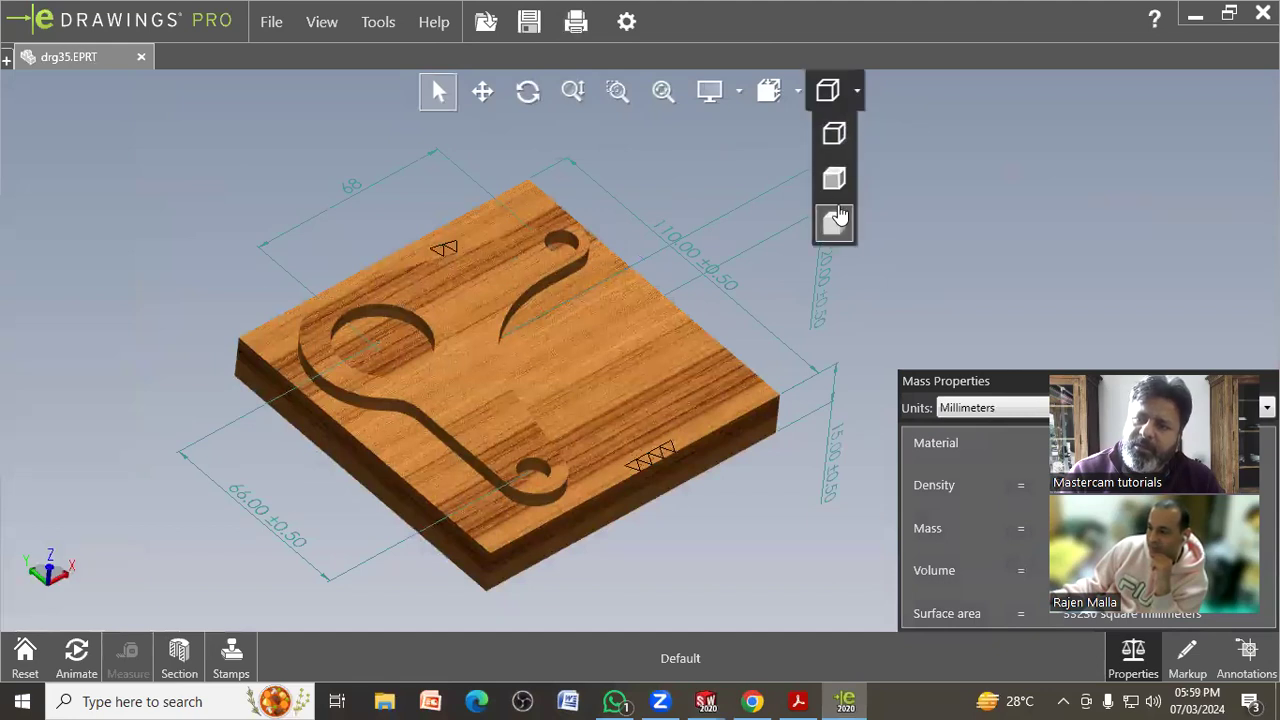
- Tilt the part for a better view, re-maximize the window, and zoom out slightly
{"action": "key", "text": "Up"}
{"action": "key", "text": "Up"}
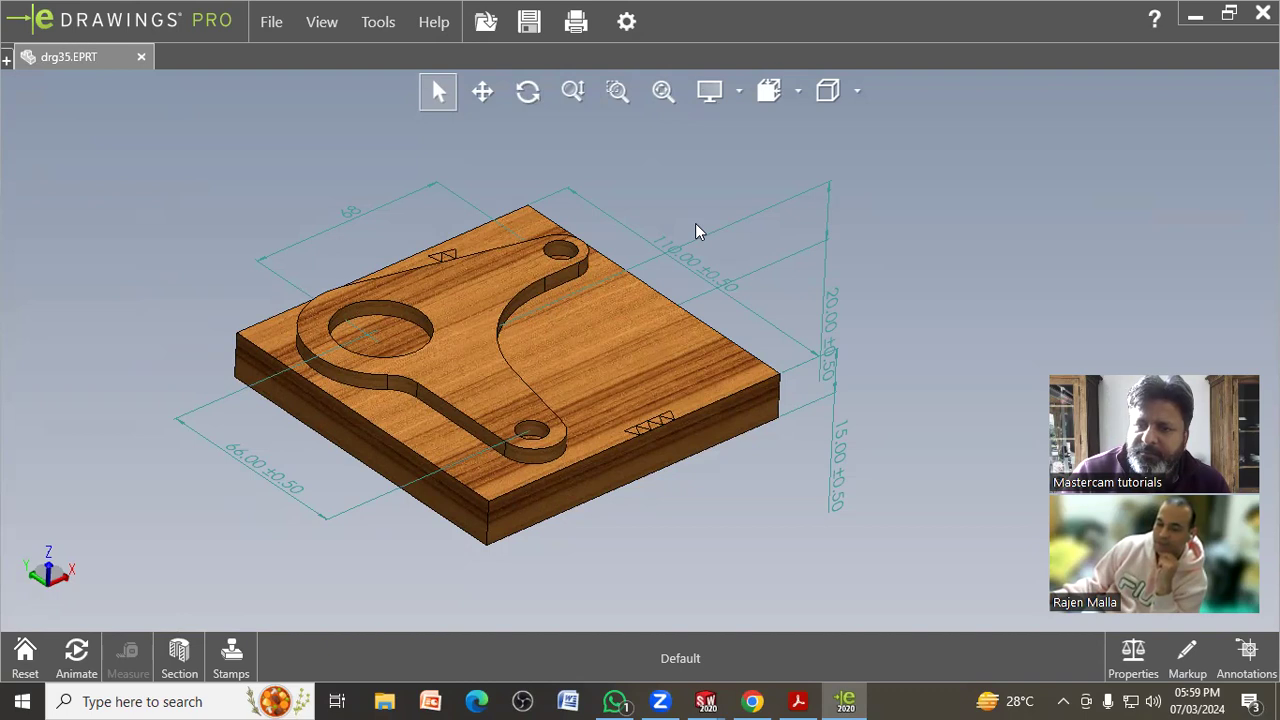
{"action": "middle_click_drag", "start_coordinate": [757, 243], "coordinate": [754, 256]}
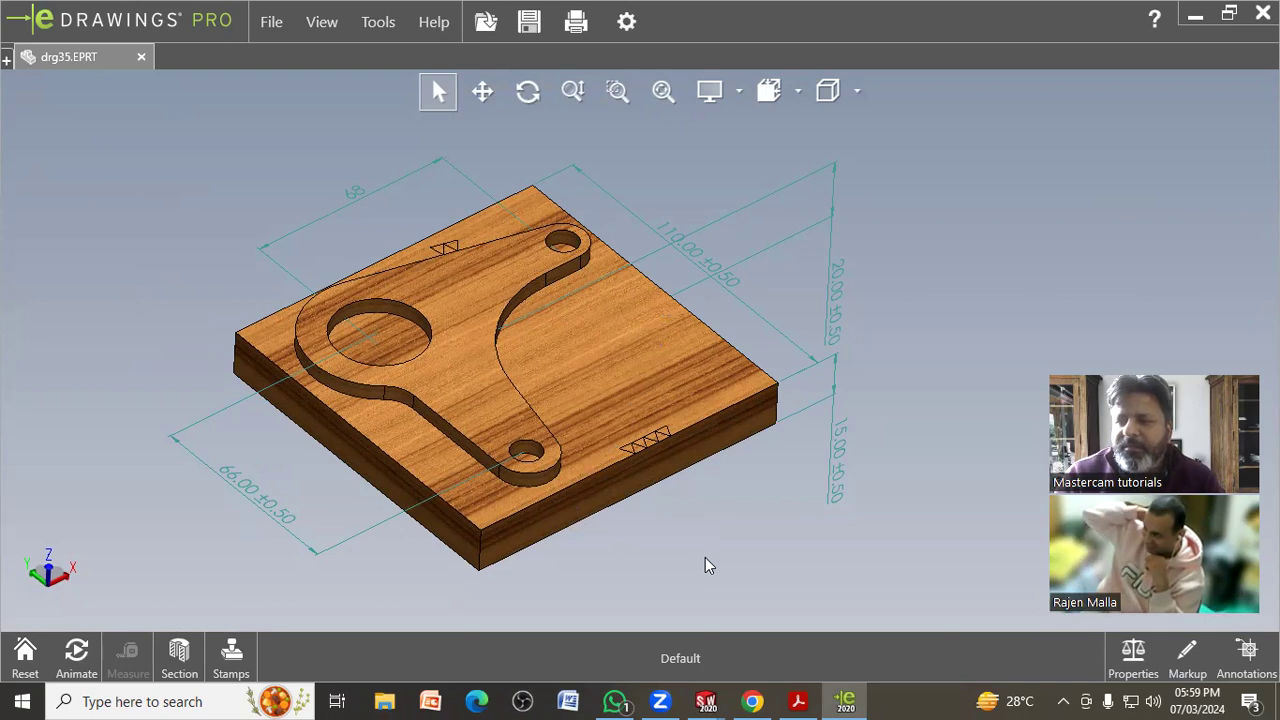
{"action": "left_click", "coordinate": [1229, 14]}
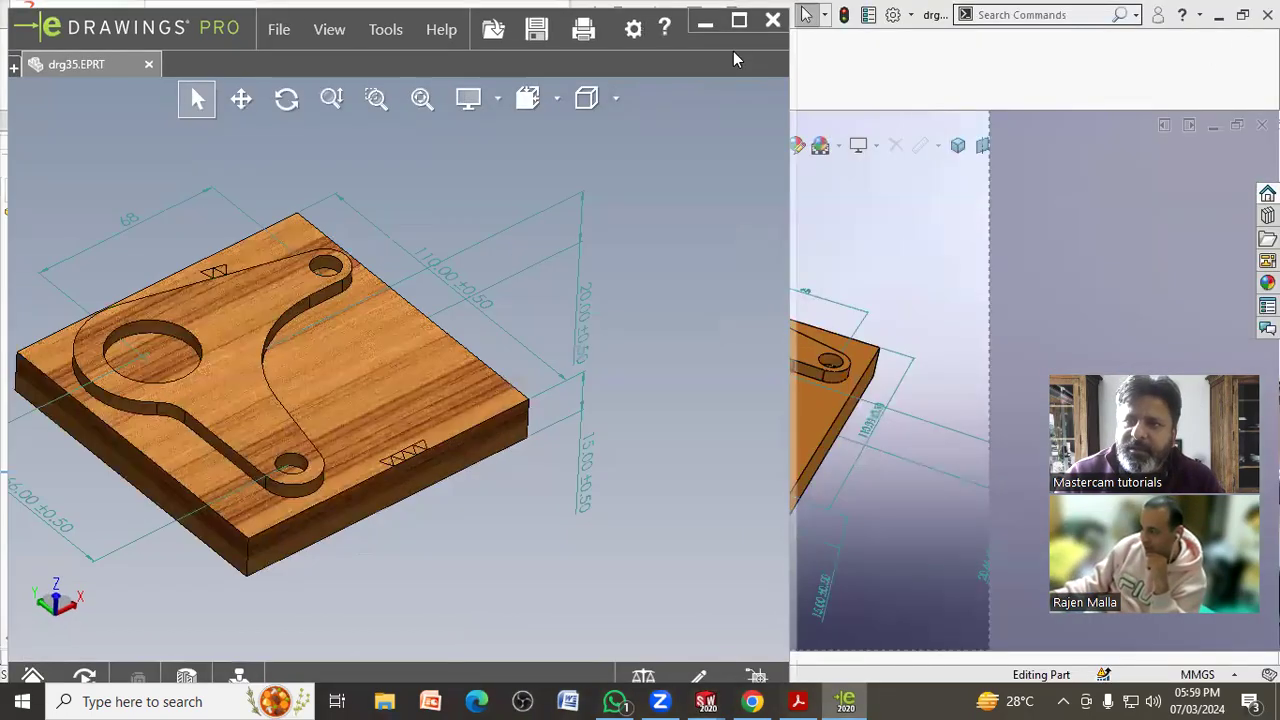
{"action": "left_click", "coordinate": [739, 20]}
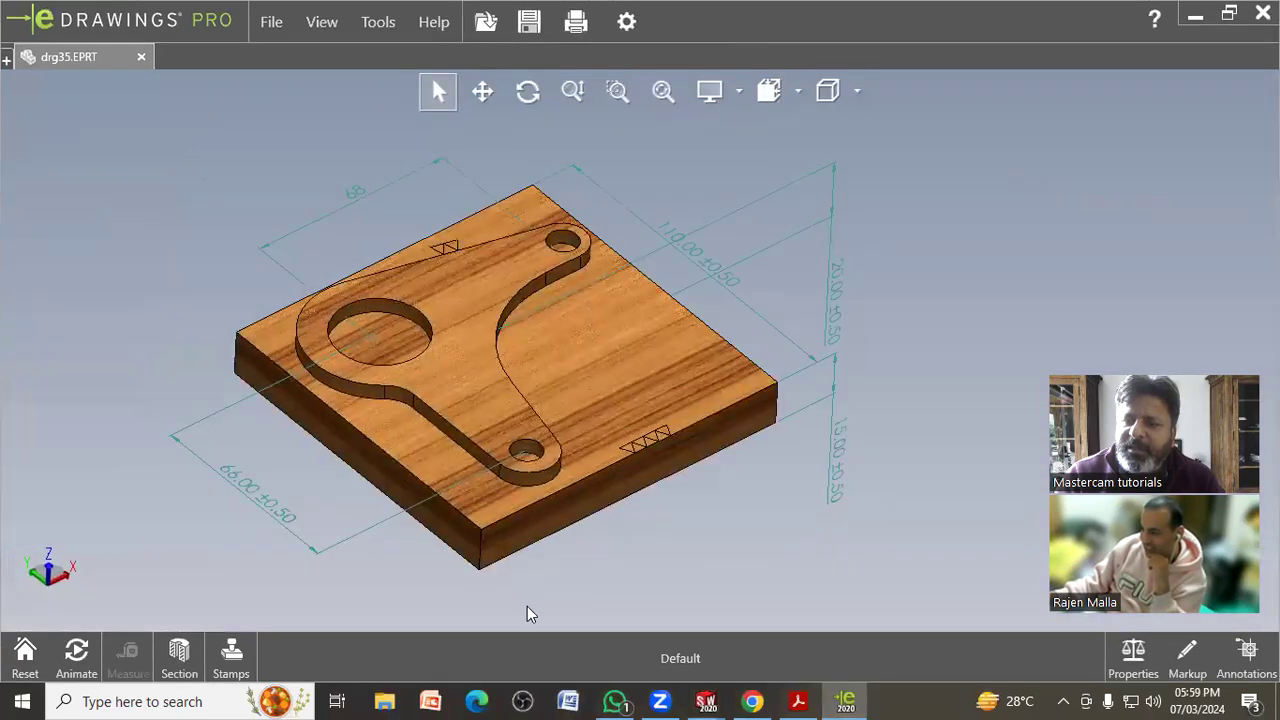
{"action": "scroll", "coordinate": [253, 478], "scroll_direction": "up", "scroll_amount": 2}
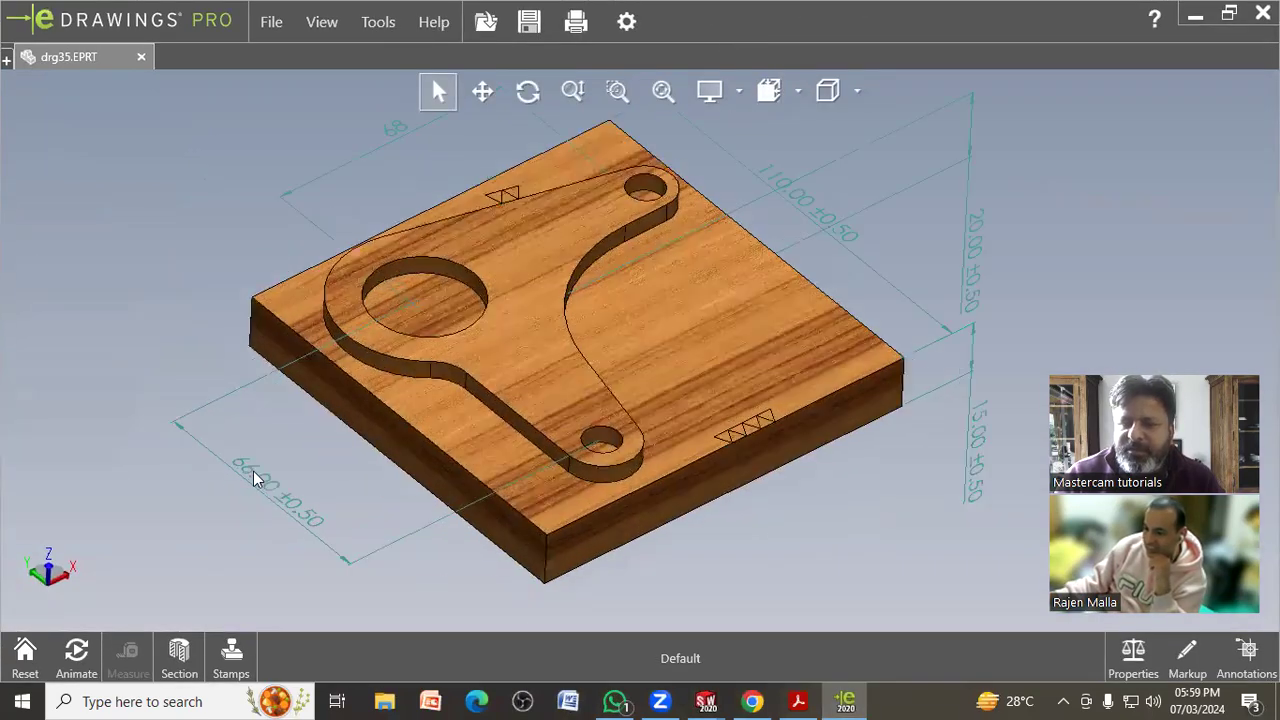